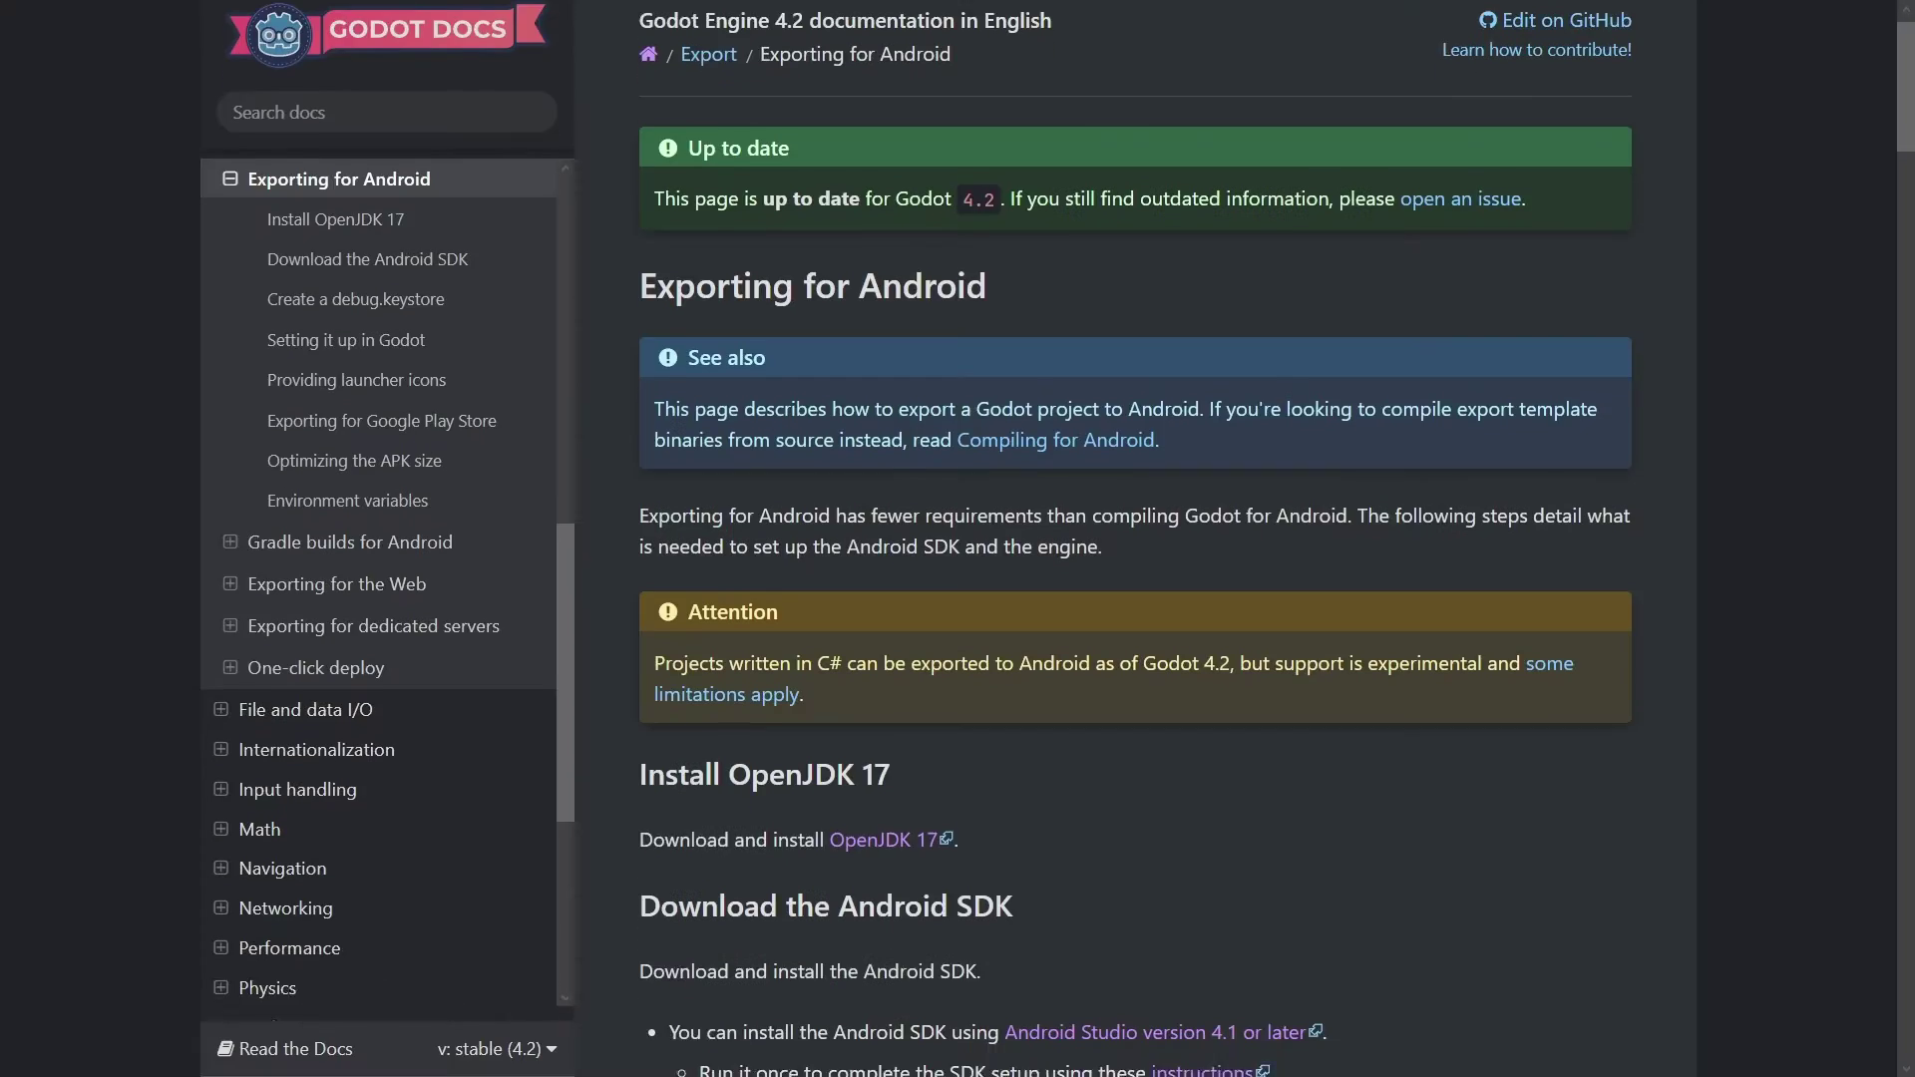
Step: Scroll through the Godot Exporting for Android guide, highlighting its page title
scroll(1135, 539, "down", 2)
scroll(1135, 538, "down", 4)
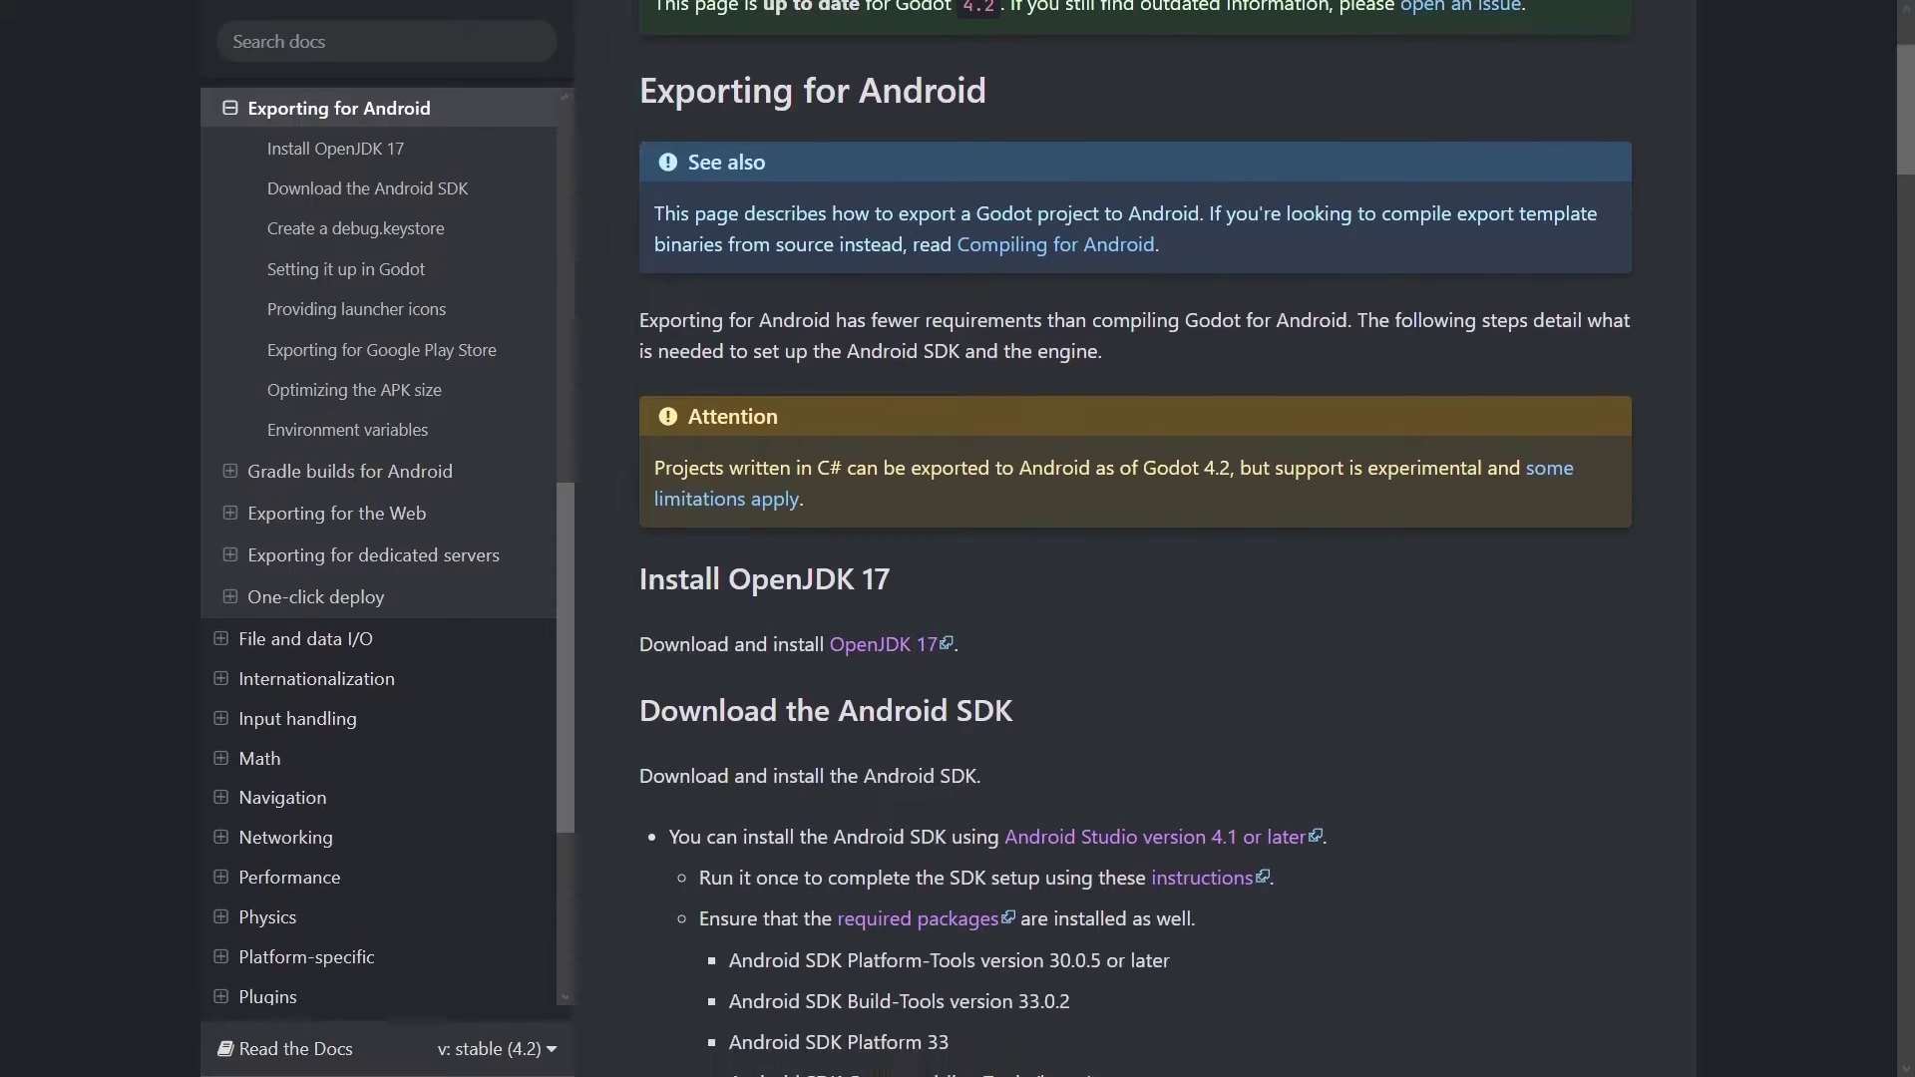
scroll(1136, 539, "down", 4)
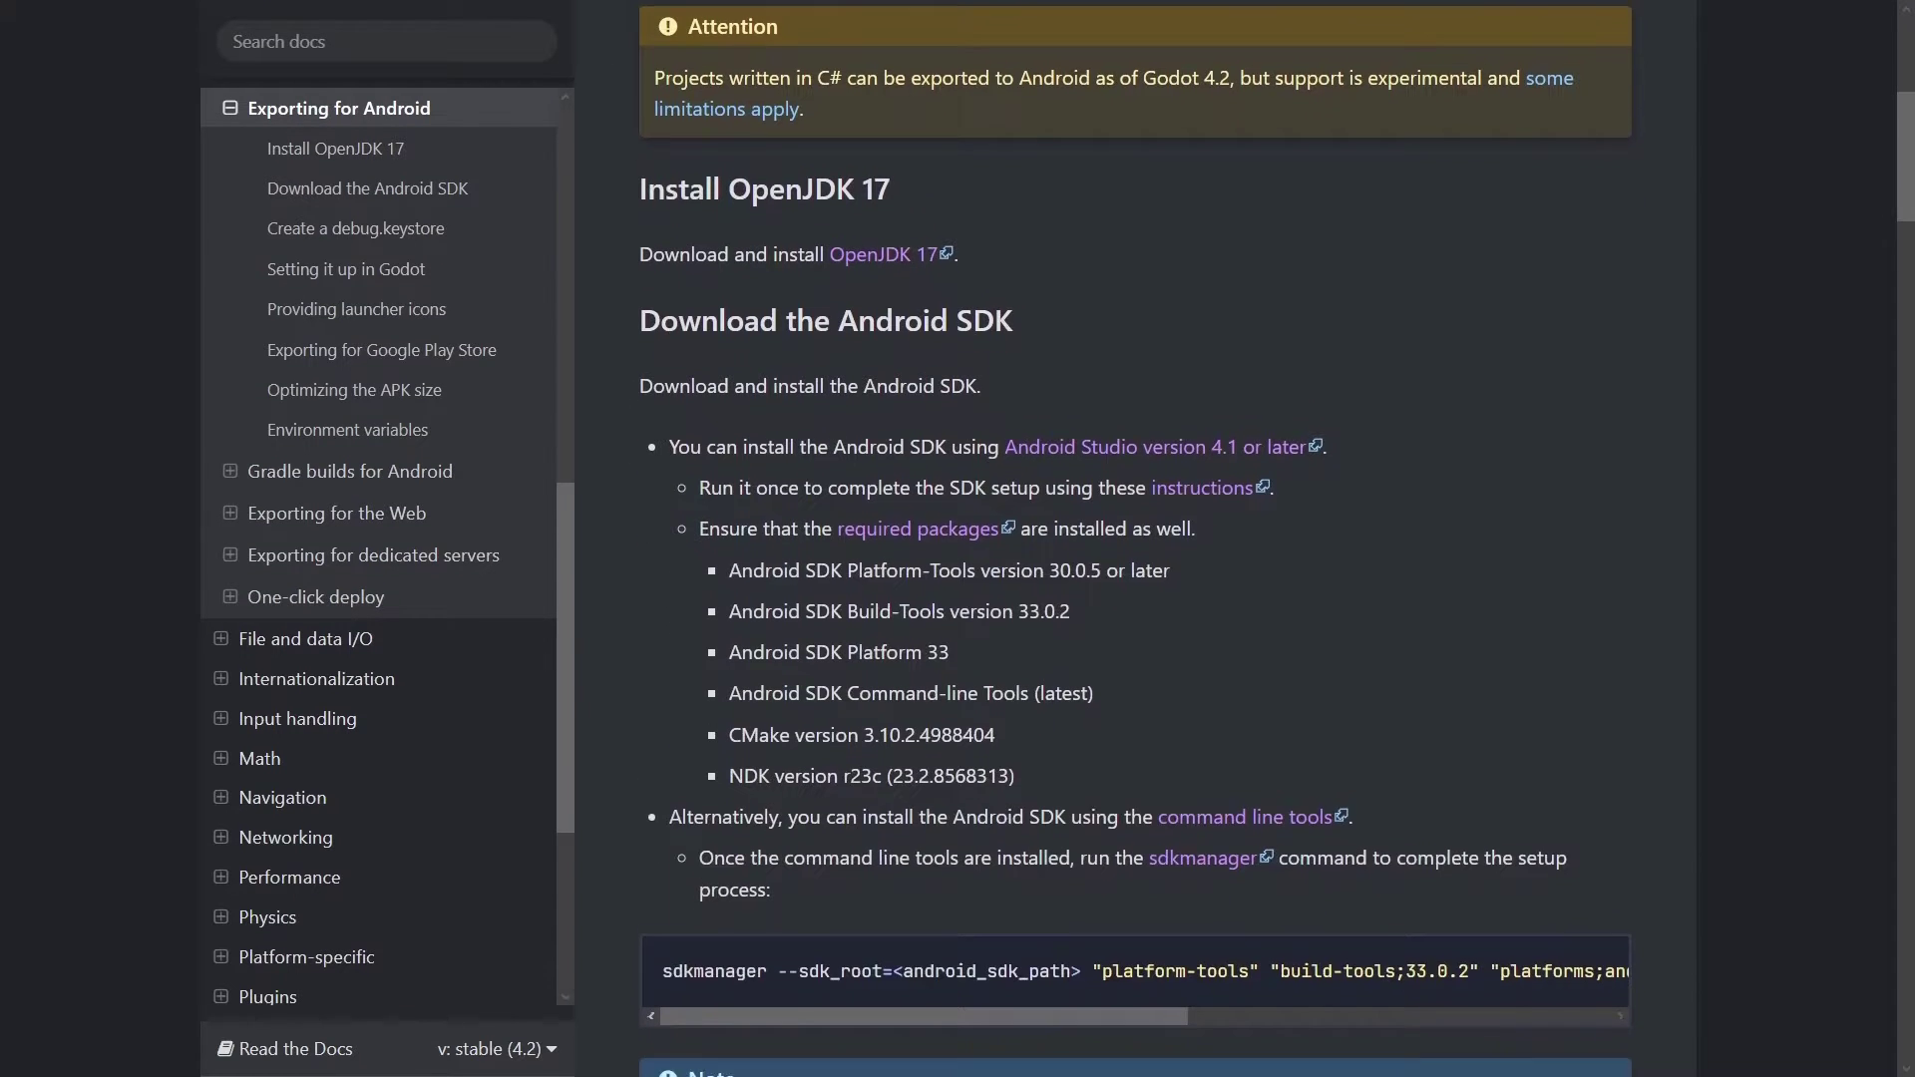
scroll(1136, 539, "down", 3)
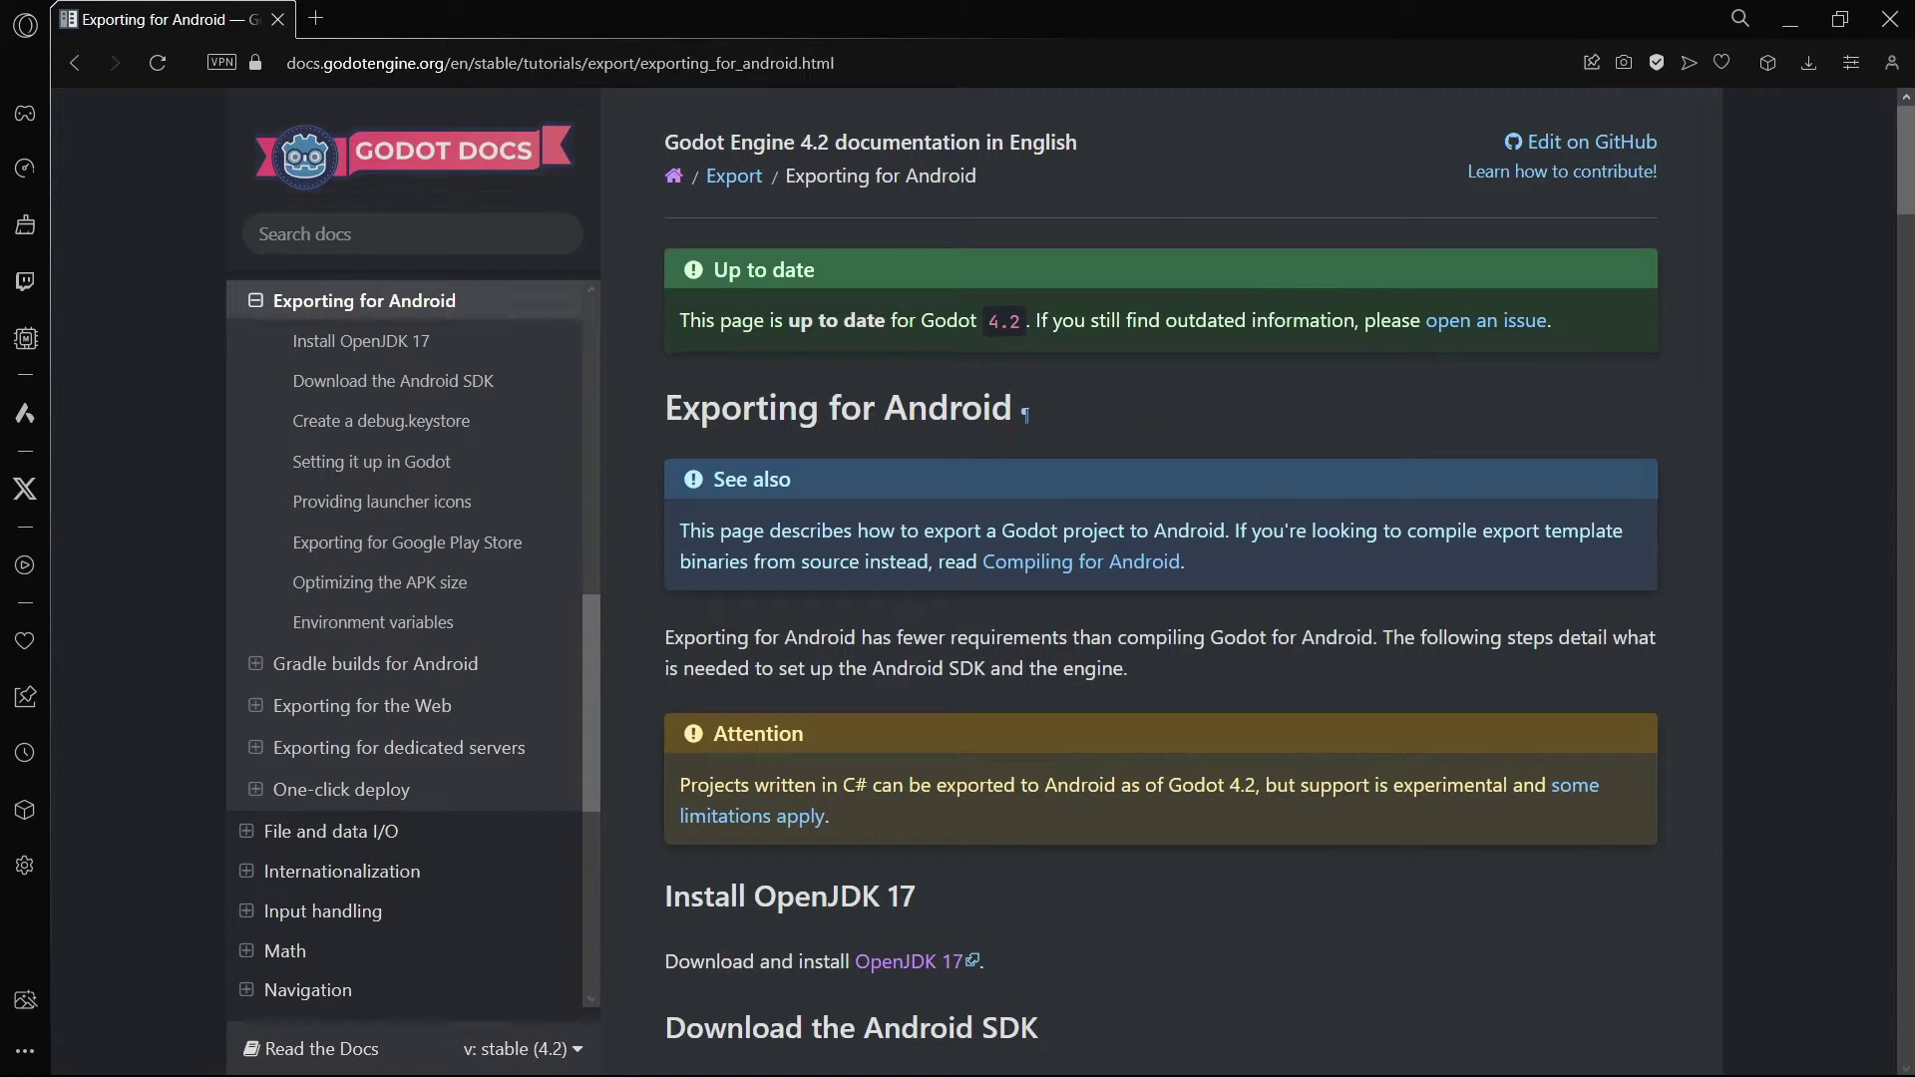
triple_click(761, 411)
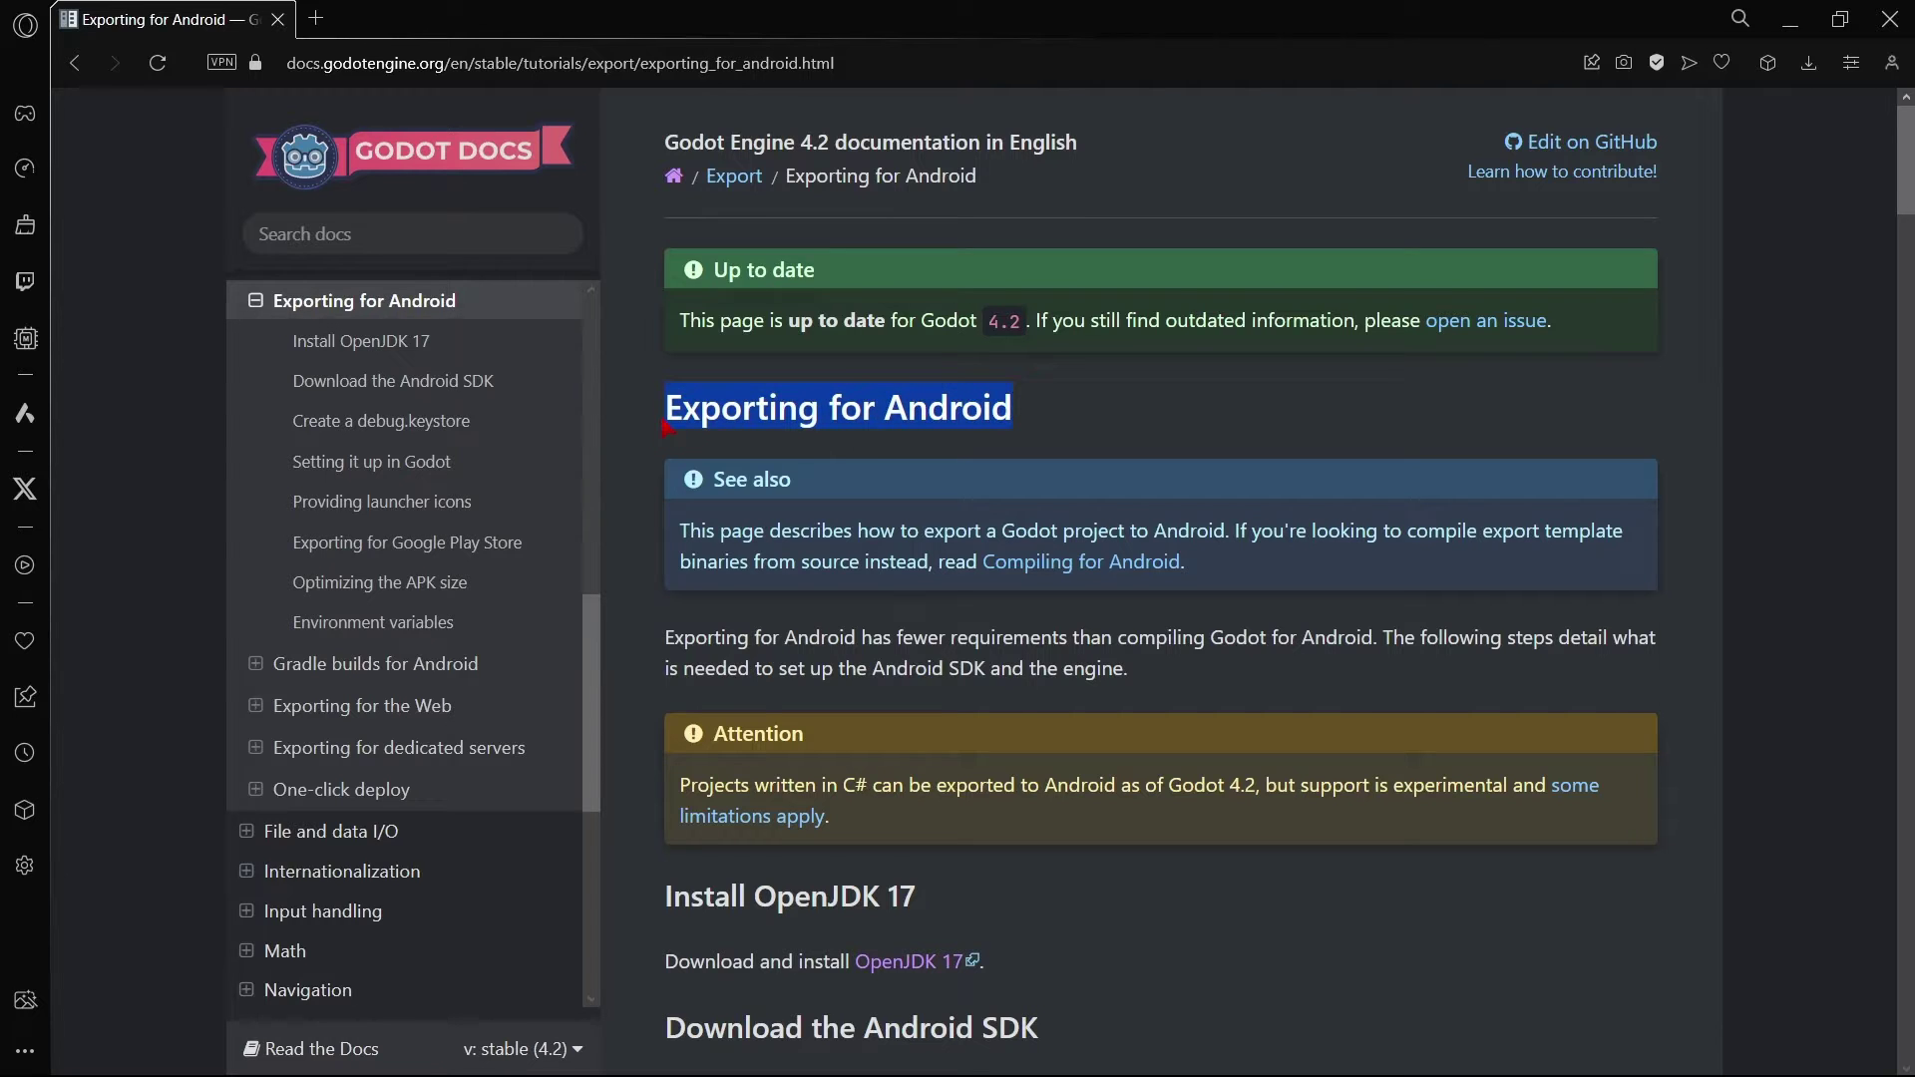
left_click(762, 414)
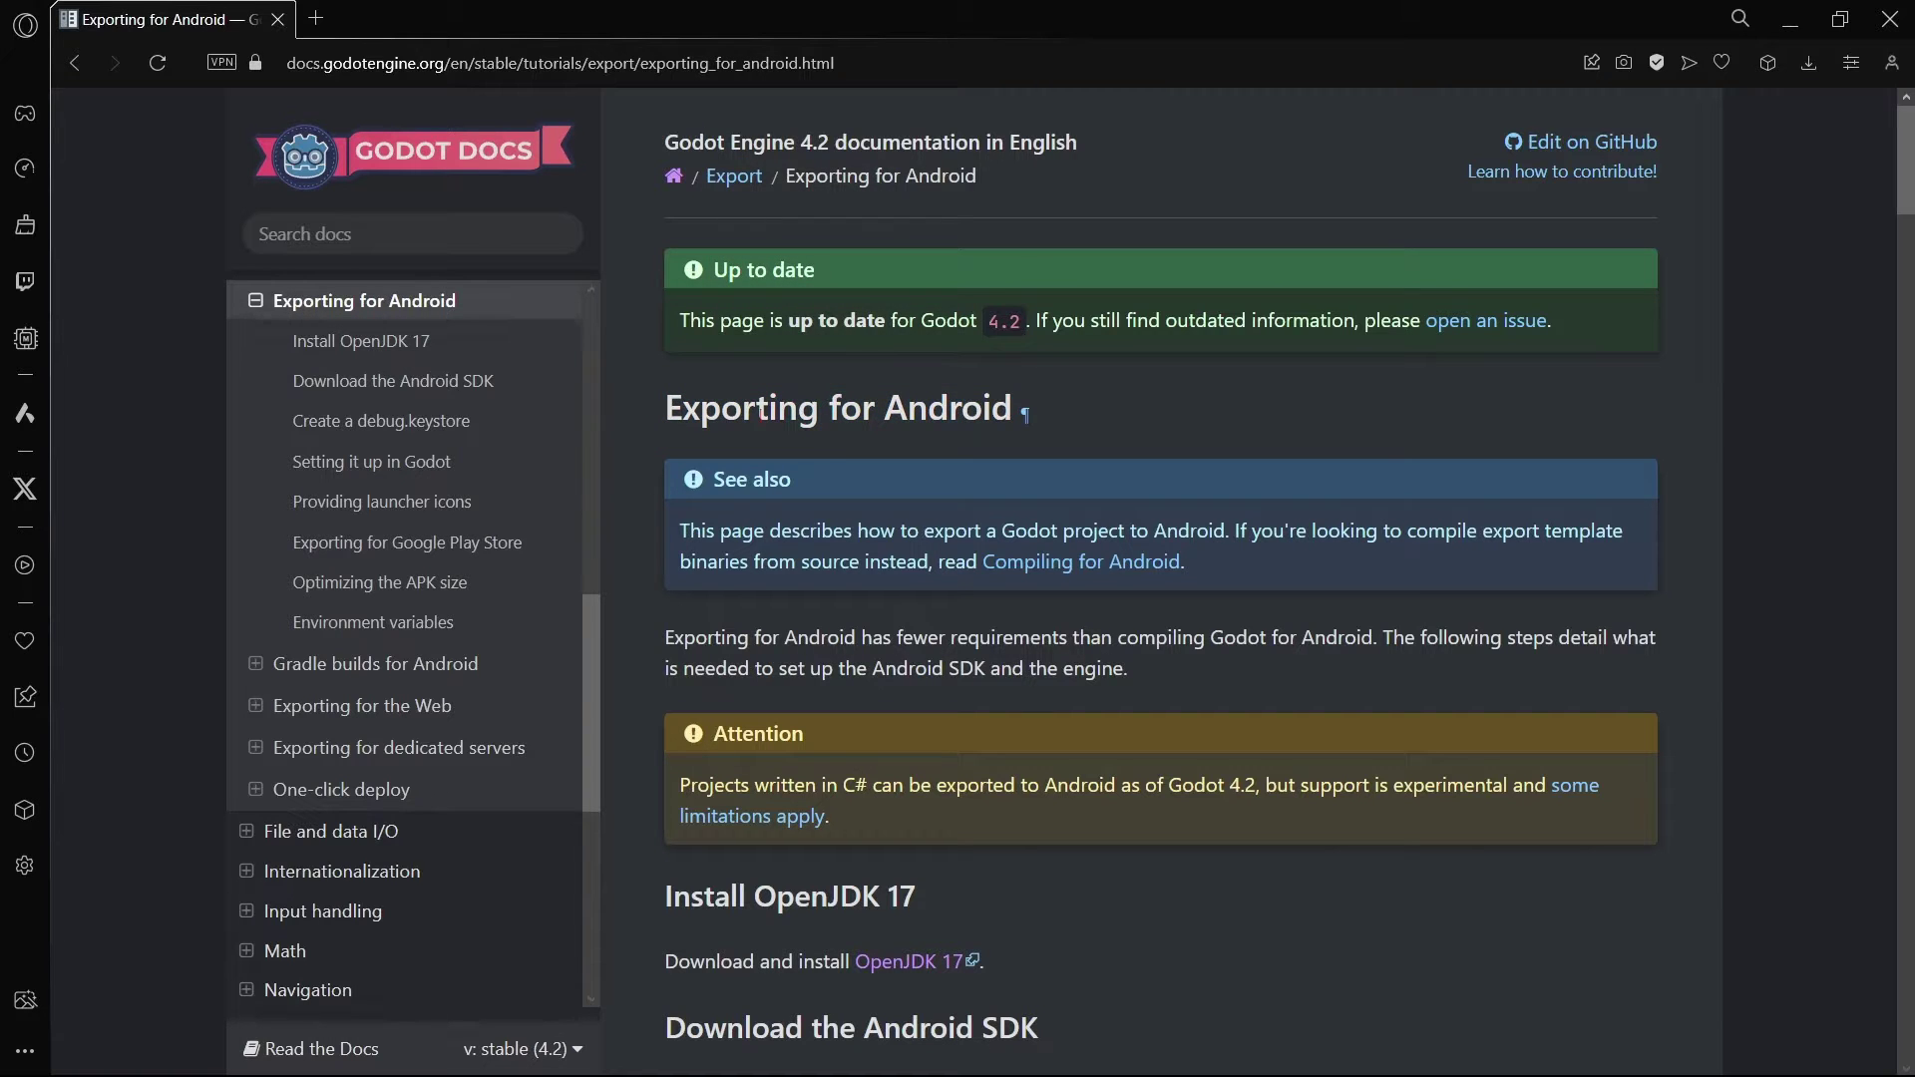
Step: Review the six required Android SDK packages and the Install OpenJDK 17 heading
scroll(761, 414, "down", 5)
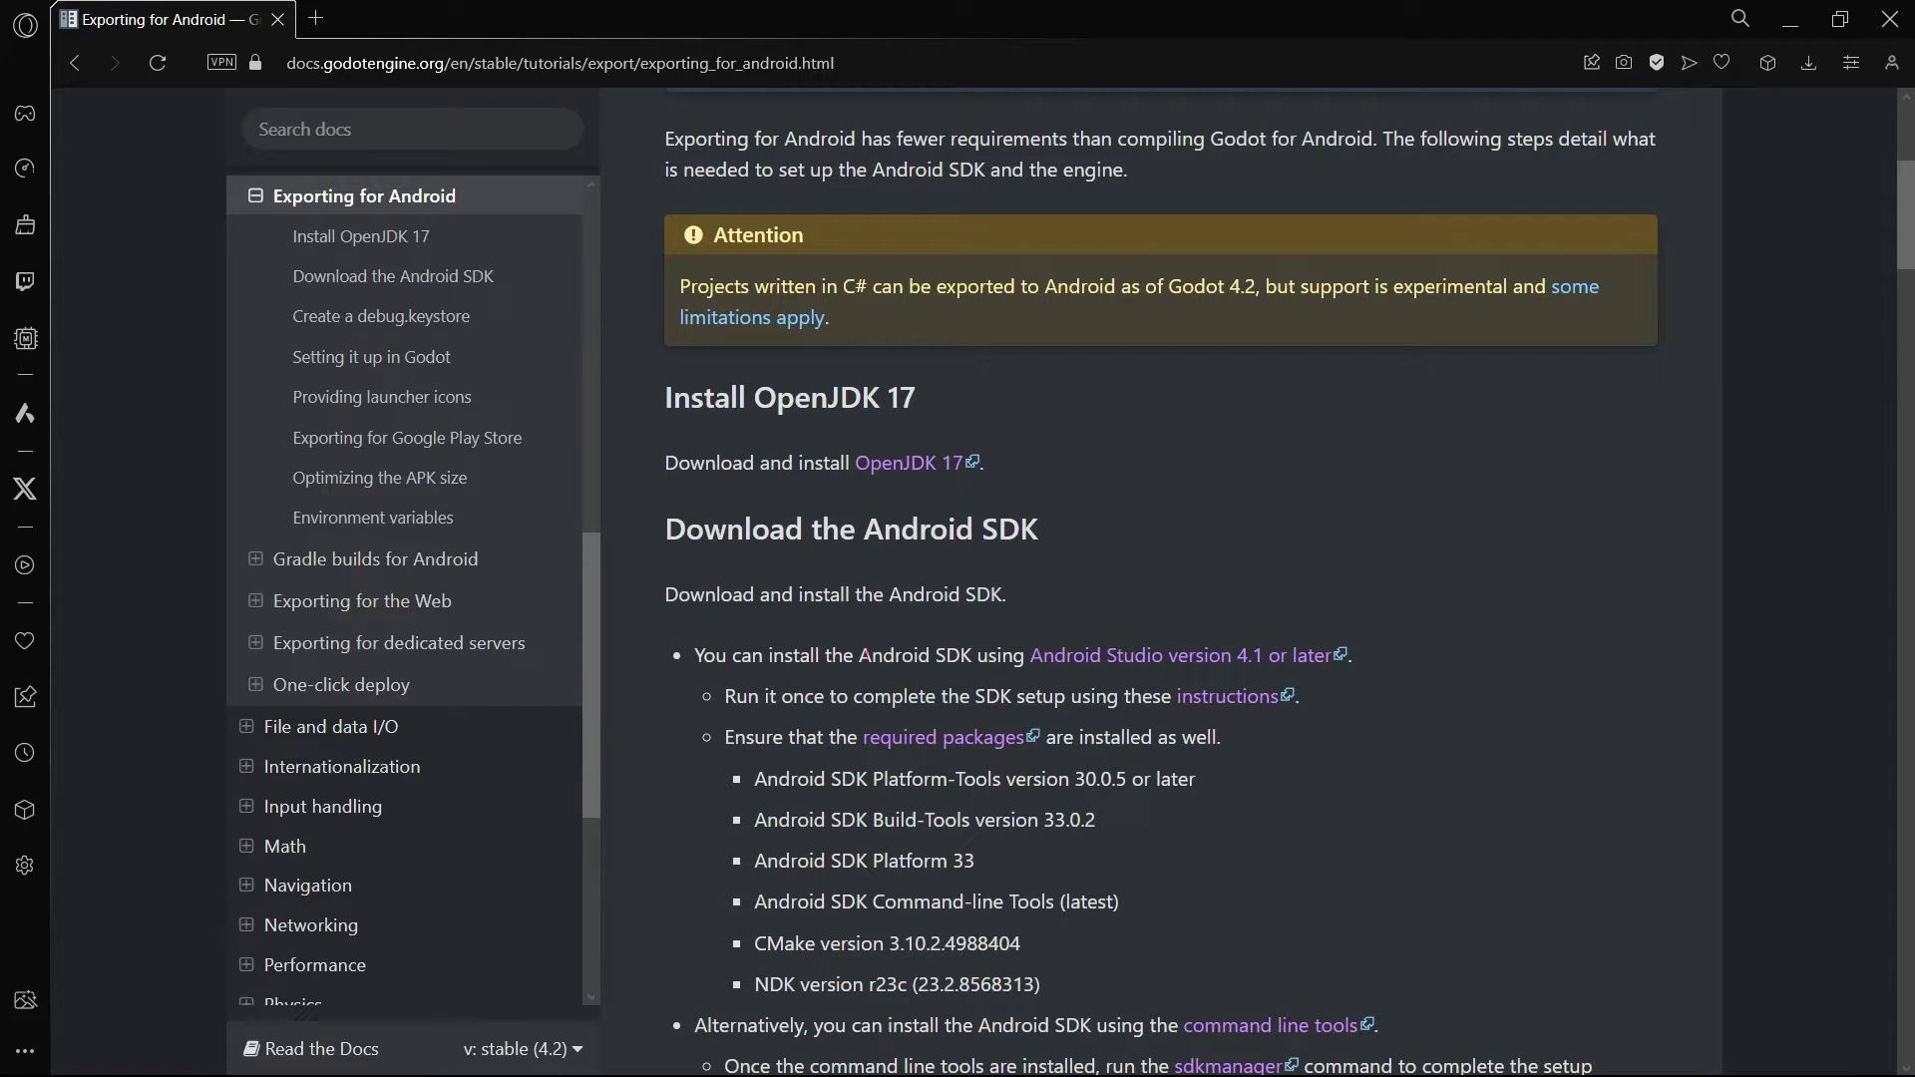
scroll(1161, 579, "down", 3)
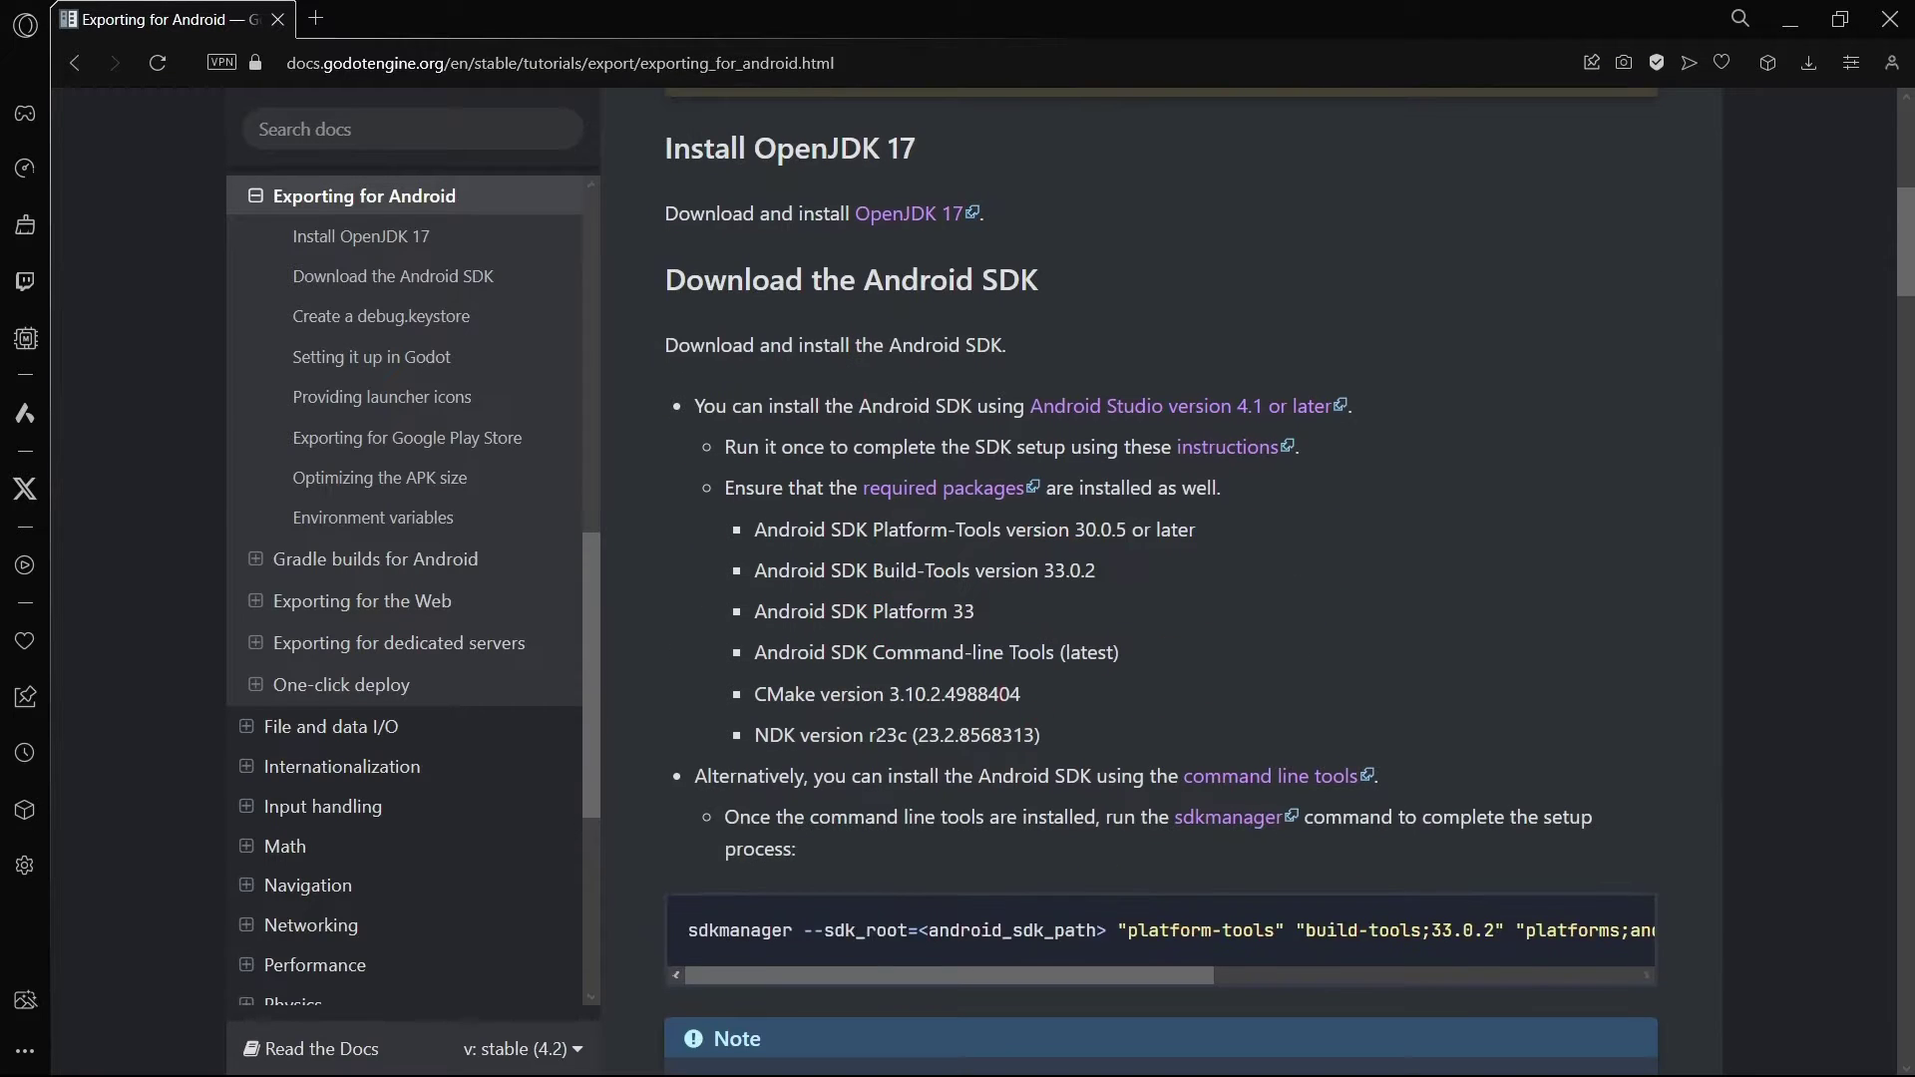
left_click_drag(1065, 743, 1097, 528)
left_click(1177, 428)
scroll(929, 632, "up", 3)
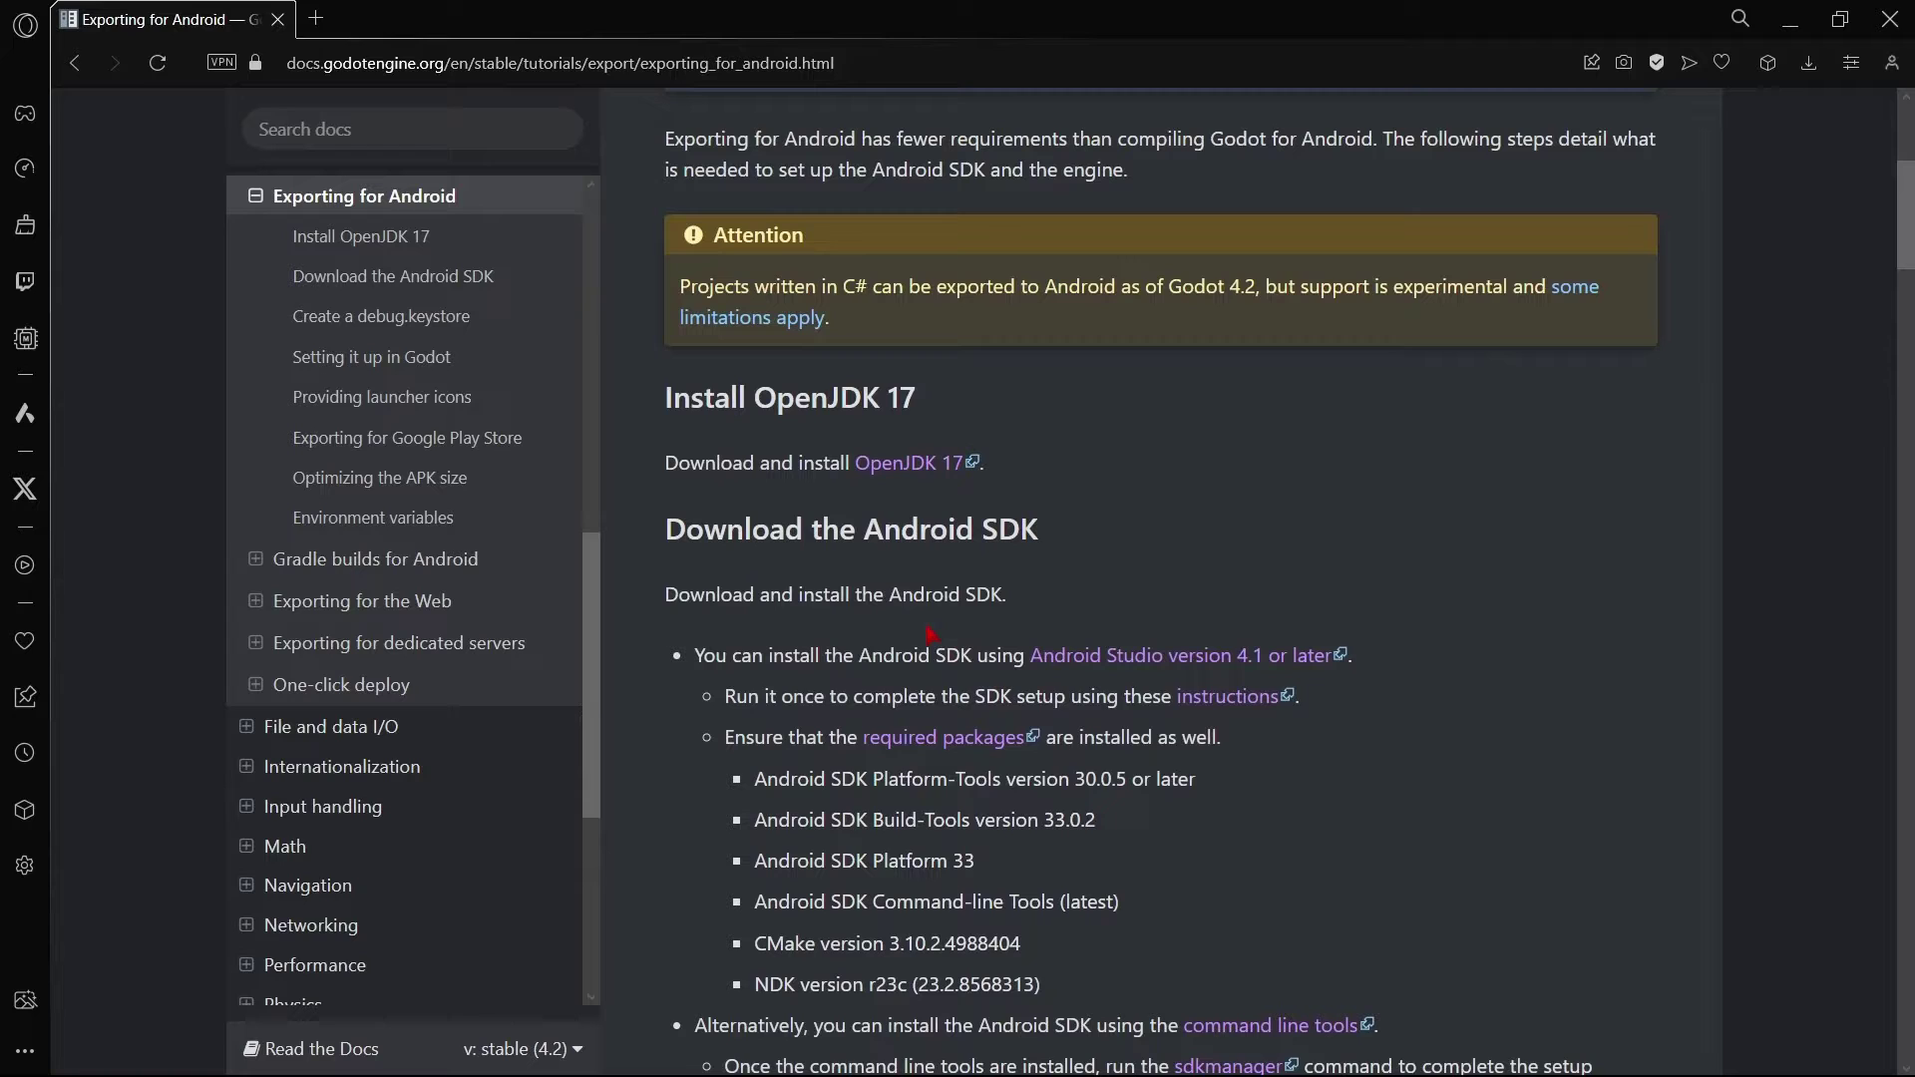
left_click_drag(667, 398, 878, 169)
left_click(878, 169)
Step: Open the Adoptium OpenJDK 17 download page and look over the Temurin releases
left_click(901, 465)
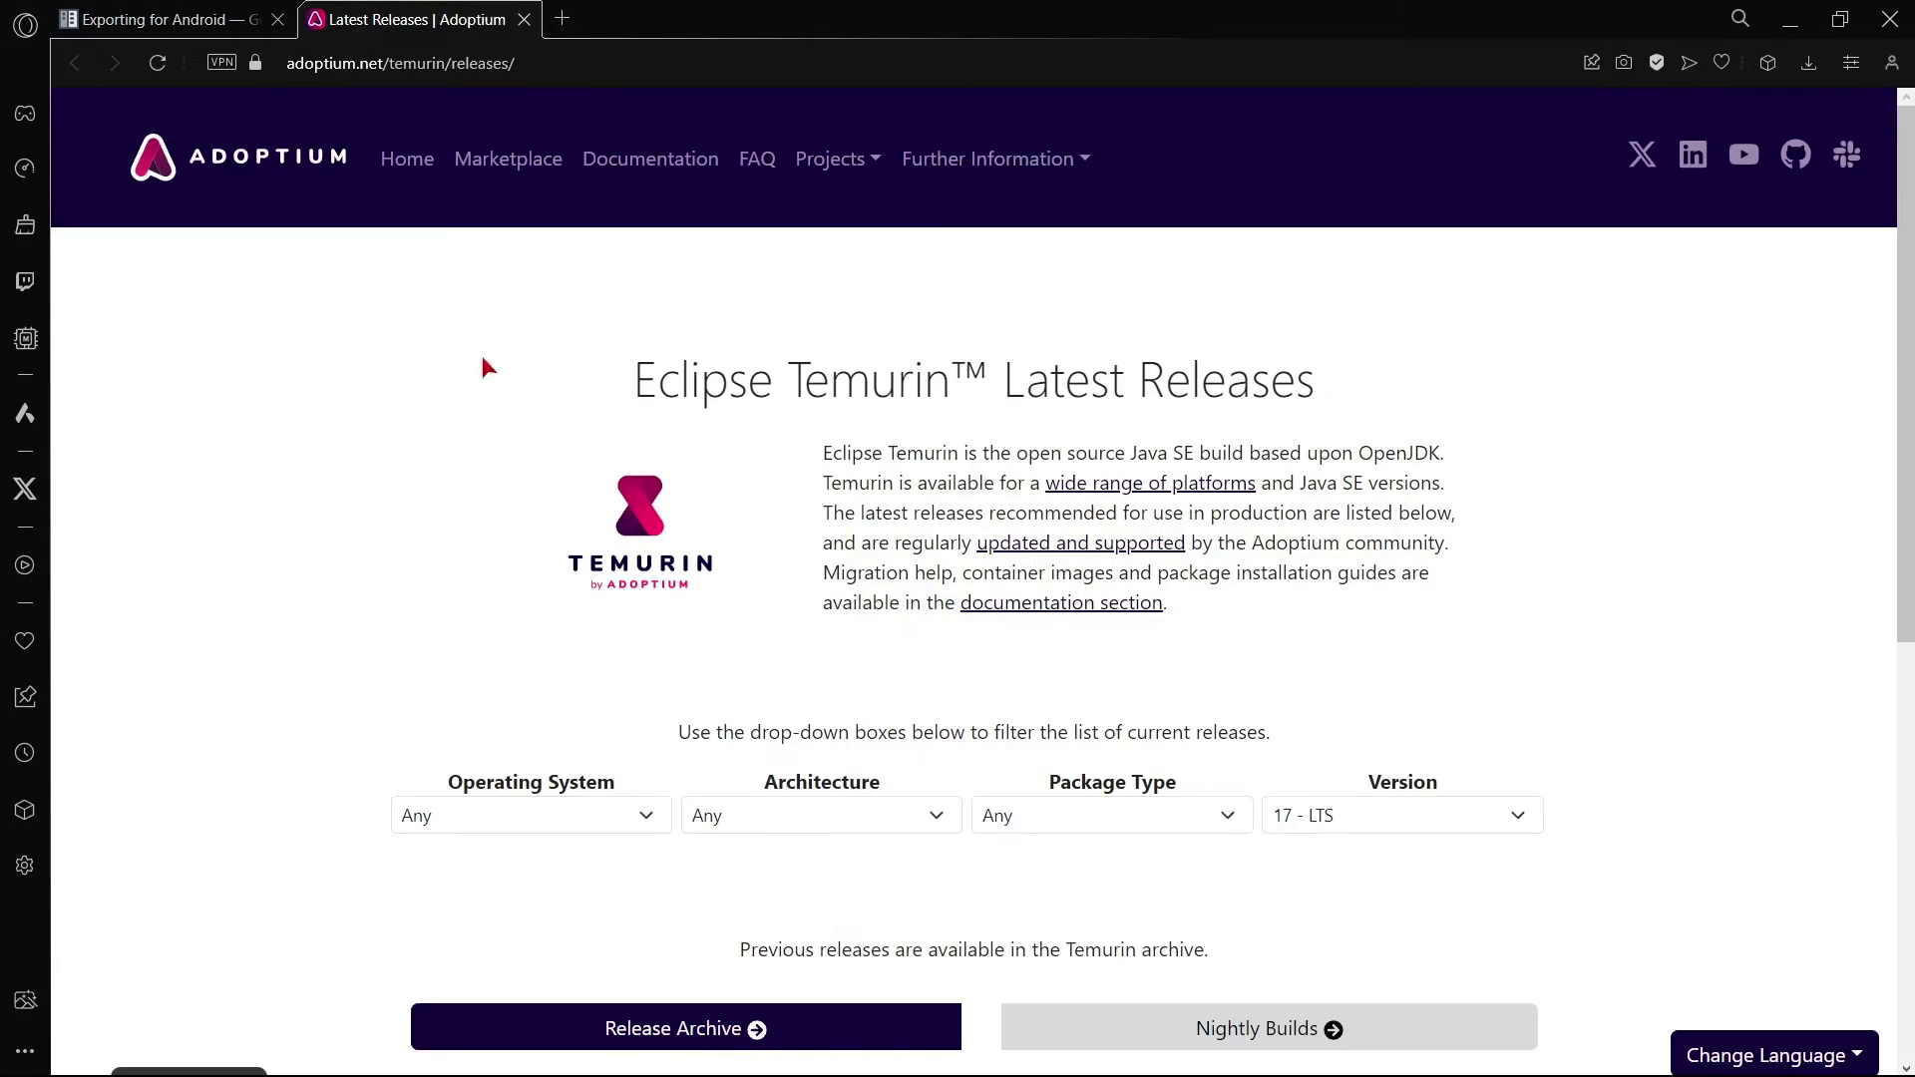
scroll(804, 415, "down", 15)
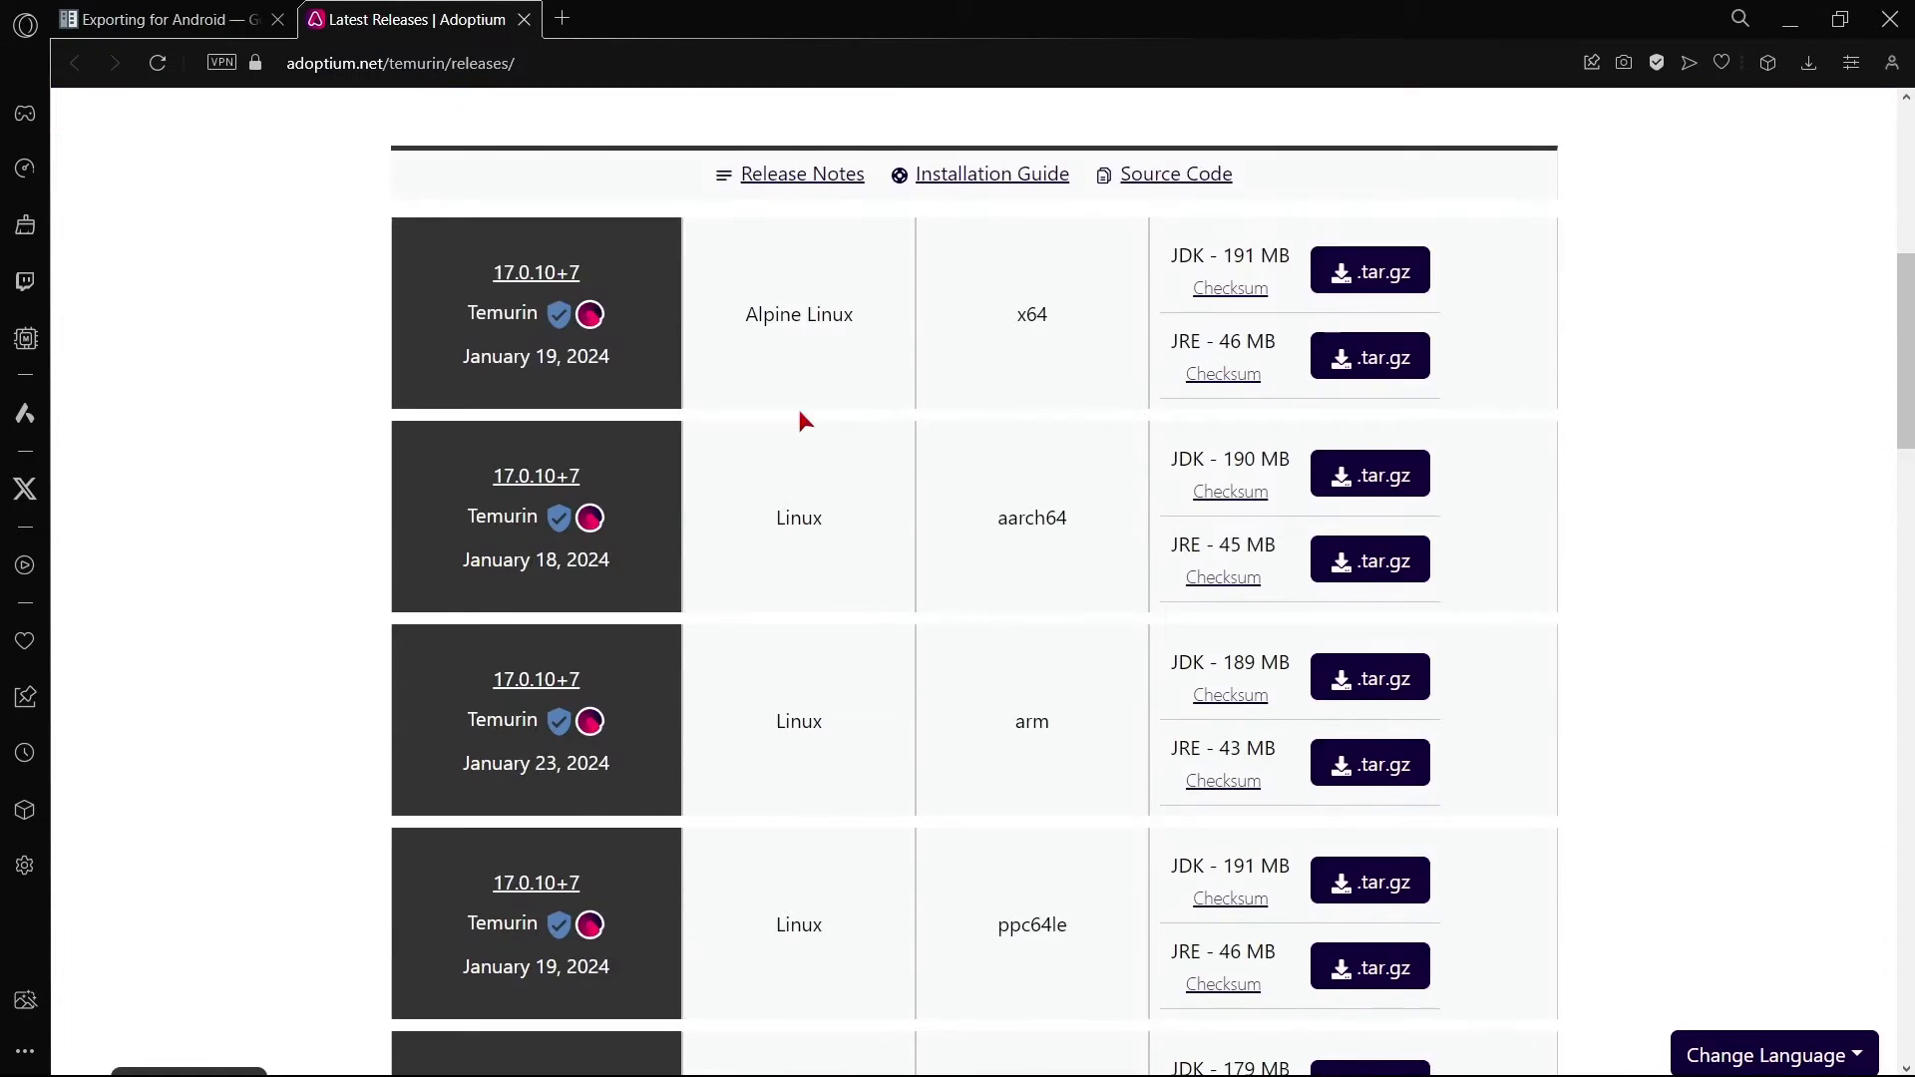
scroll(1091, 517, "down", 10)
scroll(1032, 692, "up", 20)
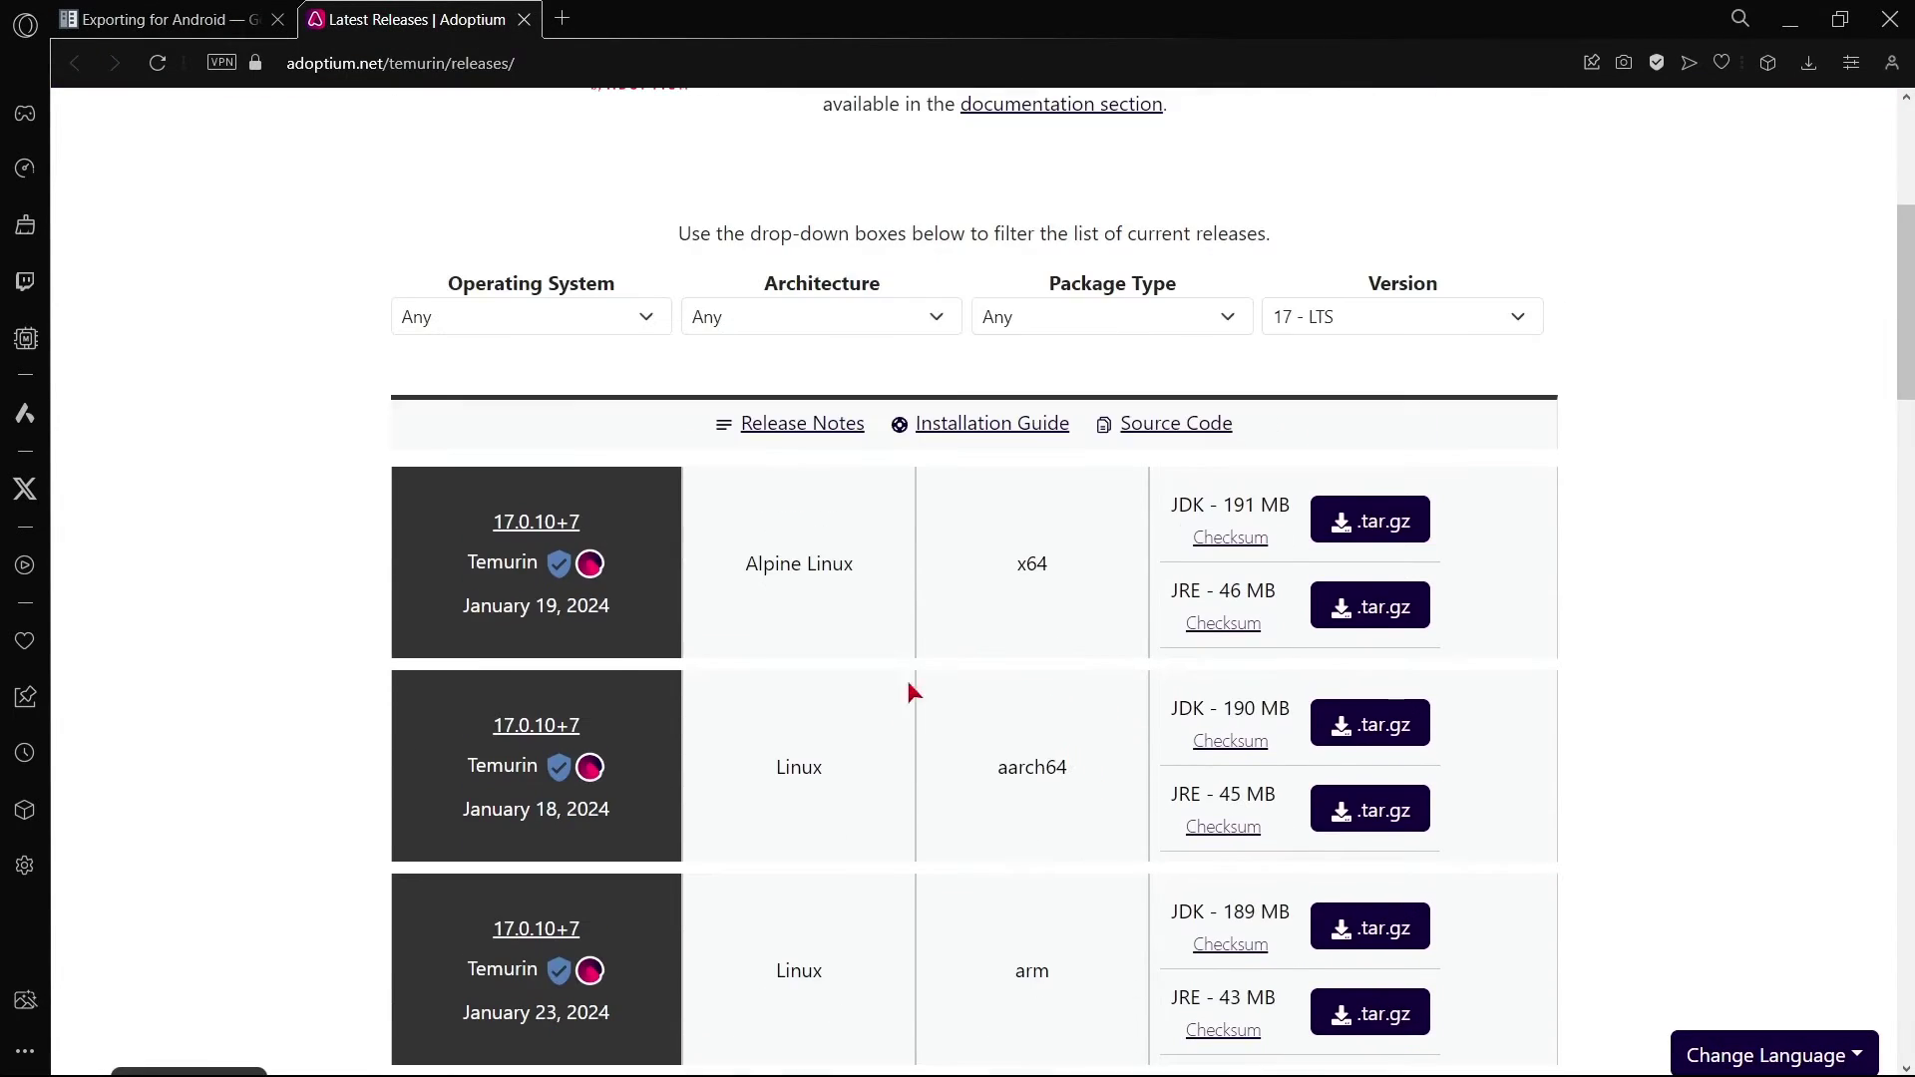
scroll(679, 621, "up", 4)
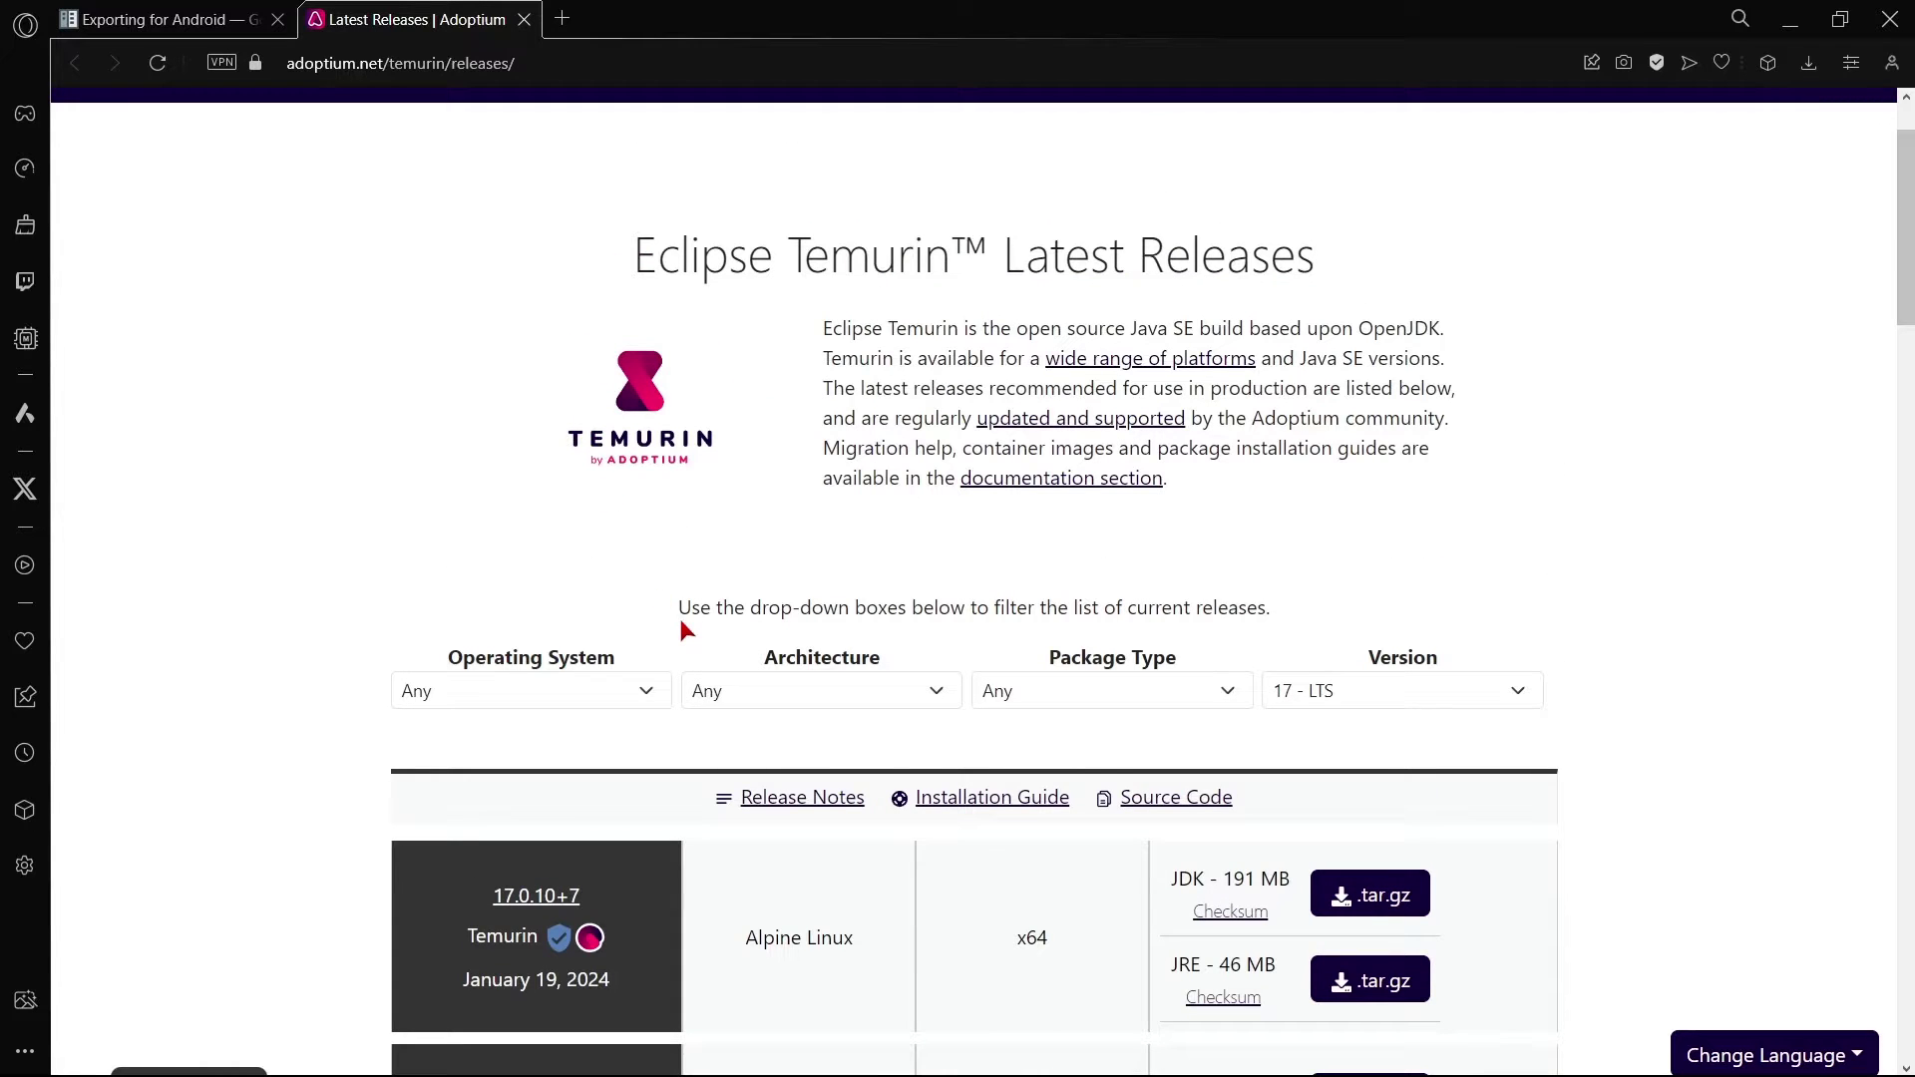
scroll(632, 651, "down", 5)
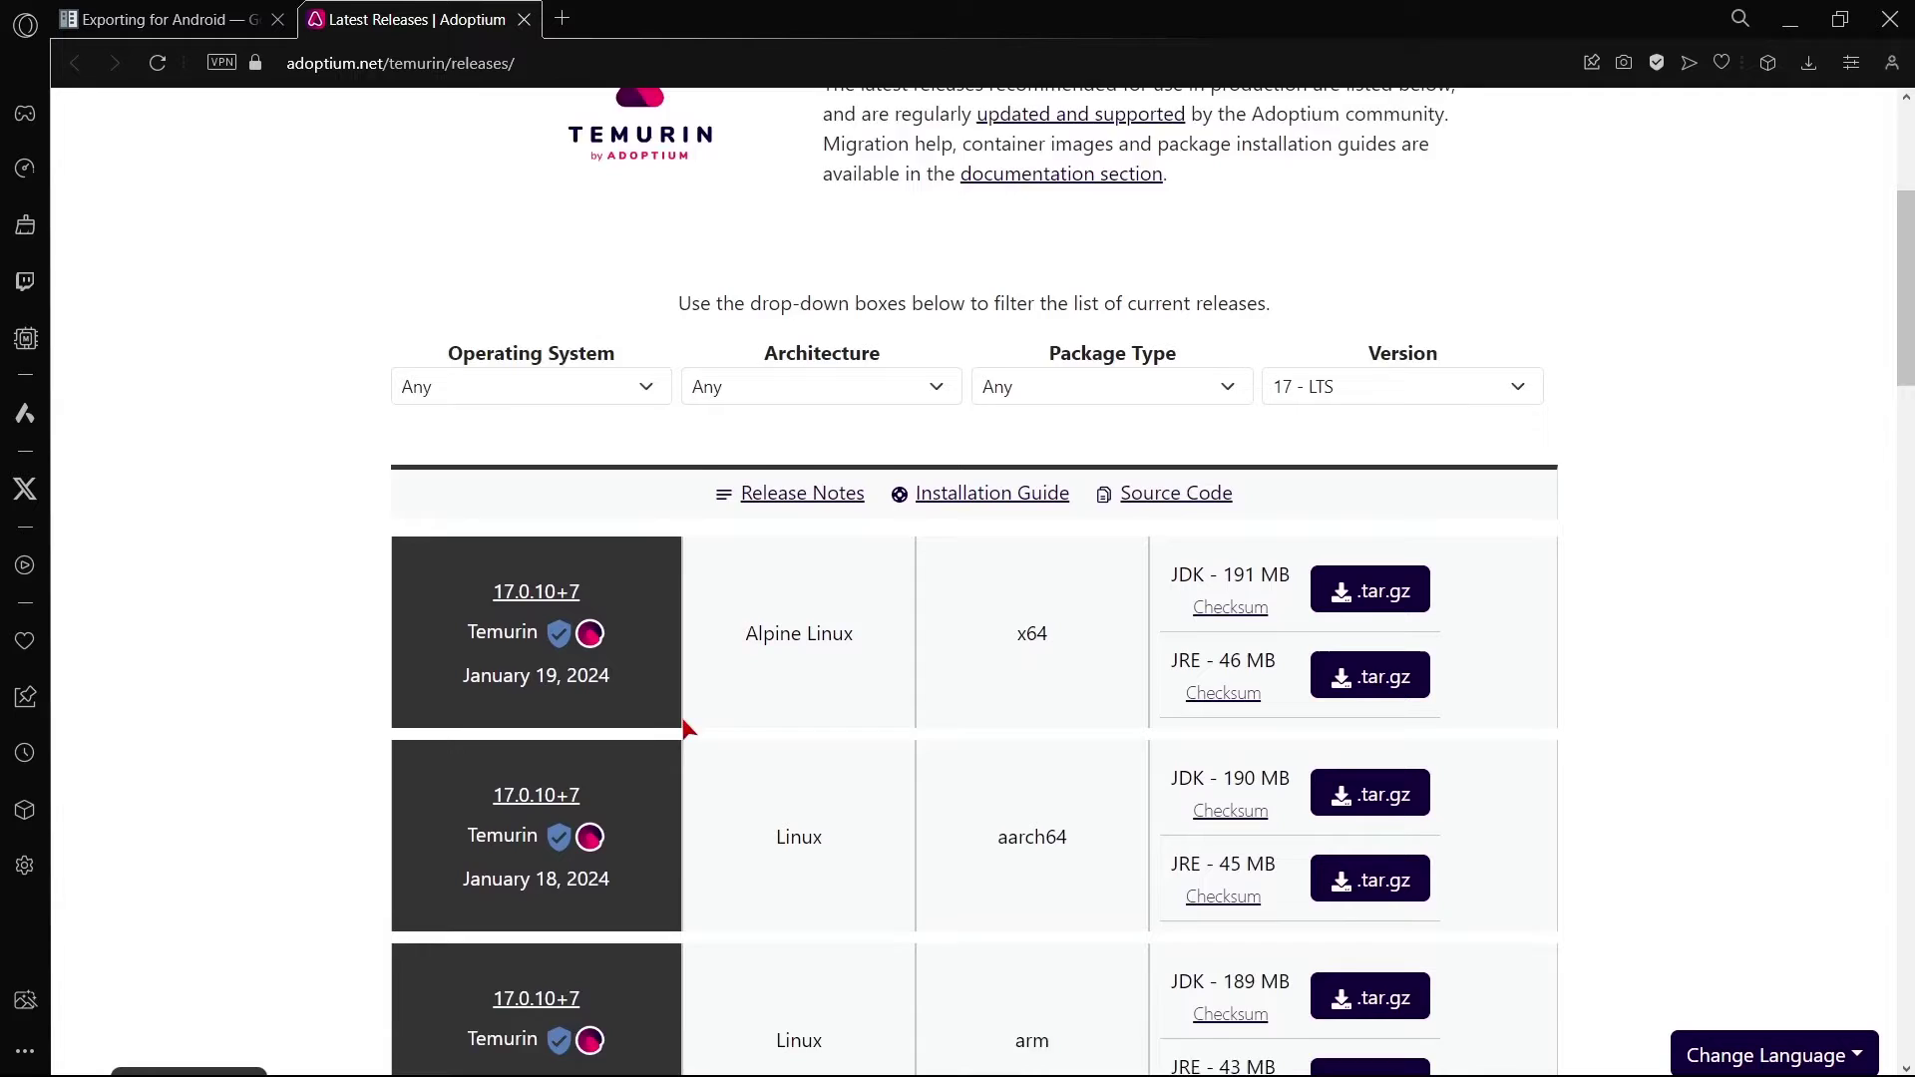
scroll(799, 898, "down", 4)
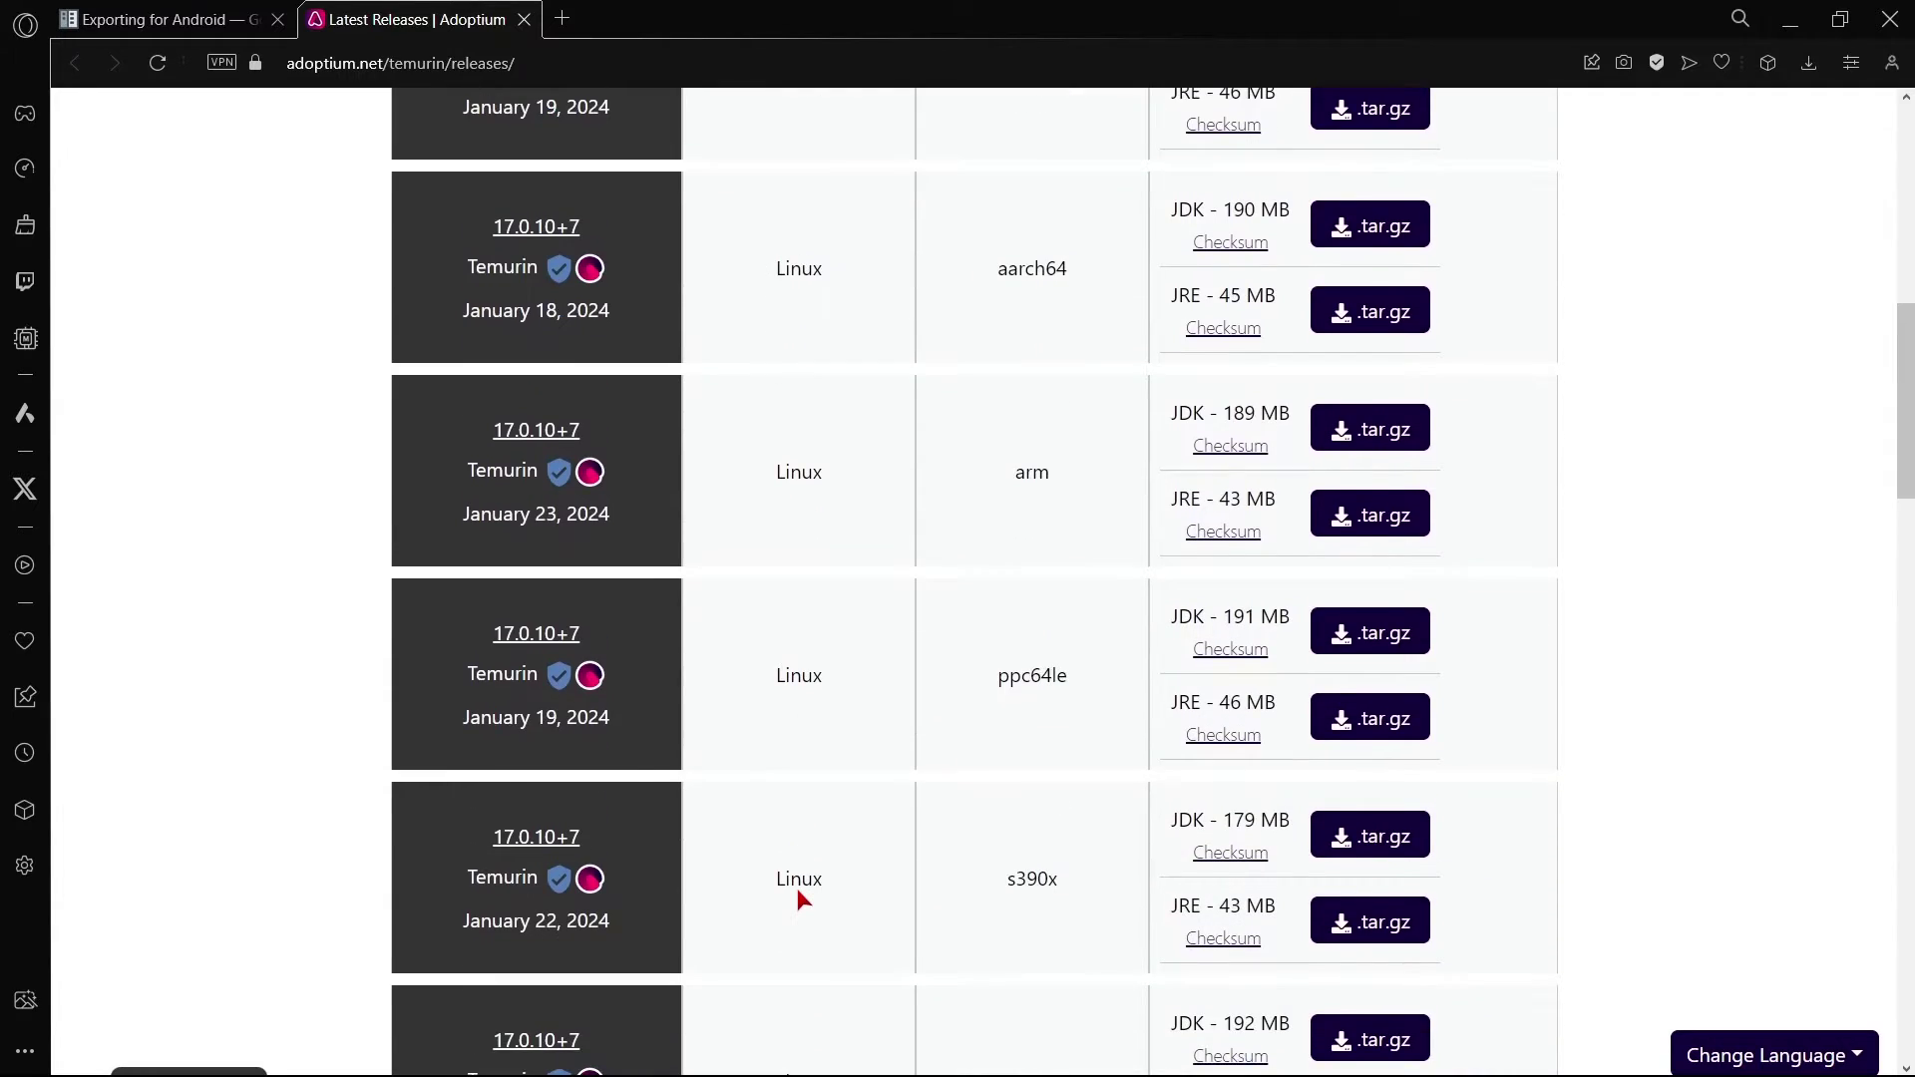
scroll(798, 898, "up", 9)
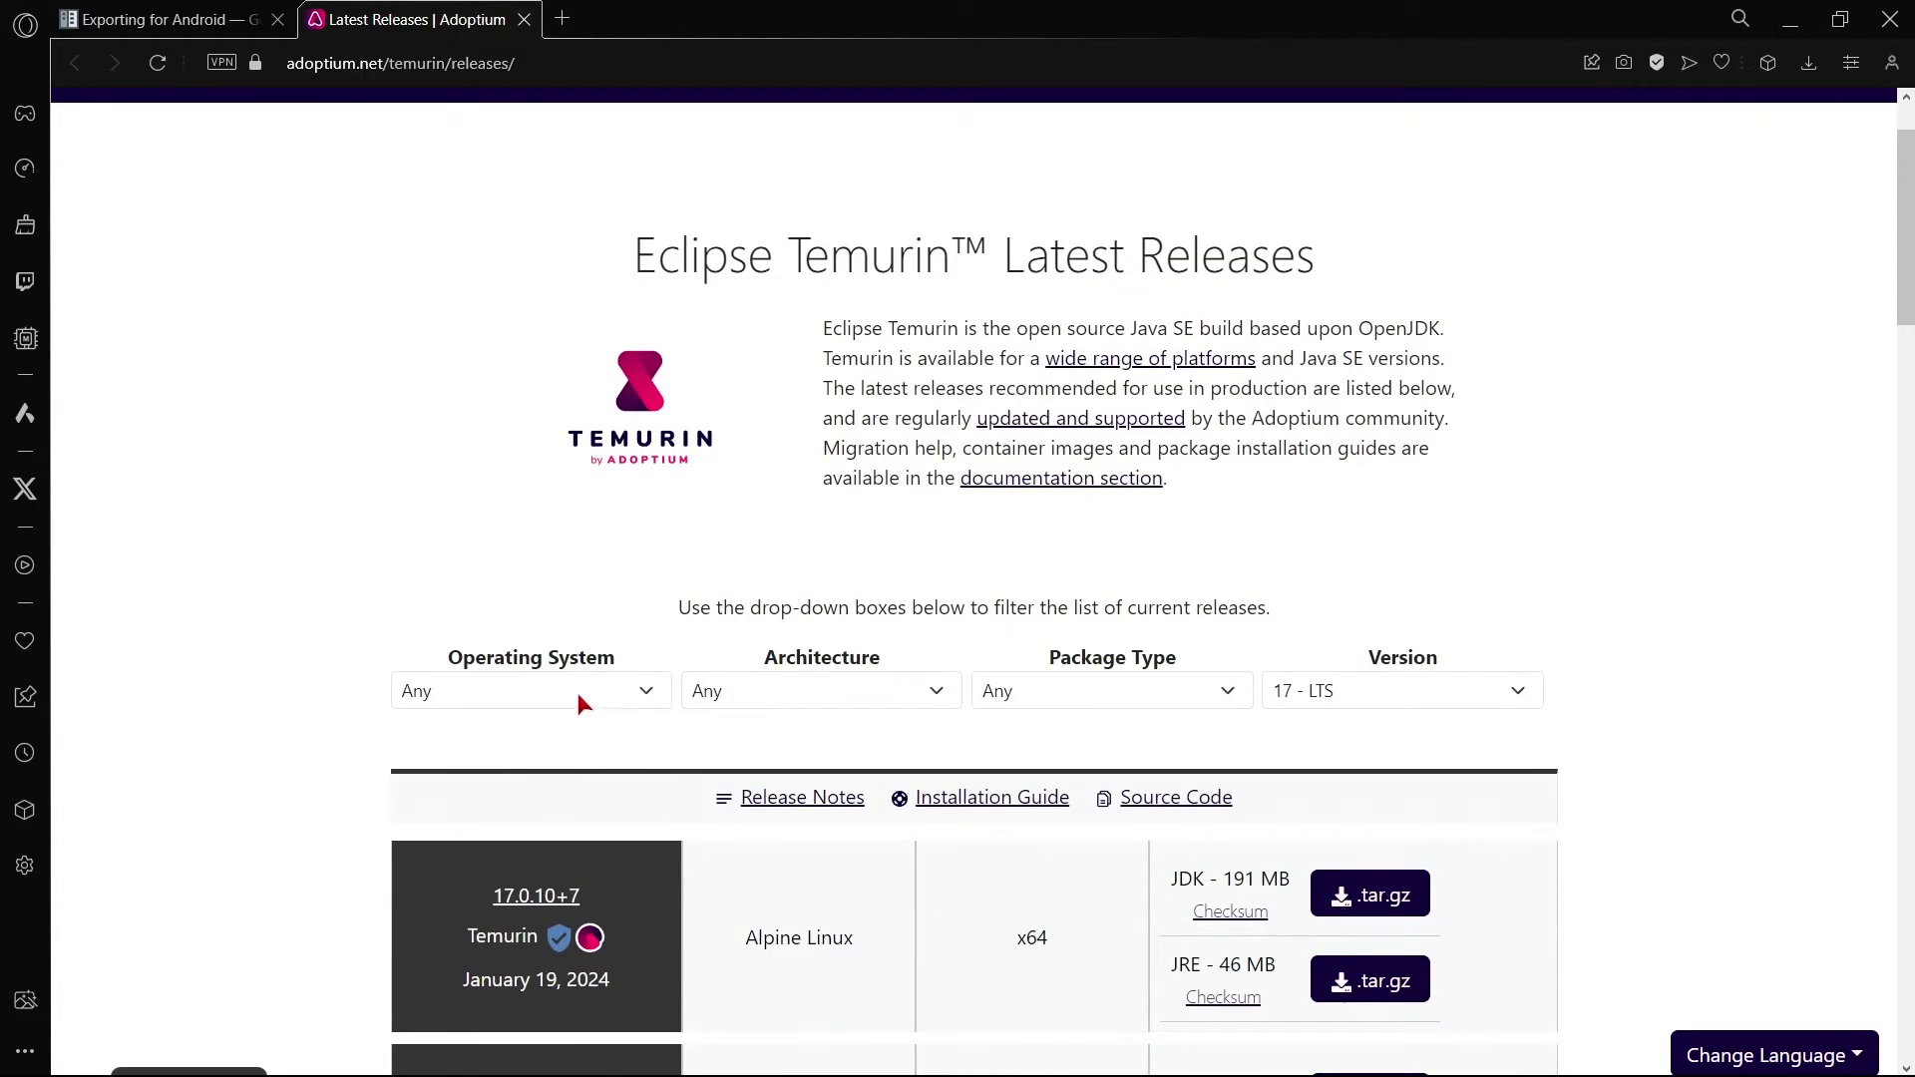
Step: Filter releases to Windows and start the x64 JDK 17.0.10+7 .msi download
left_click(524, 700)
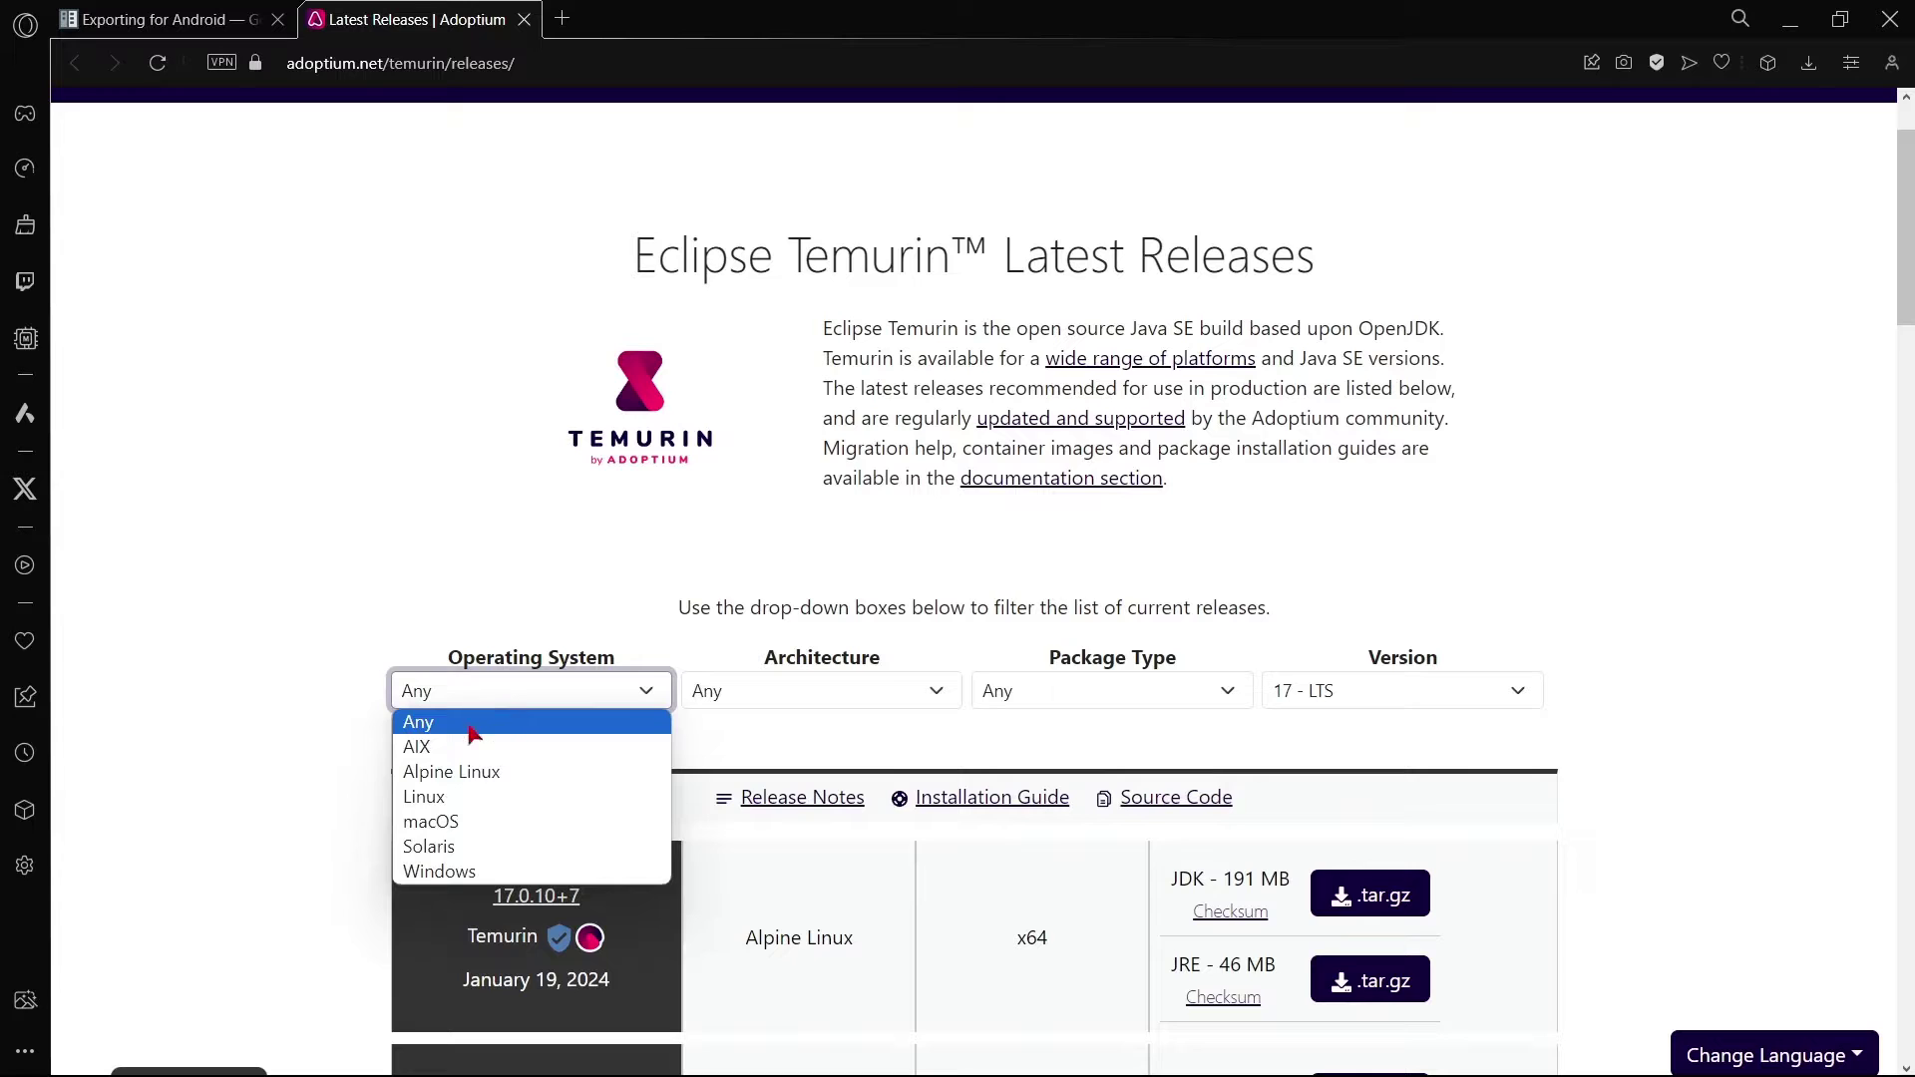
left_click(479, 871)
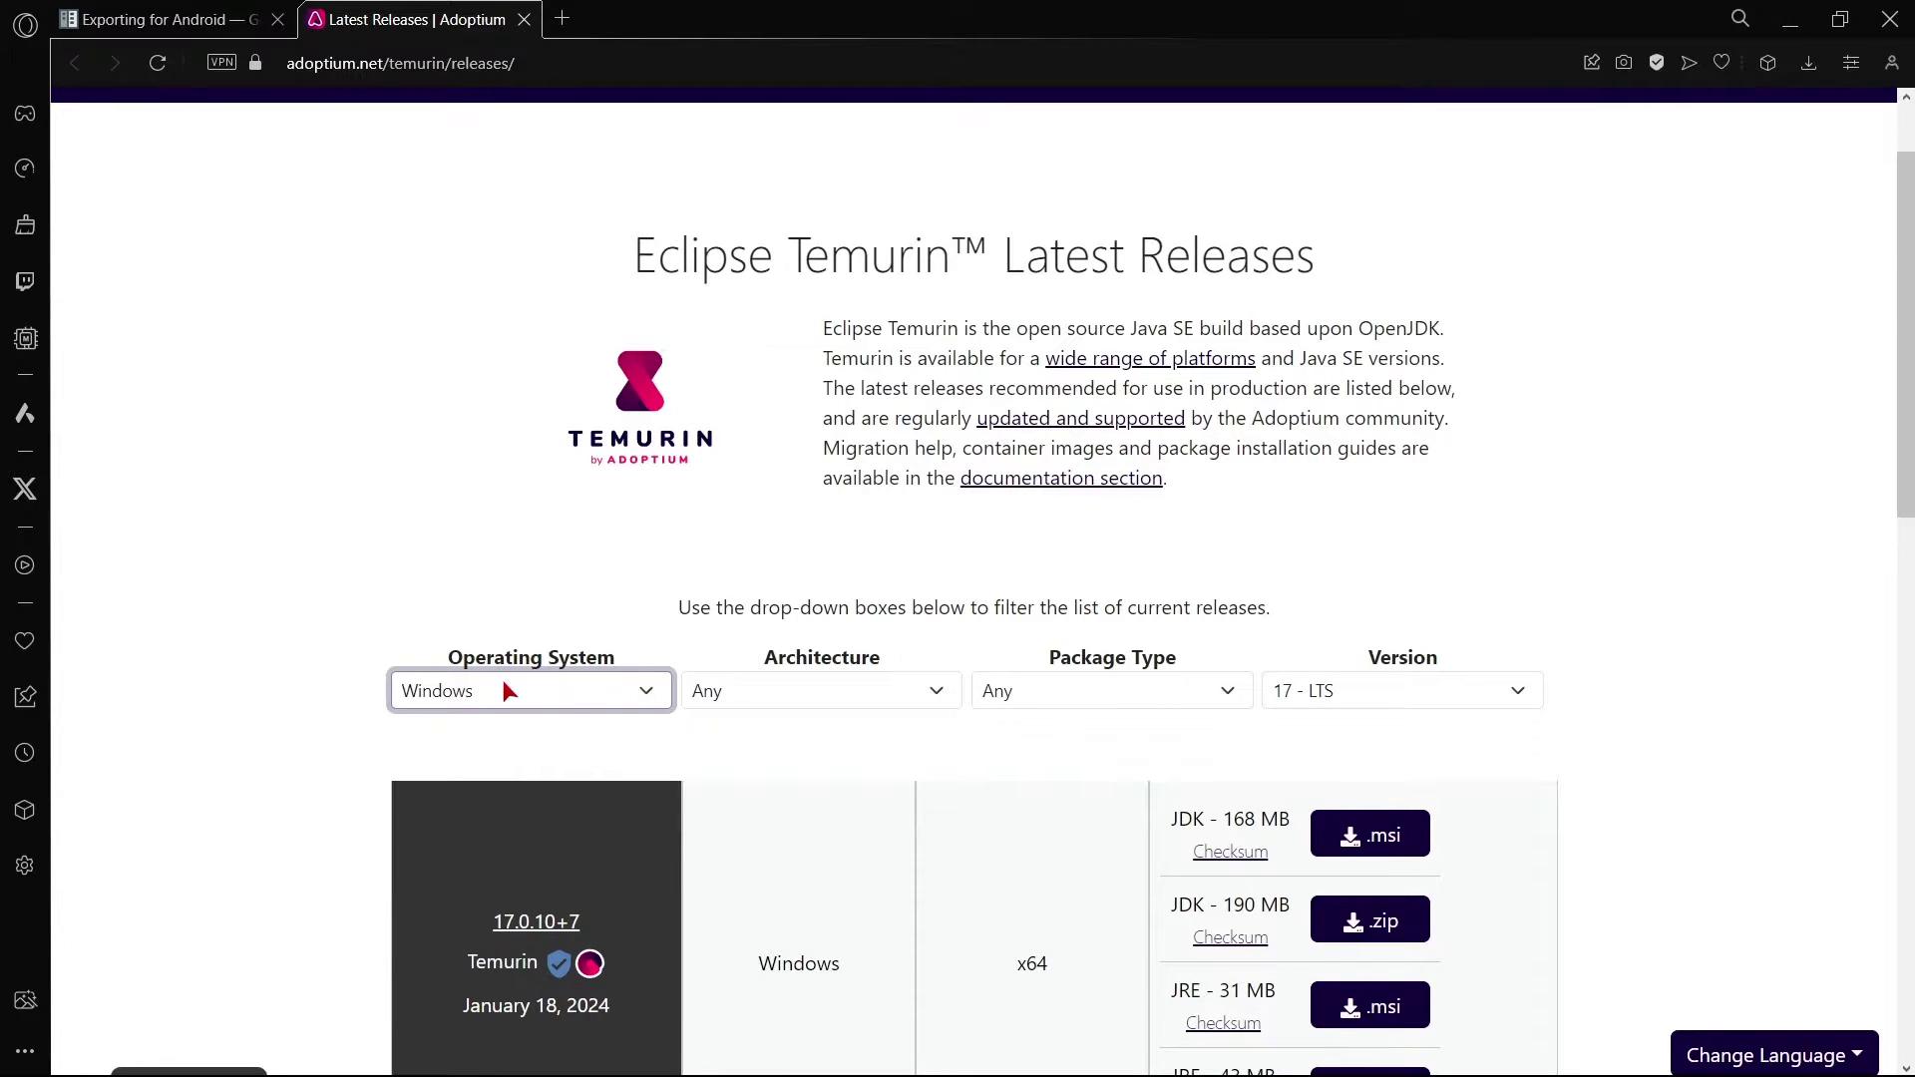
scroll(506, 688, "down", 2)
scroll(505, 688, "down", 2)
scroll(952, 694, "up", 1)
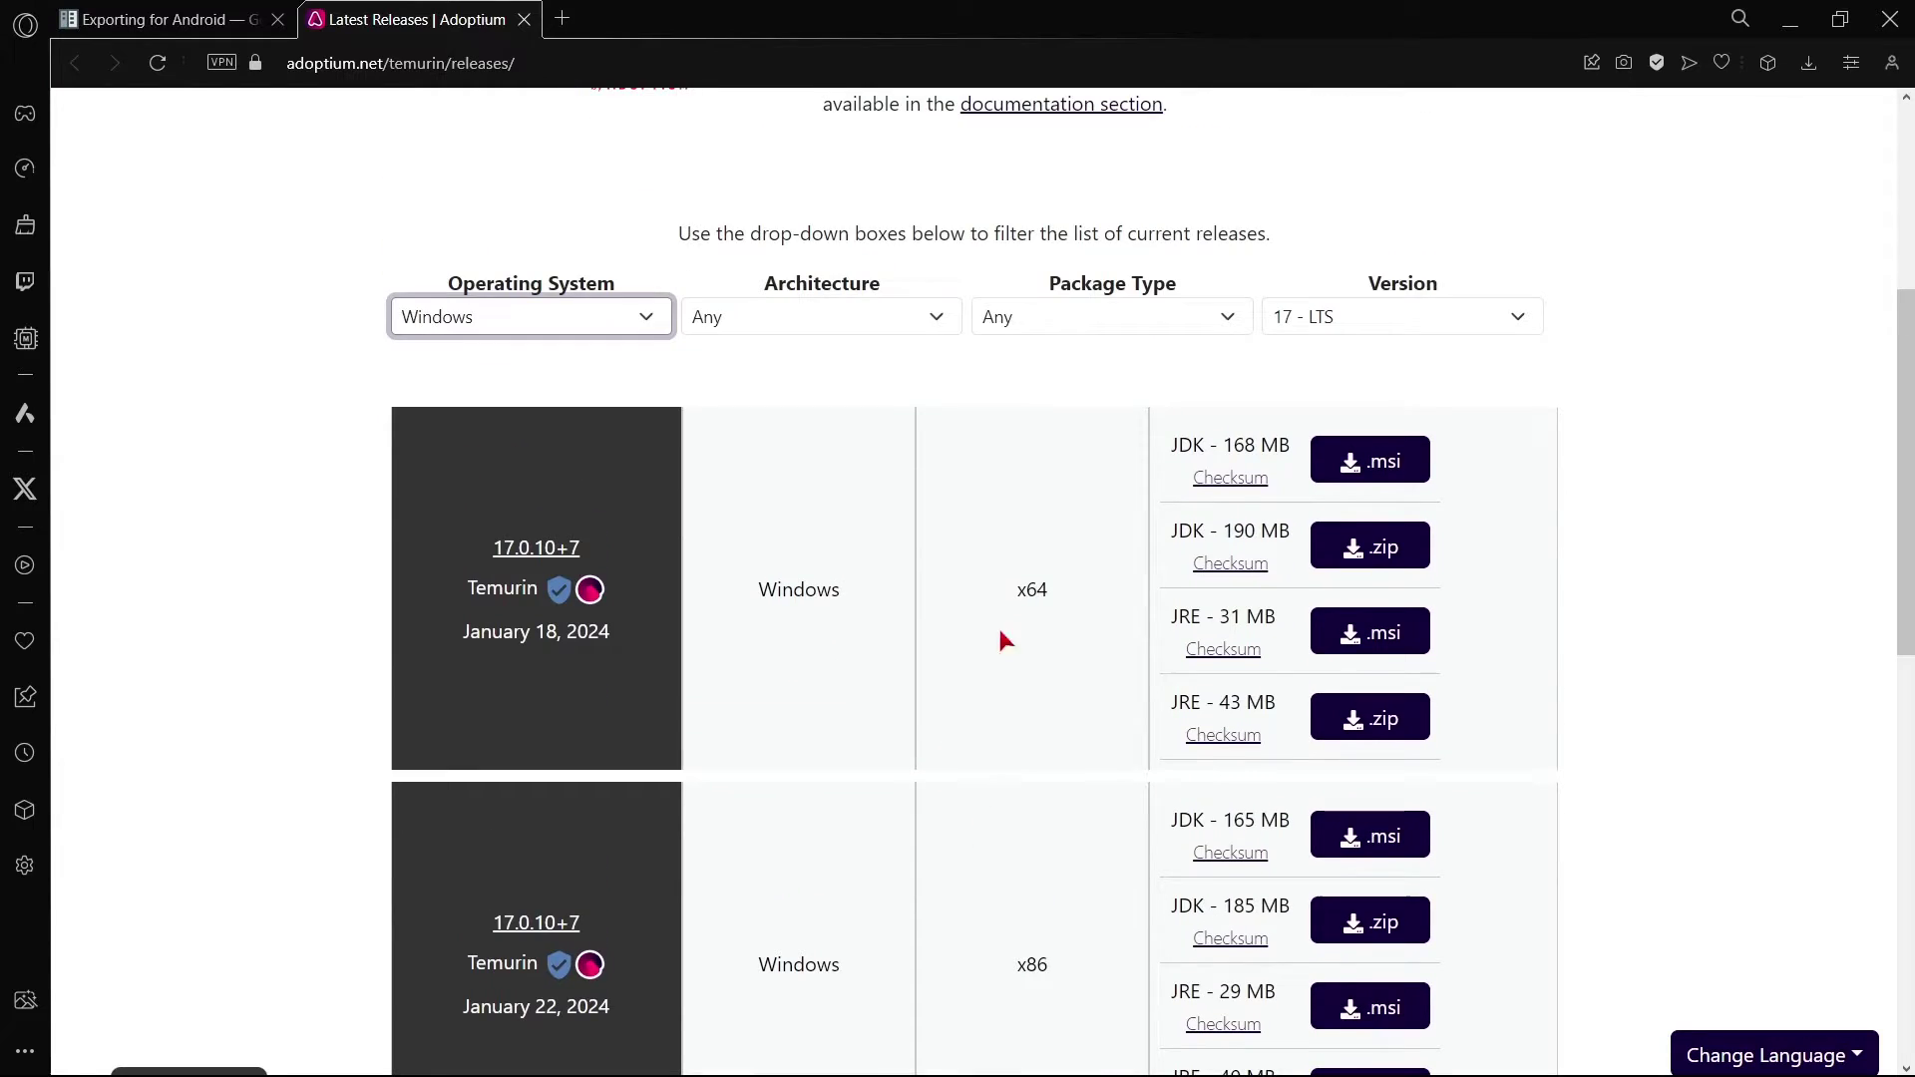
double_click(1027, 591)
left_click(1042, 599)
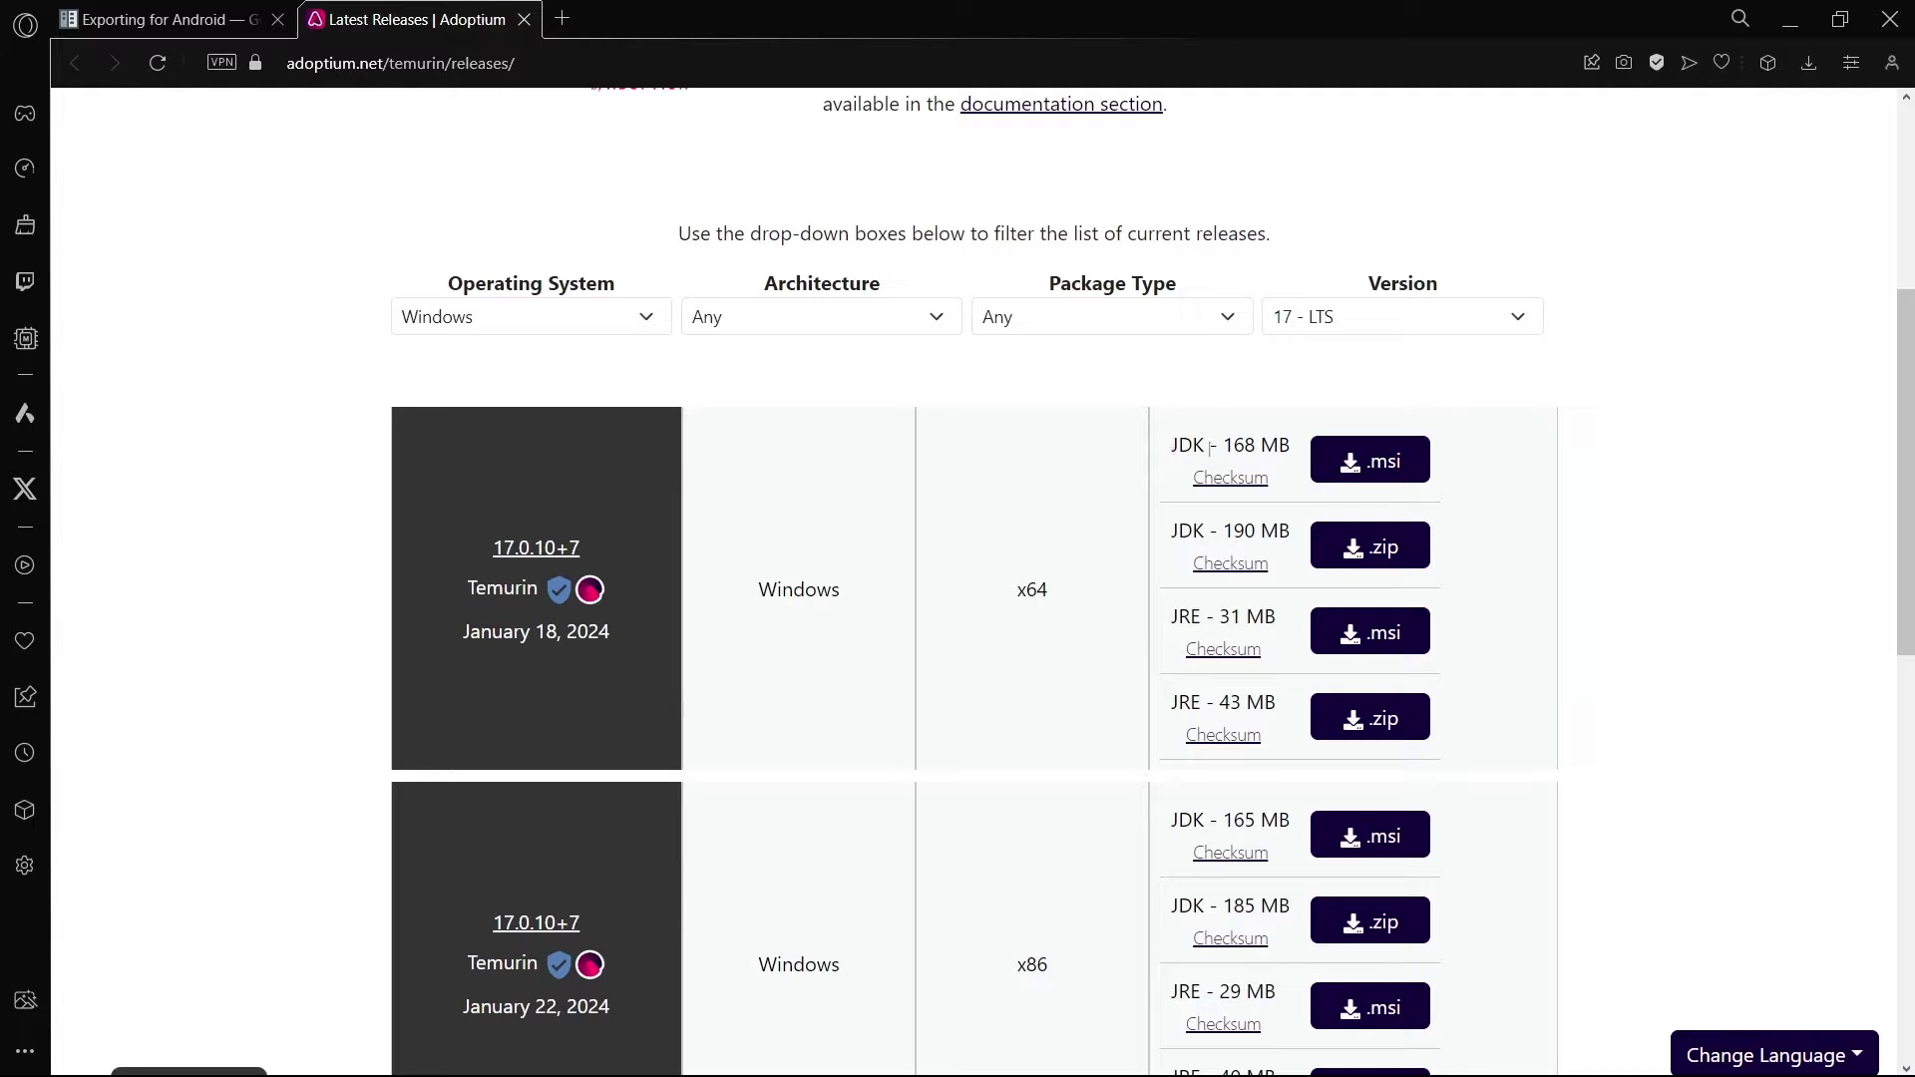
left_click(1348, 463)
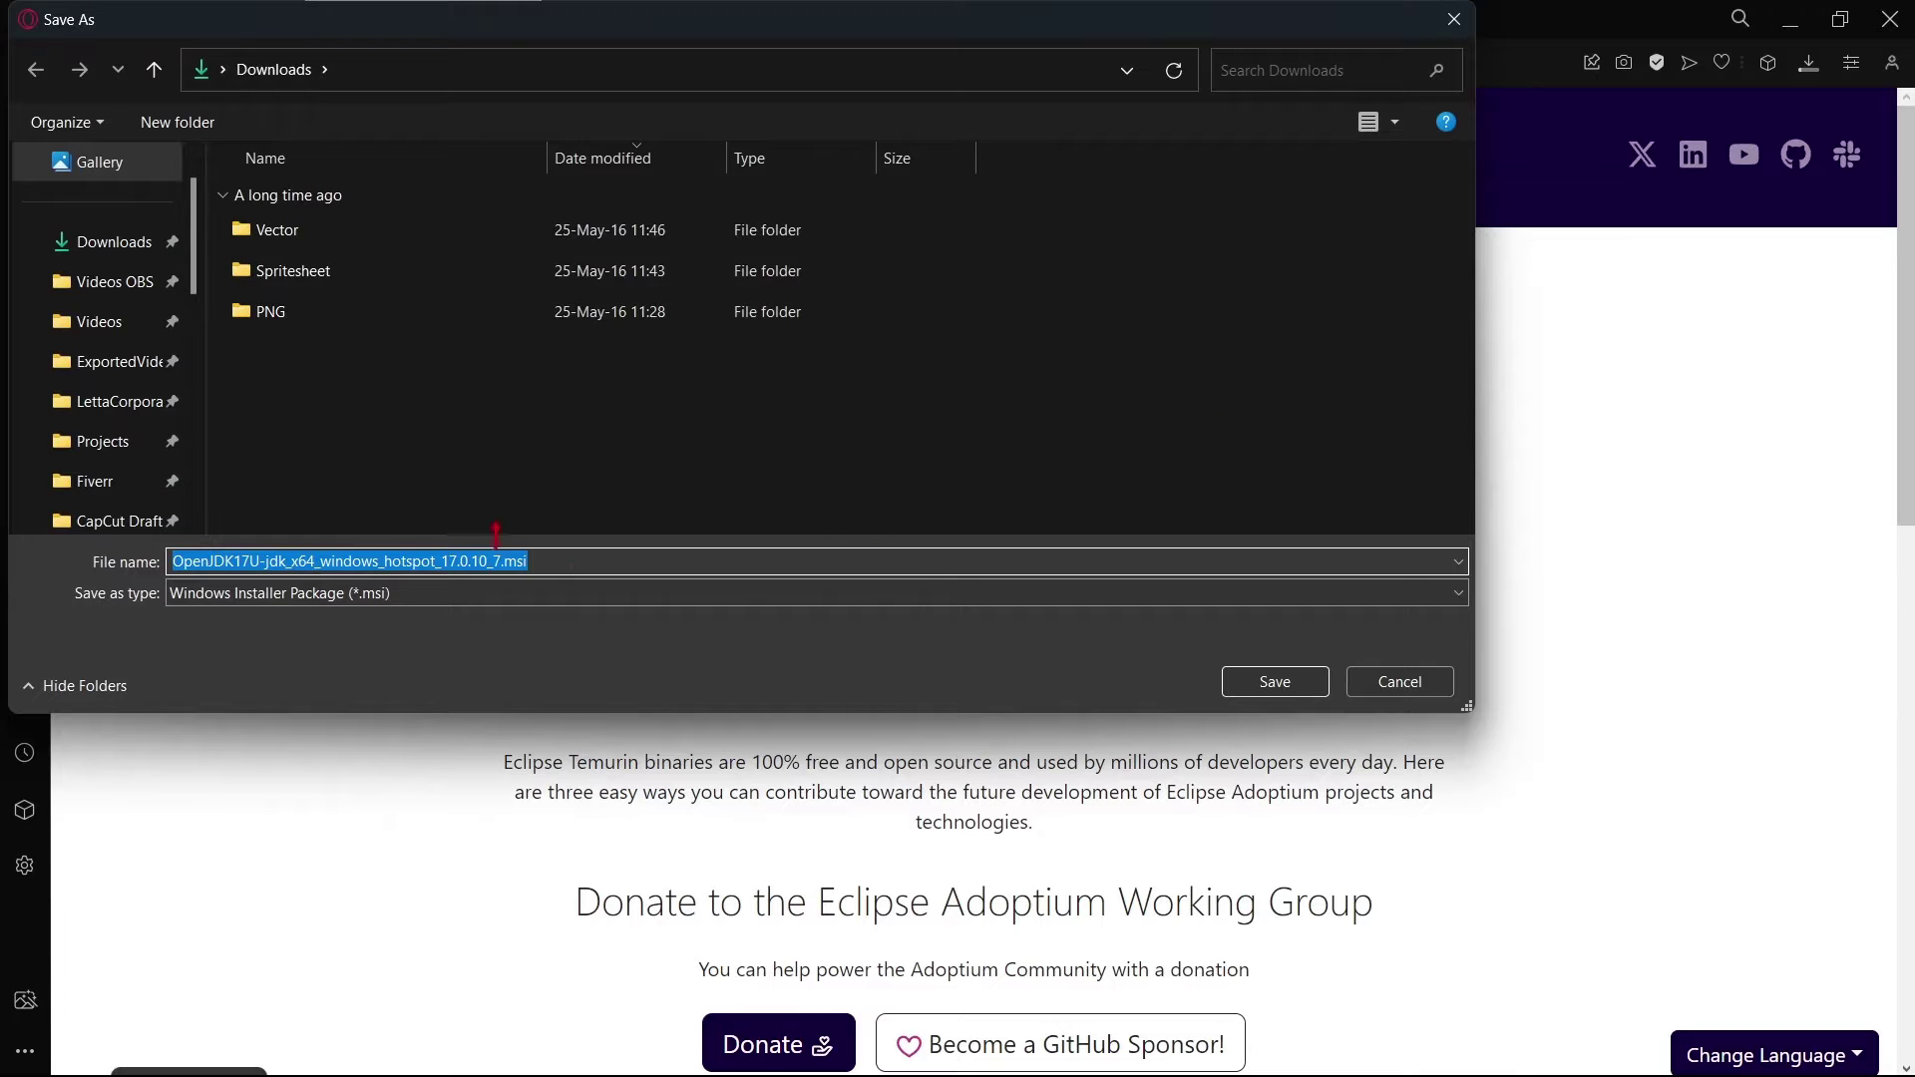
Step: Save OpenJDK17U-jdk_x64_windows_hotspot_17.0.10_7.msi to Downloads and launch it
left_click(109, 242)
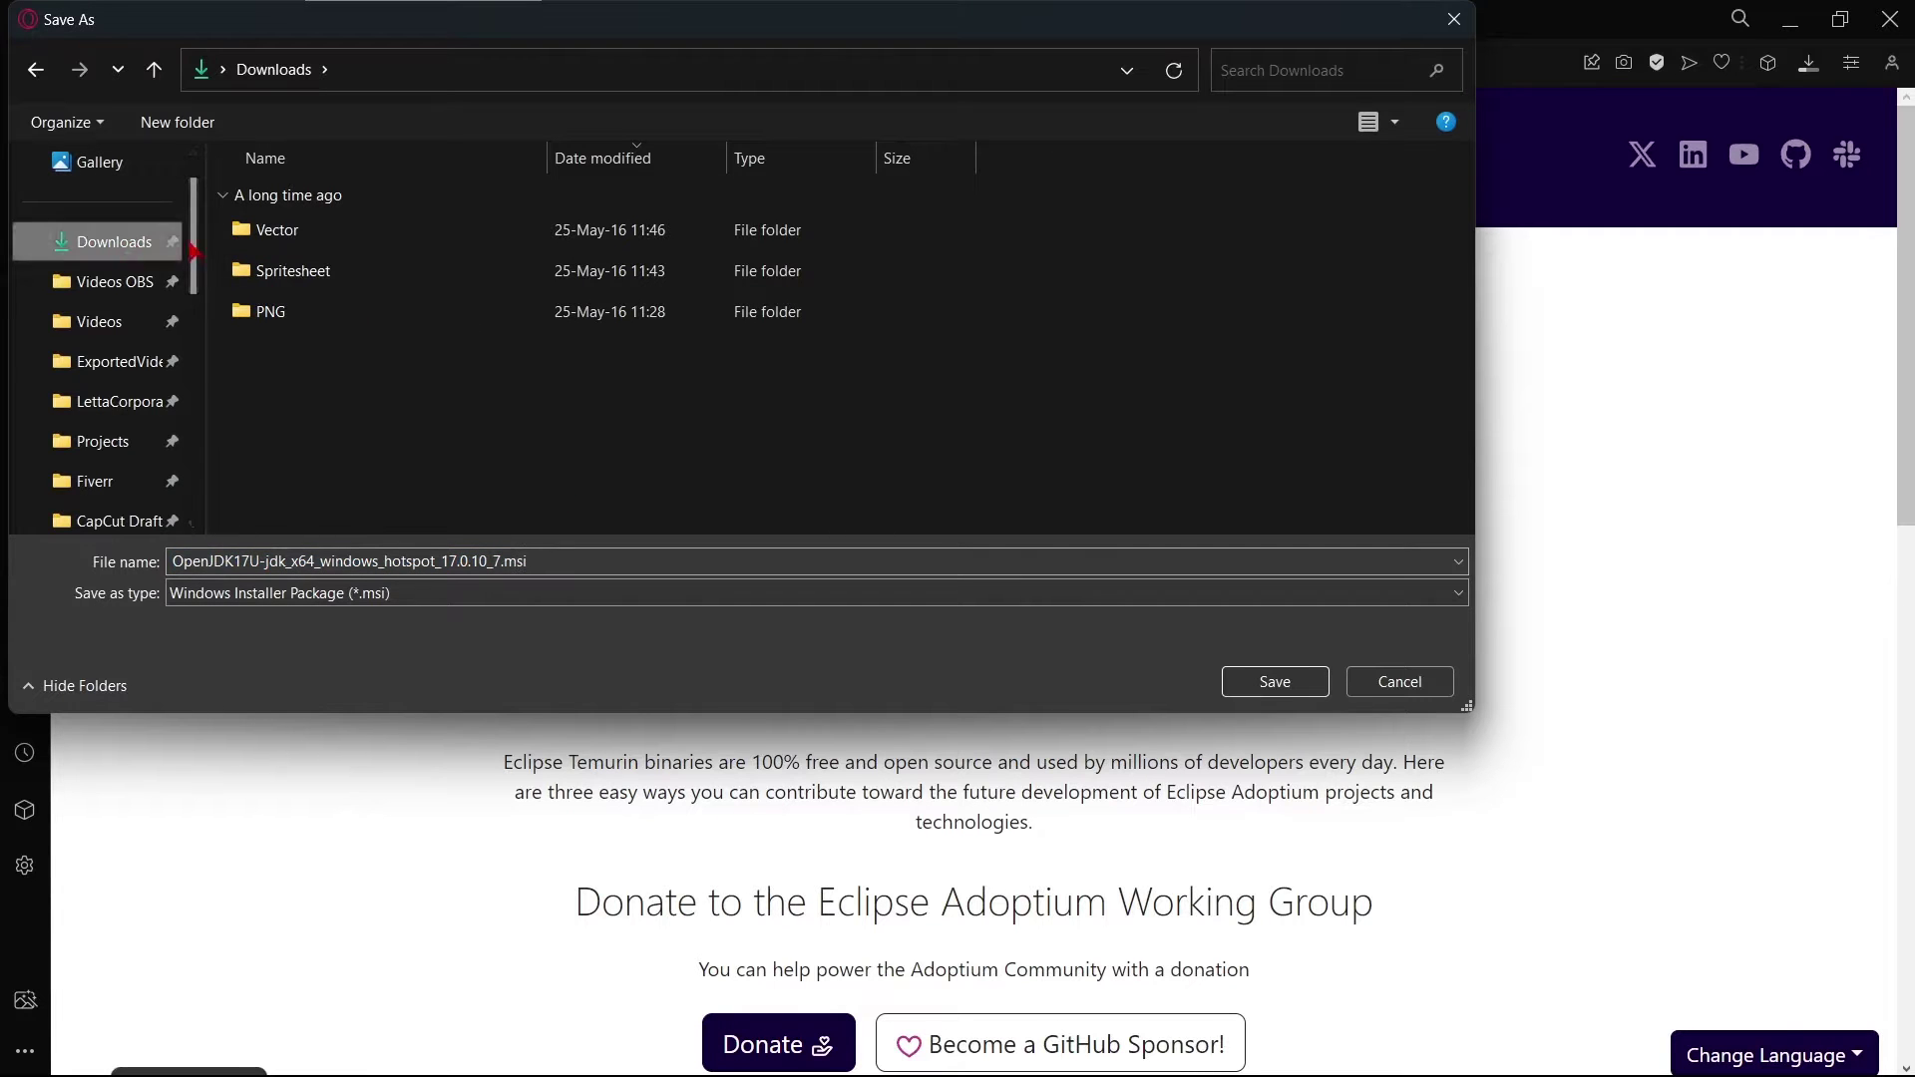
left_click(1259, 685)
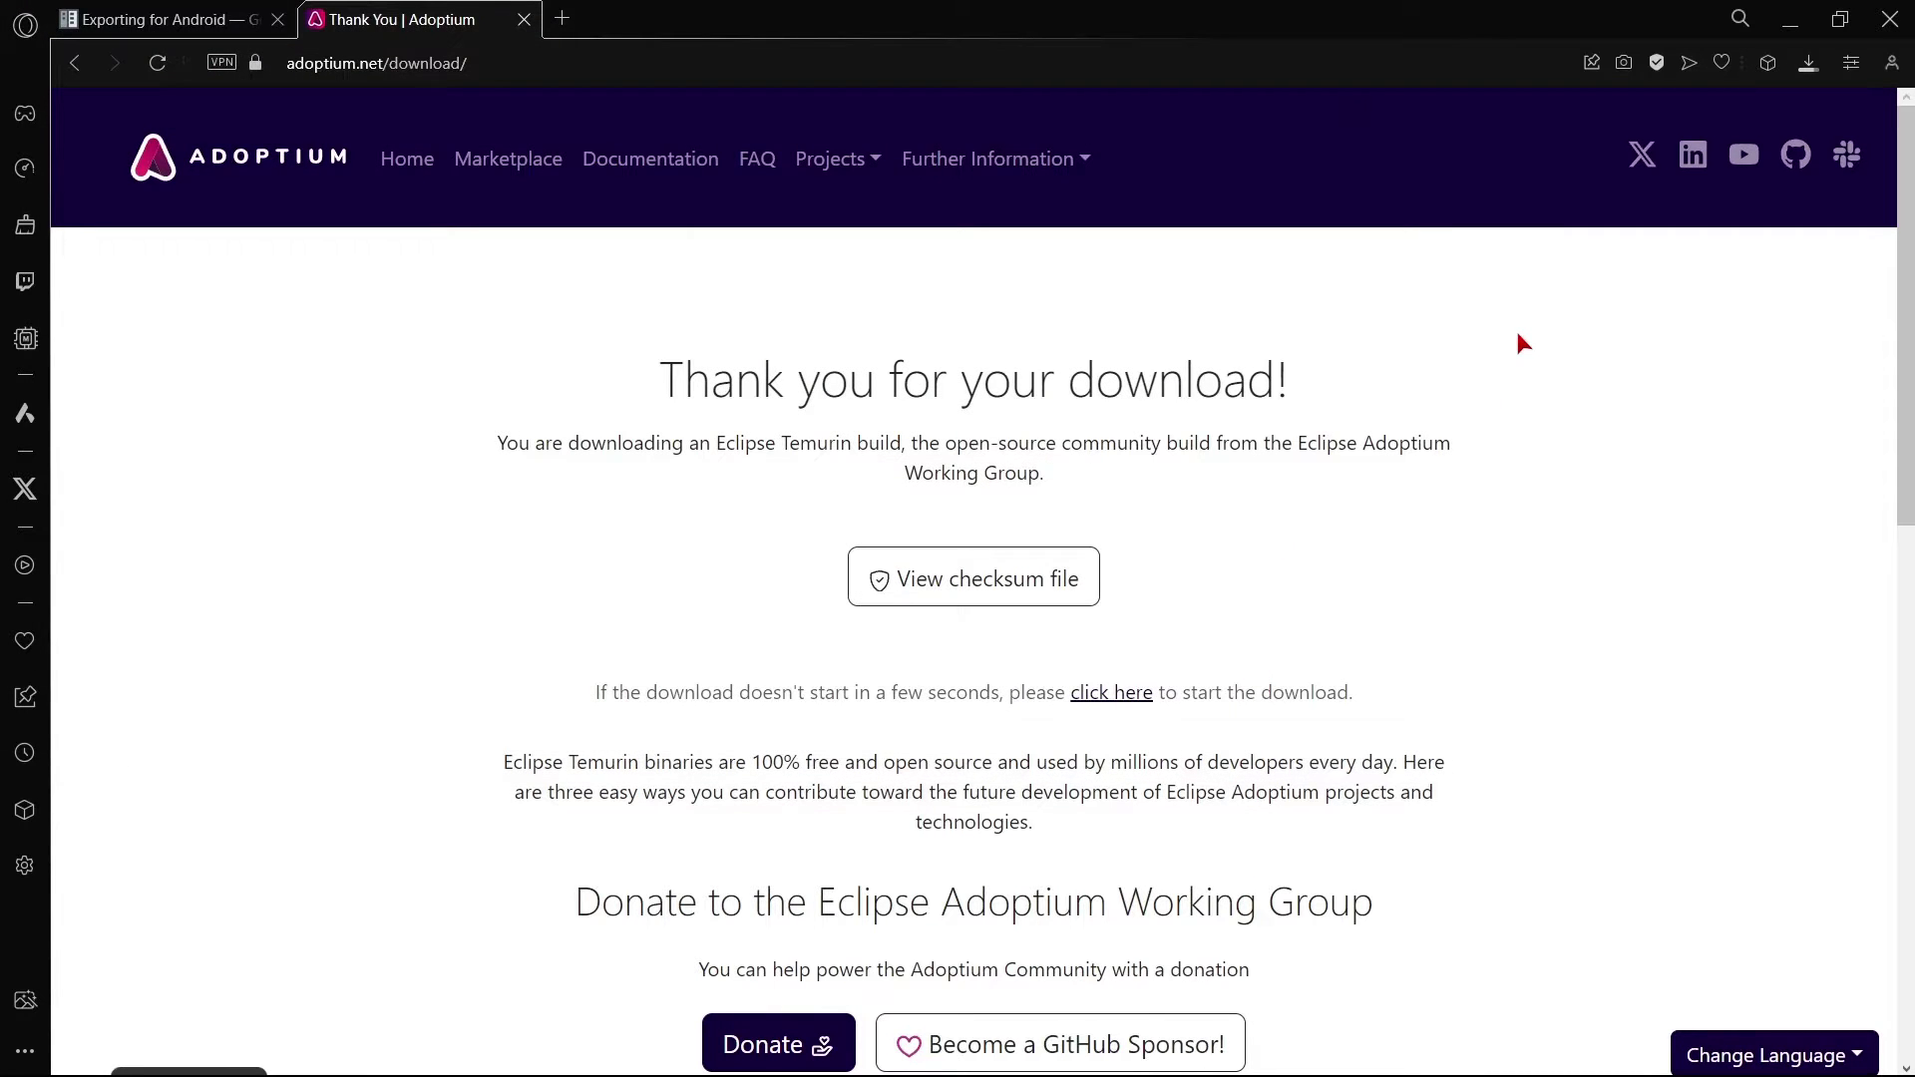
left_click(1486, 175)
Step: Install Temurin JDK 17.0.10+7 with default features, then return to the Godot guide
left_click(1094, 748)
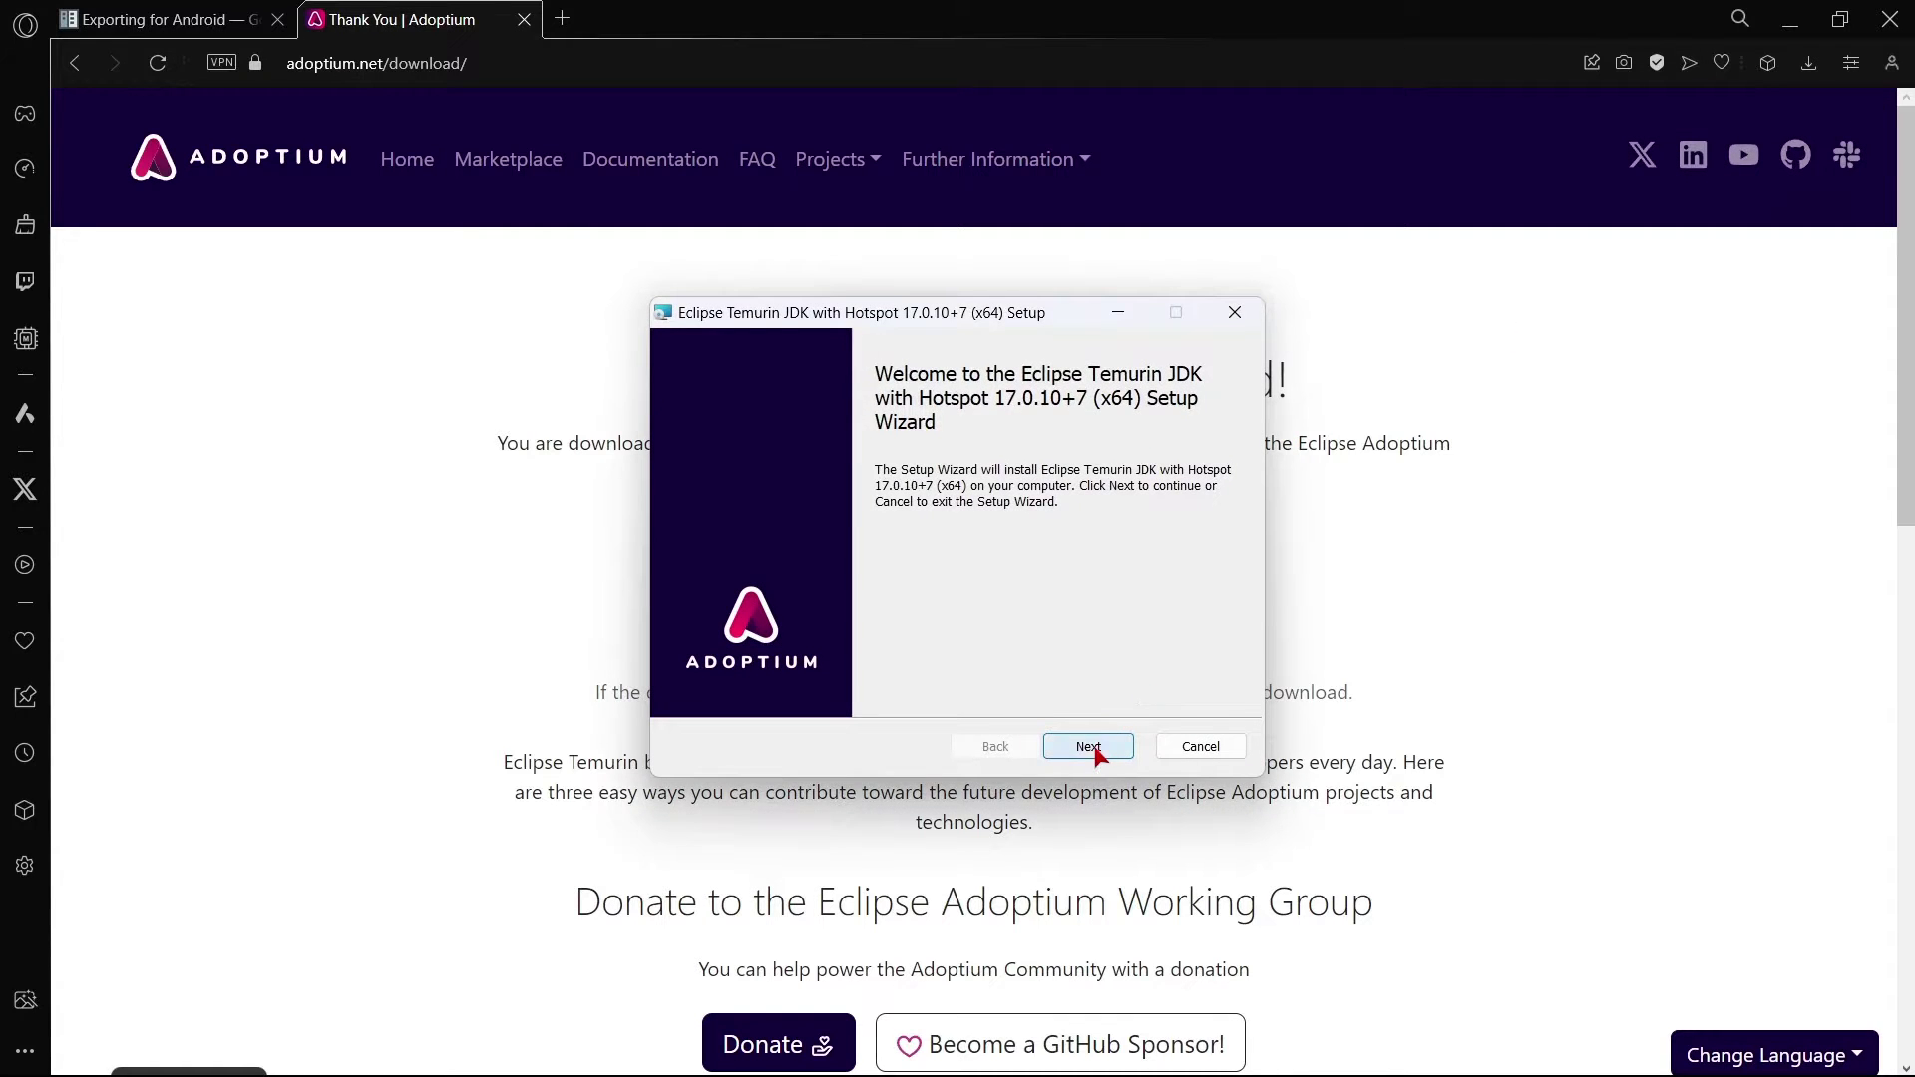
left_click(1105, 750)
left_click(1109, 756)
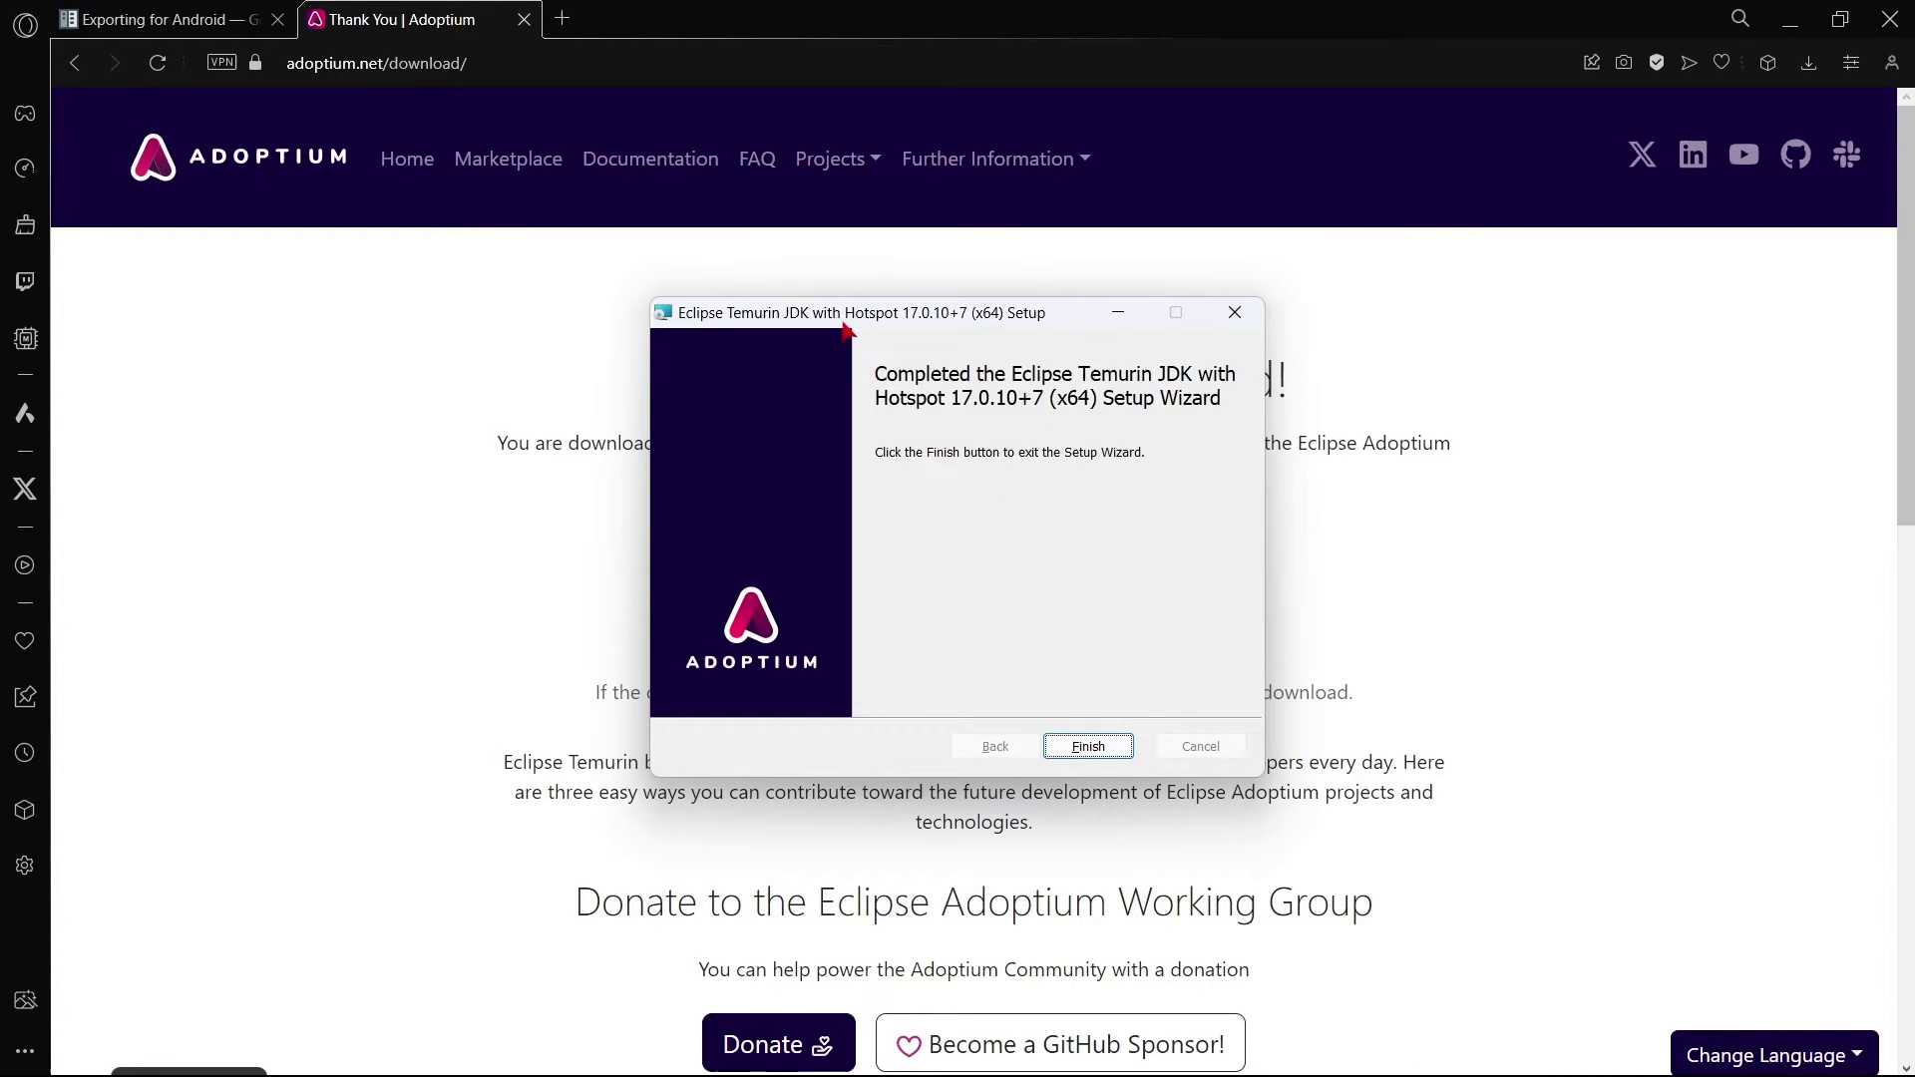
left_click(1088, 746)
left_click(163, 15)
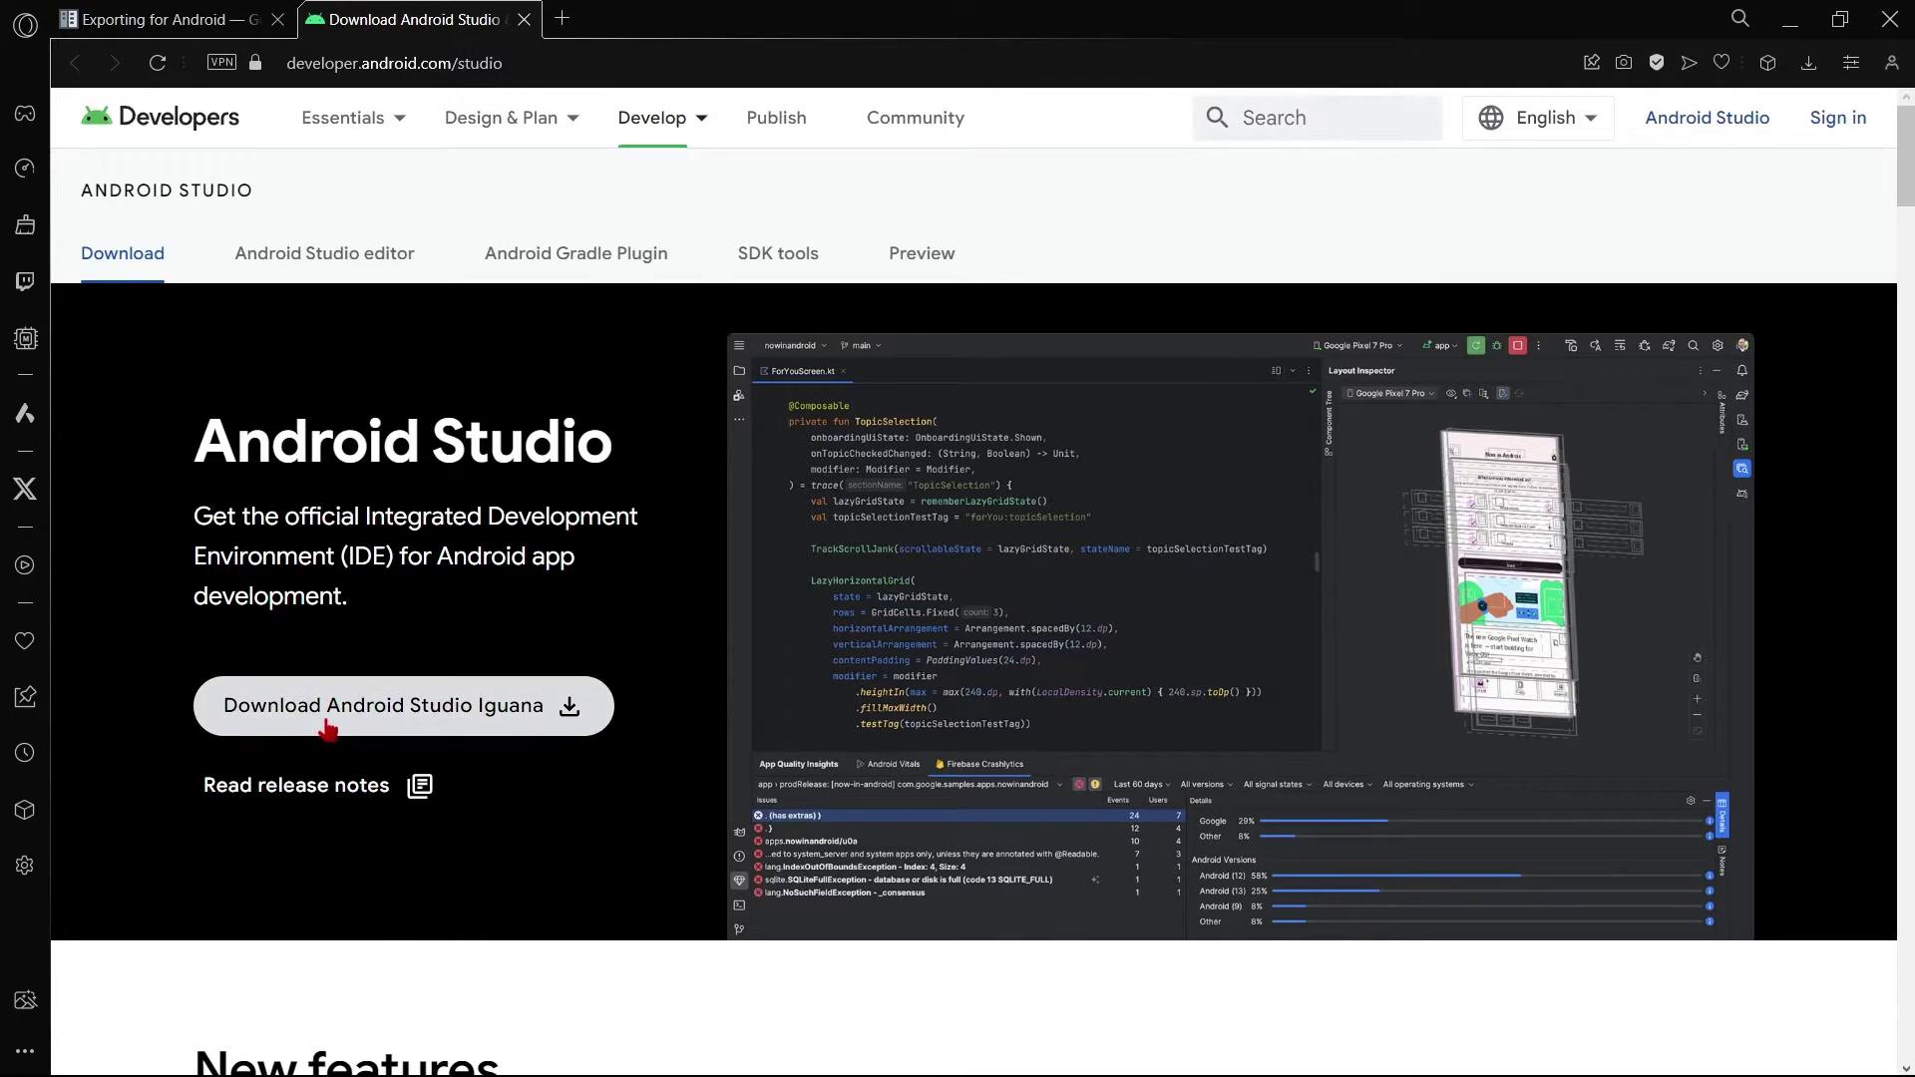
Step: Agree to the license terms and save android-studio-2023.2.1.24-windows.exe (1.1 GB)
left_click(327, 728)
scroll(400, 838, "down", 20)
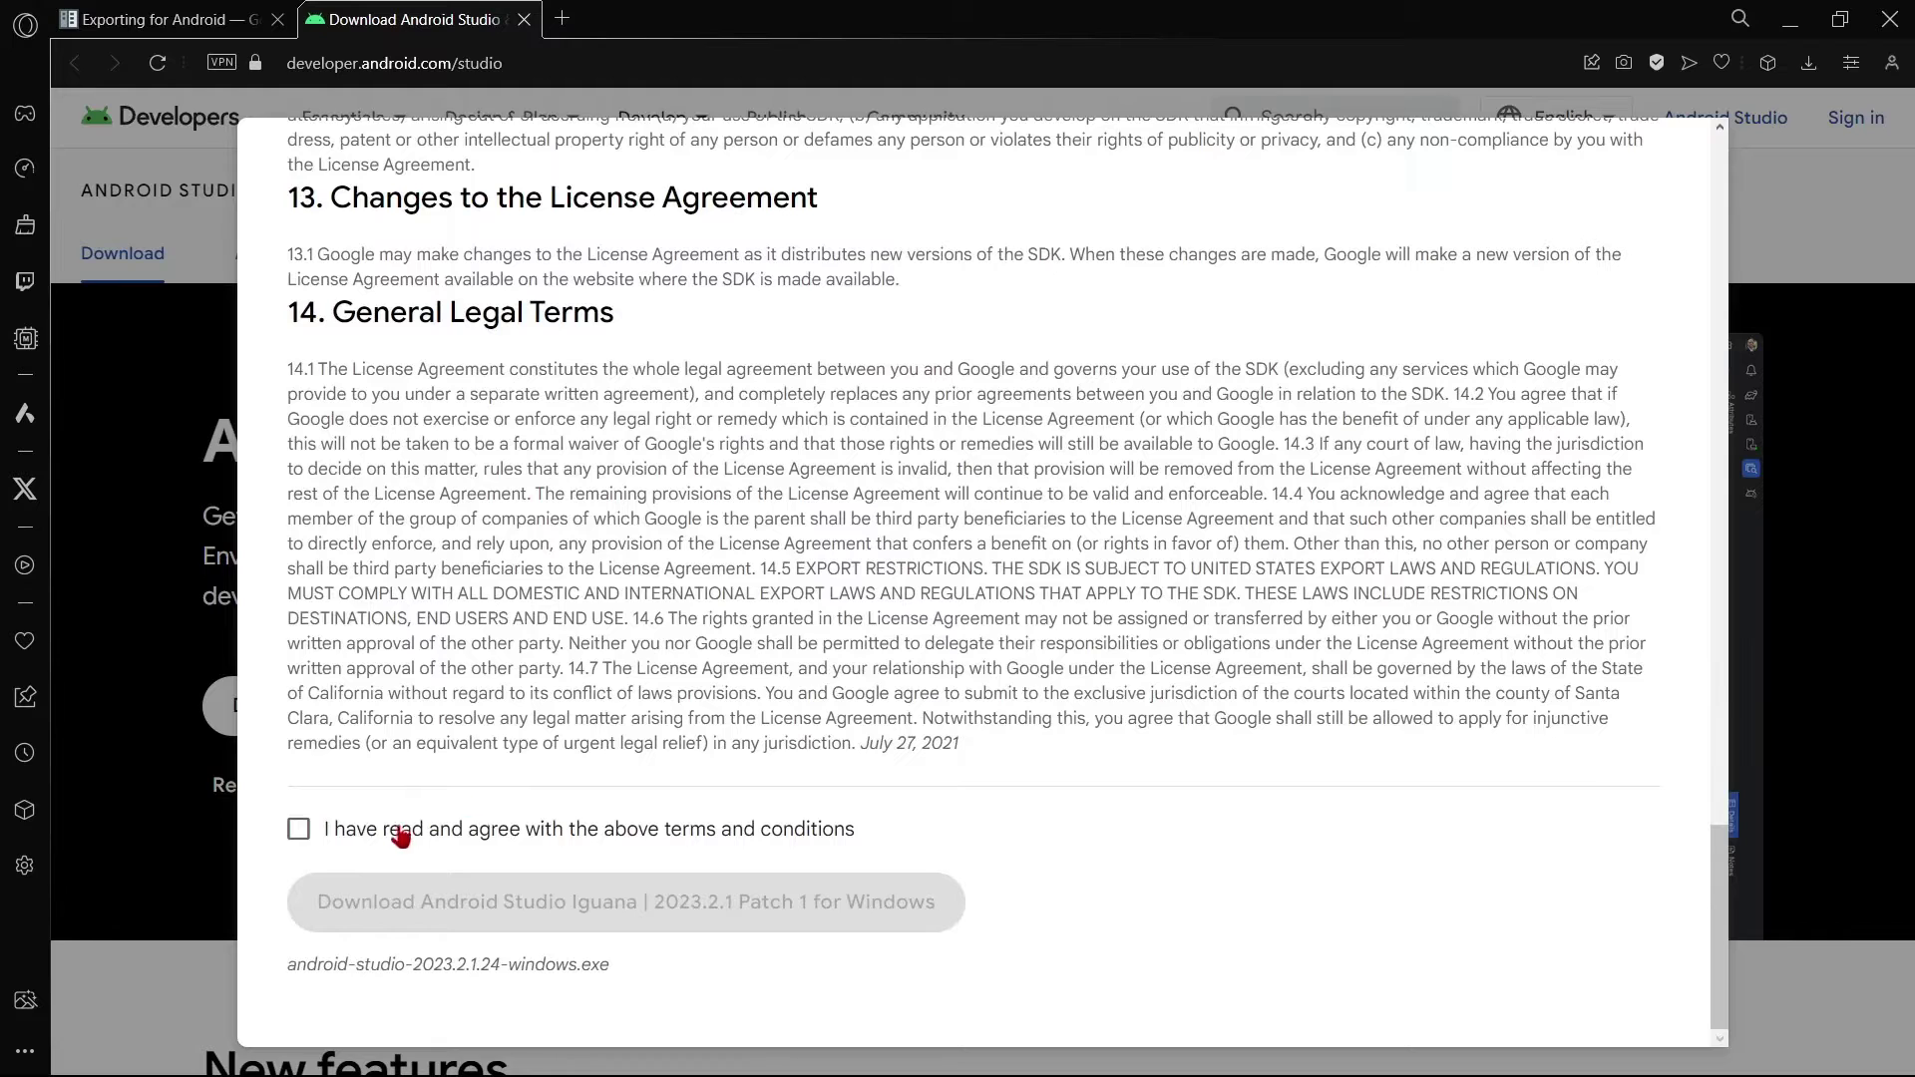
left_click(400, 836)
left_click(429, 903)
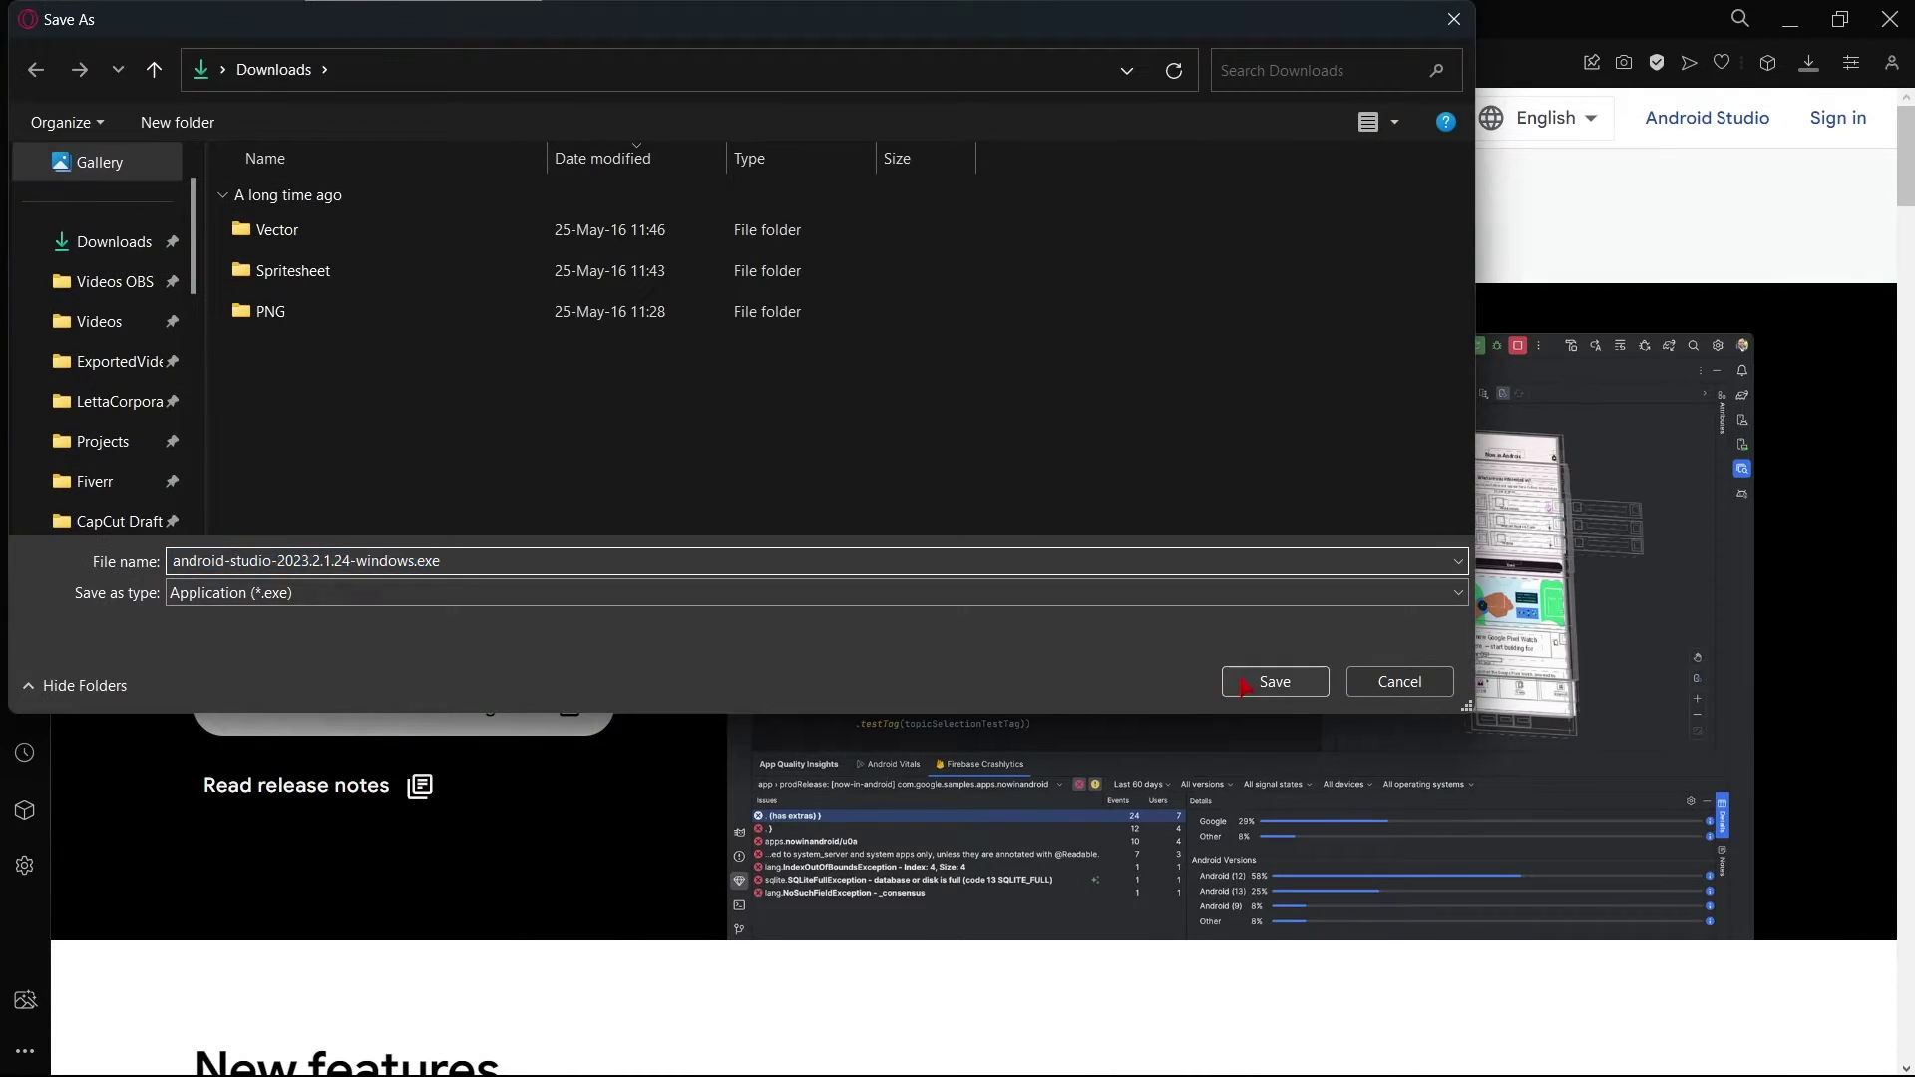
left_click(1266, 678)
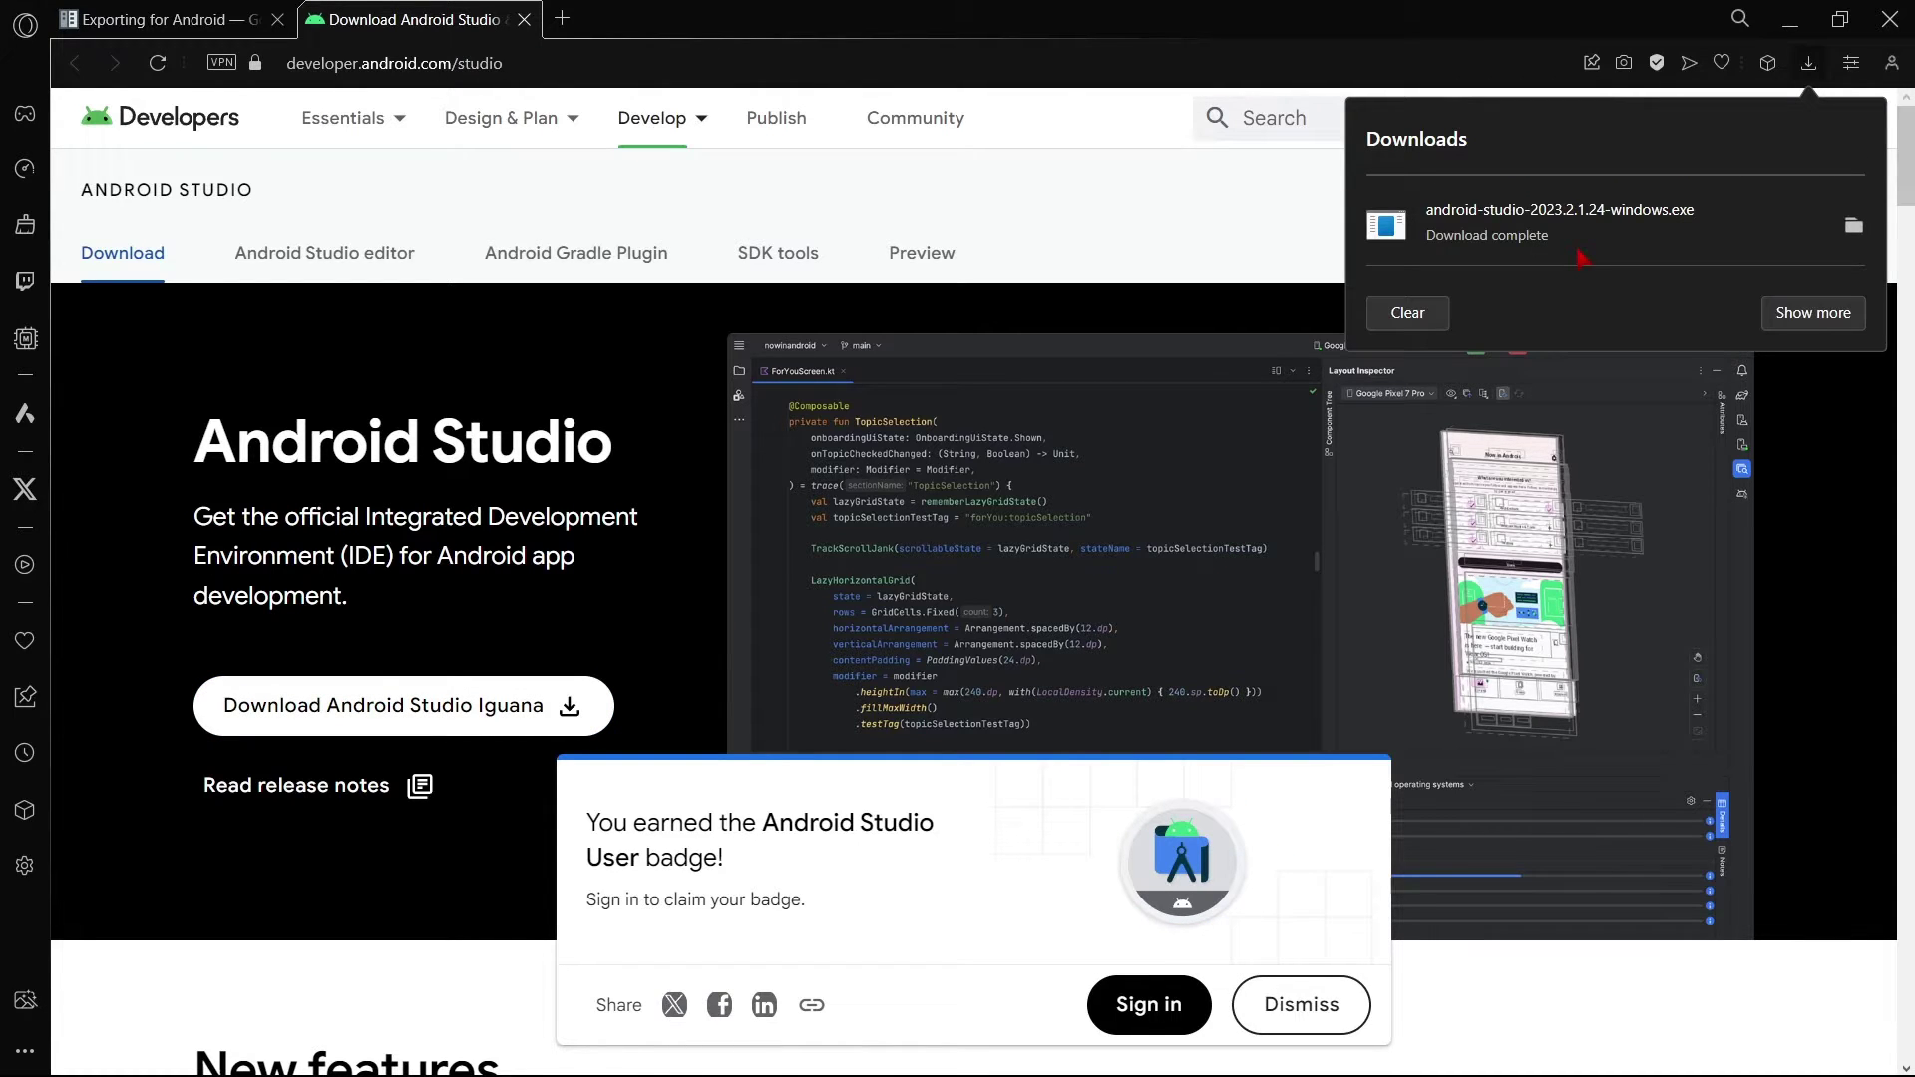
left_click(1568, 237)
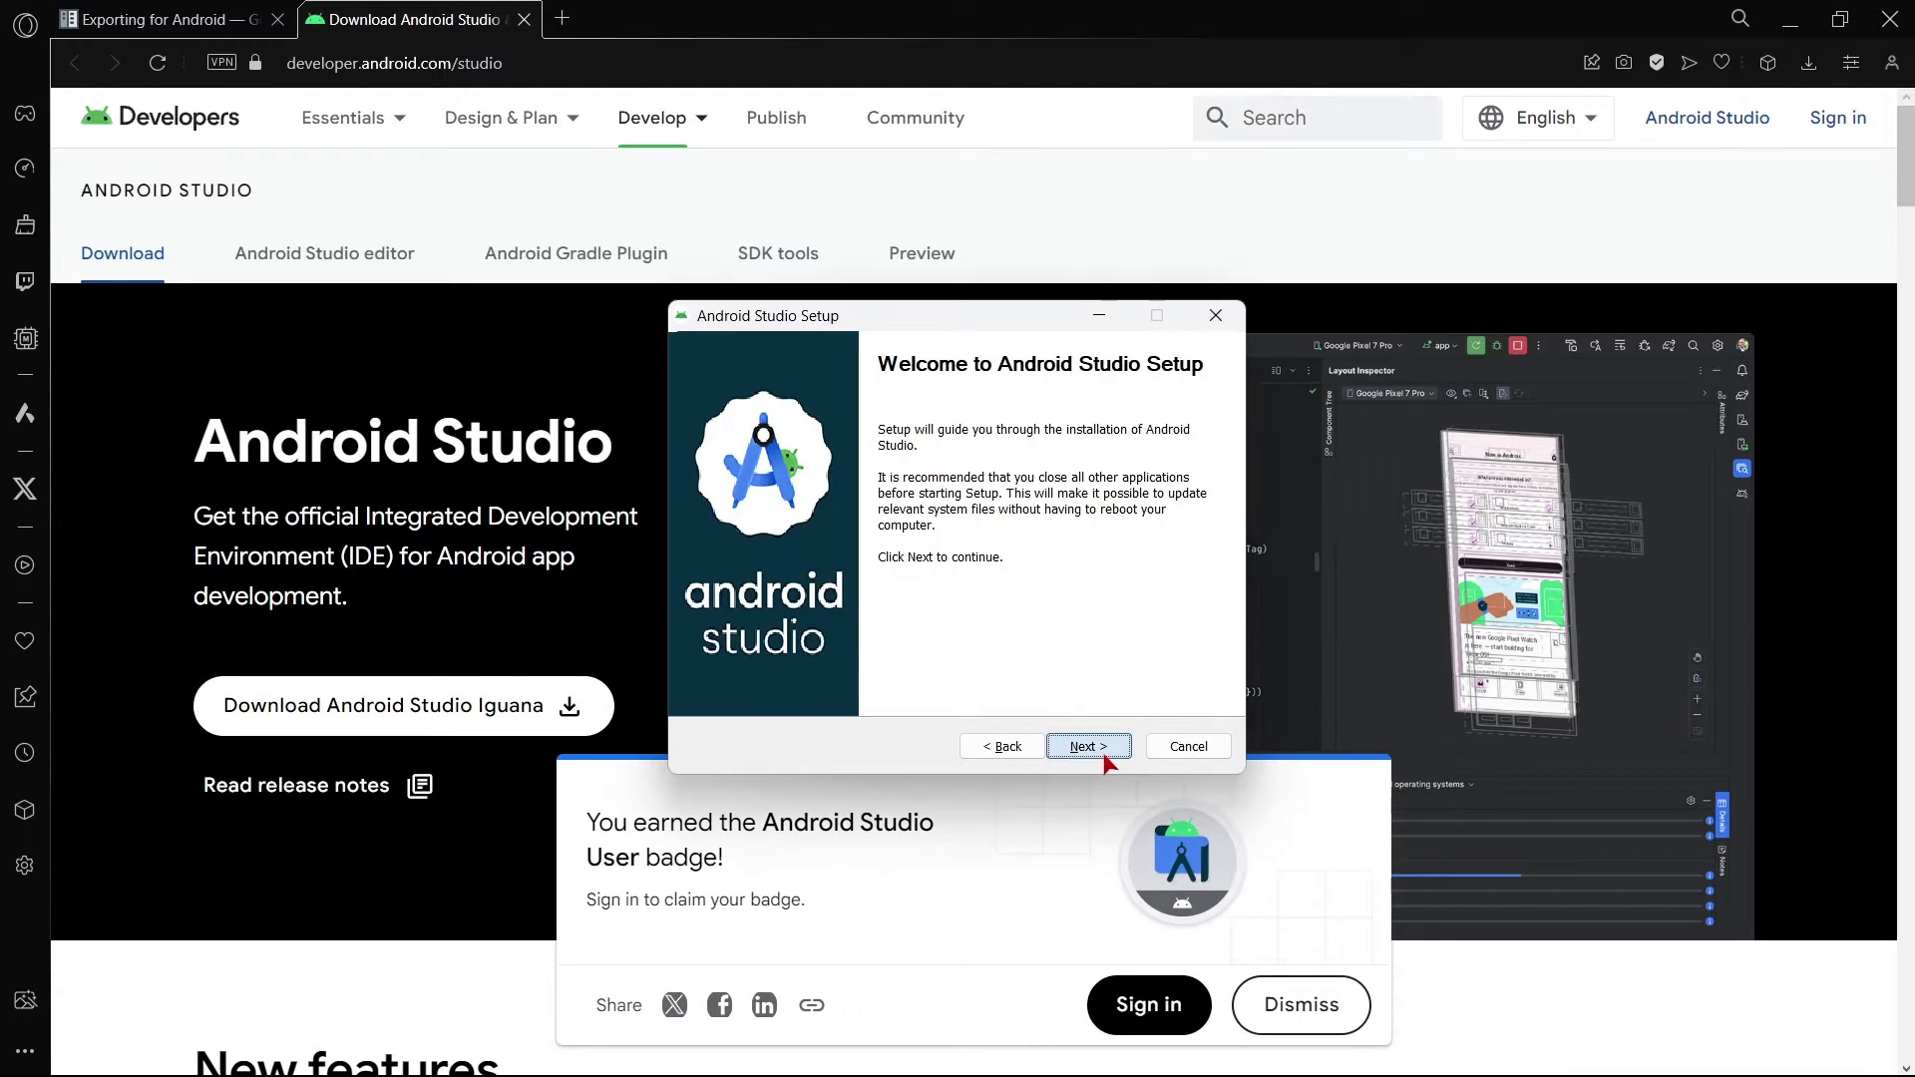
Step: Install Android Studio Iguana 2023.2.1 with default components, location and shortcuts, then launch it
left_click(1090, 748)
left_click(1092, 749)
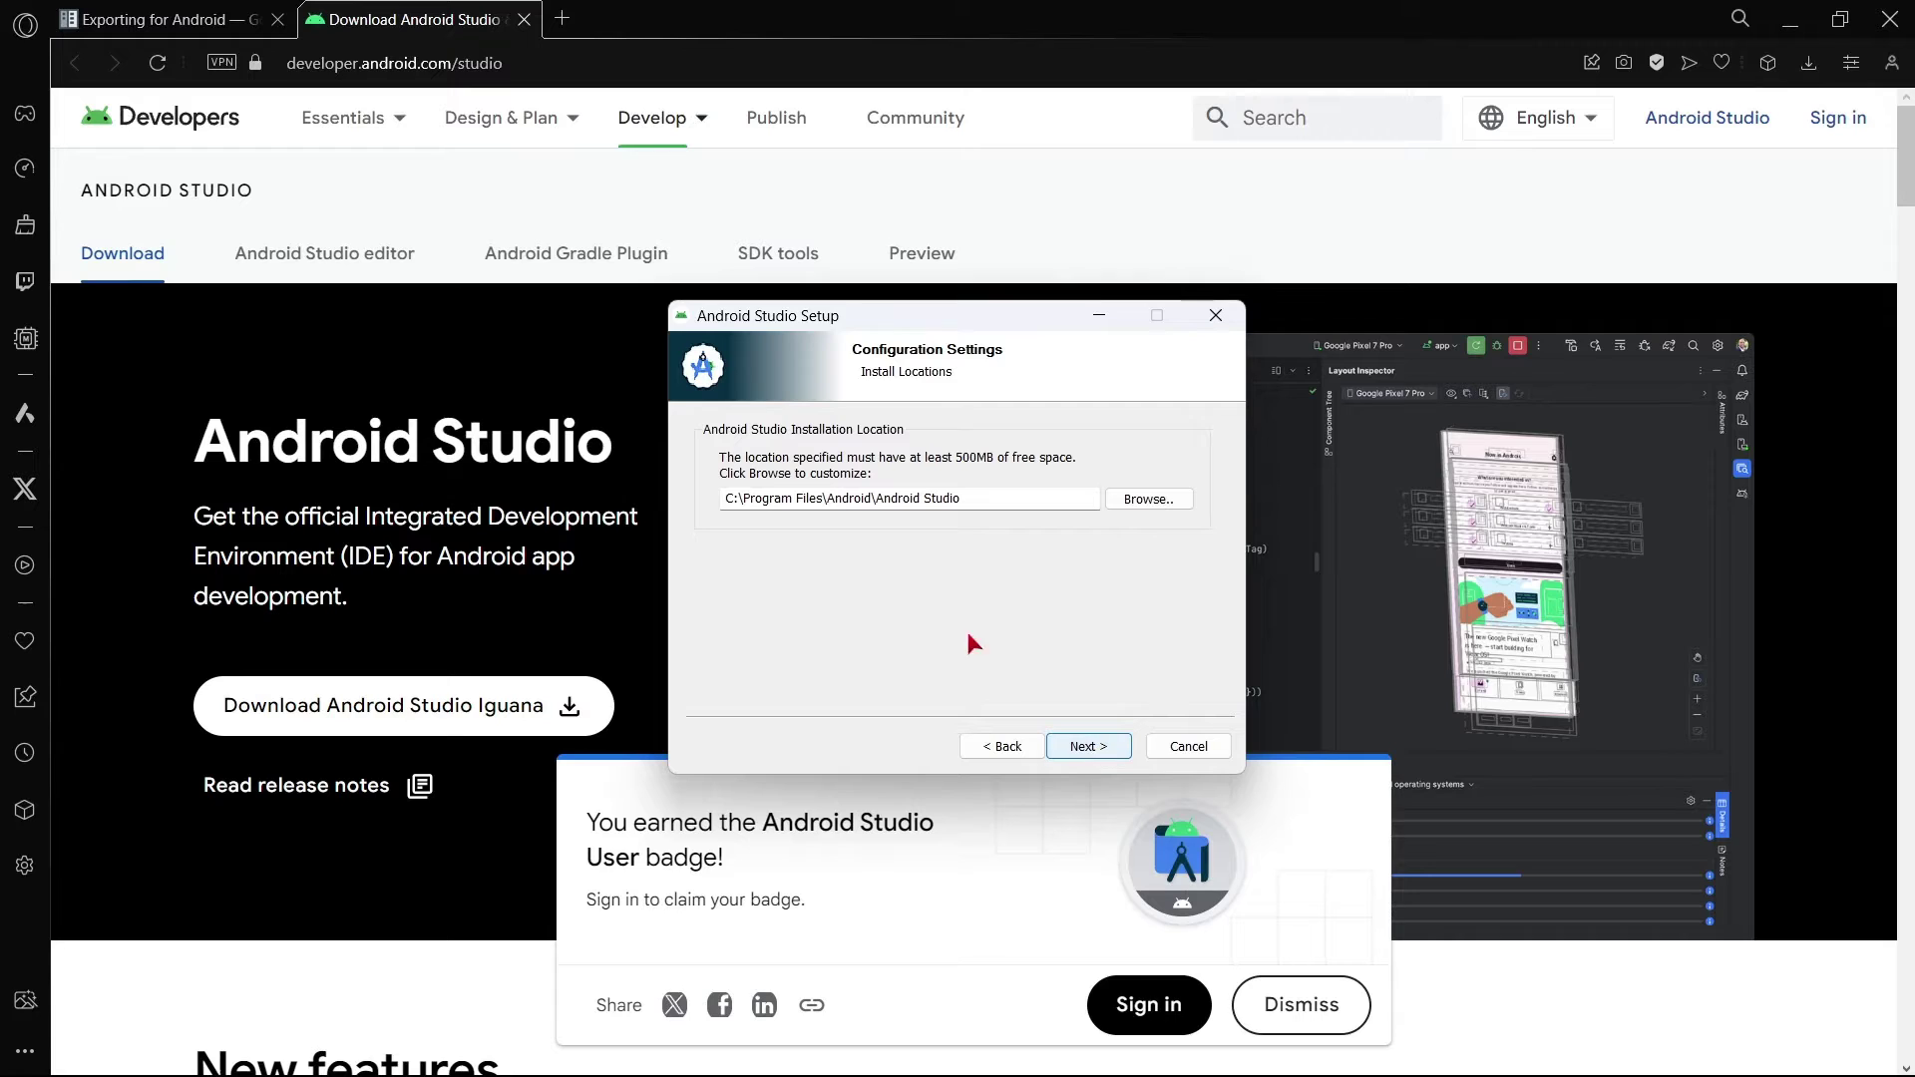
left_click_drag(952, 498, 708, 504)
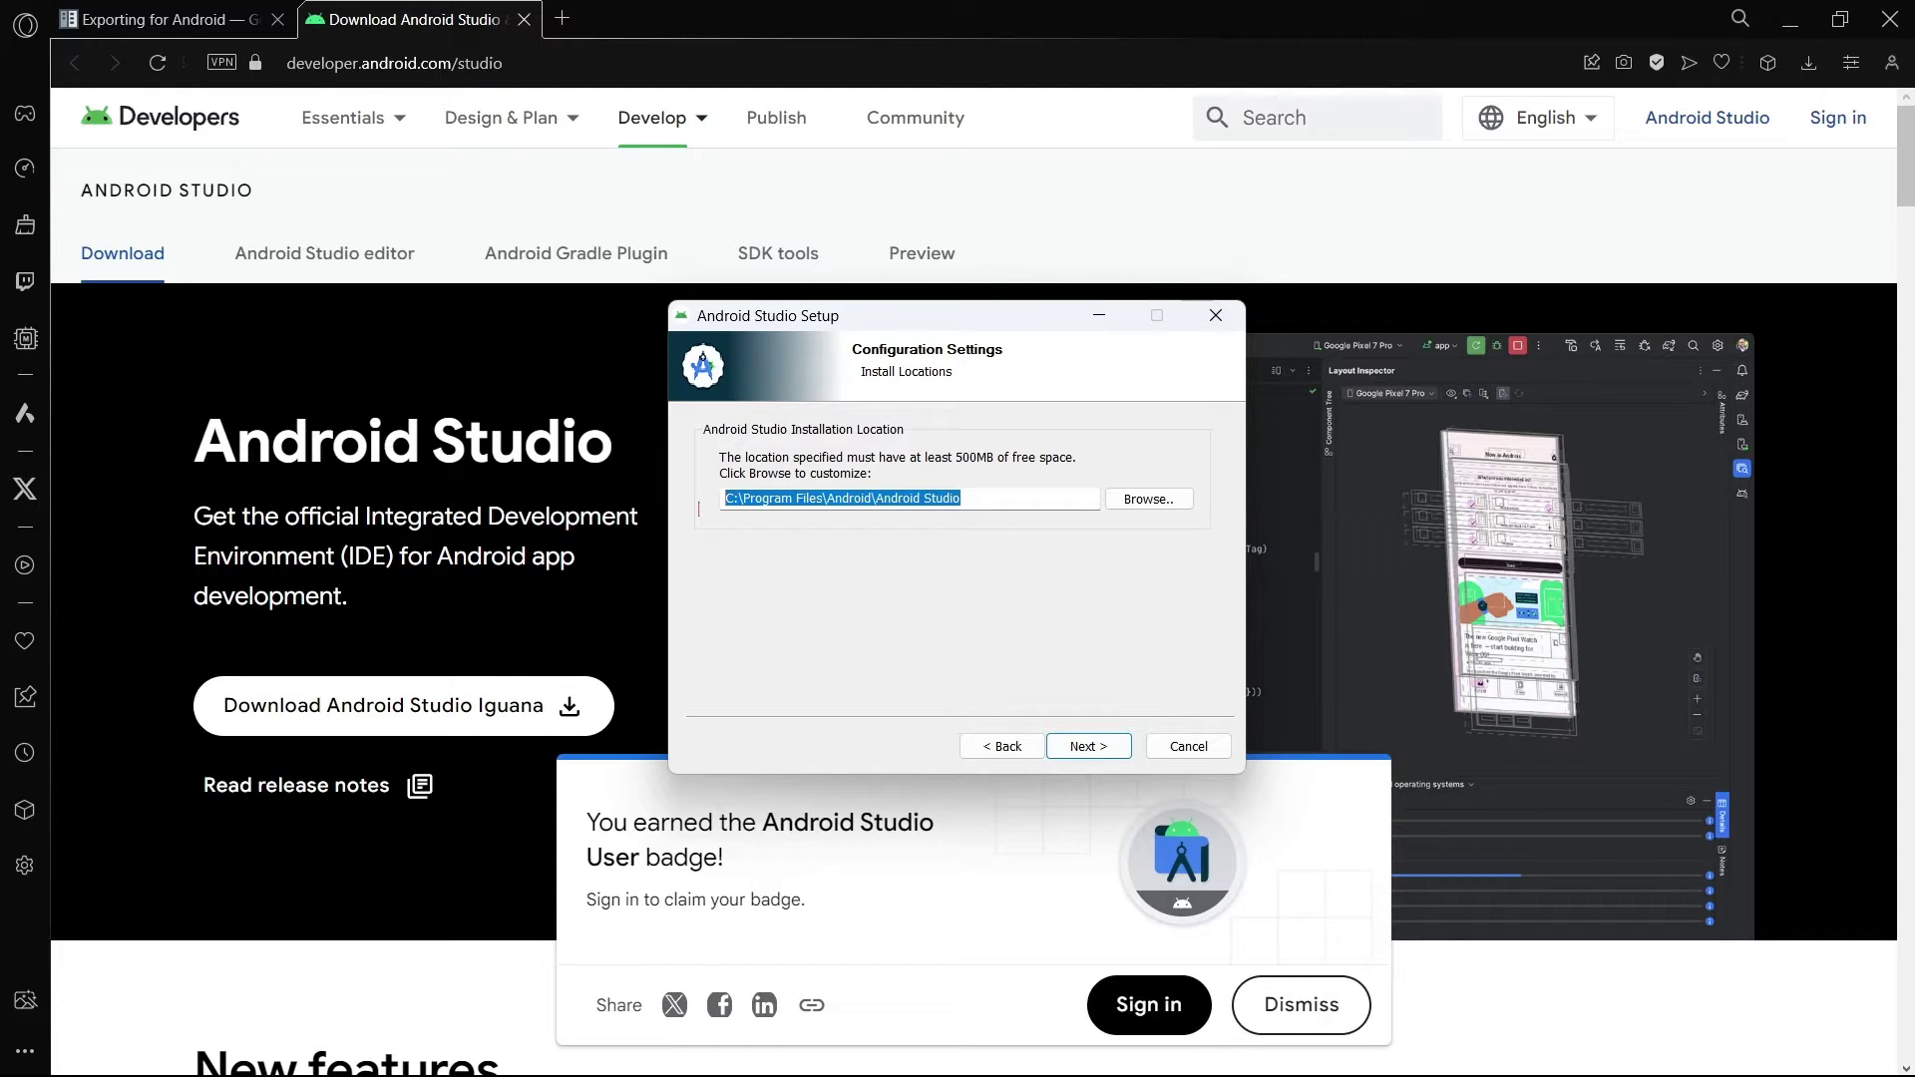
left_click(1089, 747)
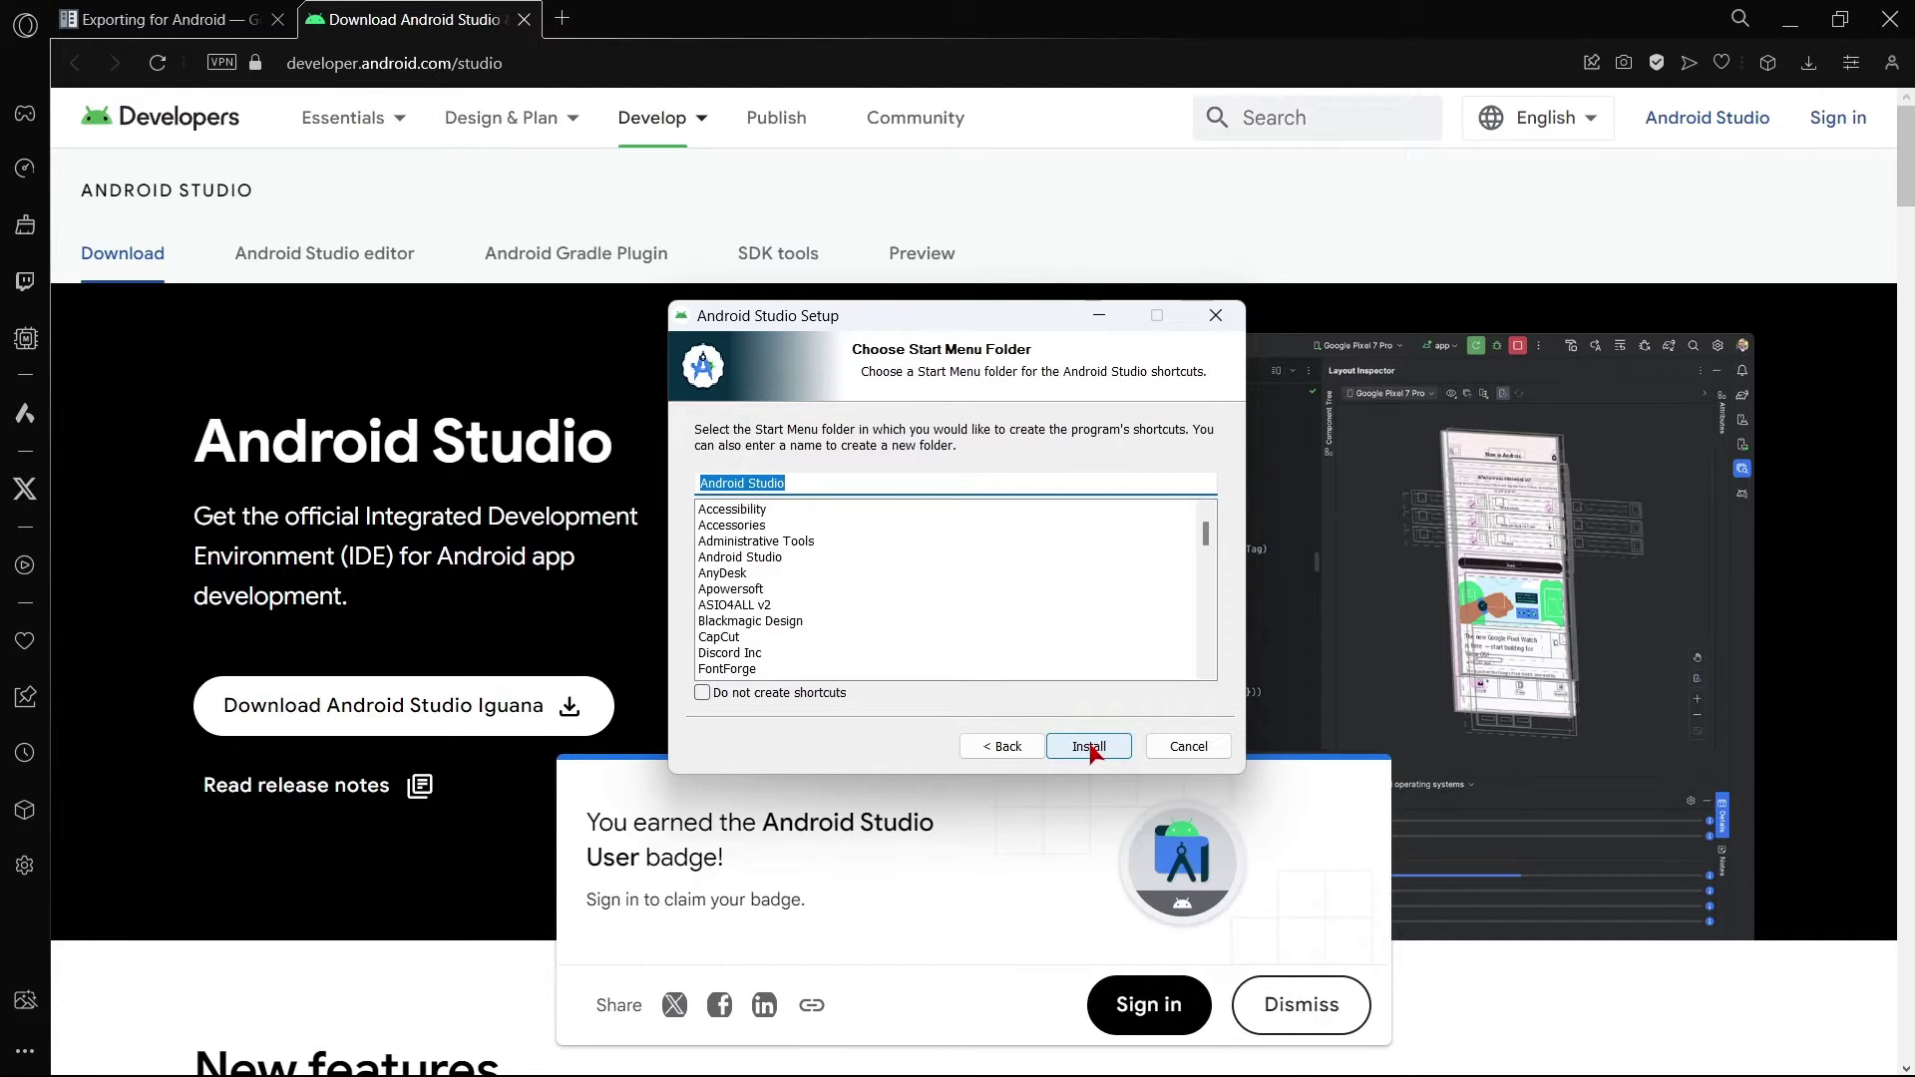
left_click(1089, 747)
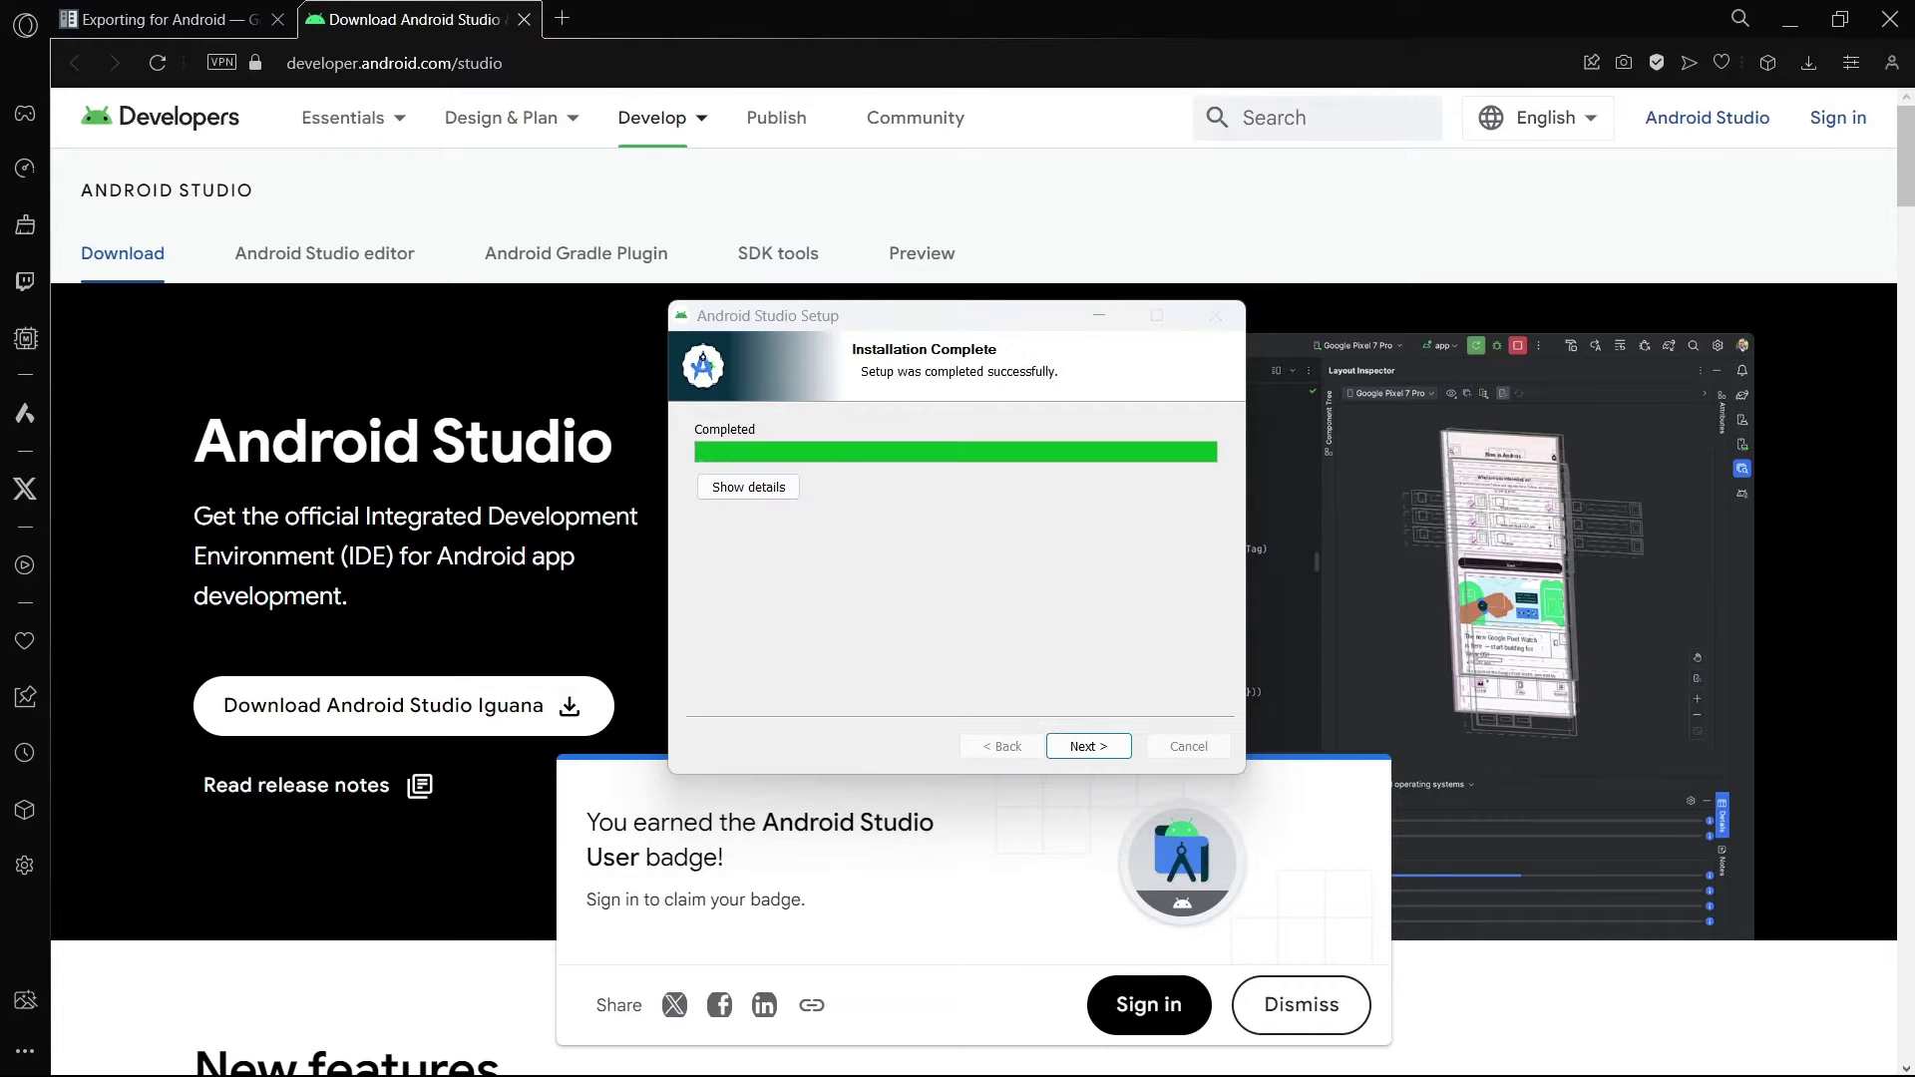
left_click(1076, 750)
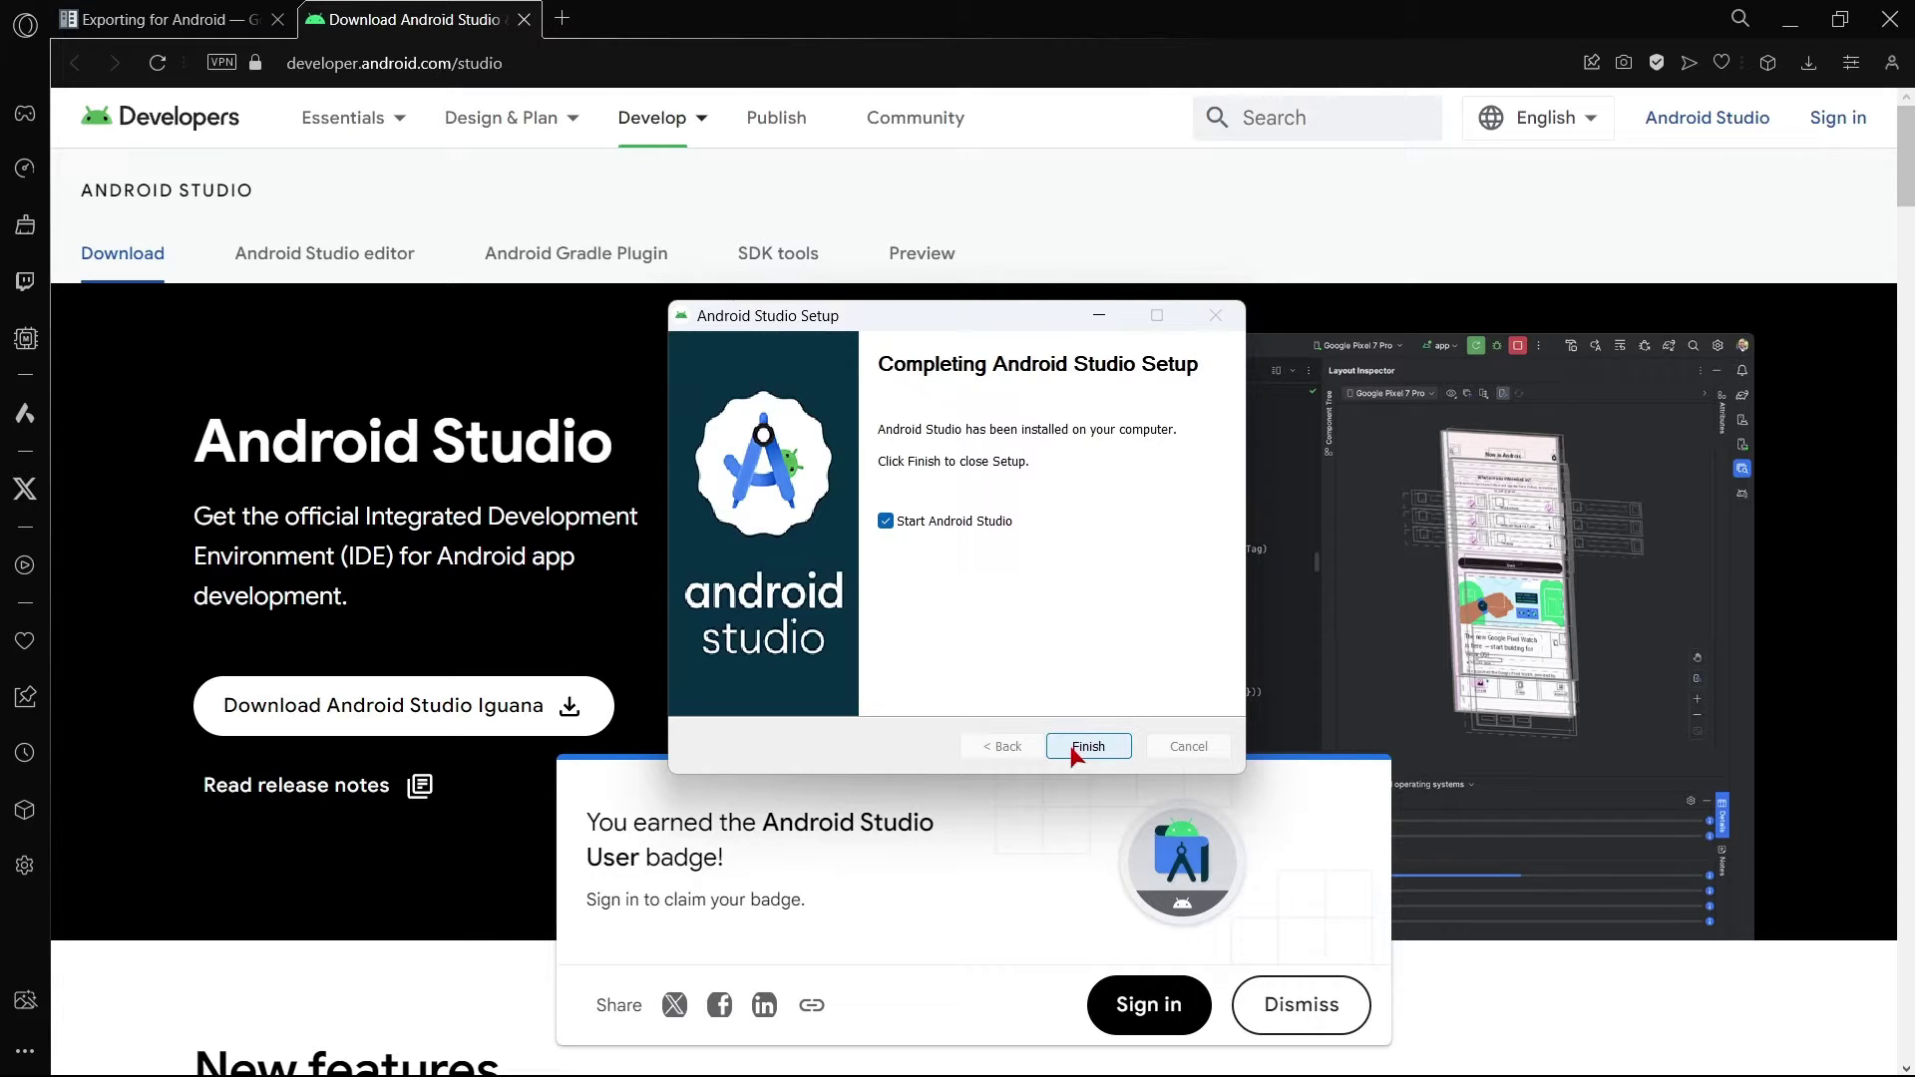
left_click(1079, 748)
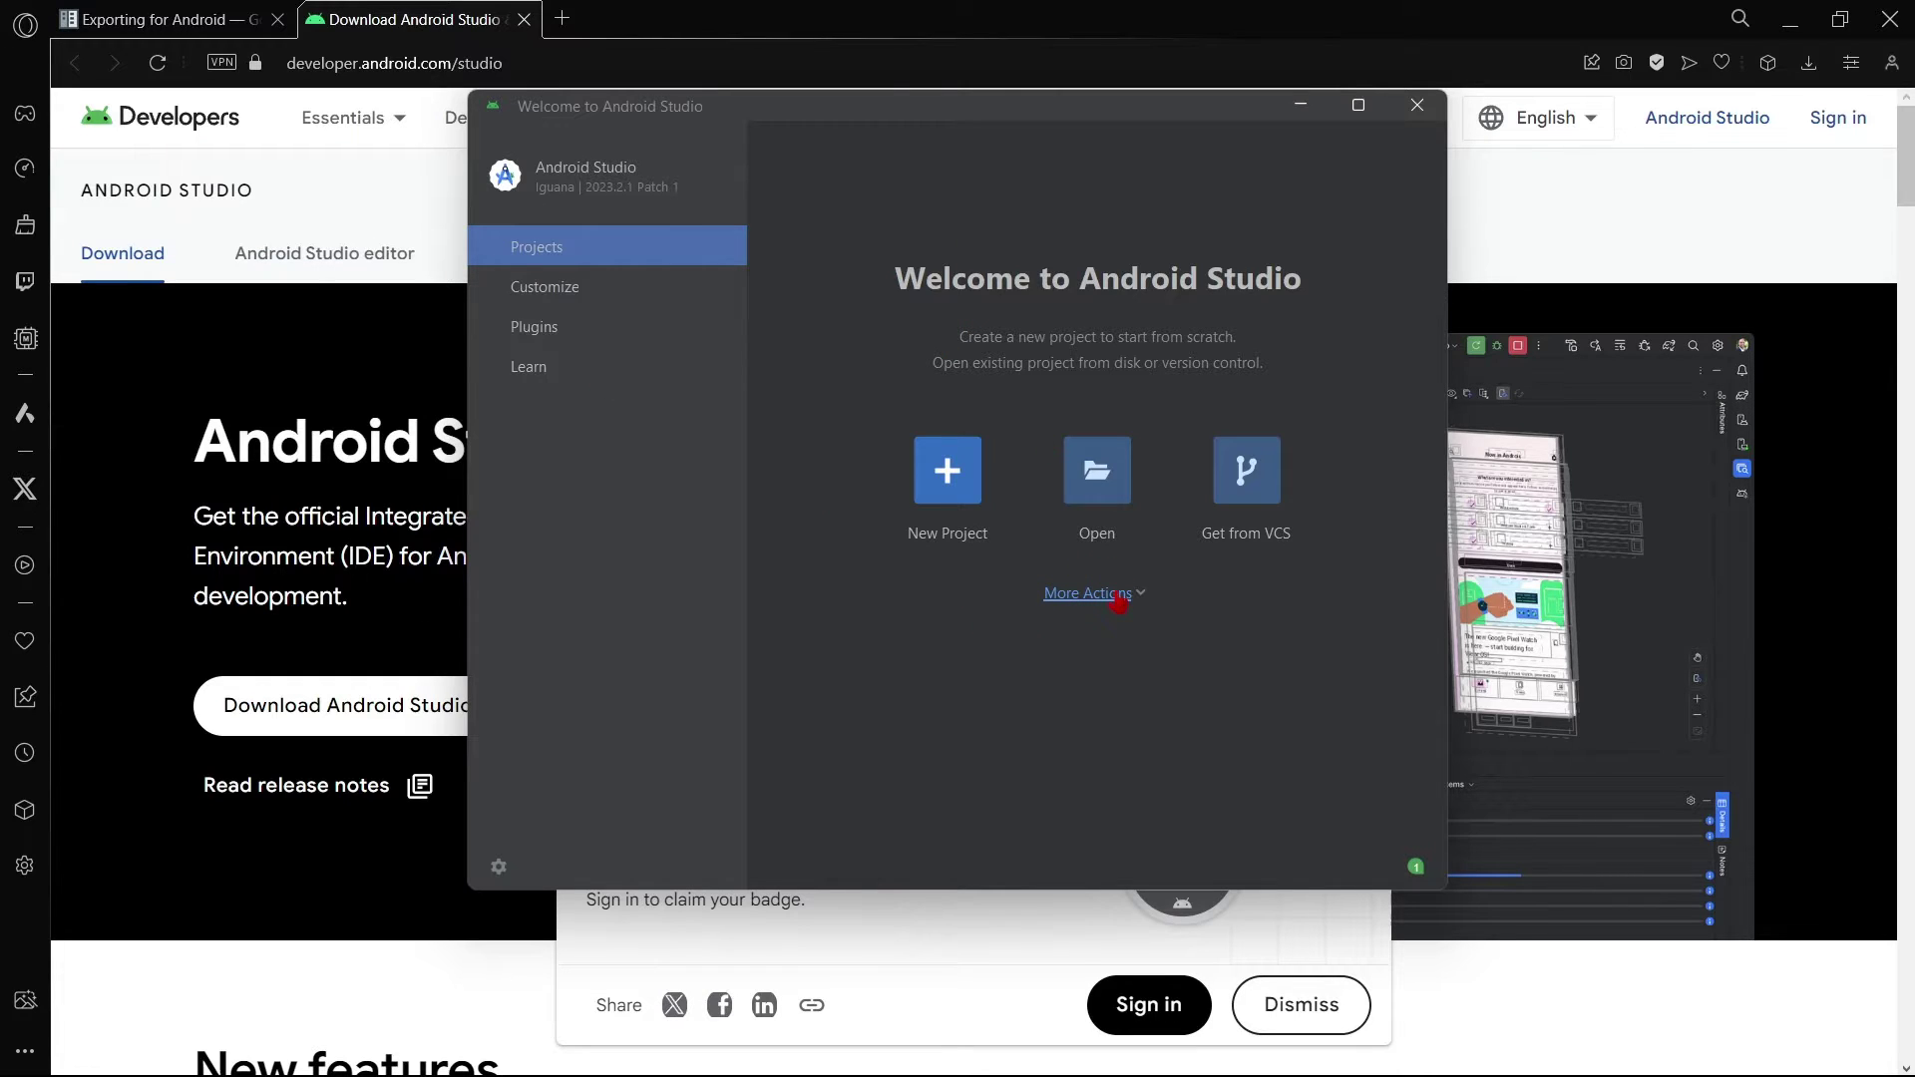
Step: Check the D:\AndroidSDK location in SDK Manager, then view the docs' required packages
left_click(1119, 596)
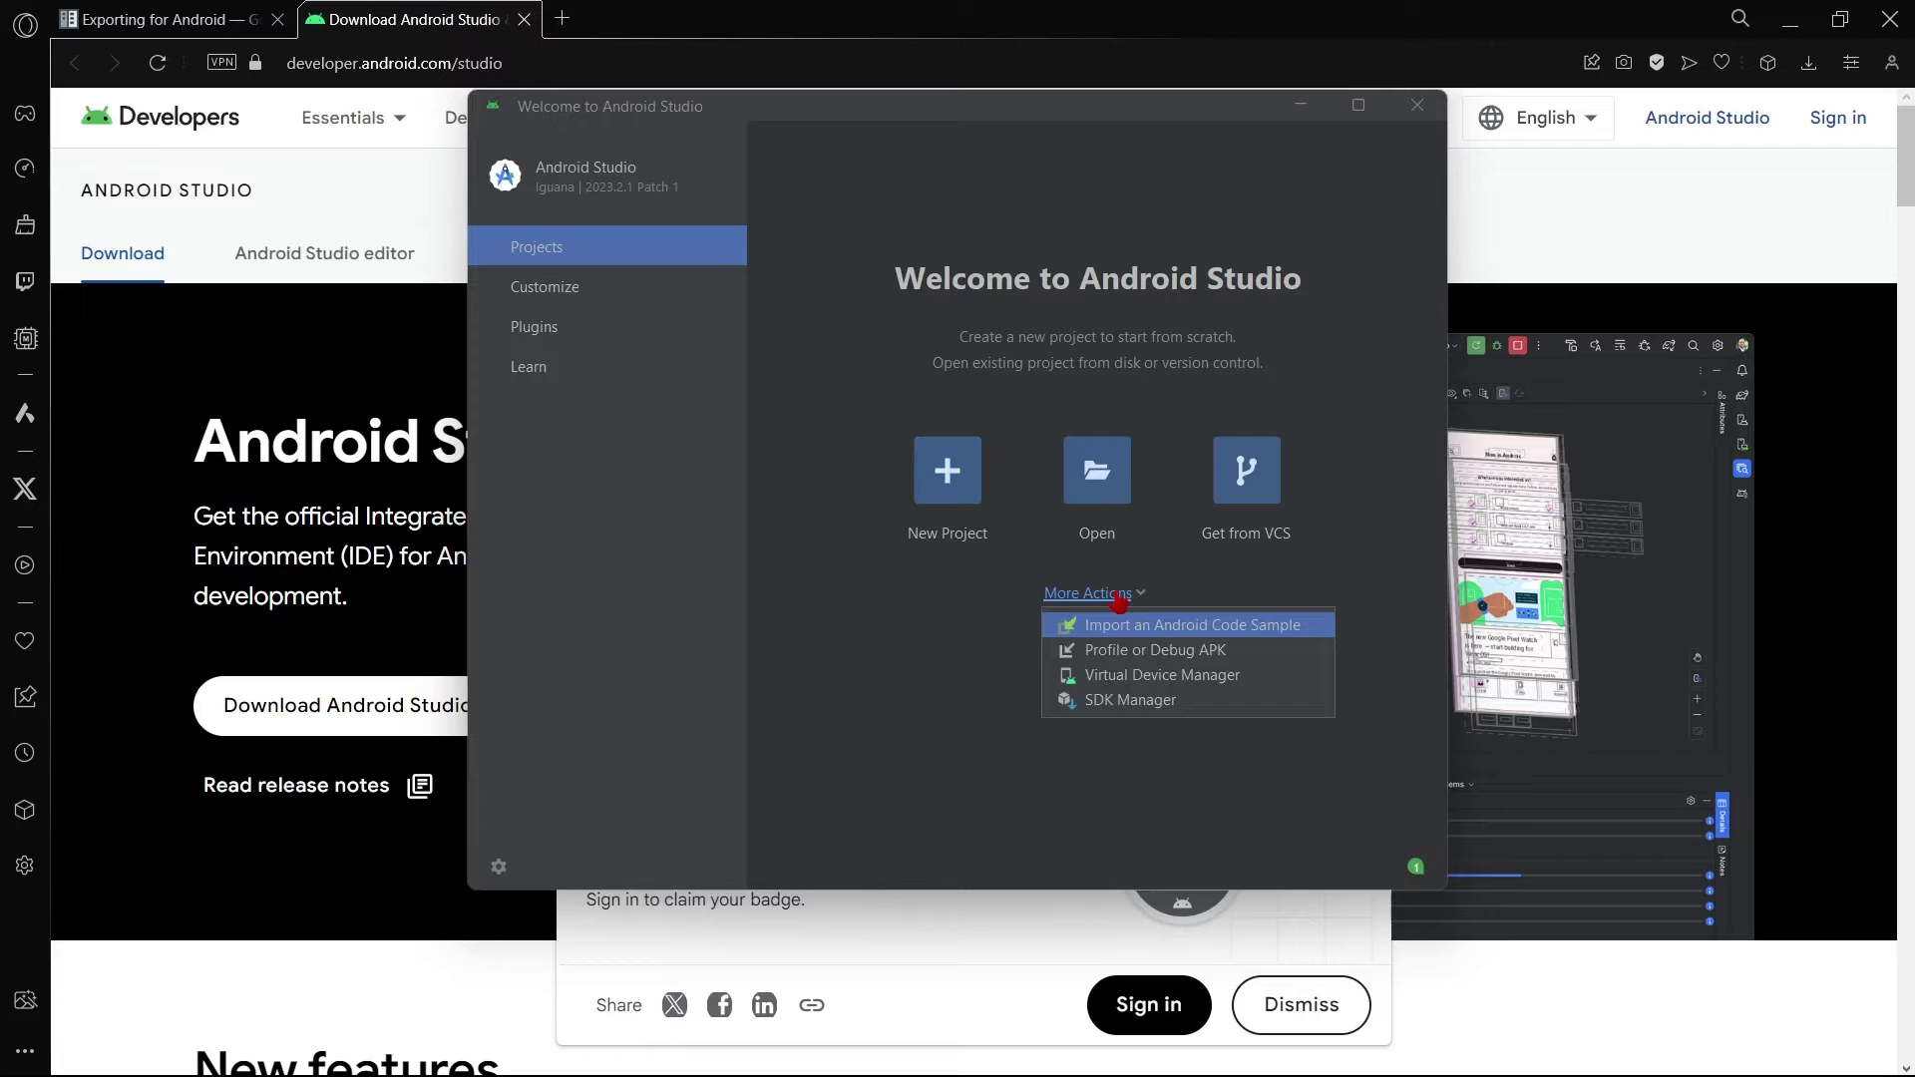
left_click(1143, 699)
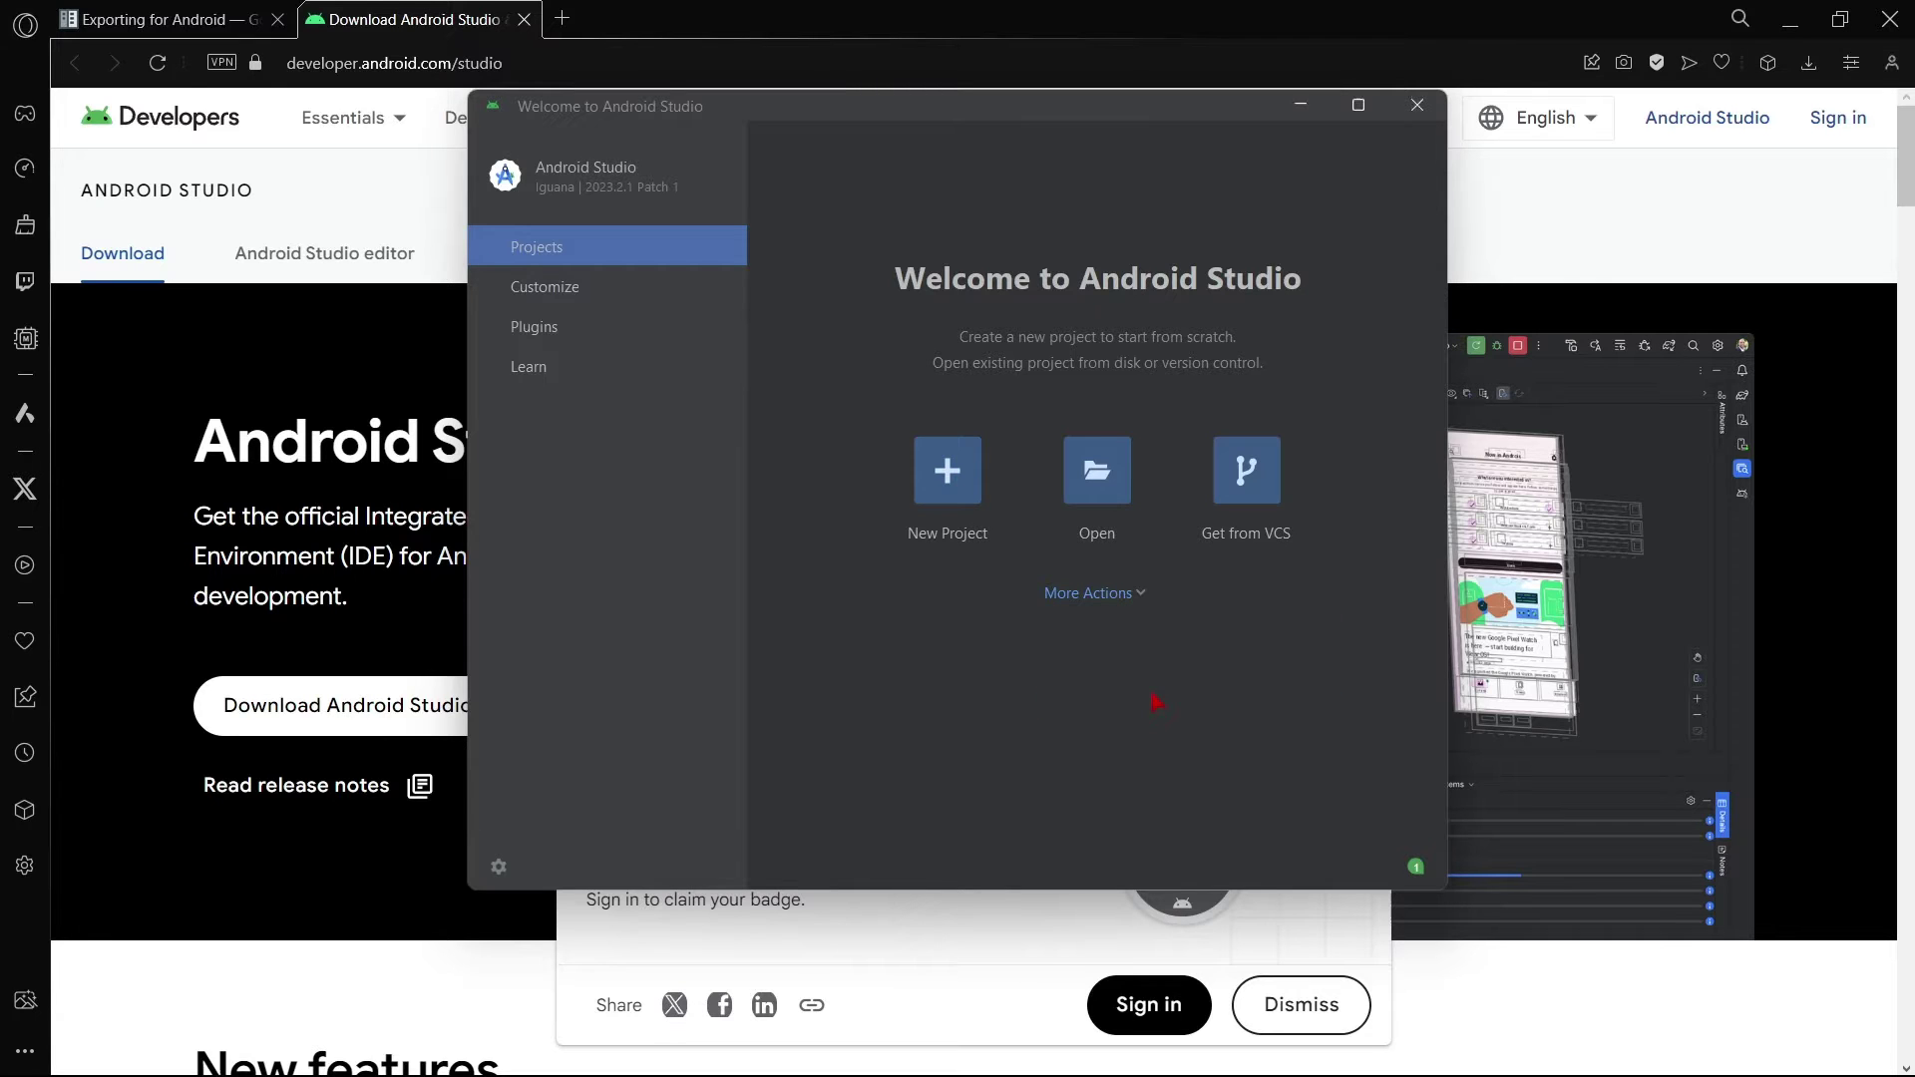
left_click_drag(927, 221, 806, 220)
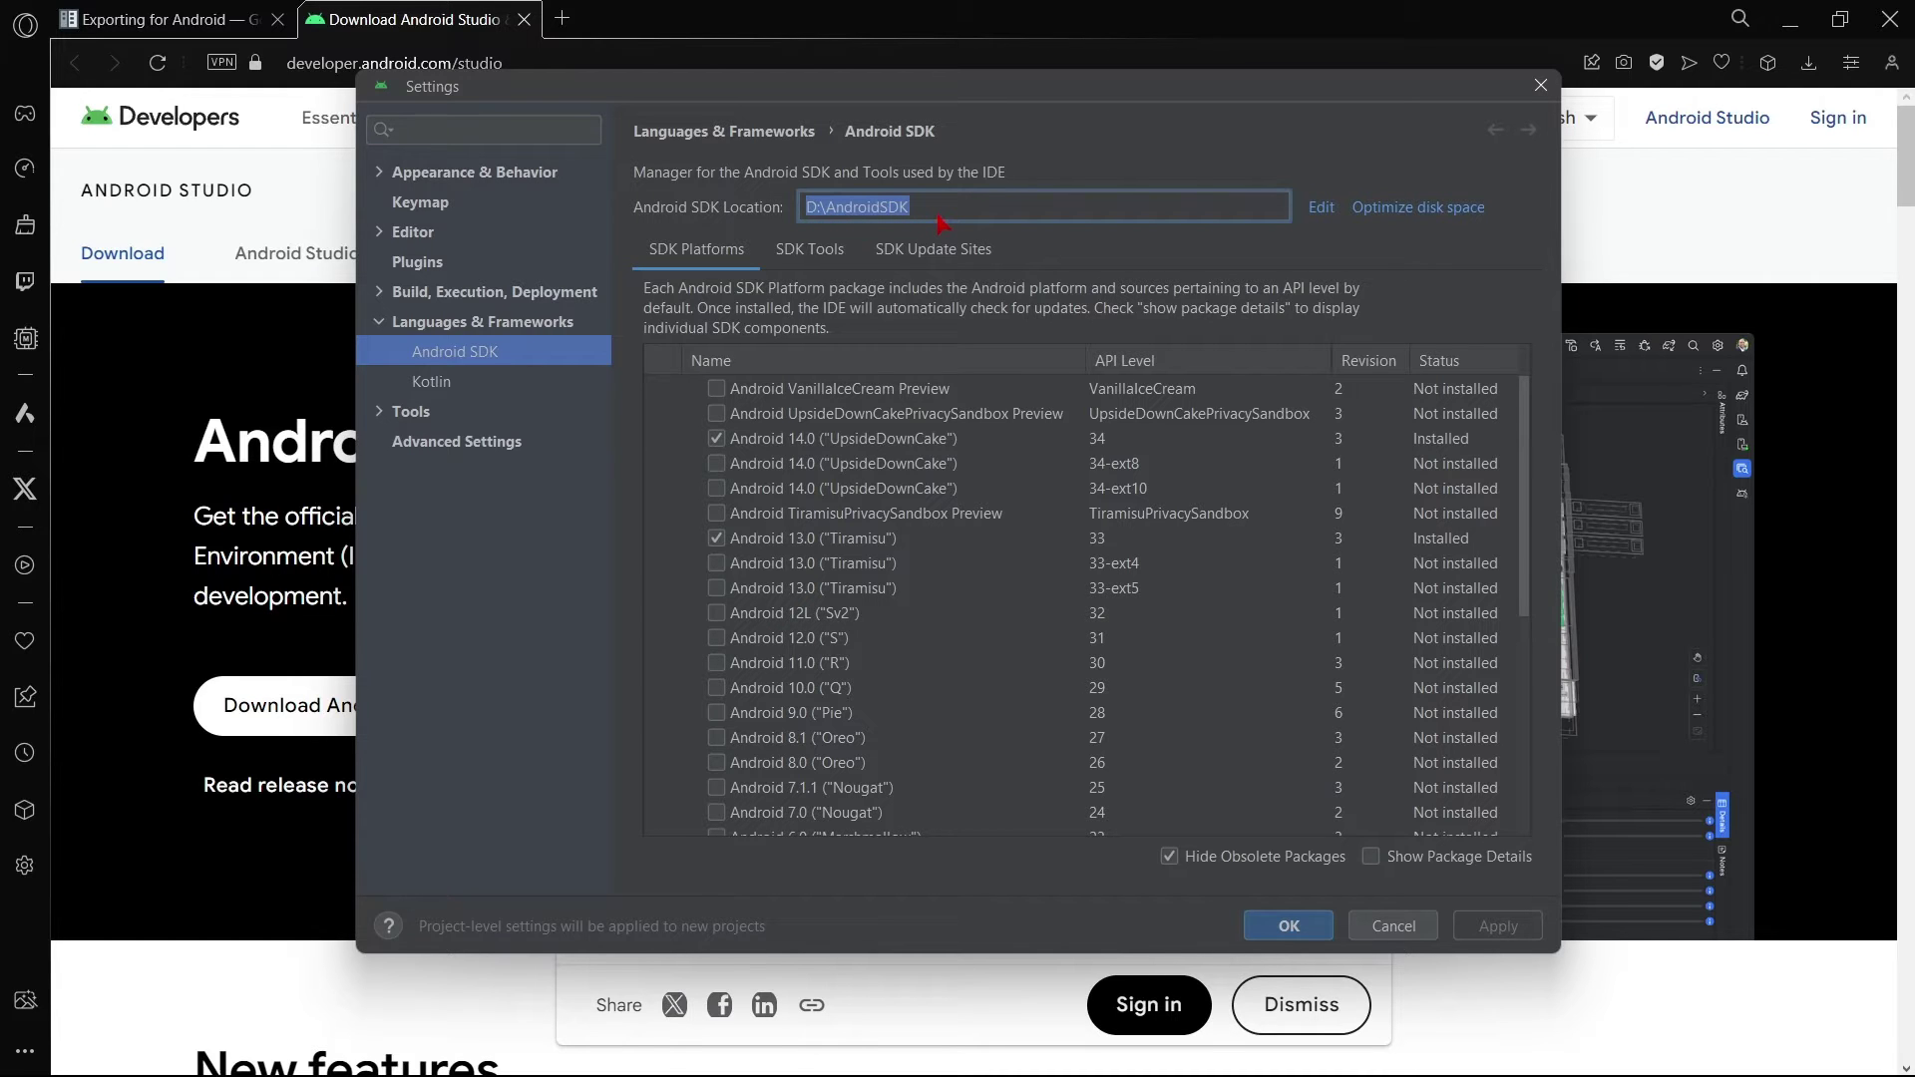
left_click(150, 19)
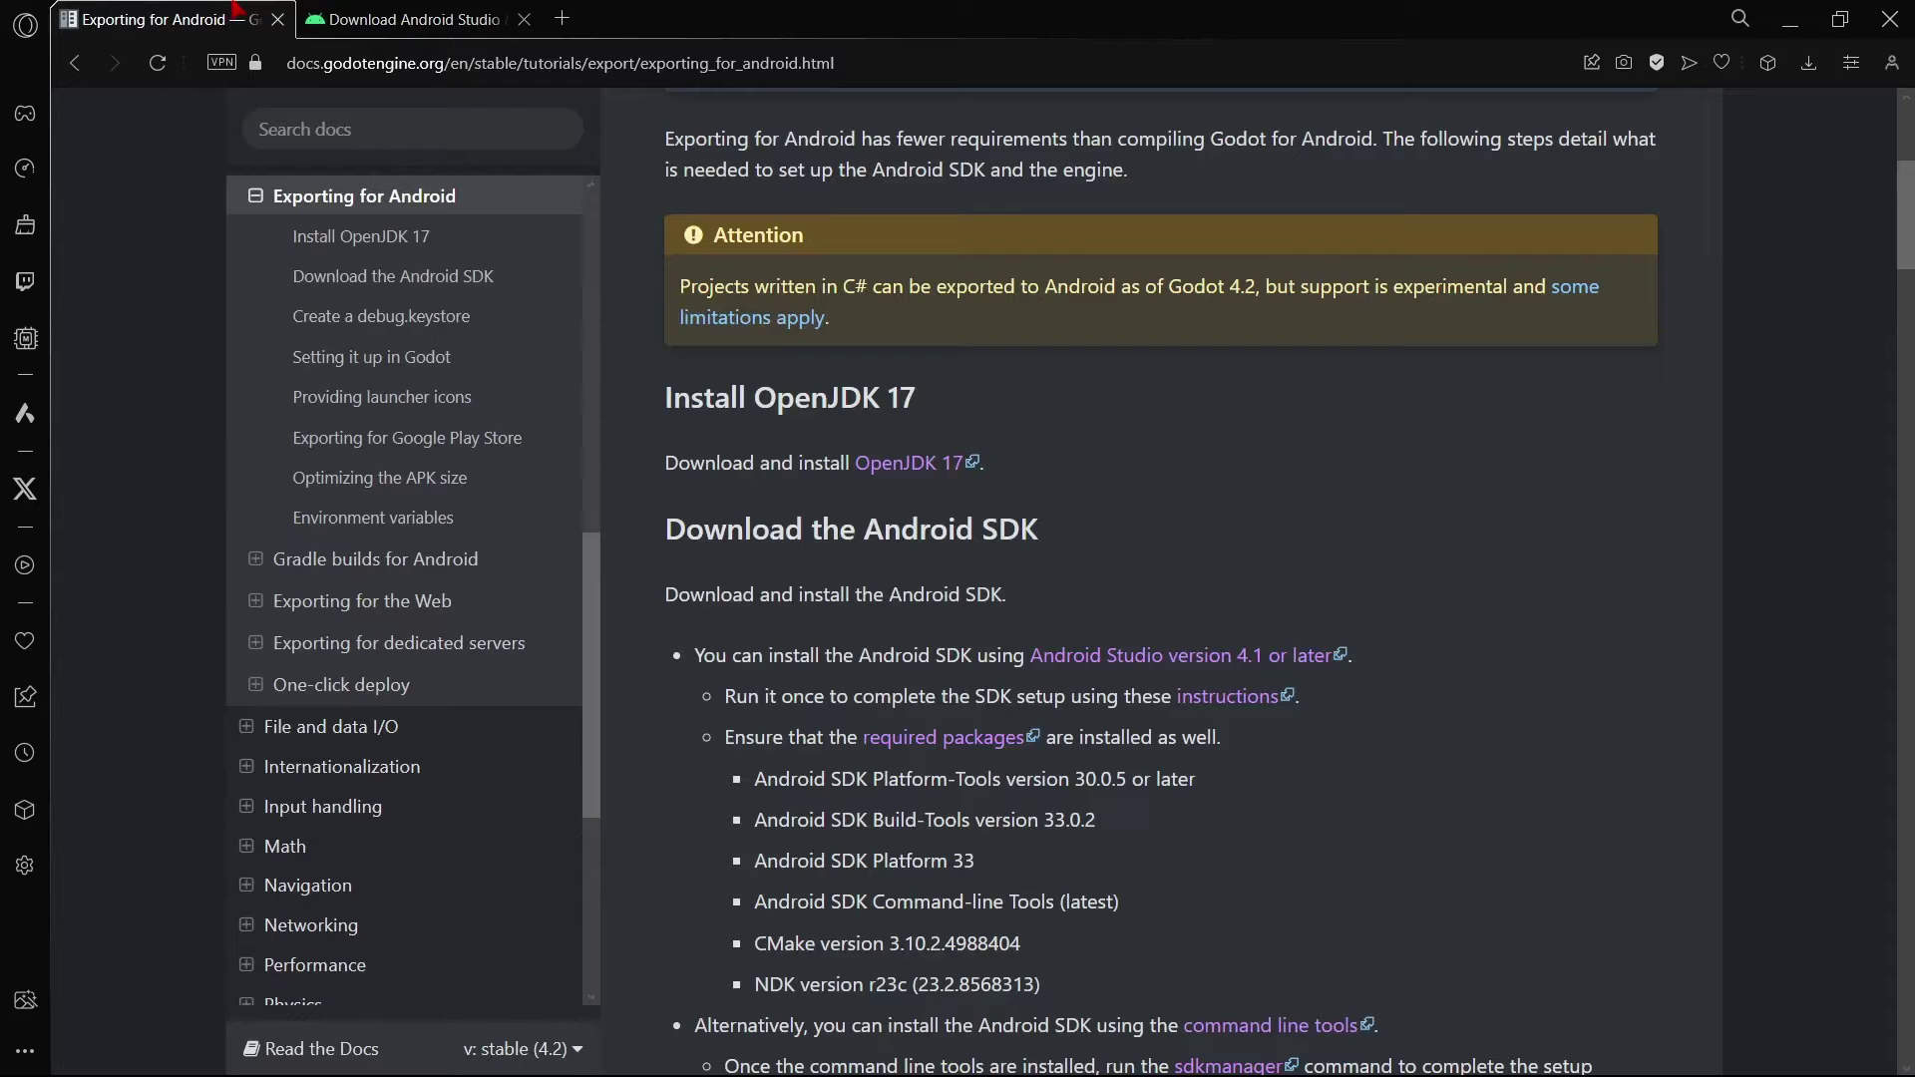
scroll(761, 436, "down", 3)
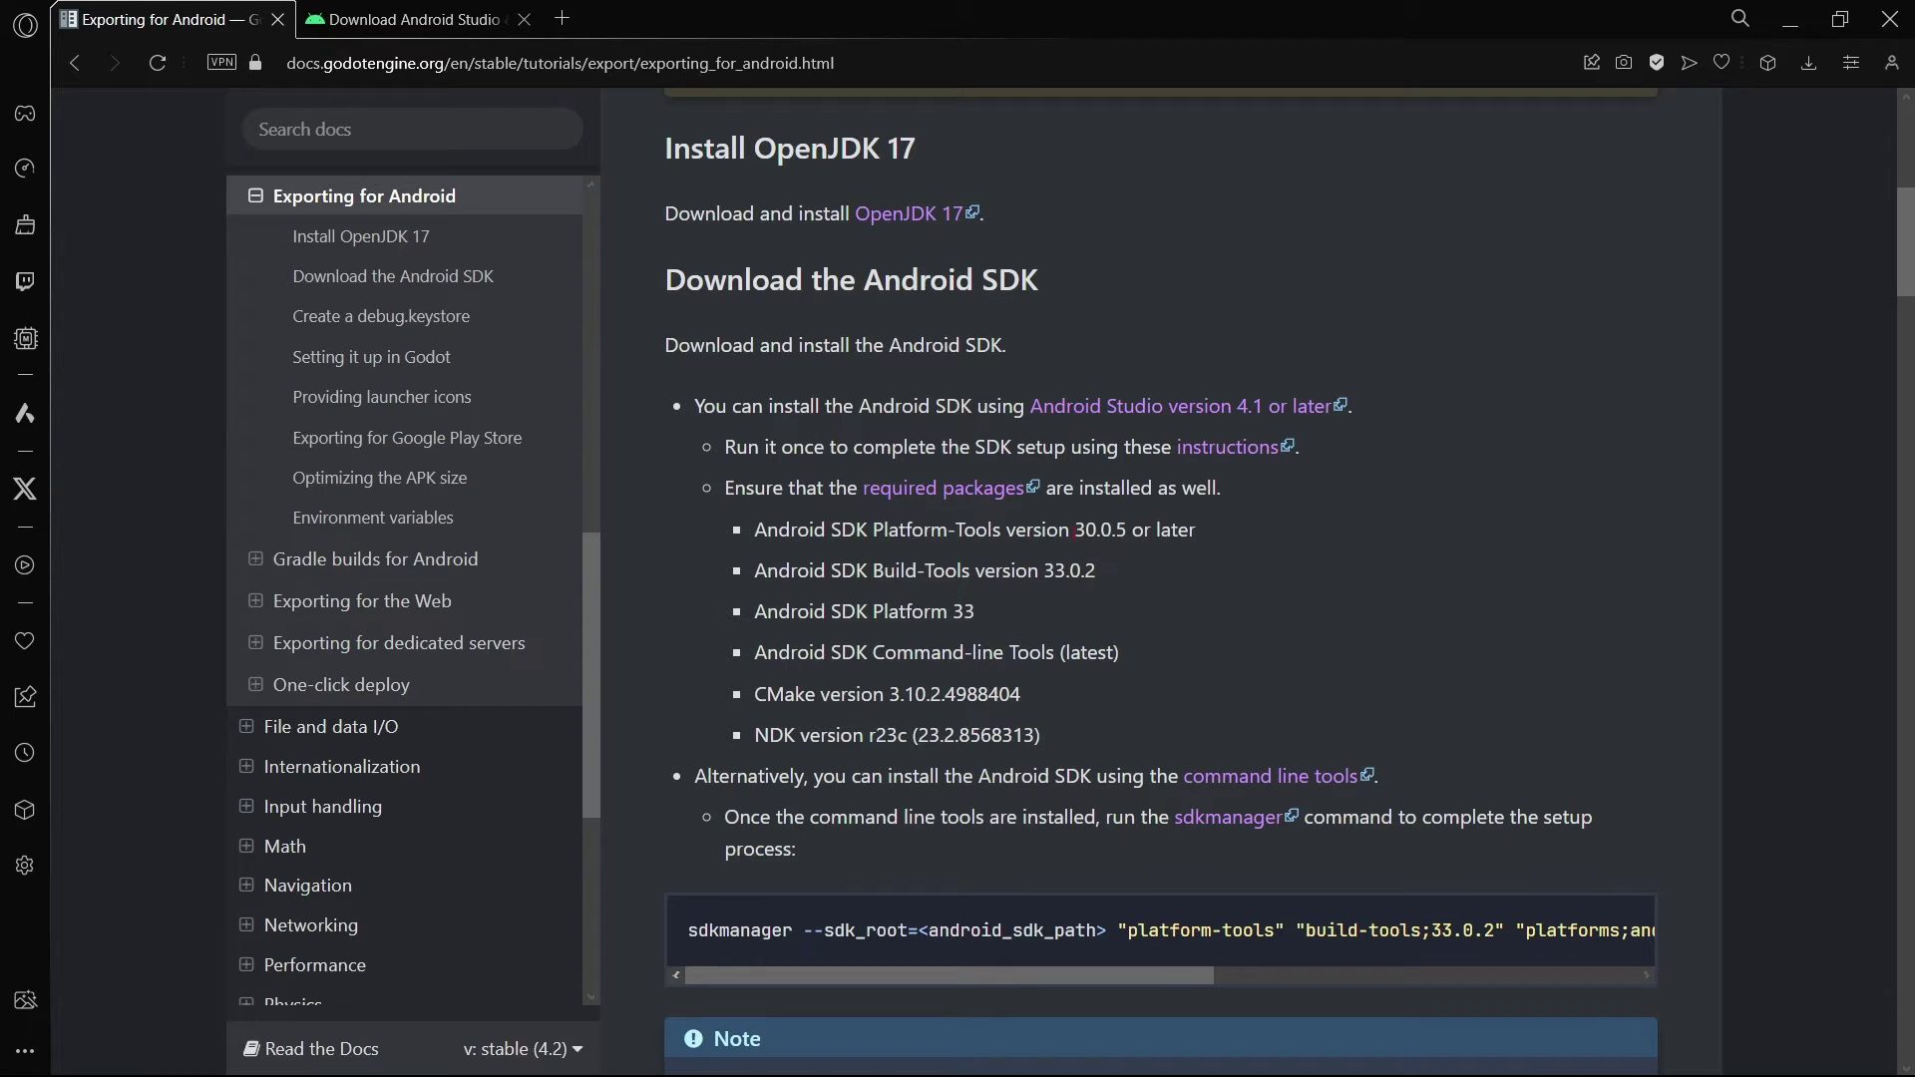
Step: Restore and reposition the SDK settings window, comparing installed API 33 and 34 platforms with the docs
left_click(1424, 1048)
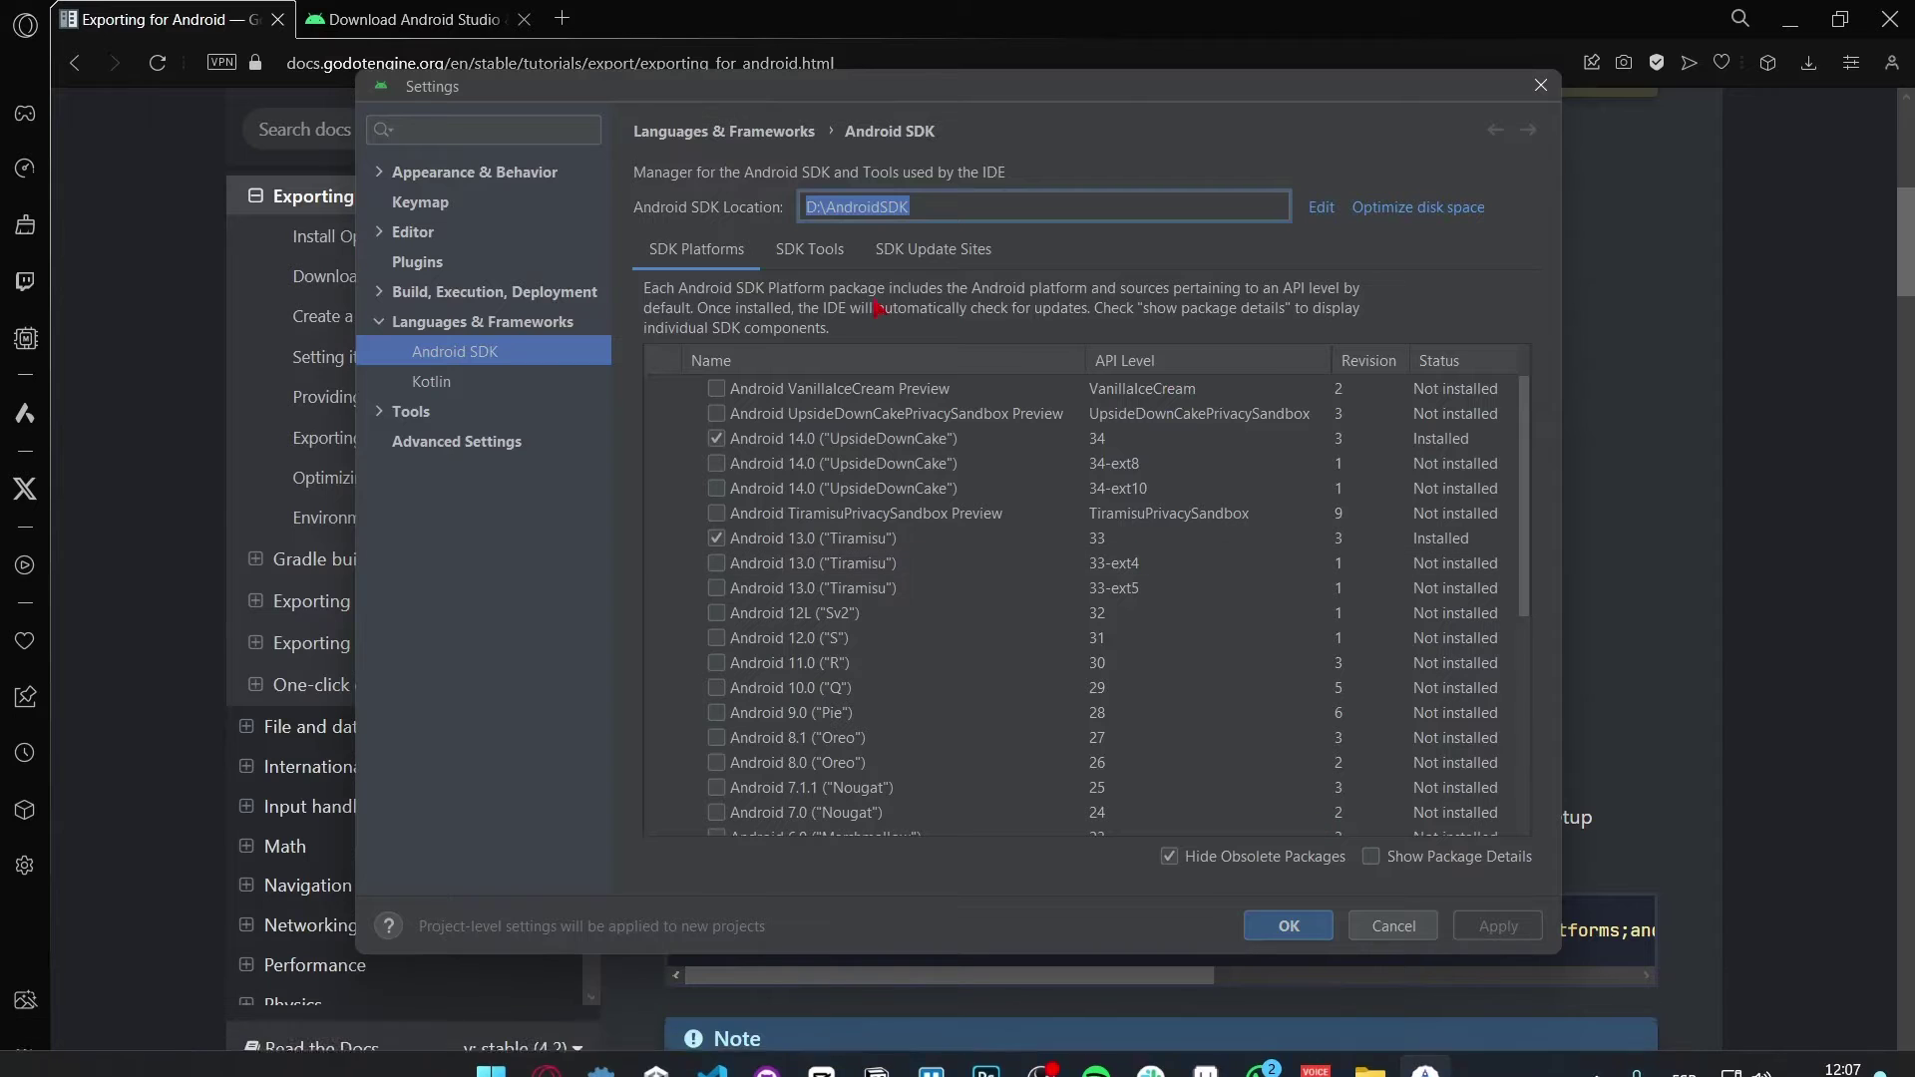
left_click_drag(357, 456, 371, 456)
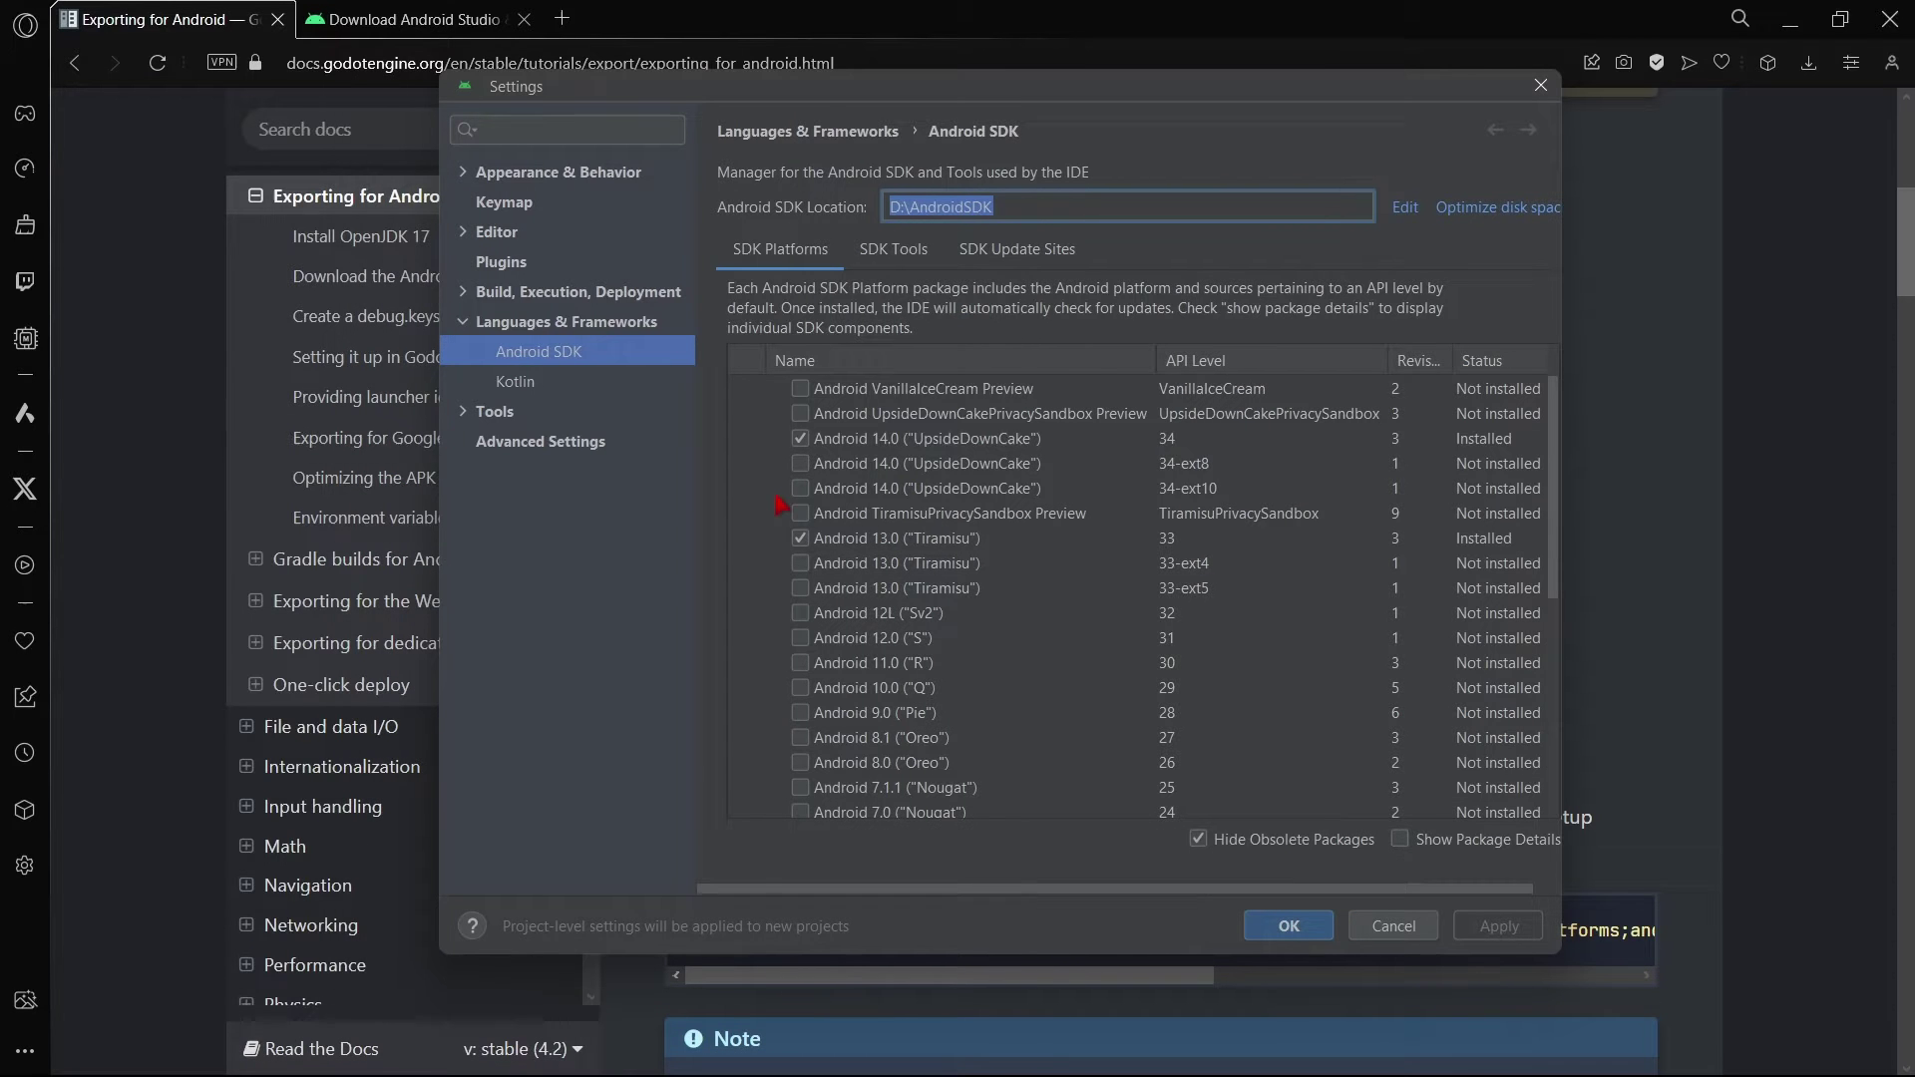
left_click_drag(883, 108, 950, 178)
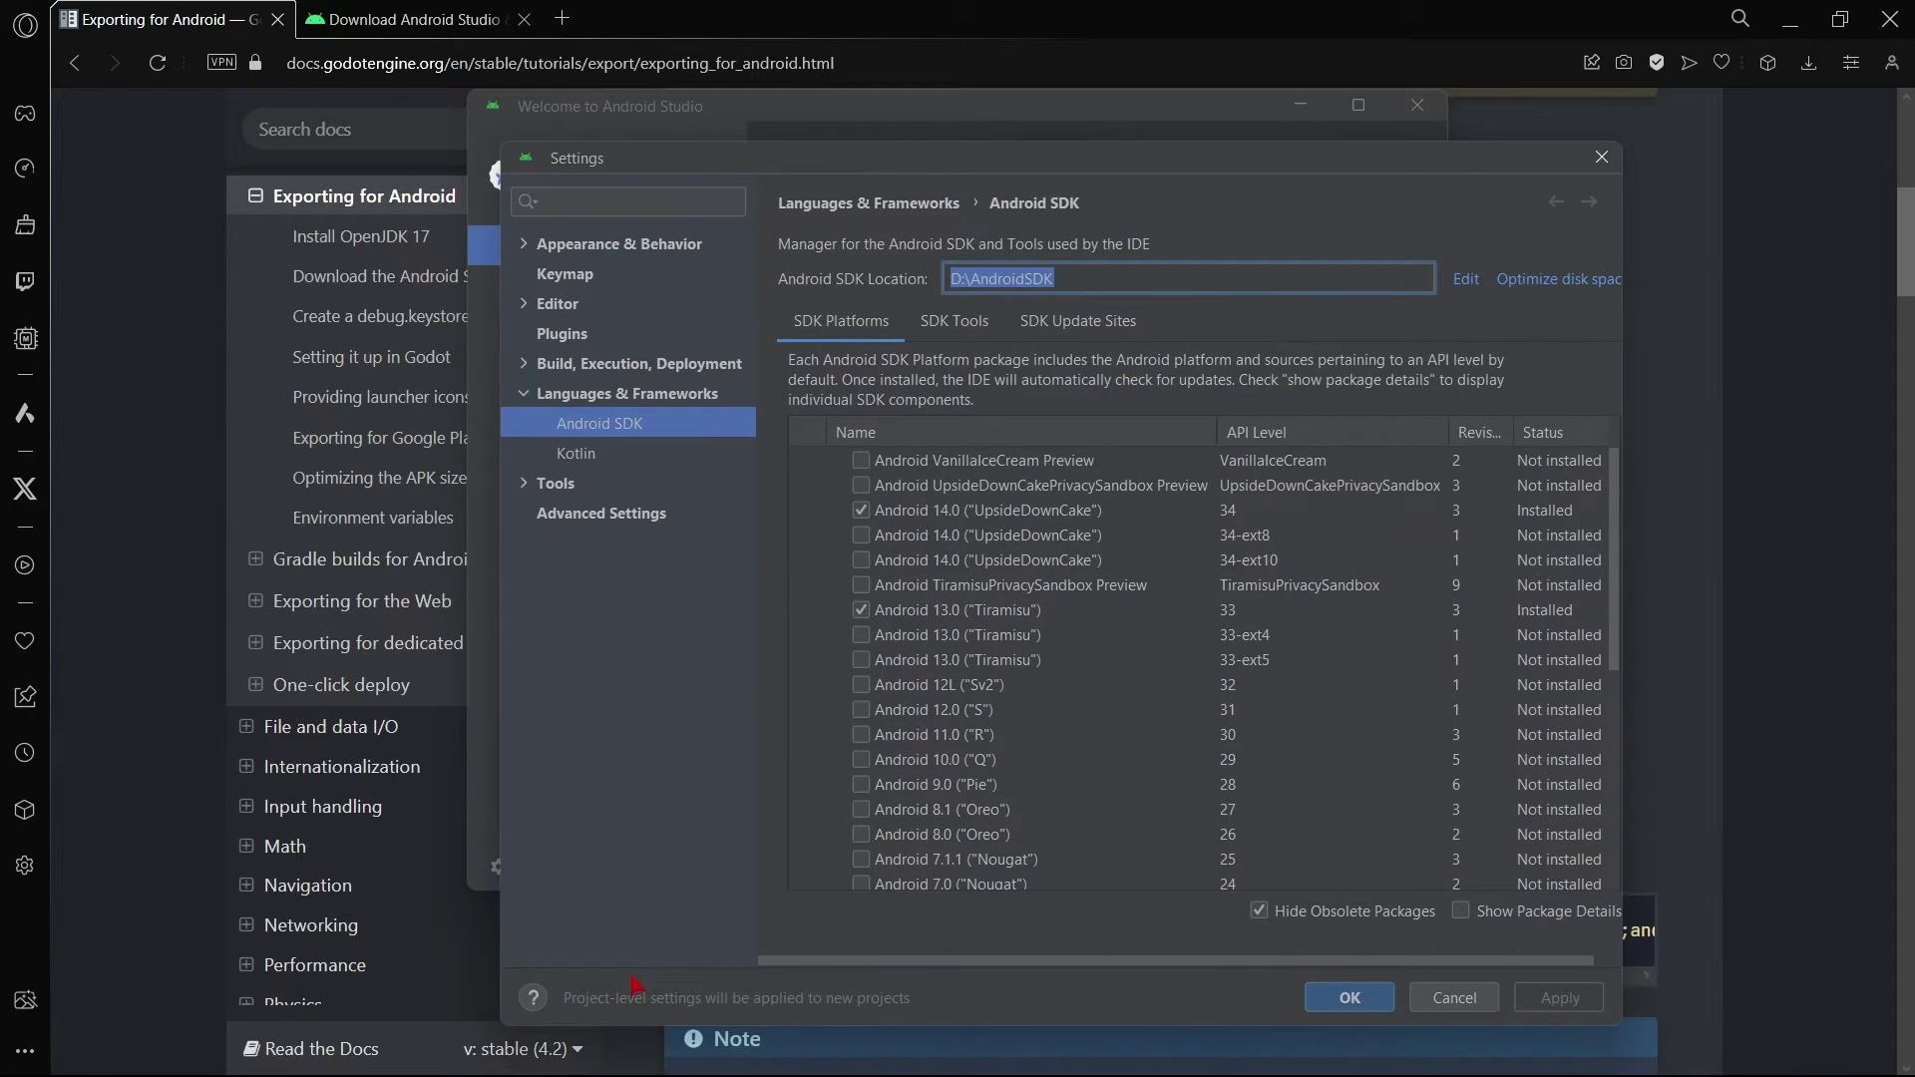
left_click(546, 1045)
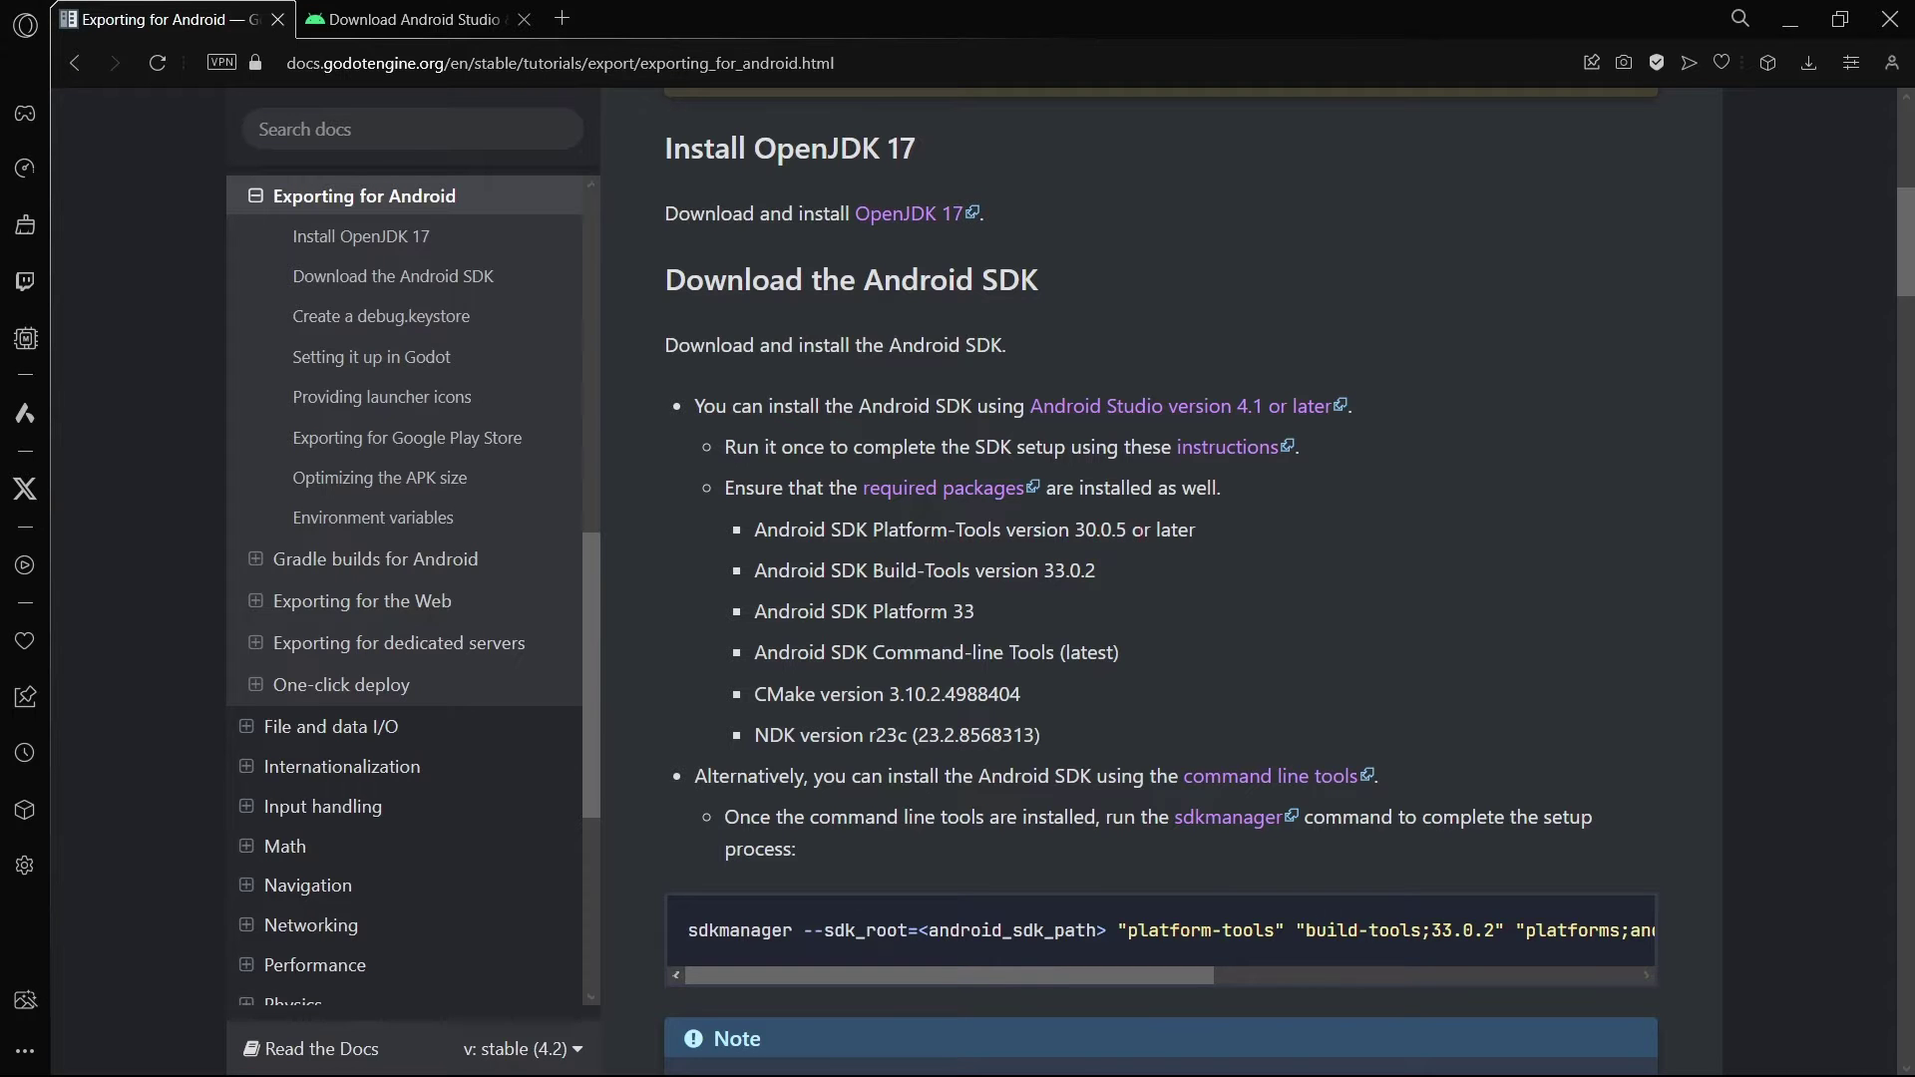
key("alt+Tab")
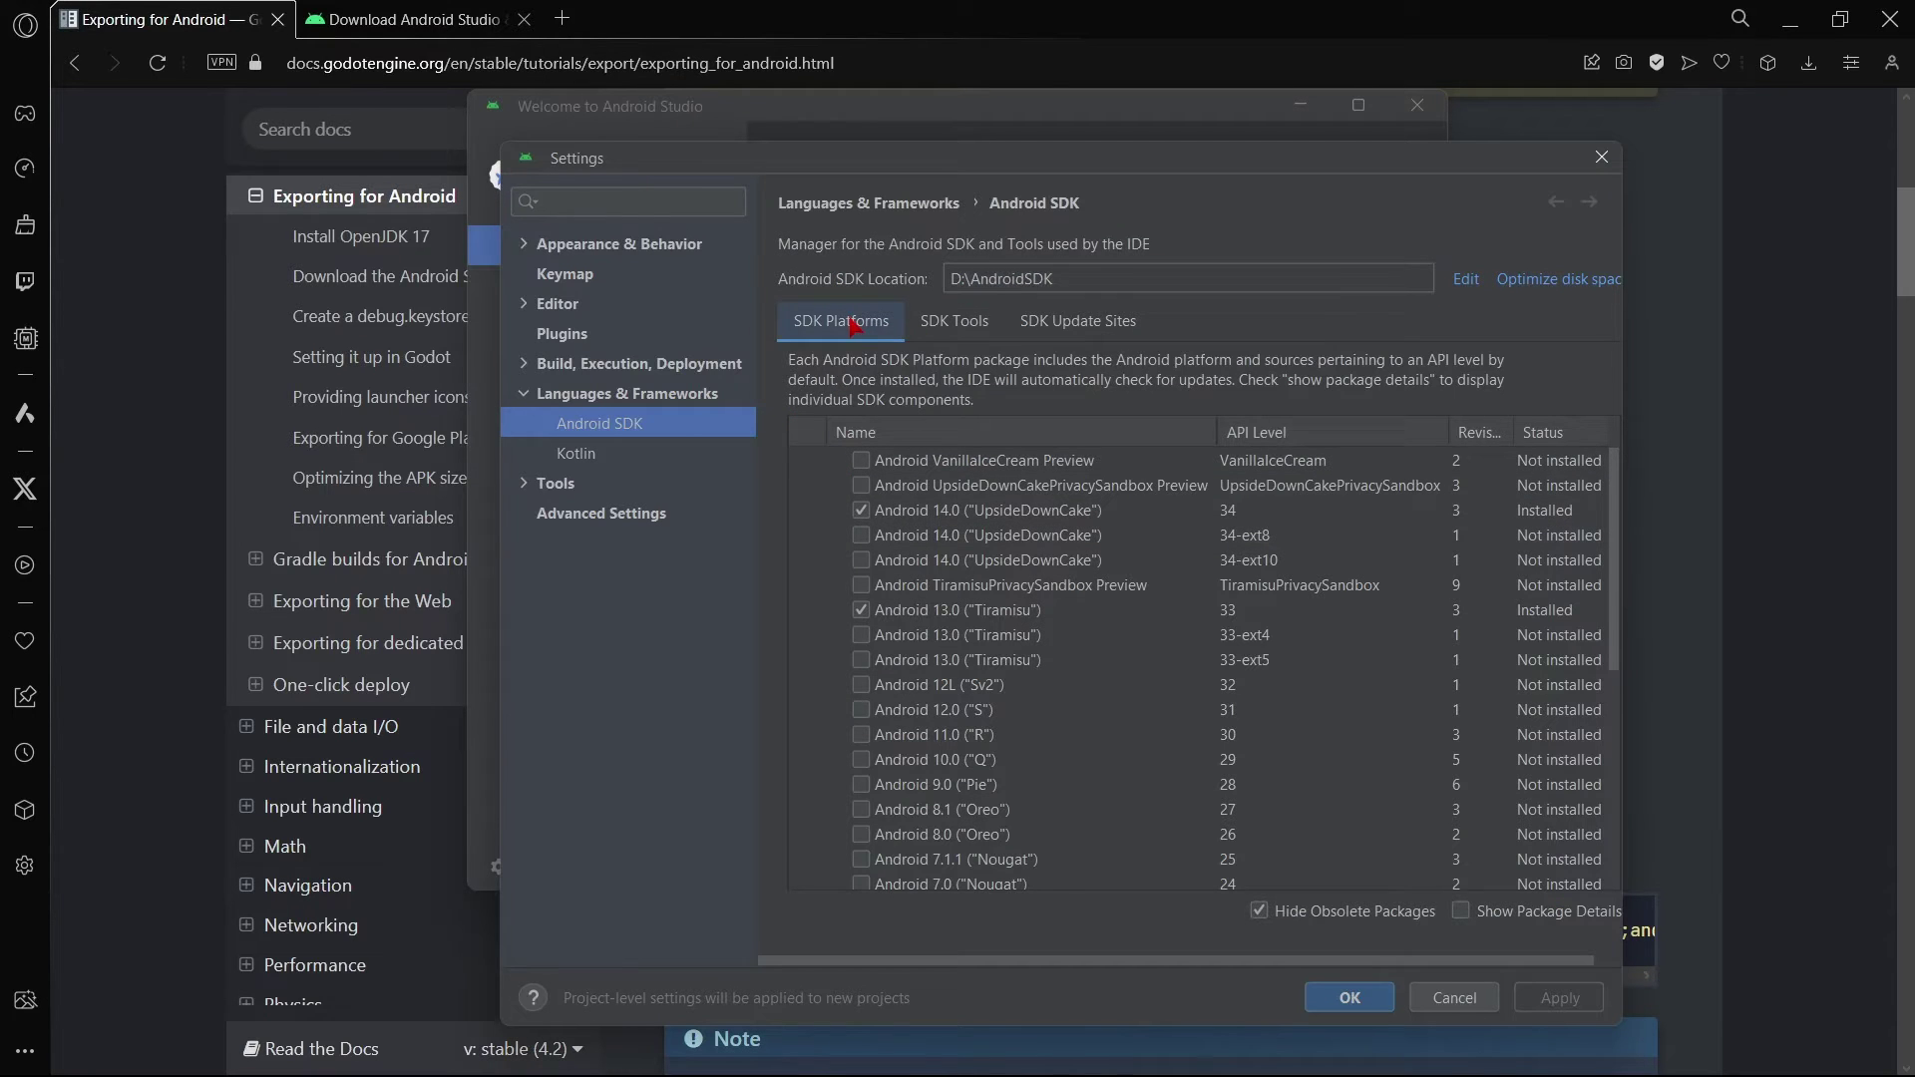
key("alt+Tab")
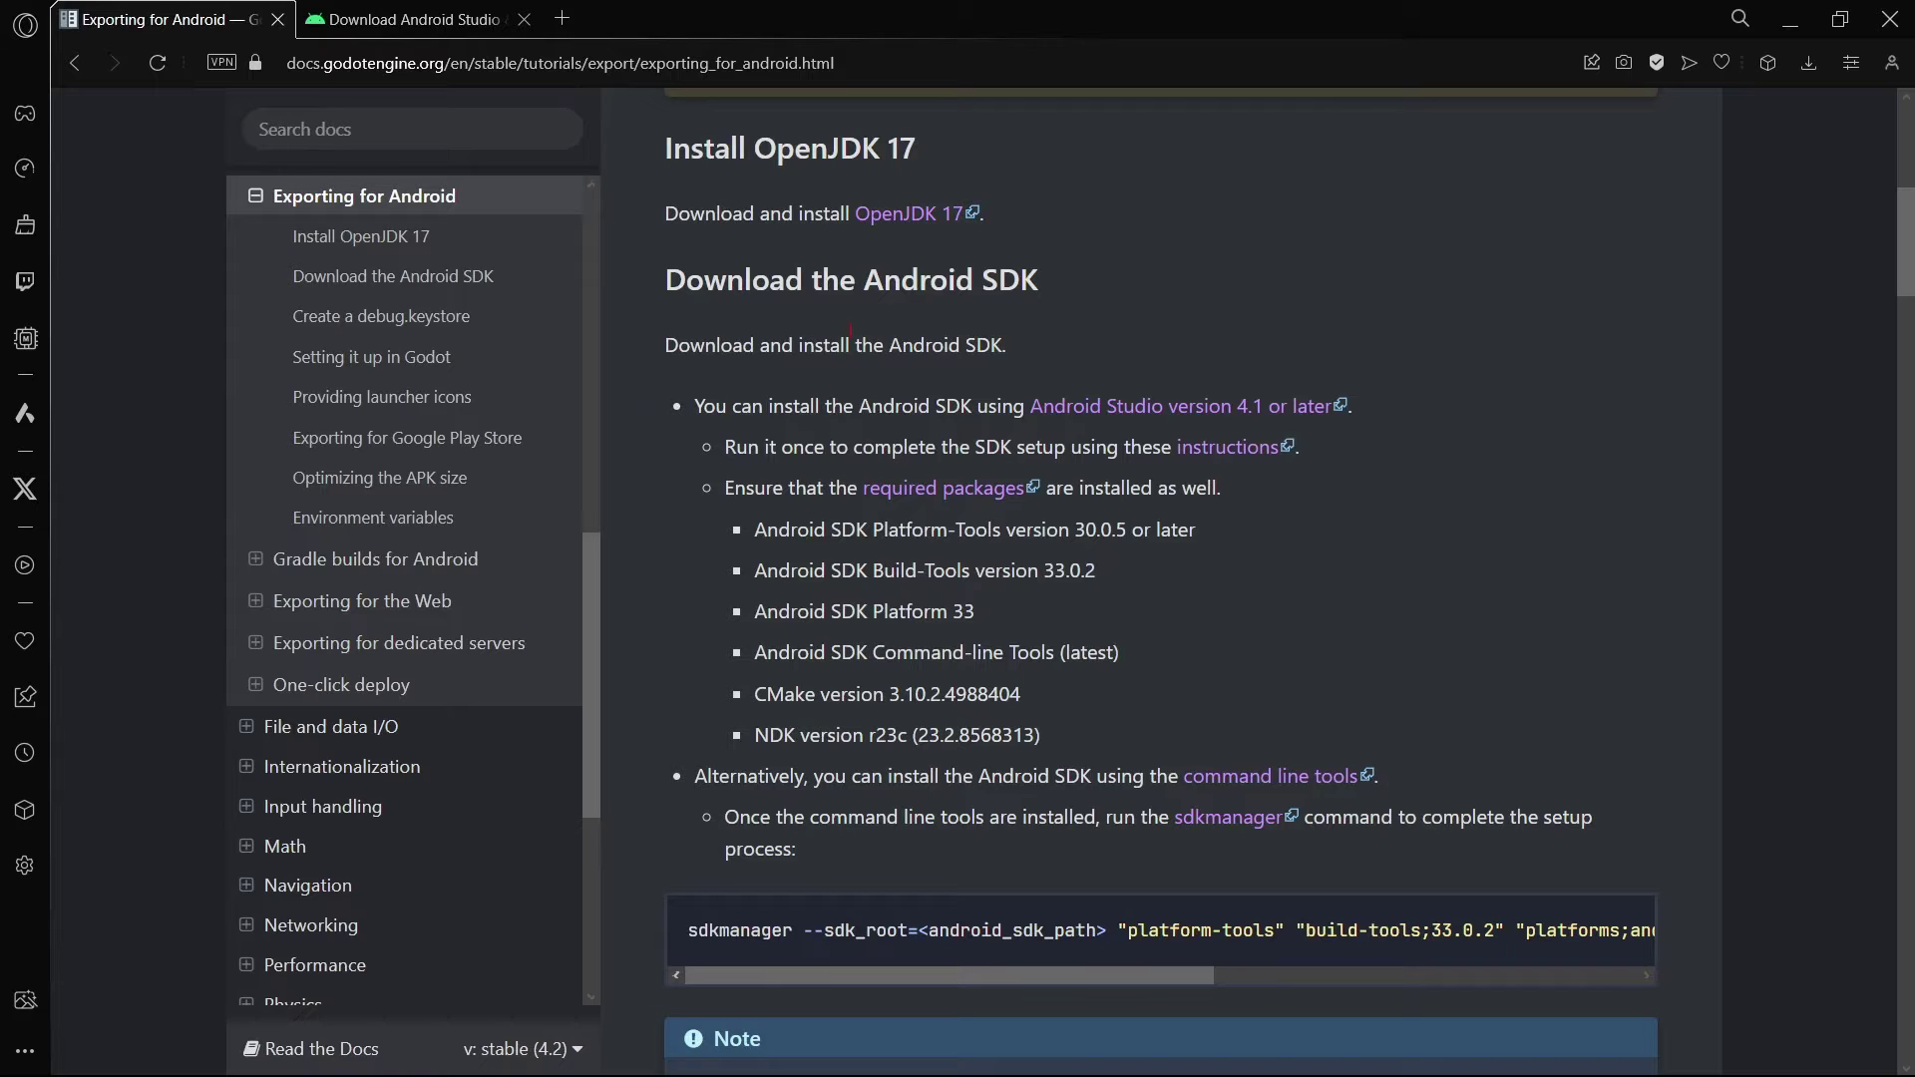
key("alt+Tab")
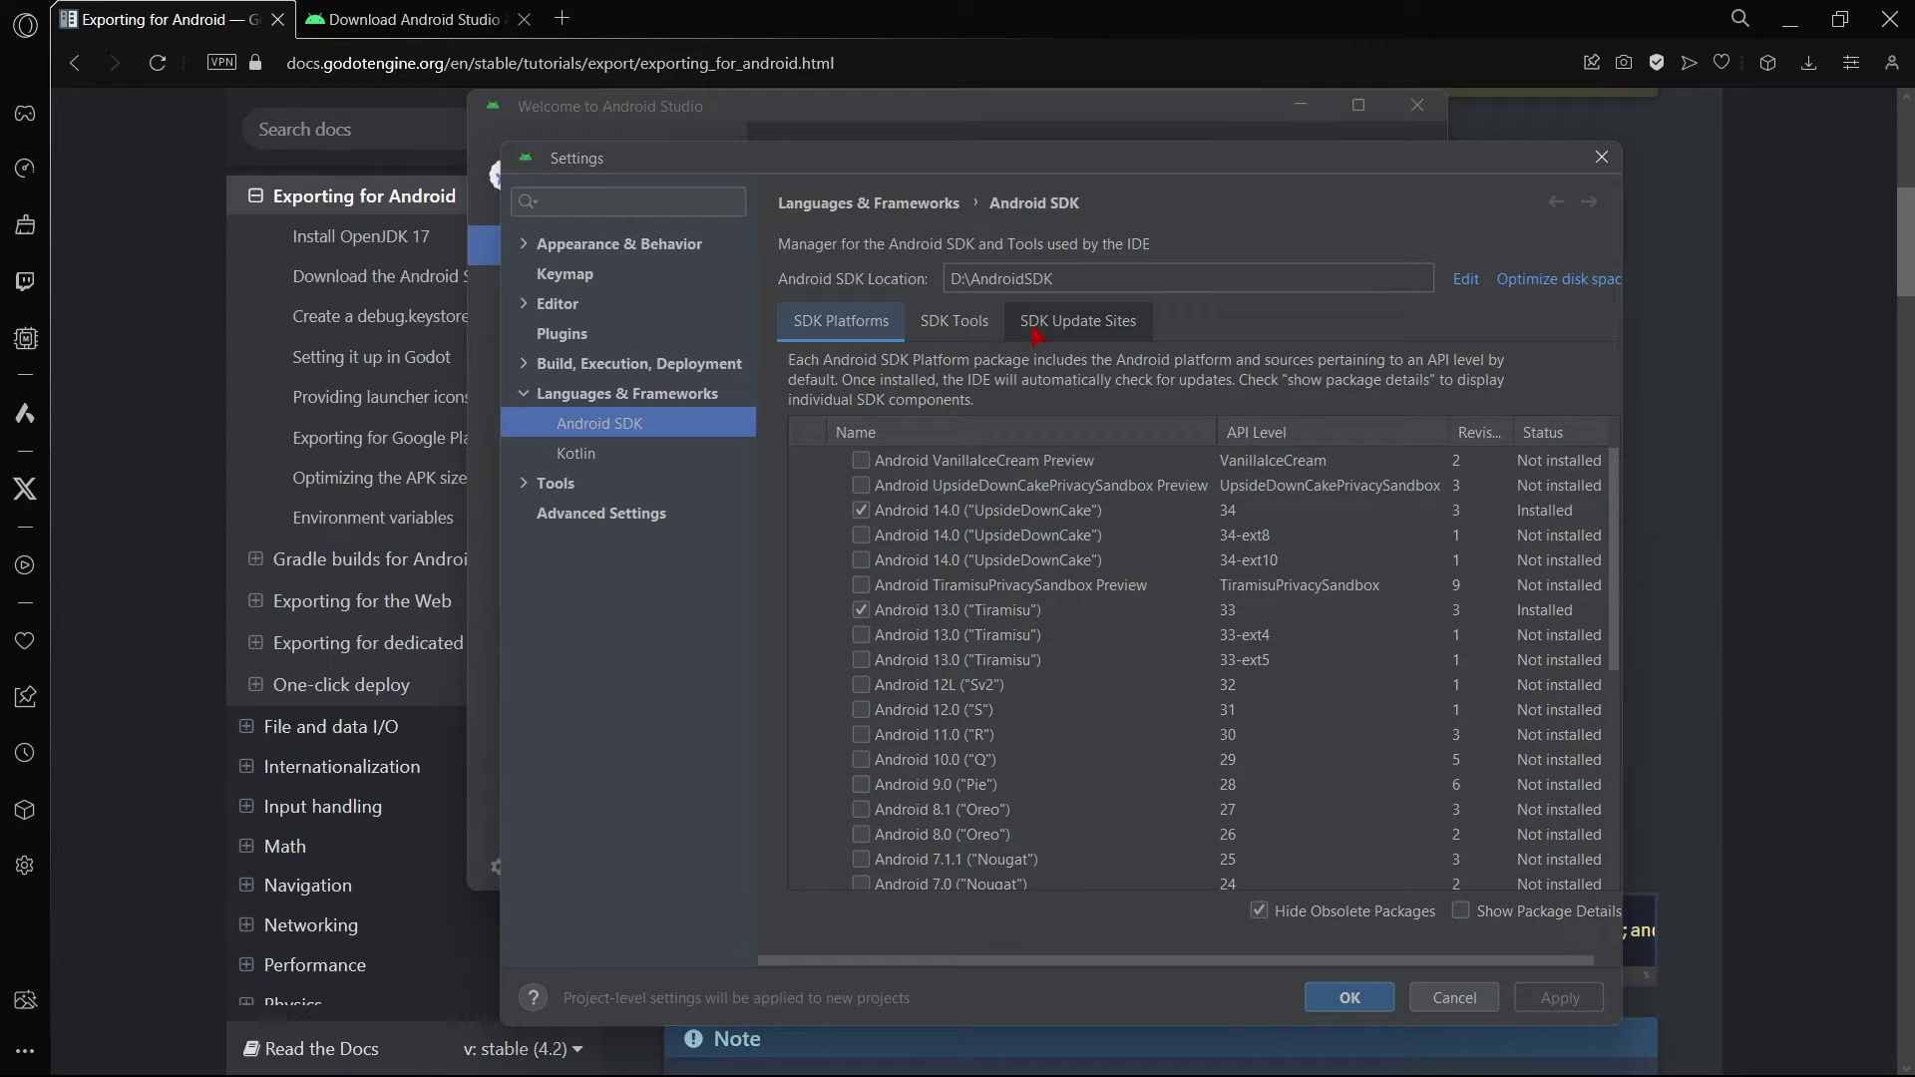
Step: Open the SDK Tools tab and collapse the Build-Tools, NDK, Command-line Tools and CMake lists
left_click(985, 335)
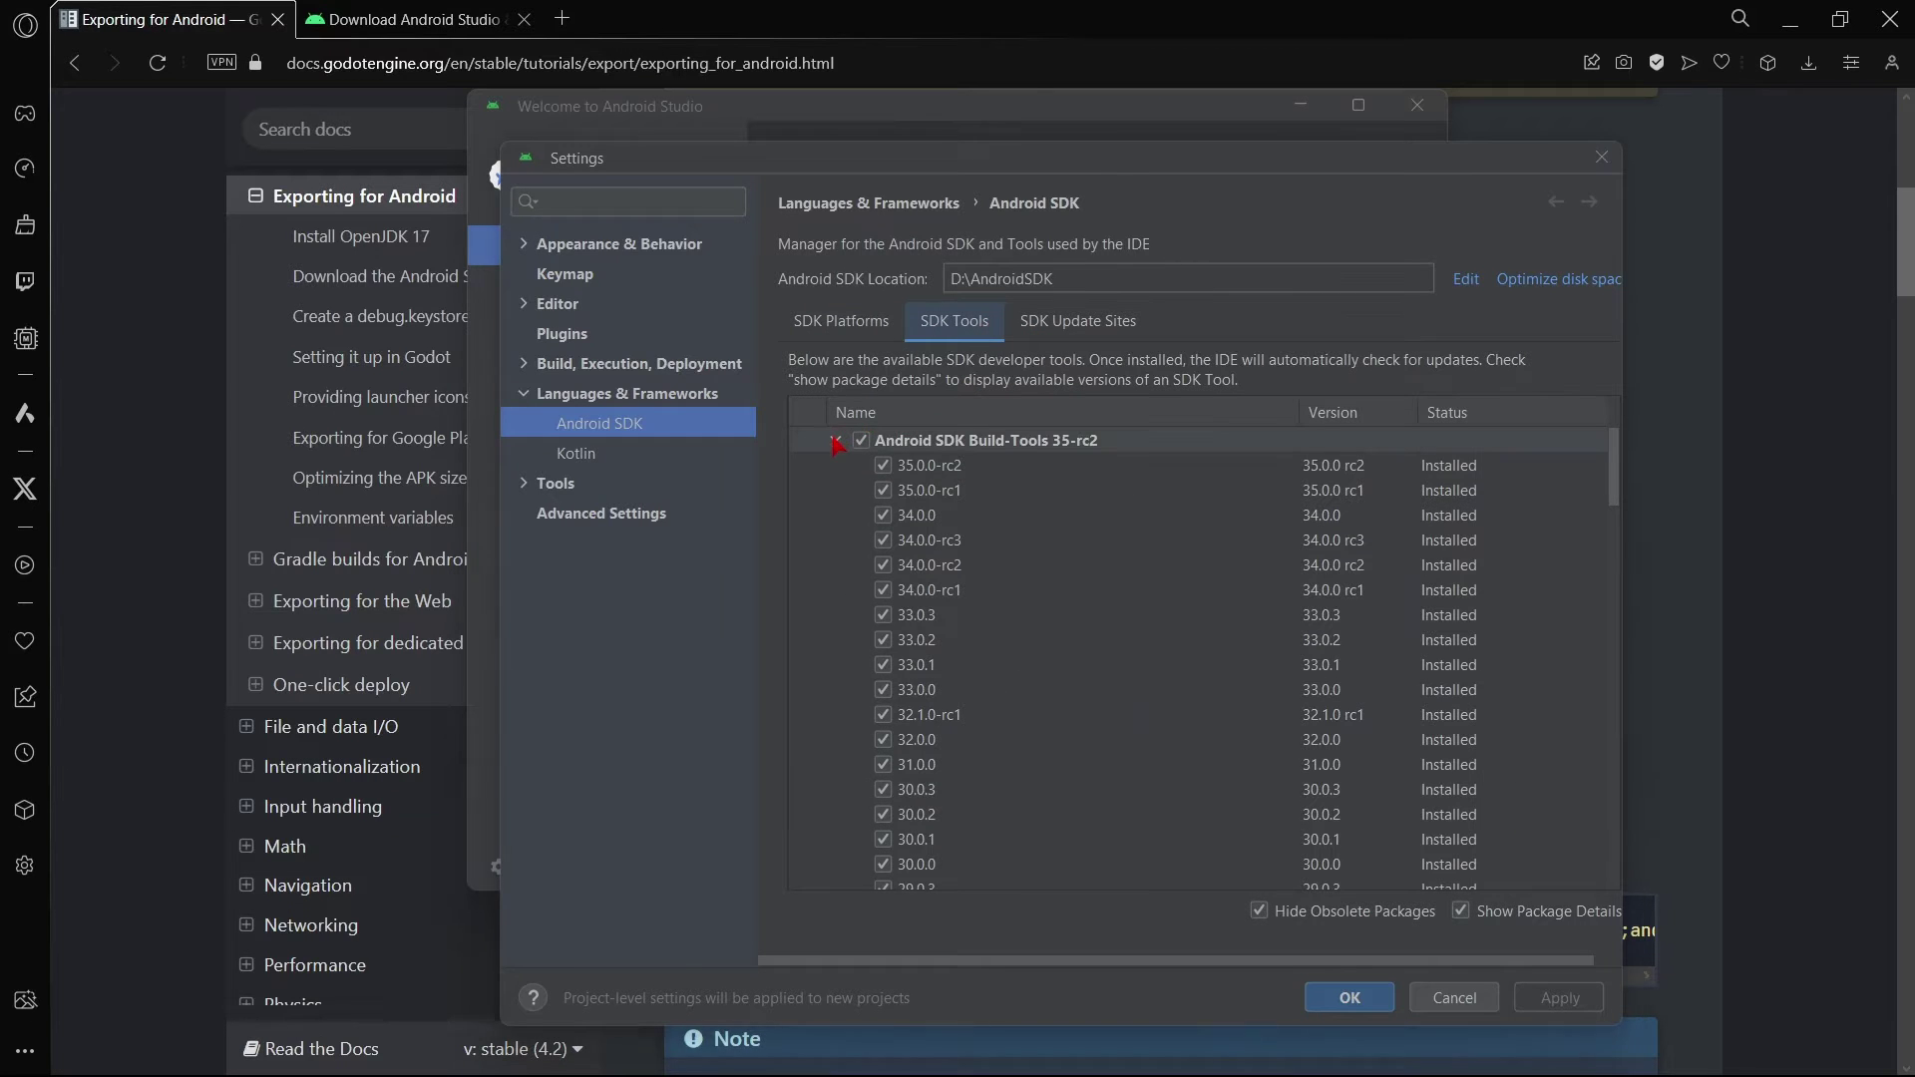
key("alt+Tab")
key("alt+Tab")
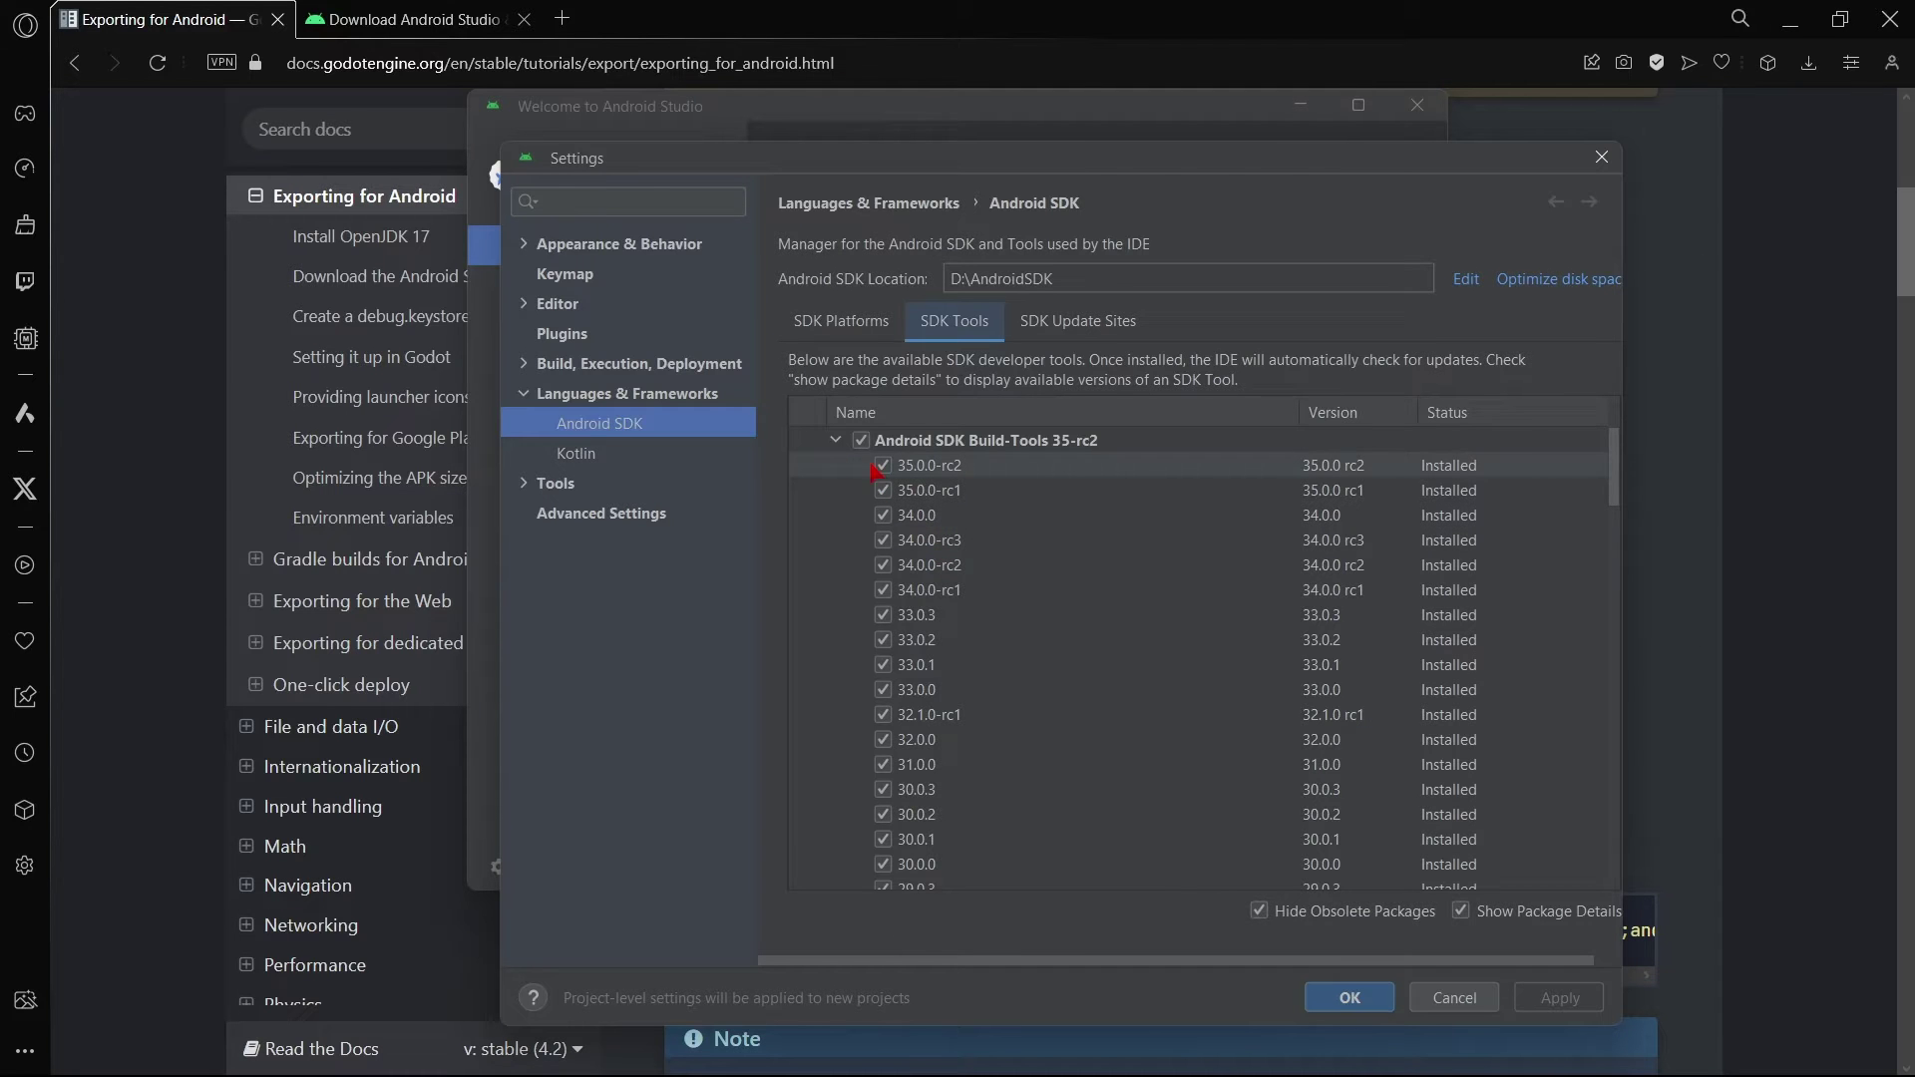
left_click(834, 440)
left_click(835, 465)
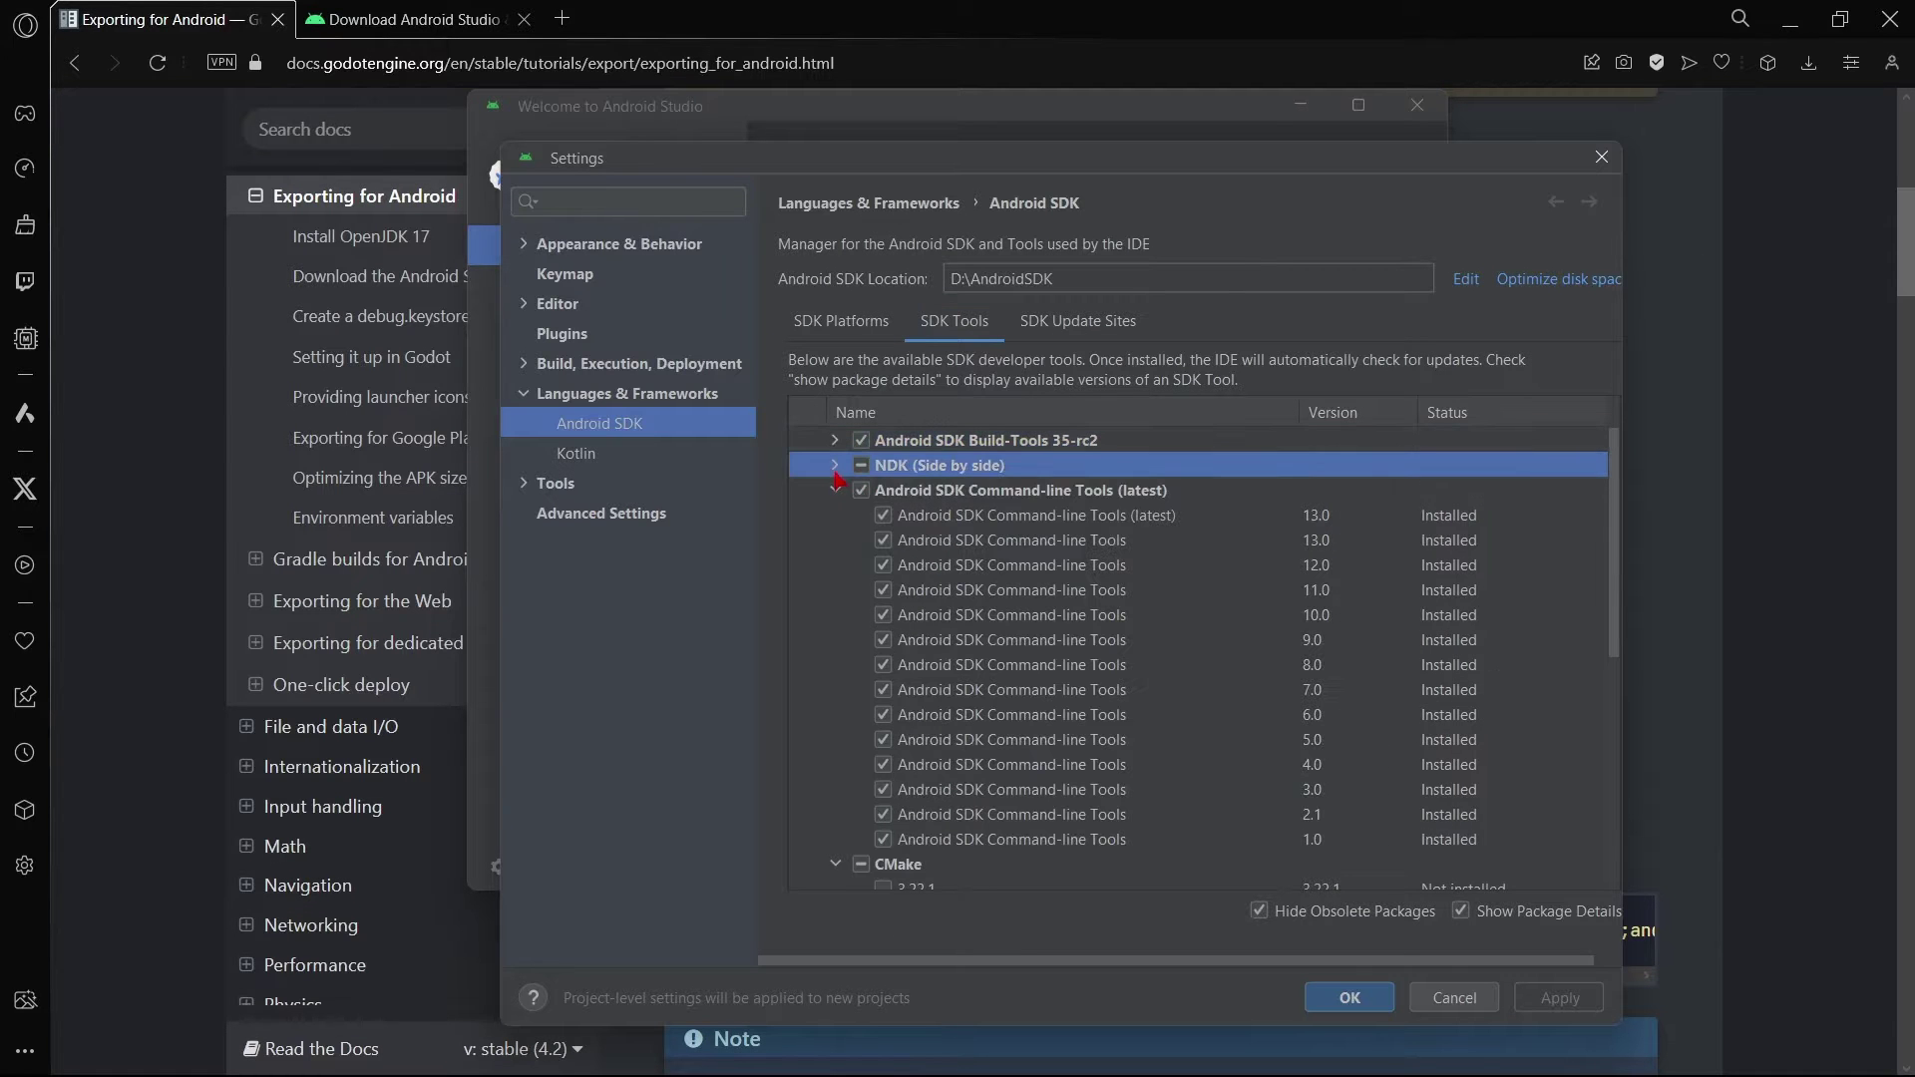
left_click(838, 492)
left_click(835, 490)
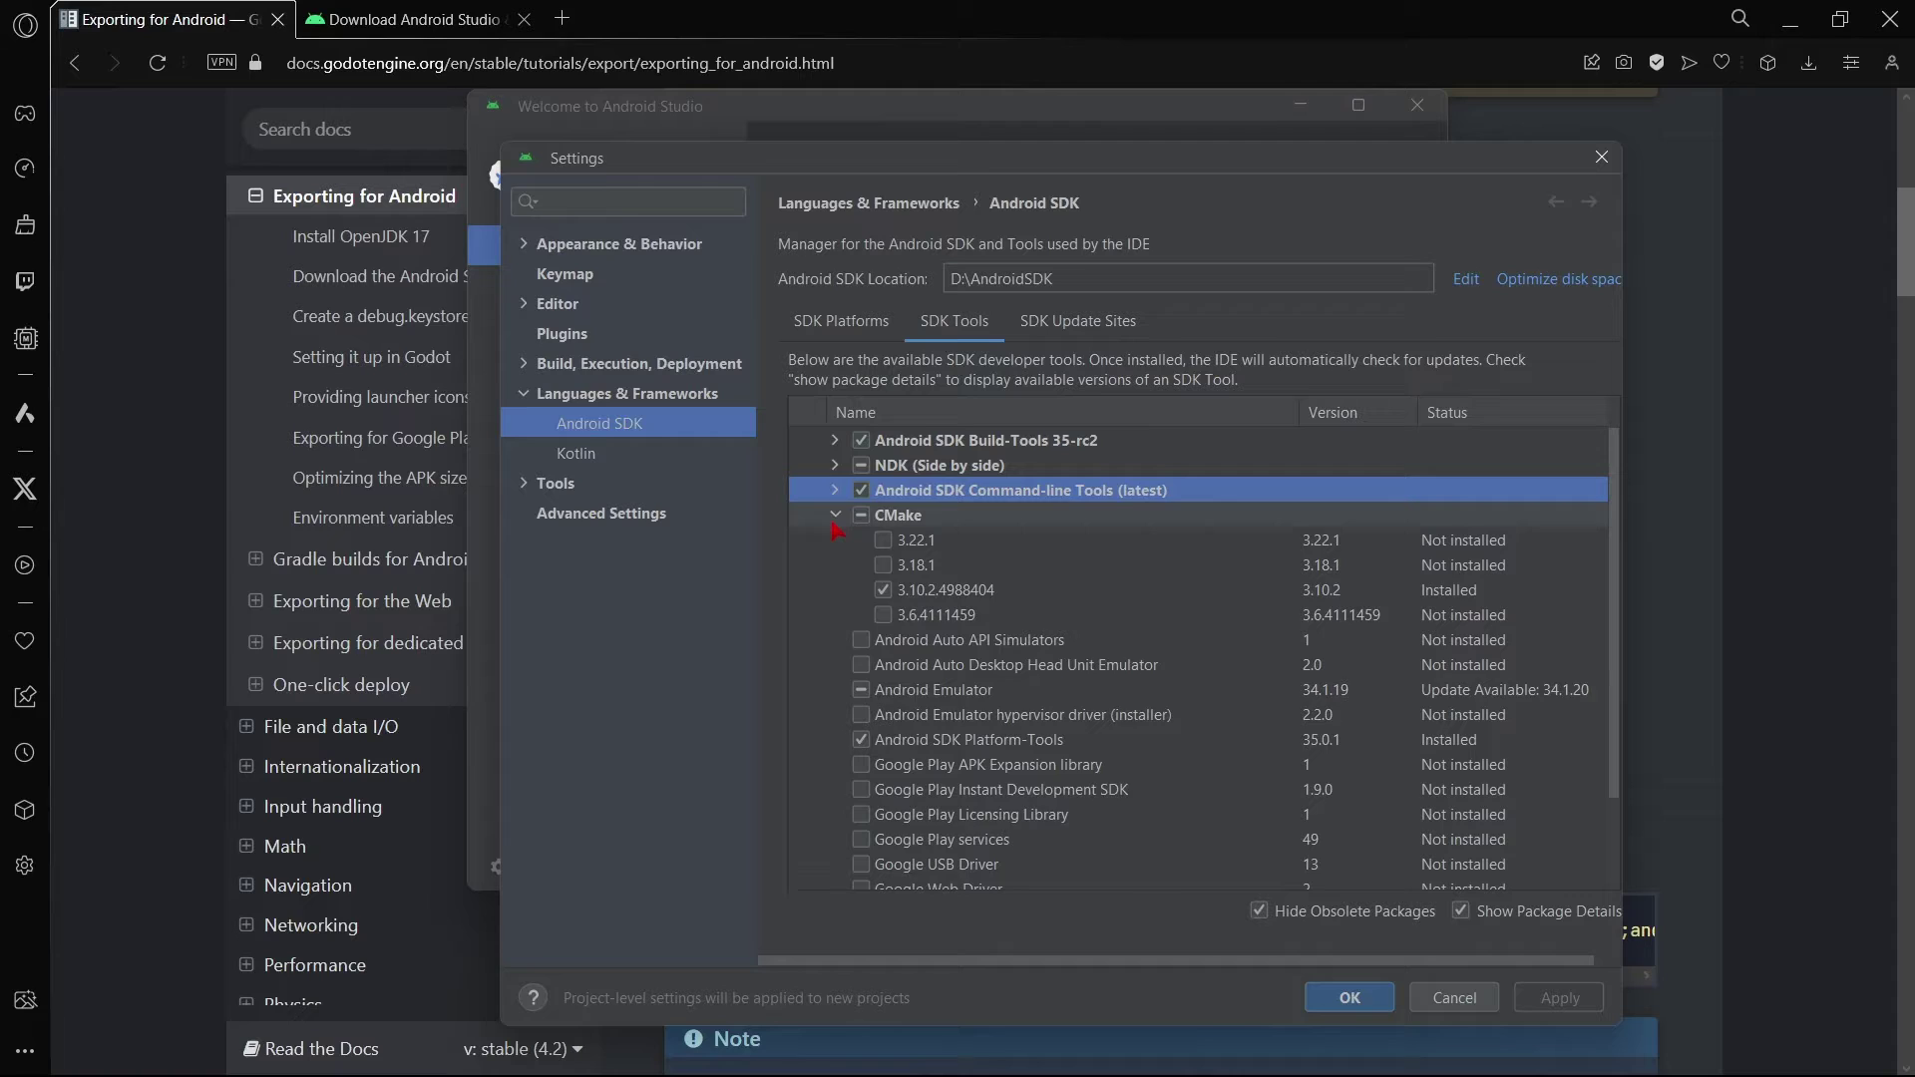
left_click(835, 515)
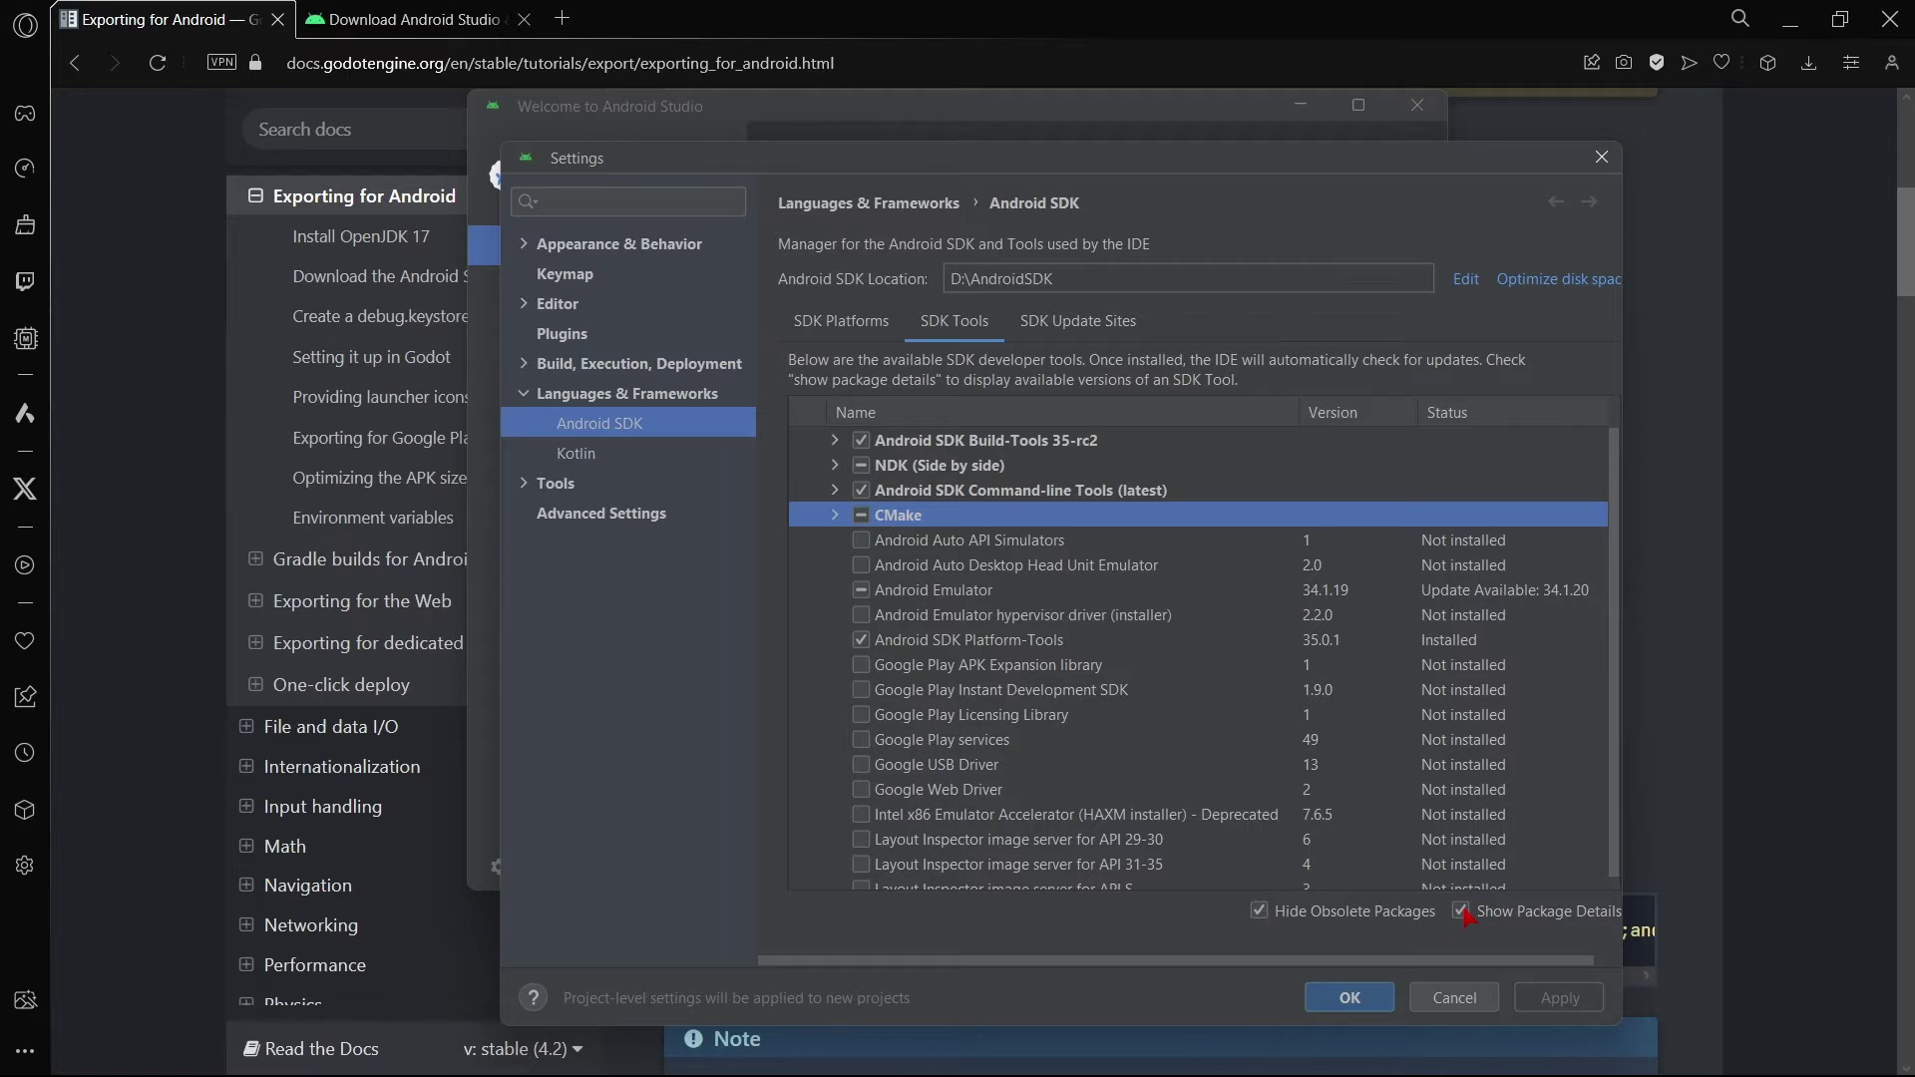
left_click(835, 515)
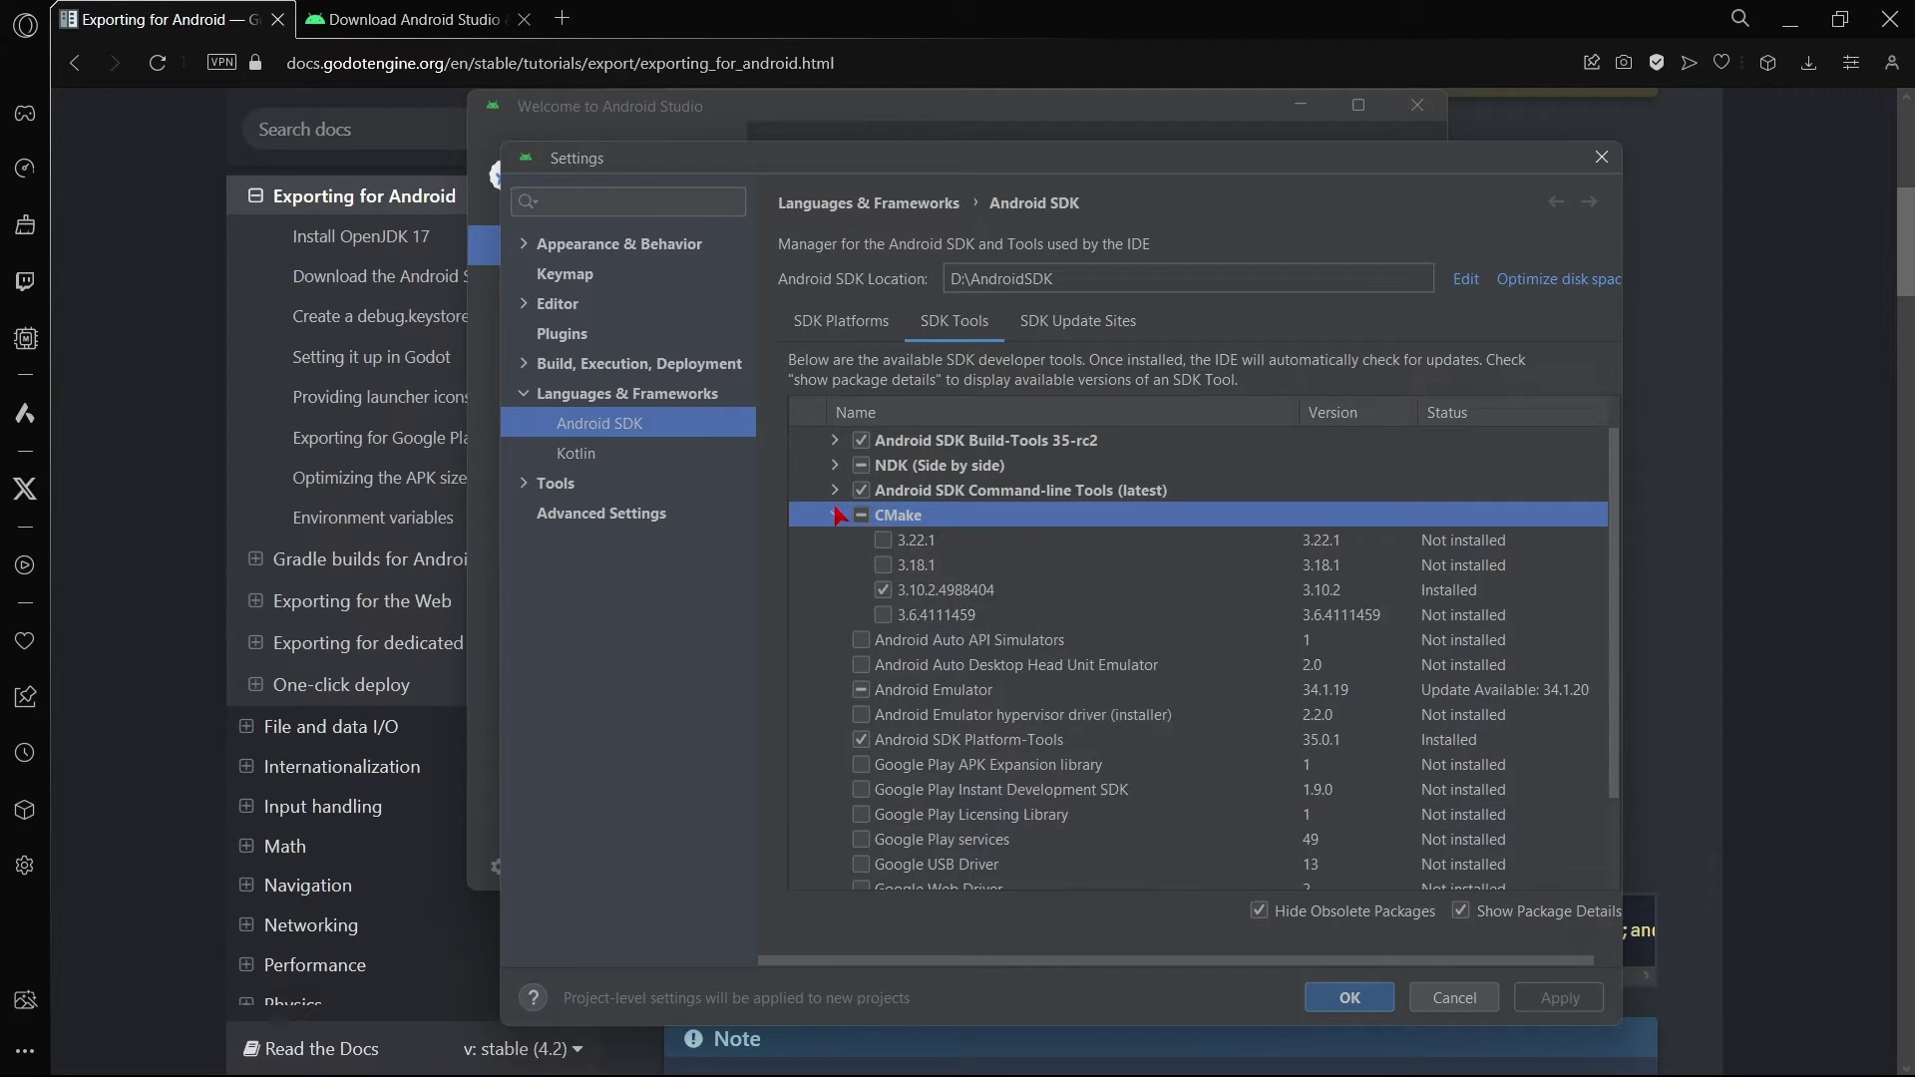
left_click(835, 515)
scroll(938, 628, "down", 1)
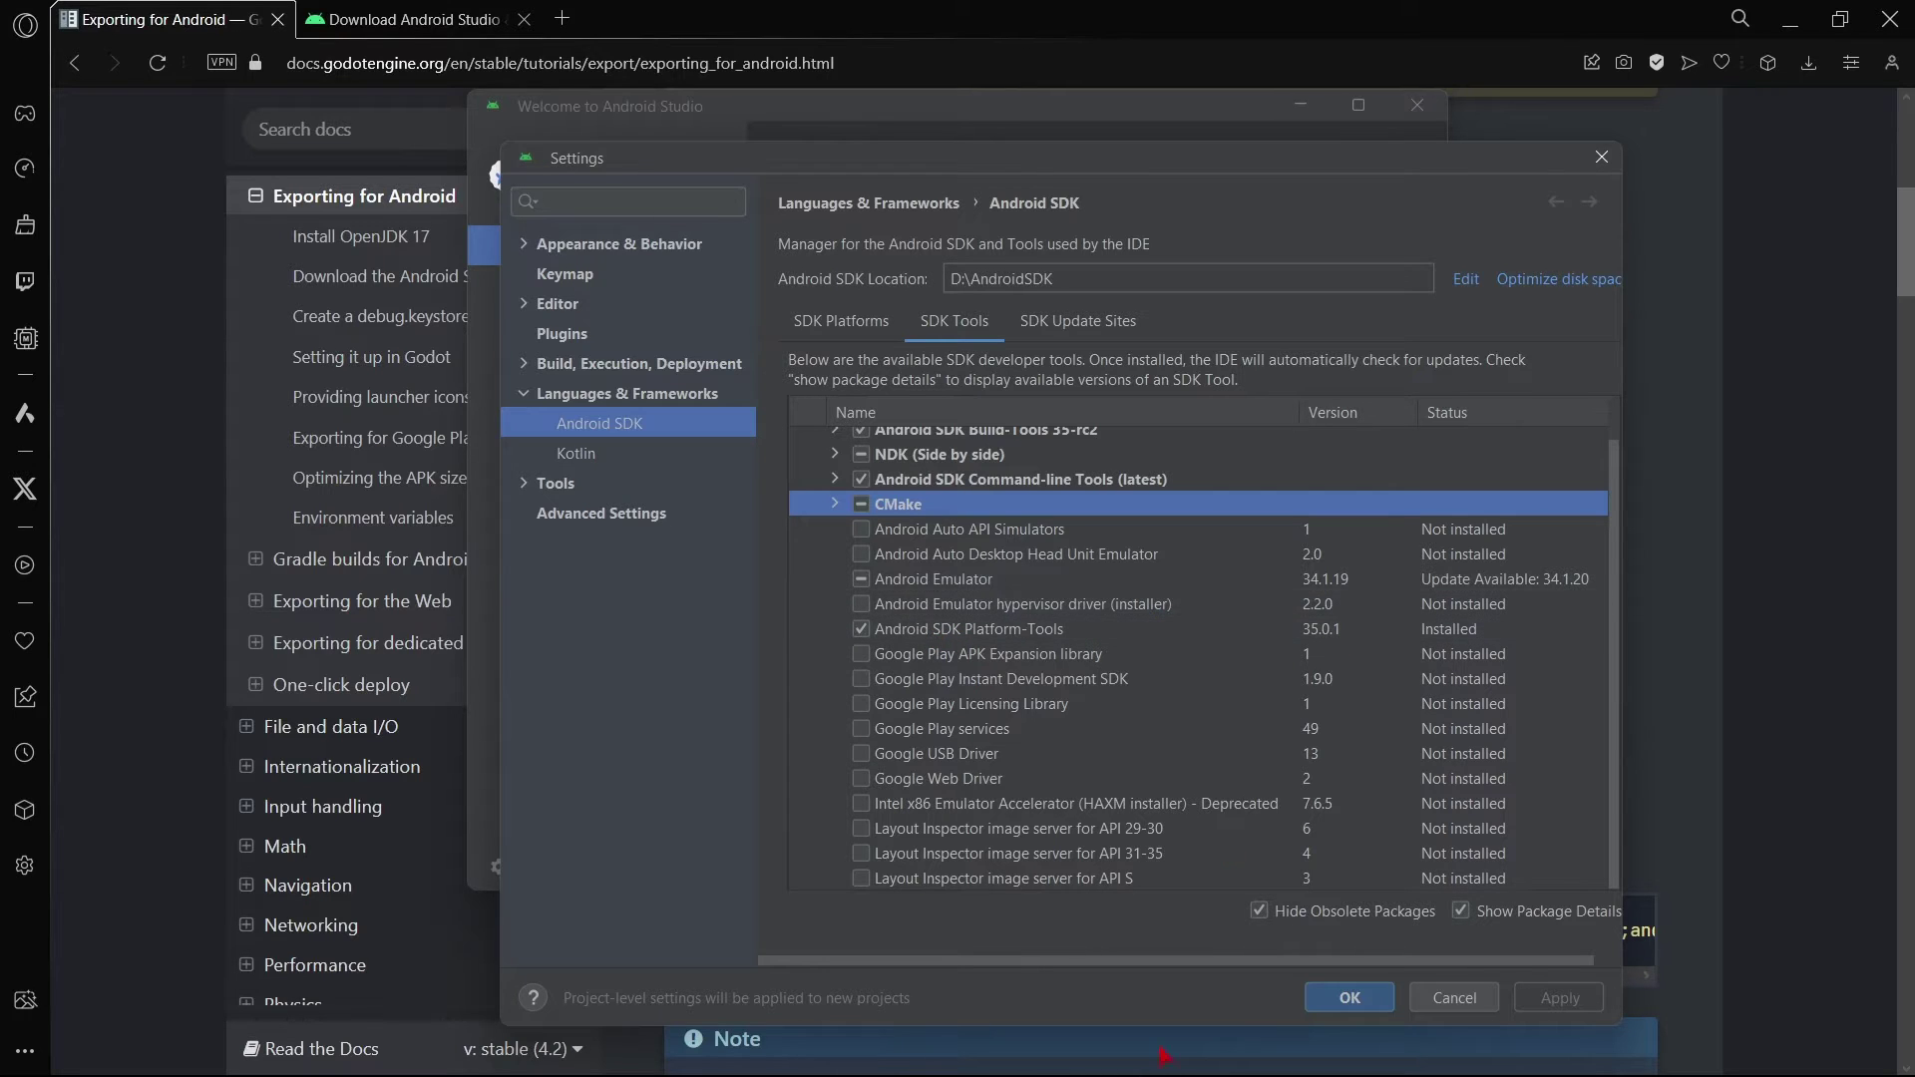
Step: Note the docs' Platform-Tools and Build-Tools 33.0.2 requirements, then return to SDK settings
mouse_move(558, 1052)
left_click(1424, 1048)
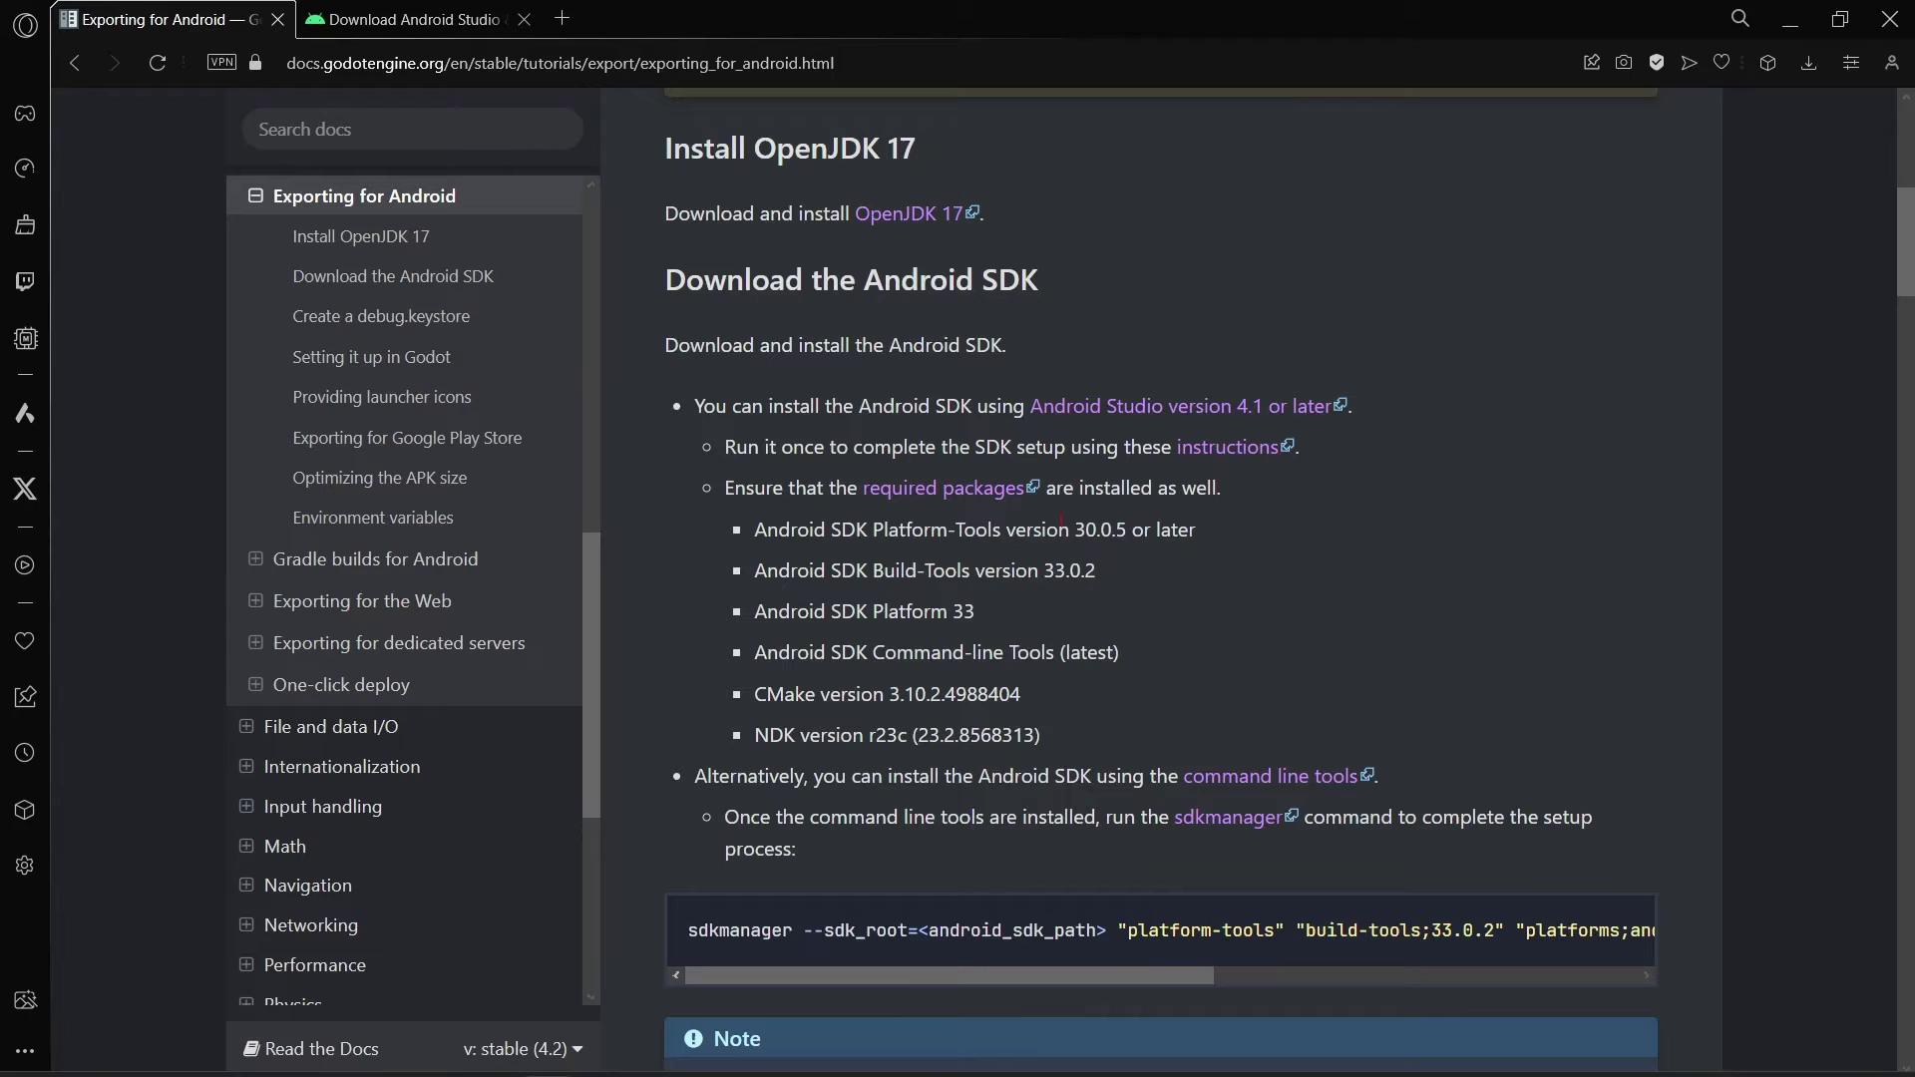
left_click_drag(1017, 530, 1177, 554)
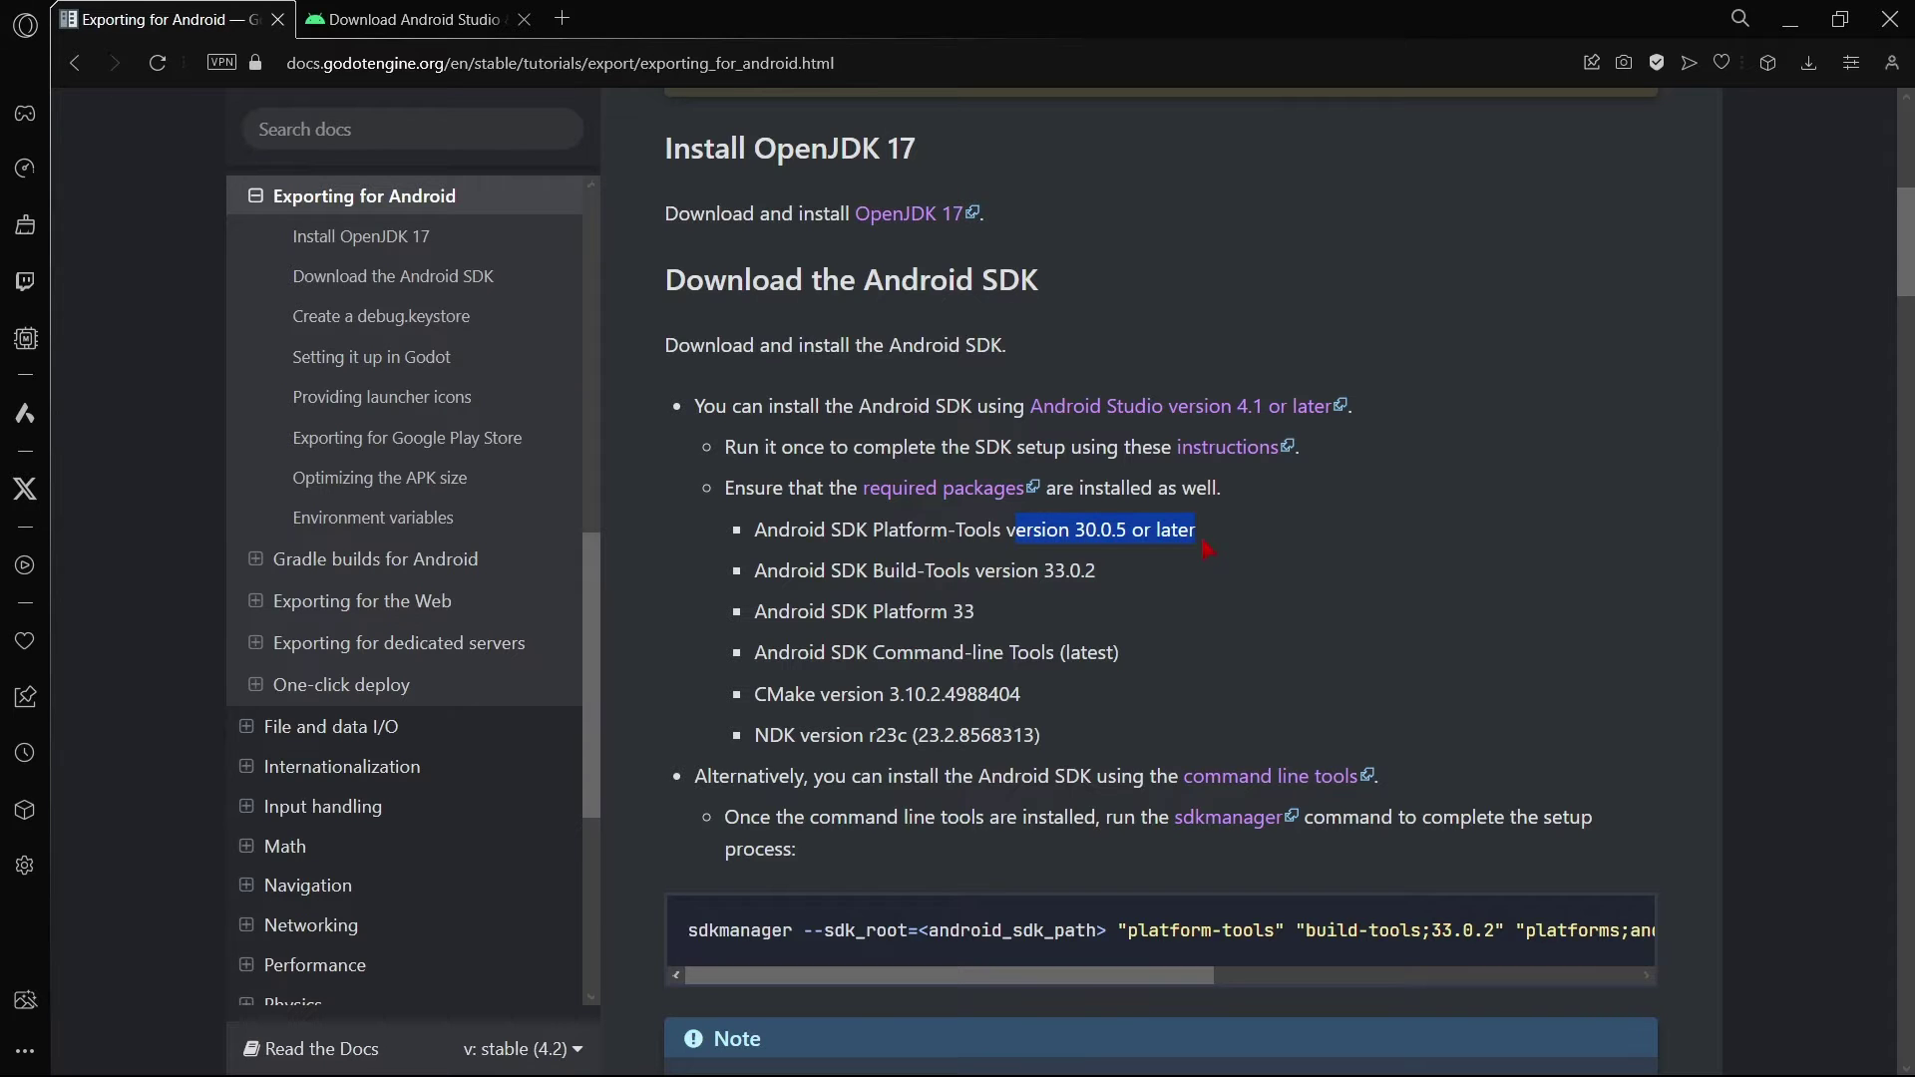
left_click(828, 579)
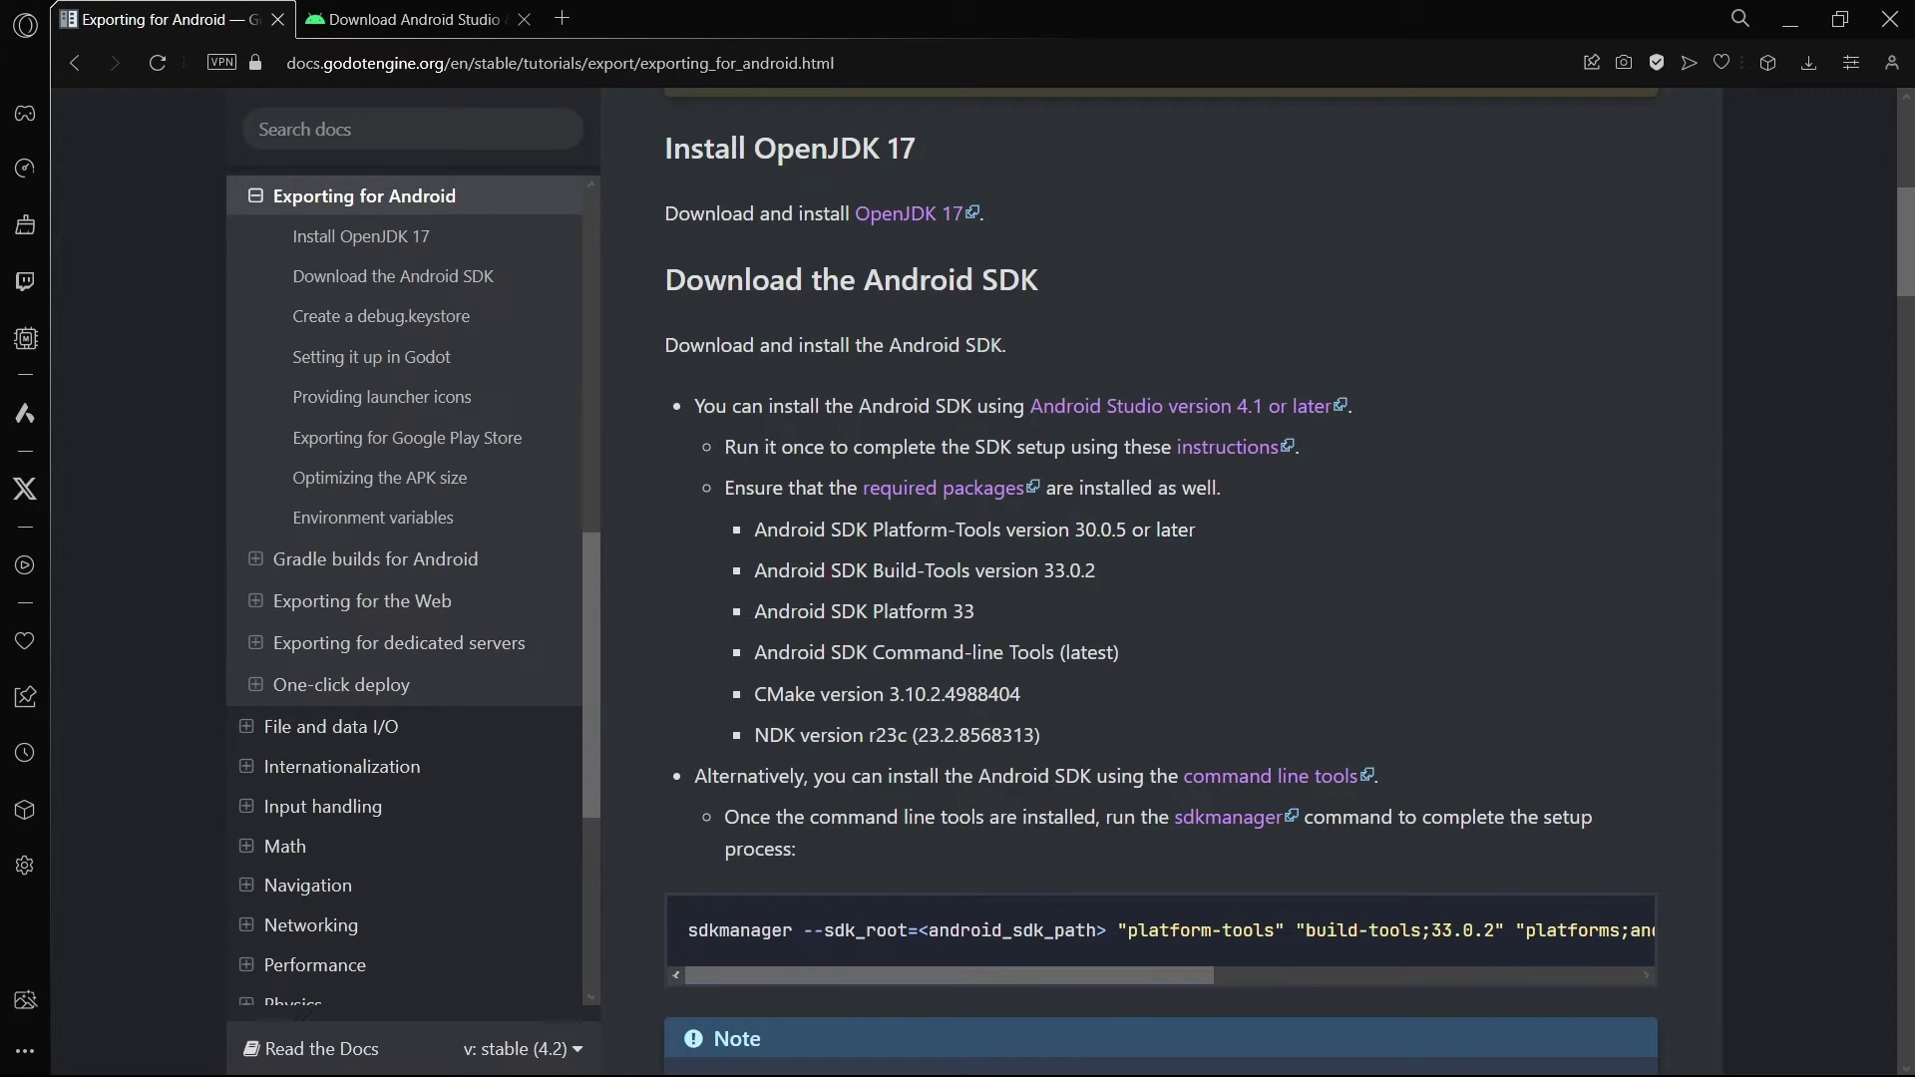
left_click_drag(831, 570, 1098, 576)
left_click(1101, 576)
key("alt+Tab")
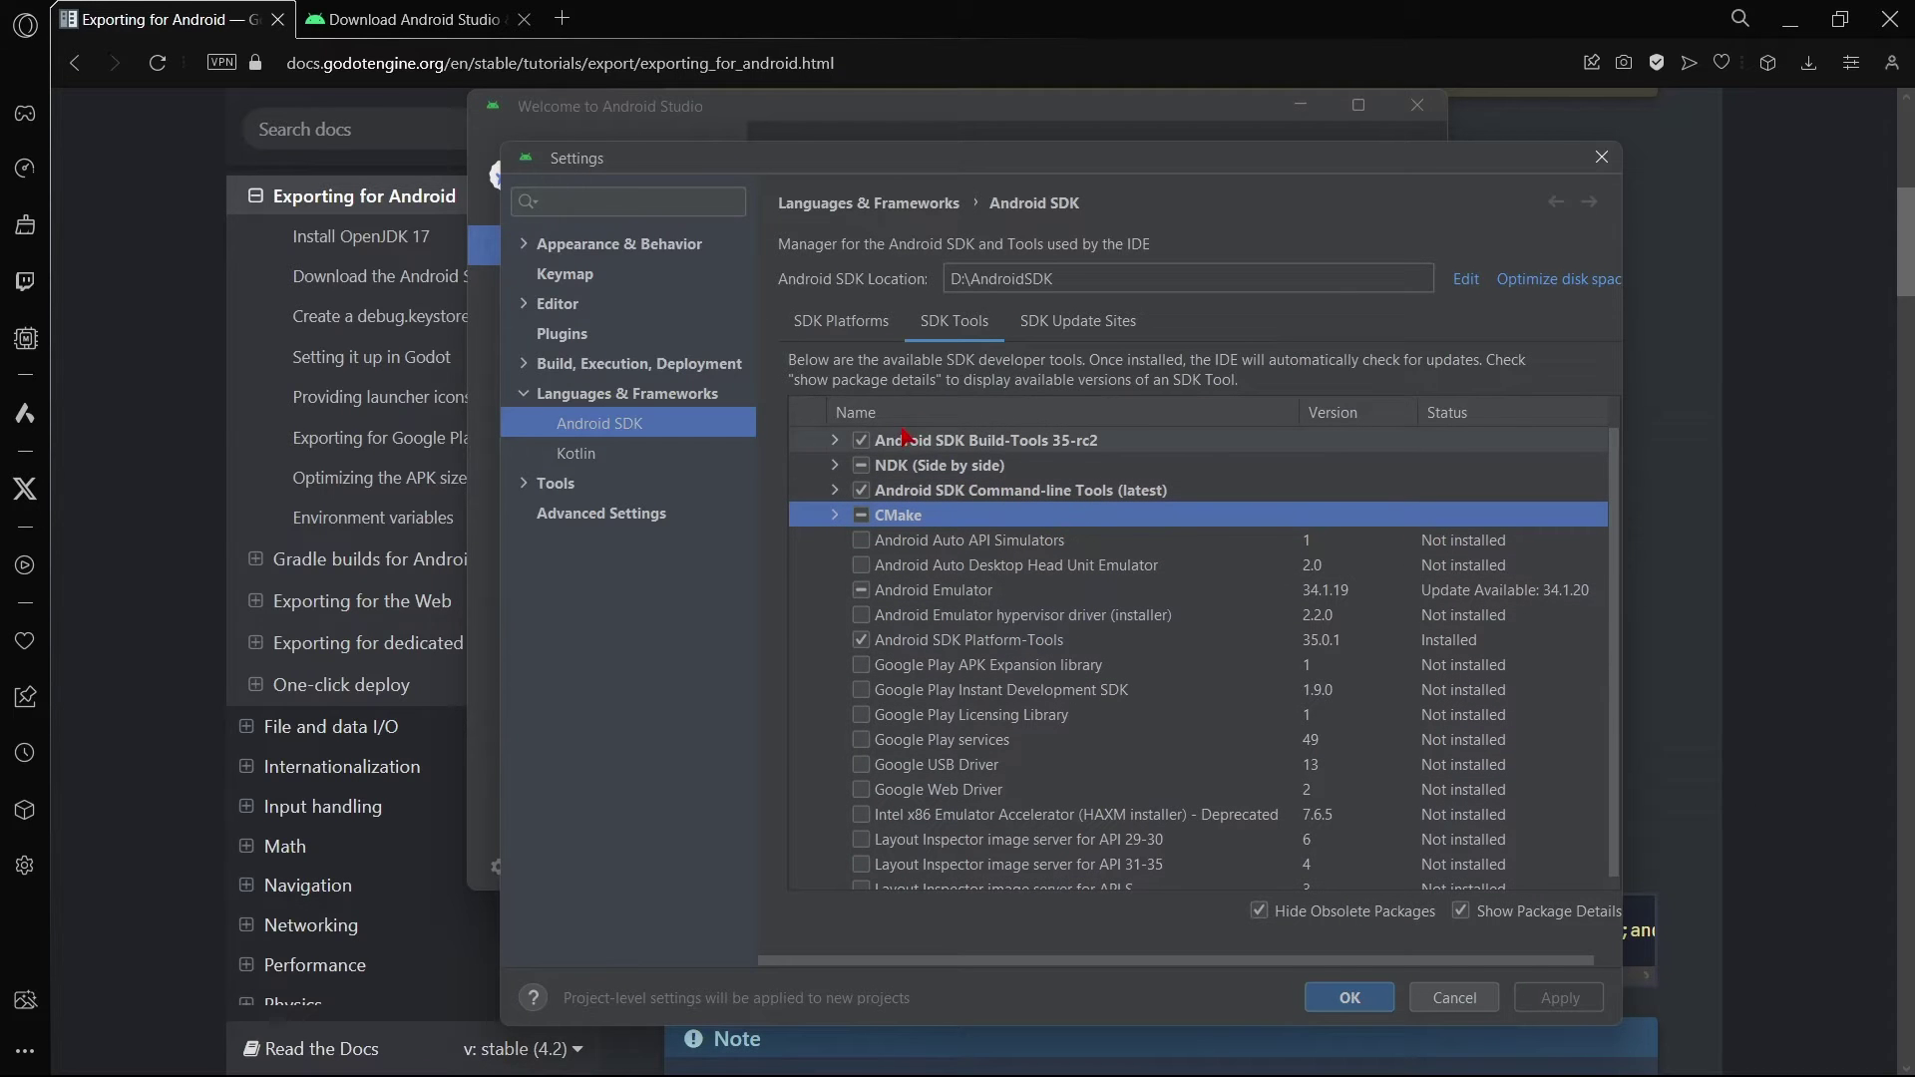
Step: Expand Build-Tools 35-rc2 and select version 33.0.2, verifying it shows Installed
left_click(835, 440)
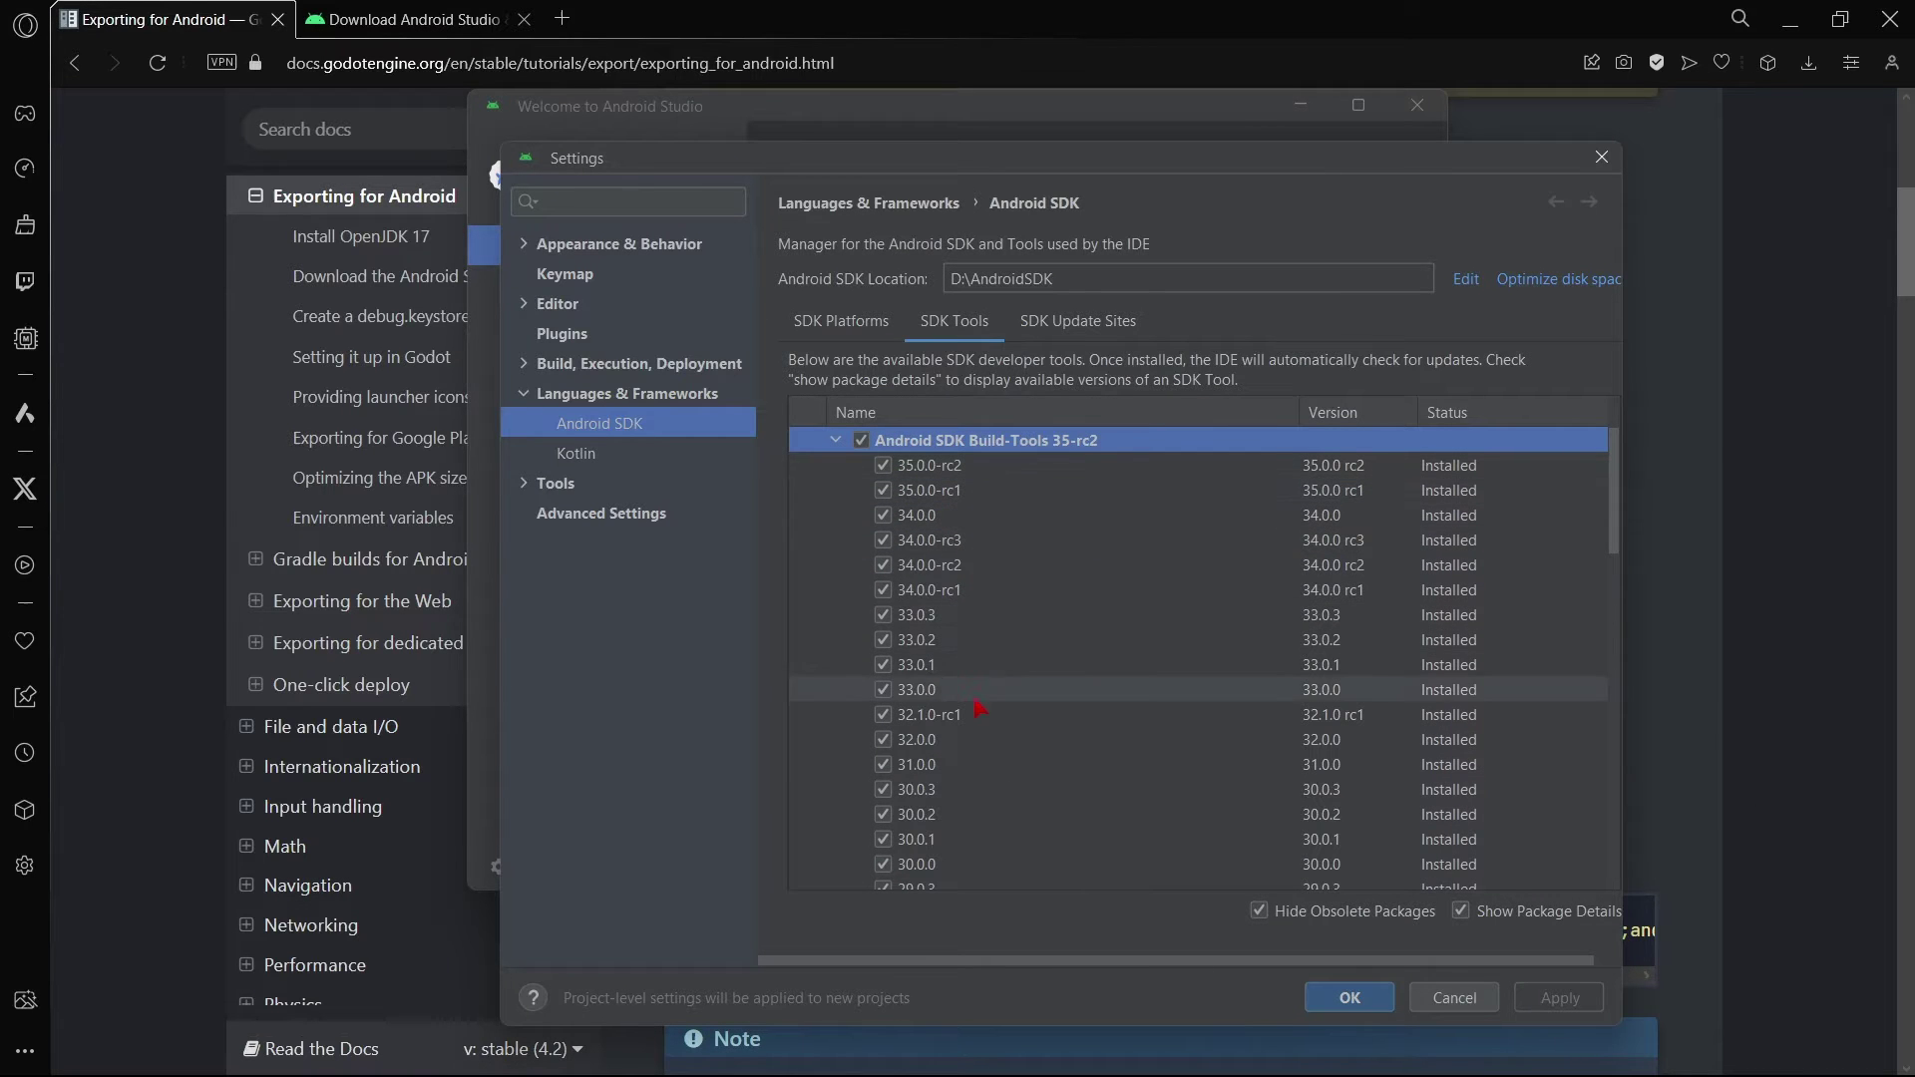
key("alt+Tab")
key("alt+Tab")
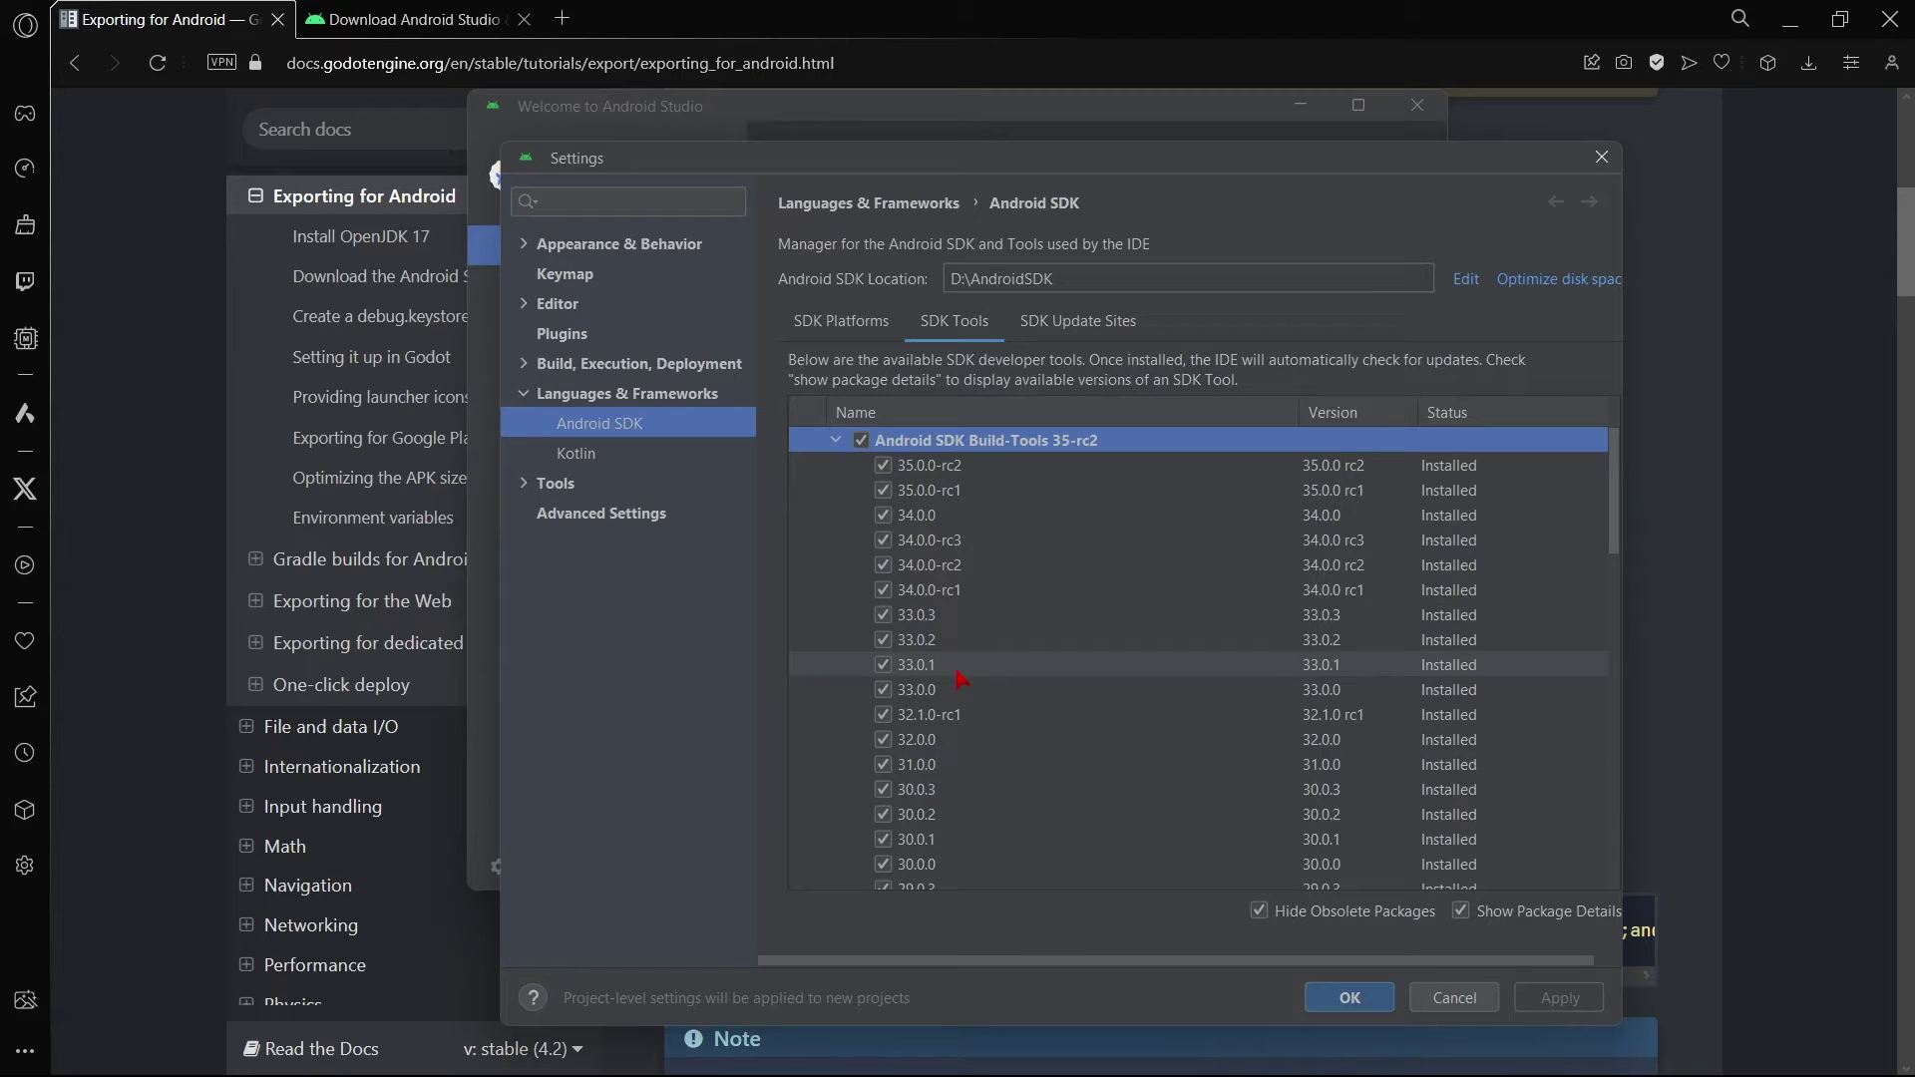
key("alt+Tab")
key("alt+Tab")
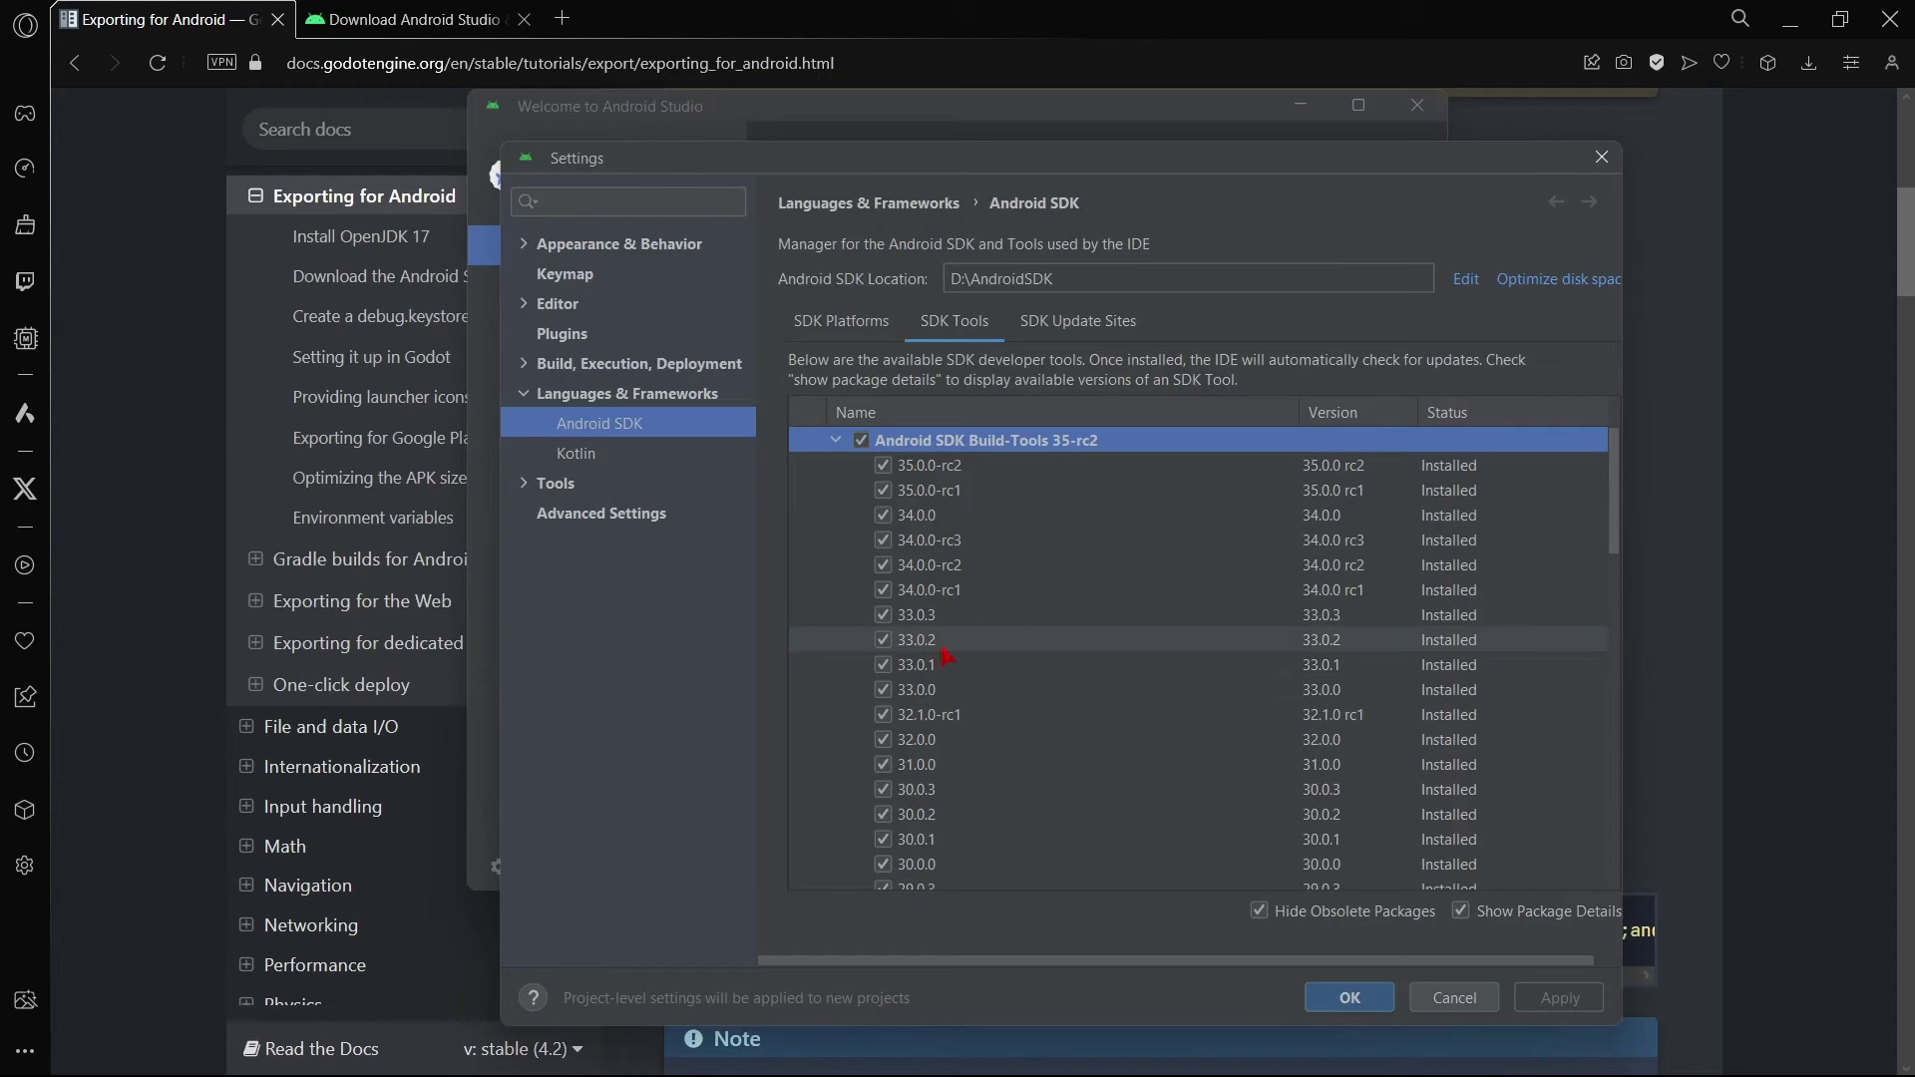
left_click(941, 644)
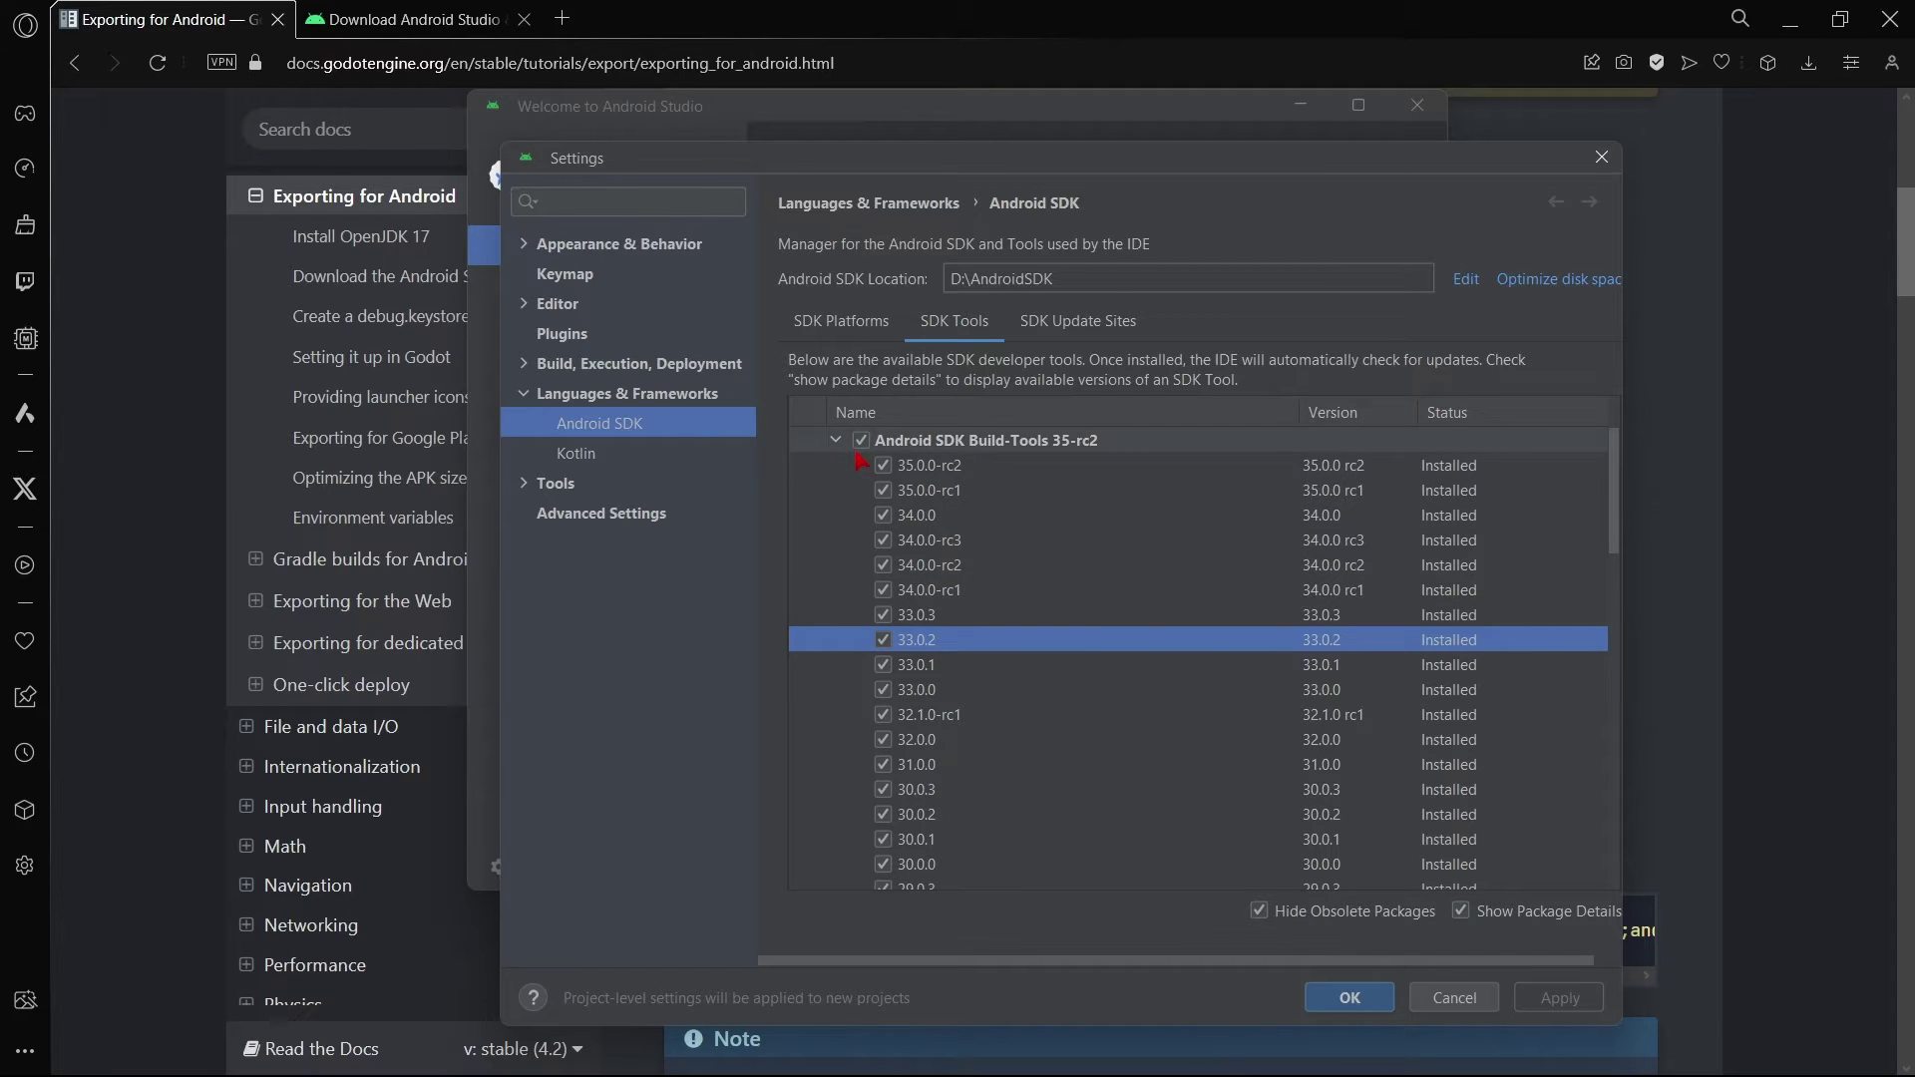
scroll(972, 574, "down", 5)
scroll(973, 574, "down", 5)
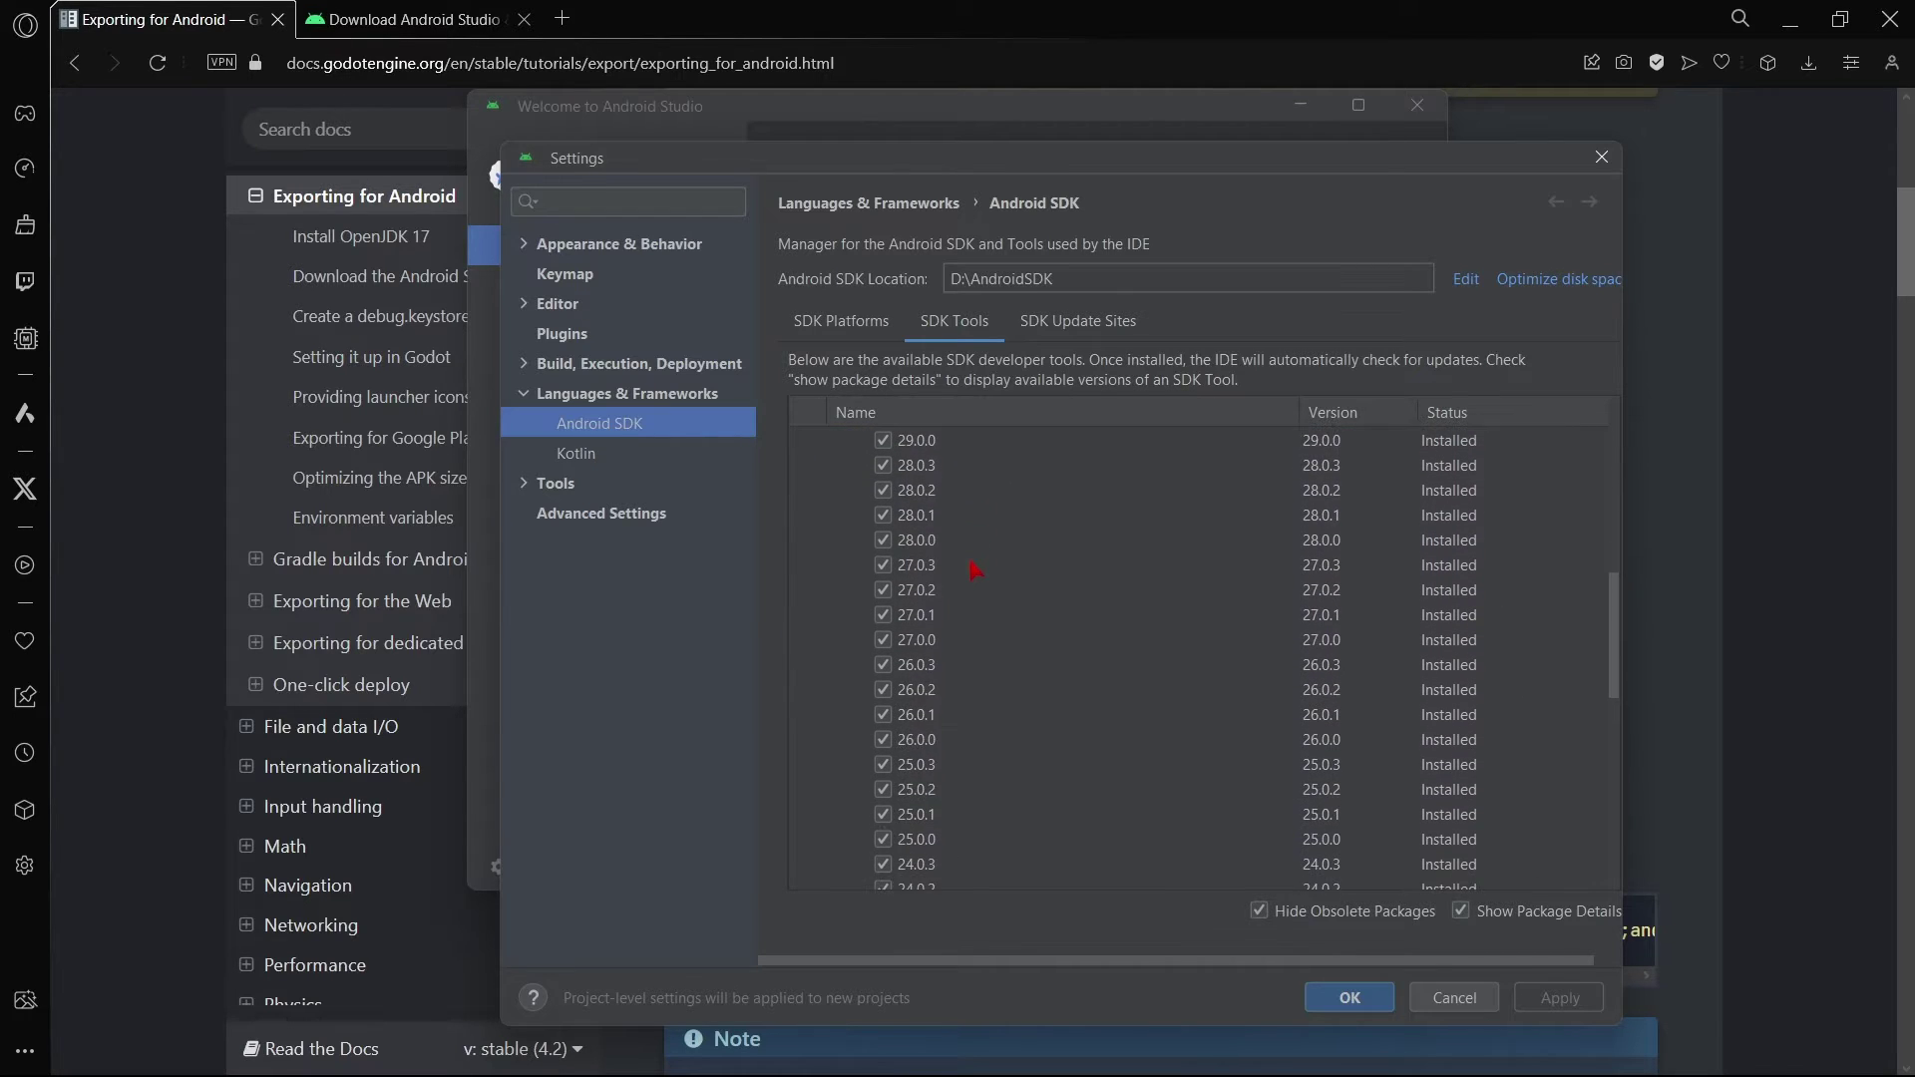
scroll(972, 566, "up", 5)
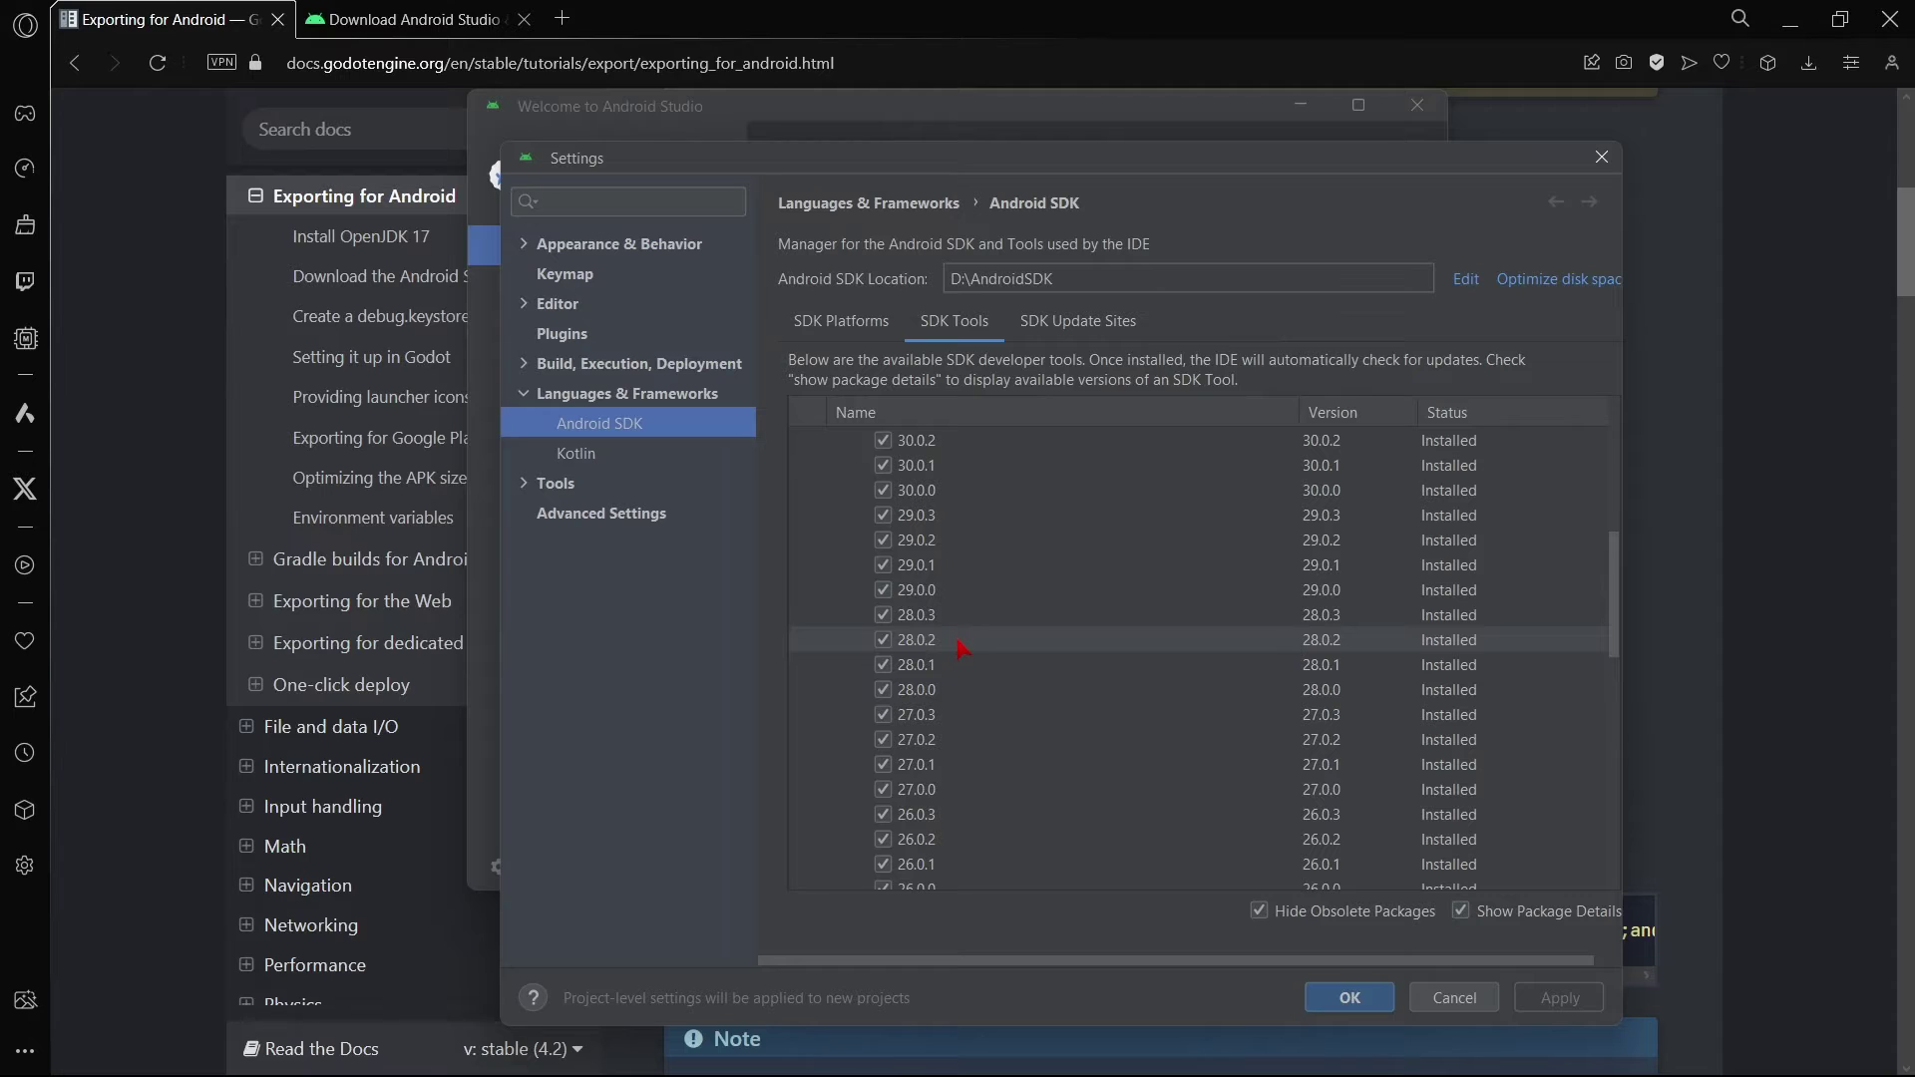
scroll(961, 643, "up", 5)
left_click(961, 639)
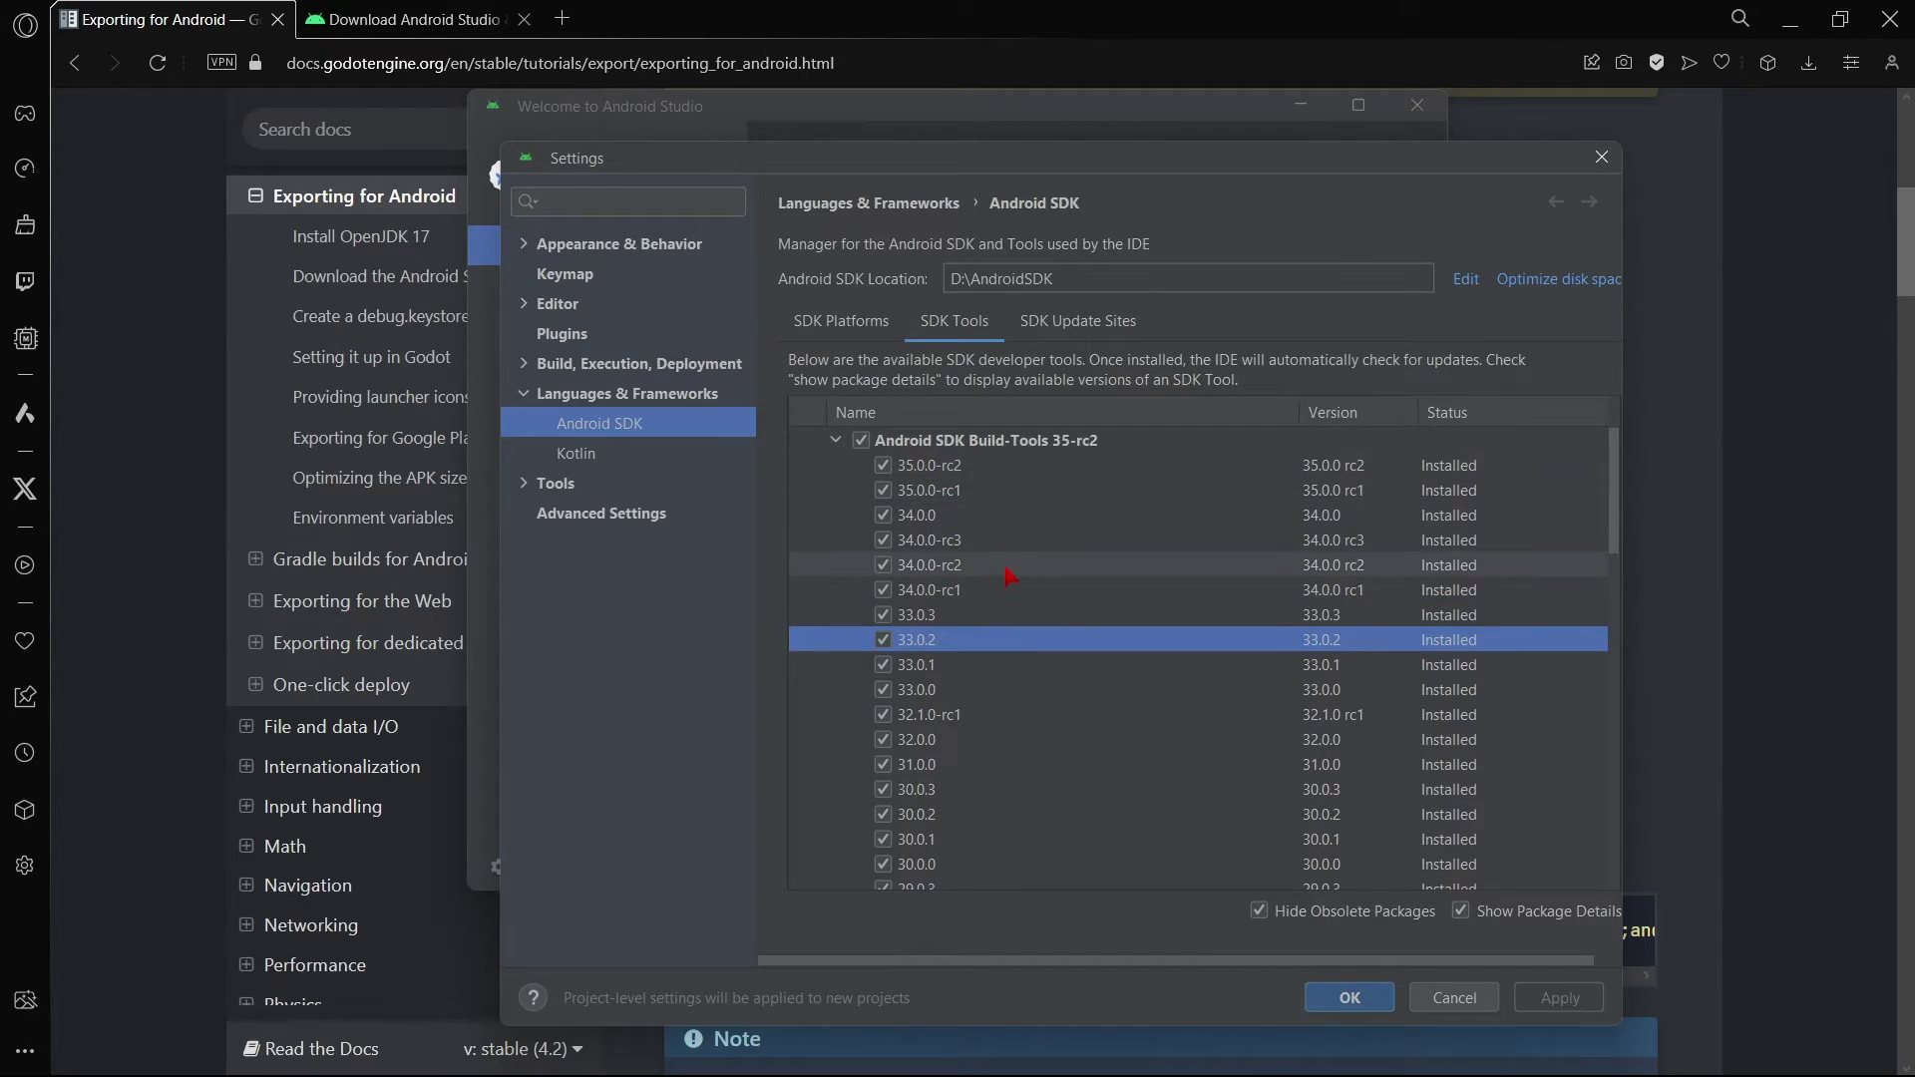
scroll(1009, 658, "down", 2)
scroll(1008, 577, "down", 1)
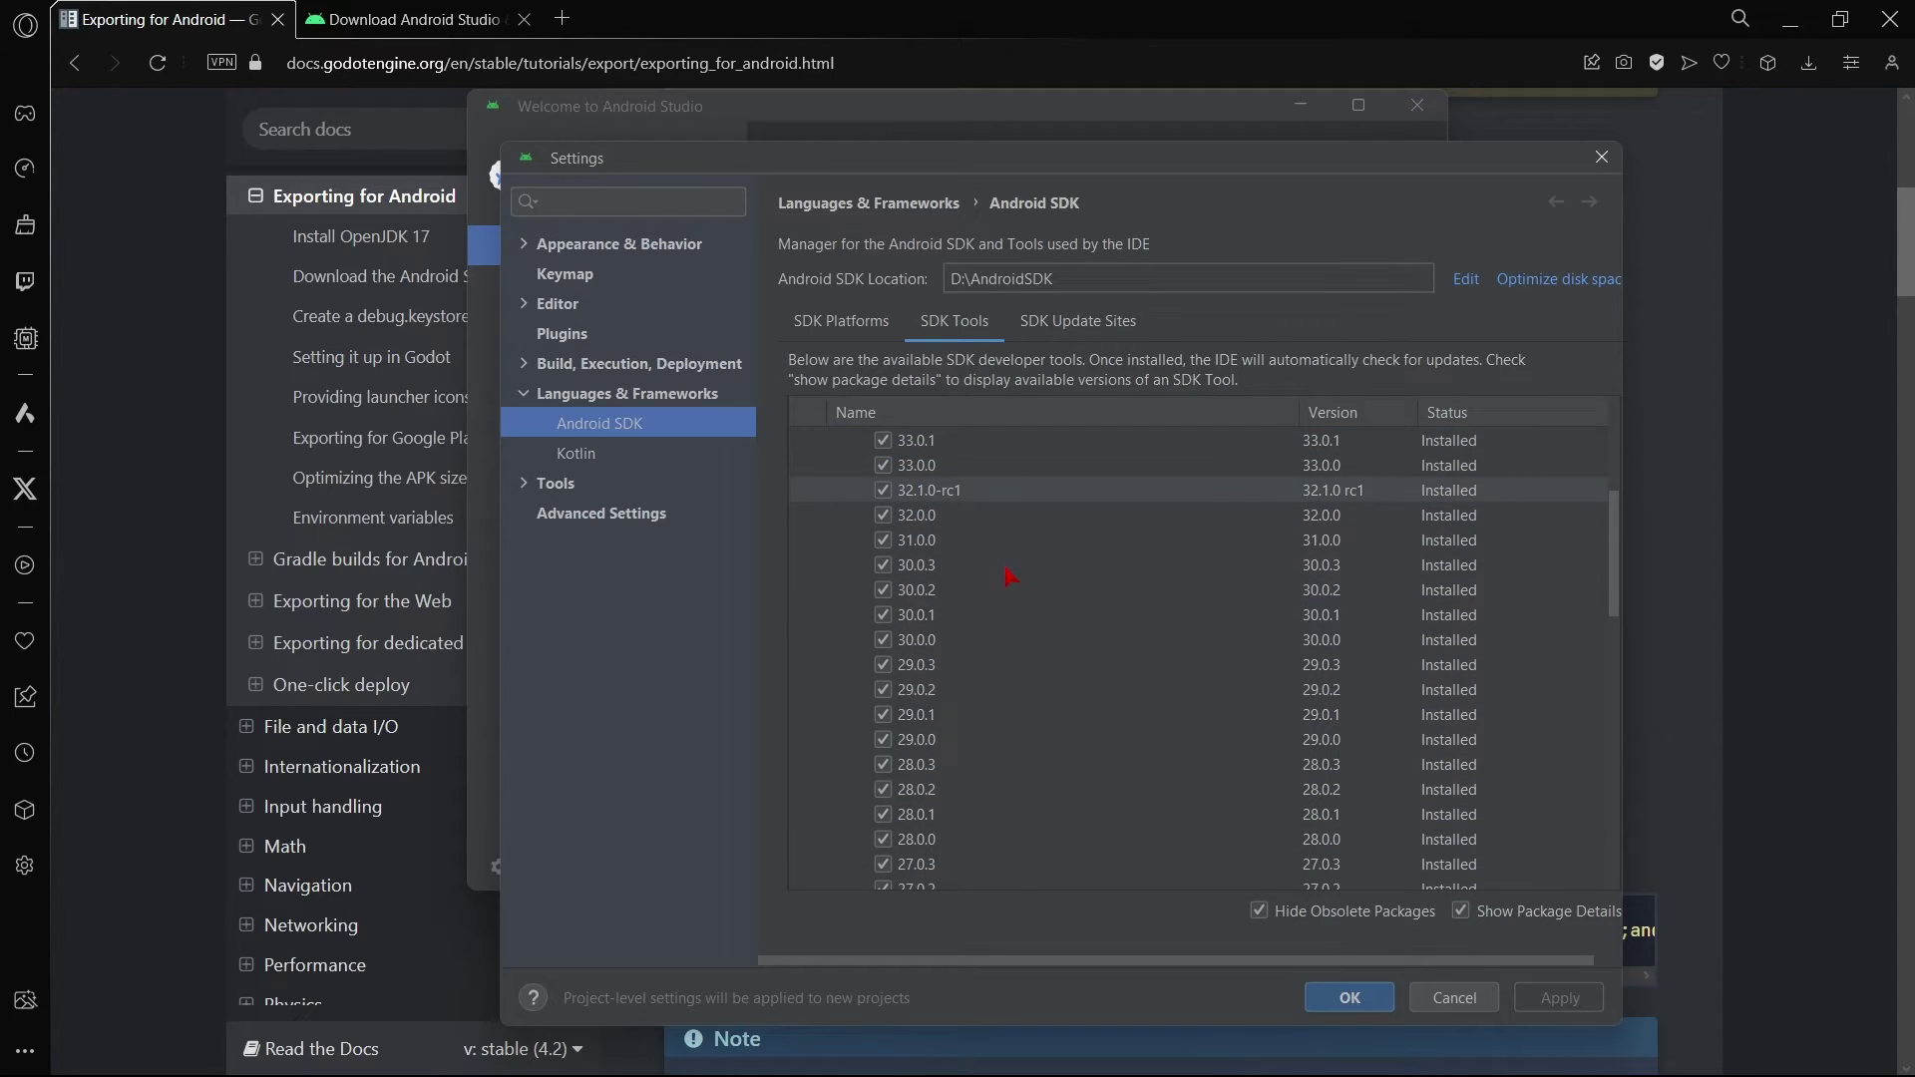
scroll(1054, 713, "up", 3)
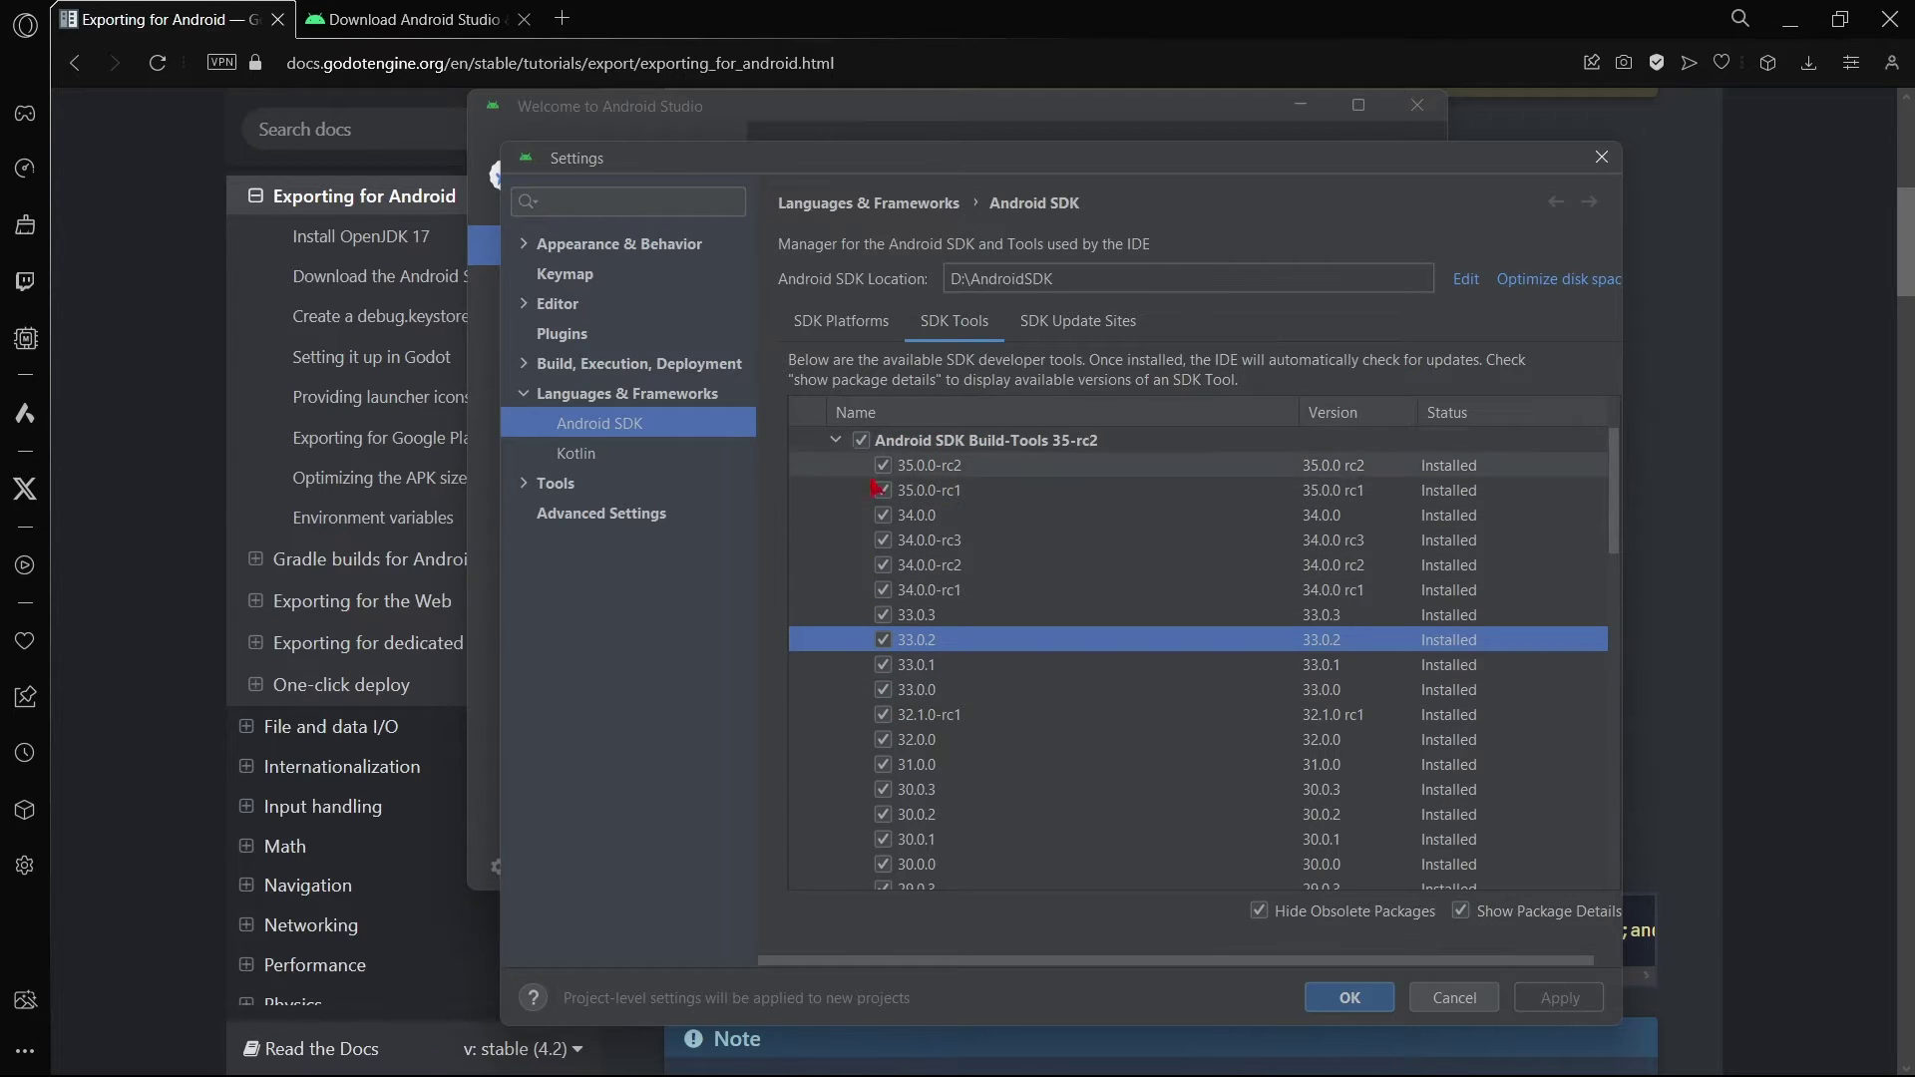
Step: Check SDK Platforms for Android 13 (API 33) against the docs' requirements
mouse_move(679, 1060)
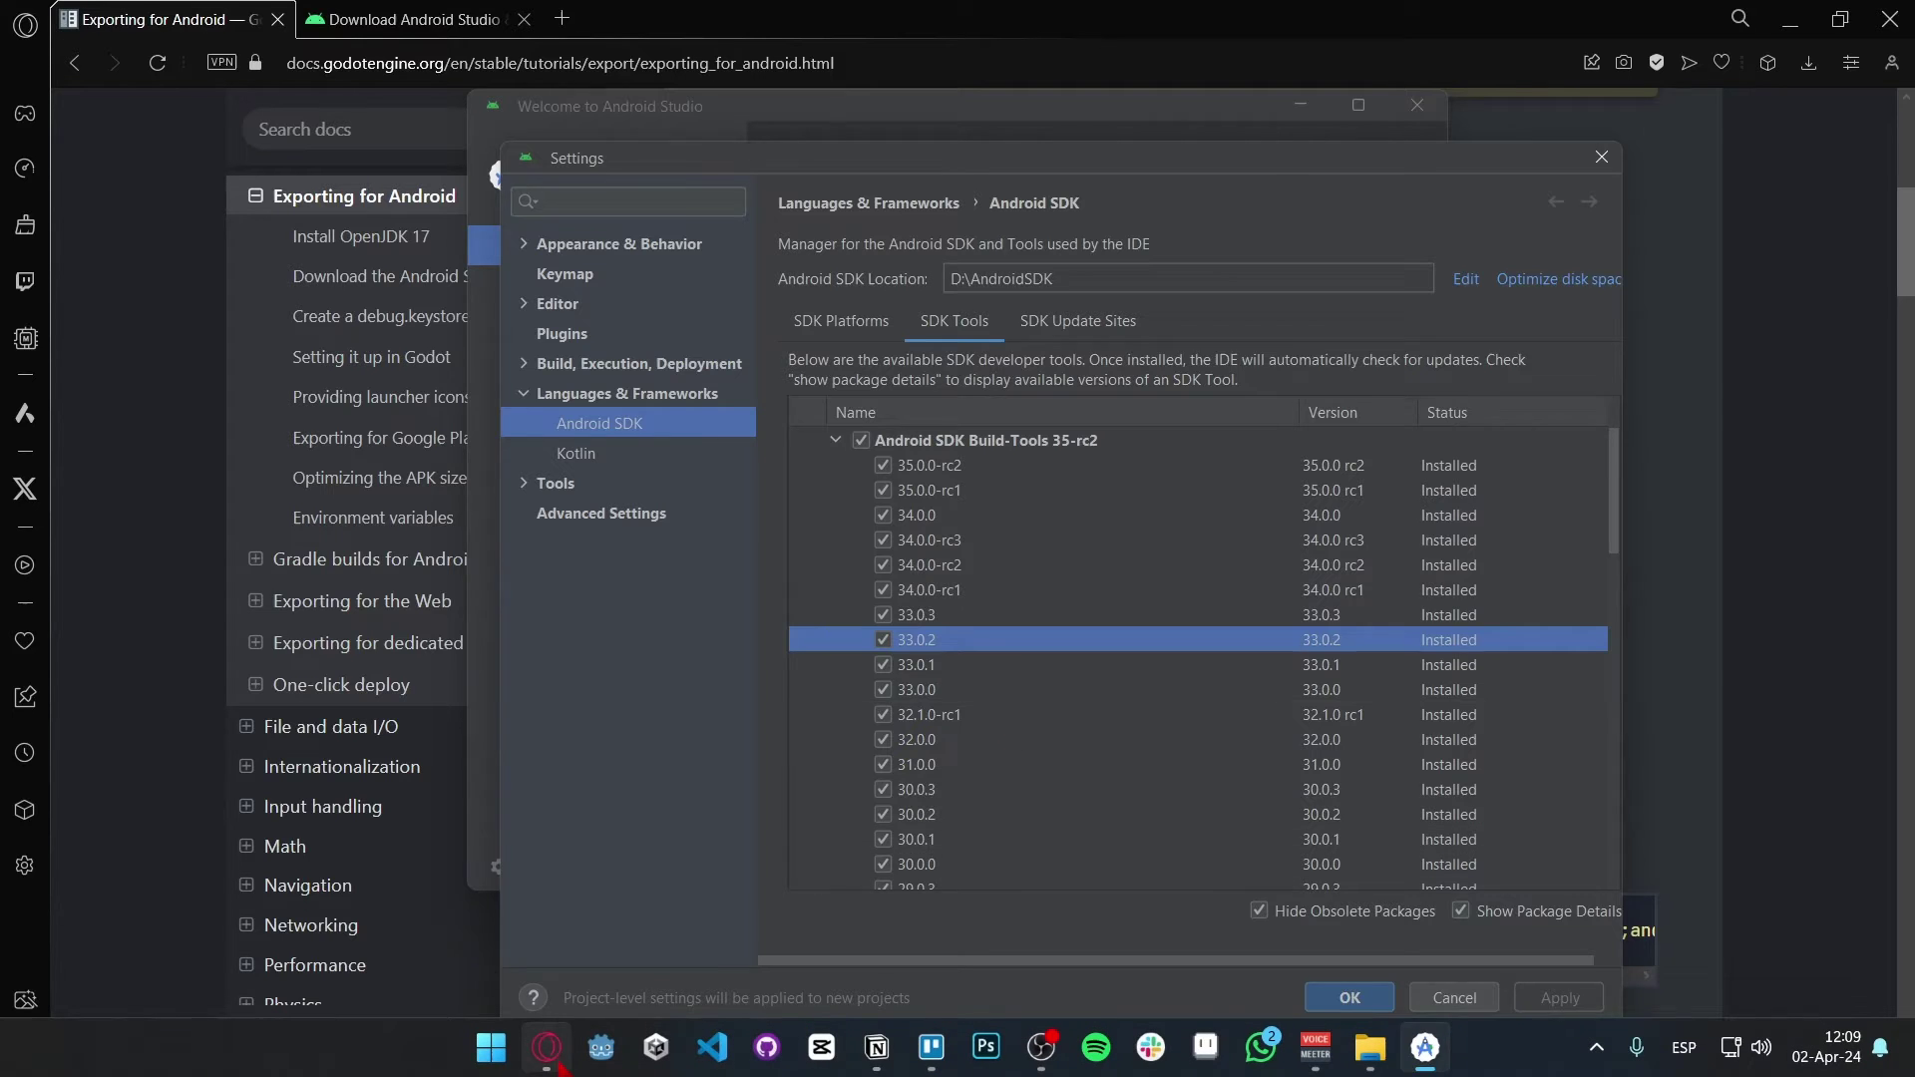
left_click(547, 1048)
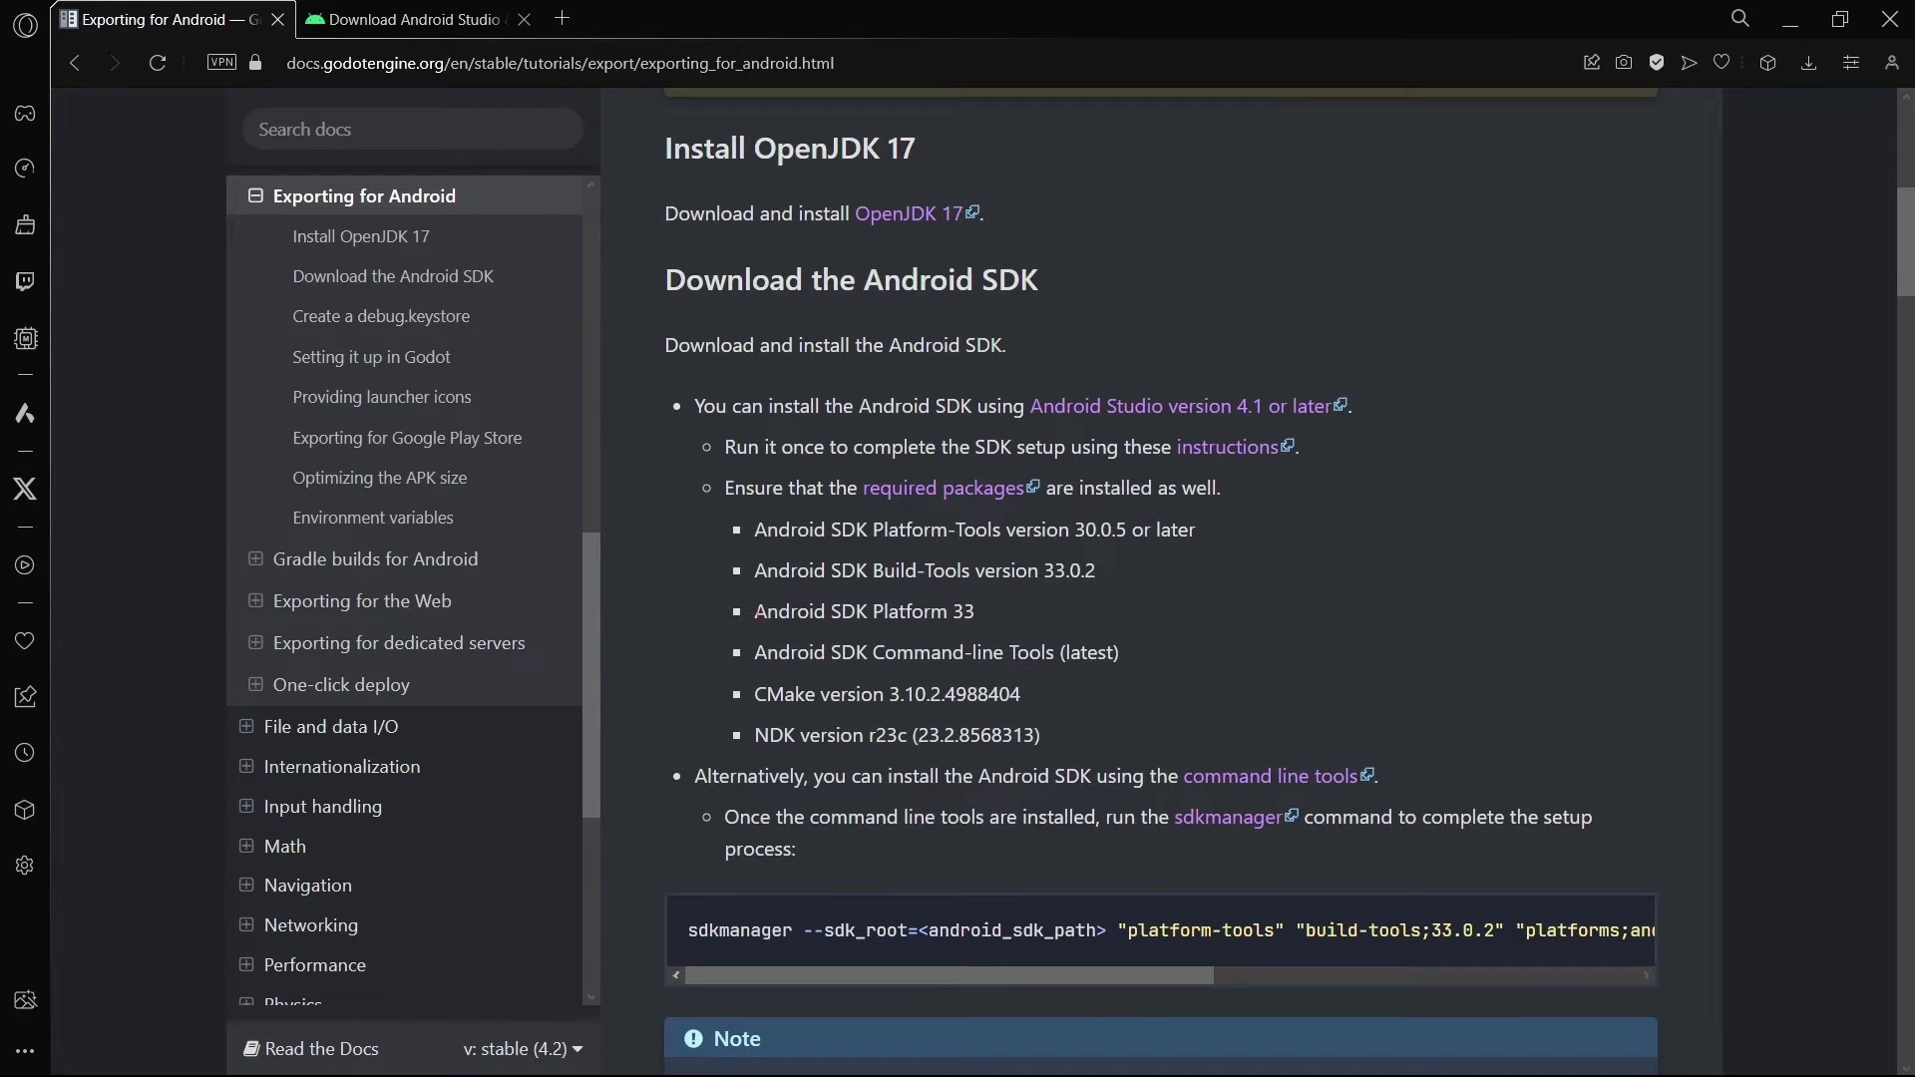
key("alt+Tab")
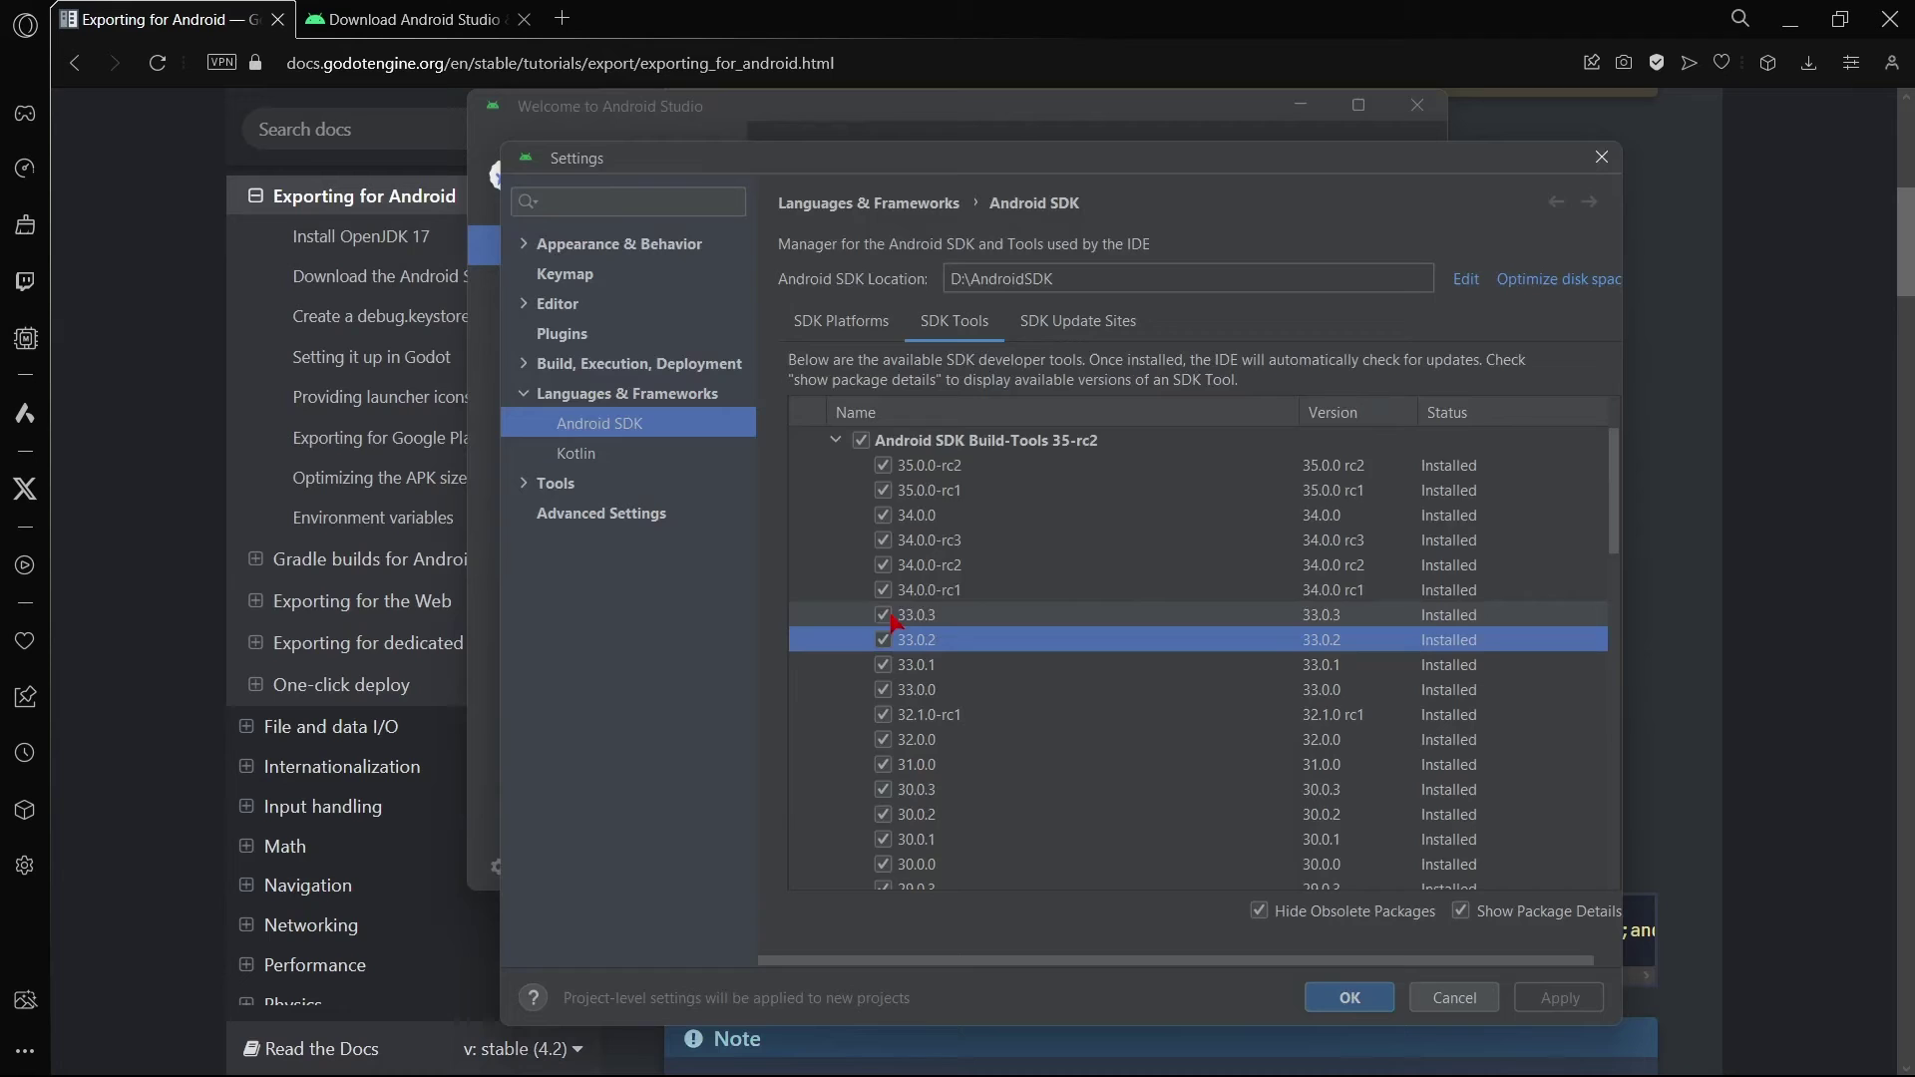
left_click(828, 320)
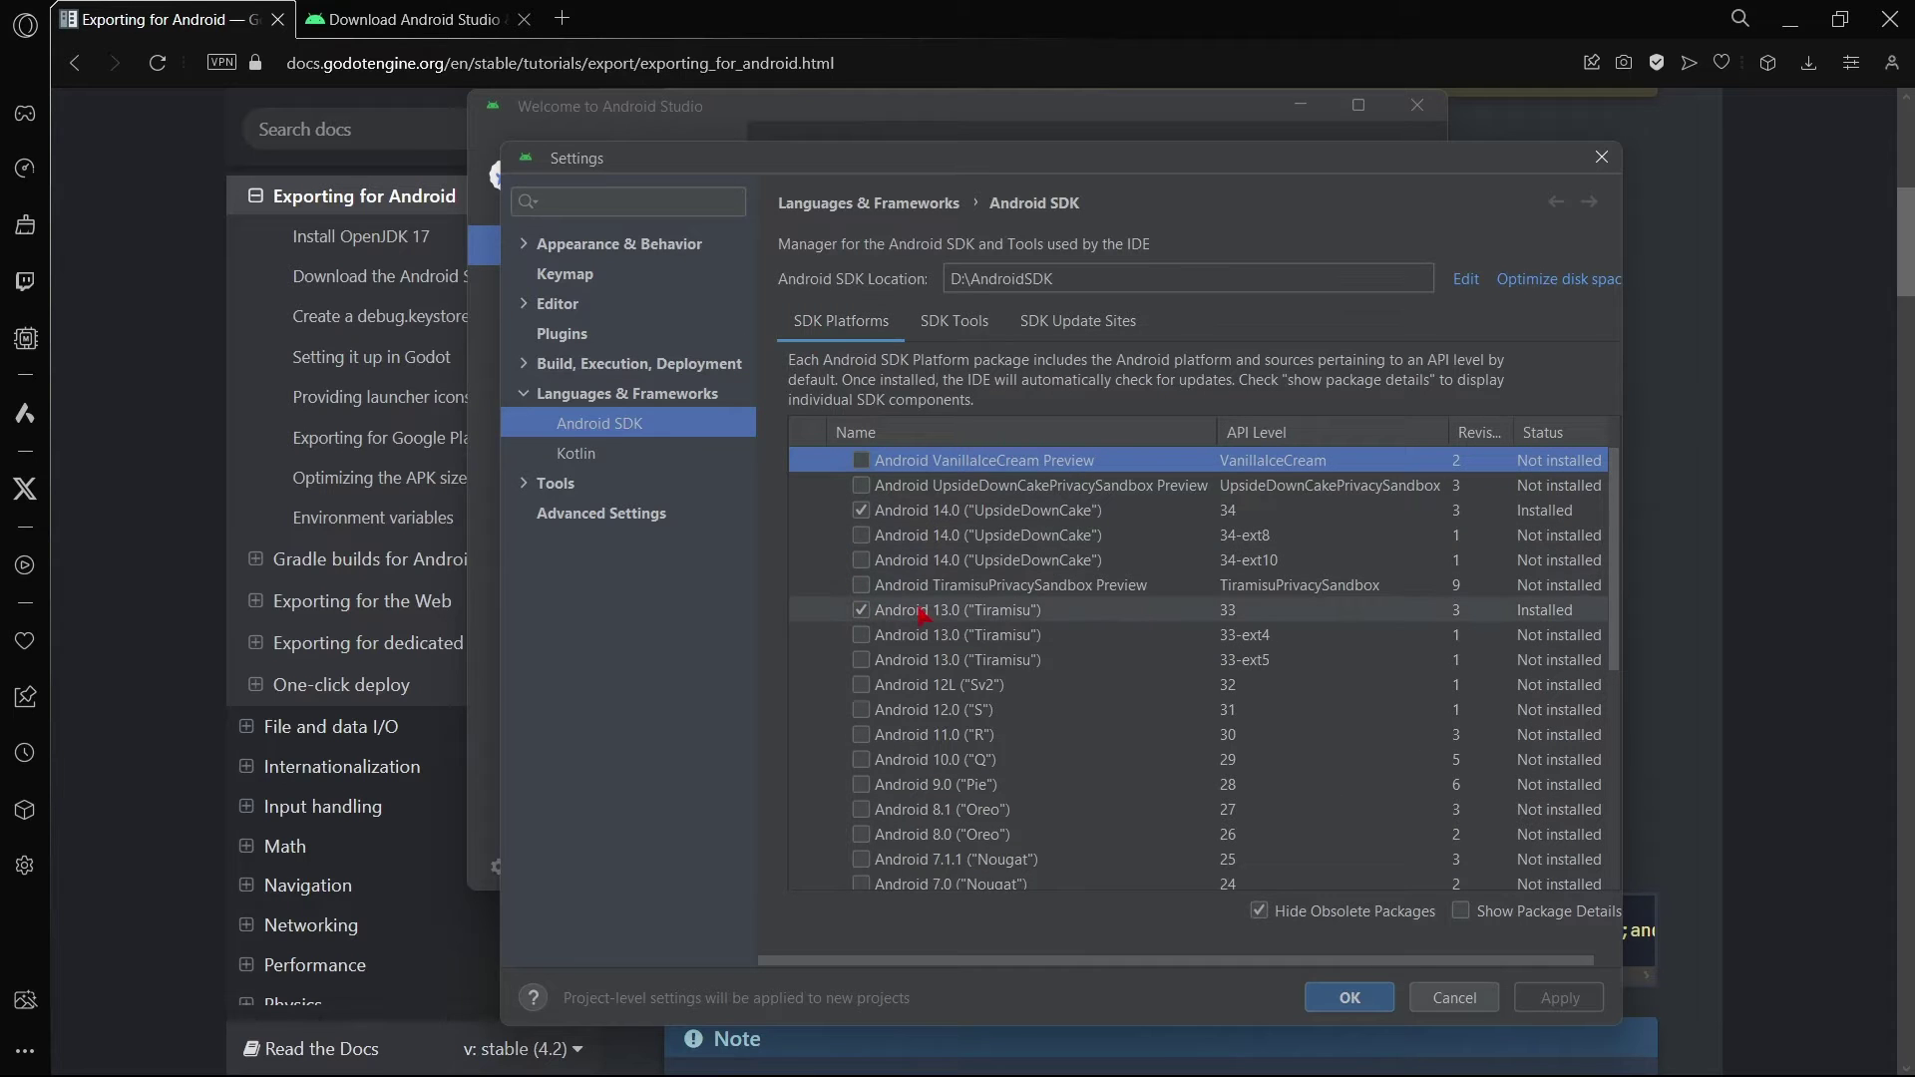
key("alt+Tab")
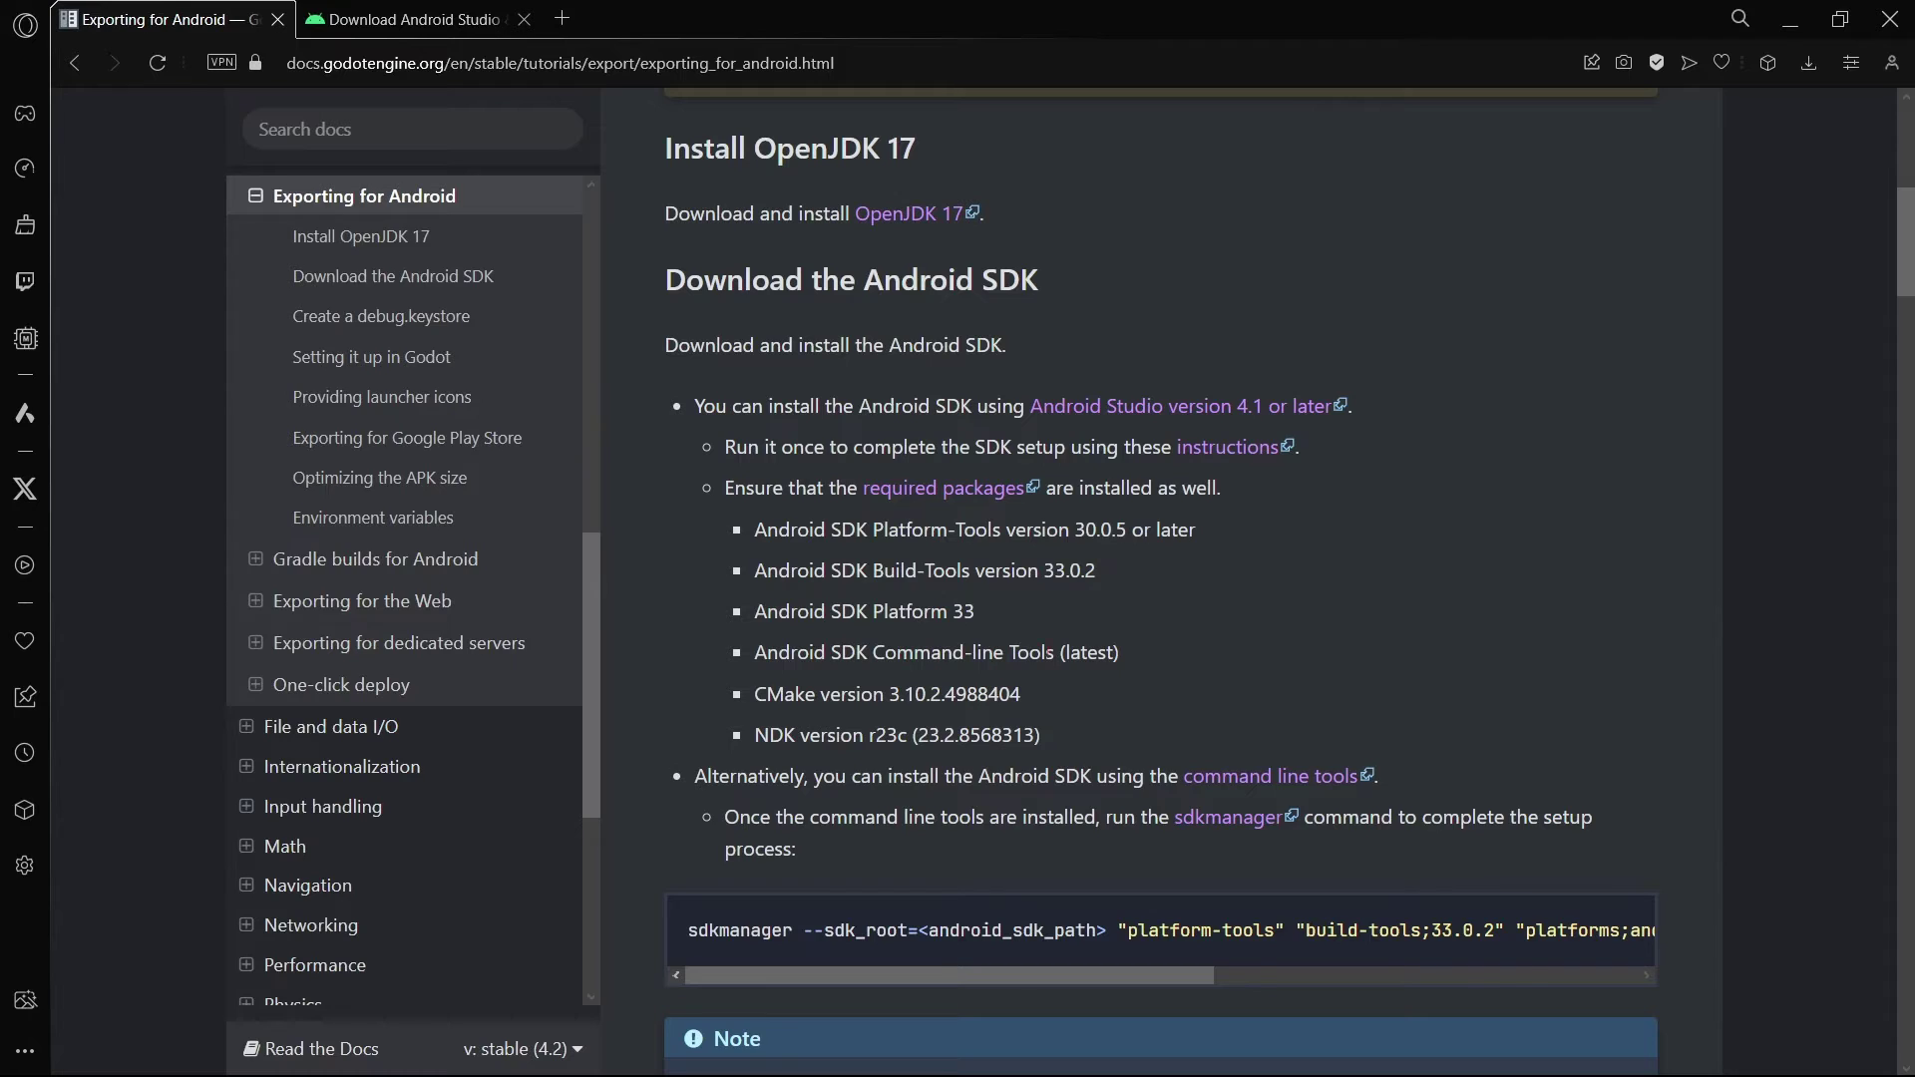
key("alt+Tab")
Step: Verify the installed CMake 3.10.2 in SDK Tools against the docs
left_click(955, 320)
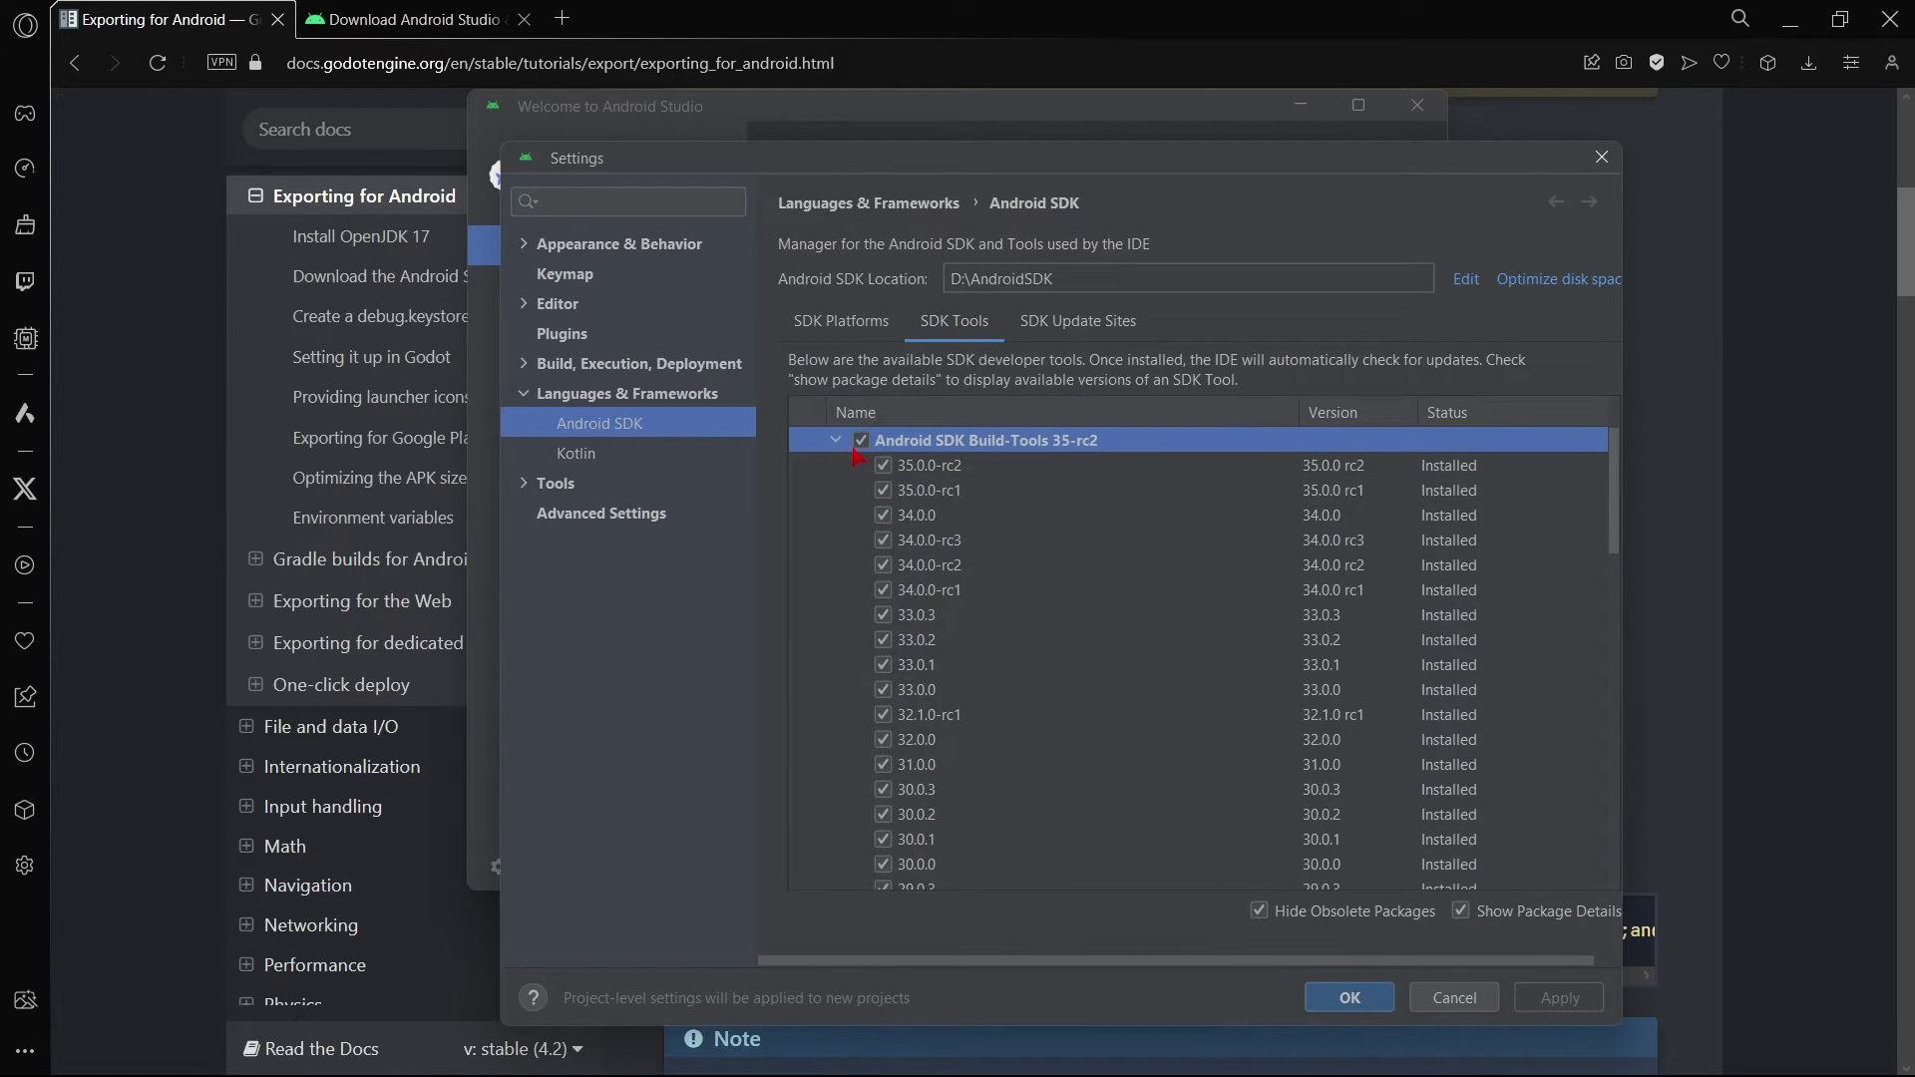
left_click(838, 442)
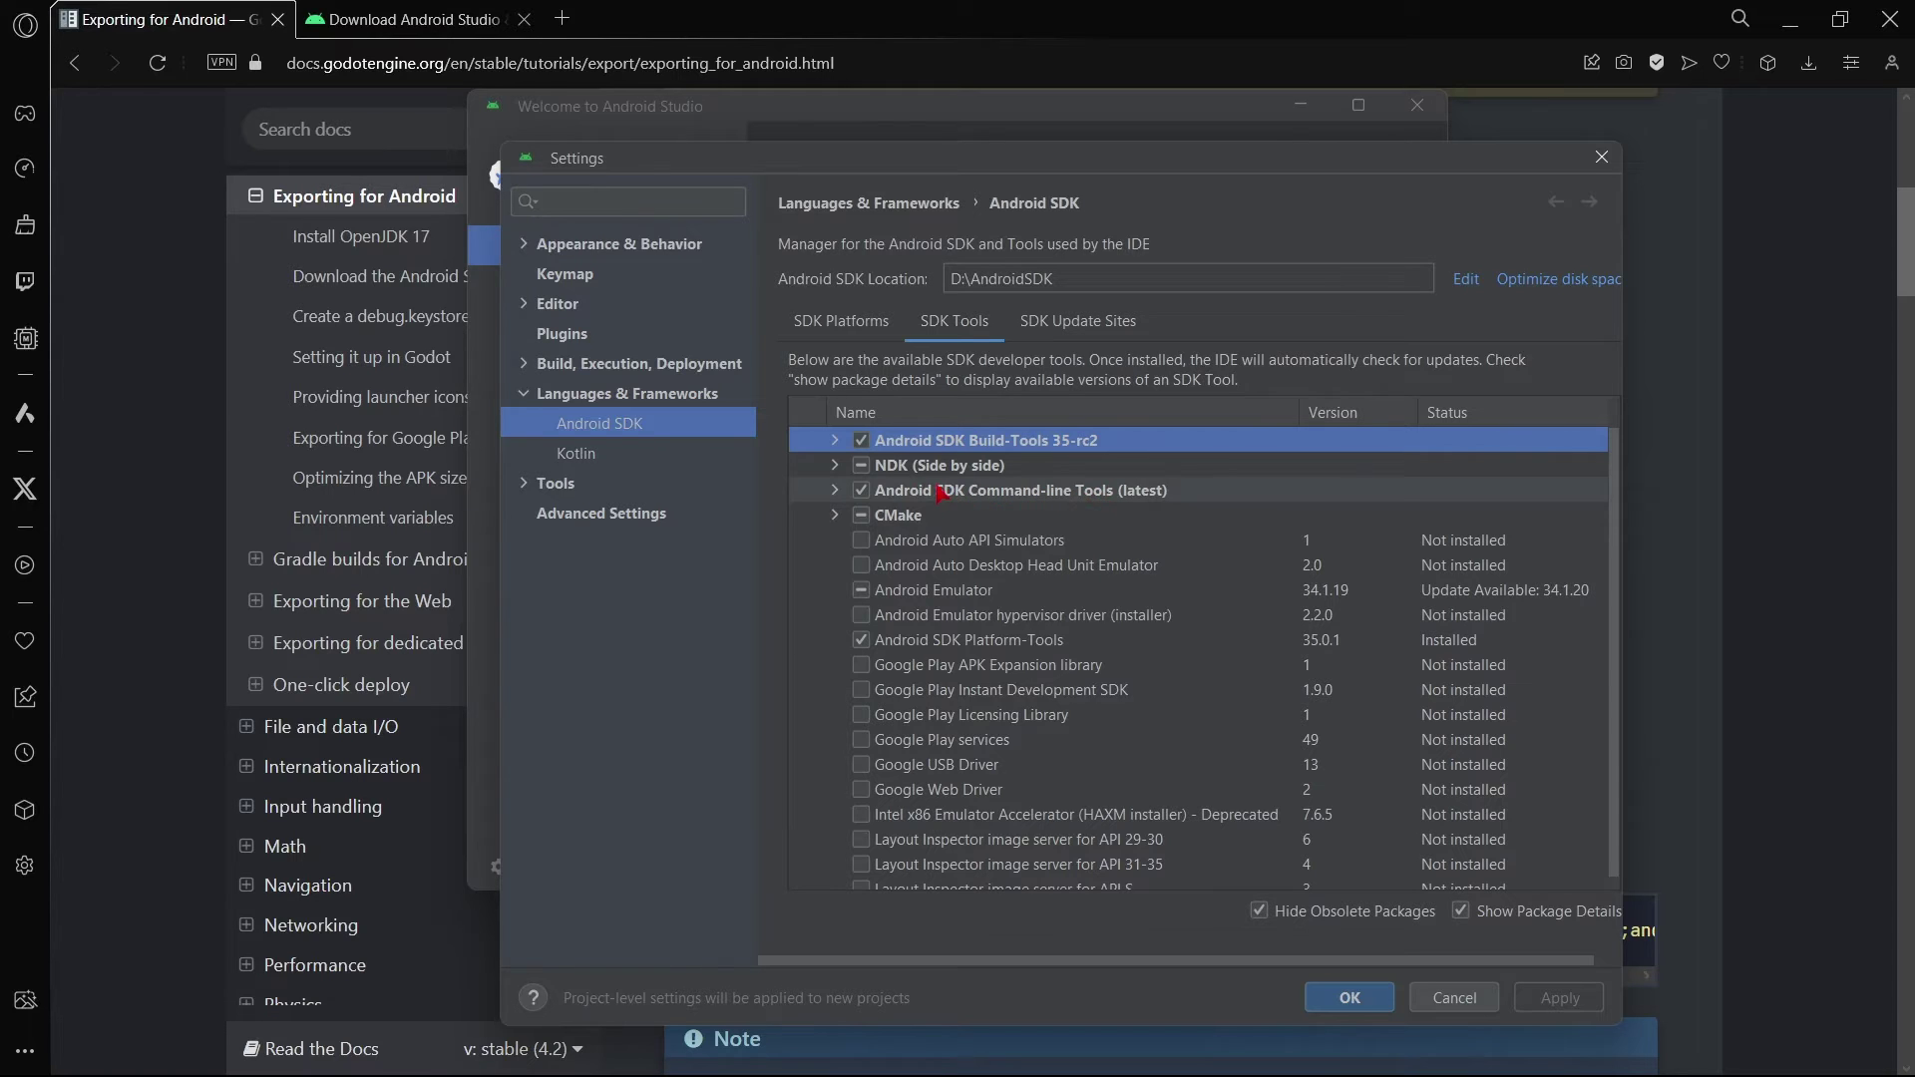
key("alt+Tab")
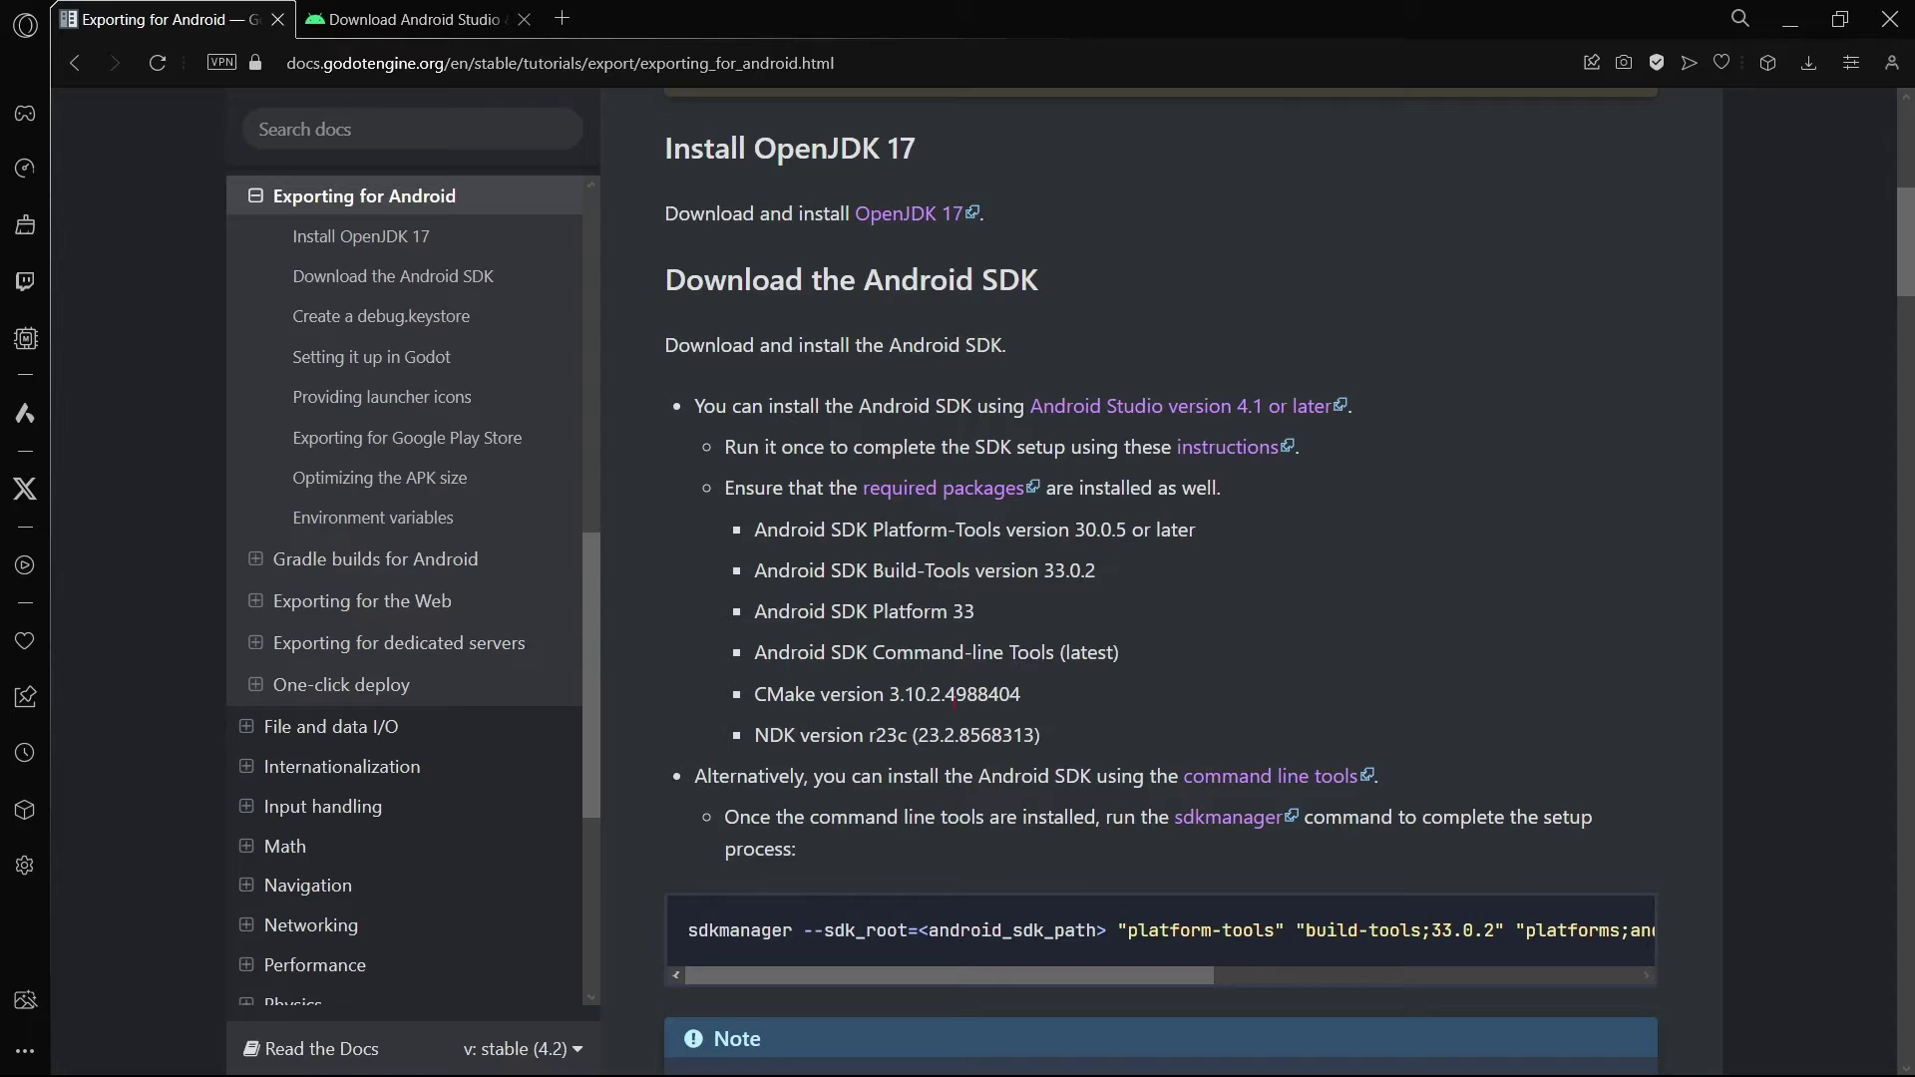
key("alt+Tab")
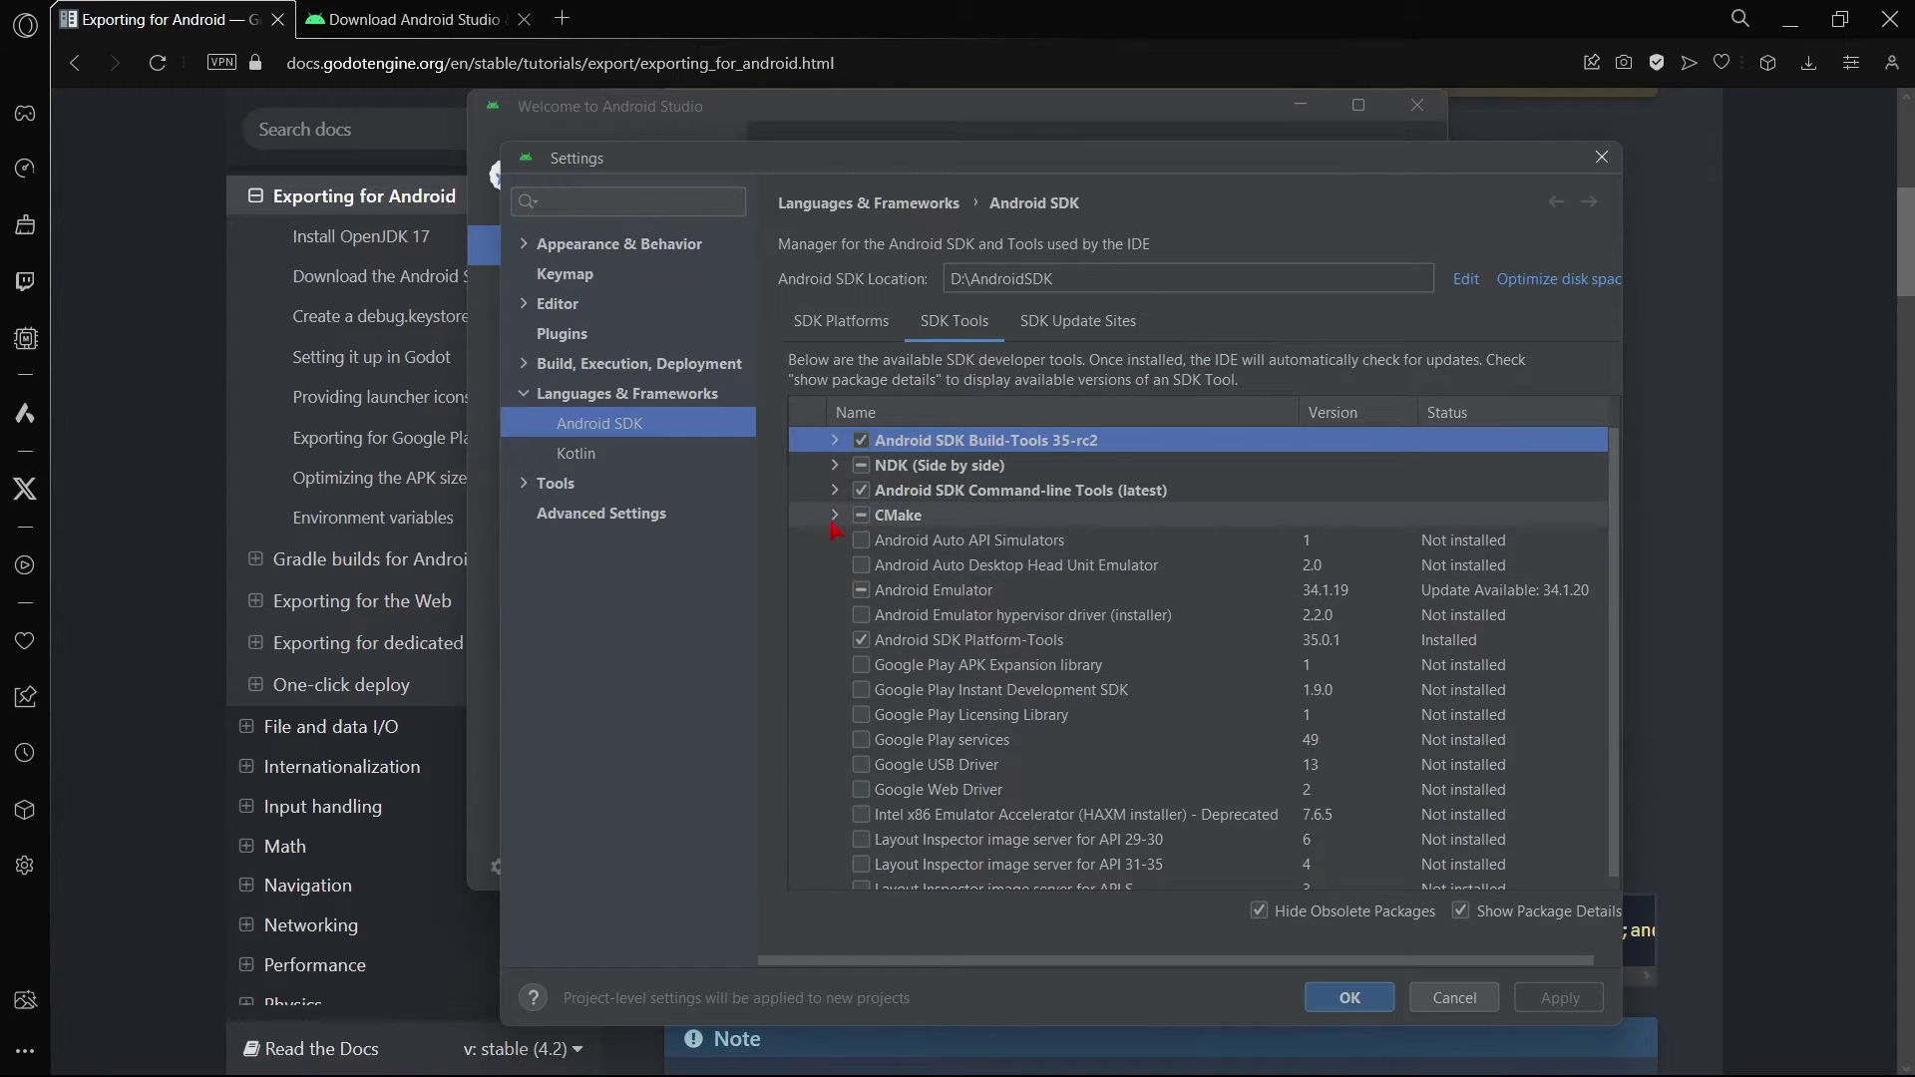
left_click(834, 516)
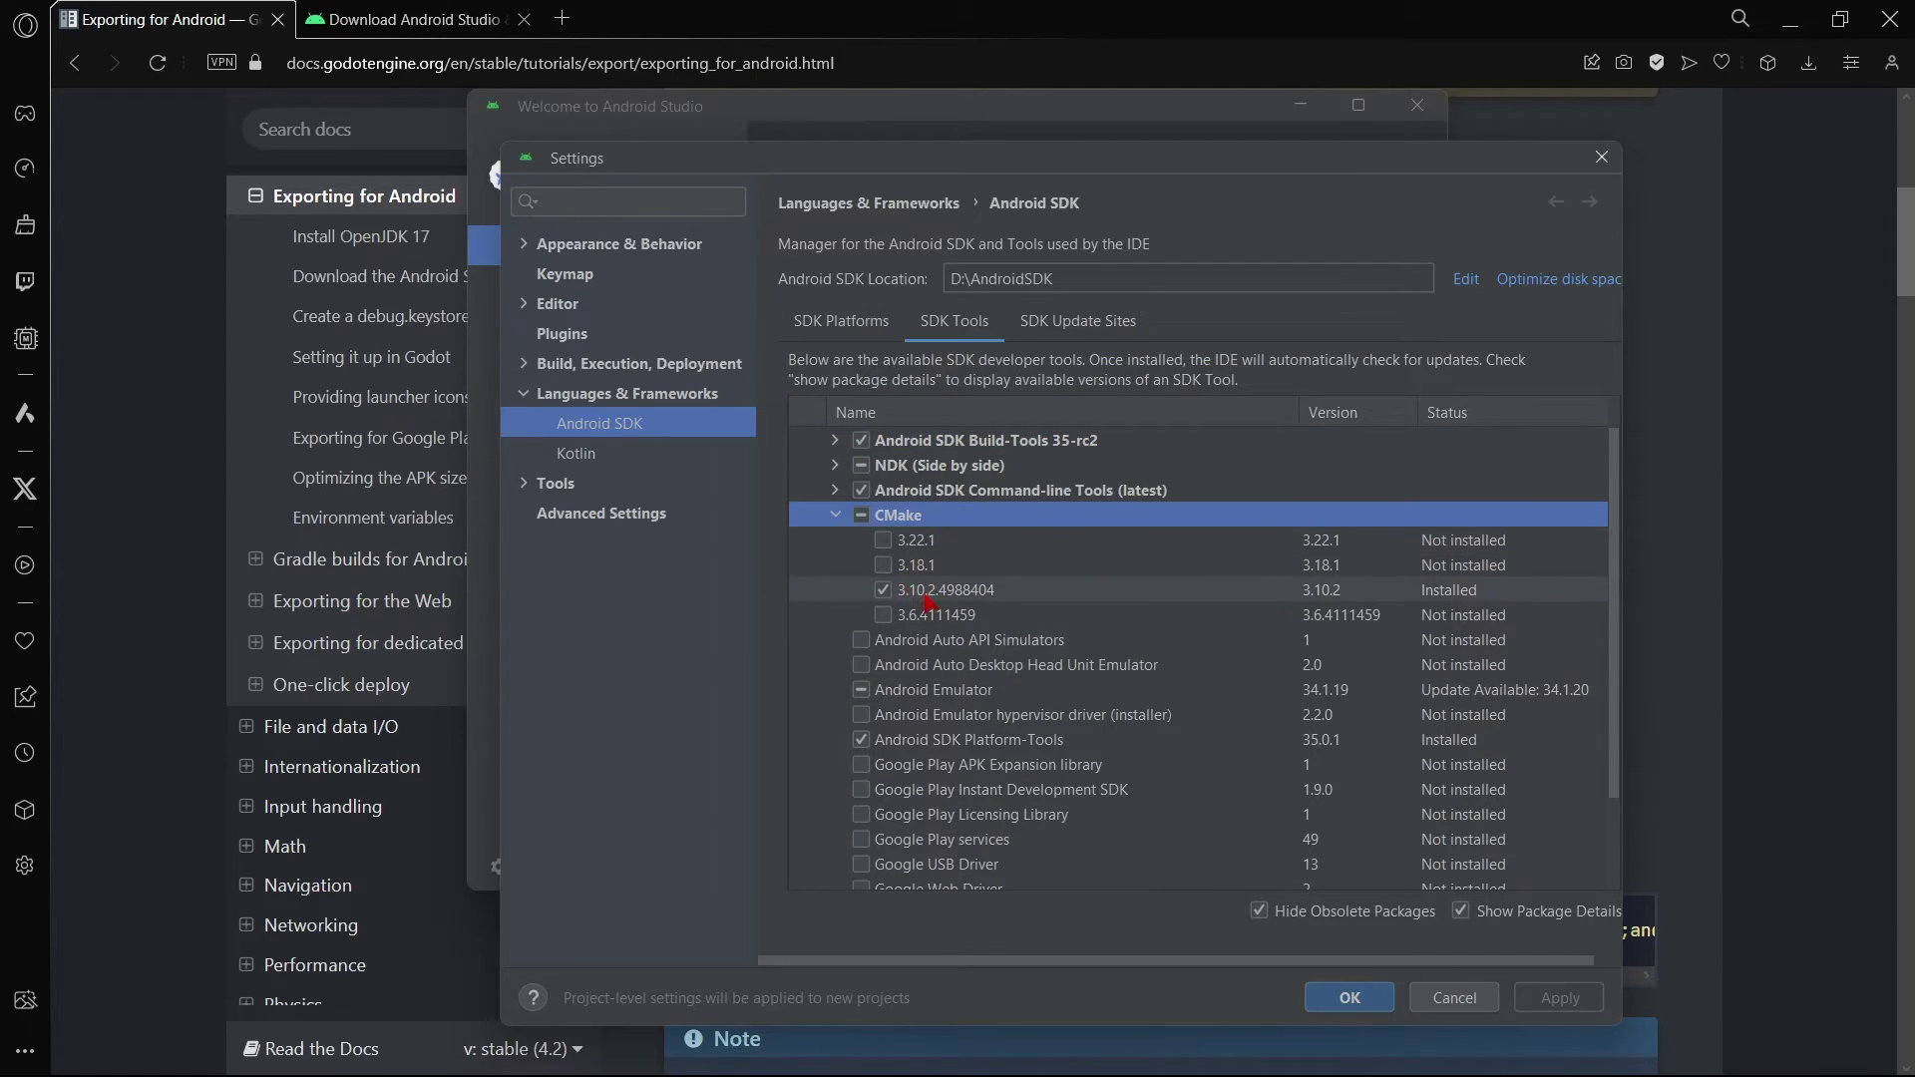
key("alt+Tab")
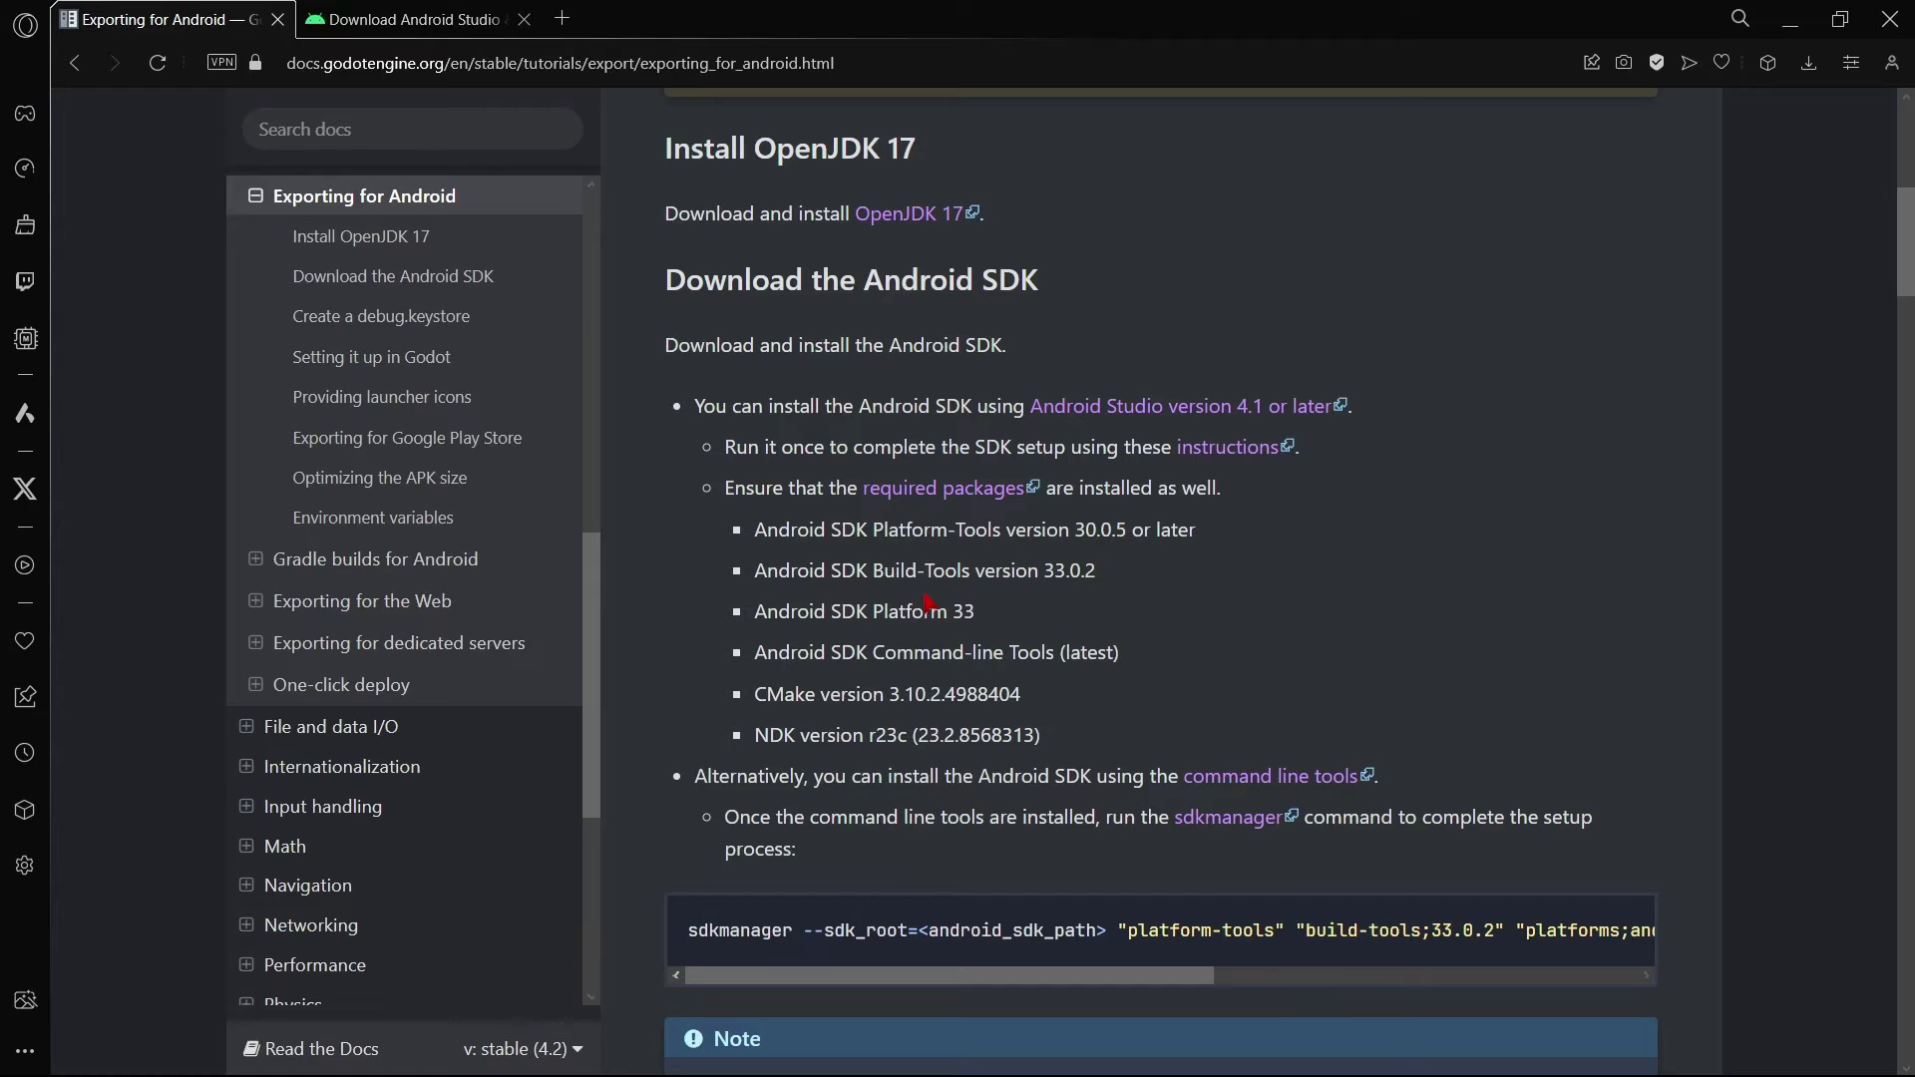
key("alt+Tab")
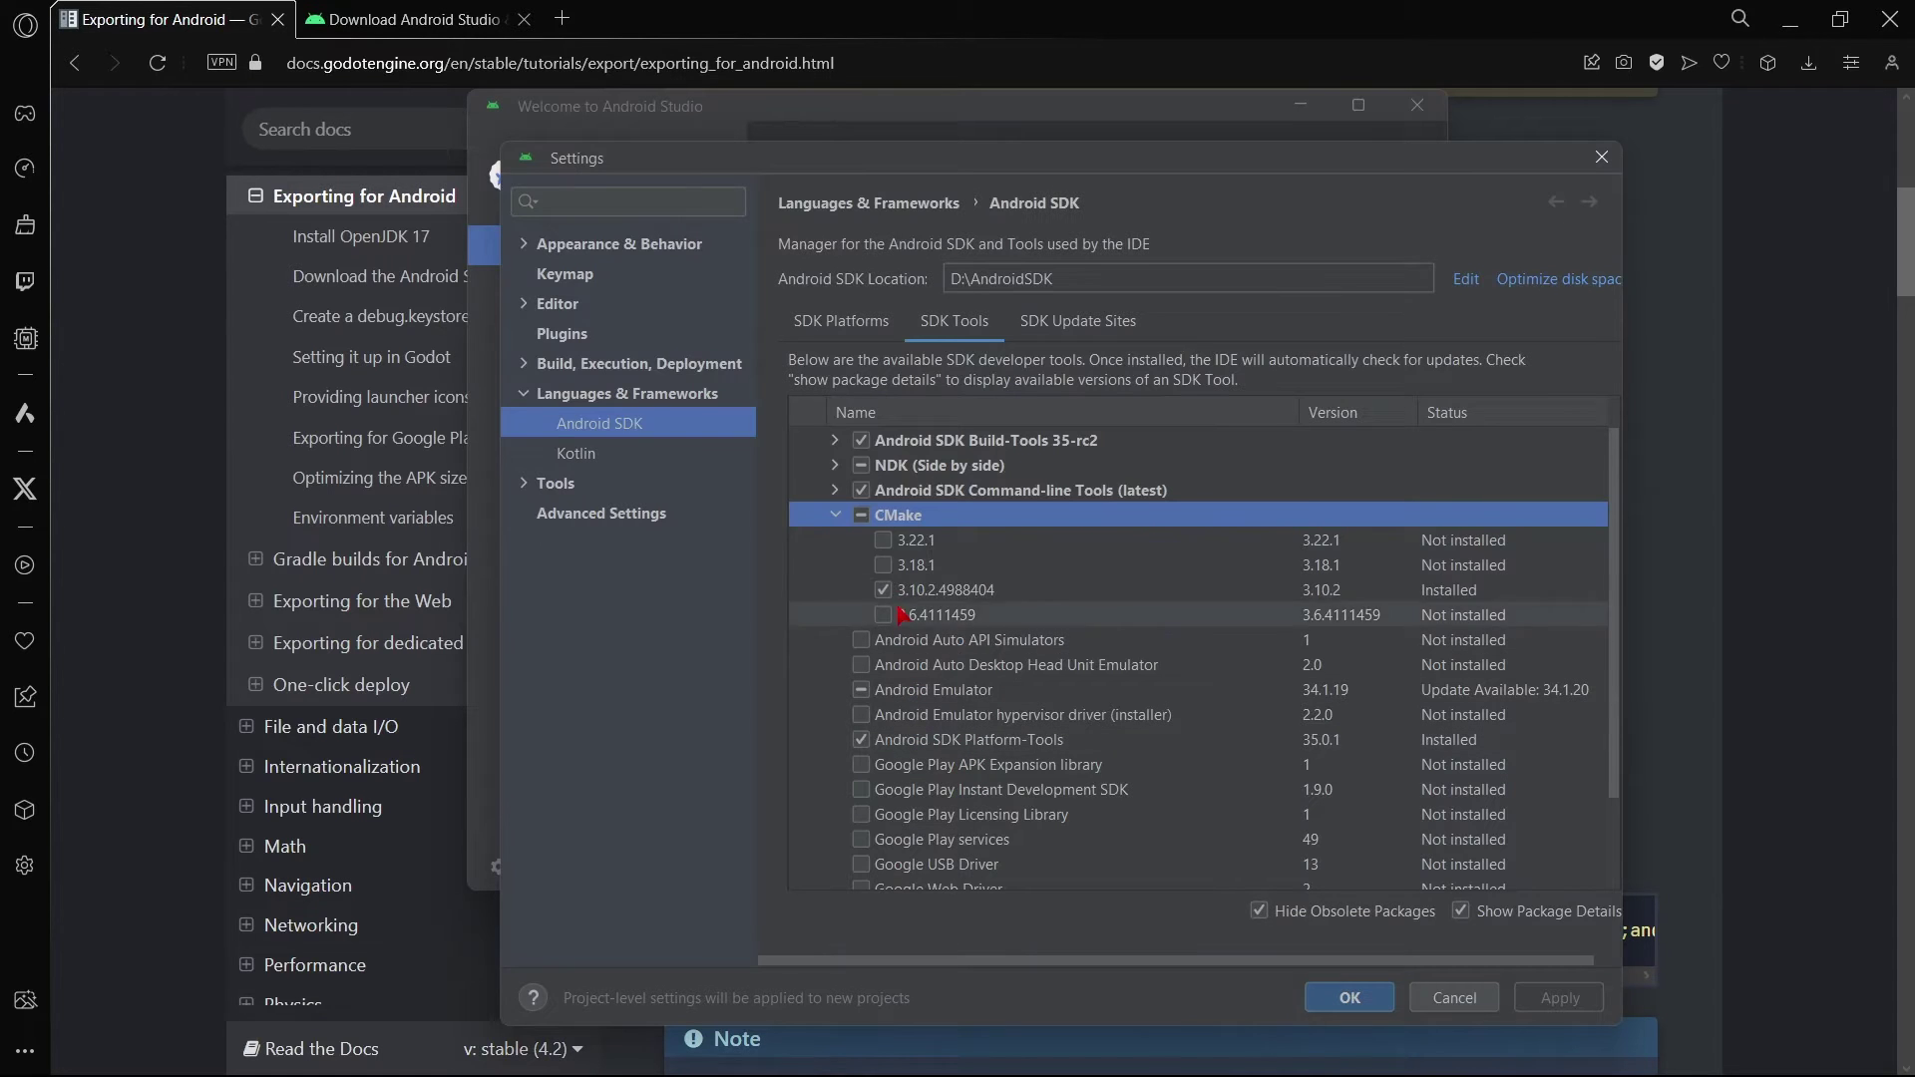
left_click(835, 516)
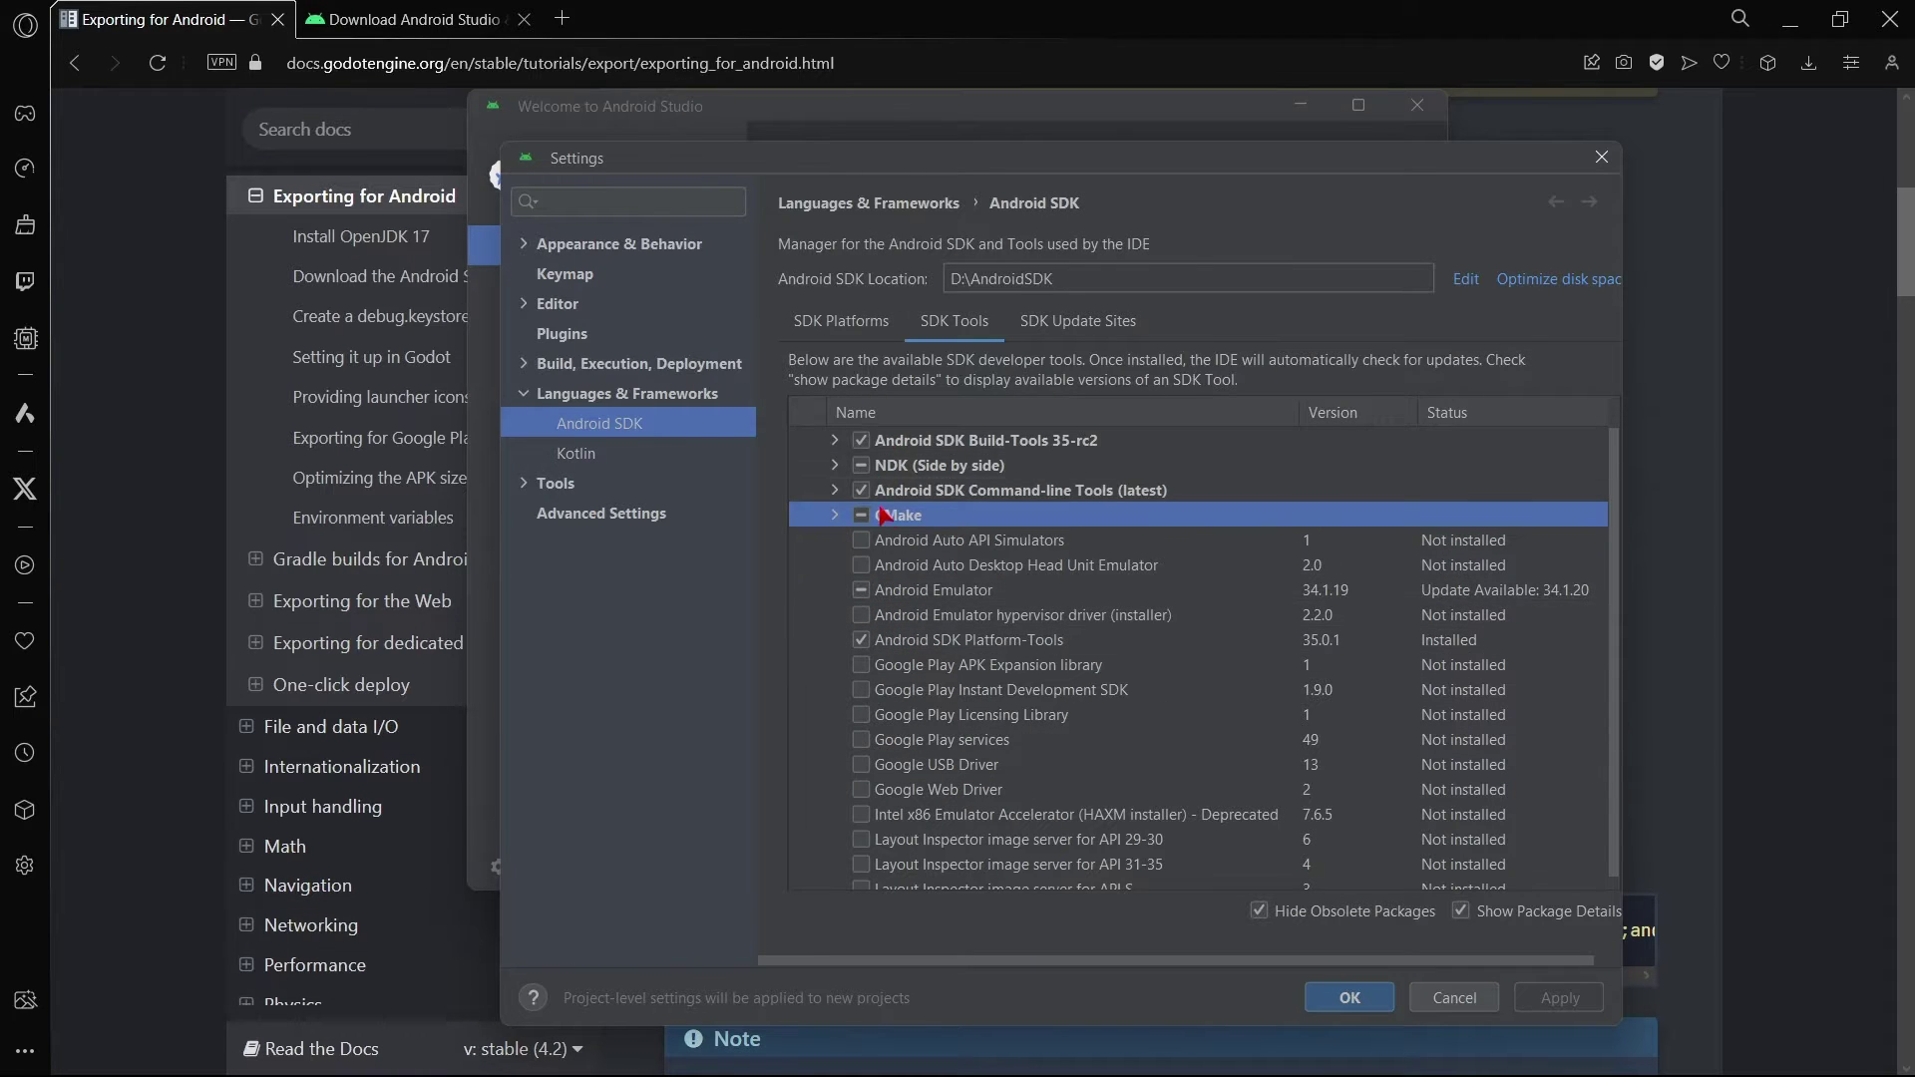
Step: Confirm NDK 23.2.8568313 is installed as the docs require, then close settings with OK
double_click(886, 466)
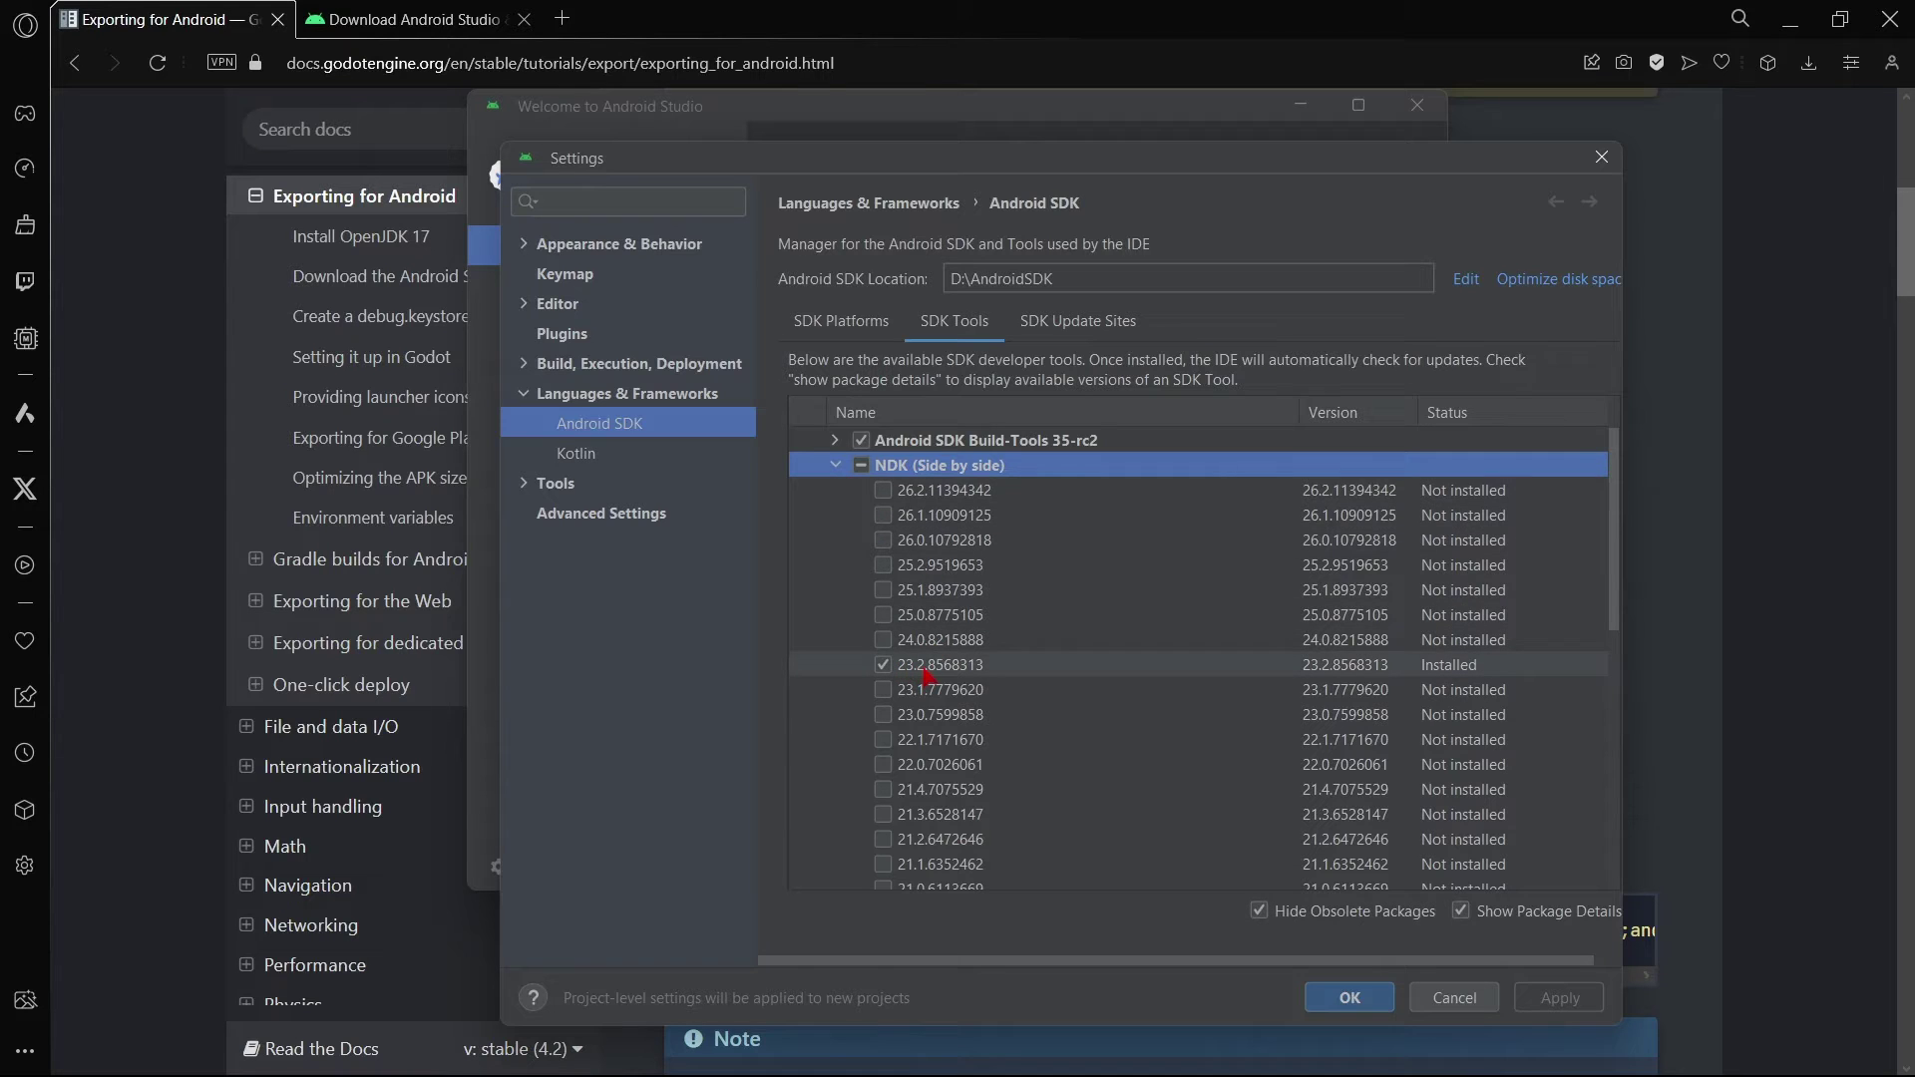
key("alt+Tab")
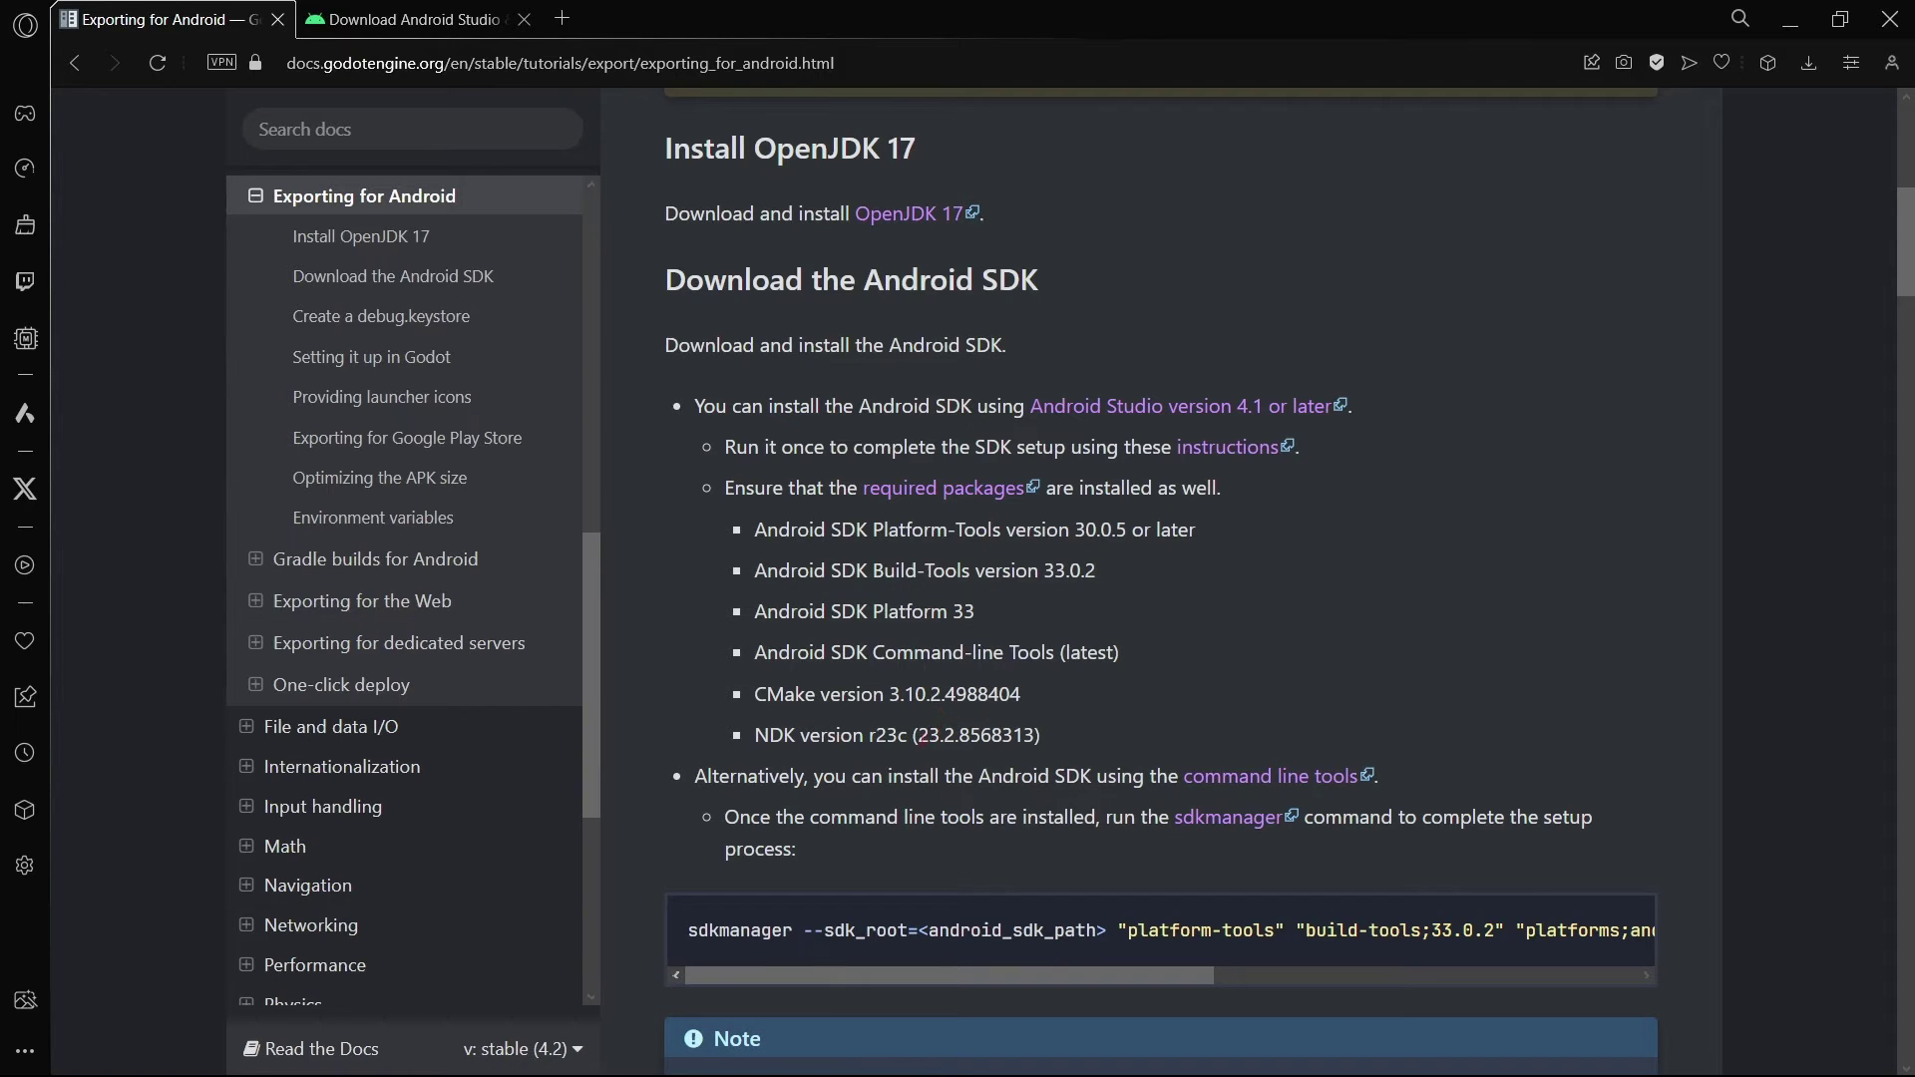
left_click_drag(919, 736, 1036, 735)
key("alt+Tab")
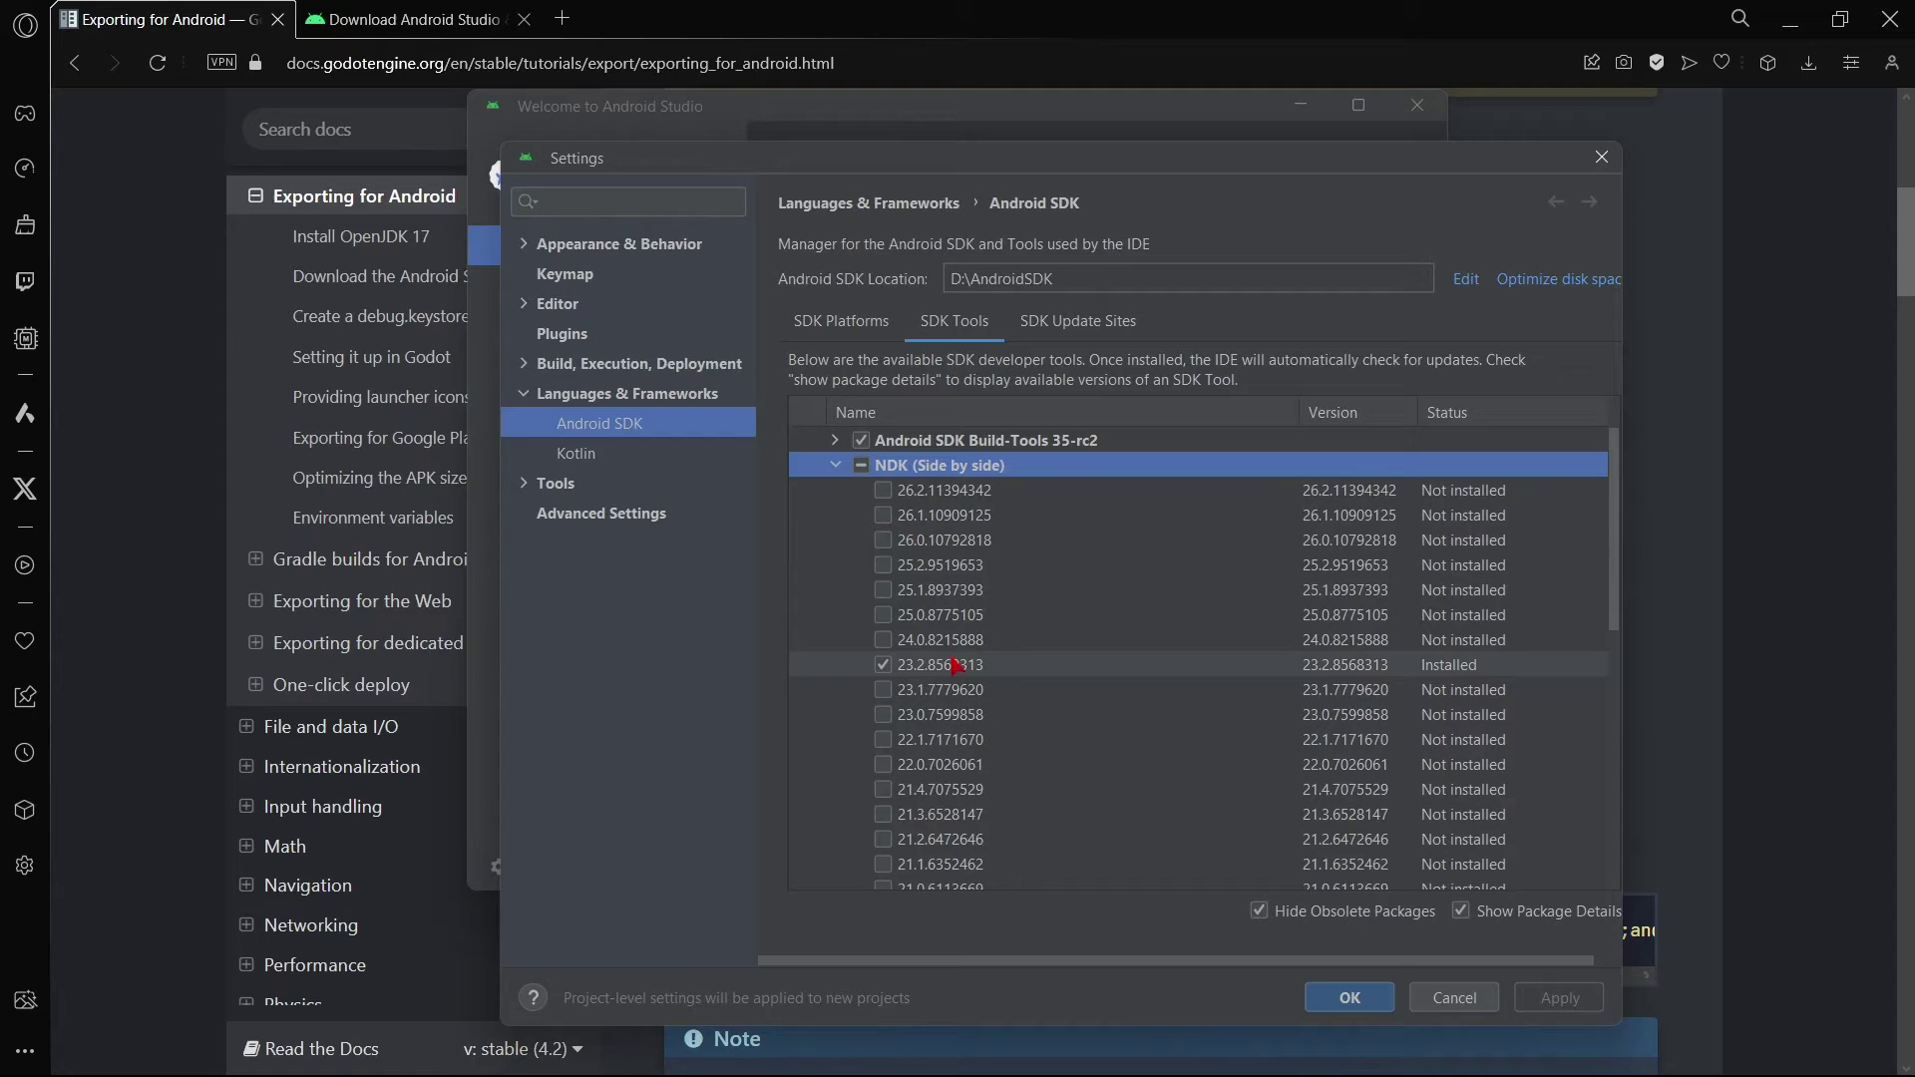
key("alt+Tab")
left_click(1003, 686)
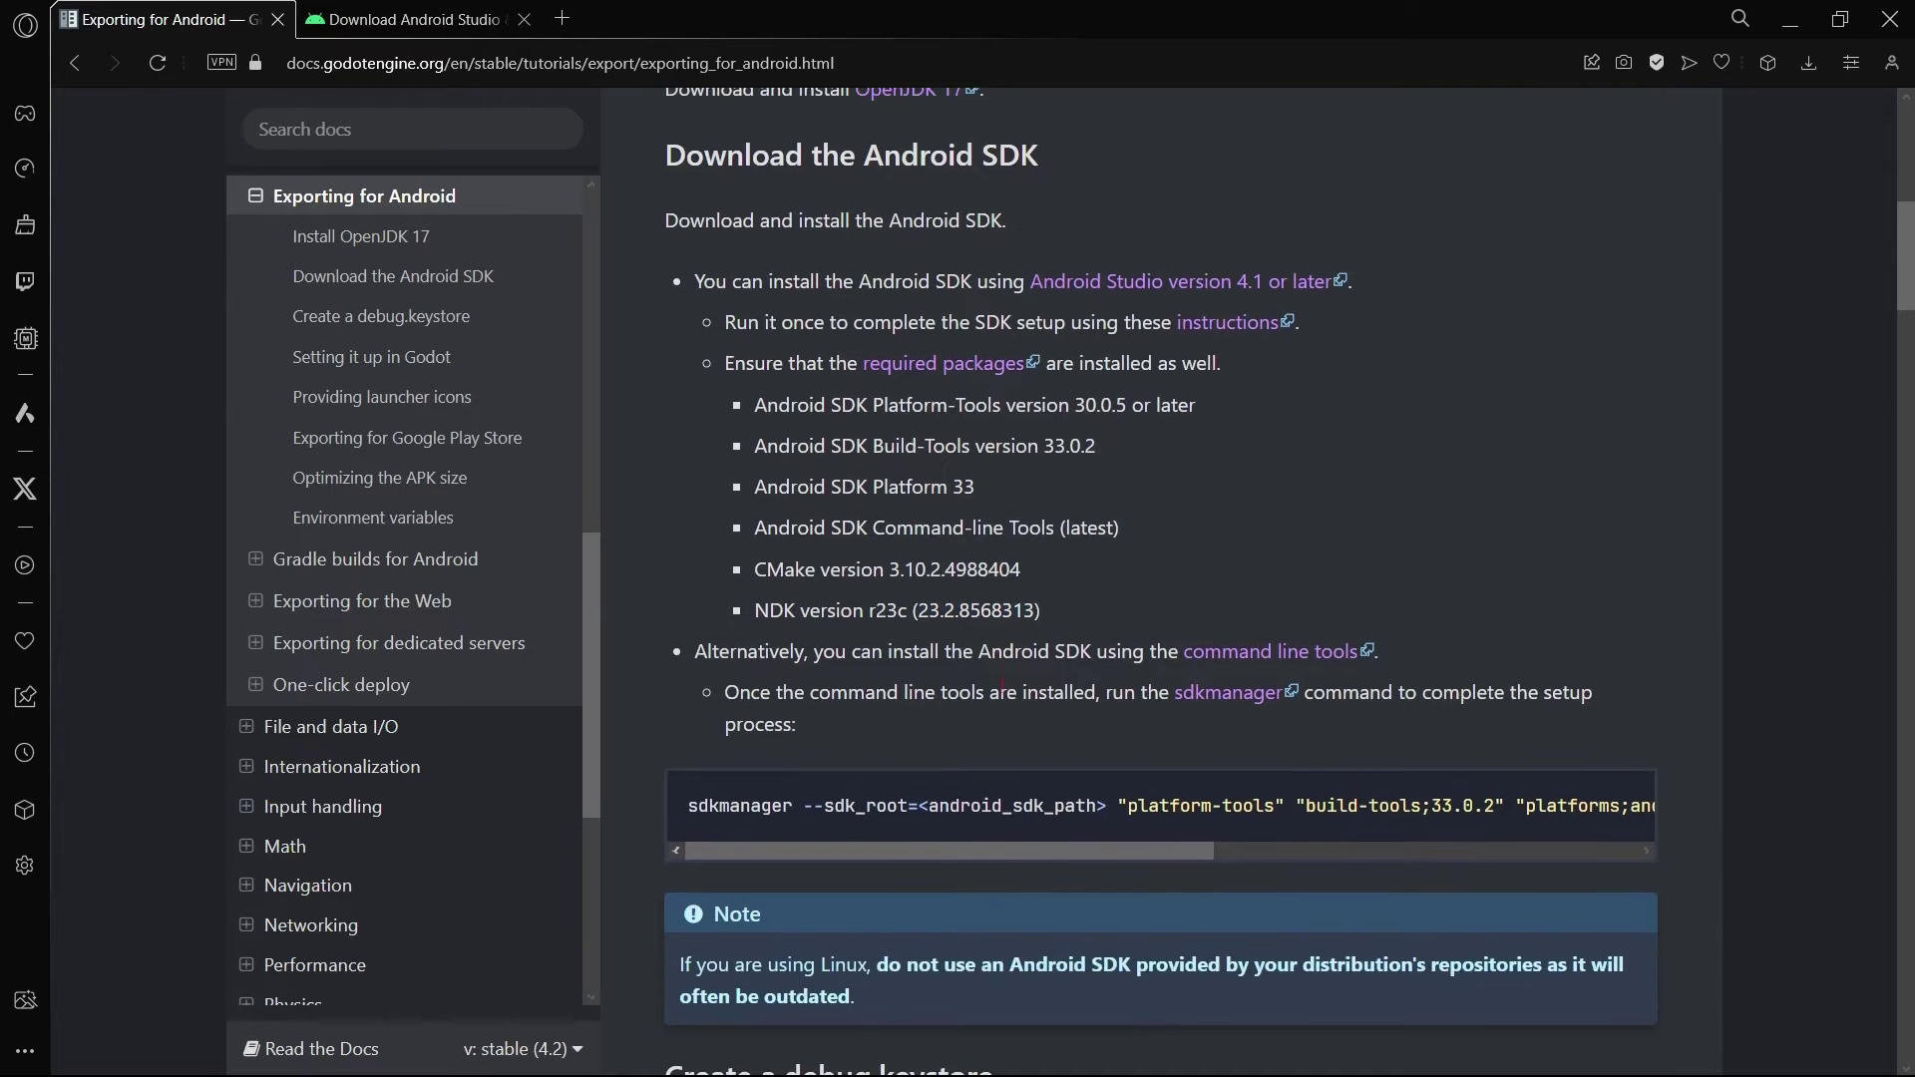
key("alt+Tab")
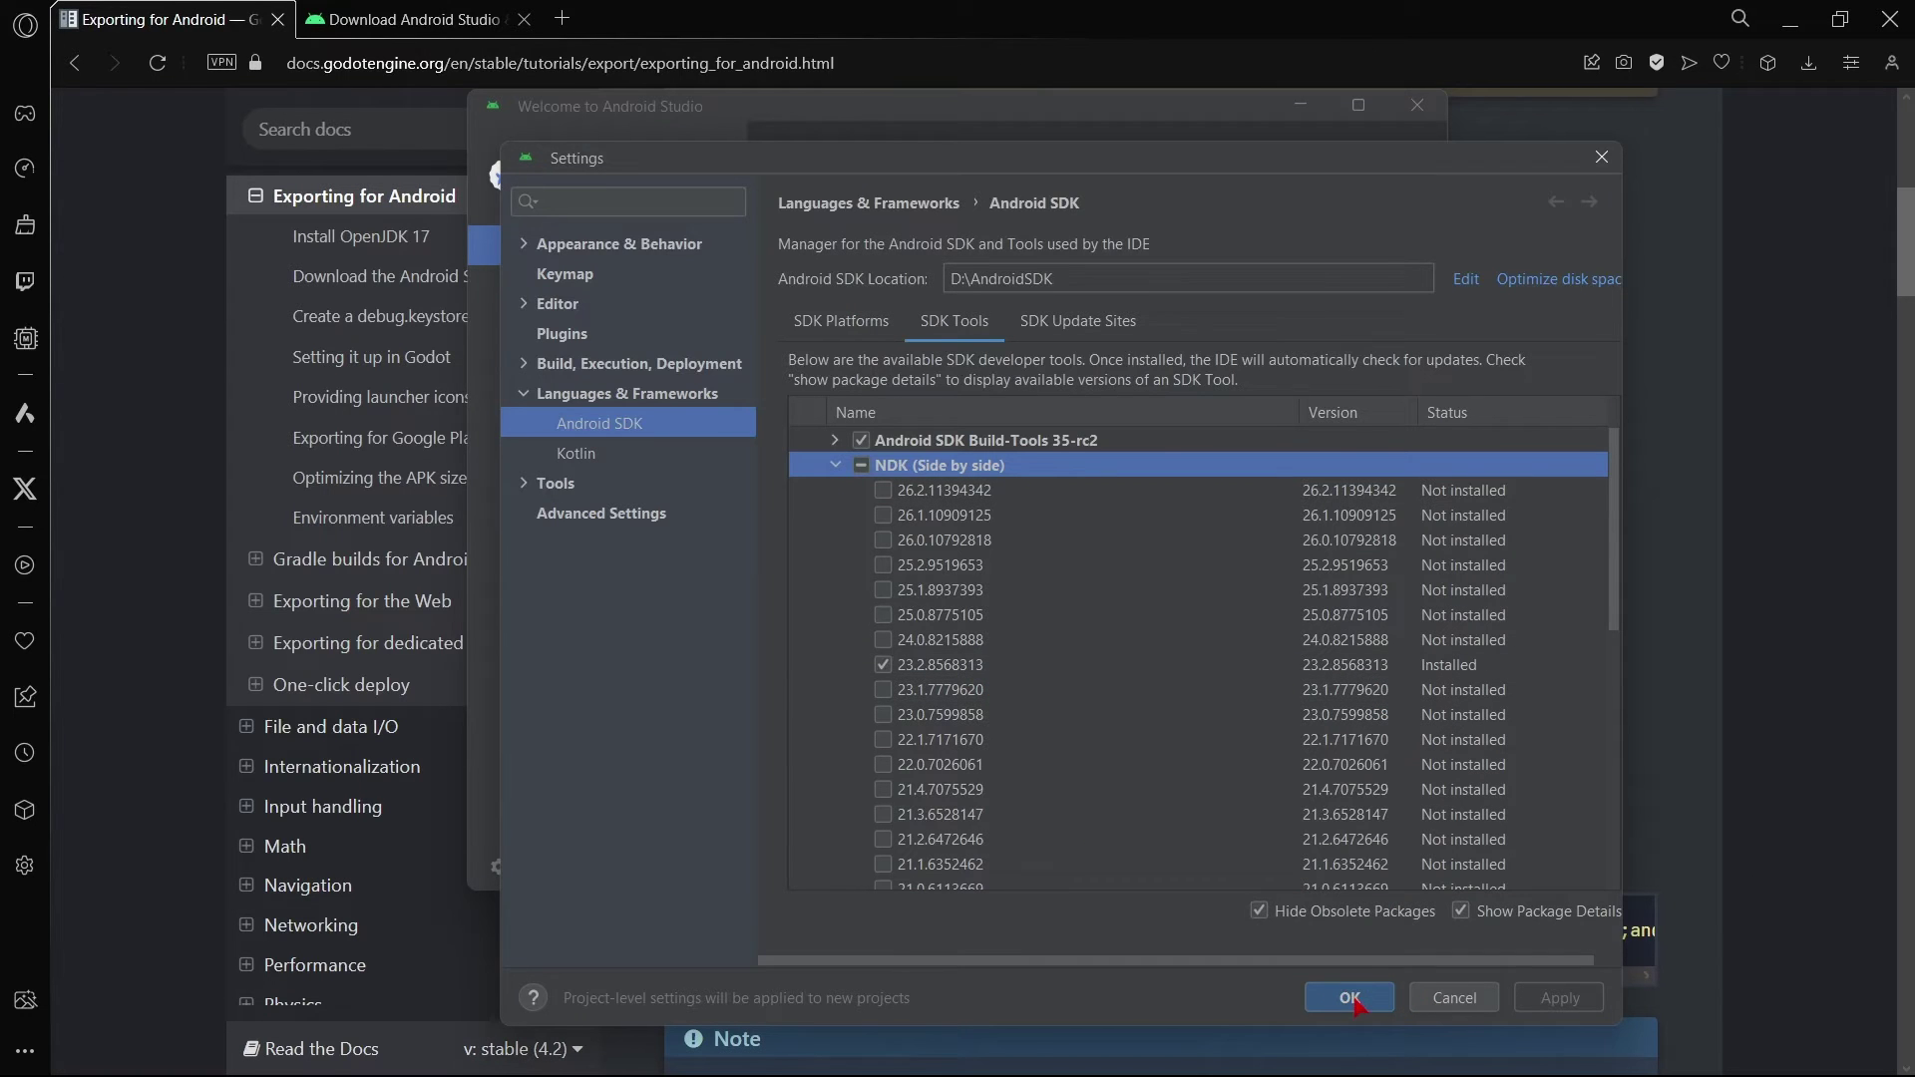
left_click(1378, 999)
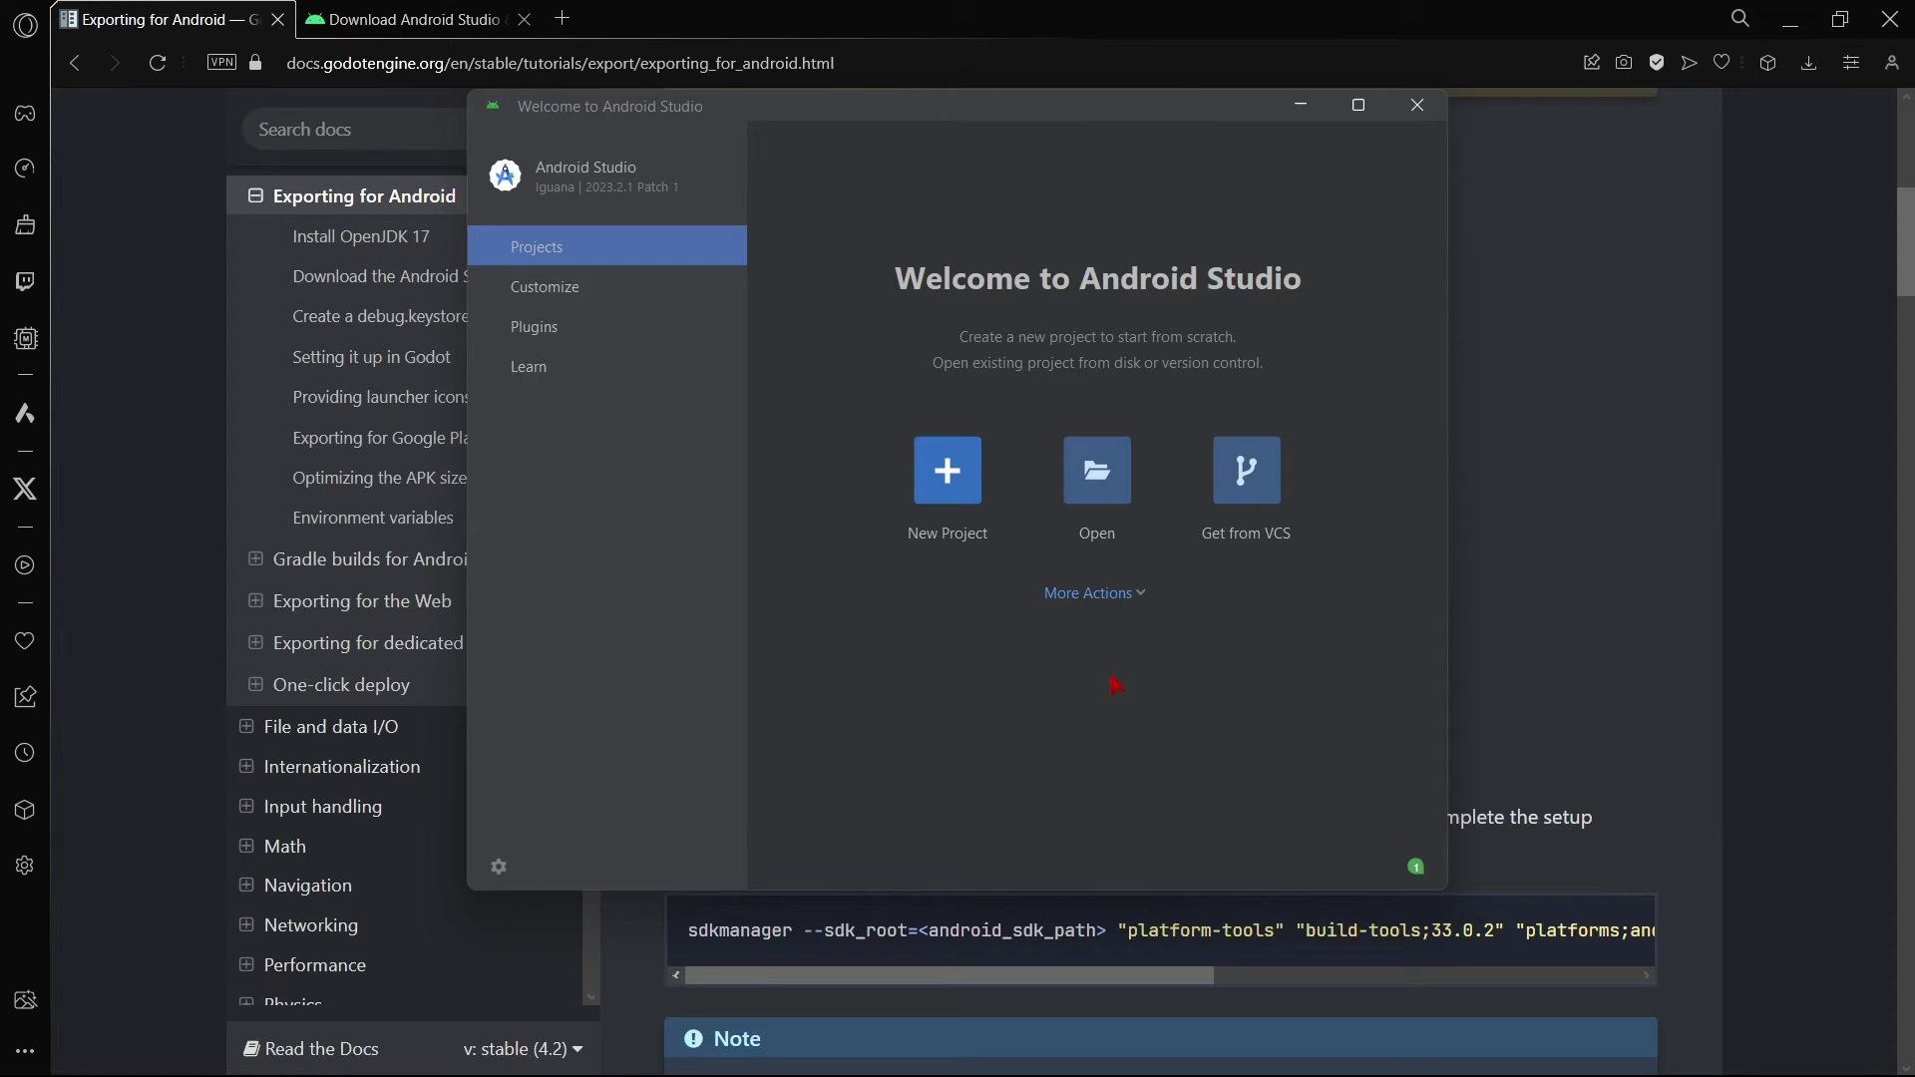
key("alt+Tab")
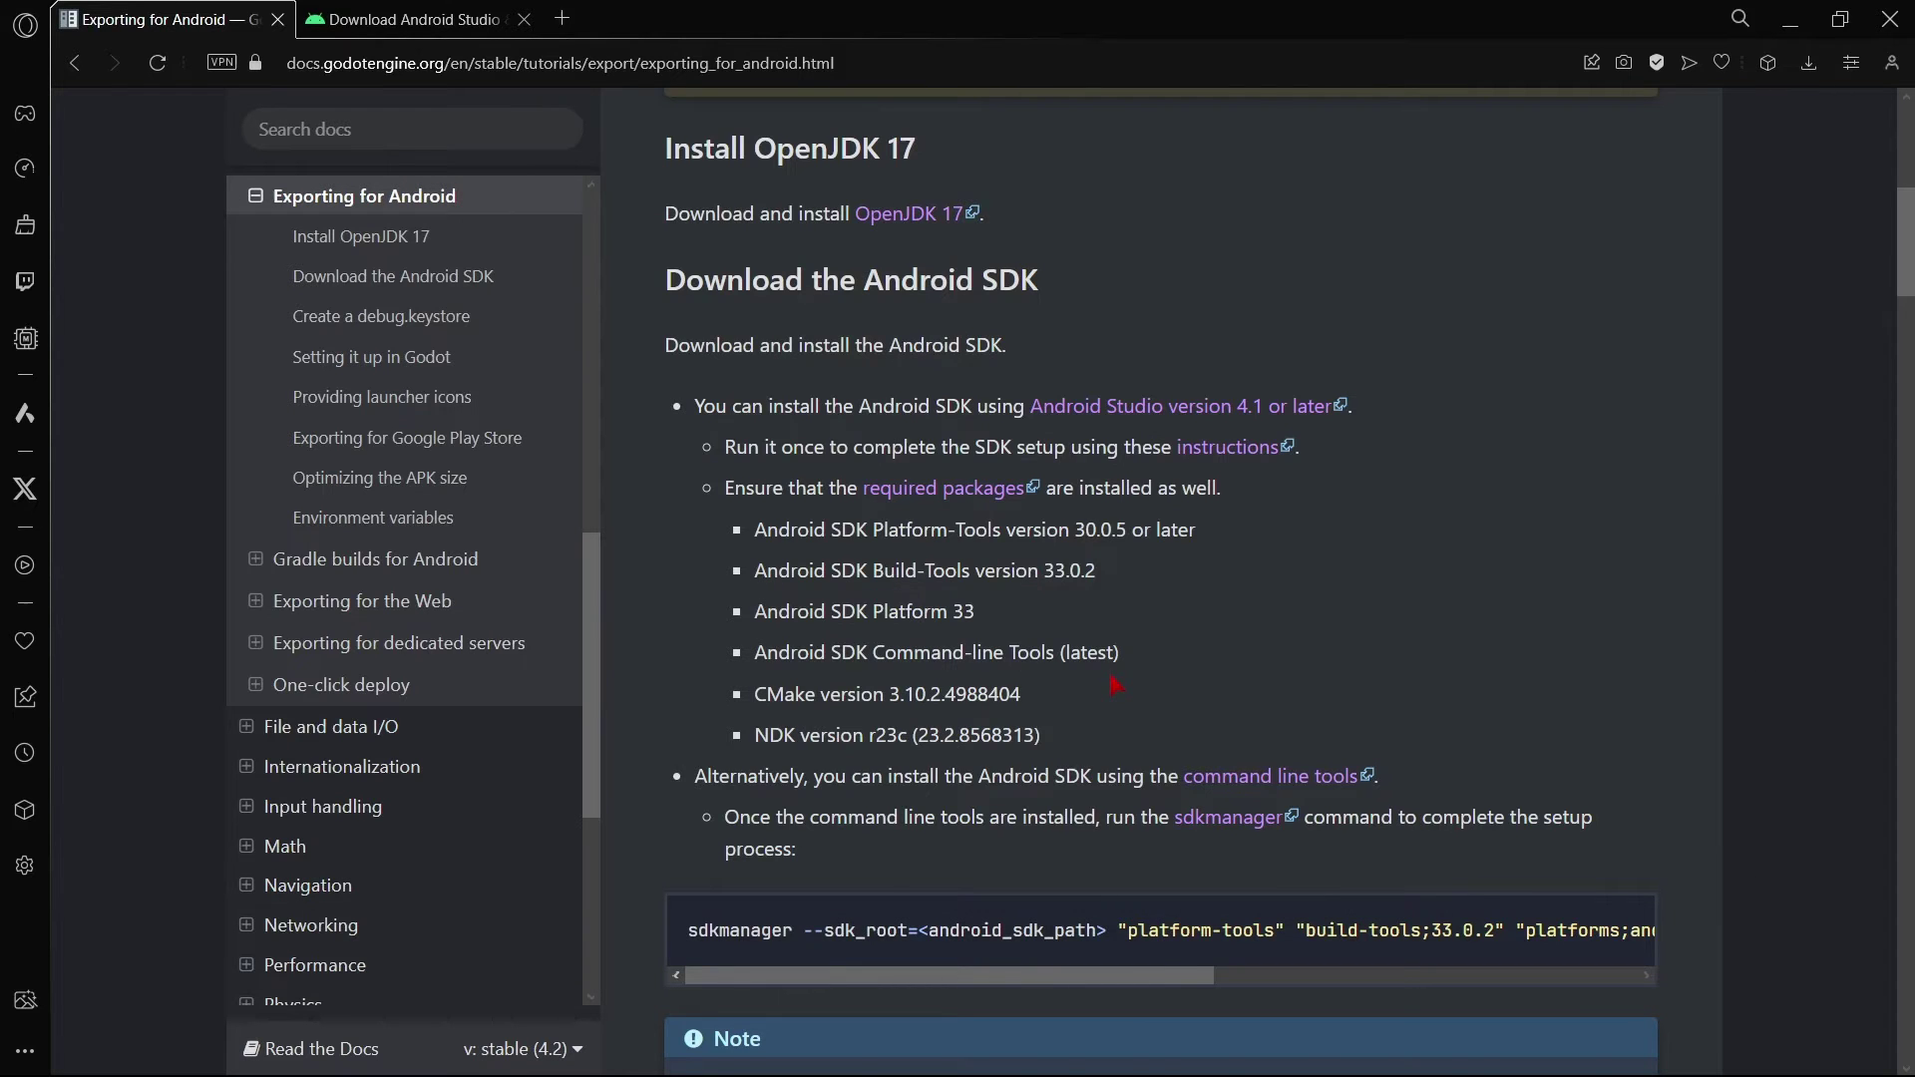
Step: Copy the docs' keytool command and switch to File Explorer
scroll(1115, 685, "down", 6)
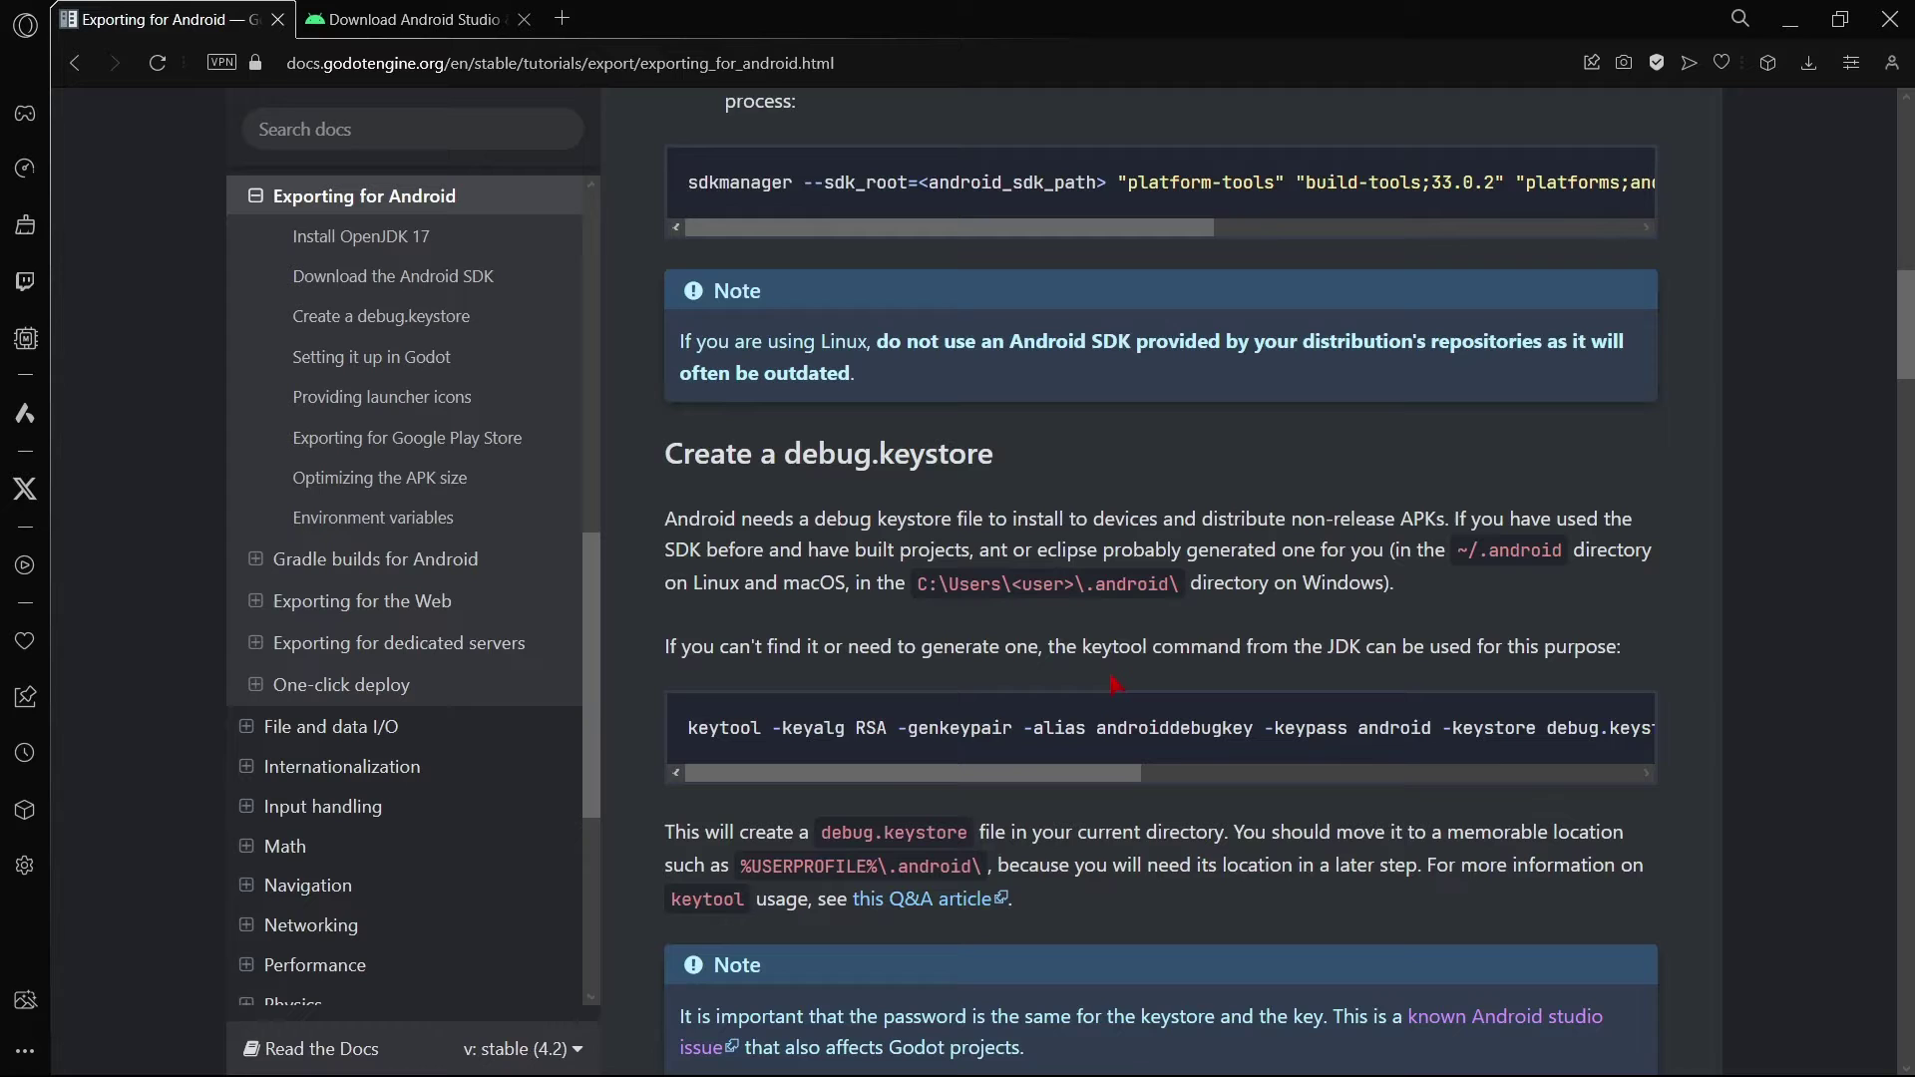
left_click(1619, 728)
left_click(1392, 1062)
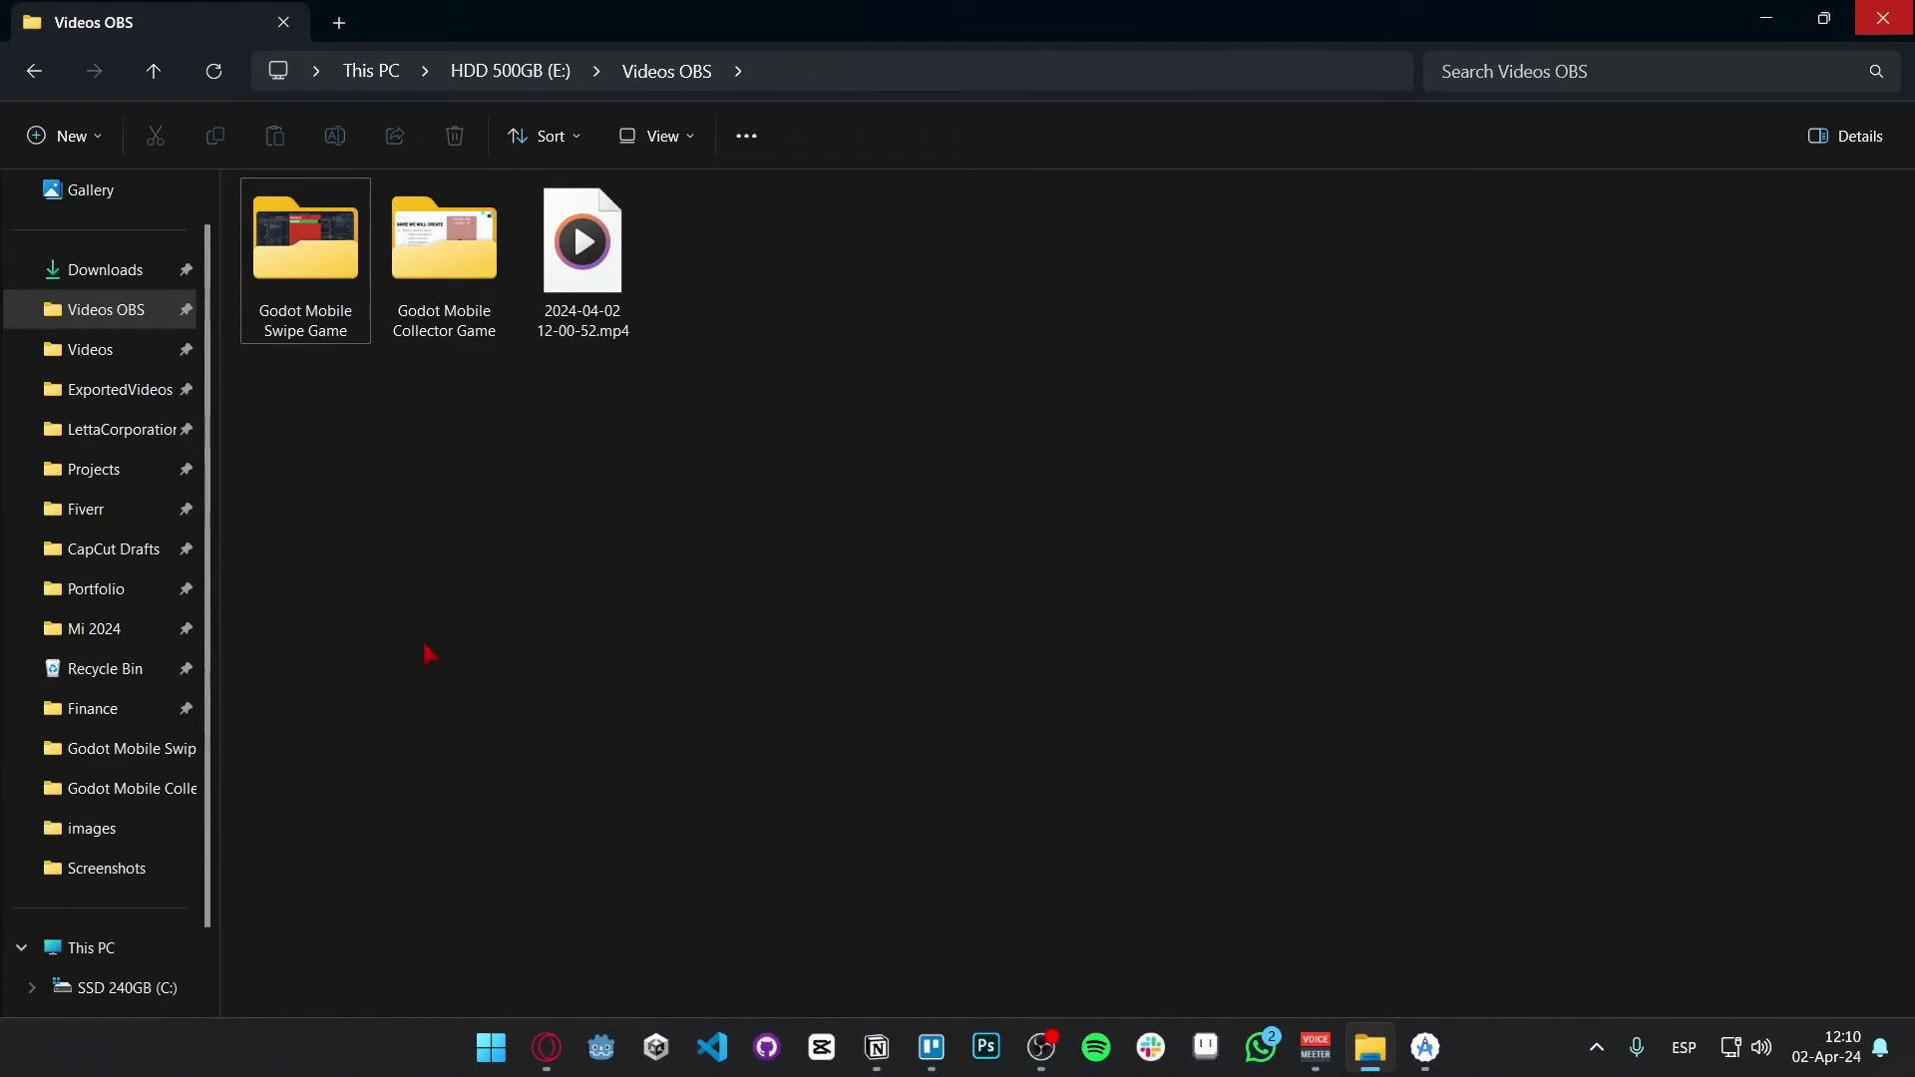
Step: Browse to the root of HDD 1TB (D:), showing its 57 items
left_click_drag(216, 576, 112, 577)
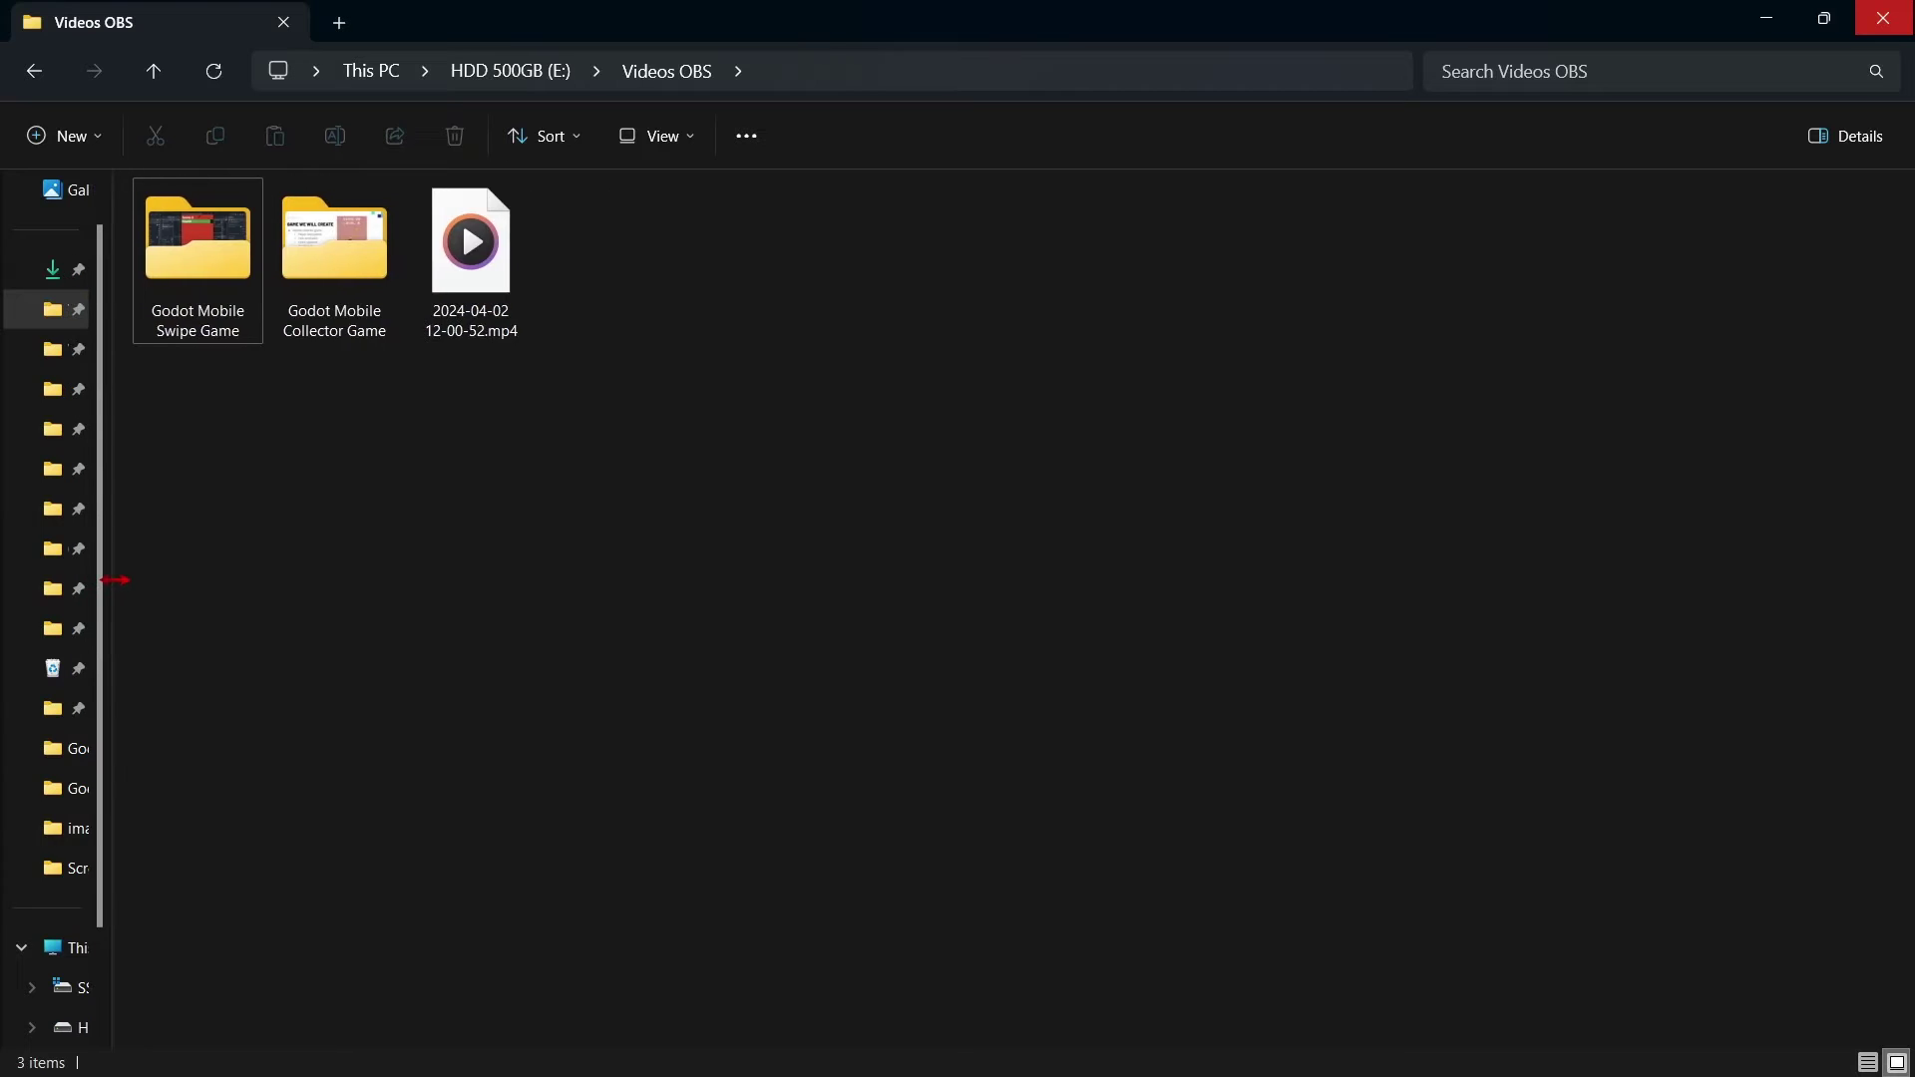
scroll(93, 898, "down", 1)
left_click(63, 908)
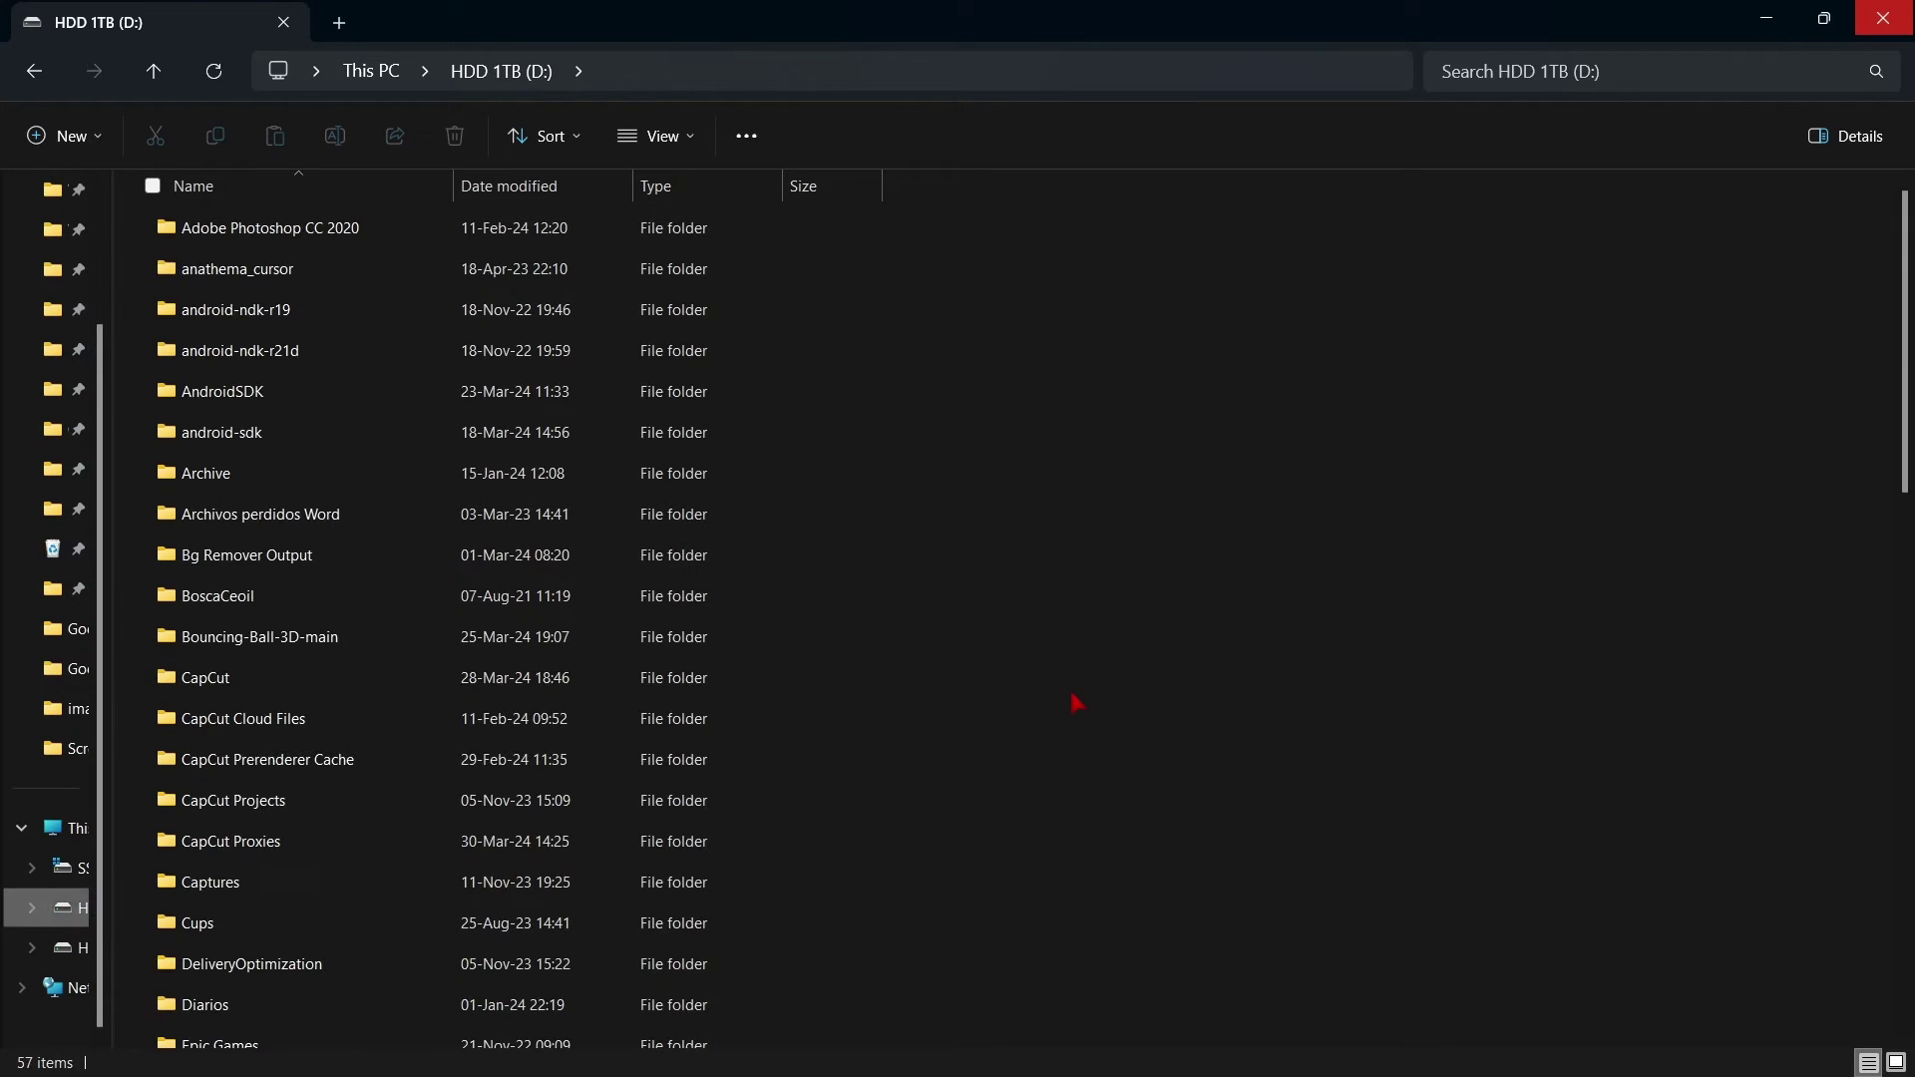
scroll(1069, 686, "down", 10)
scroll(1070, 686, "up", 8)
scroll(1073, 679, "down", 7)
scroll(1075, 688, "down", 1)
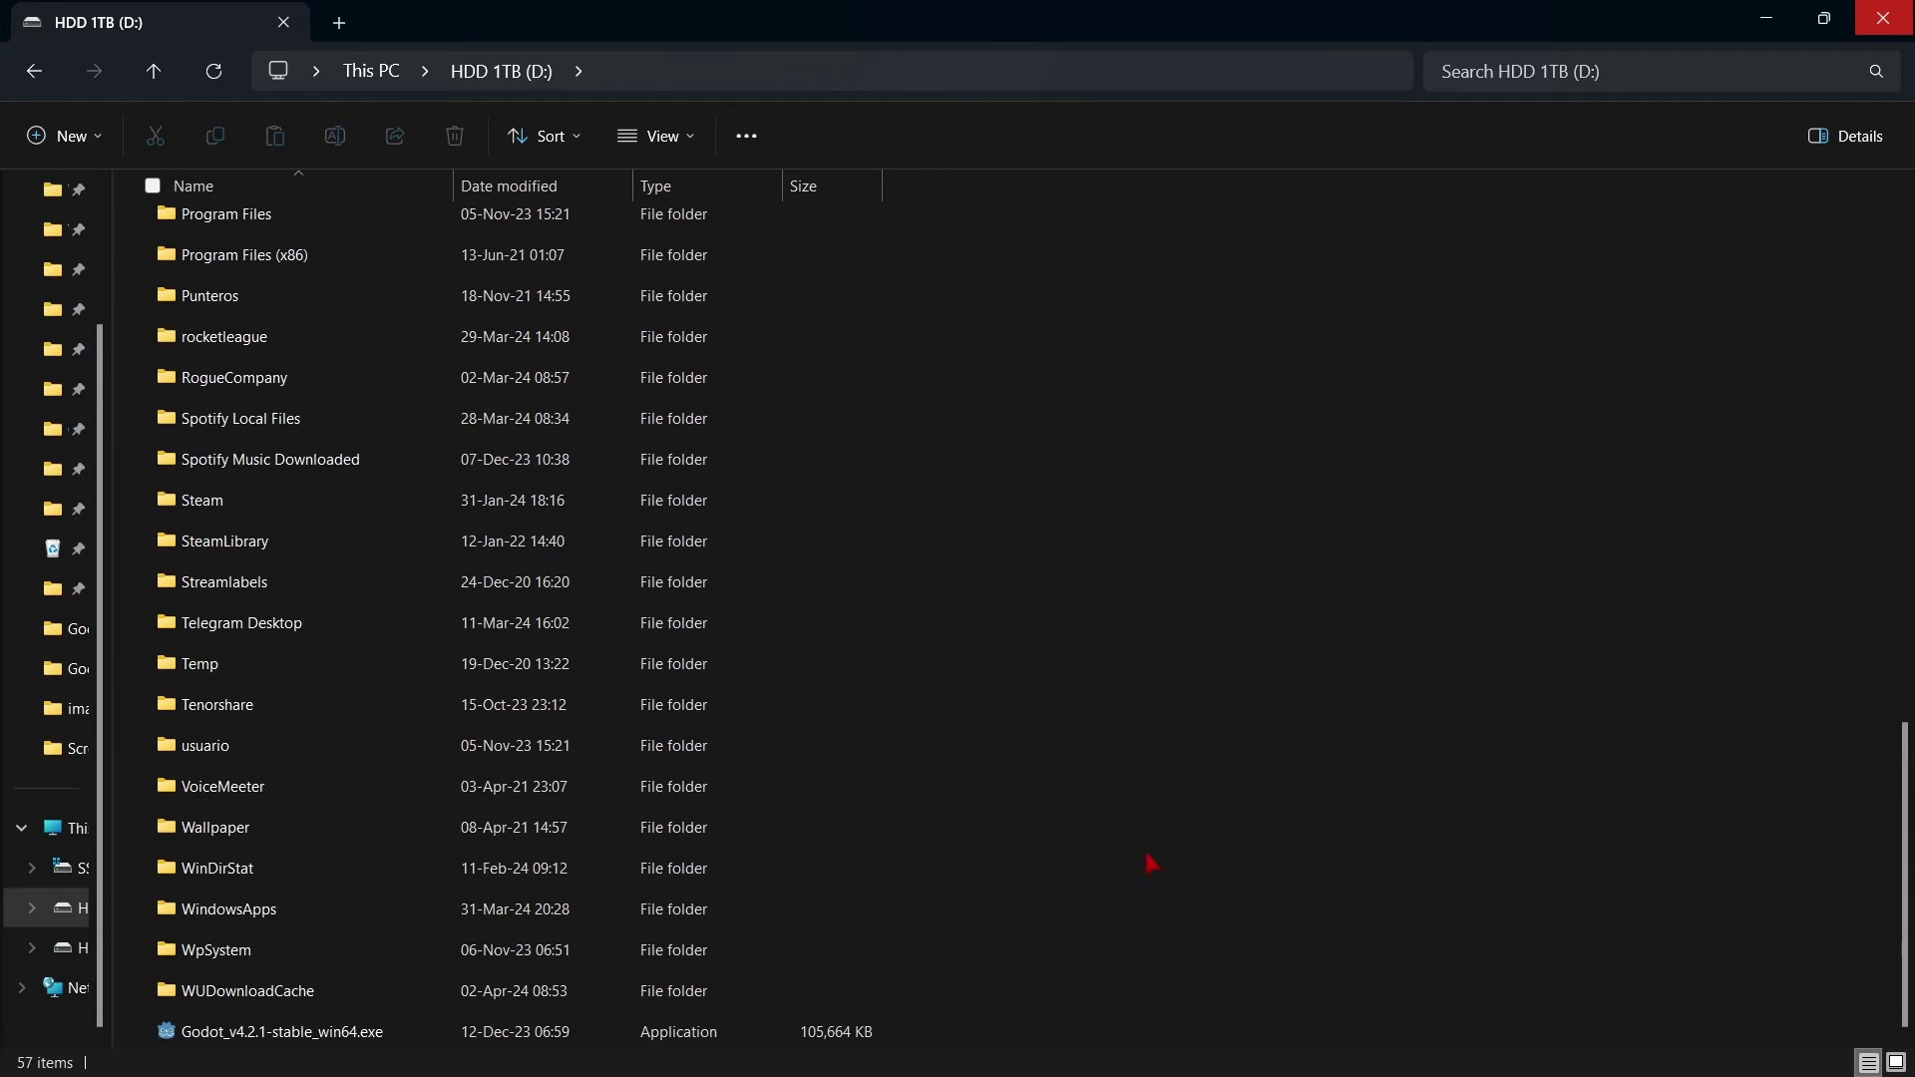
left_click(593, 70)
left_click(980, 811)
Step: Open PowerShell in the D: drive root and run the pasted keytool command to create debug.keystore
right_click(1145, 856)
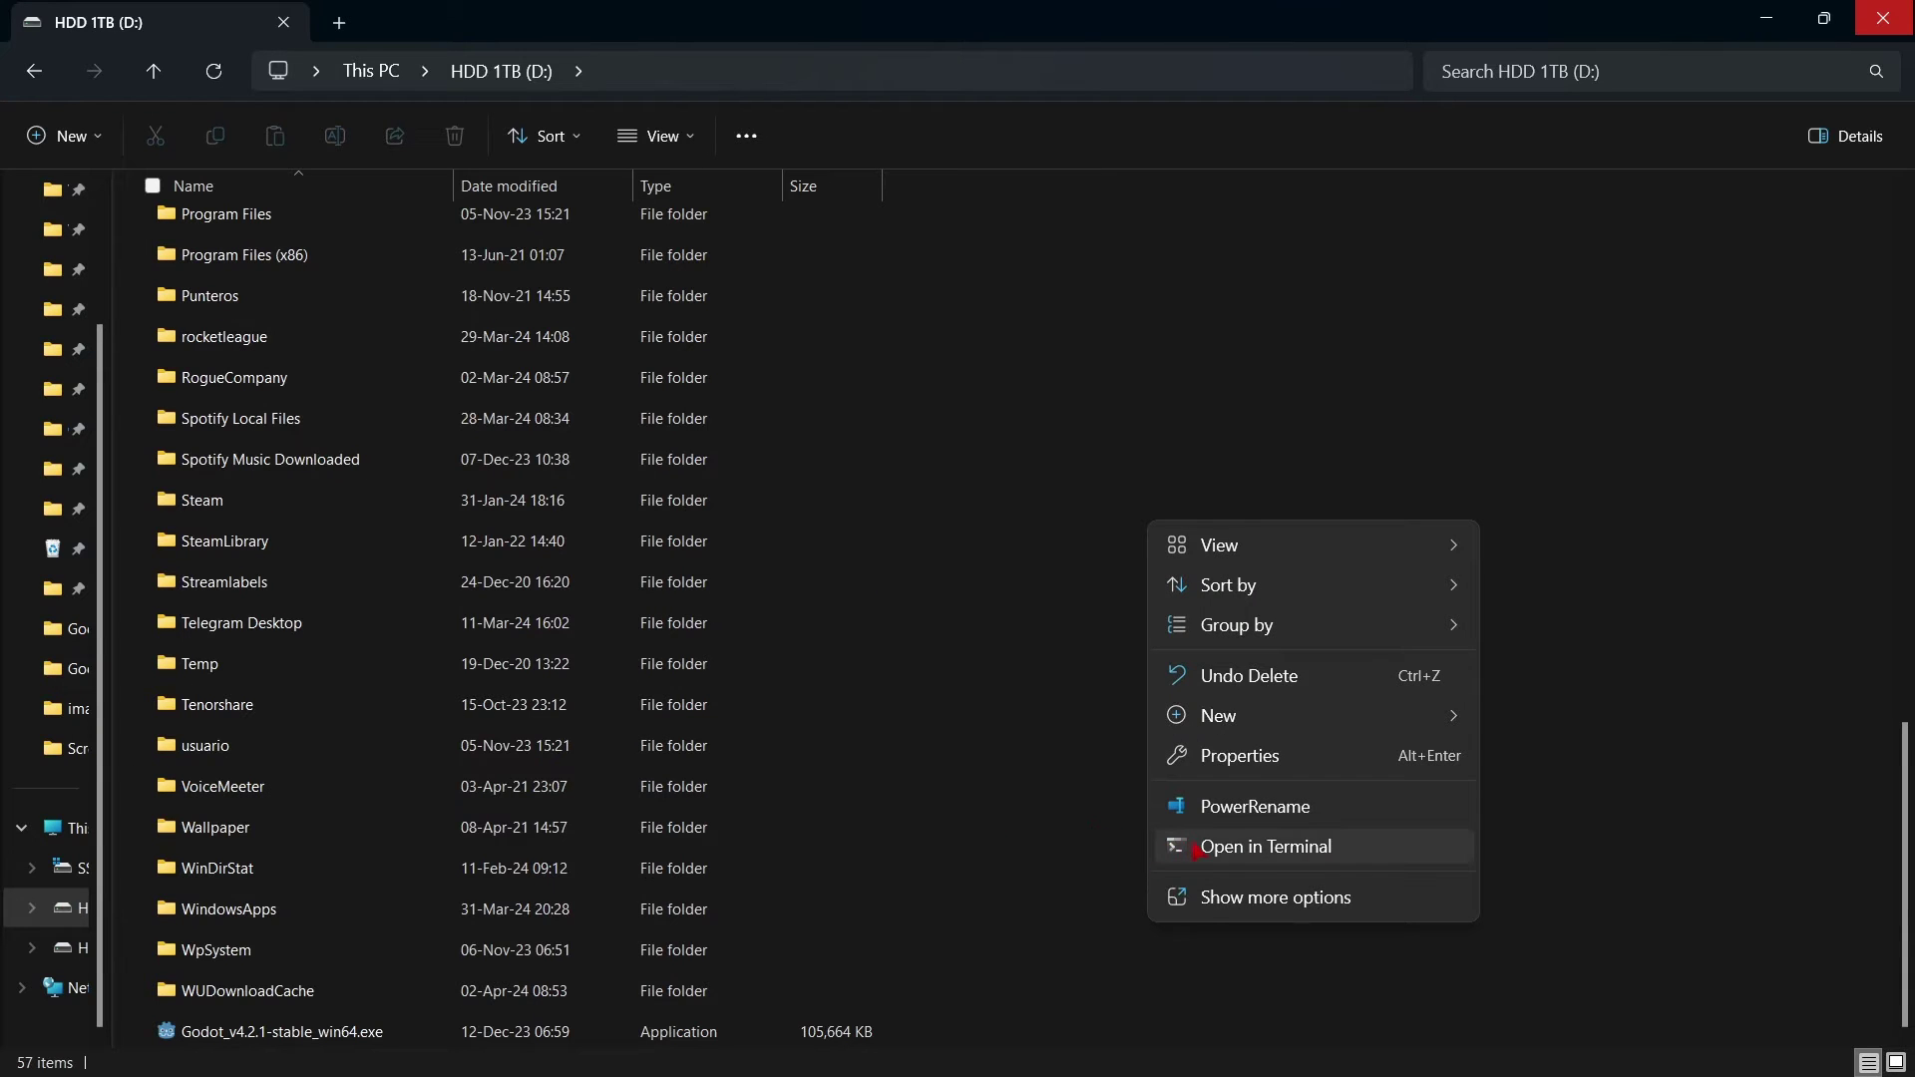
left_click(1114, 818)
right_click(1115, 818)
left_click(1162, 806)
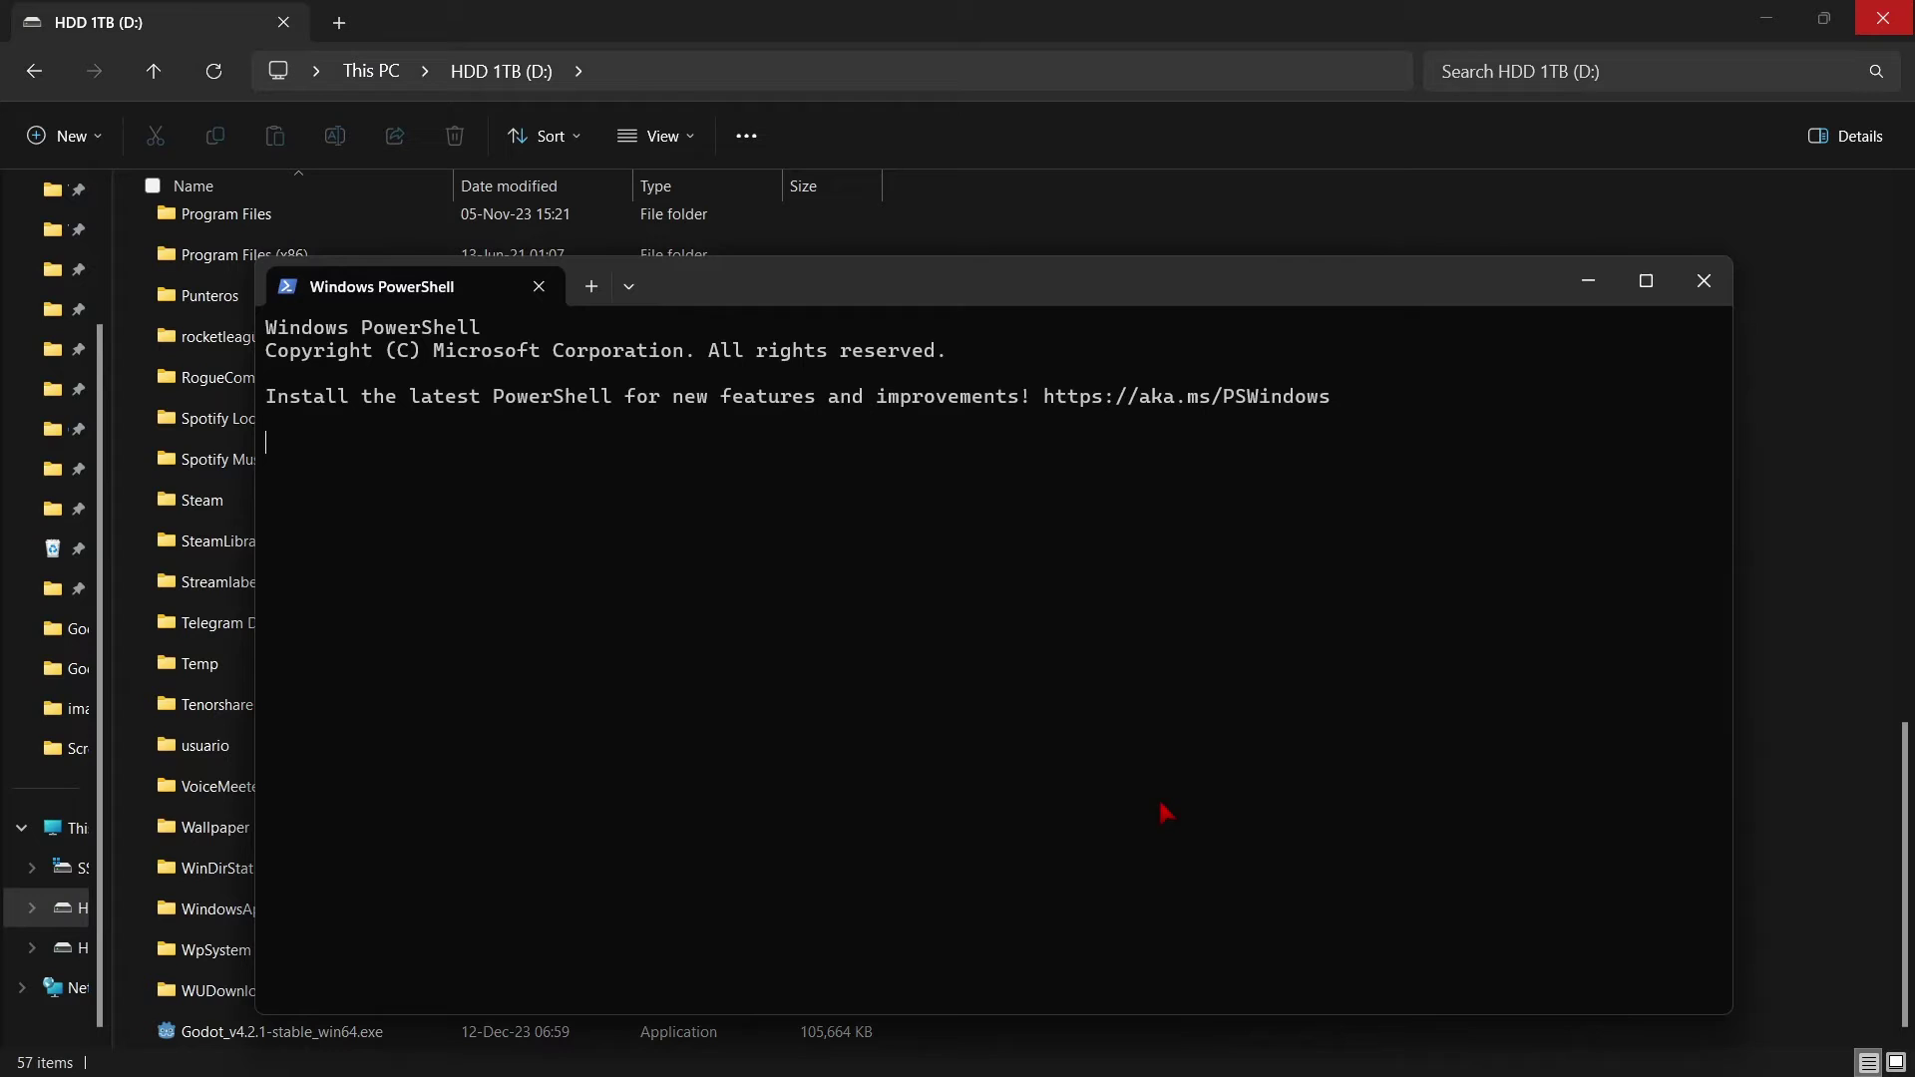
type("keytool -keyalg RSA -genkeypair -alias androiddebugkey -keypass android -keystore debug.keystore -storepass android -dname \"CN=Android Debug,O=Android,C=US\" -validity 9999 -deststoretype pkcs12")
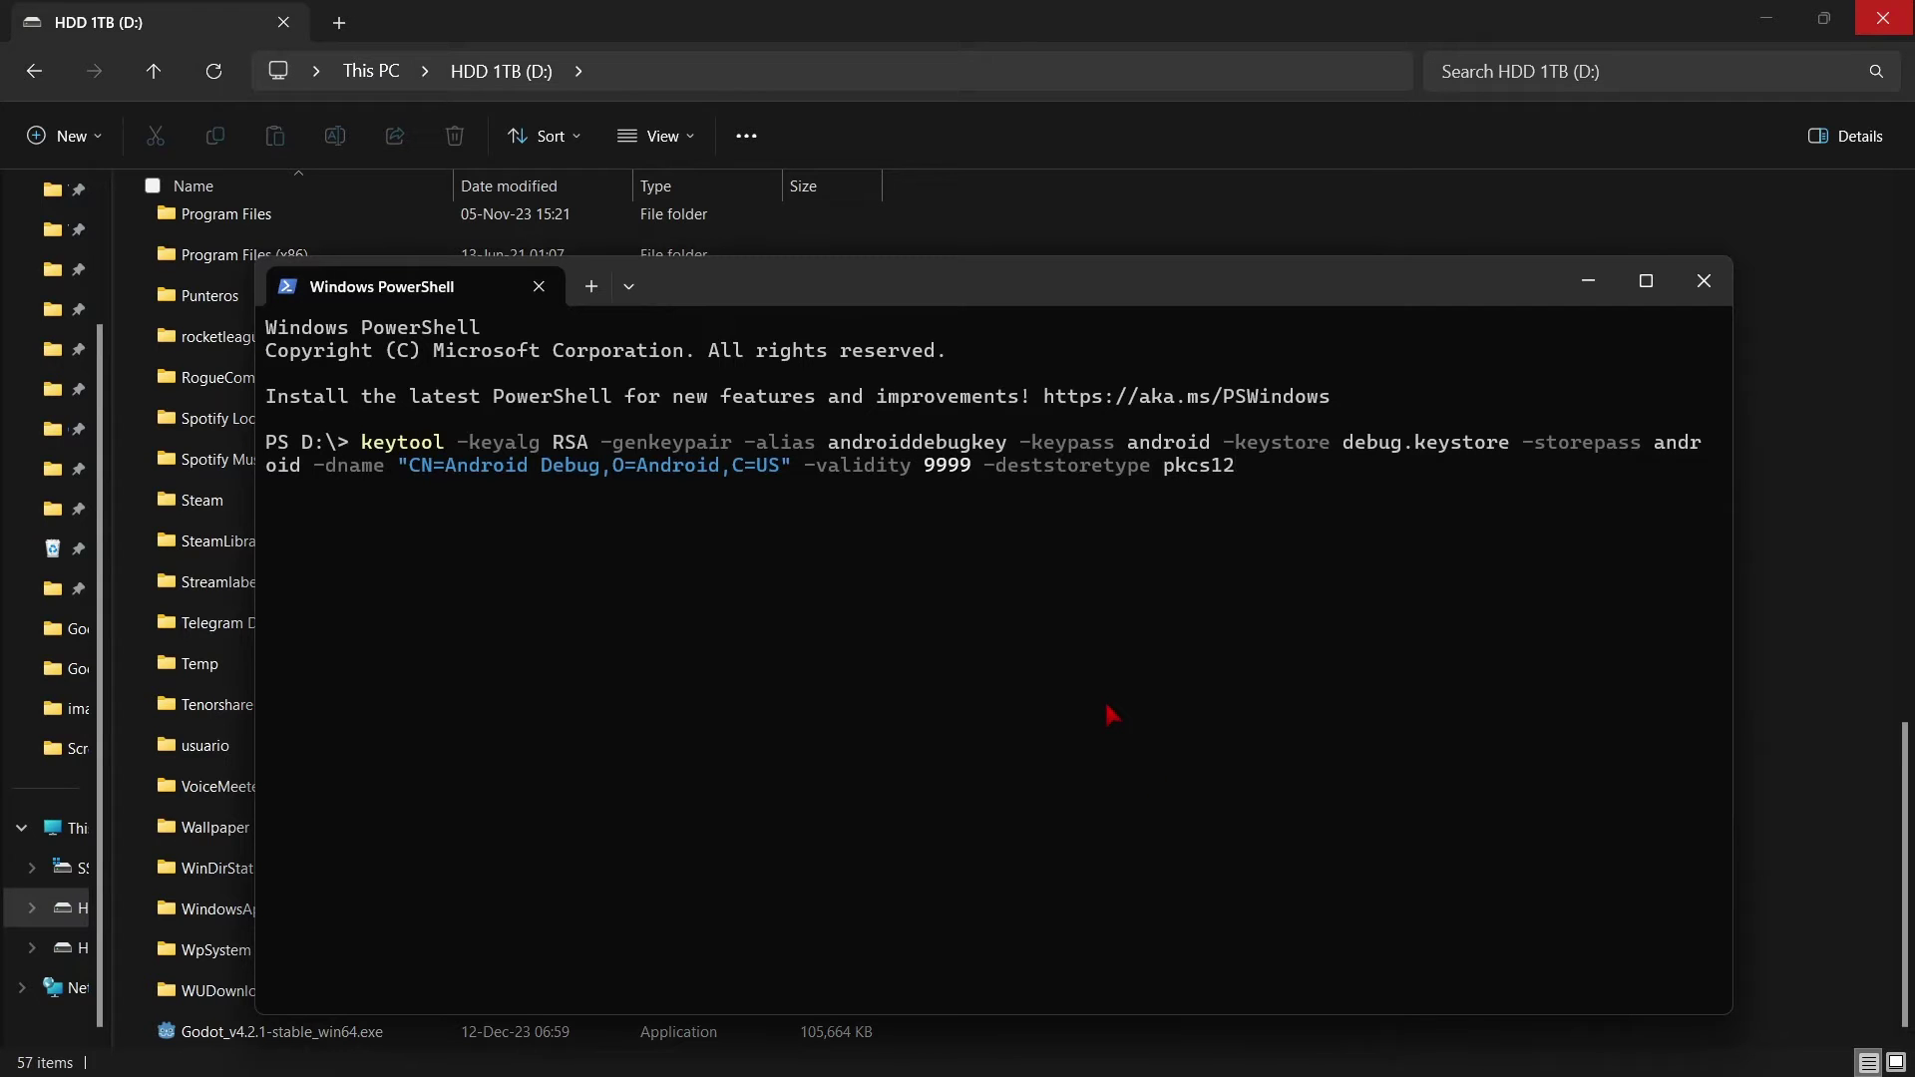
key("Return")
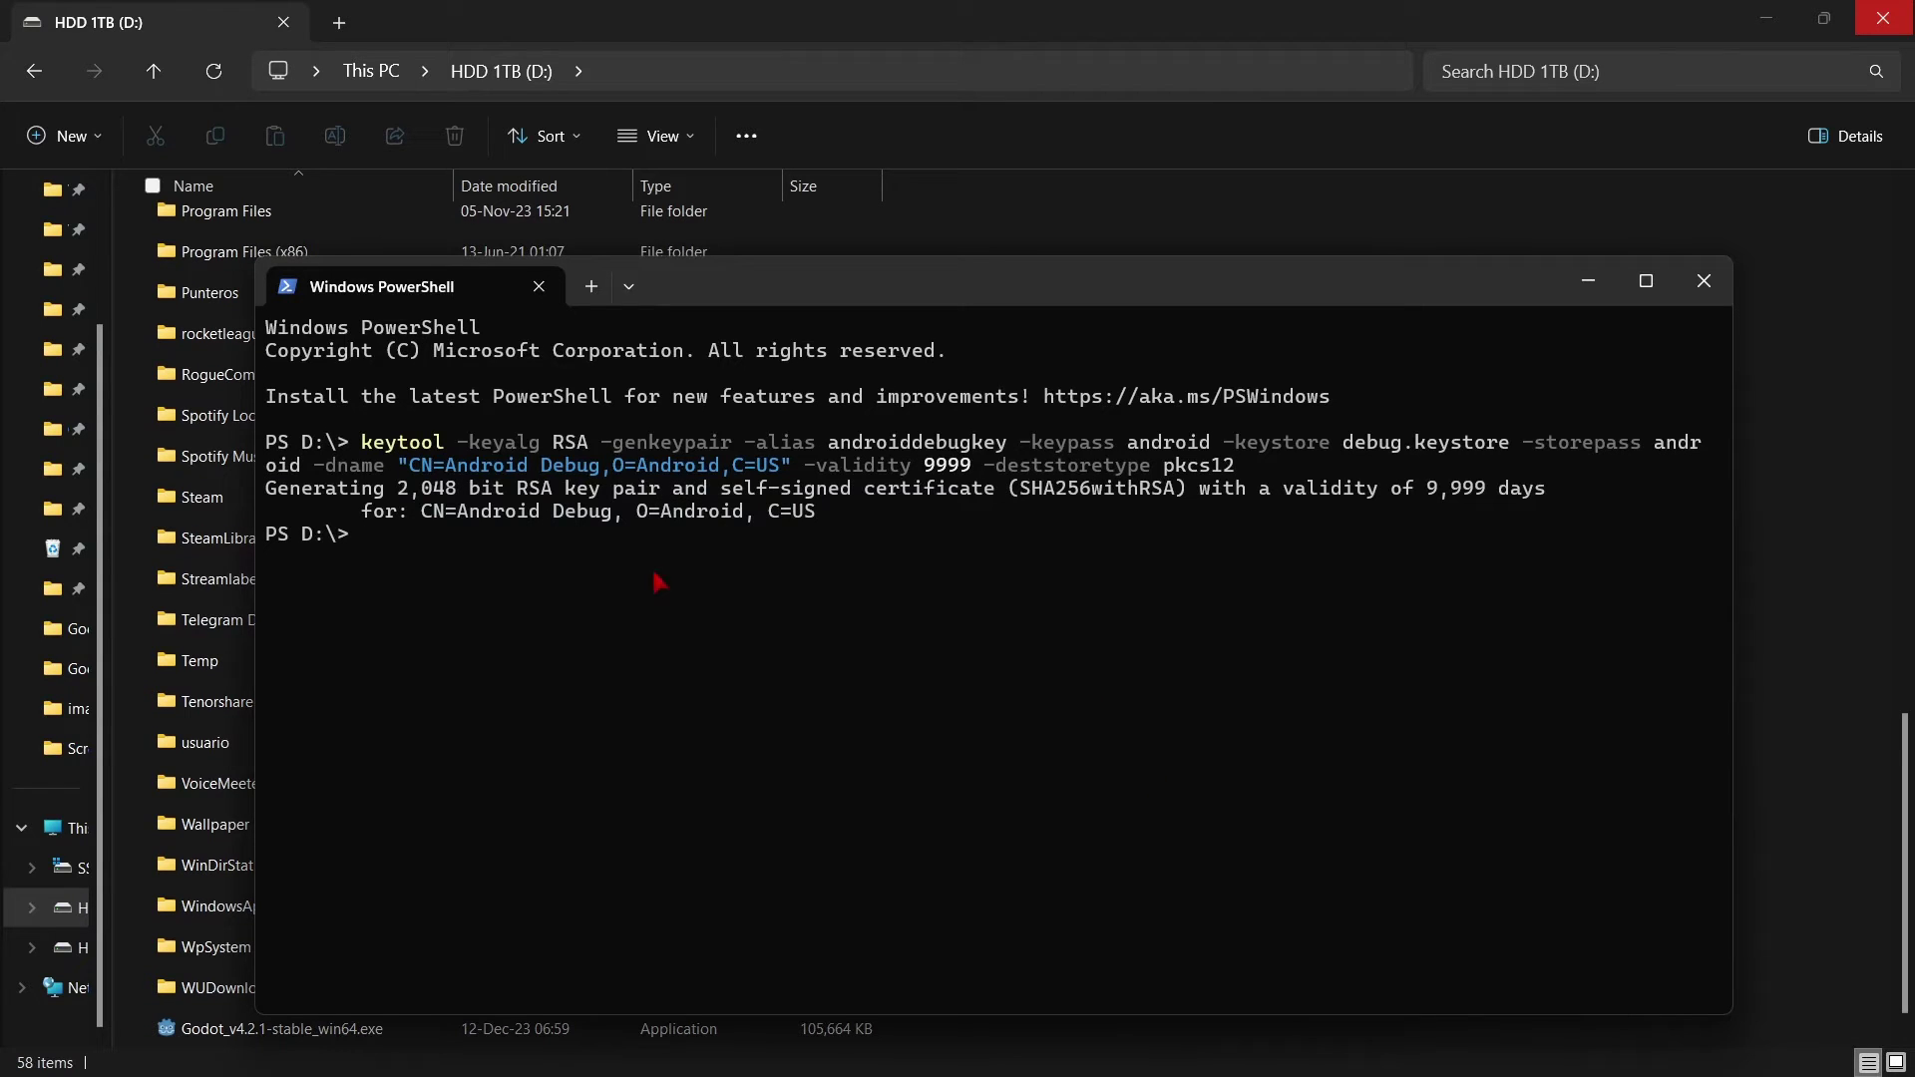
Step: Review the keytool output and close the PowerShell window
left_click_drag(972, 284, 1248, 102)
scroll(287, 746, "down", 1)
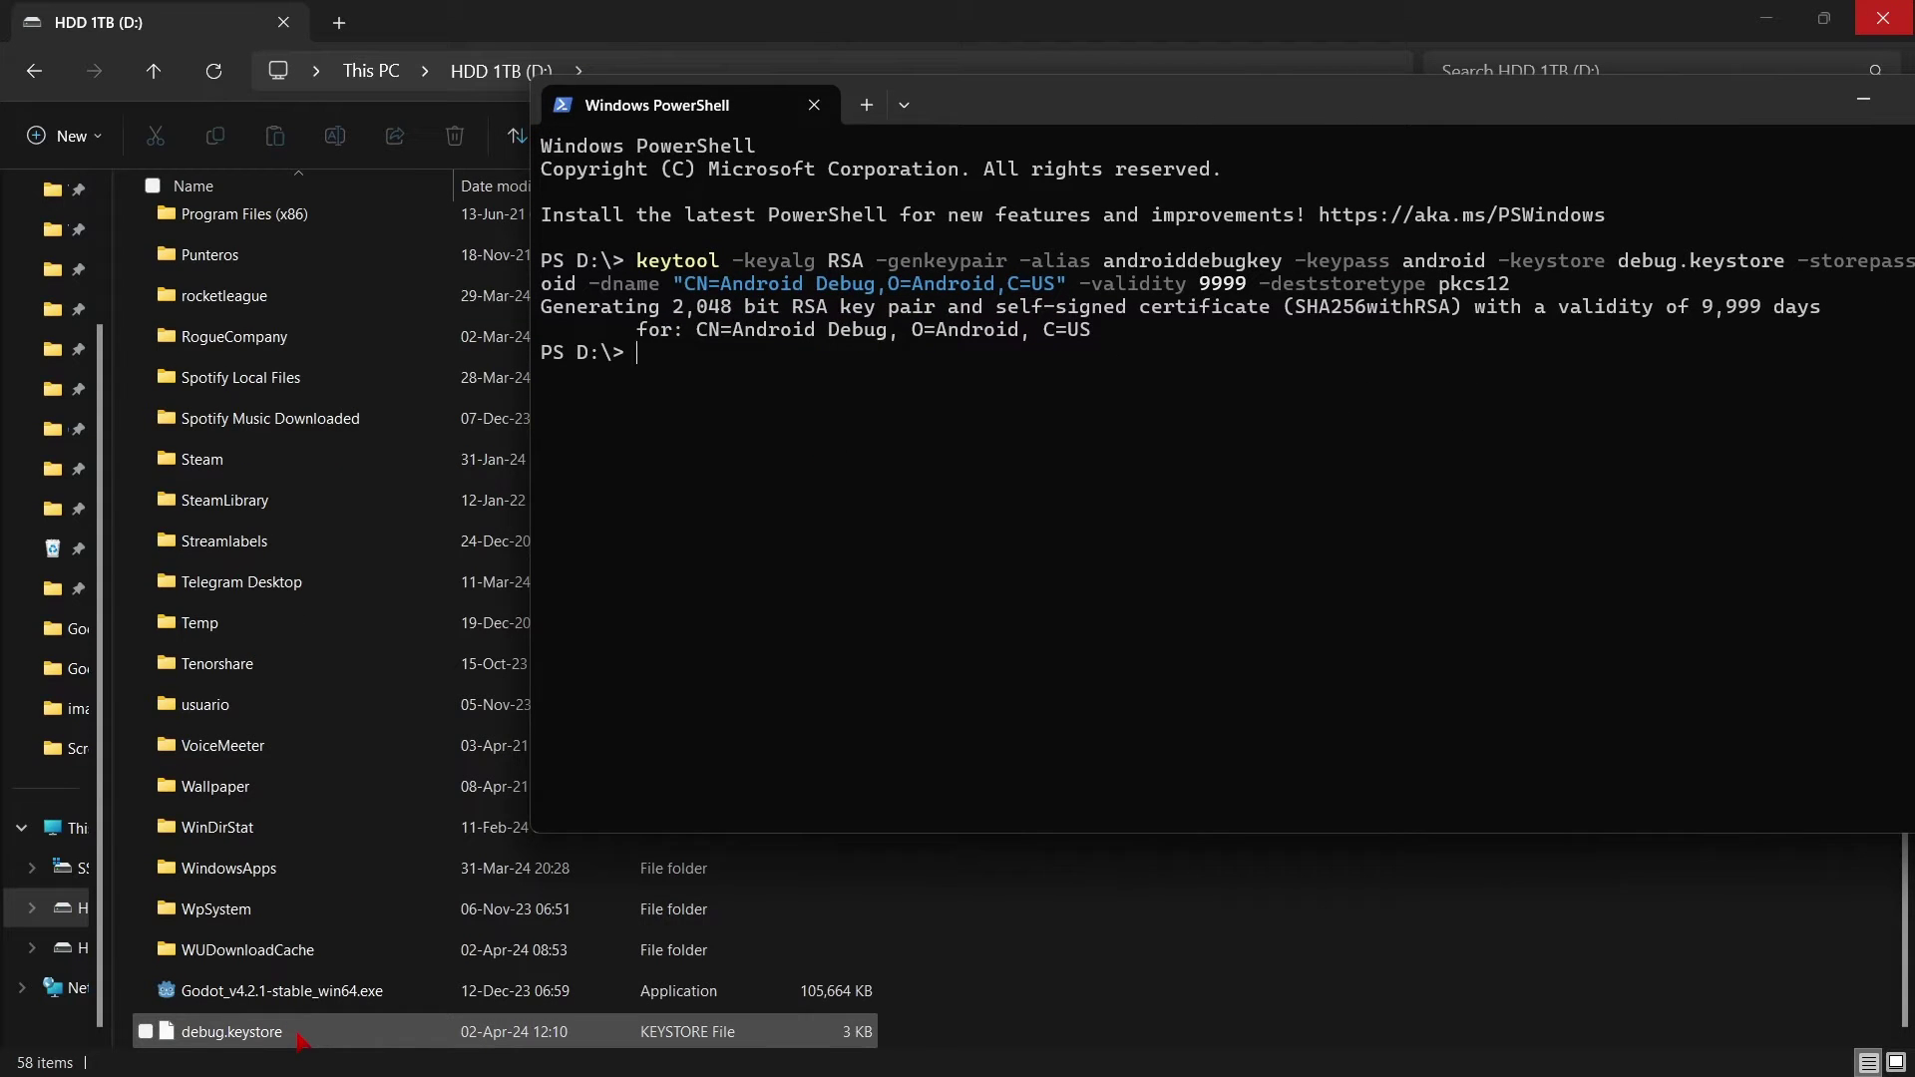
left_click_drag(1830, 100, 1541, 108)
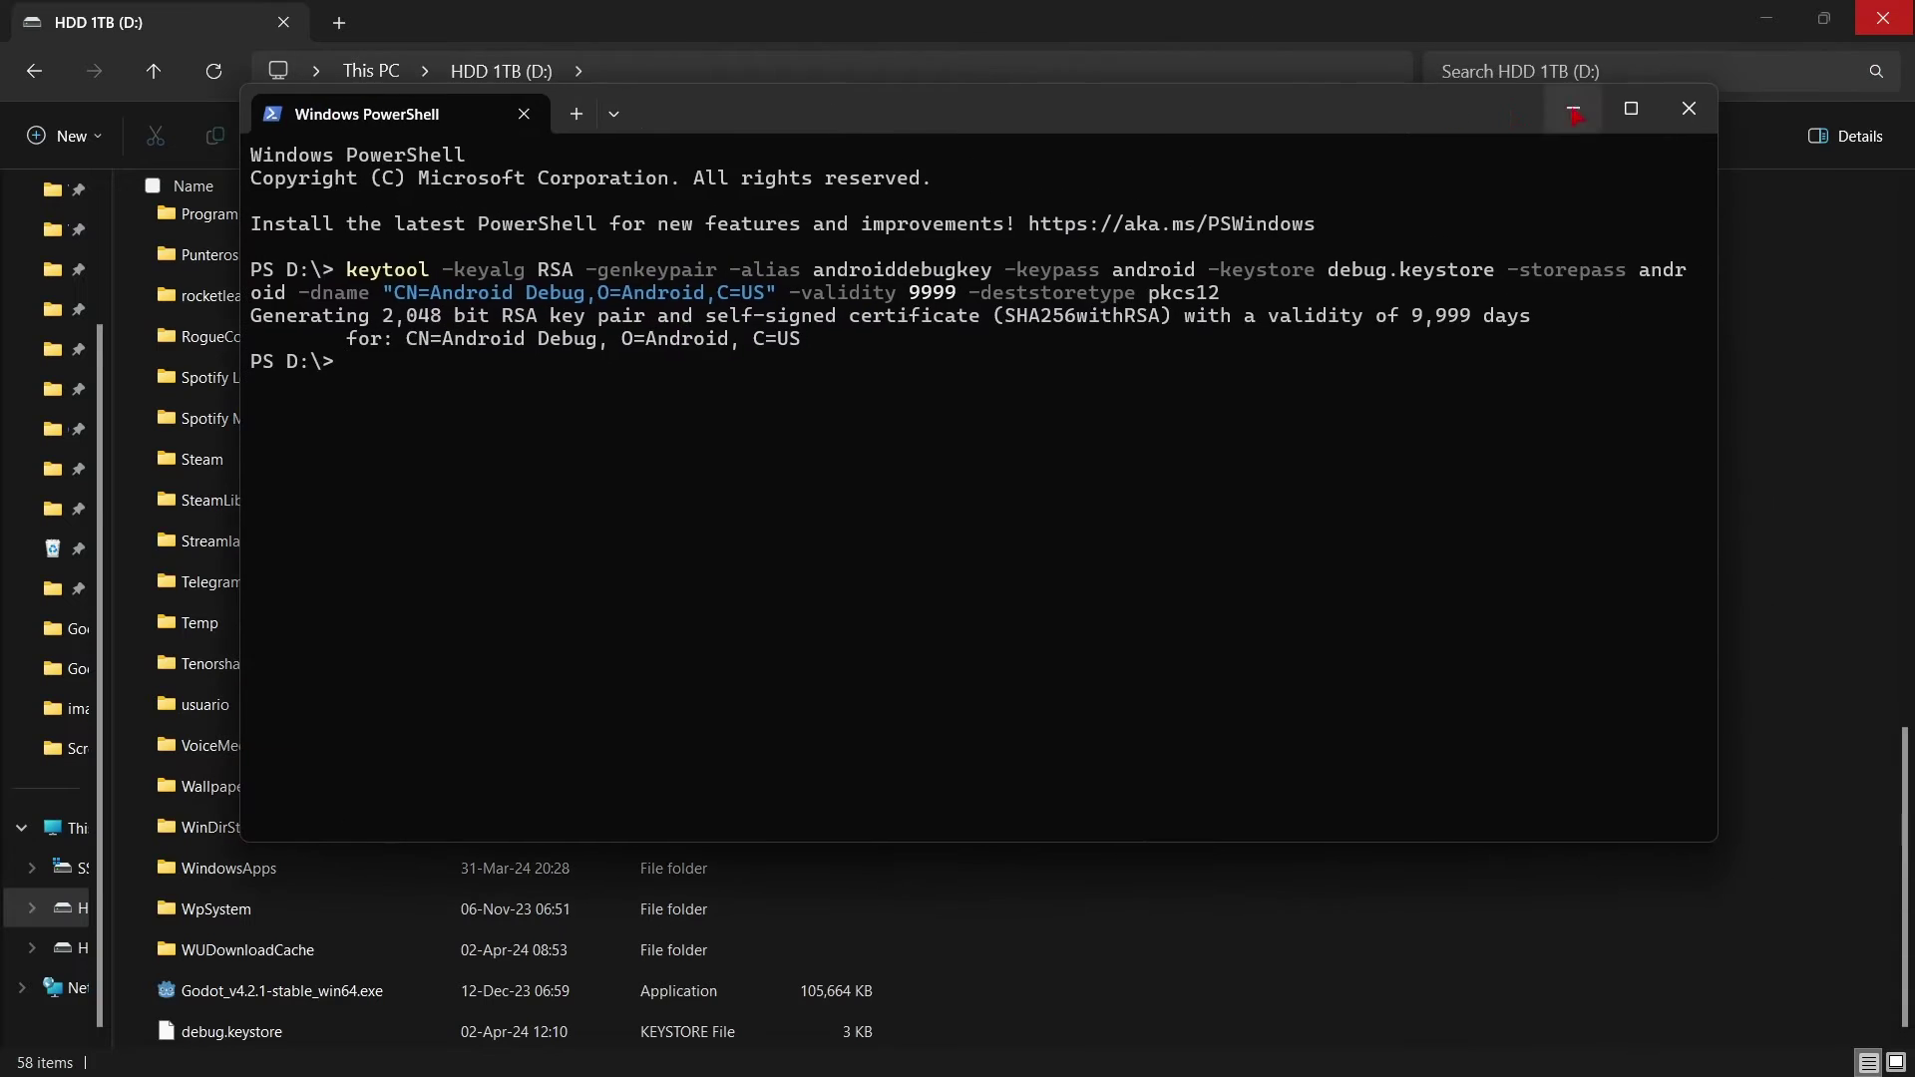
left_click(1689, 110)
left_click(825, 64)
left_click(1010, 756)
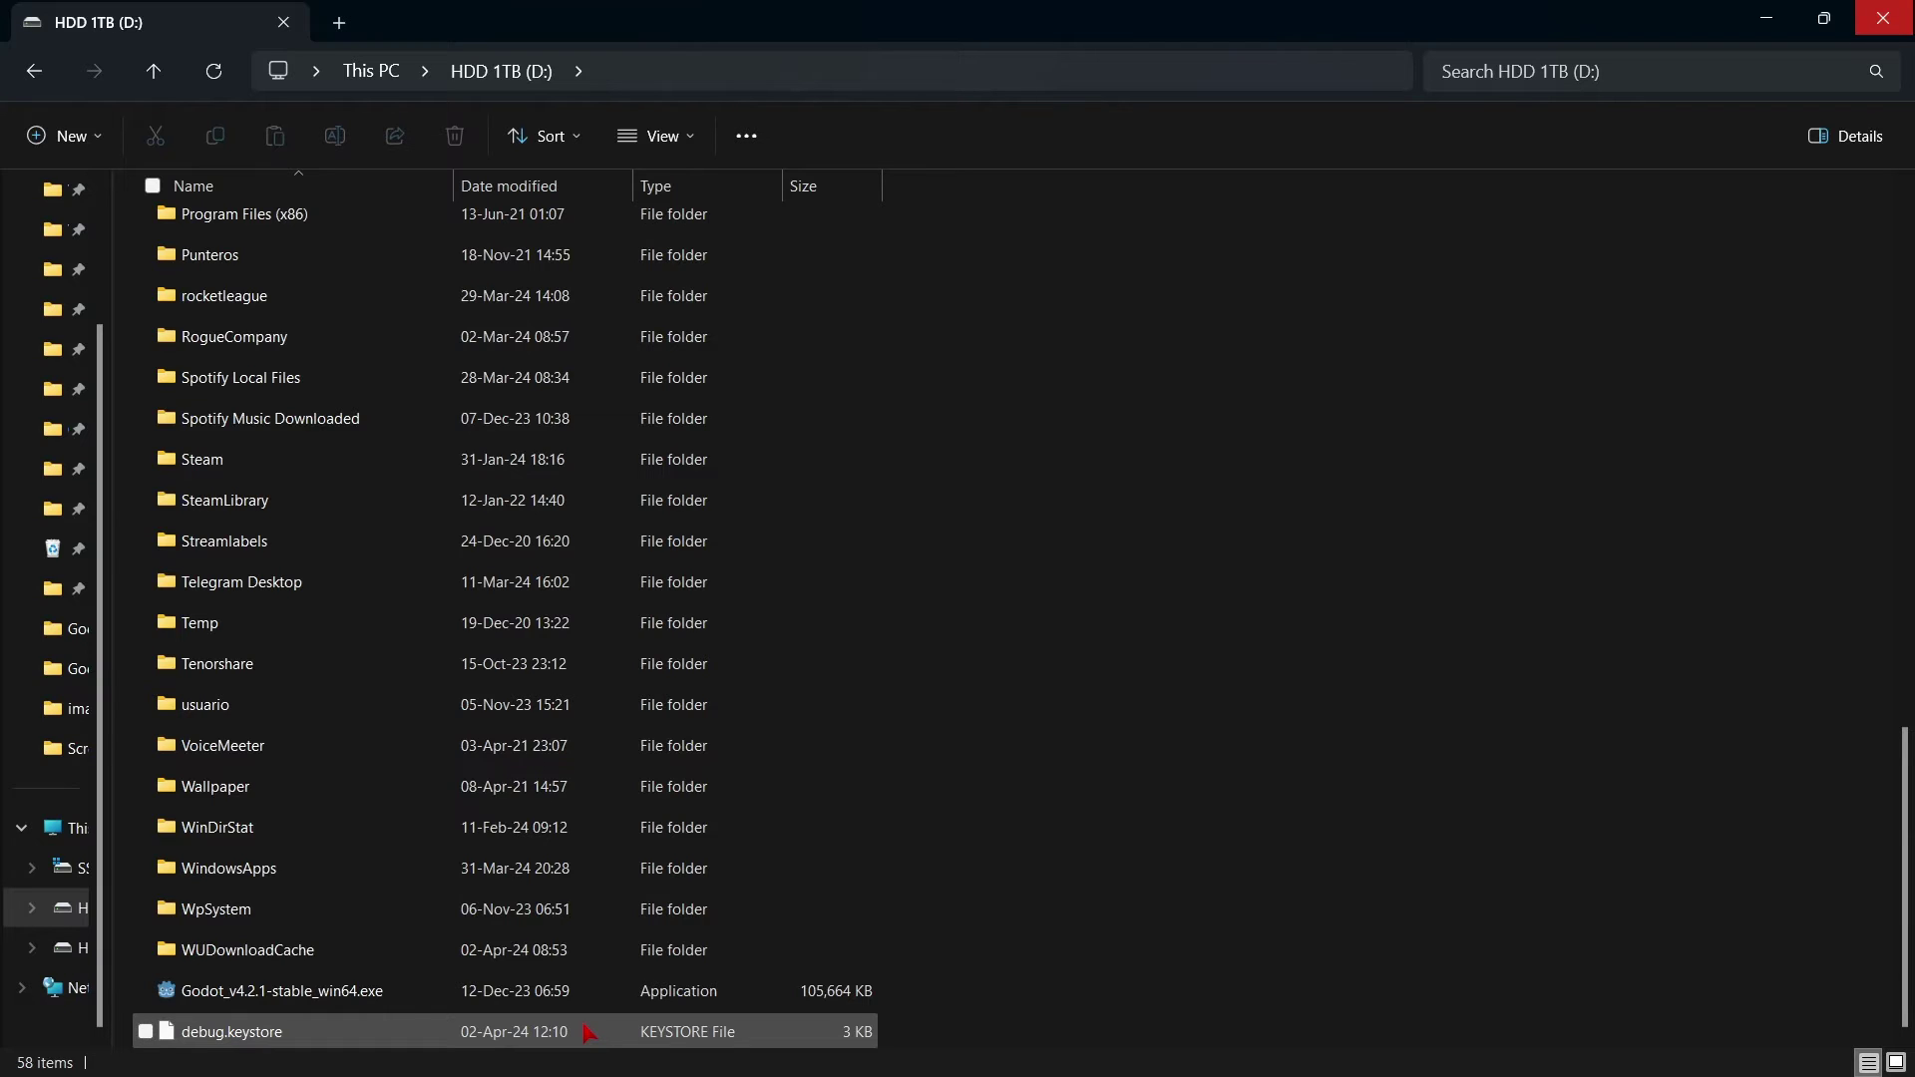
Step: Scroll the Godot docs to 'Setting it up in Godot', then launch Godot_v4.2.1-stable_win64.exe from D:
left_click(546, 1045)
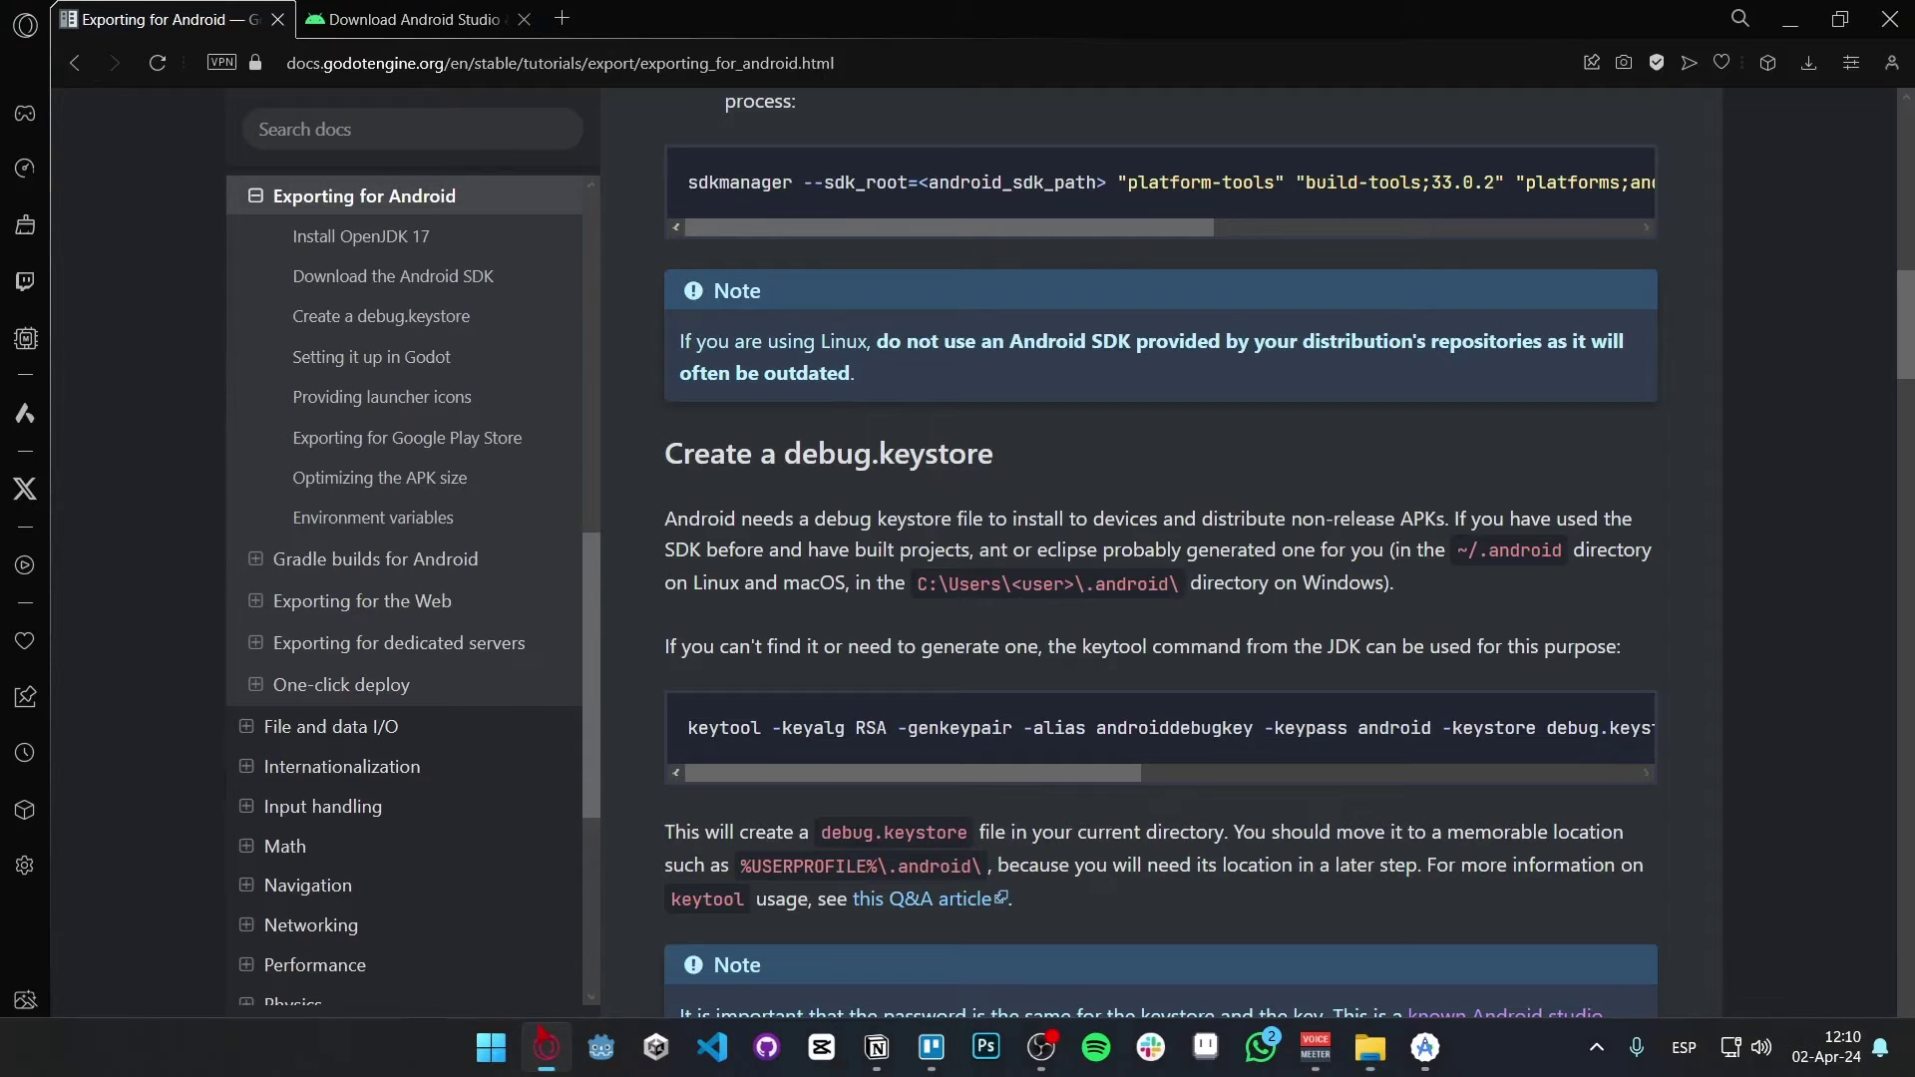
scroll(908, 818, "up", 1)
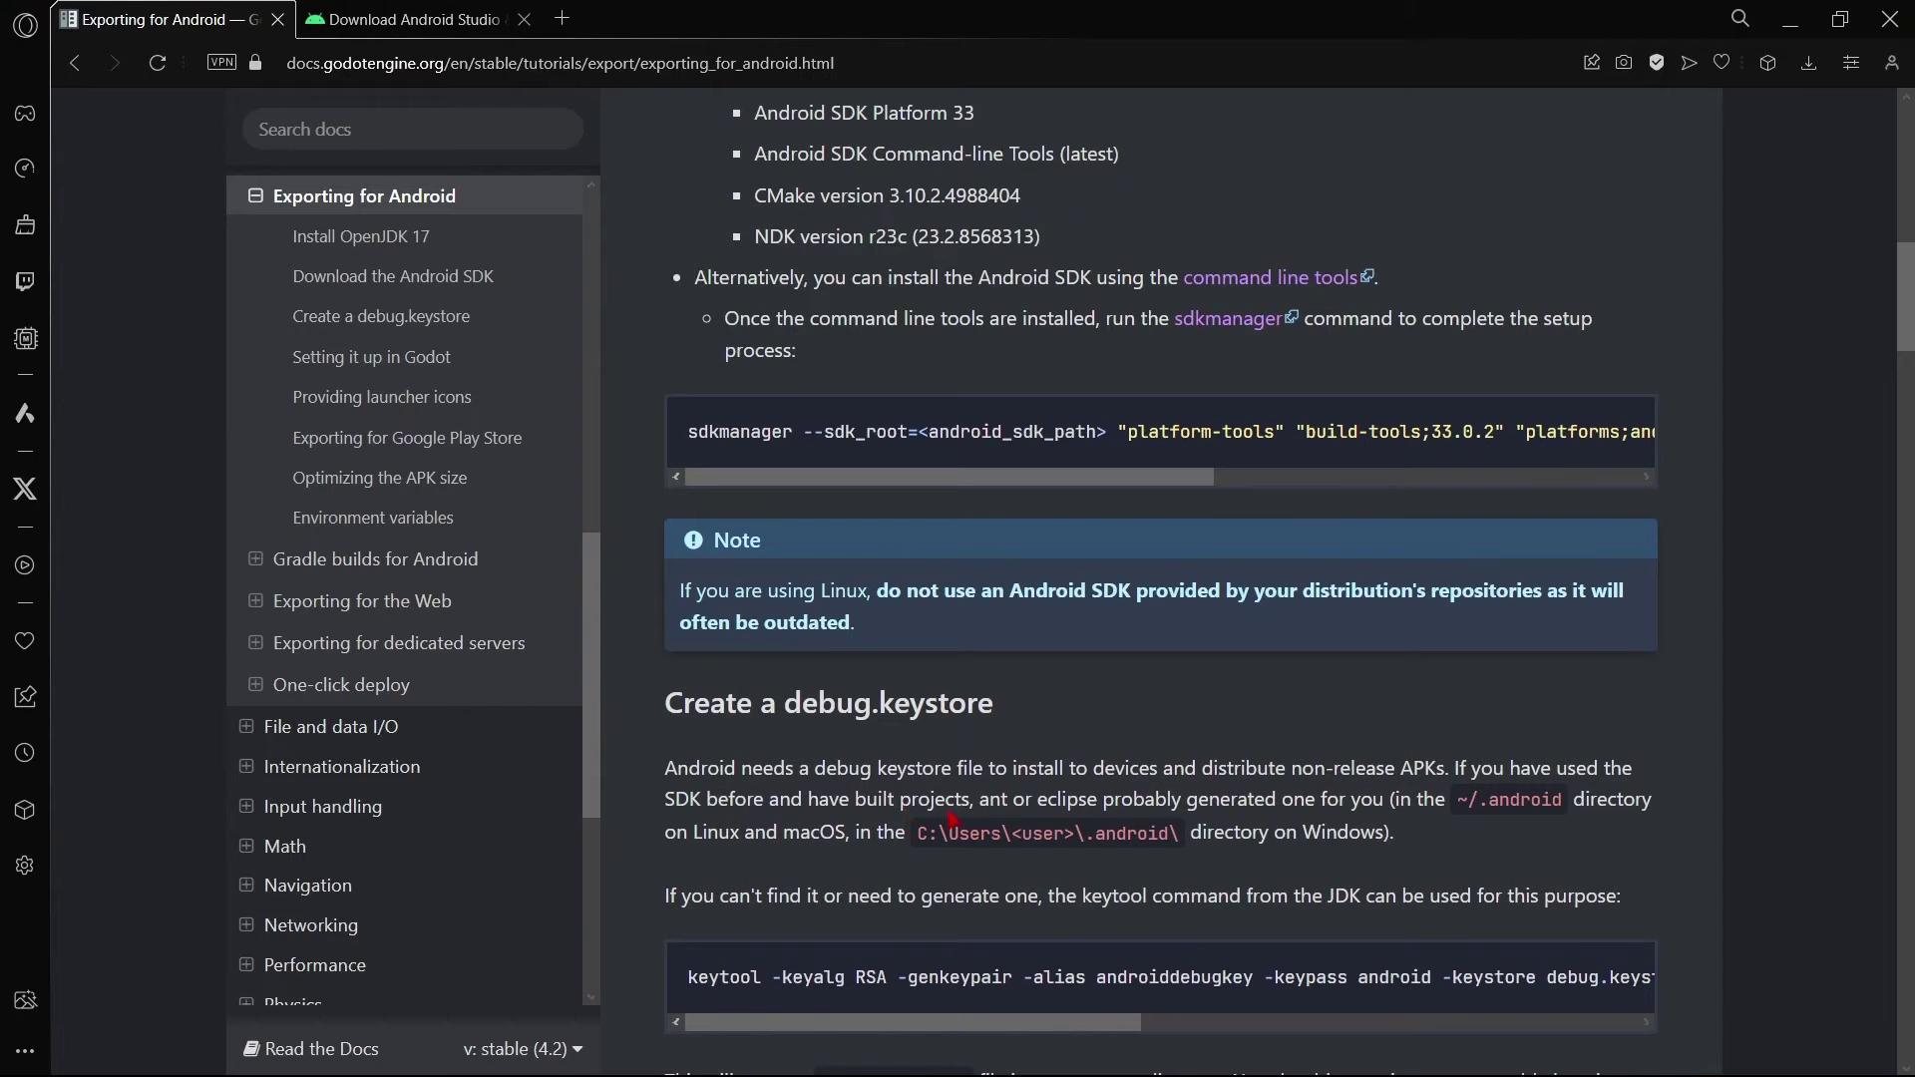
scroll(951, 816, "down", 8)
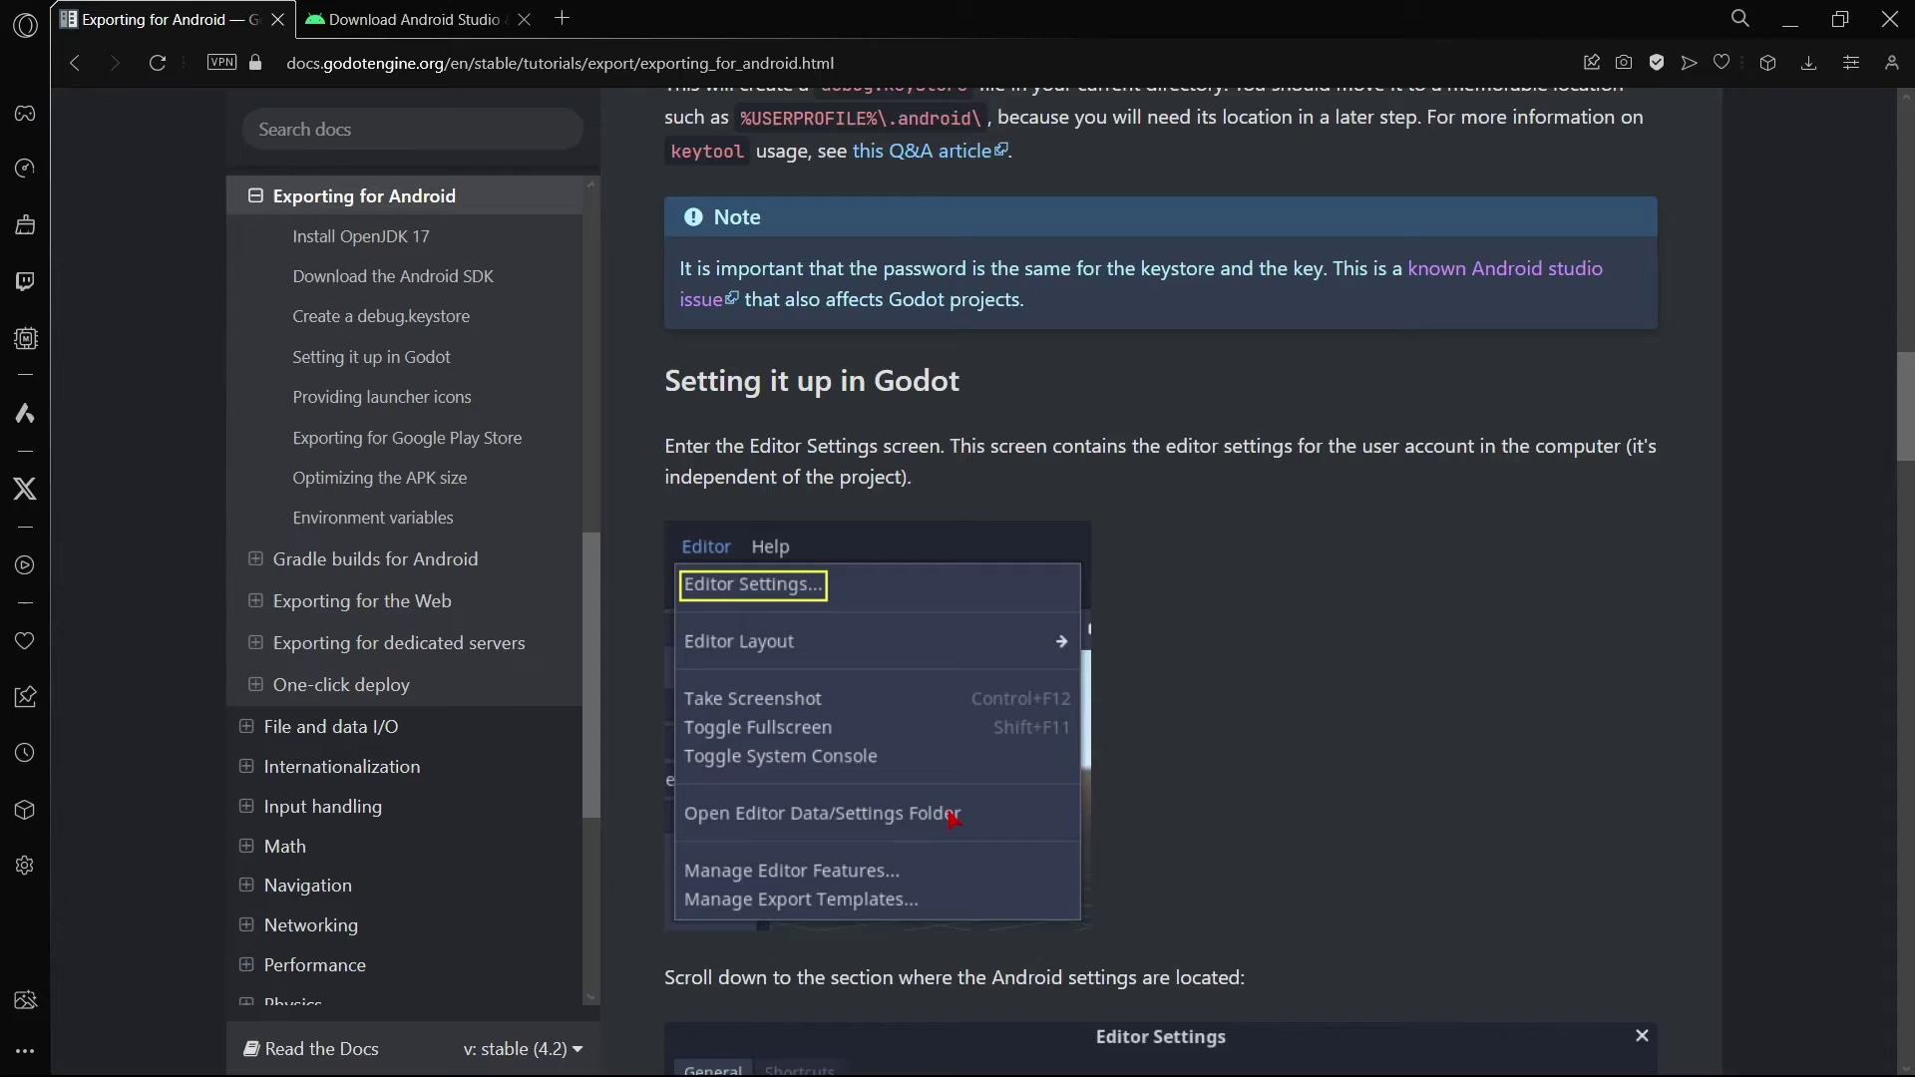
scroll(953, 818, "down", 2)
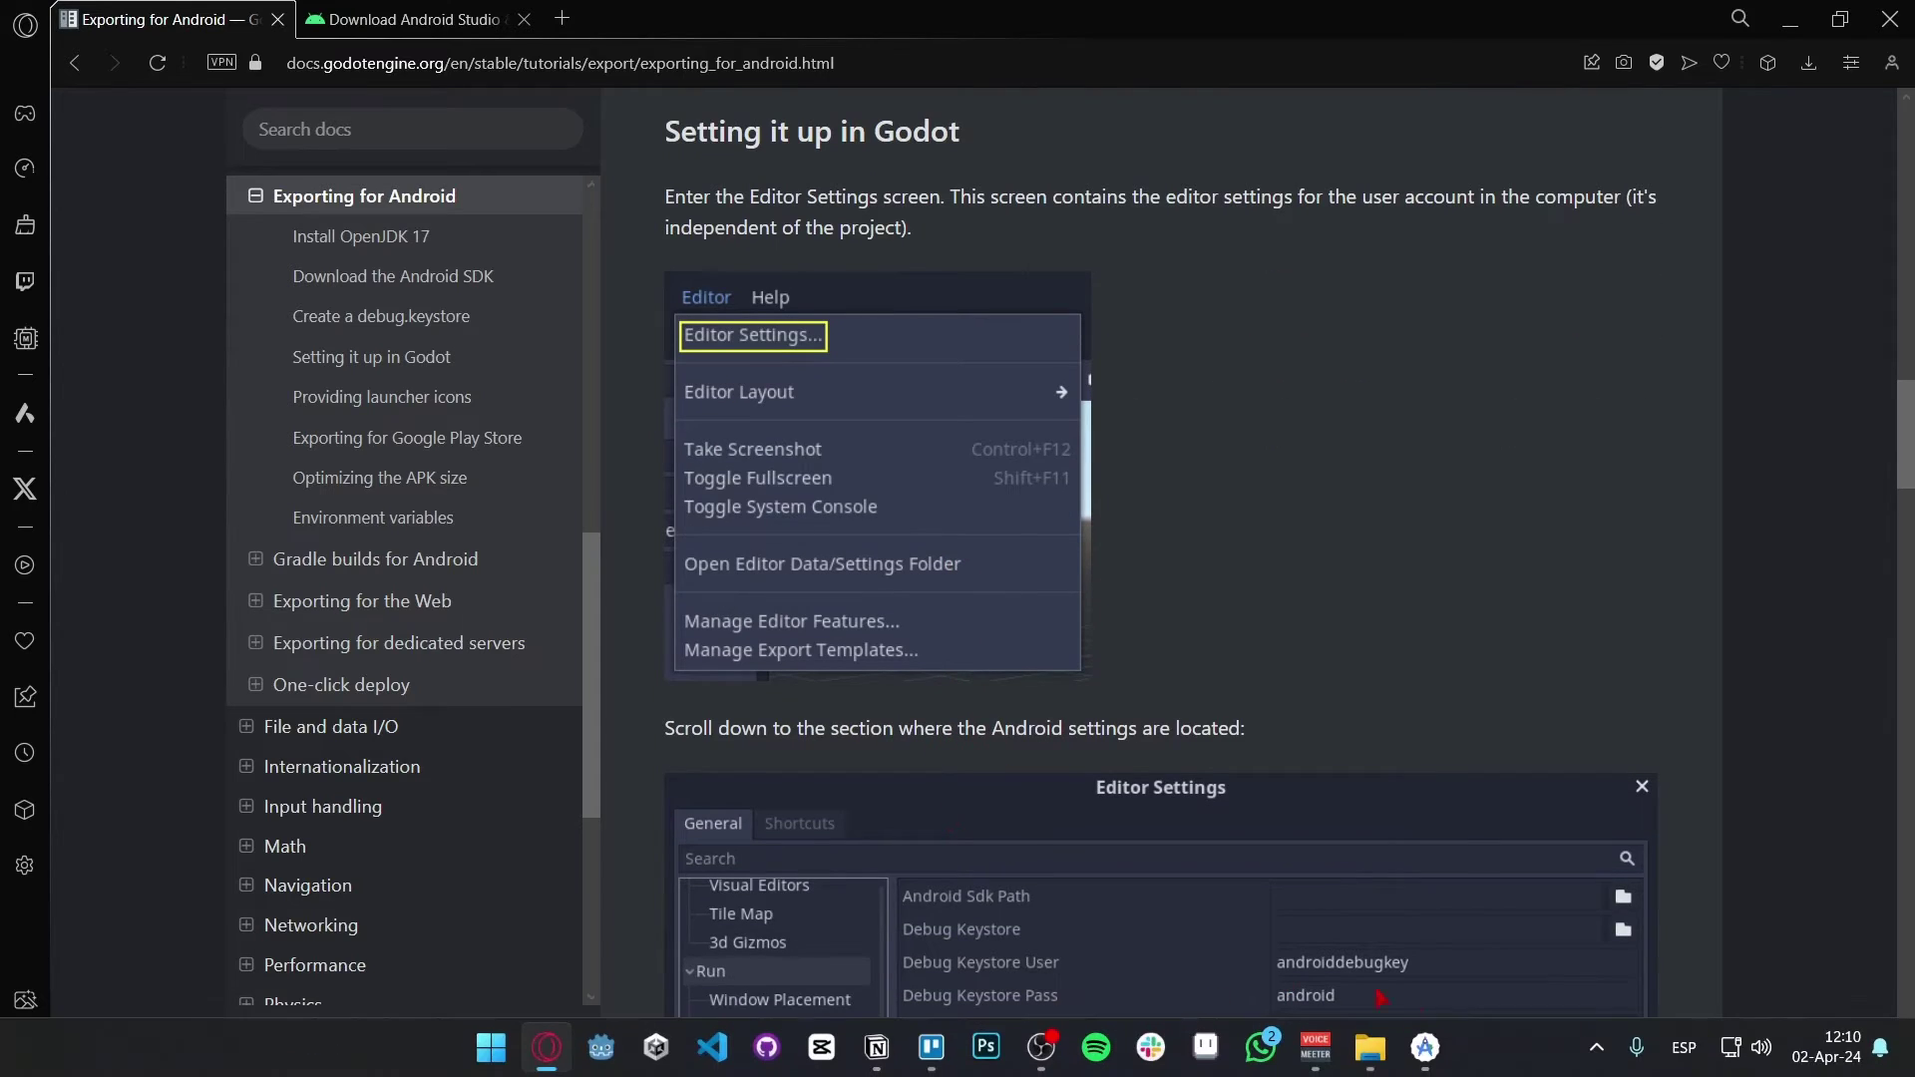
left_click(1422, 1048)
double_click(370, 992)
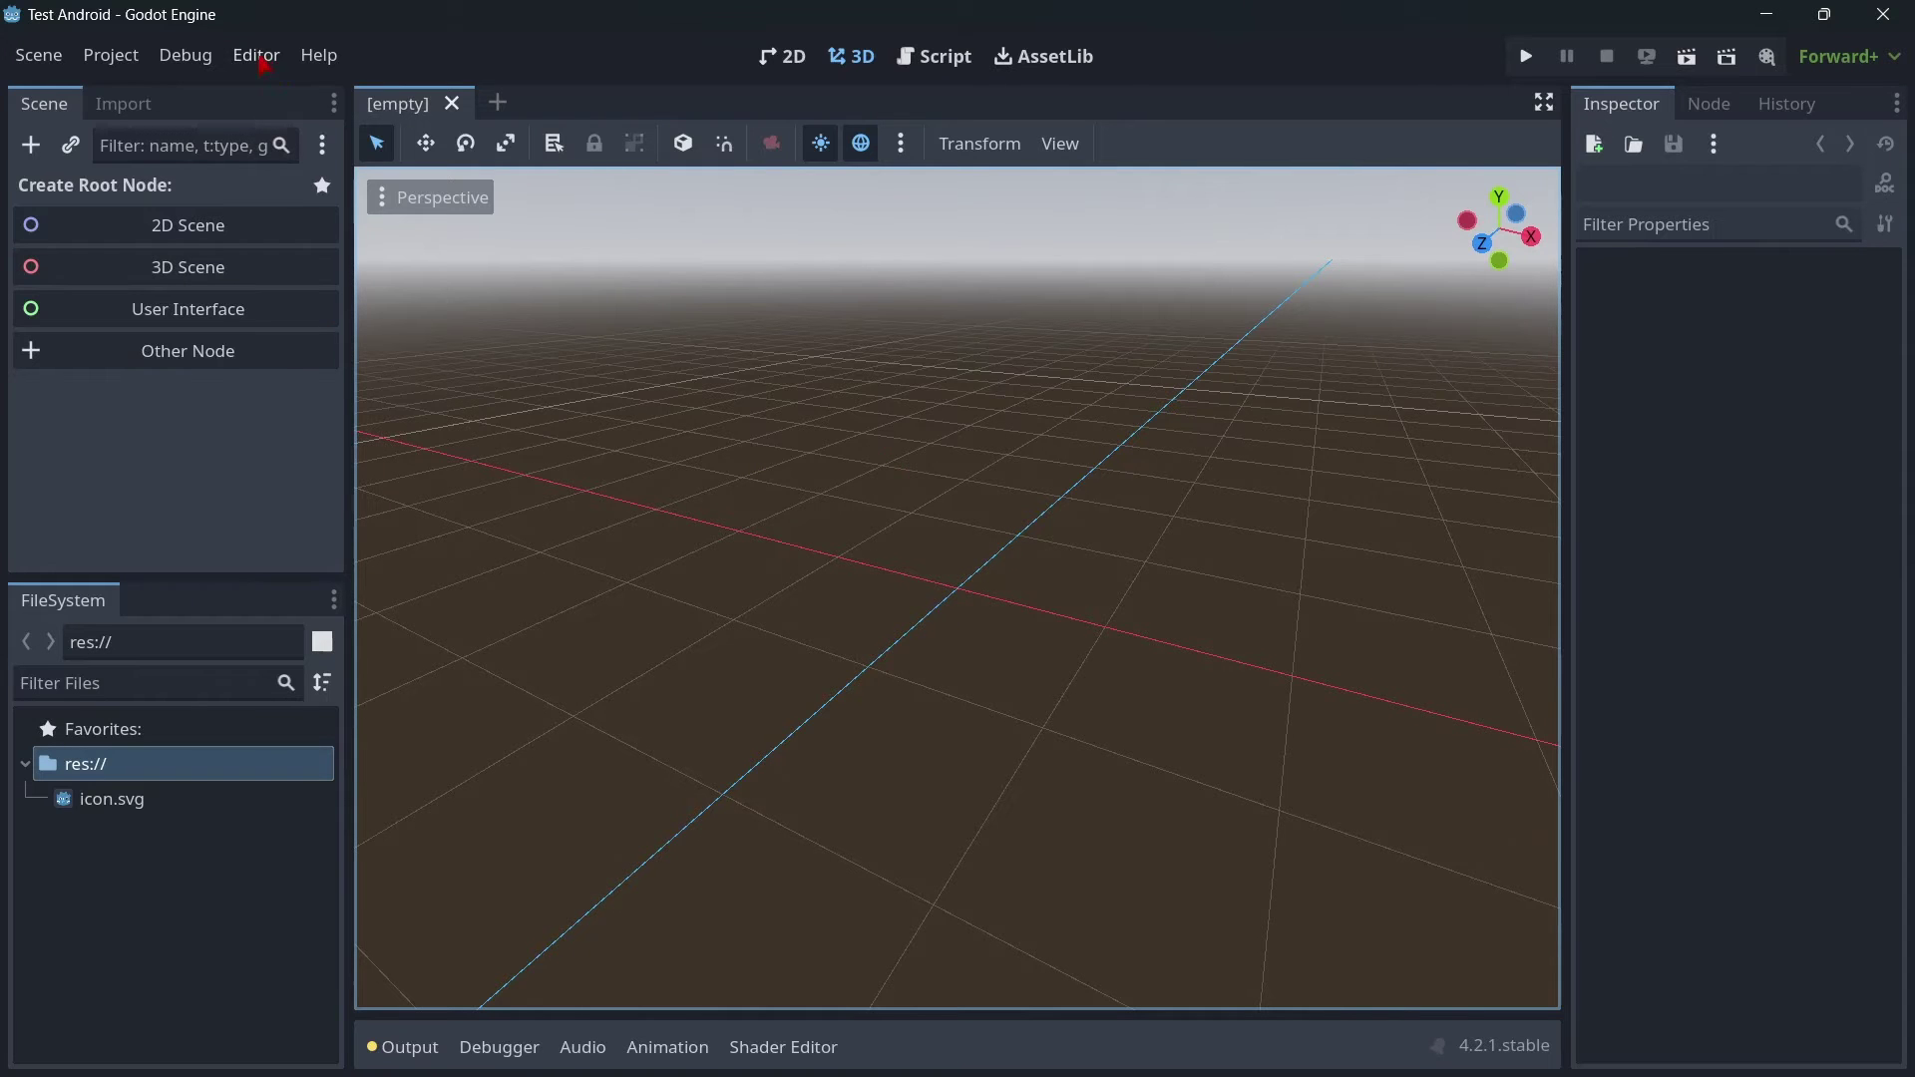
Step: Copy the Android SDK location from Android Studio's SDK manager for the D:/AndroidSDK SDK Path
left_click(256, 55)
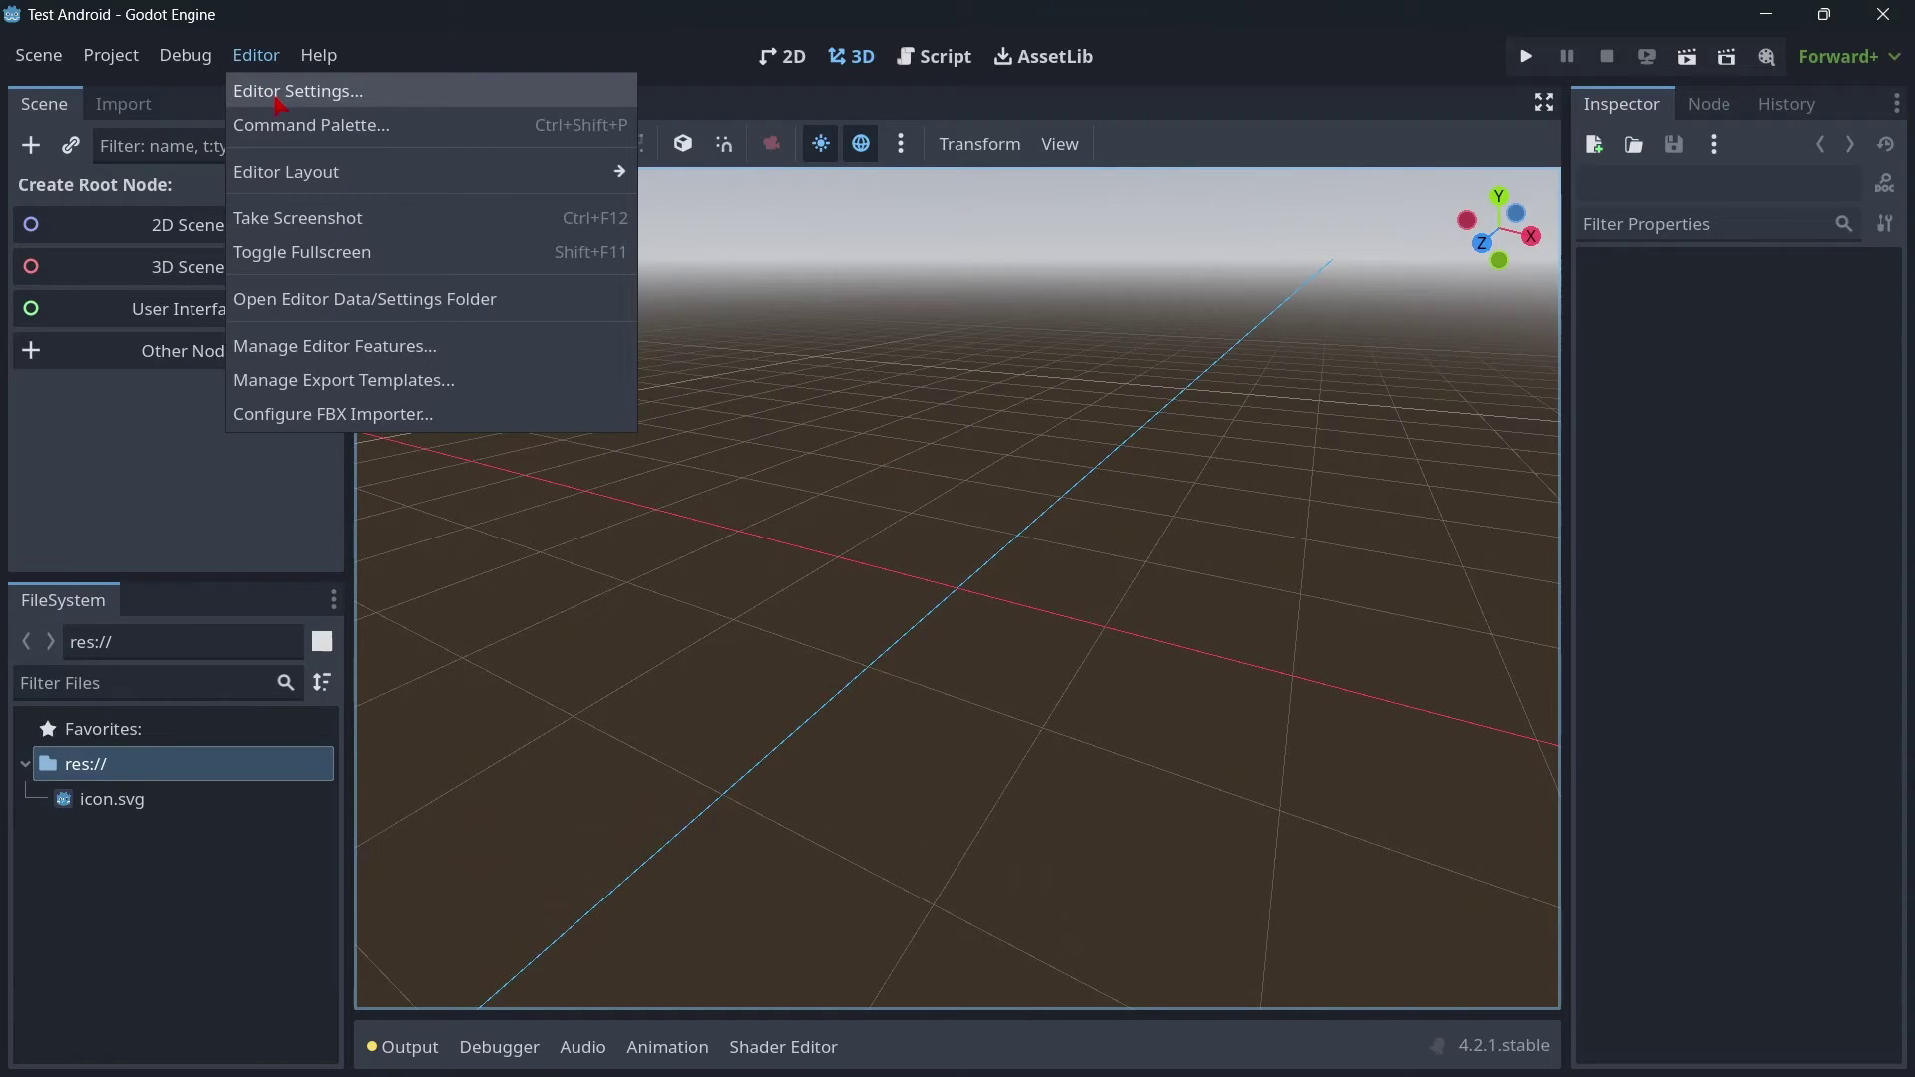
left_click(275, 87)
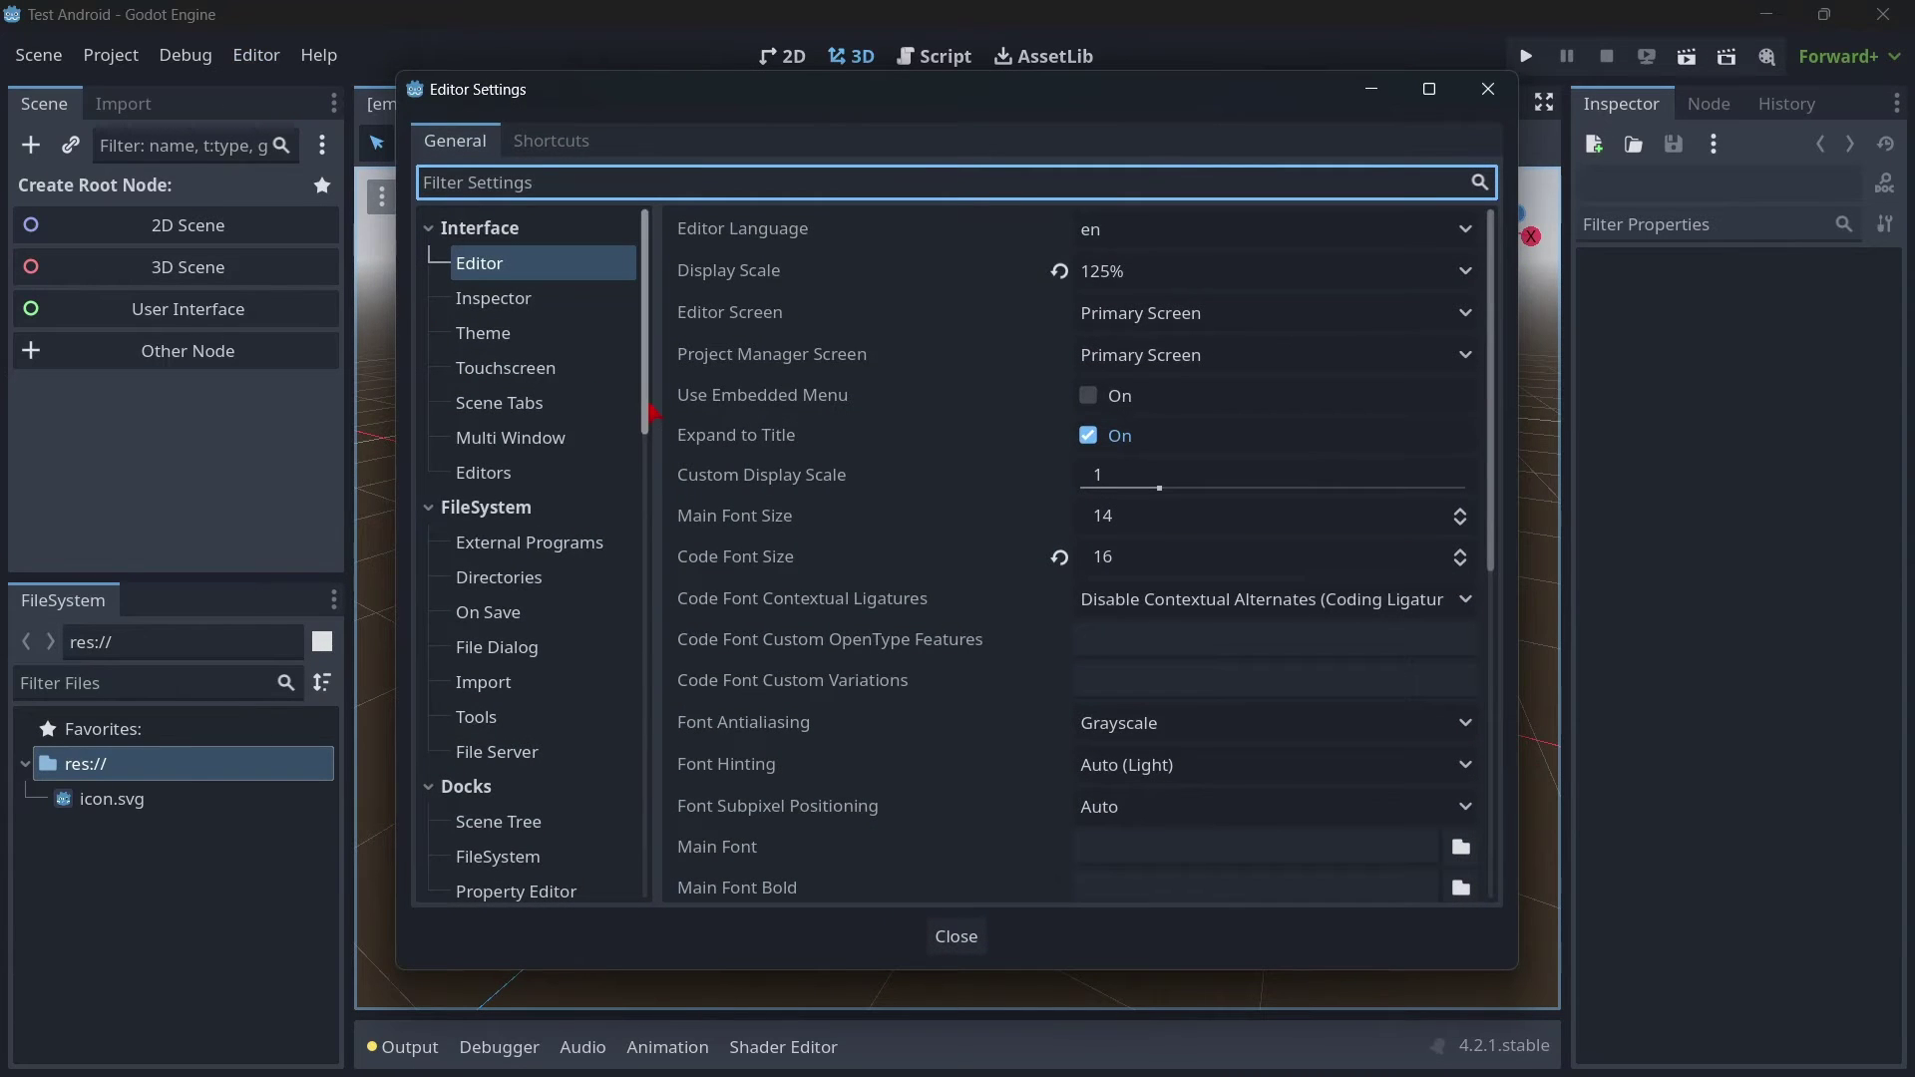
left_click_drag(630, 410, 597, 866)
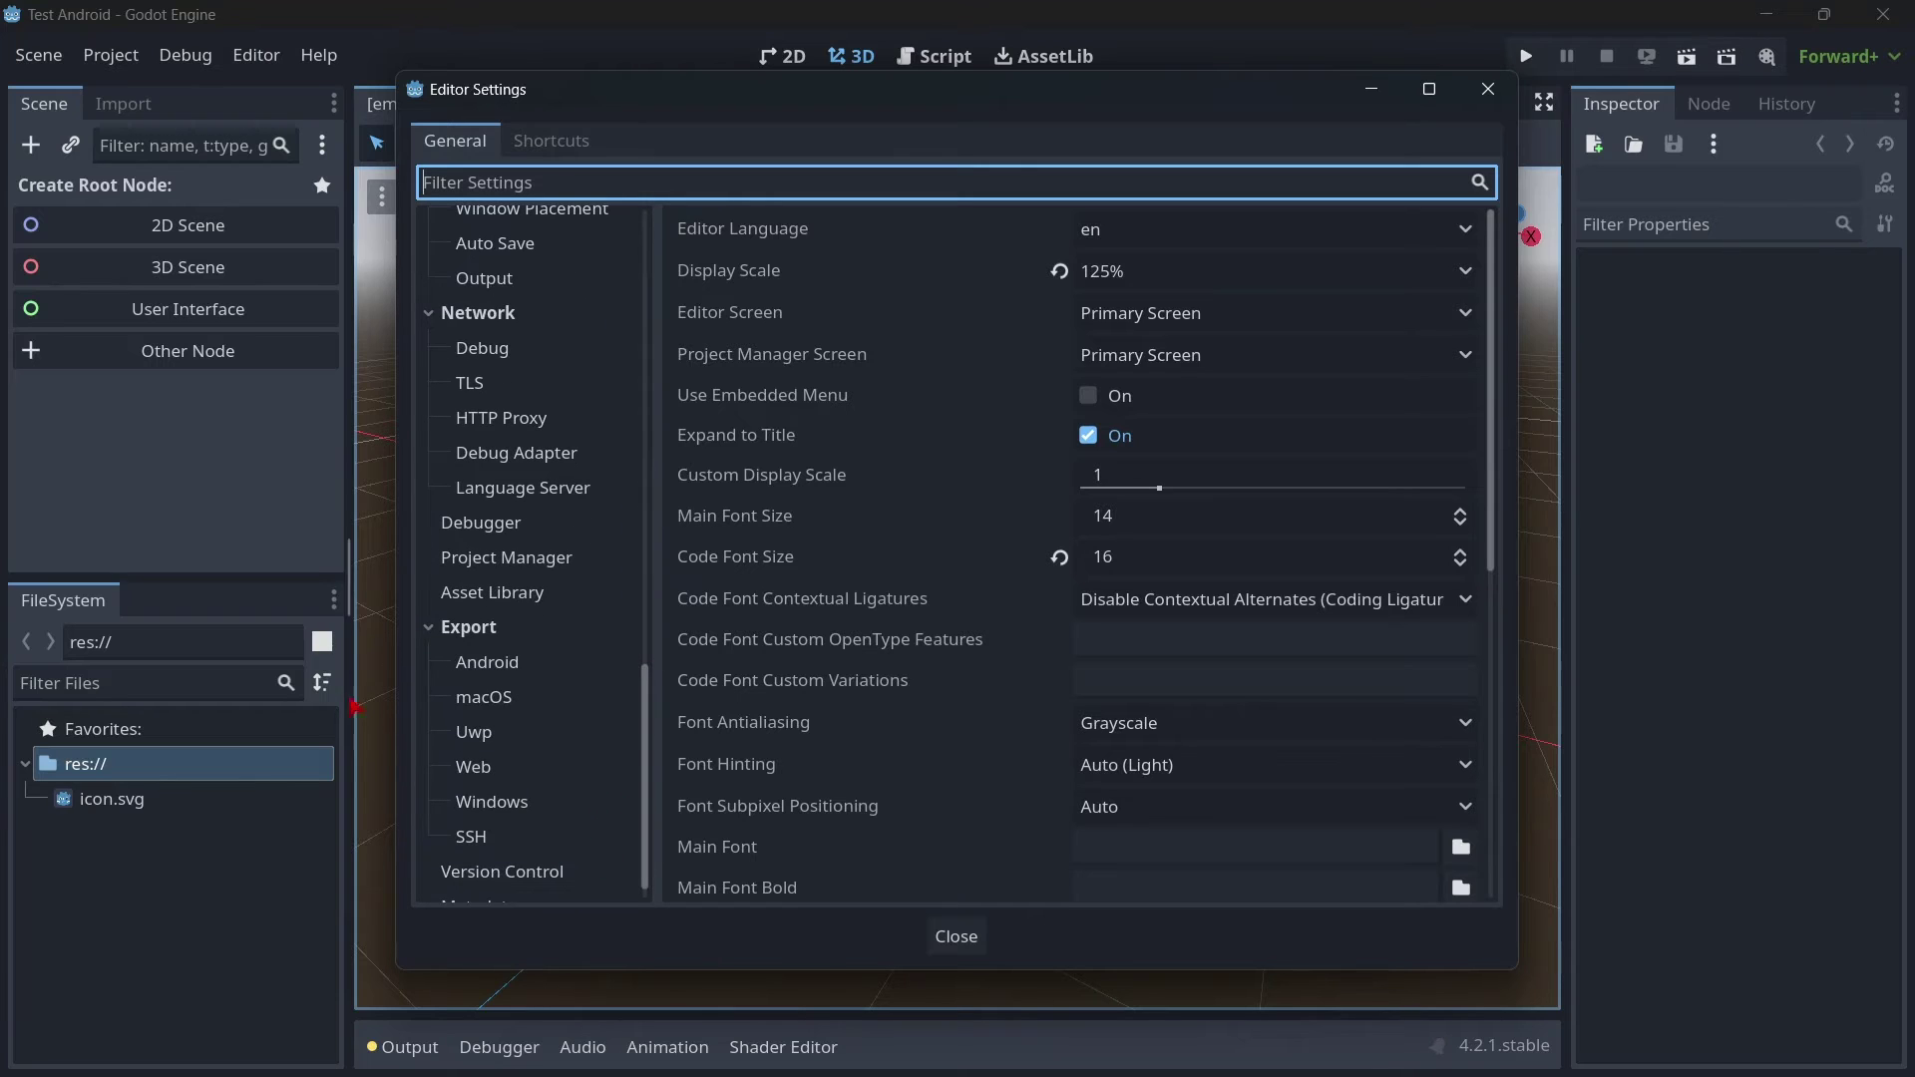
left_click(487, 662)
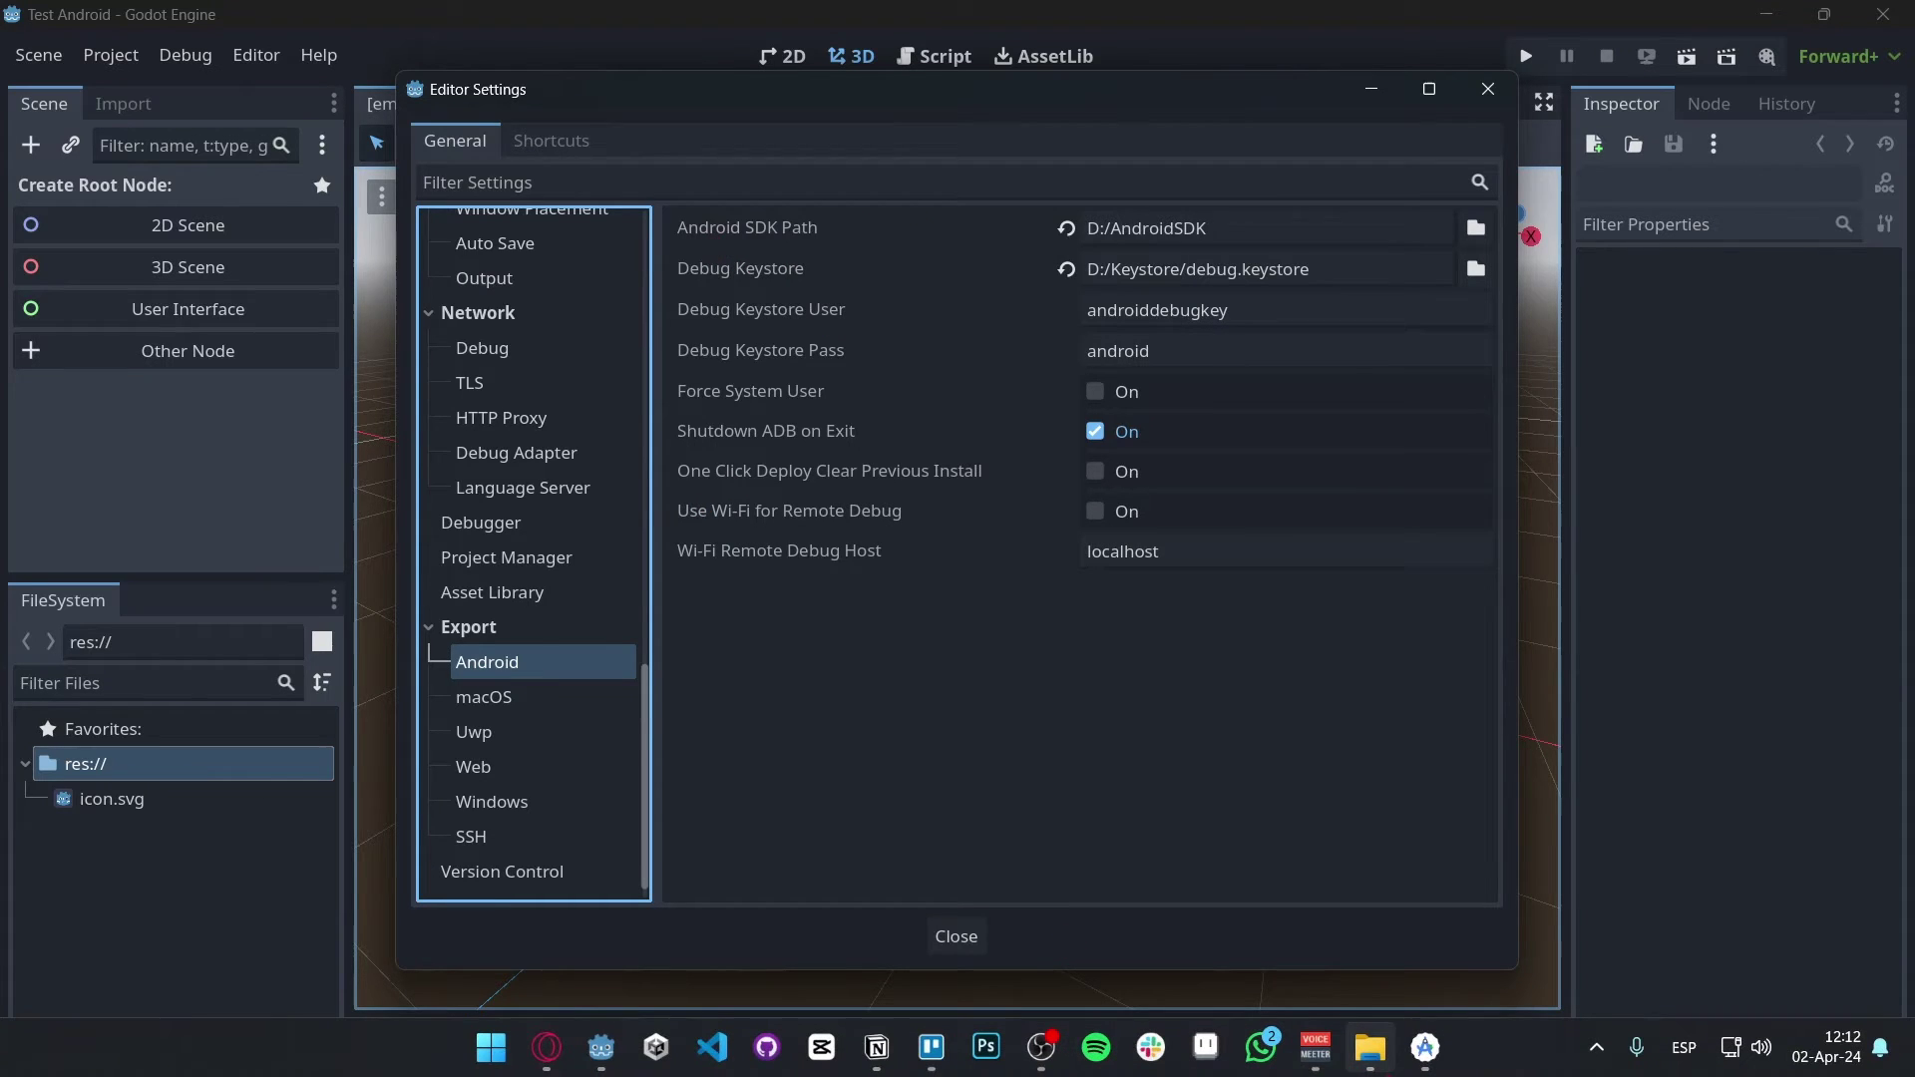
left_click(1424, 1049)
left_click(1085, 593)
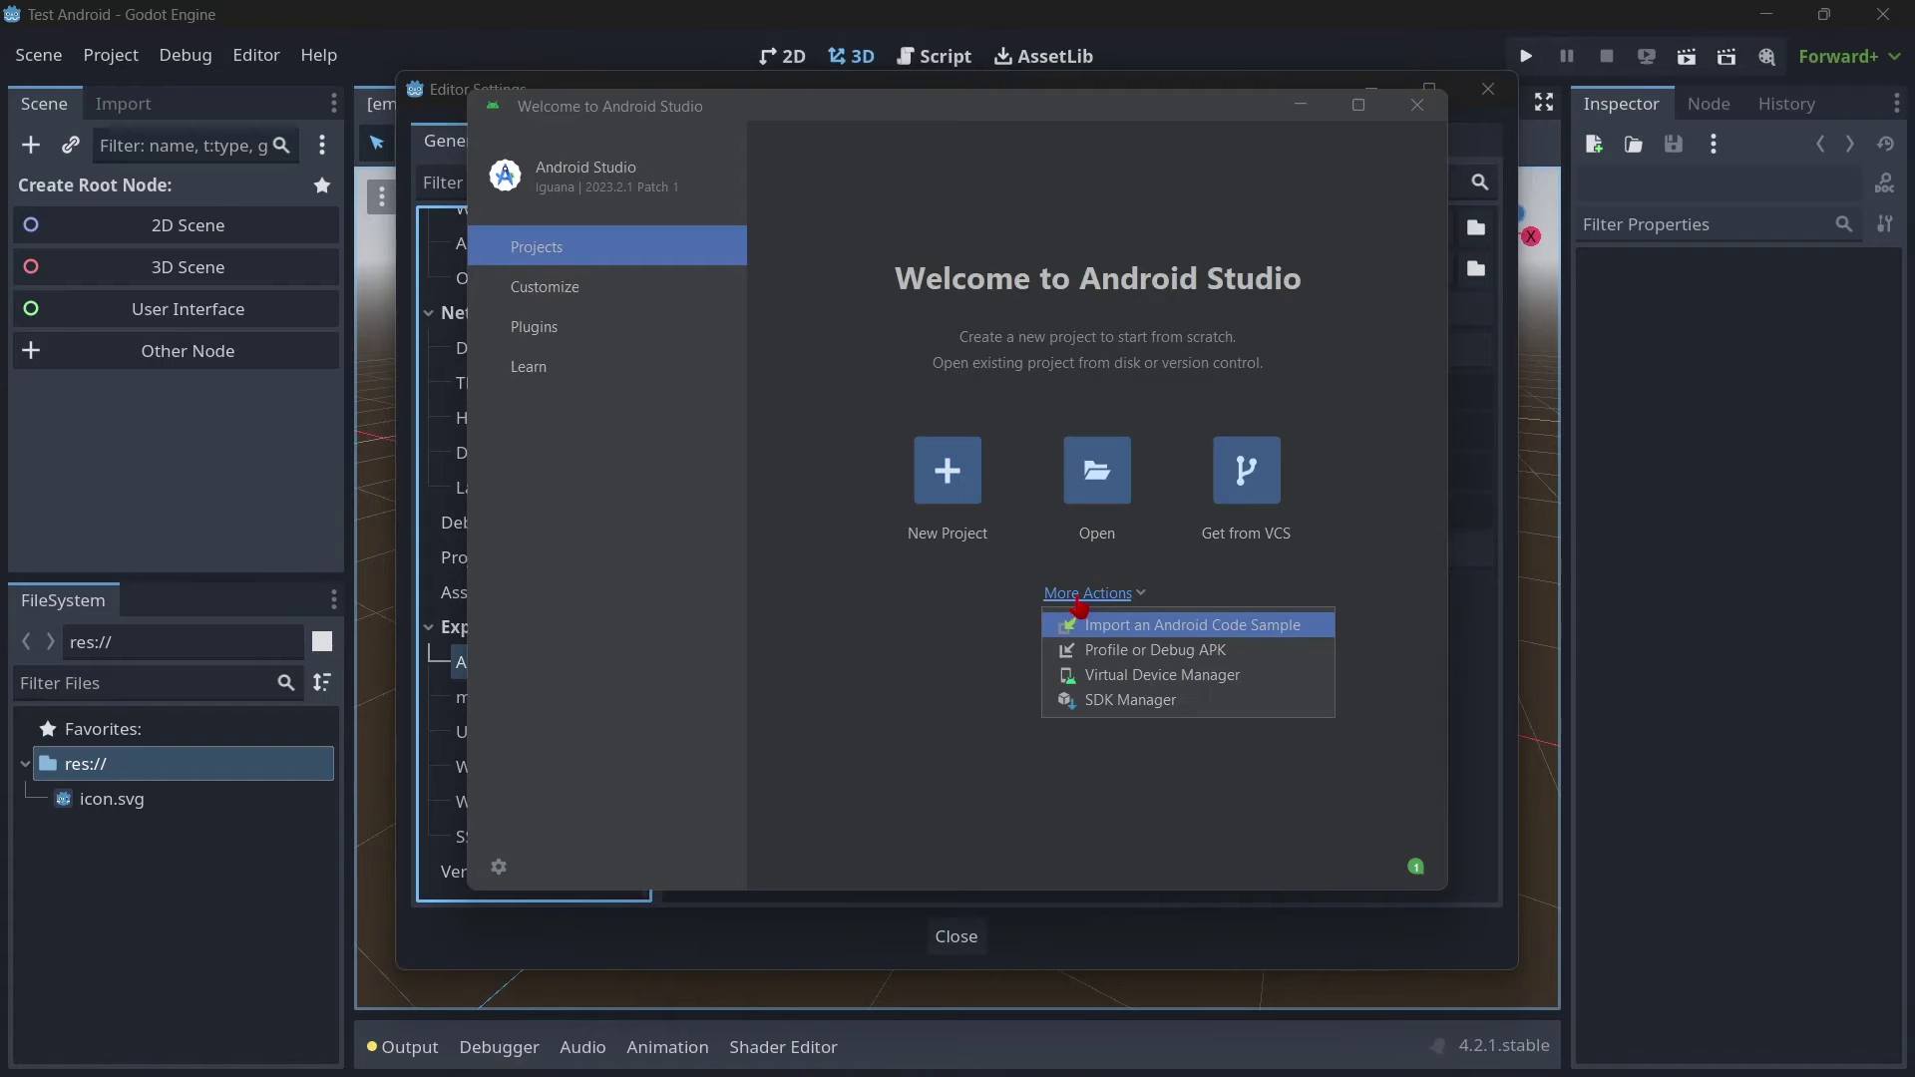
left_click(1097, 690)
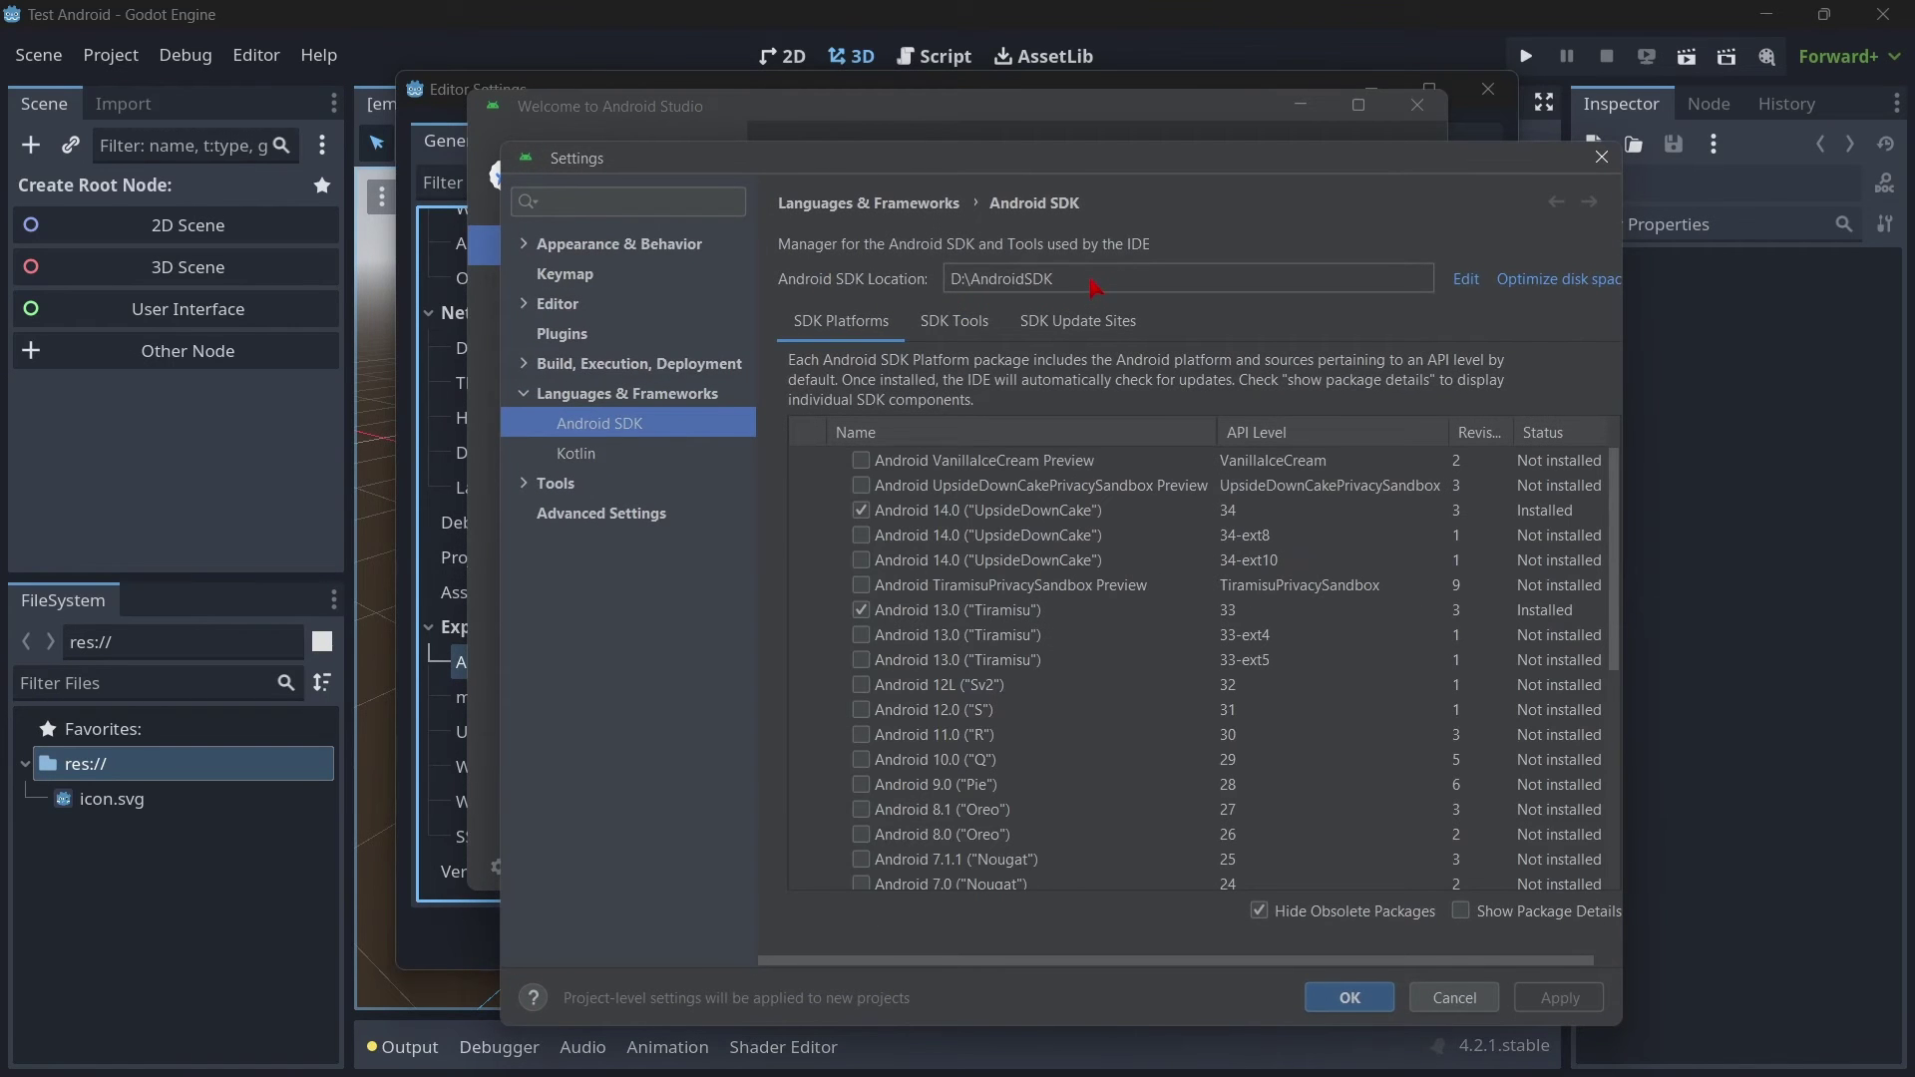
triple_click(1094, 289)
key("alt+Tab")
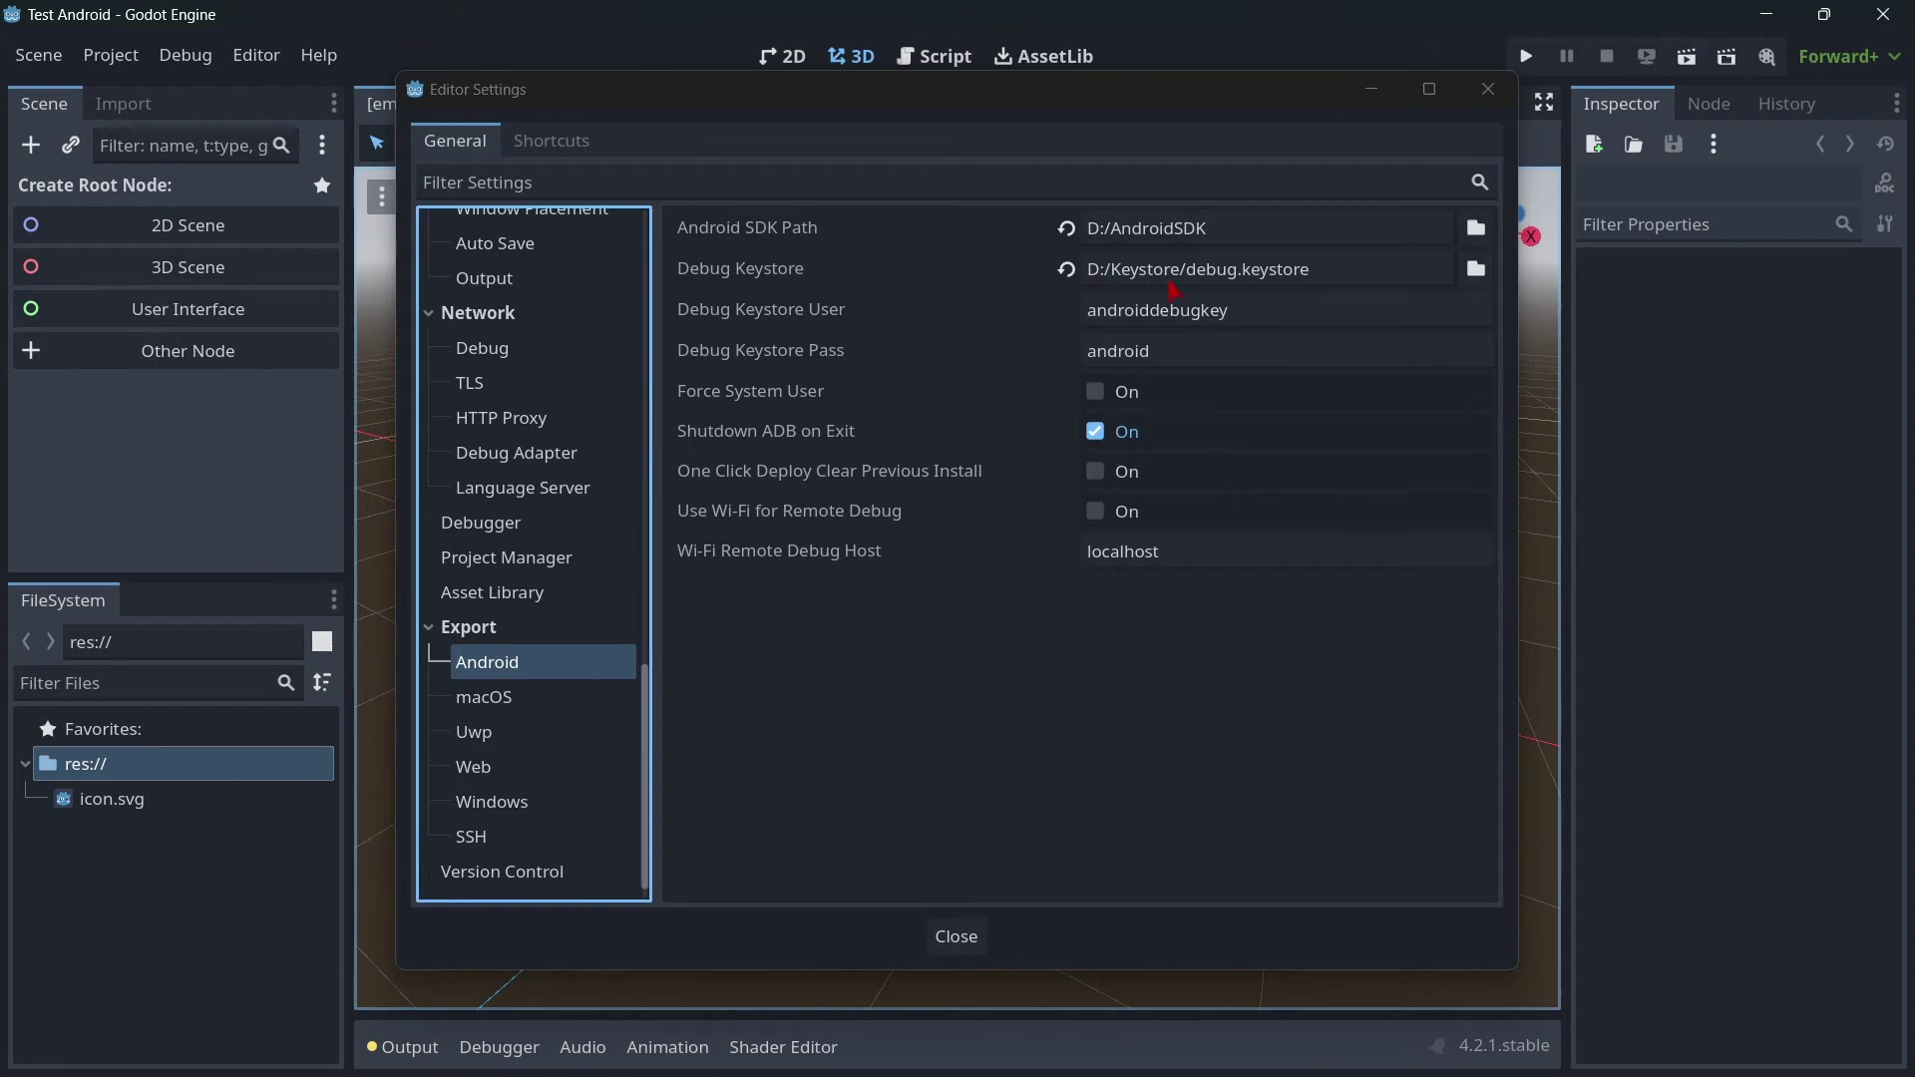
Step: Set the Debug Keystore to D:/Keystore/debug.keystore and close Editor Settings
left_click(1133, 271)
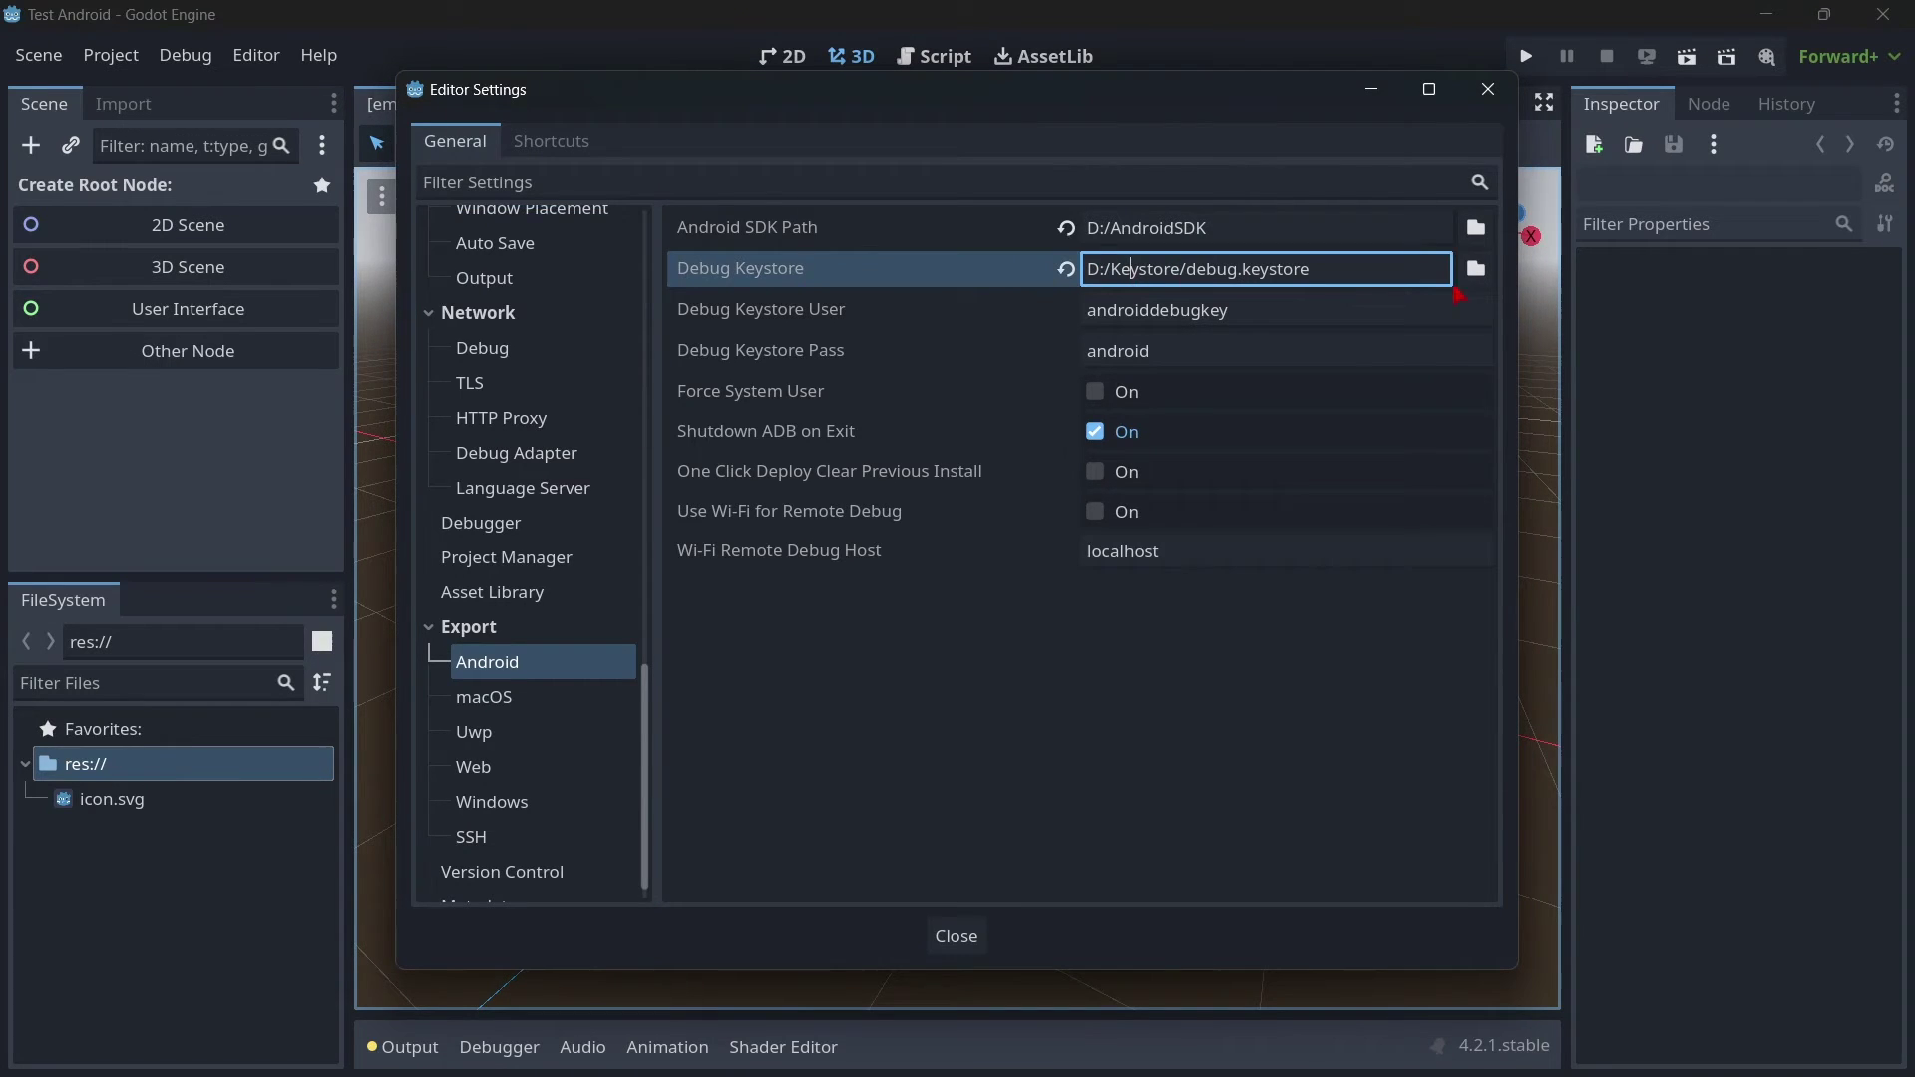
left_click(1477, 269)
left_click(492, 131)
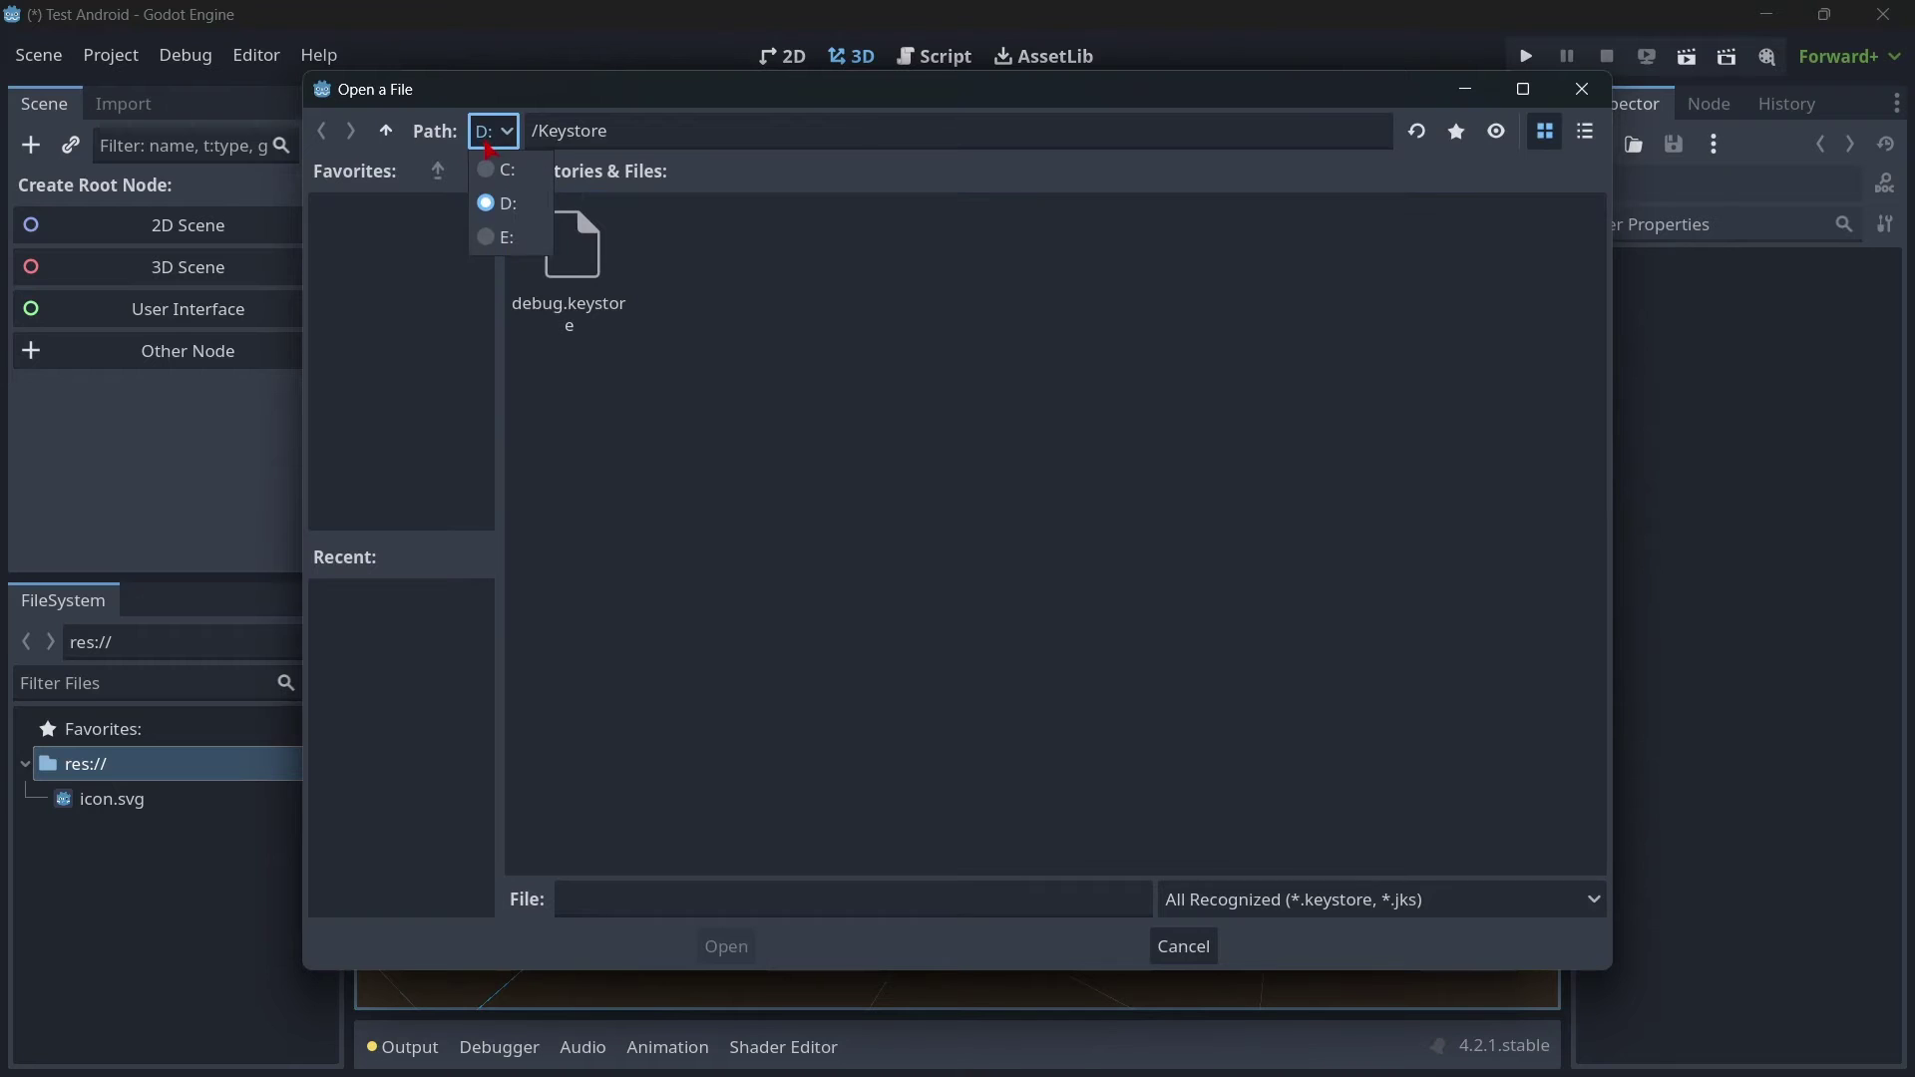
left_click(493, 130)
left_click(386, 131)
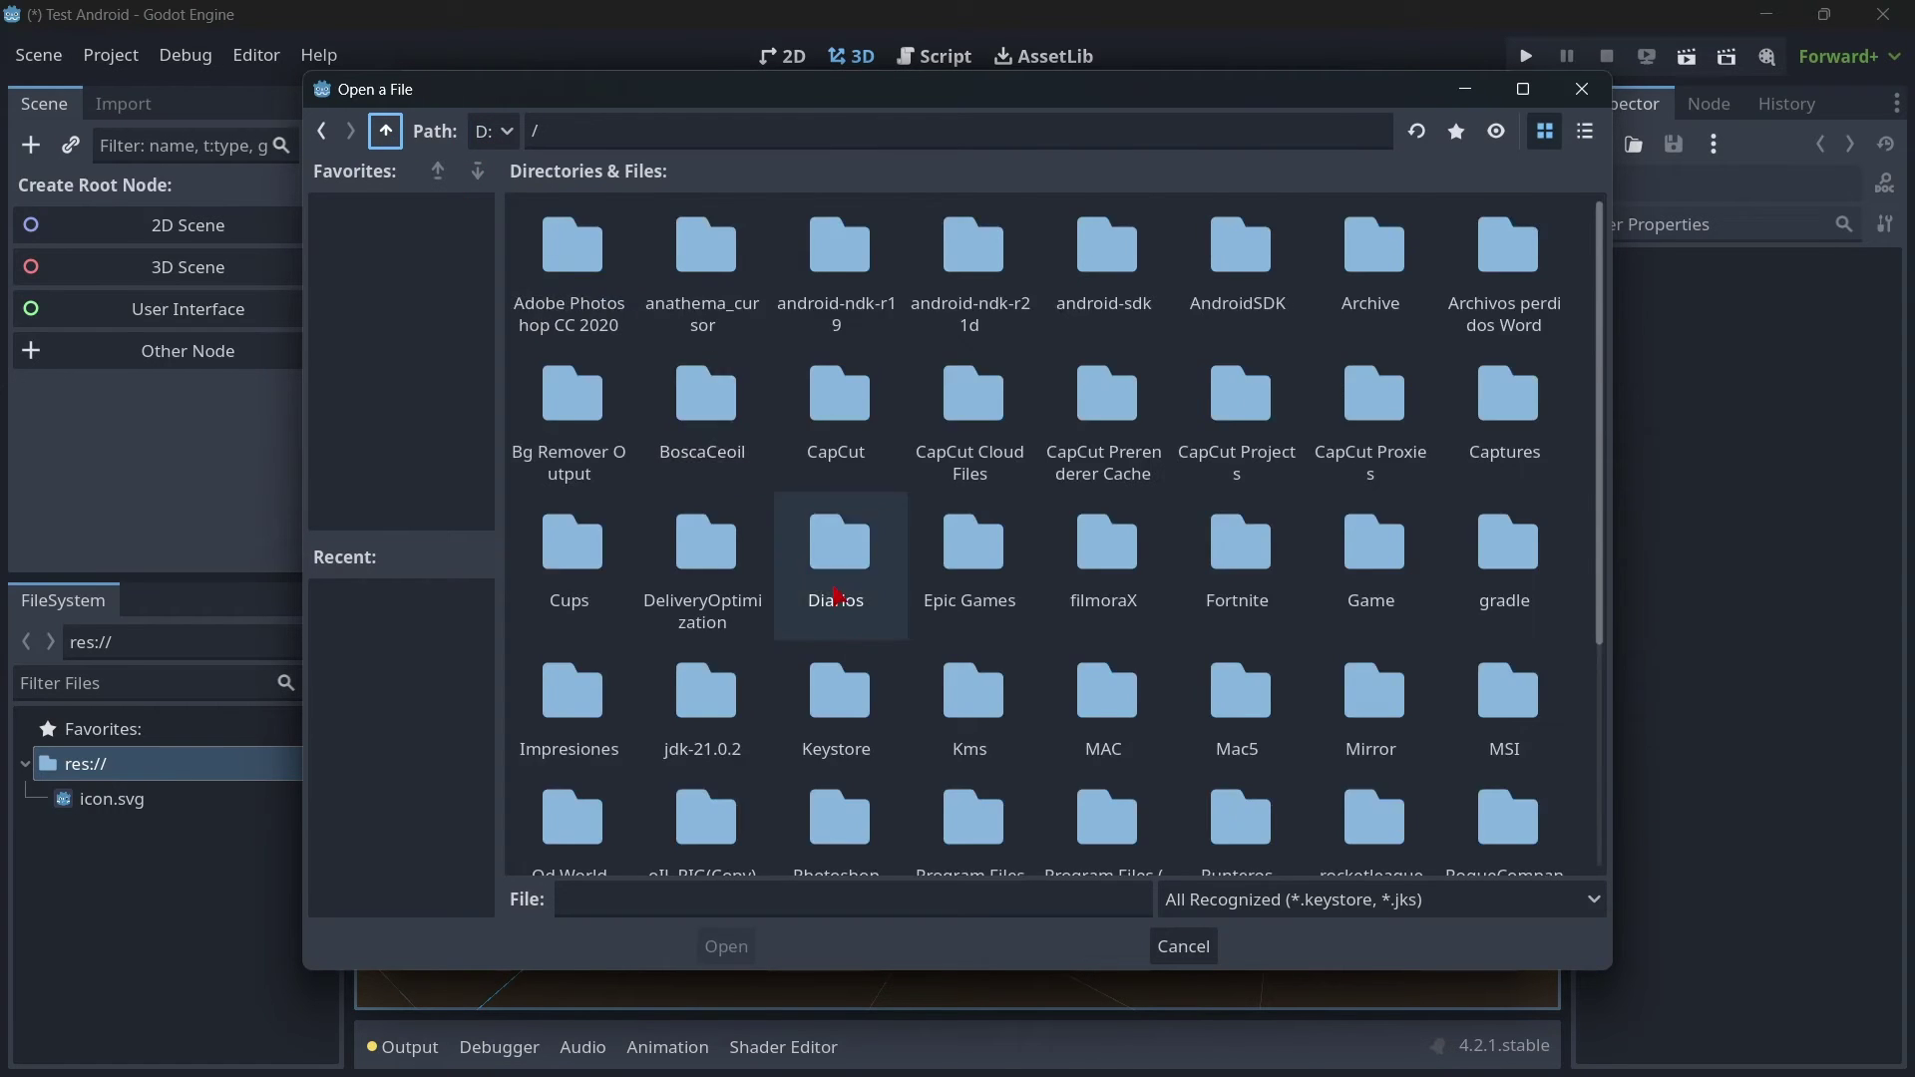
scroll(838, 639, "down", 3)
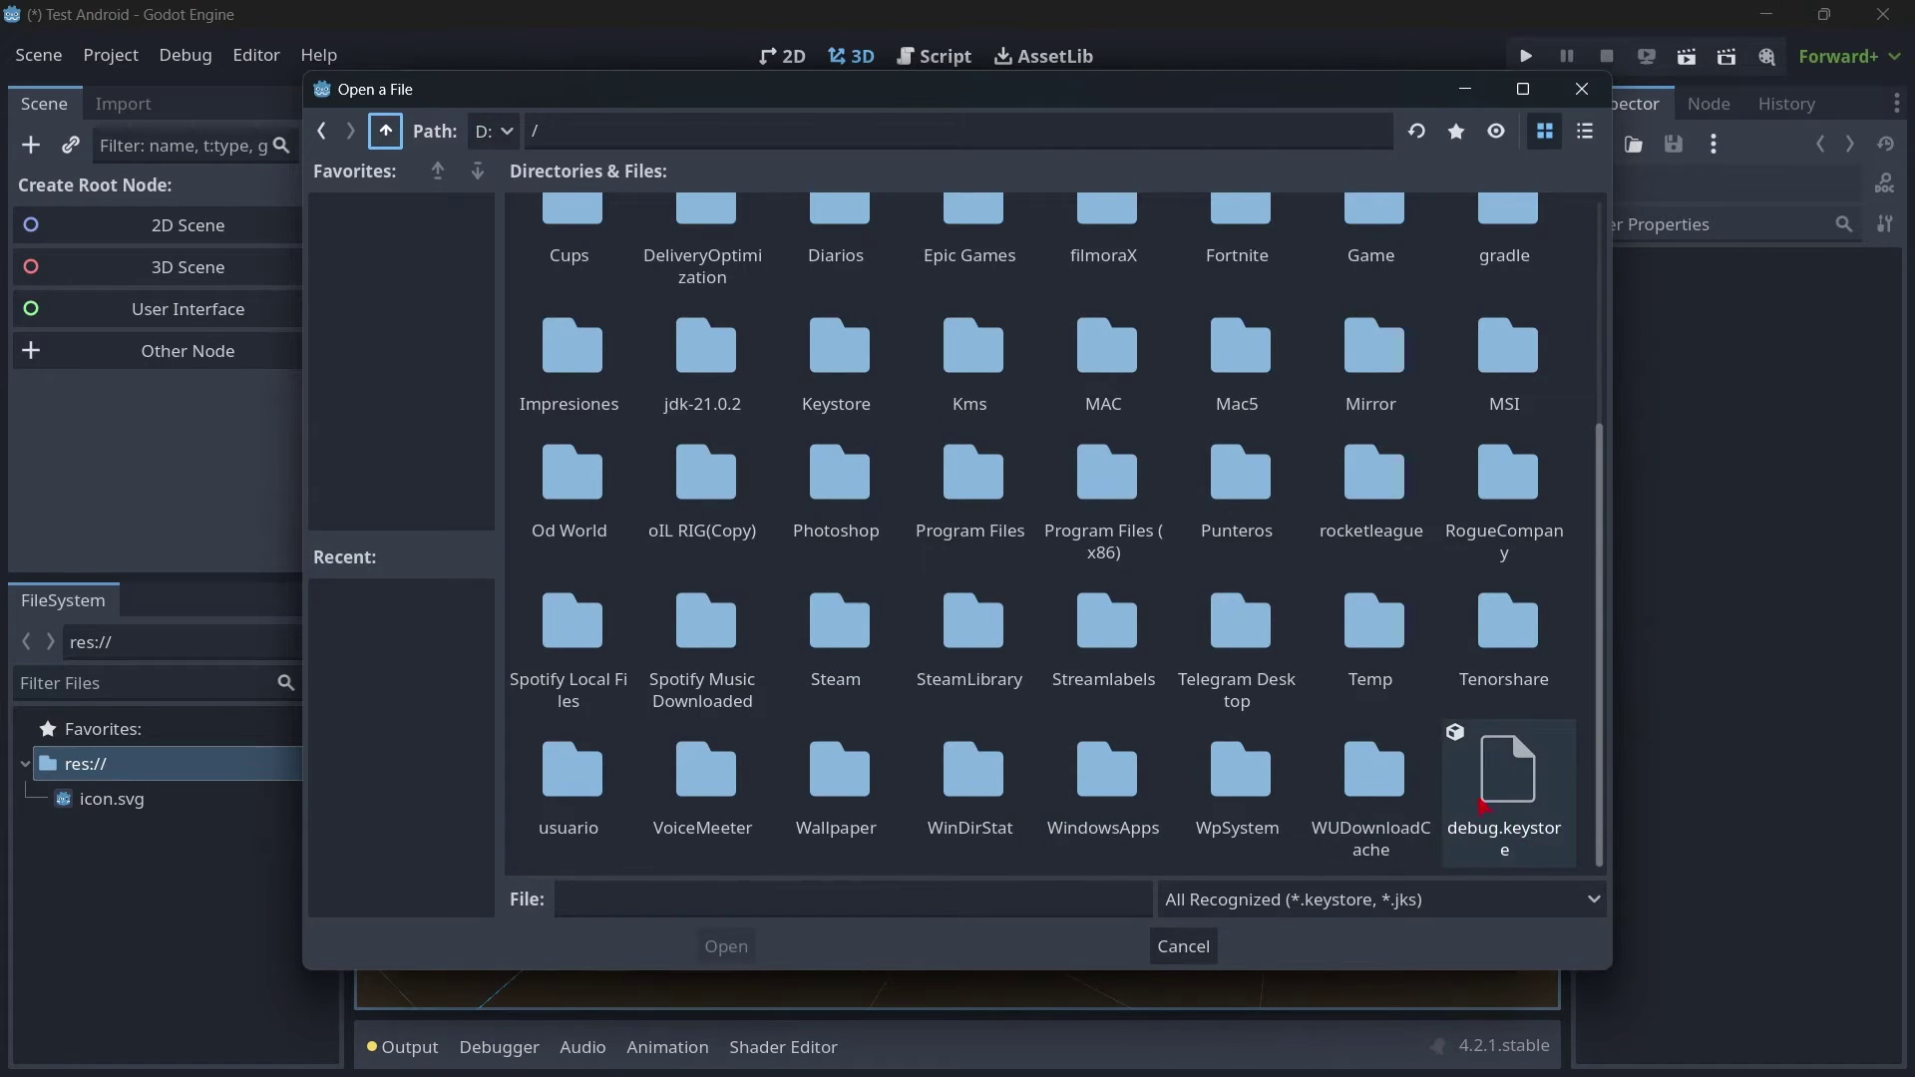
left_click(1580, 89)
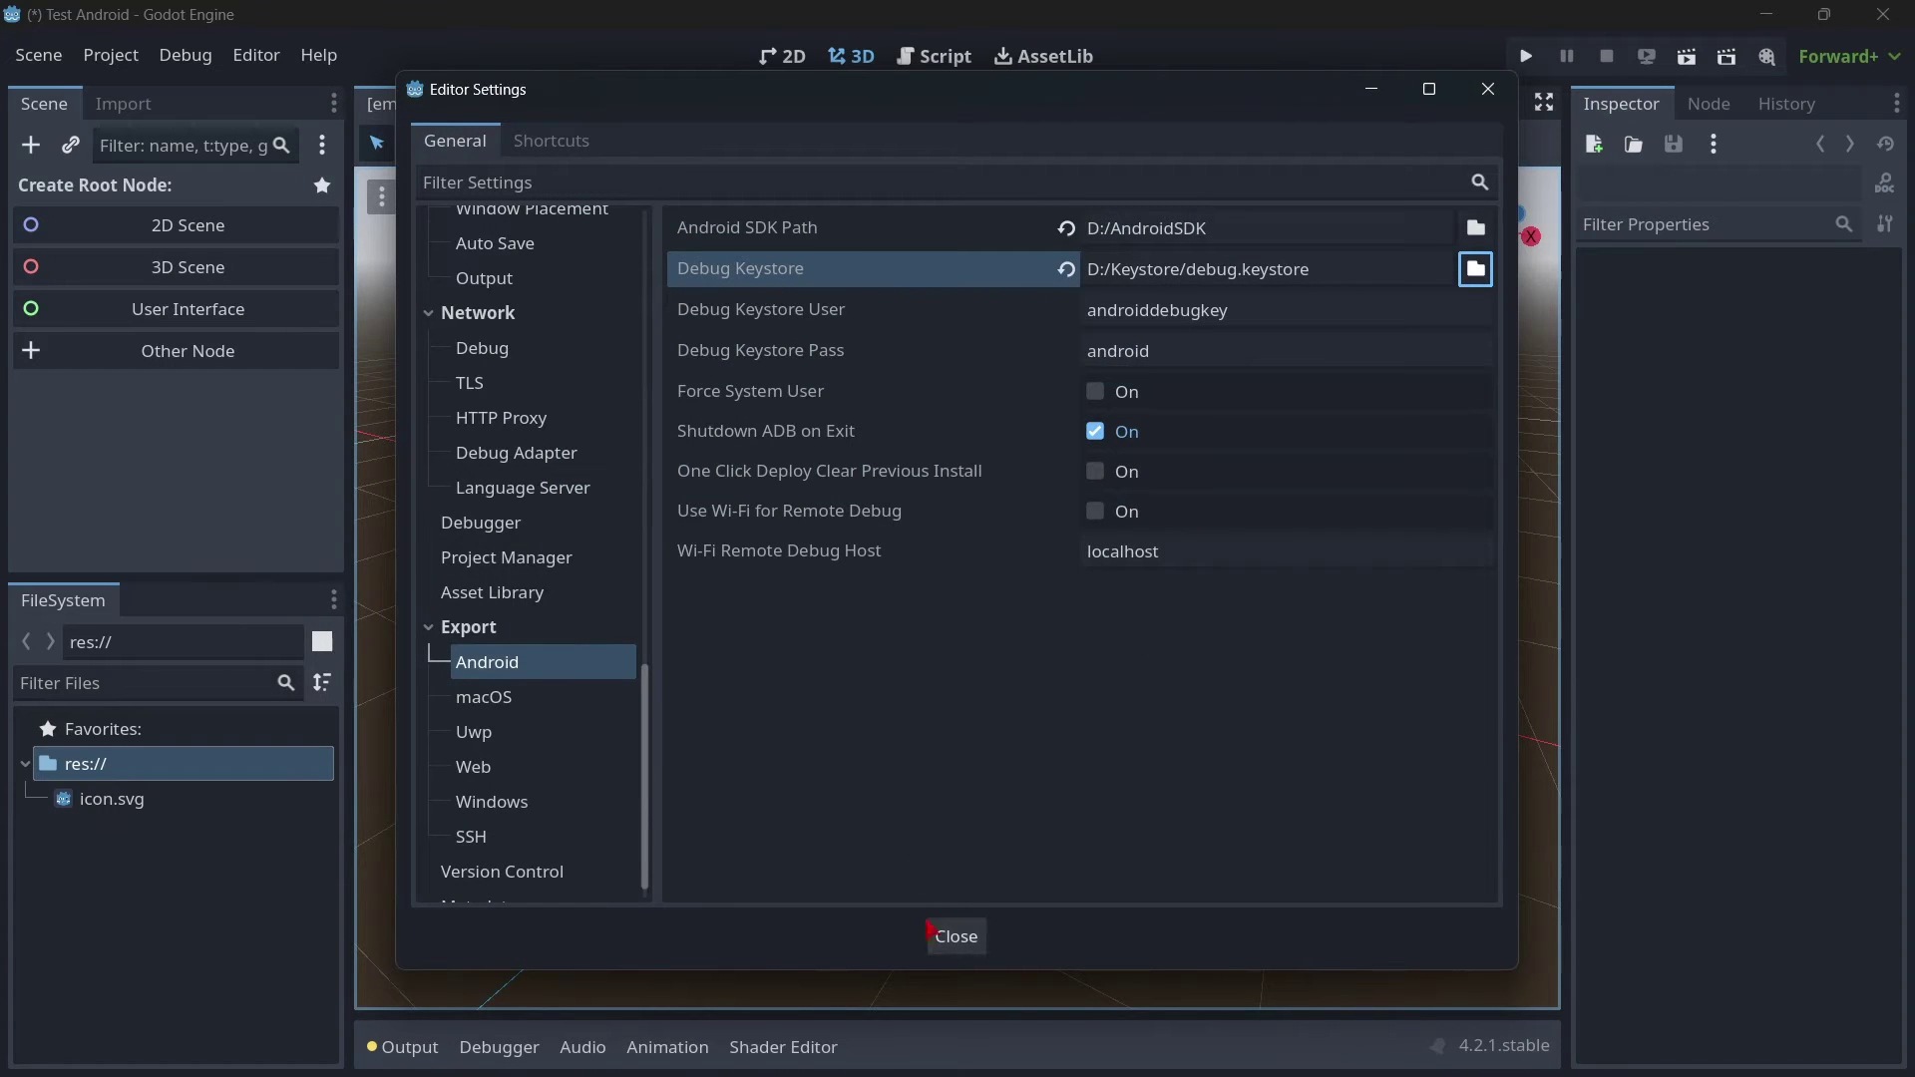
left_click(955, 937)
Step: Add an Android export preset and enable ETC2/ASTC texture import with Fix Import
left_click(111, 54)
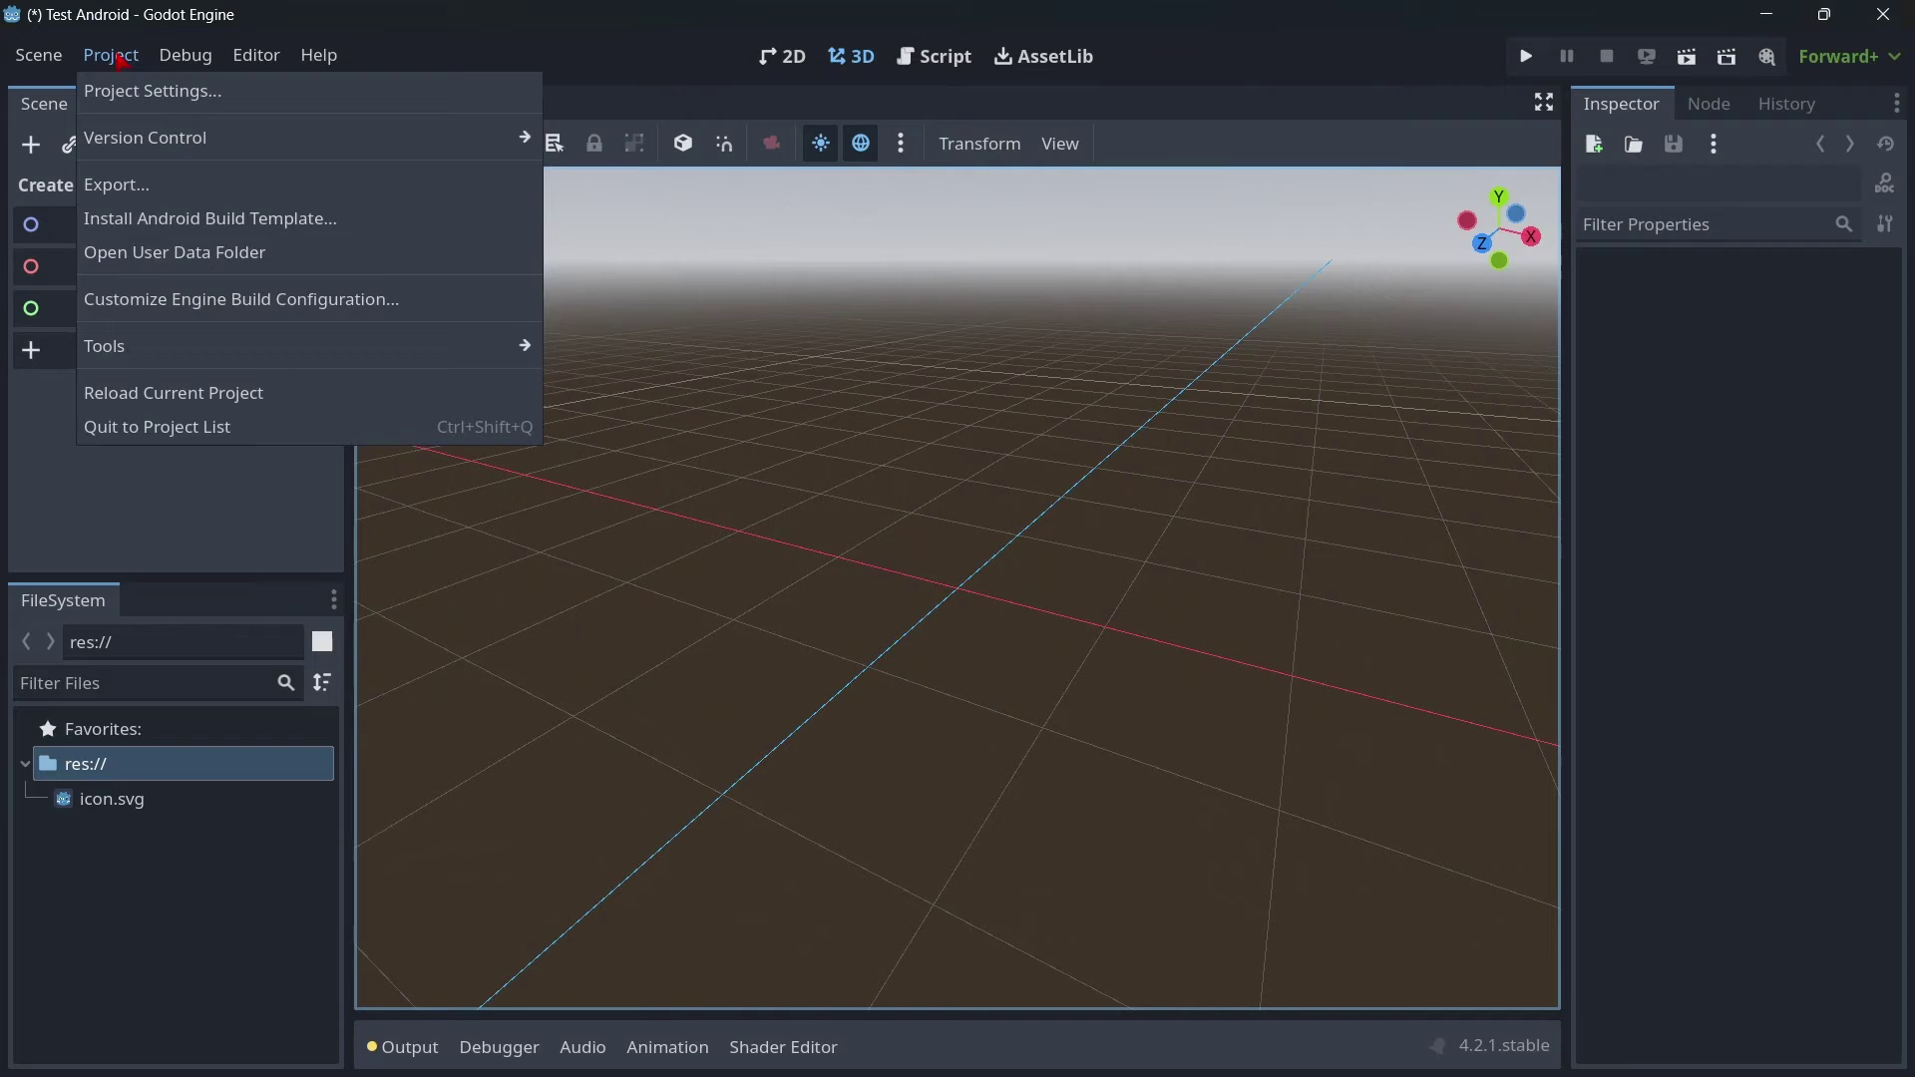
left_click(171, 192)
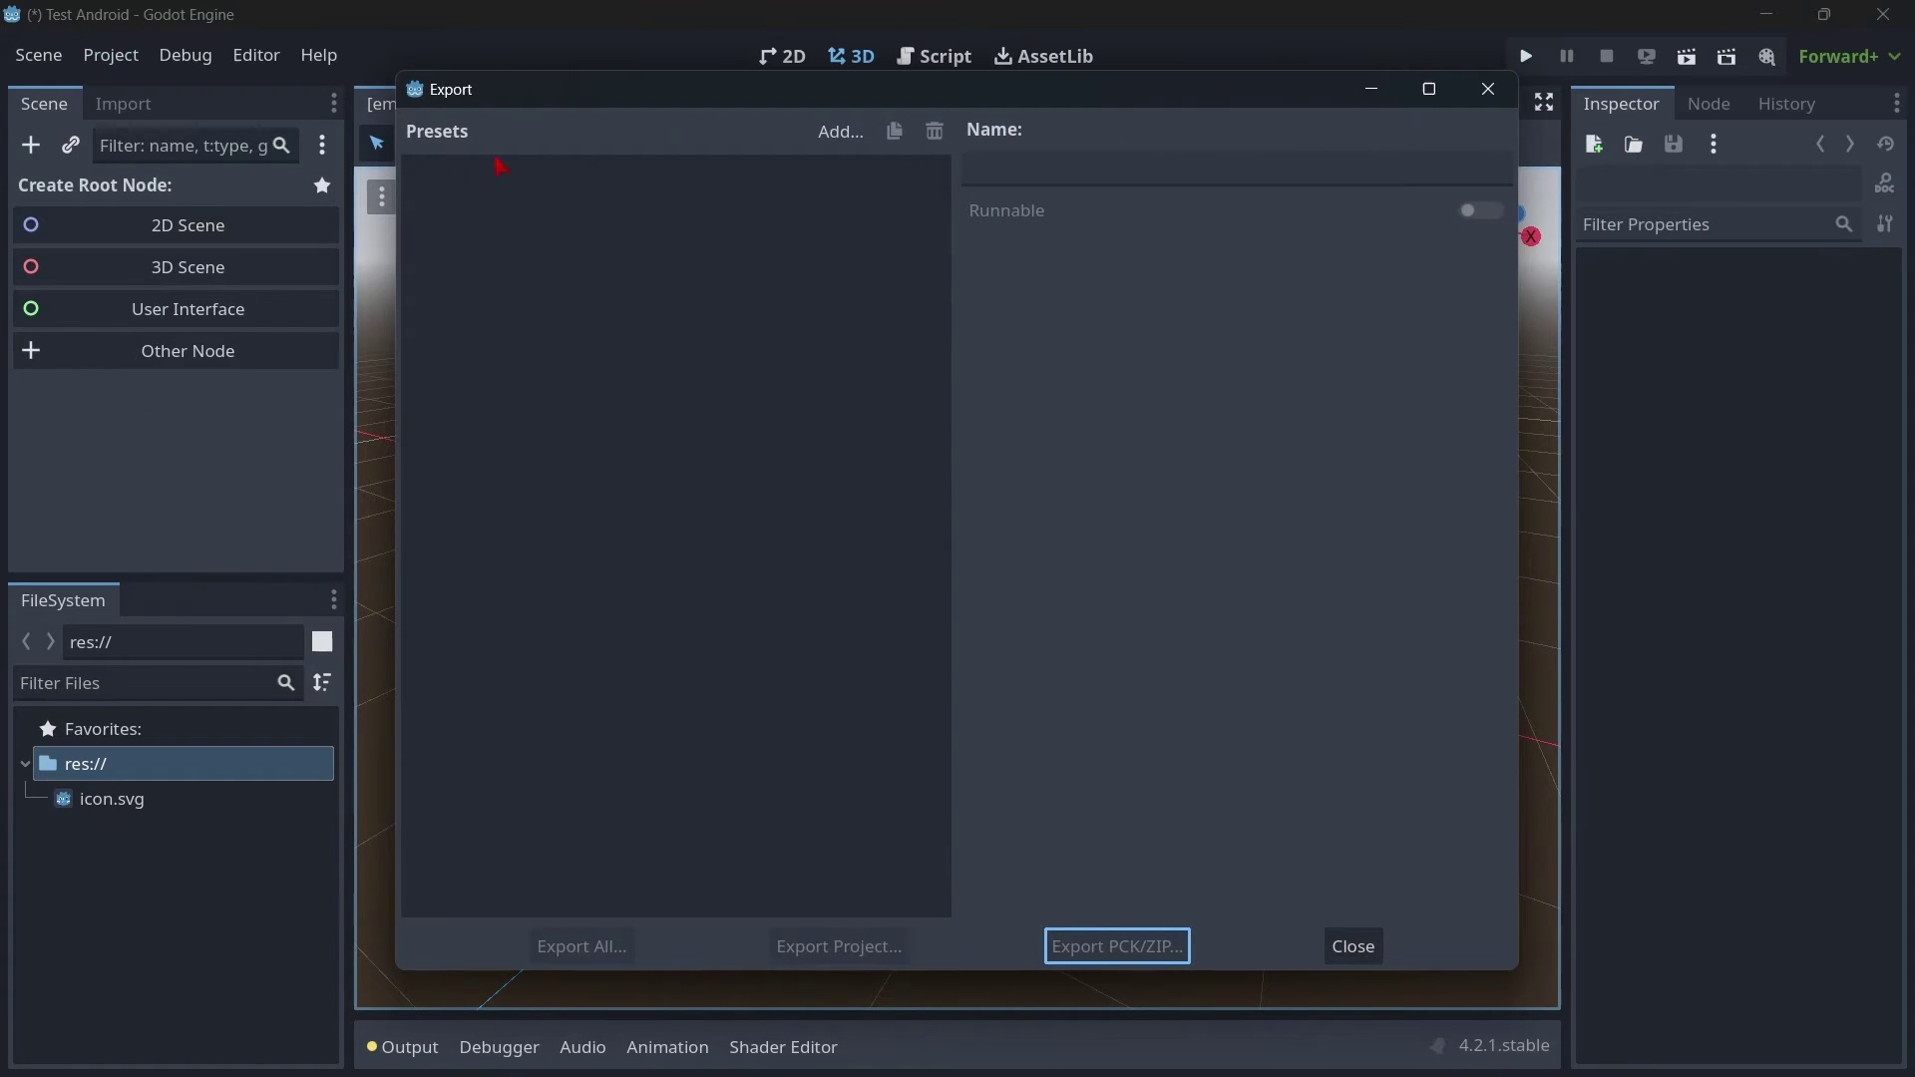
left_click(816, 134)
left_click(865, 175)
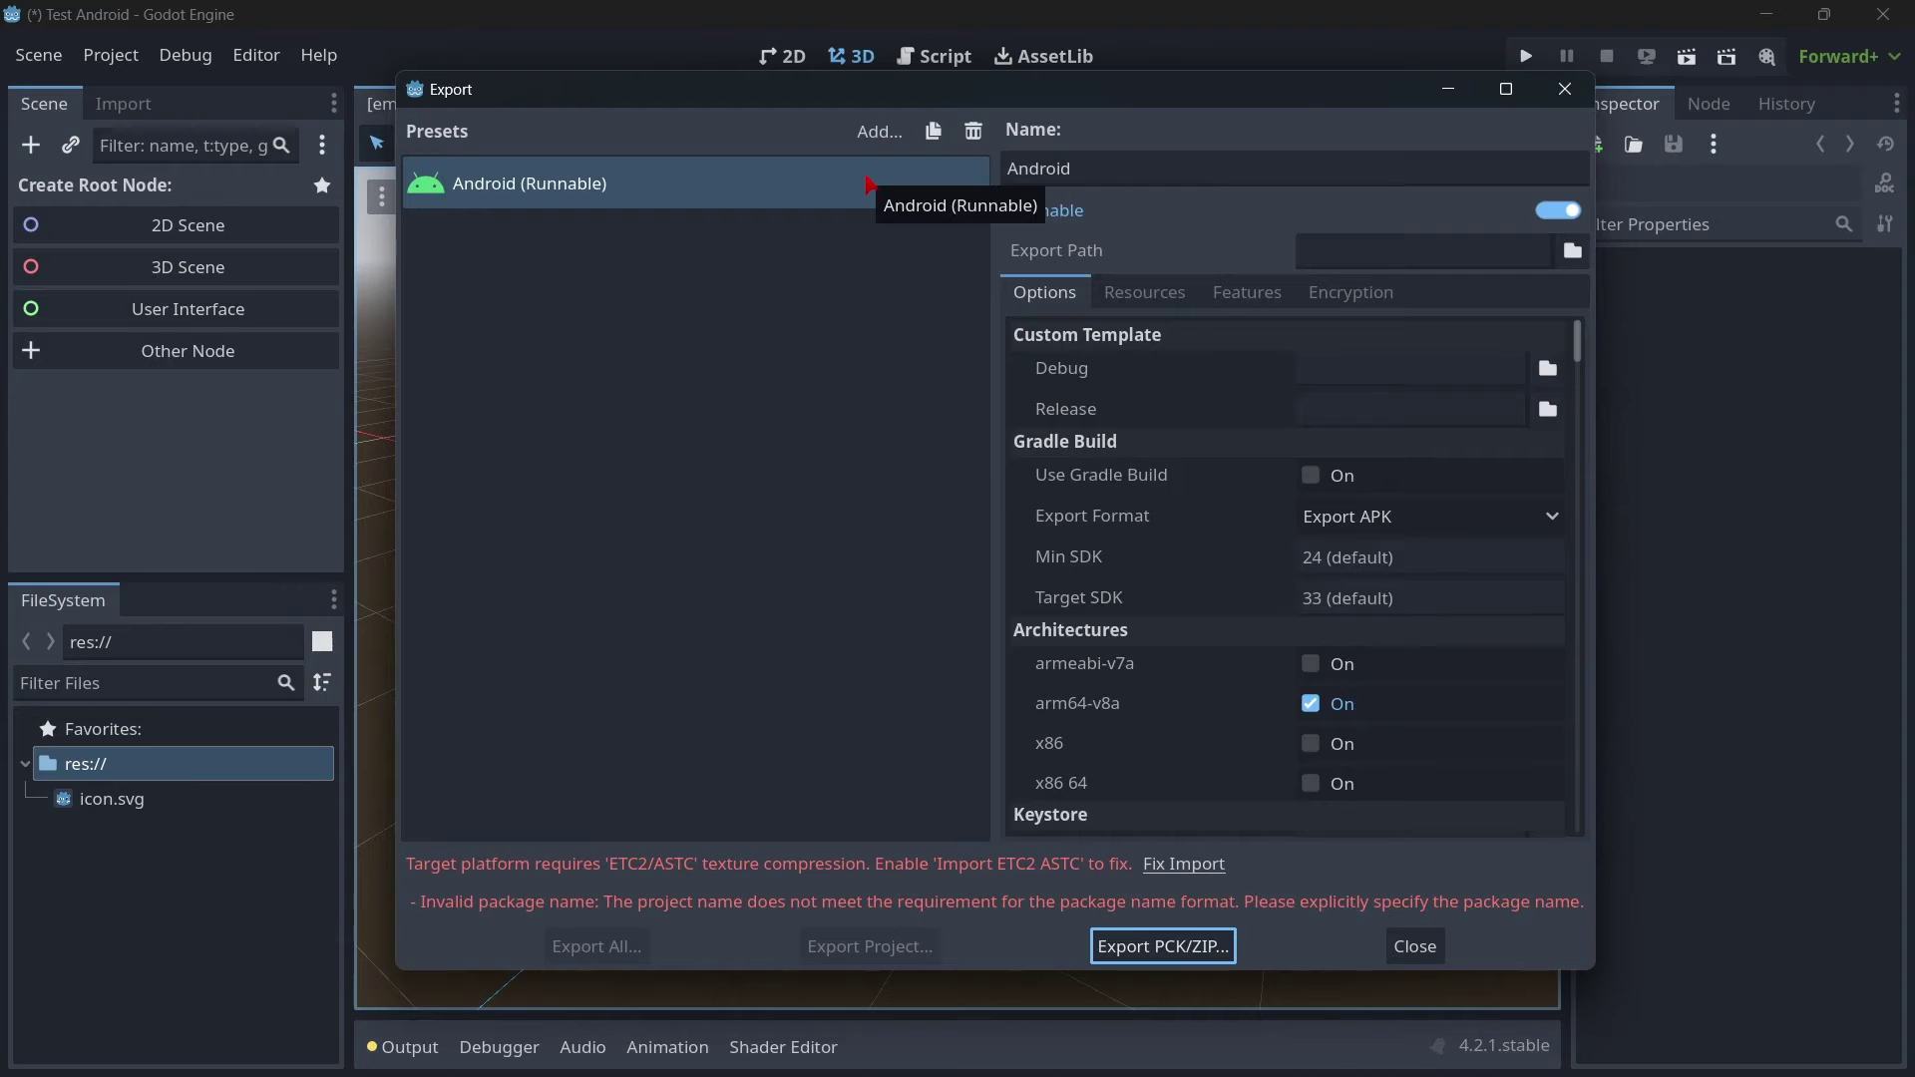
left_click(1183, 865)
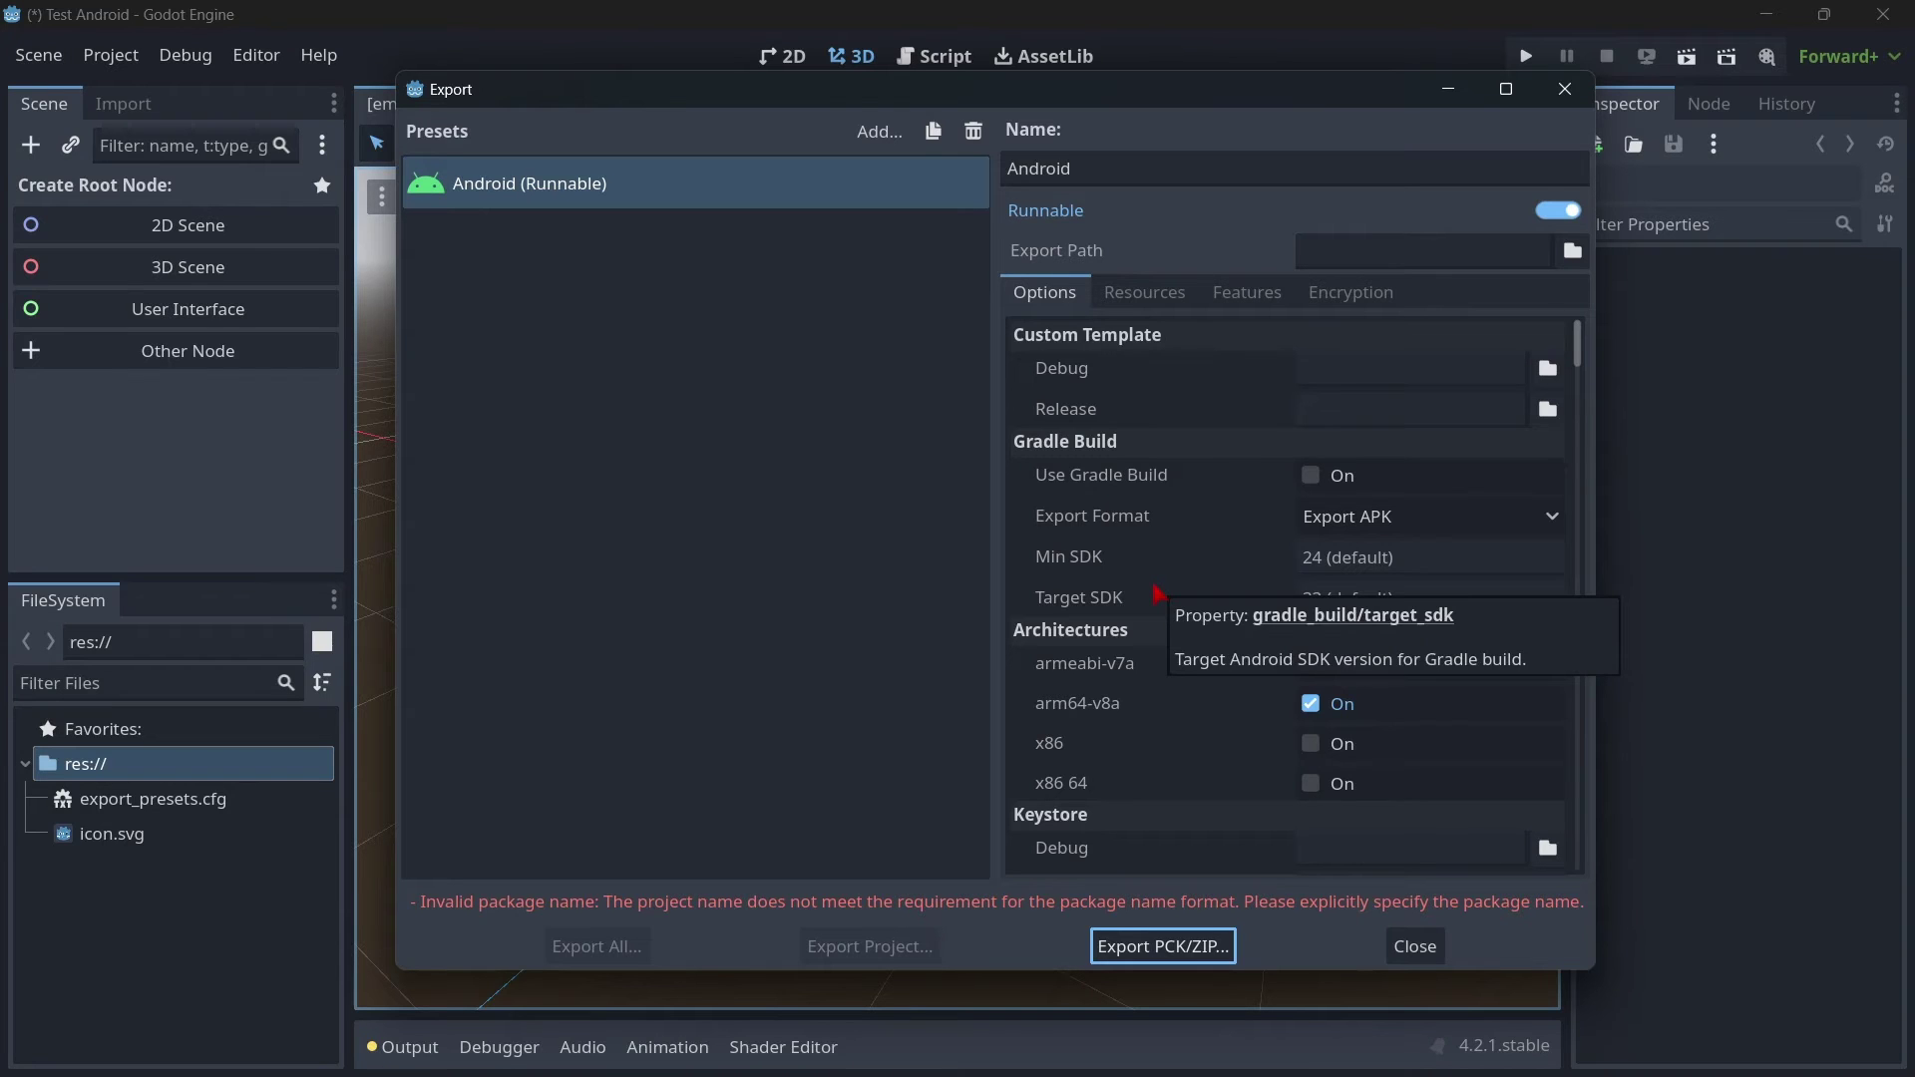
Step: Remove the '$' from the Unique Name so it reads com.example.genname
scroll(1119, 659, "down", 5)
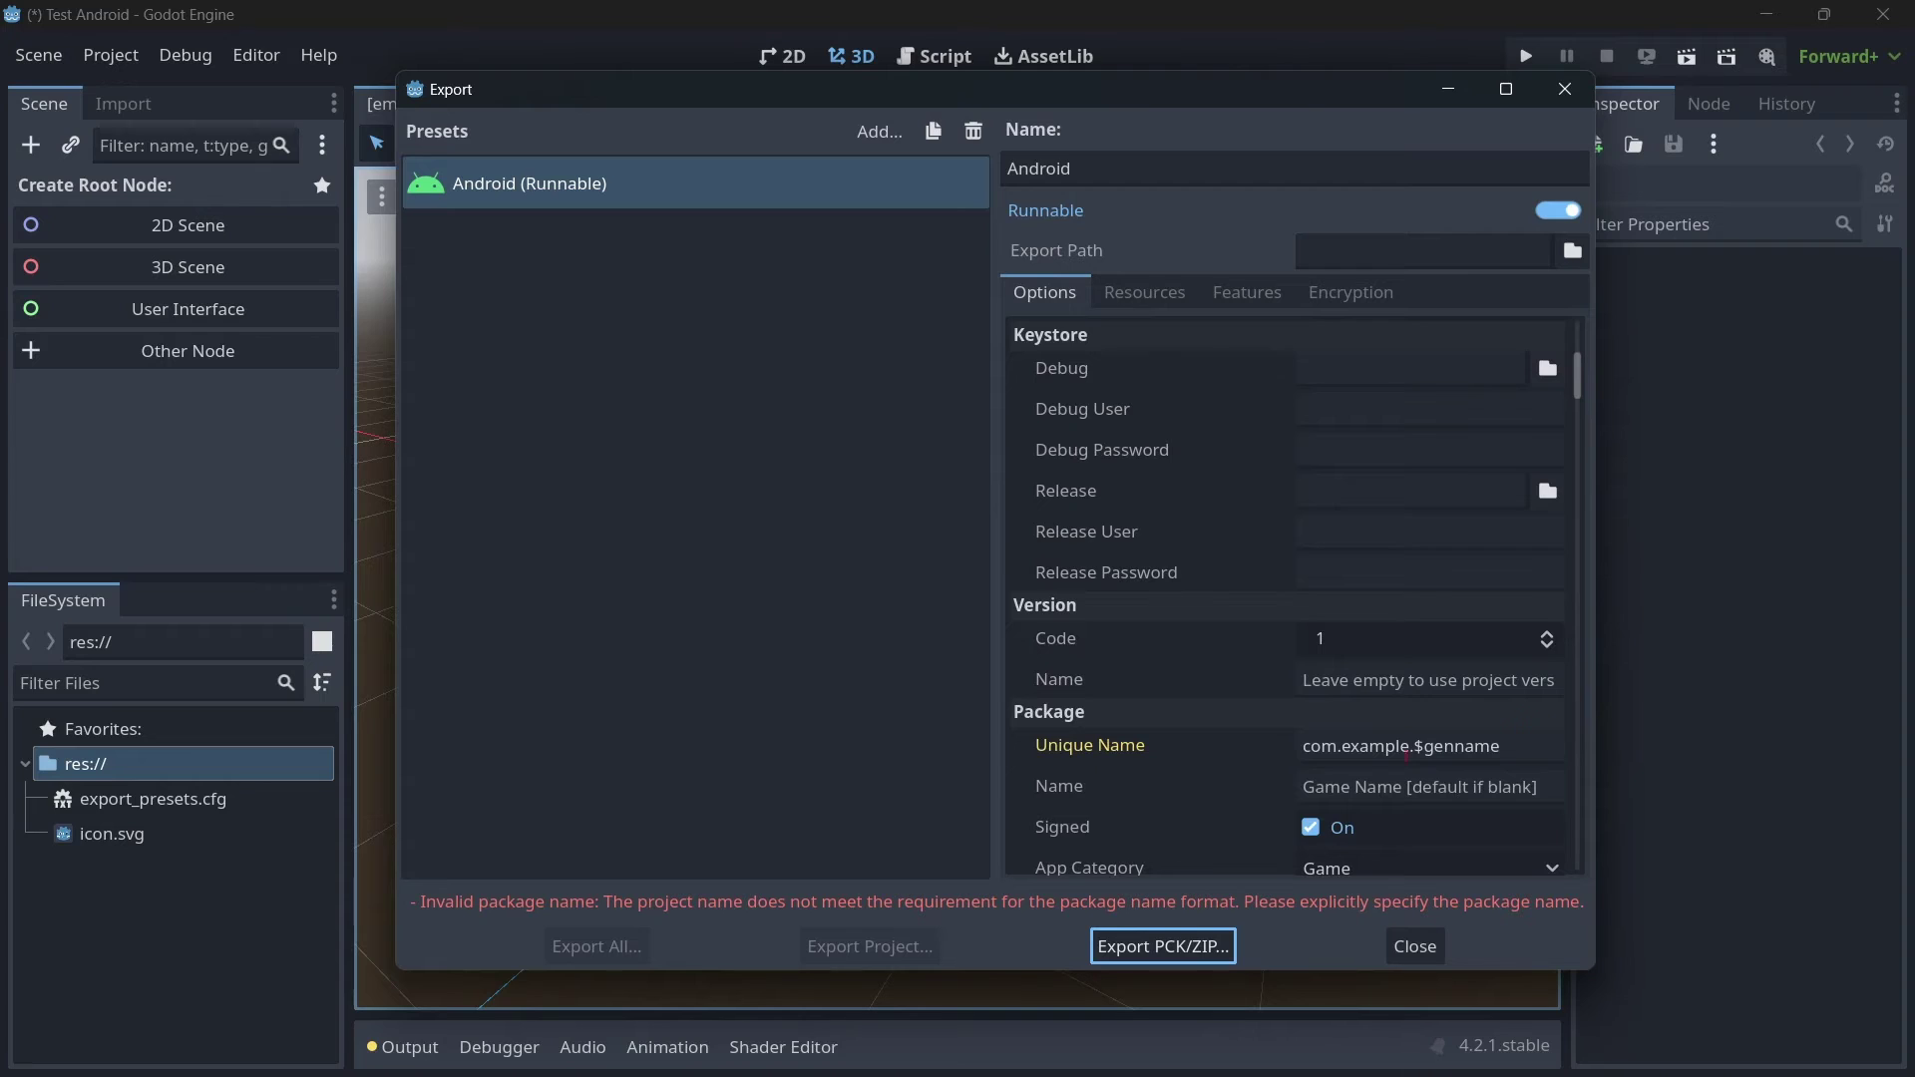
left_click(1415, 748)
key("shift+Right")
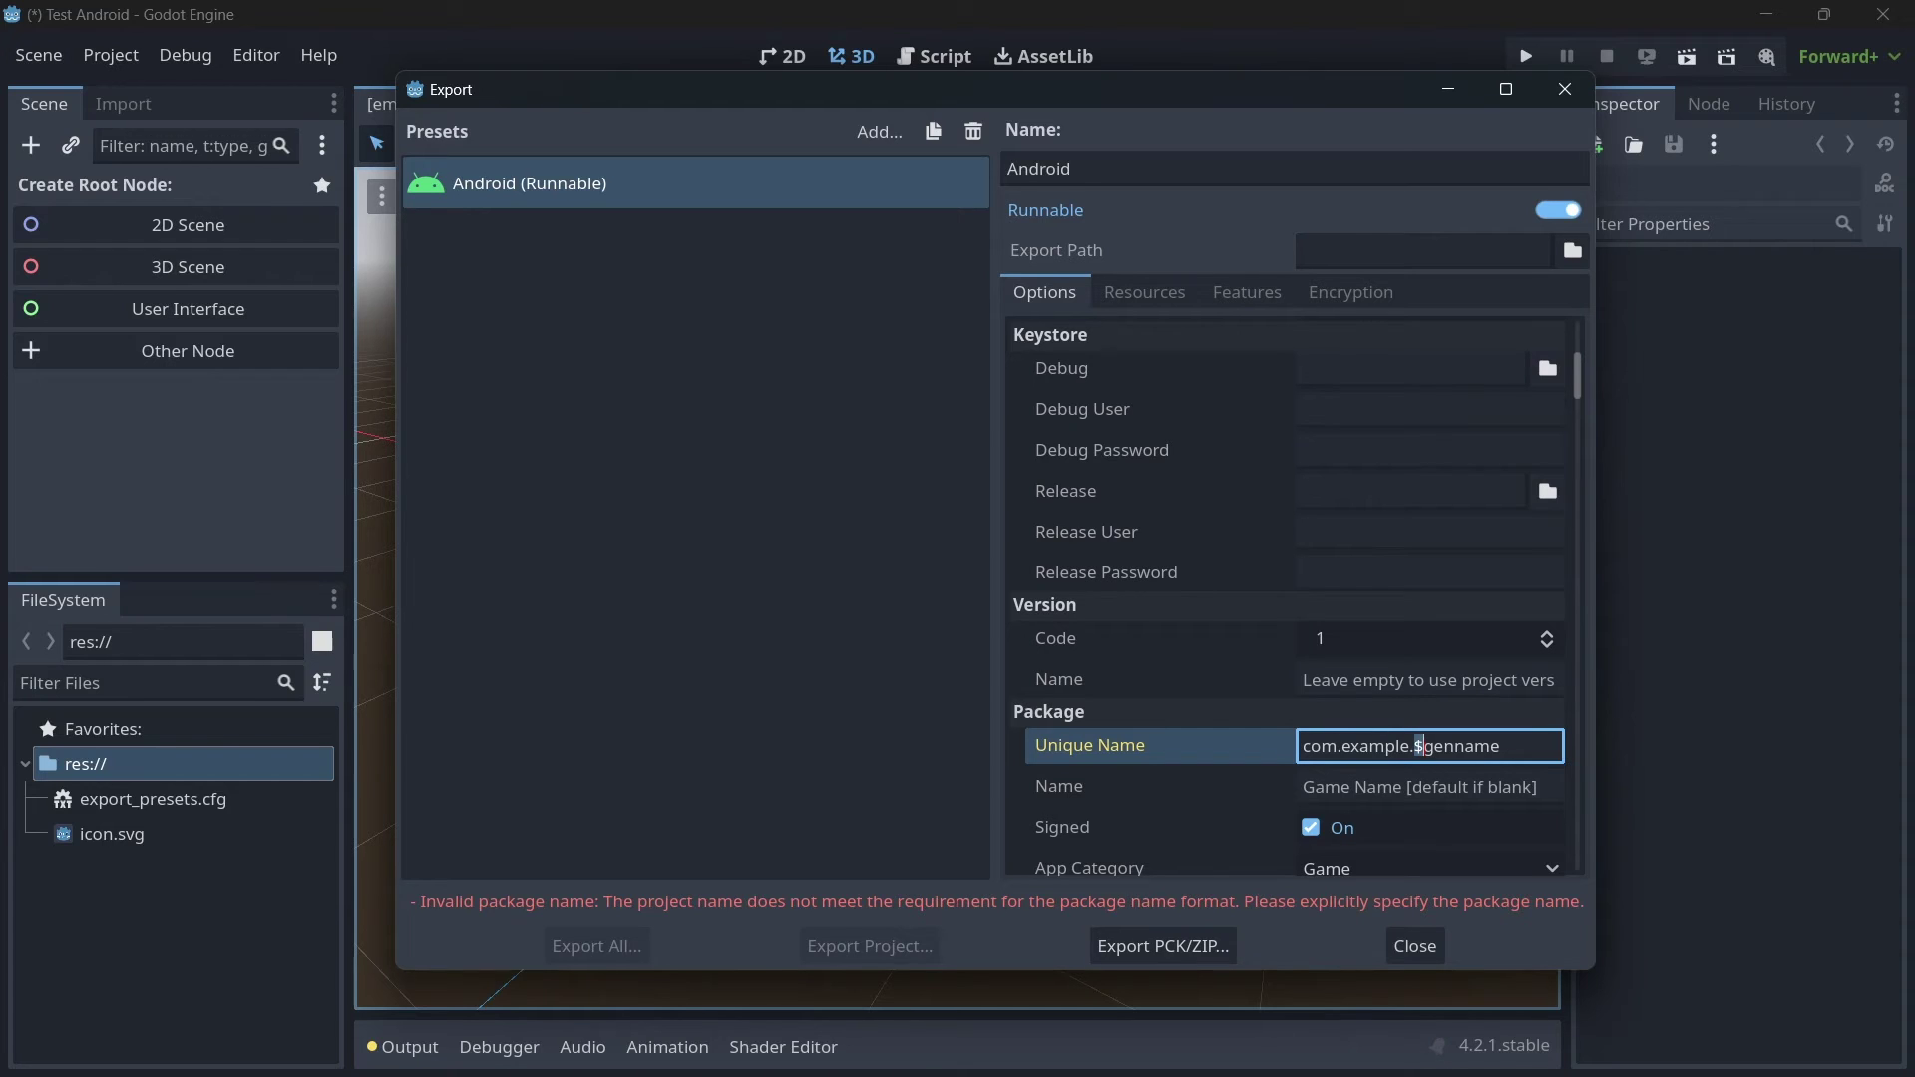
key("BackSpace")
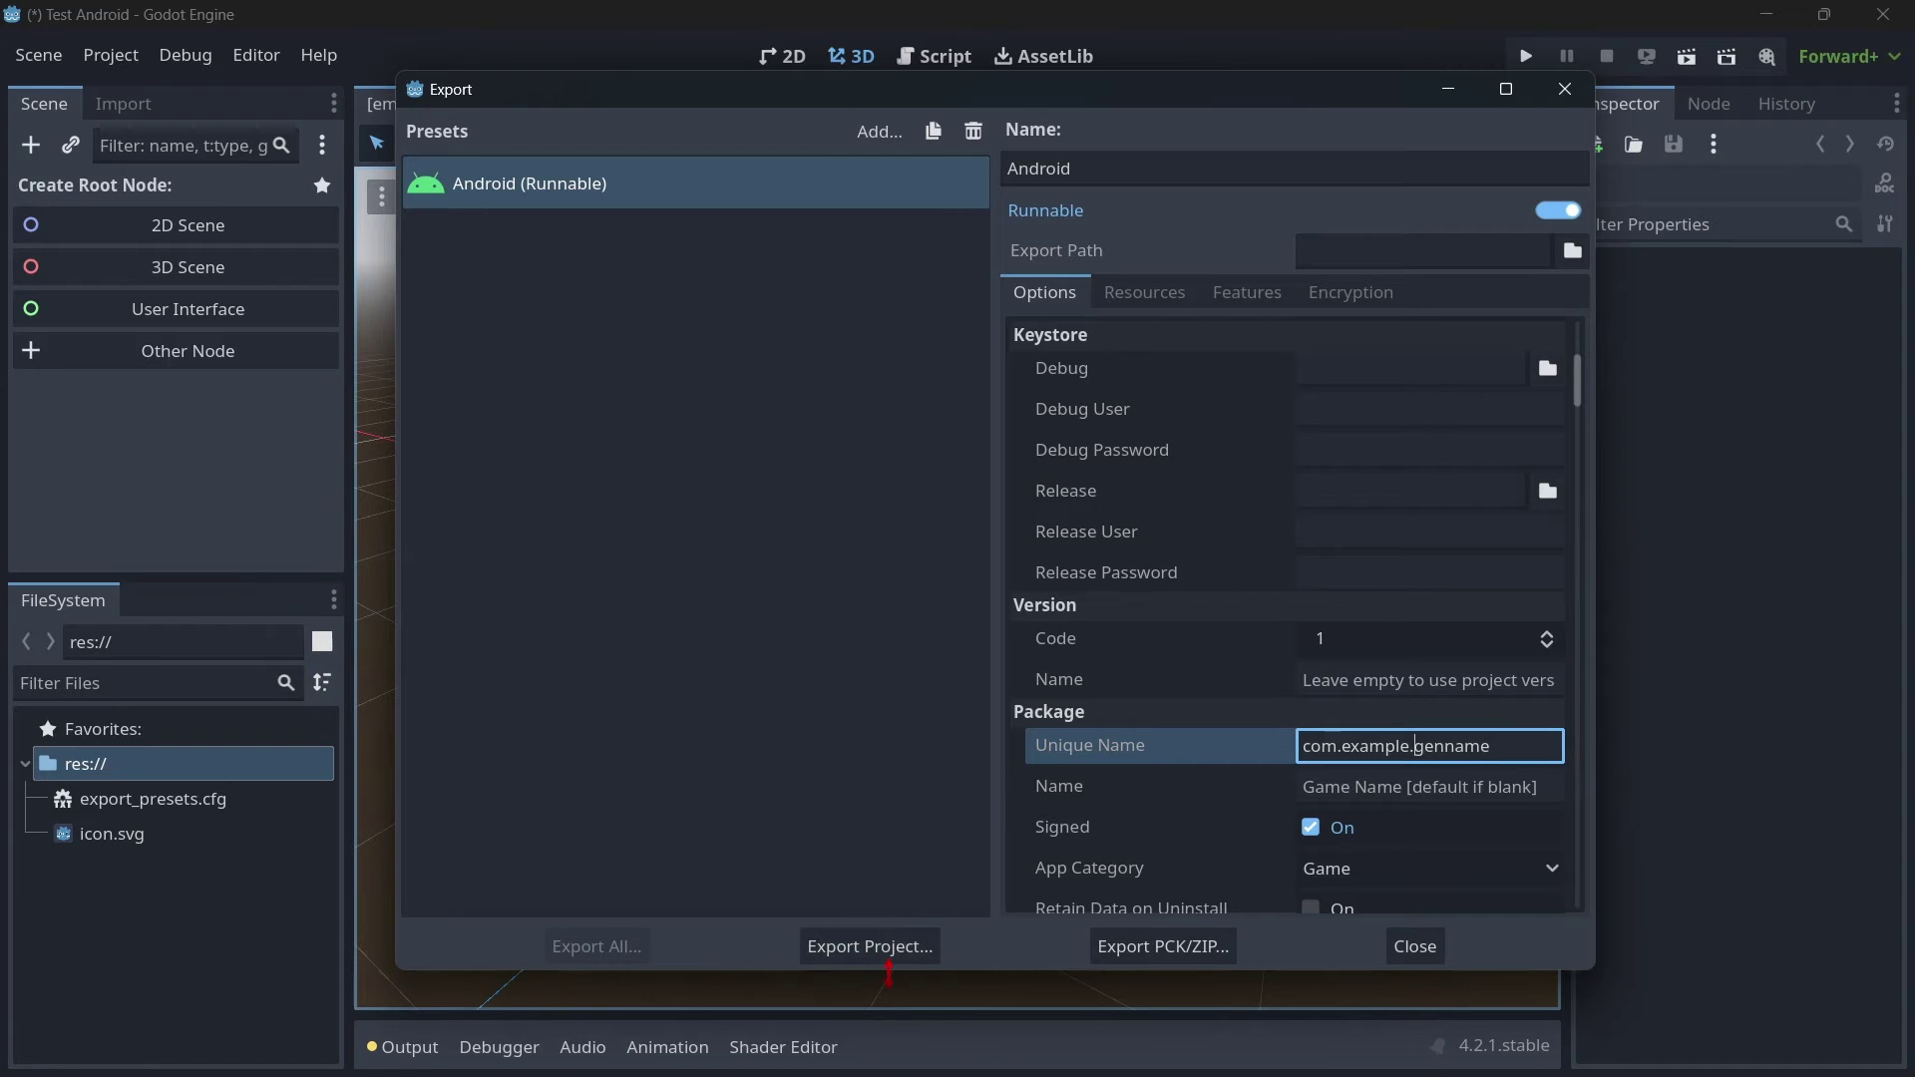
Step: Create a User Interface scene with a Control root and add a Label child node
left_click(1416, 946)
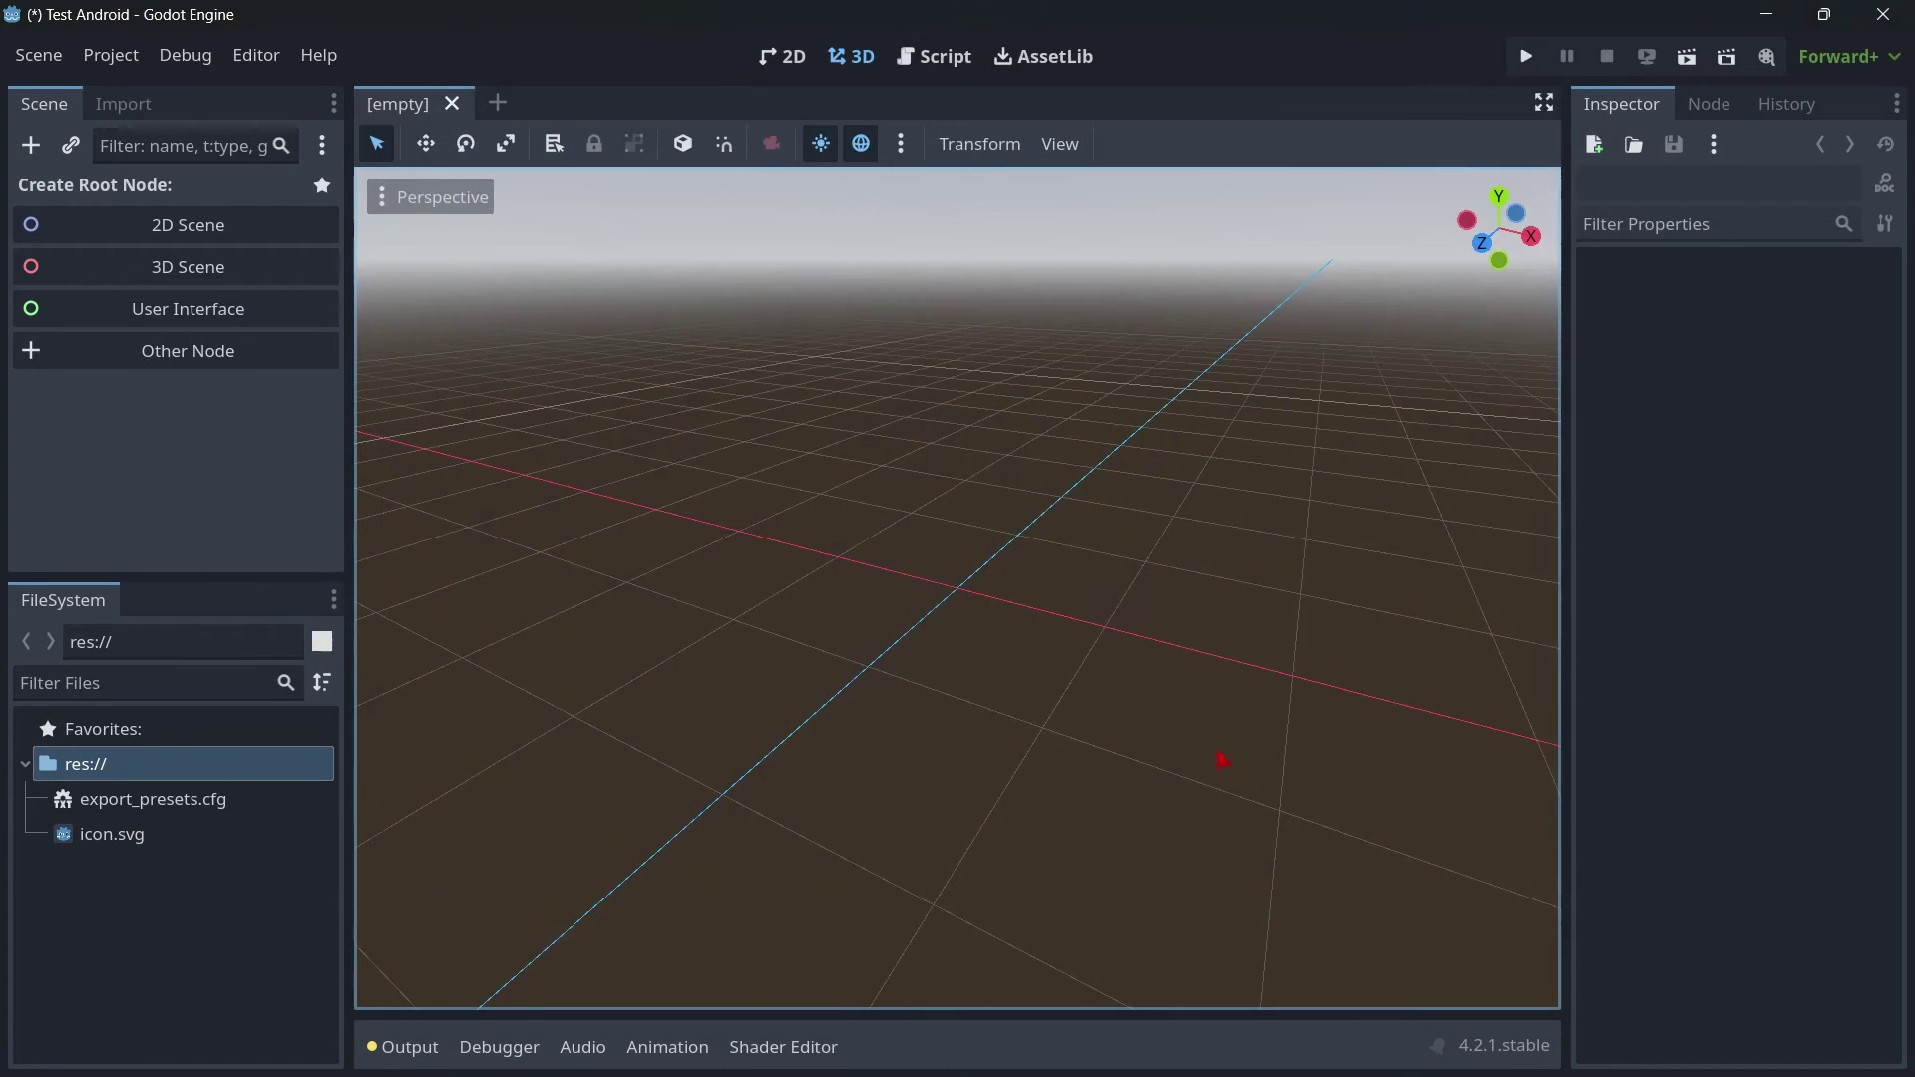
left_click(773, 62)
left_click(221, 312)
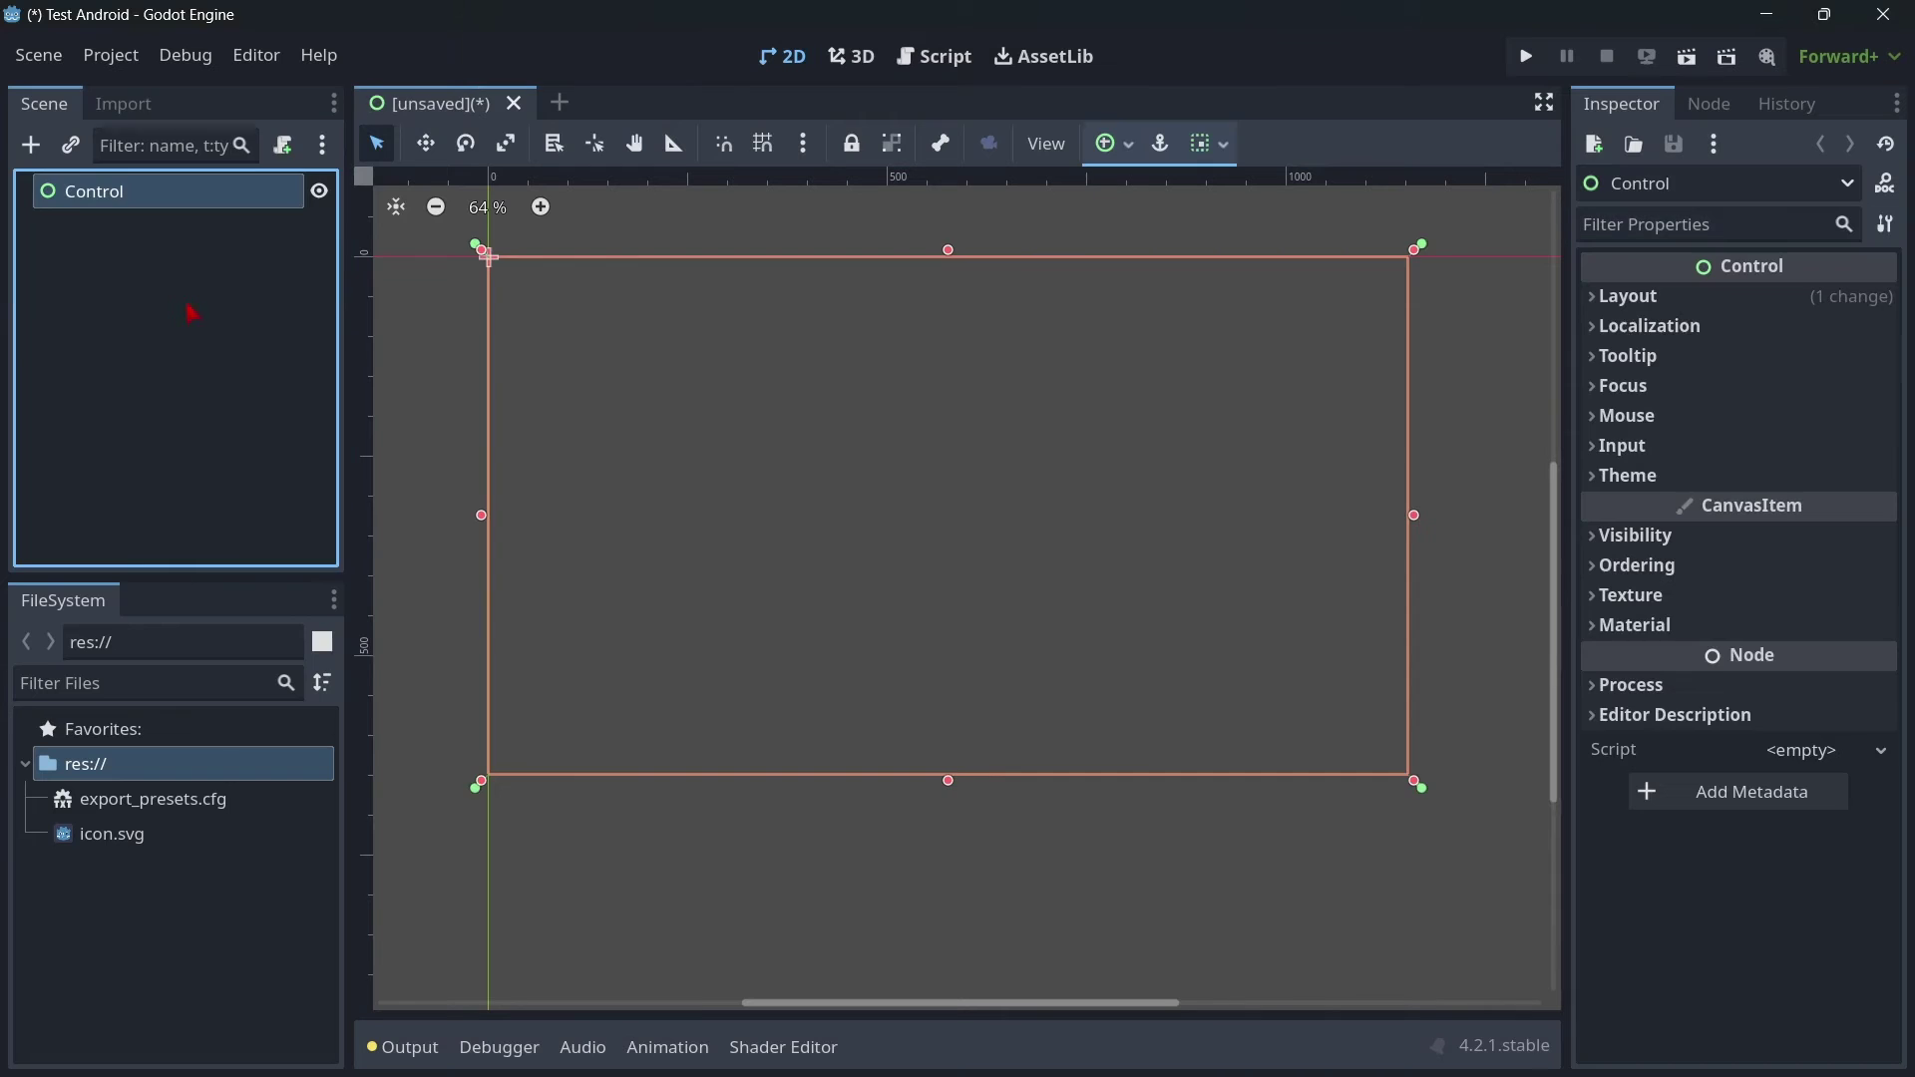
double_click(90, 191)
key("Return")
left_click(30, 146)
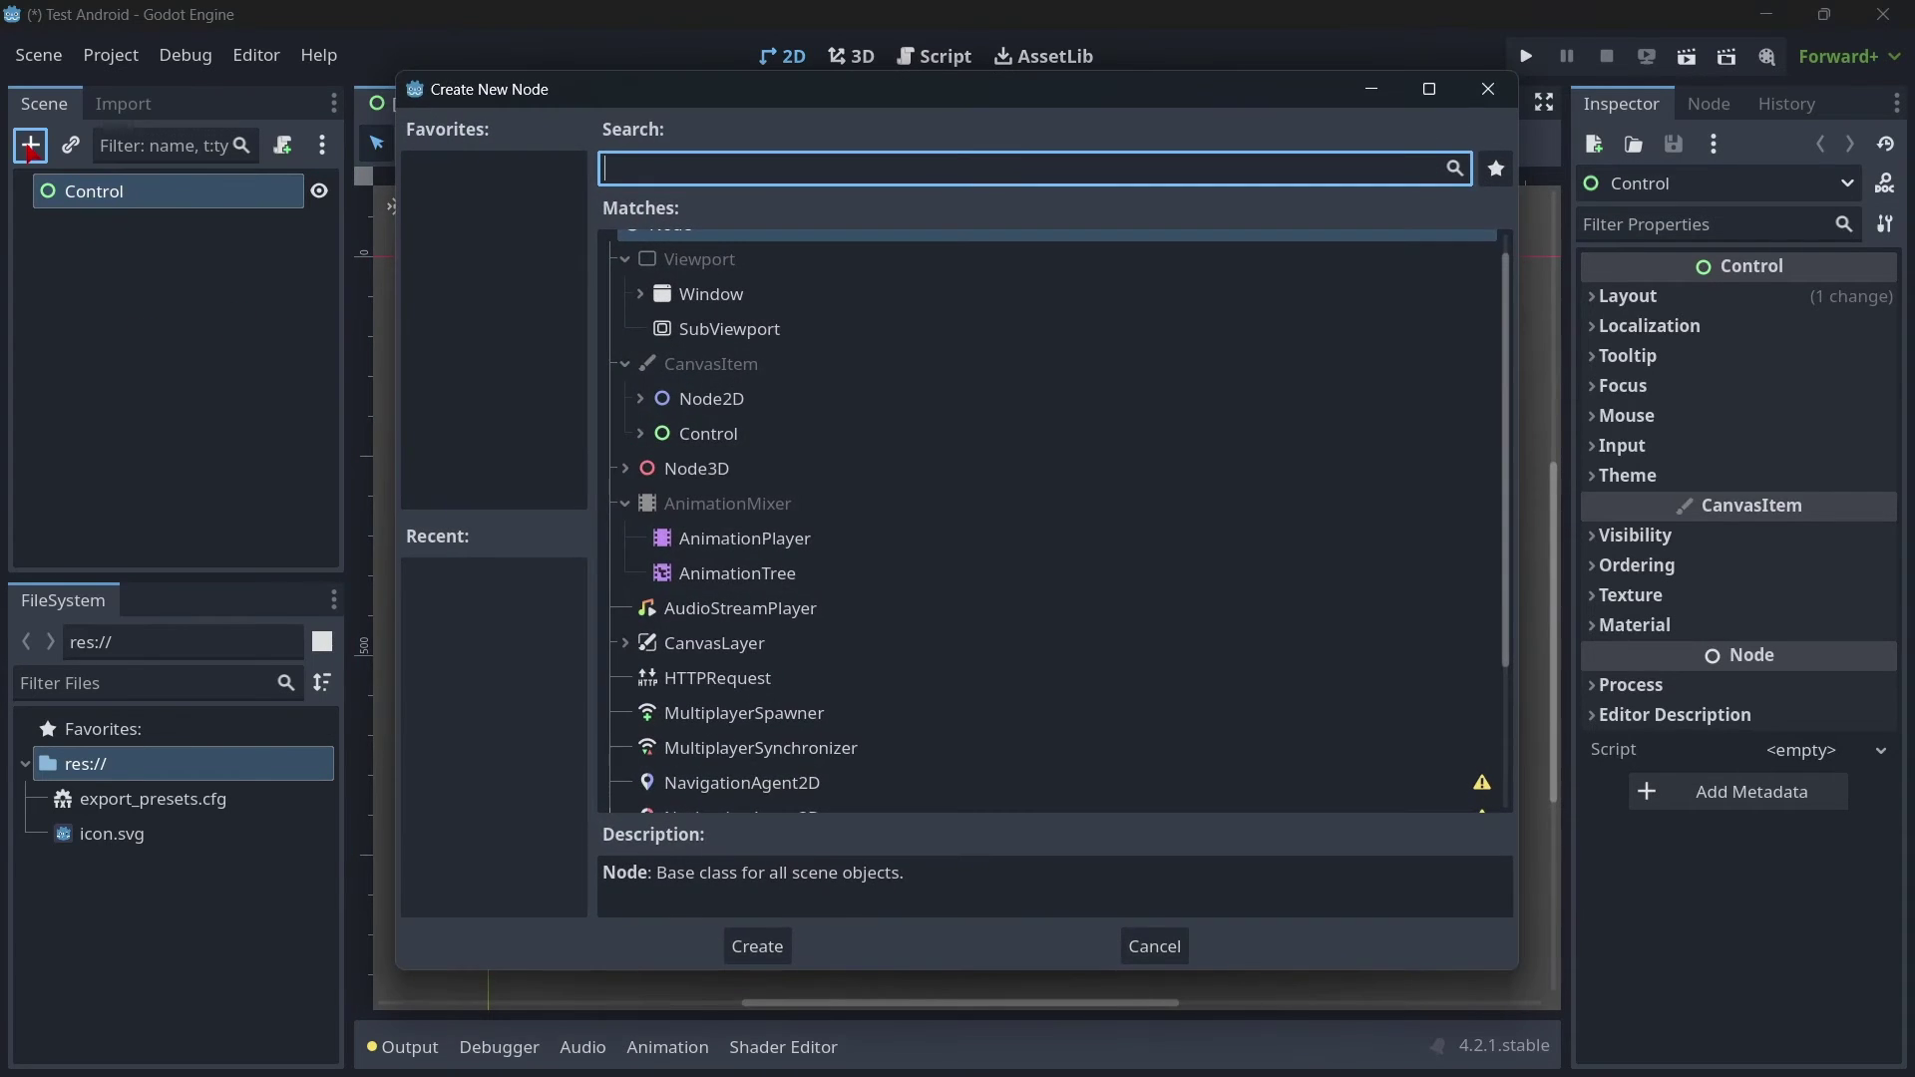
type("label")
key("Return")
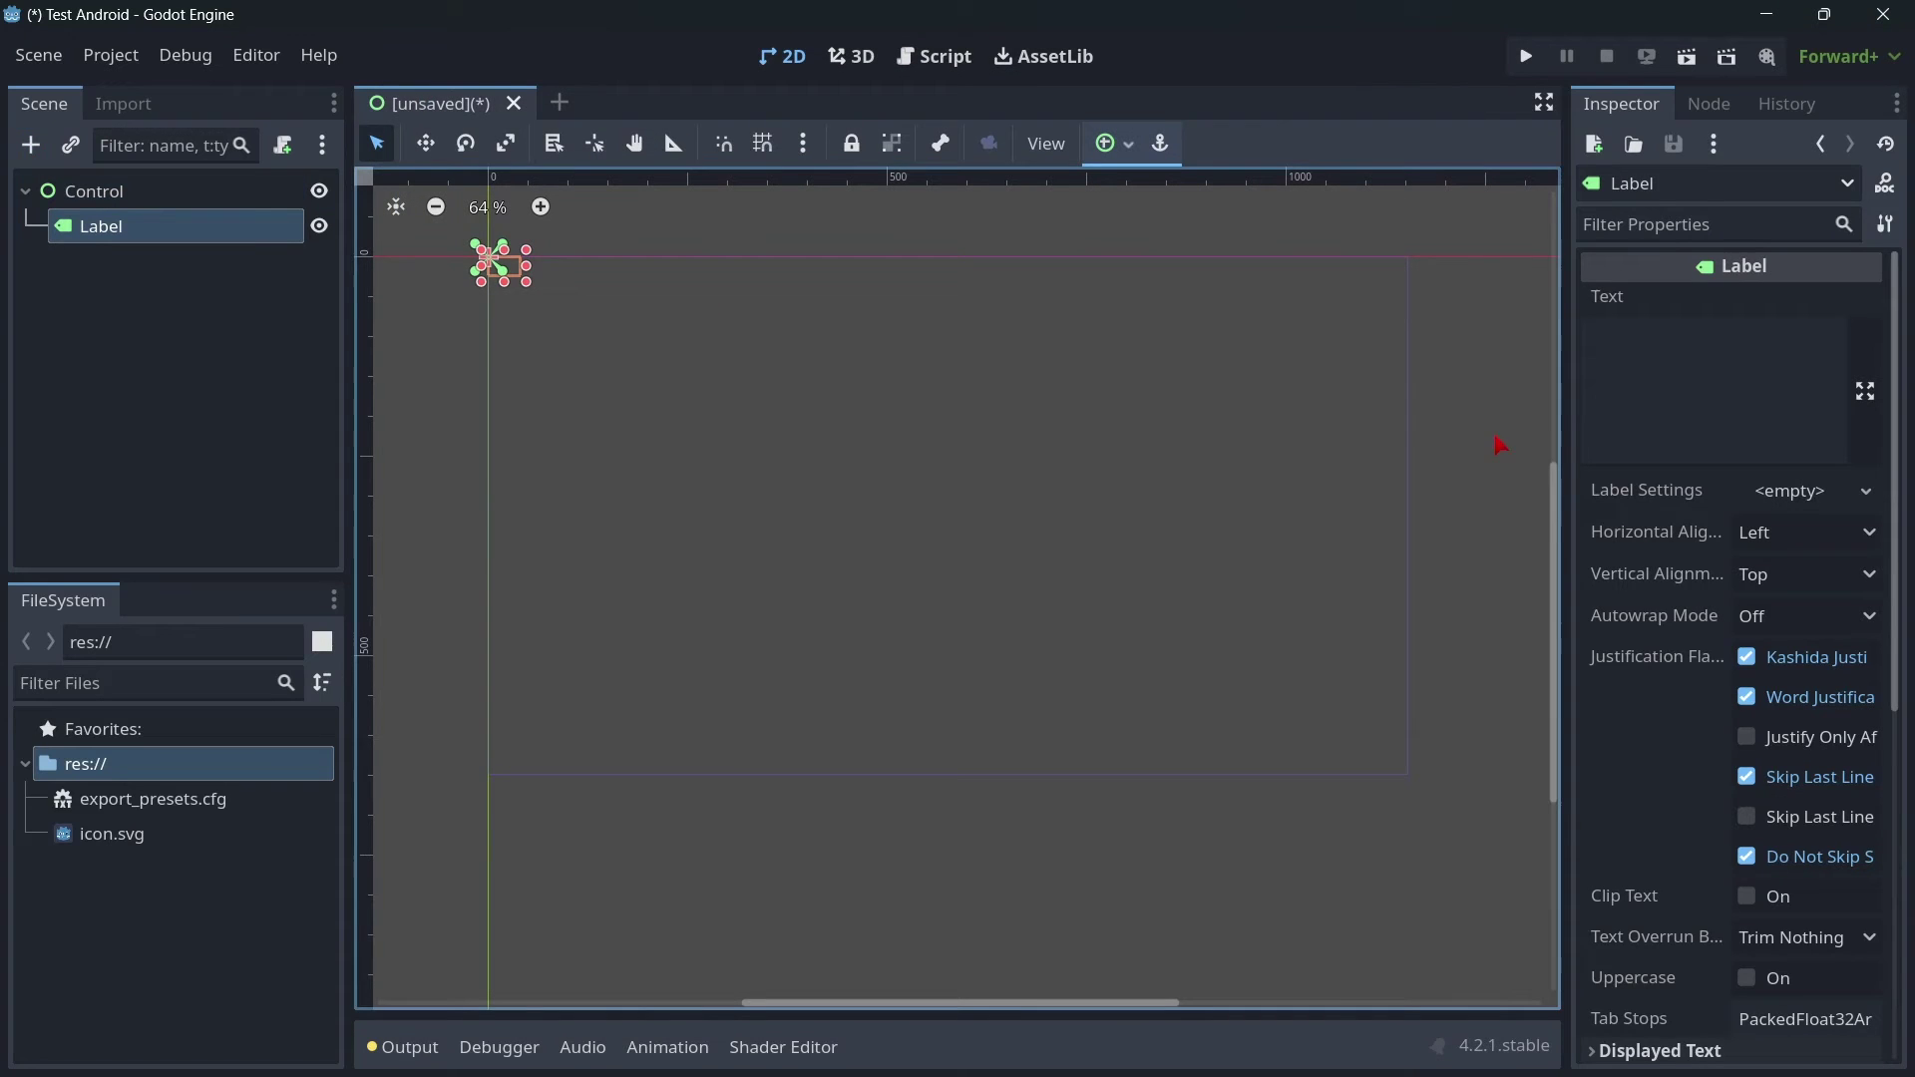
Step: Set the Label text to 'Subscribe!' and centre it with the Center anchor preset
left_click(1628, 384)
type("Subscribe!")
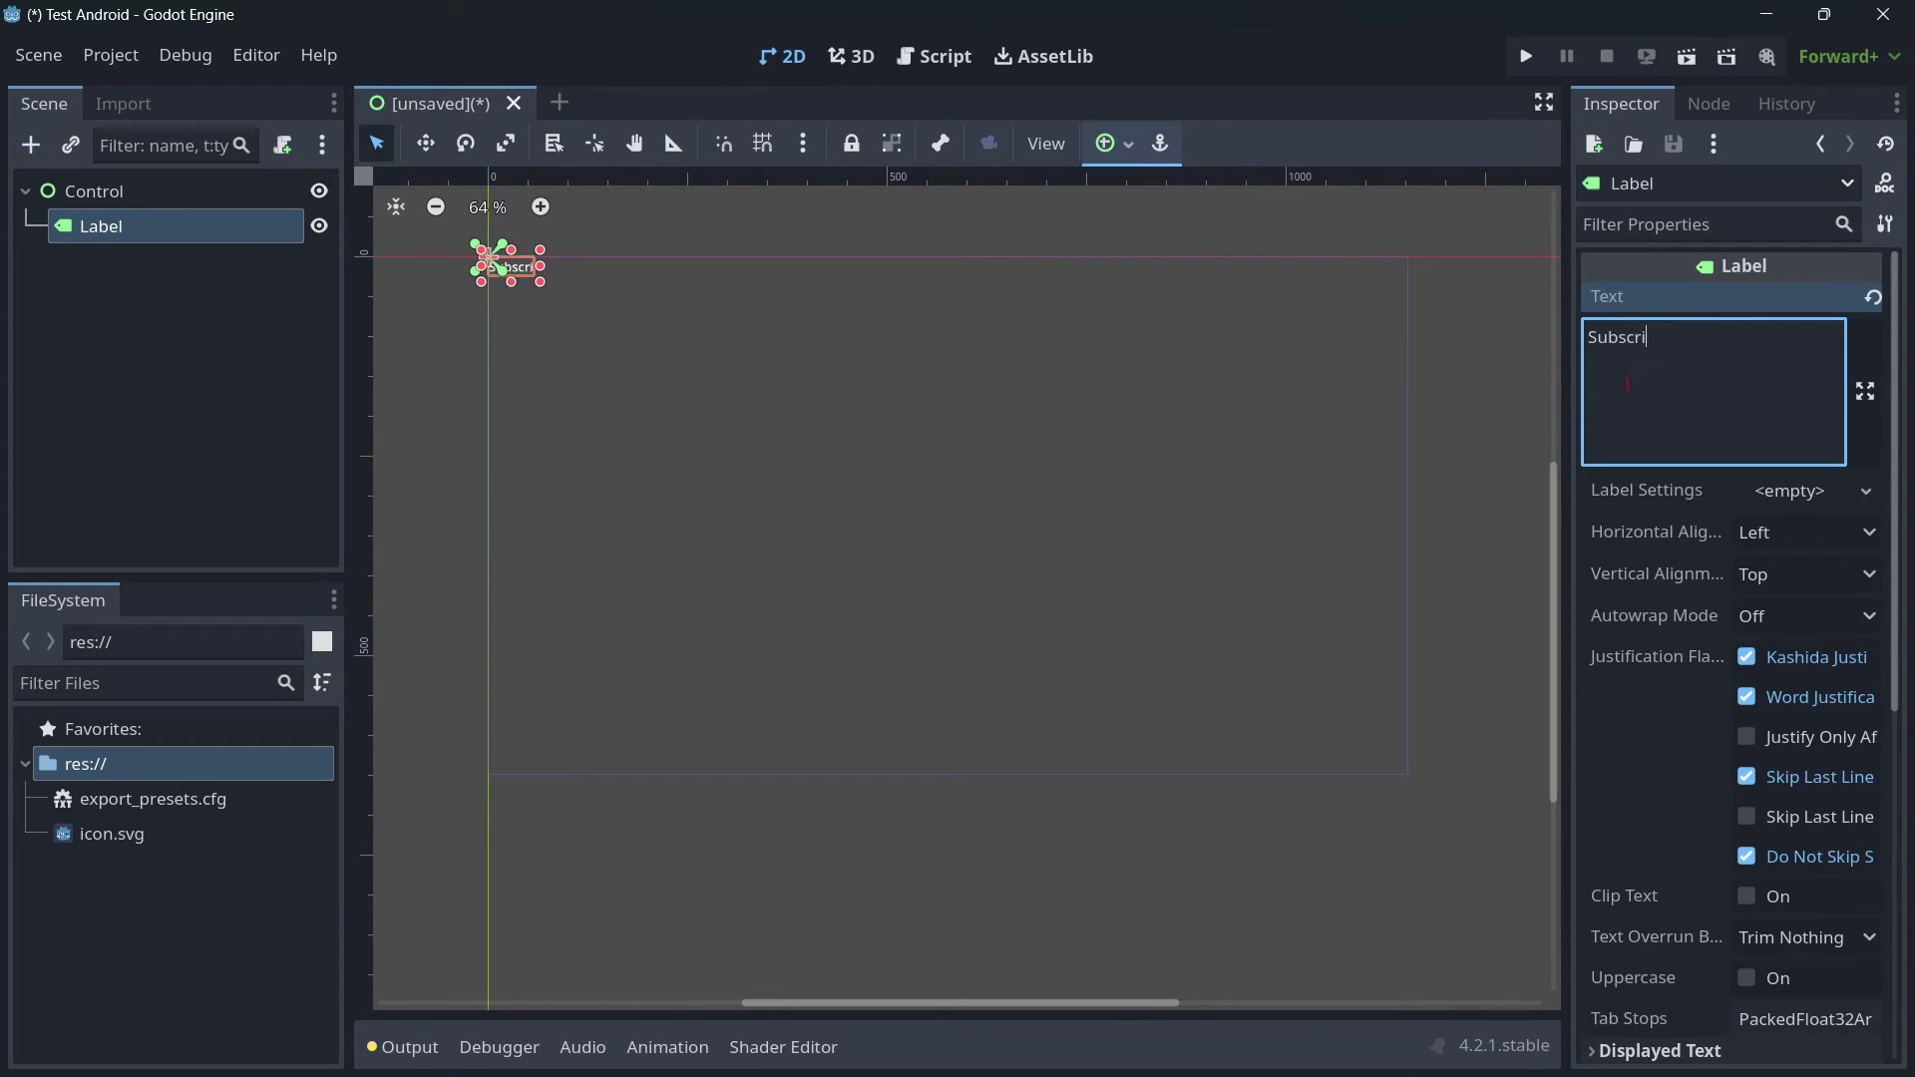
left_click(1112, 142)
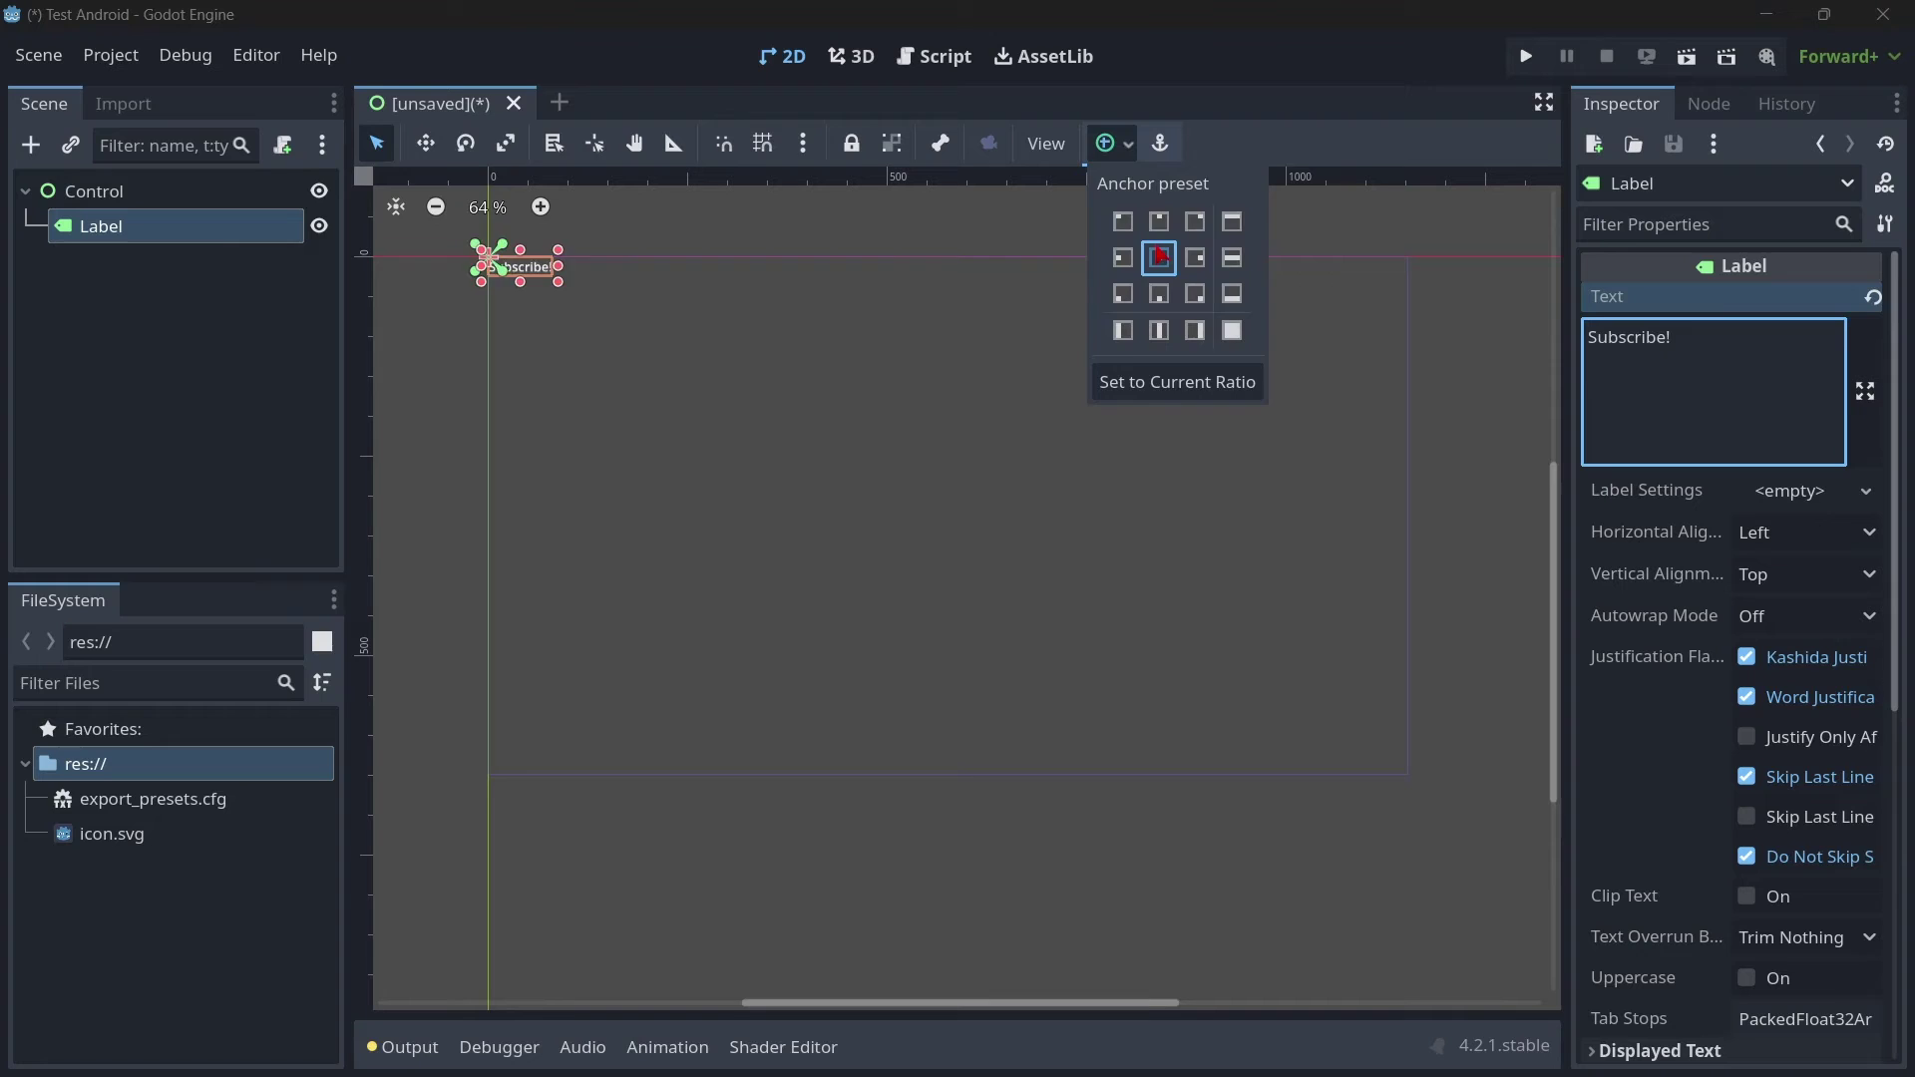
left_click(1159, 258)
Step: Override the Label's font size to 100 and save the scene as control.tscn
scroll(1716, 699, "down", 6)
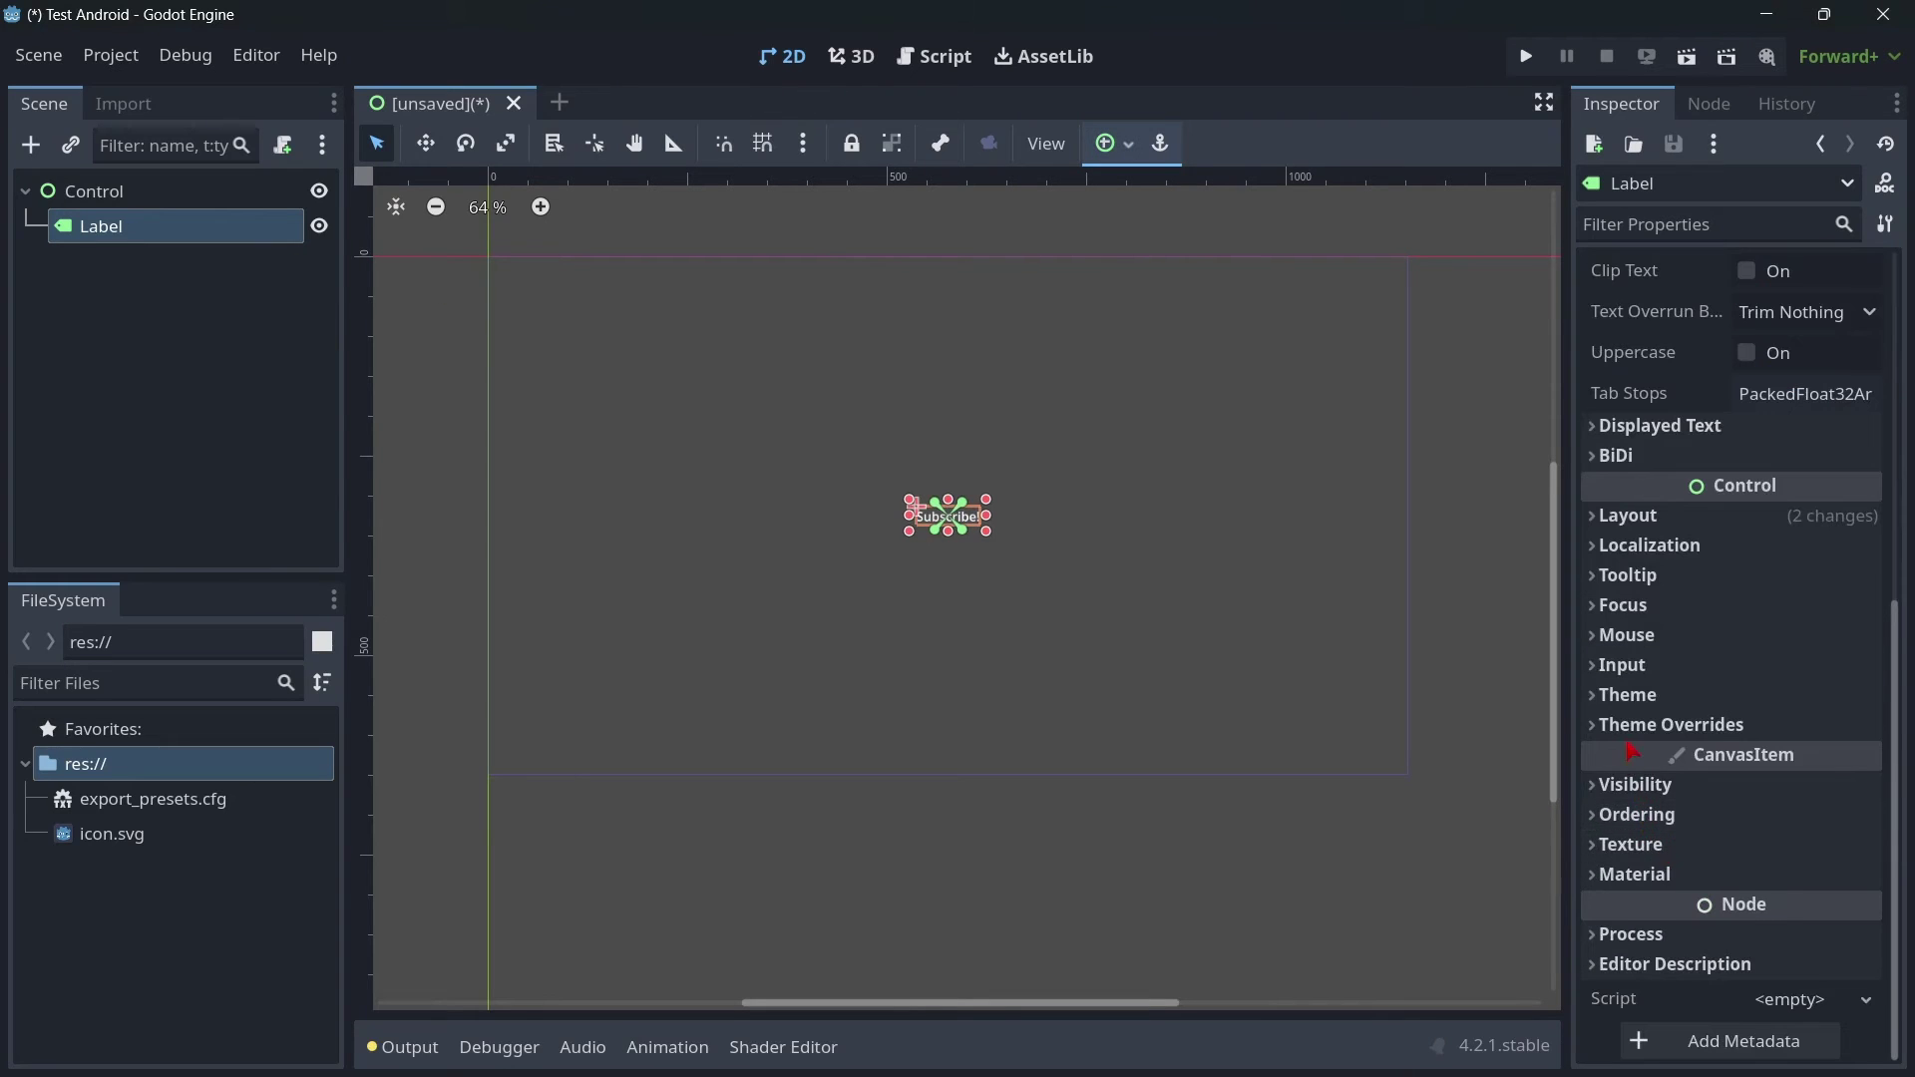
left_click(1671, 725)
left_click(1656, 859)
left_click(1764, 890)
type("100")
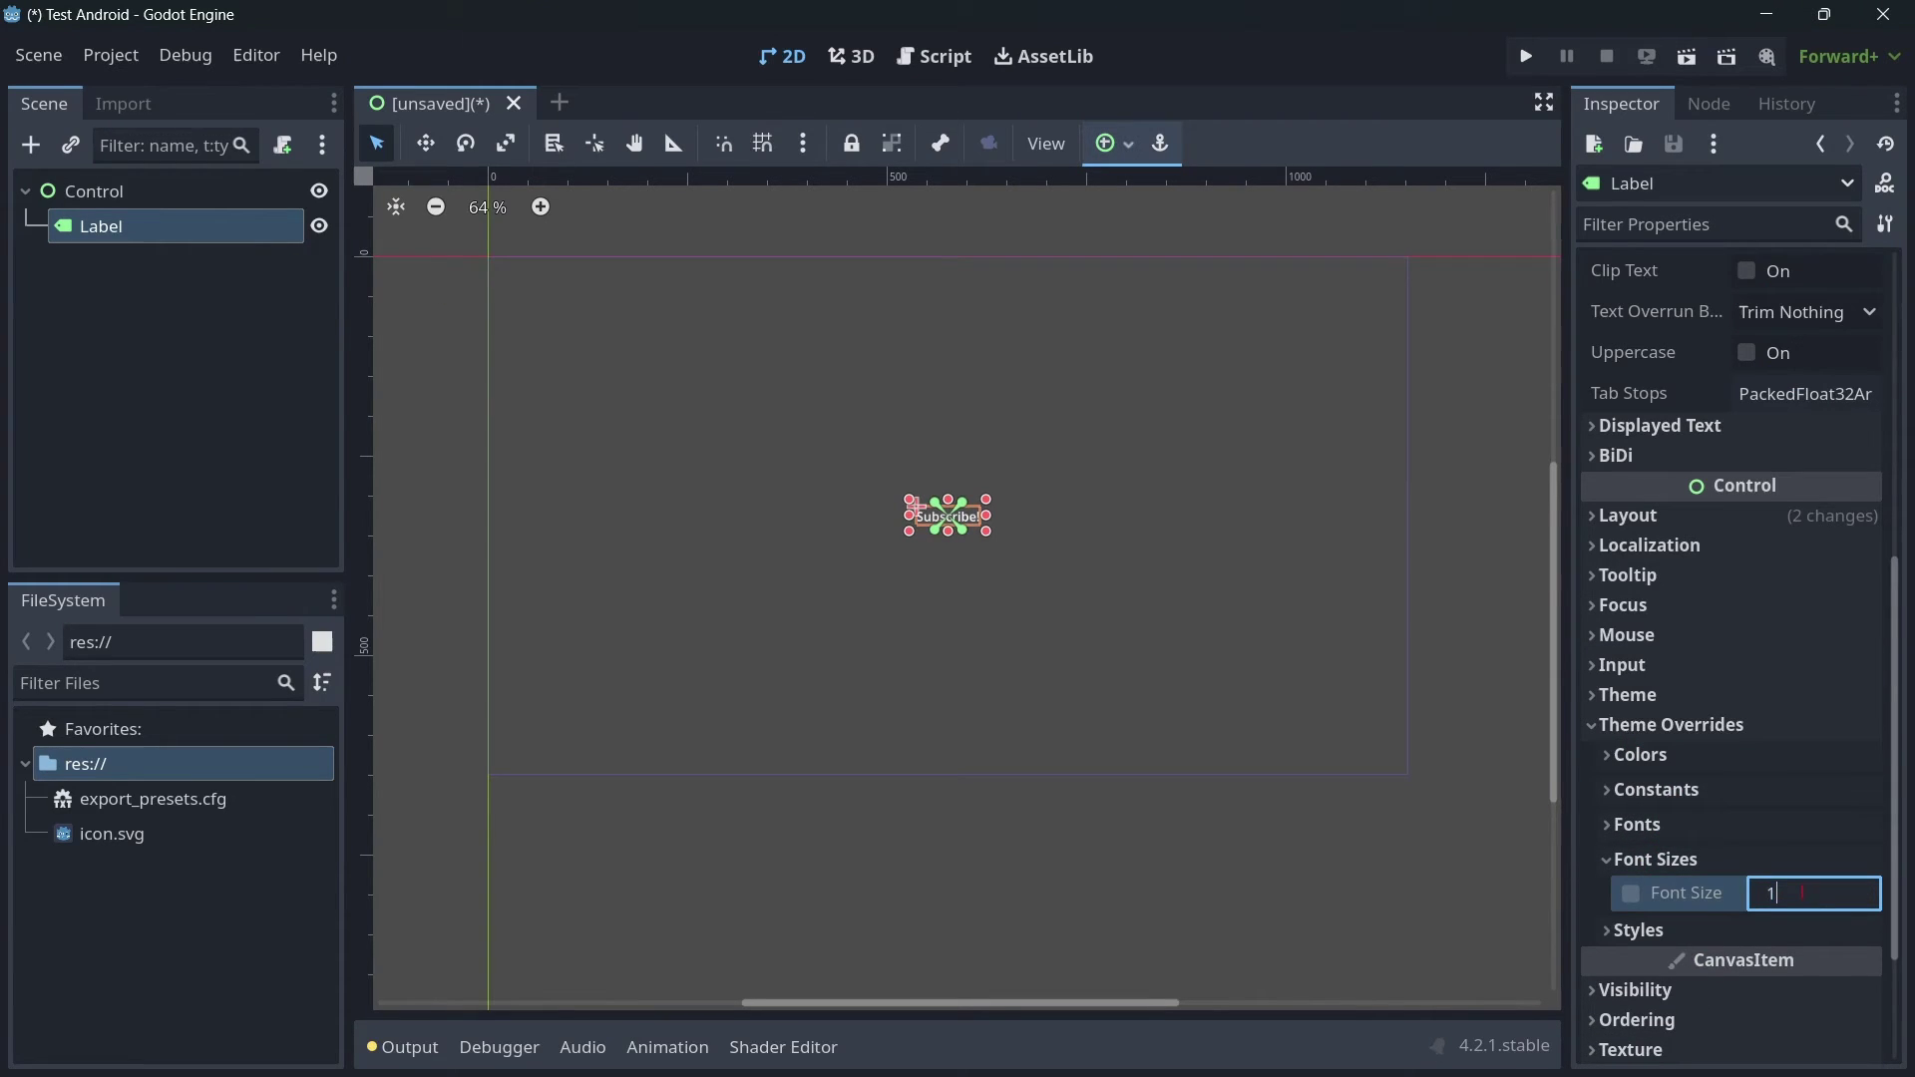
key("Return")
key("ctrl+s")
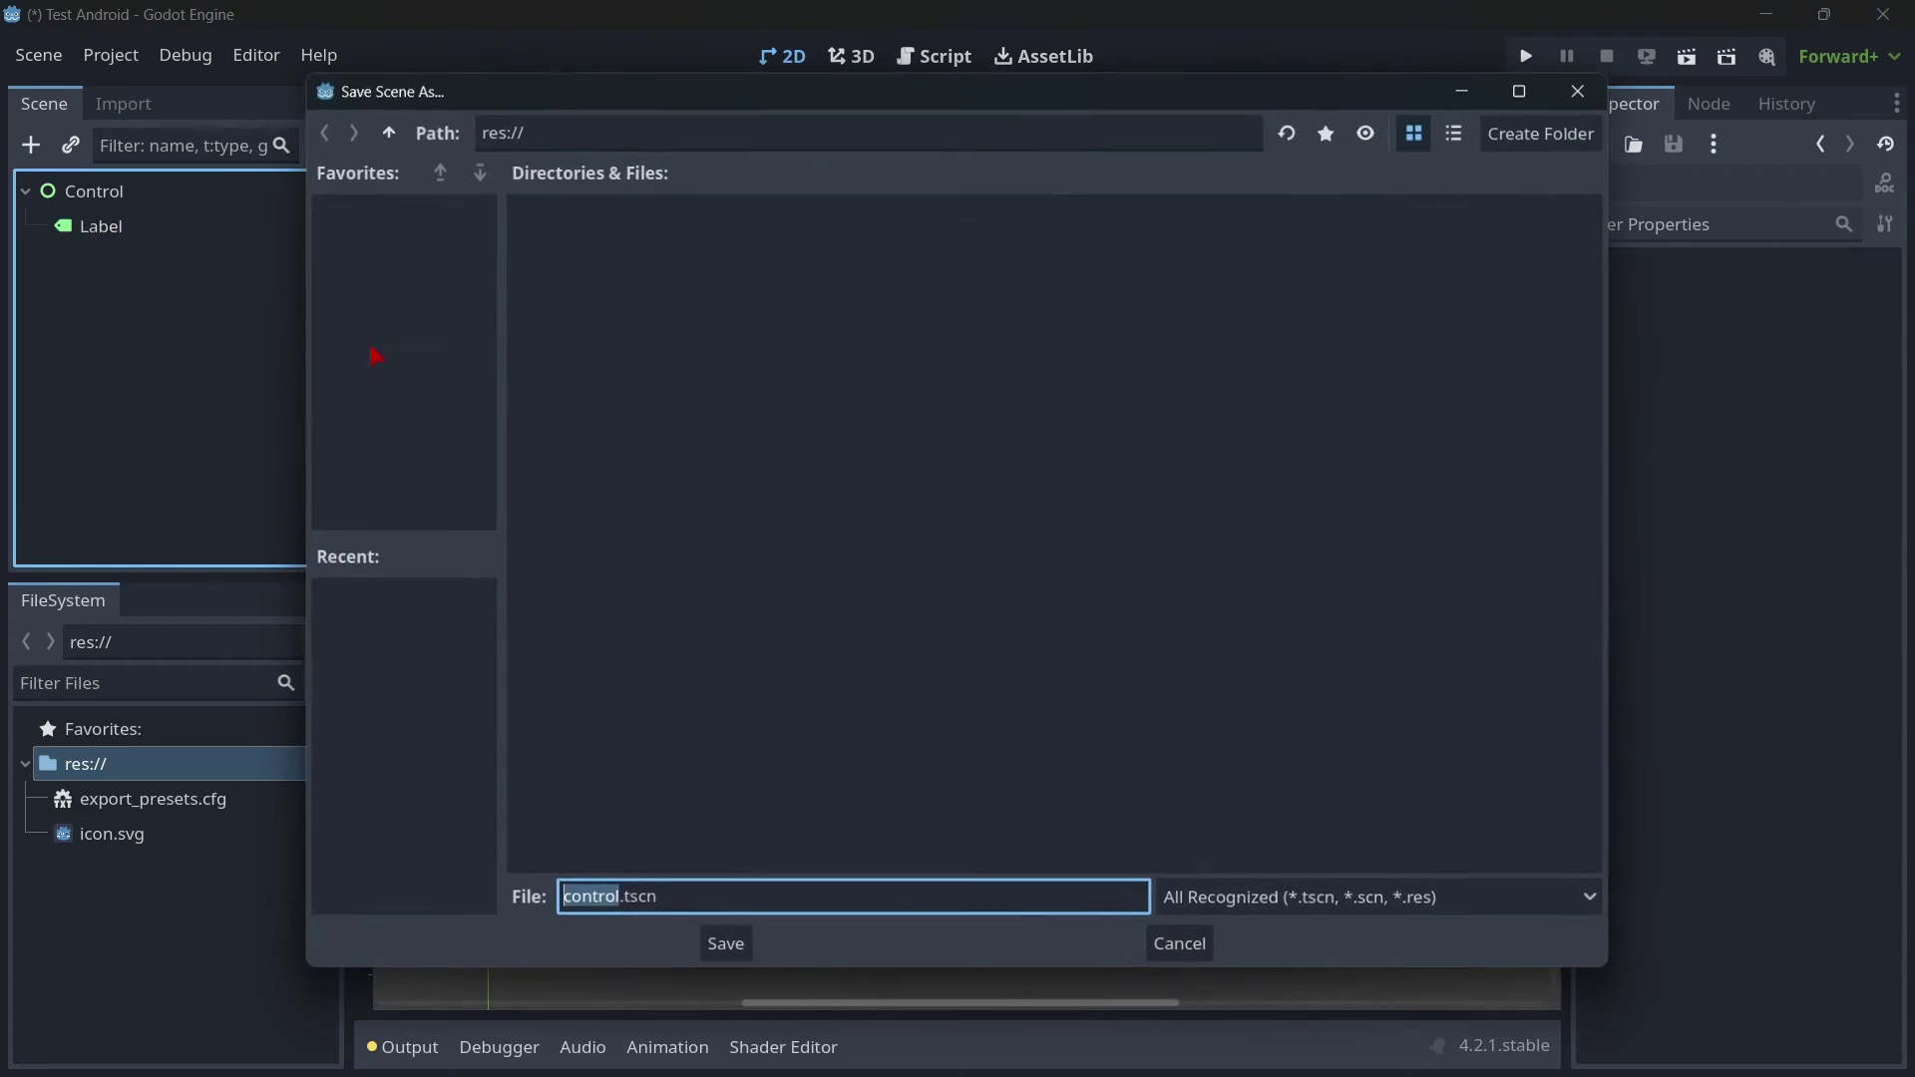
left_click(726, 946)
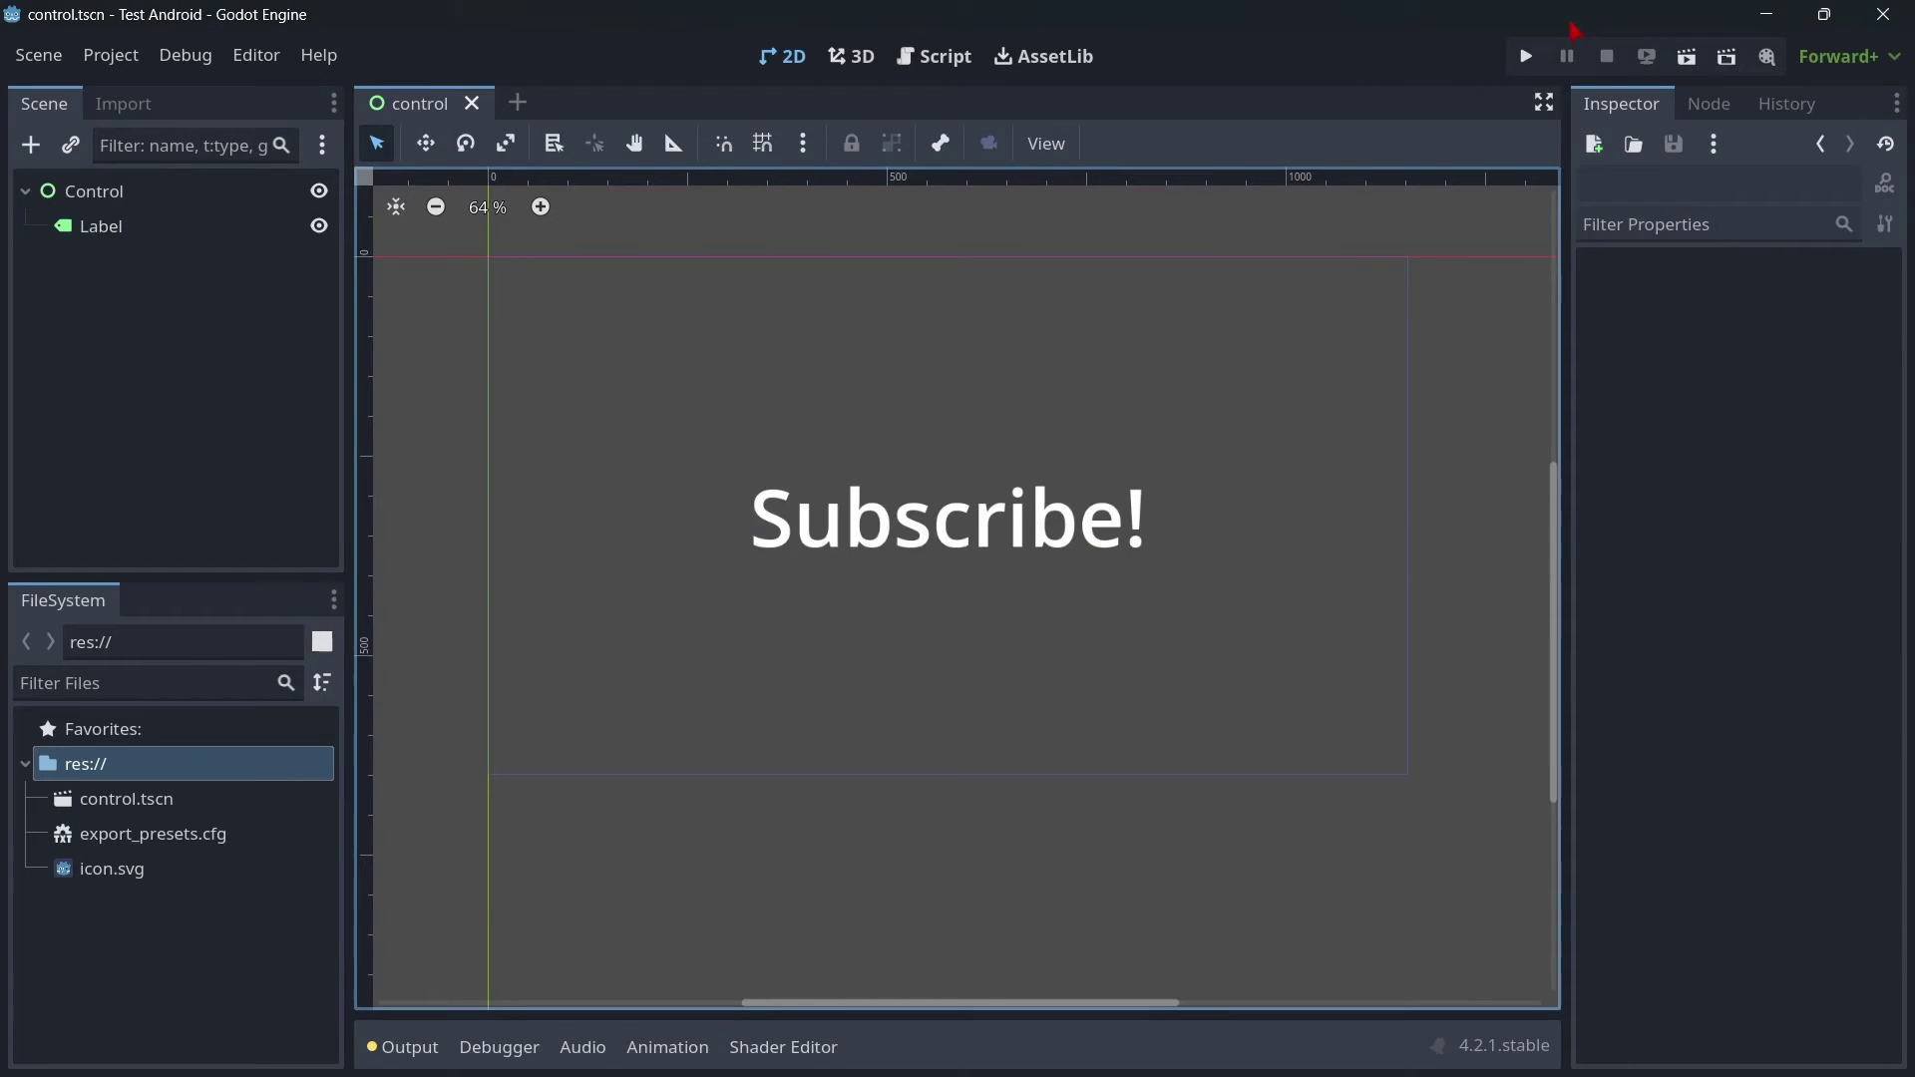
Step: Make the current control.tscn scene the project's main scene
left_click(1527, 56)
left_click(1112, 569)
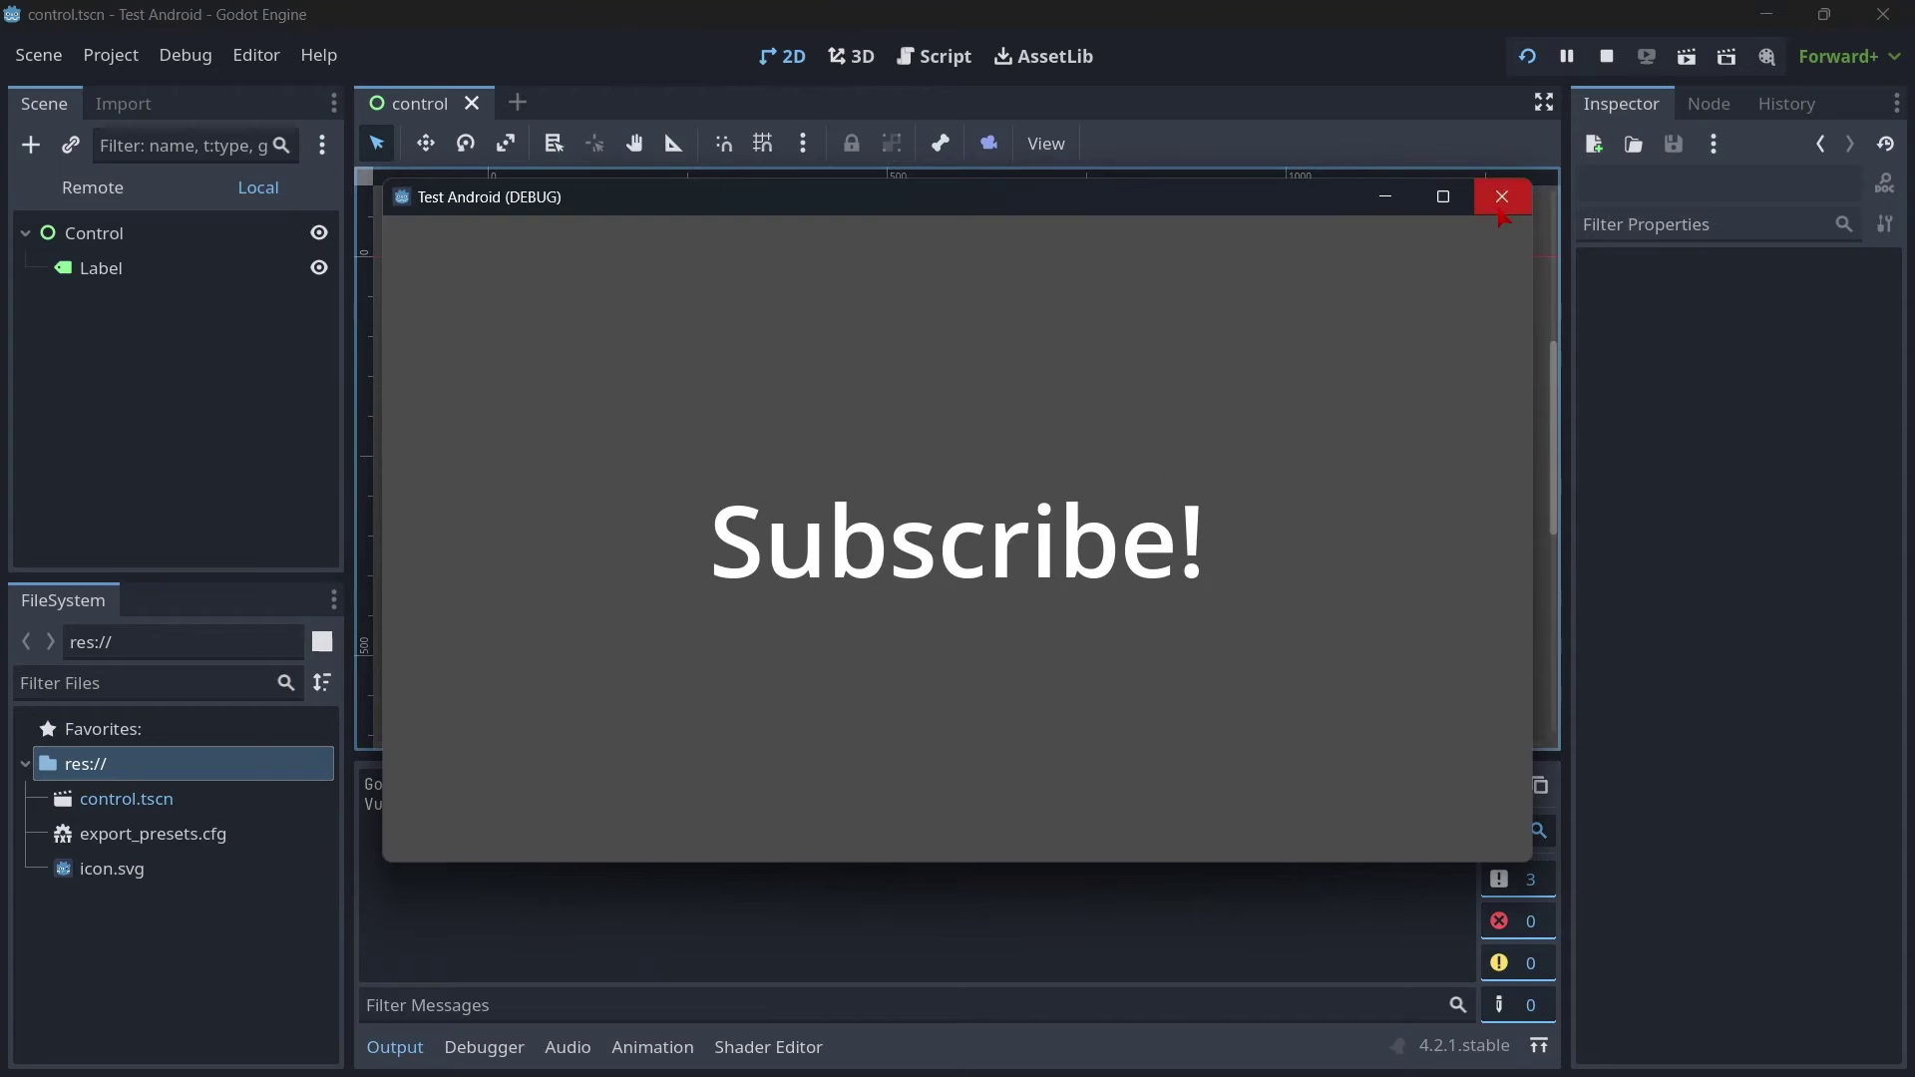
left_click(1502, 197)
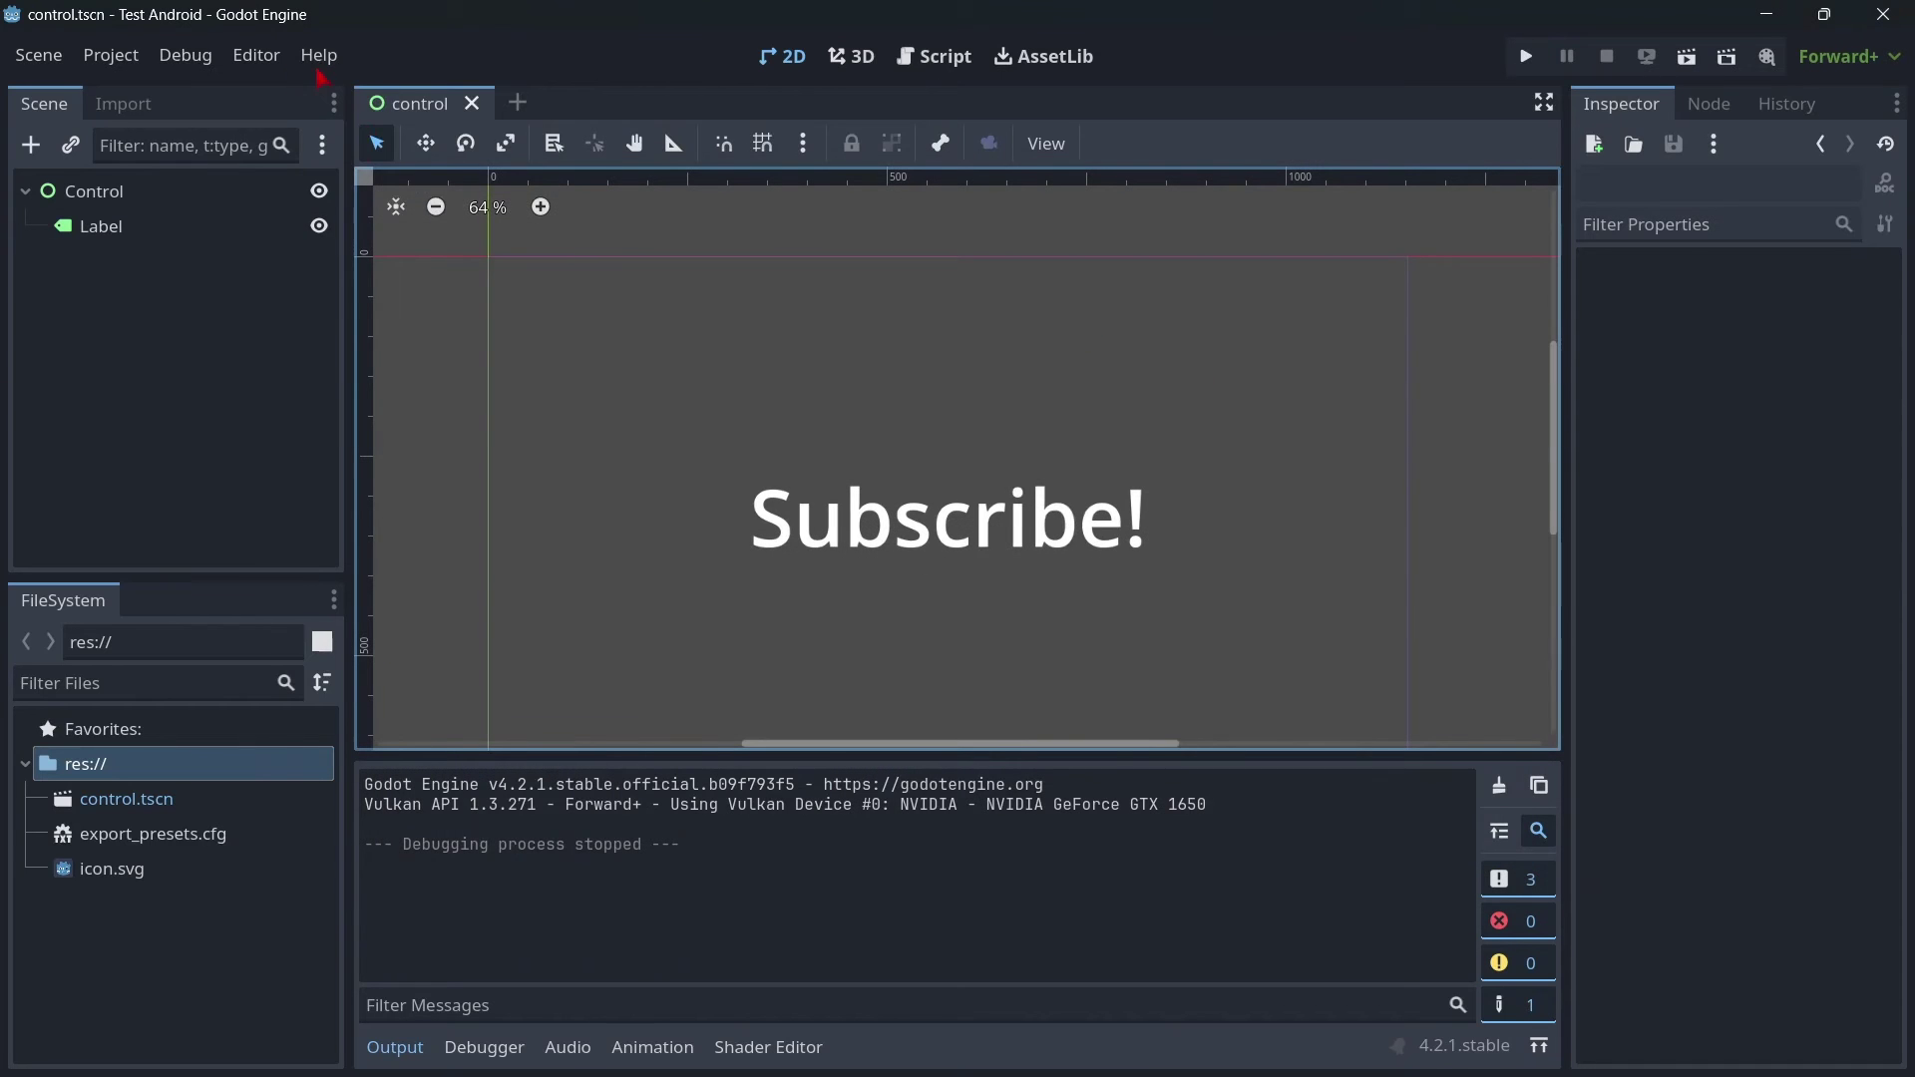
Step: Set Project Settings > Display > Window > Stretch Mode to canvas_items
left_click(110, 55)
left_click(160, 86)
left_click(504, 405)
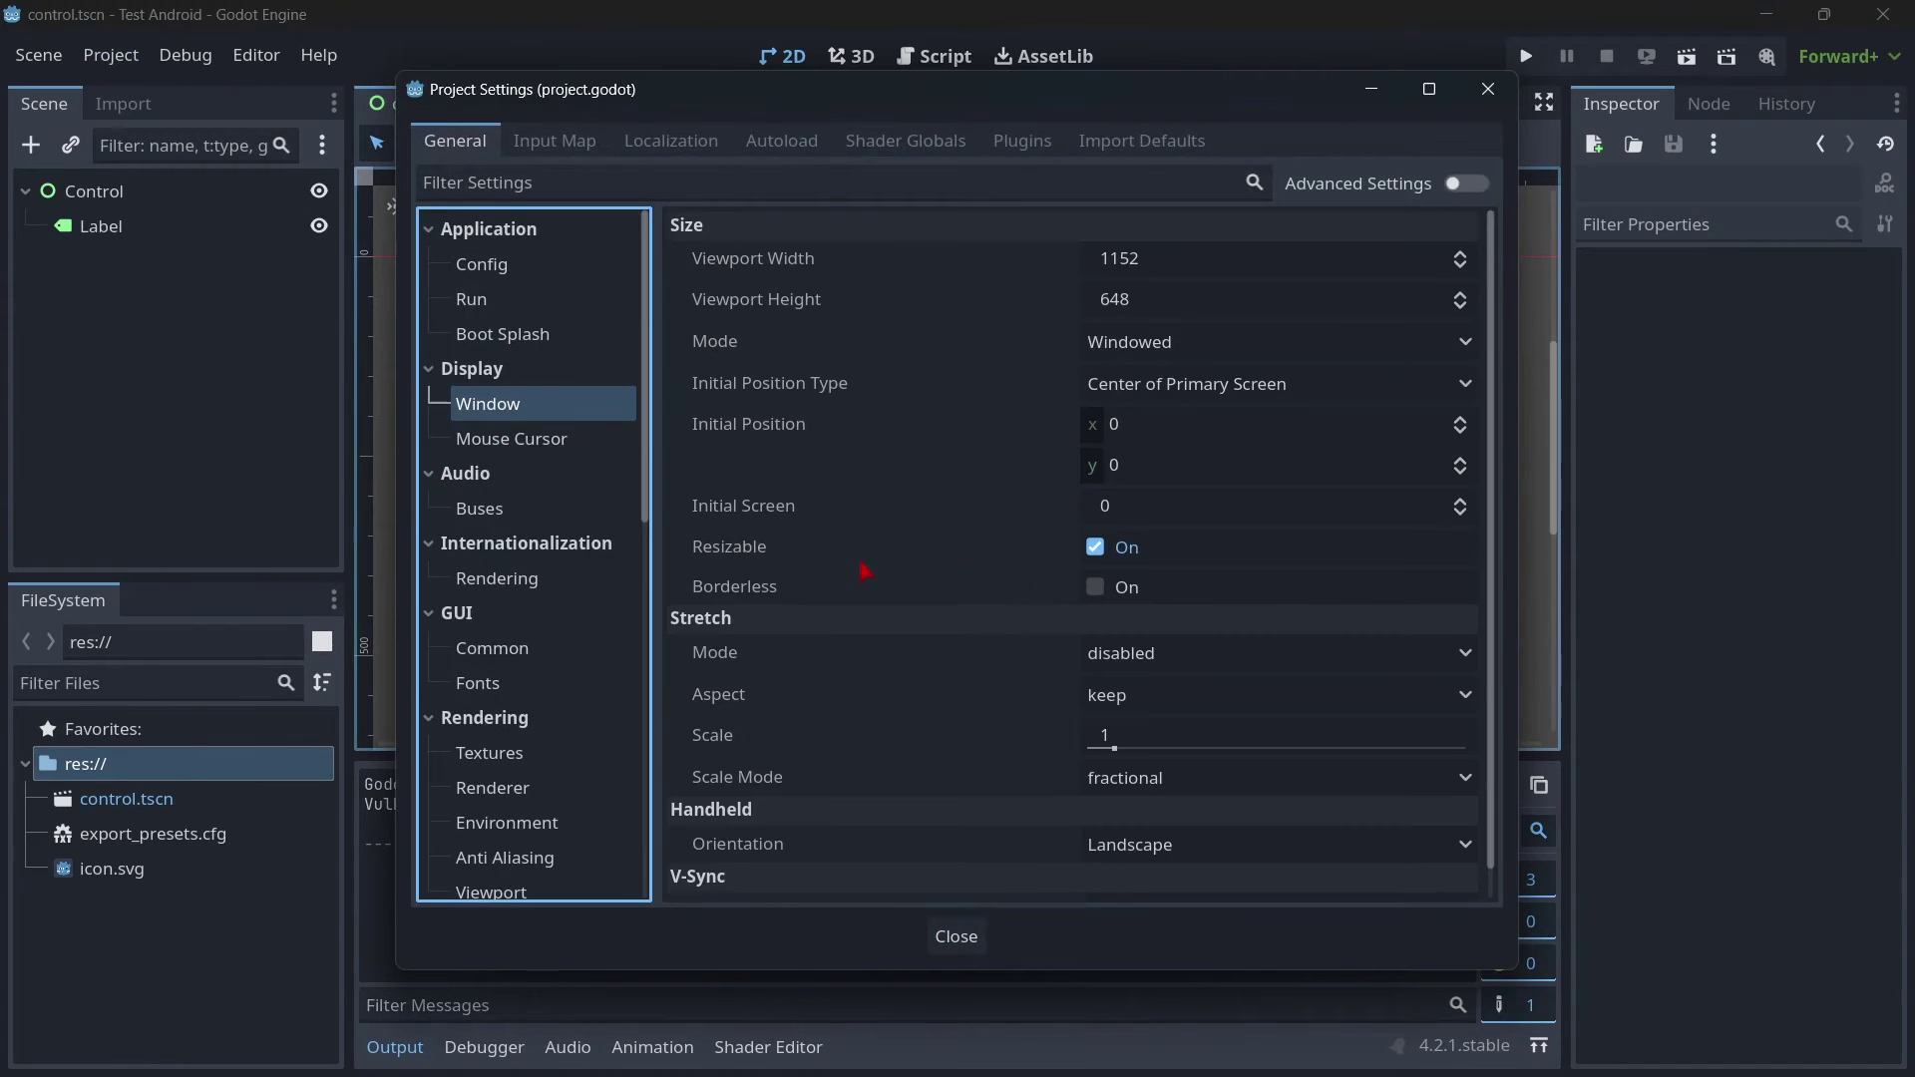
scroll(974, 519, "down", 1)
left_click(1145, 633)
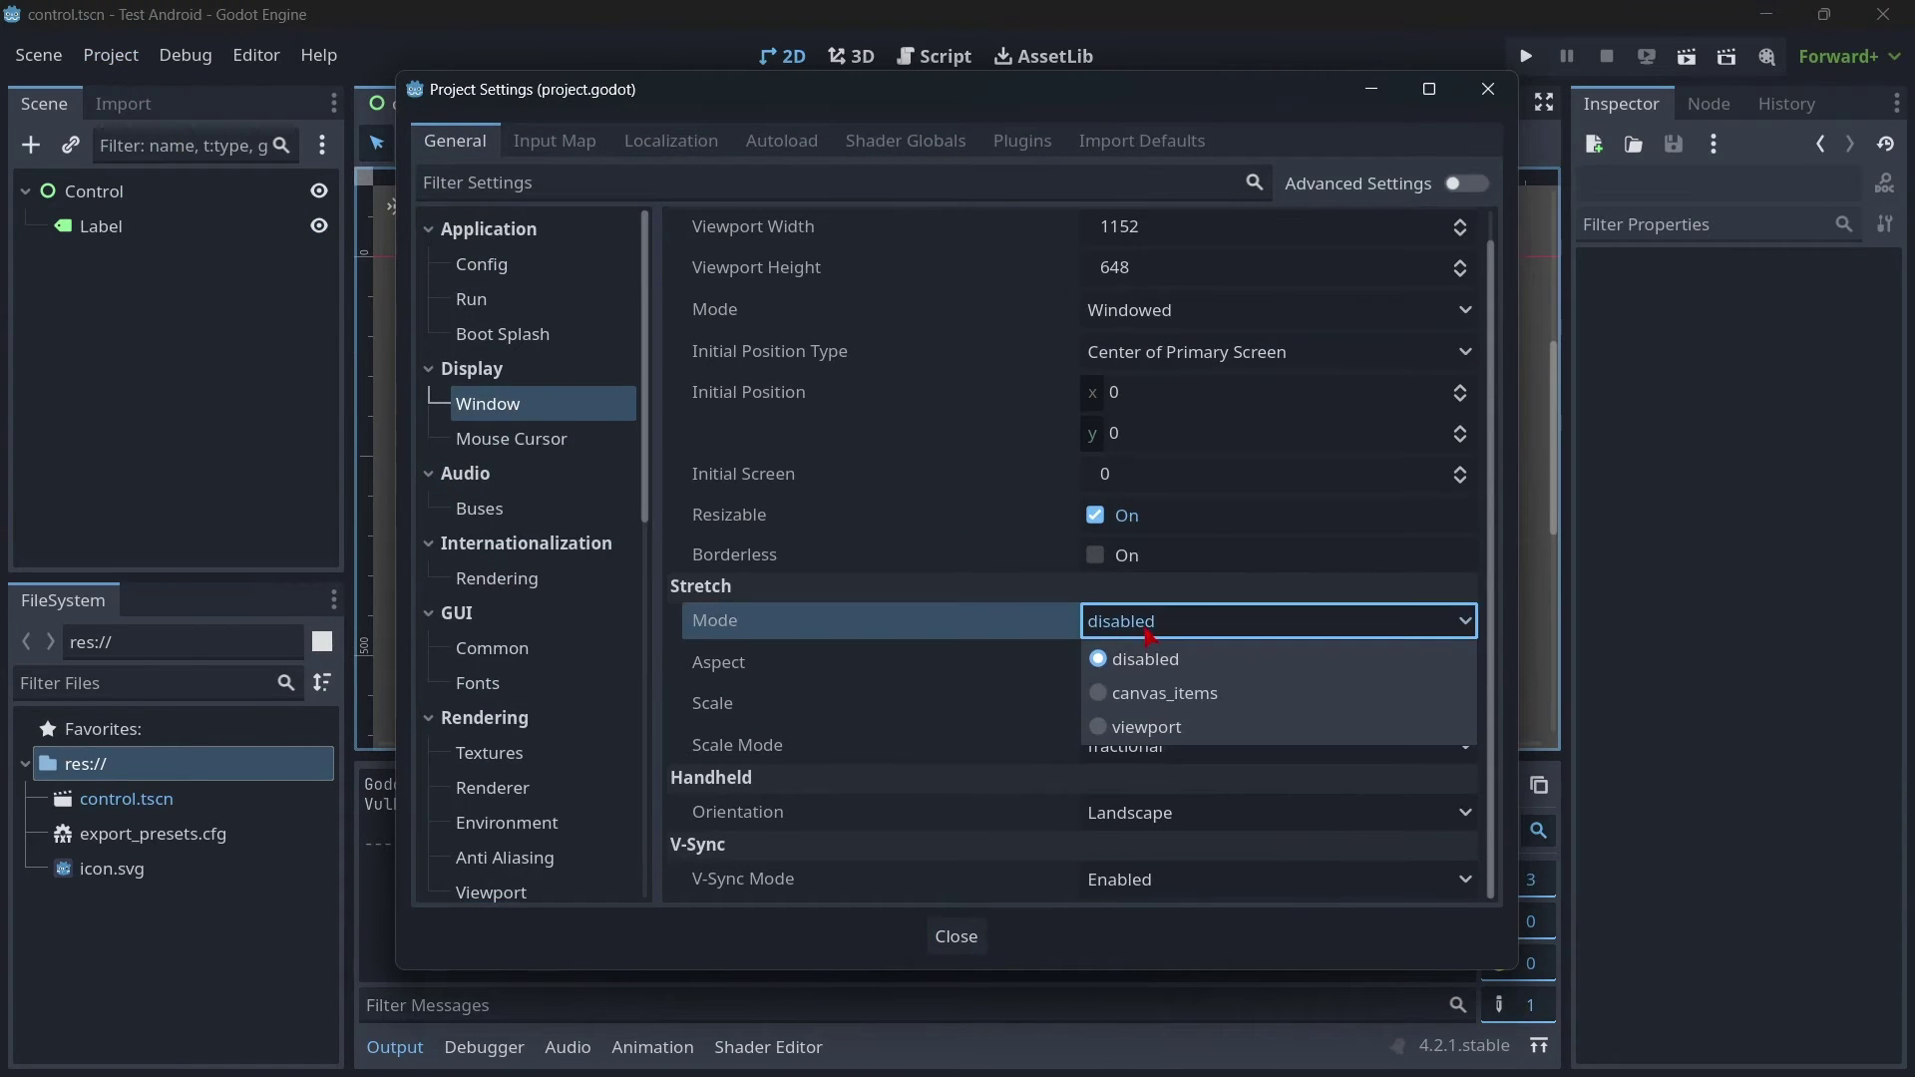
left_click(1152, 695)
left_click(956, 936)
Step: Run the project again and resize the game window to confirm the text scales
left_click(1525, 56)
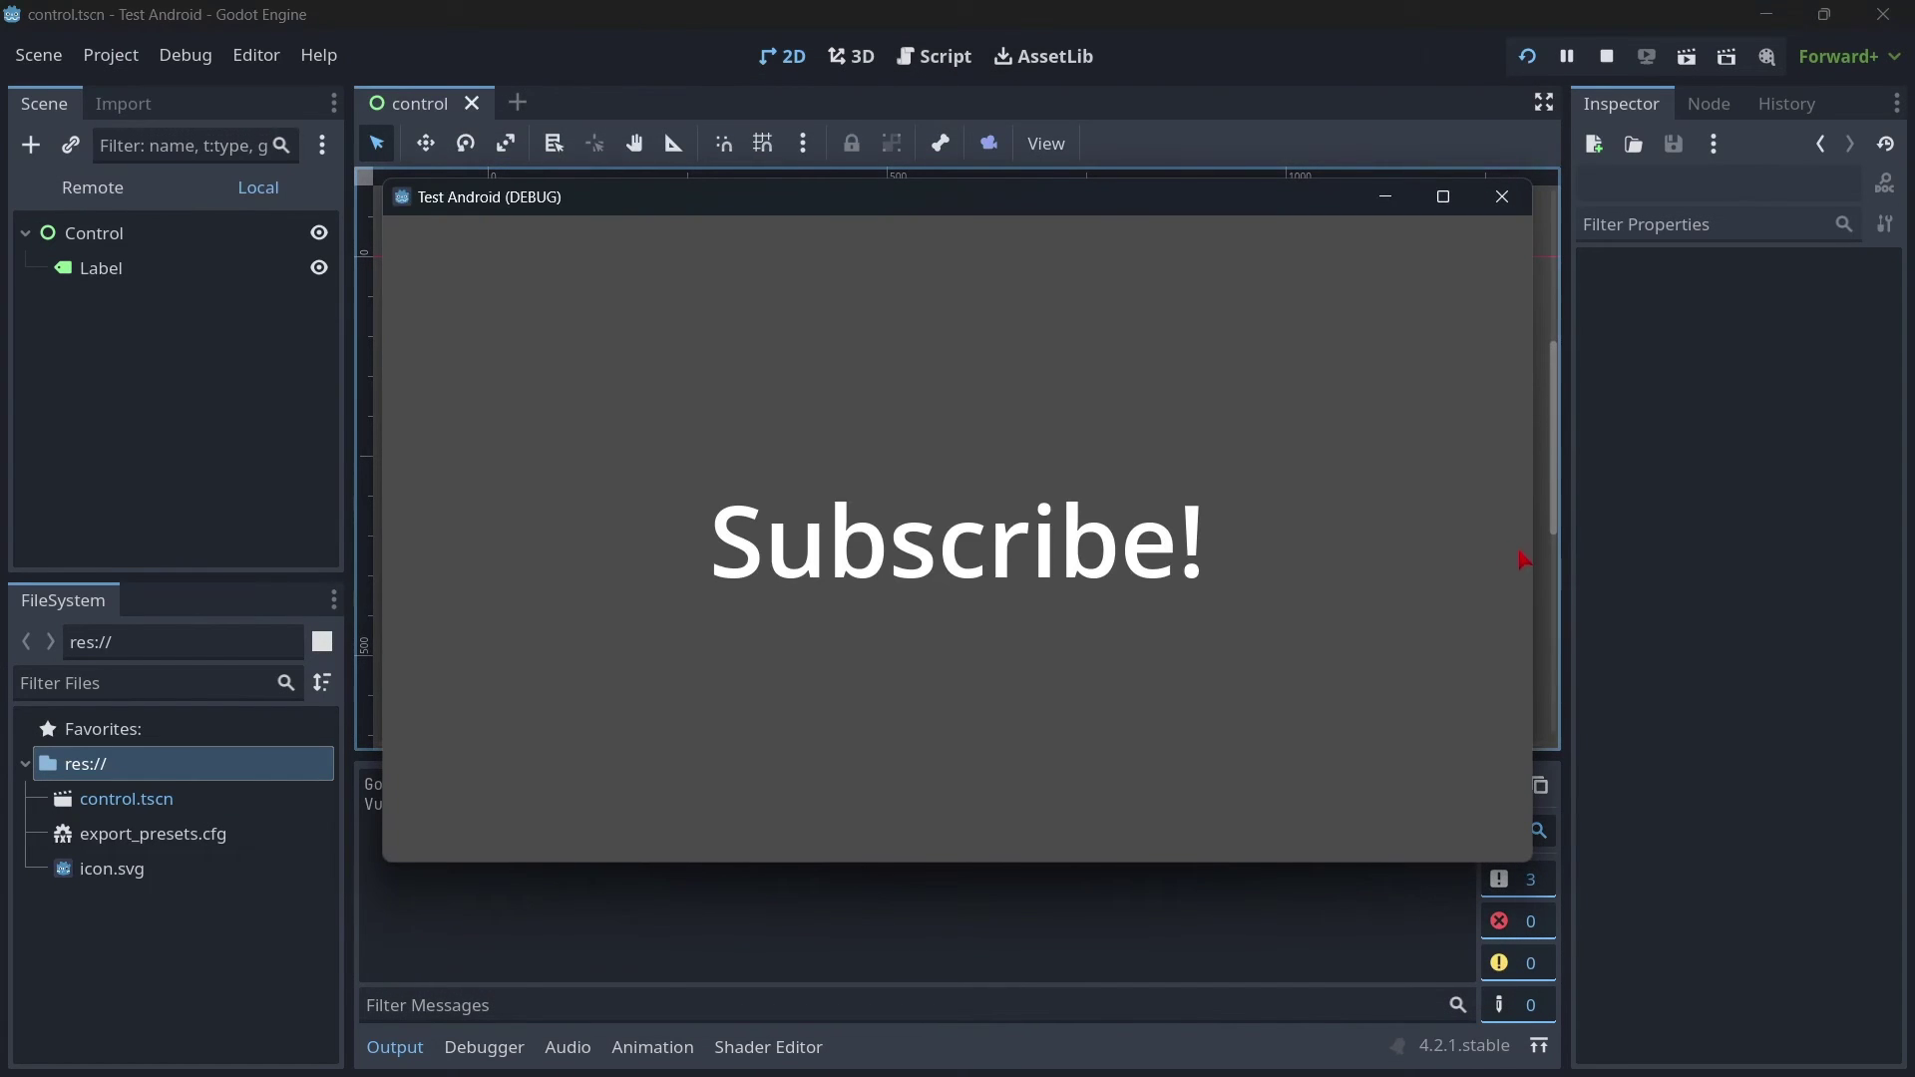
left_click_drag(1521, 555, 1303, 429)
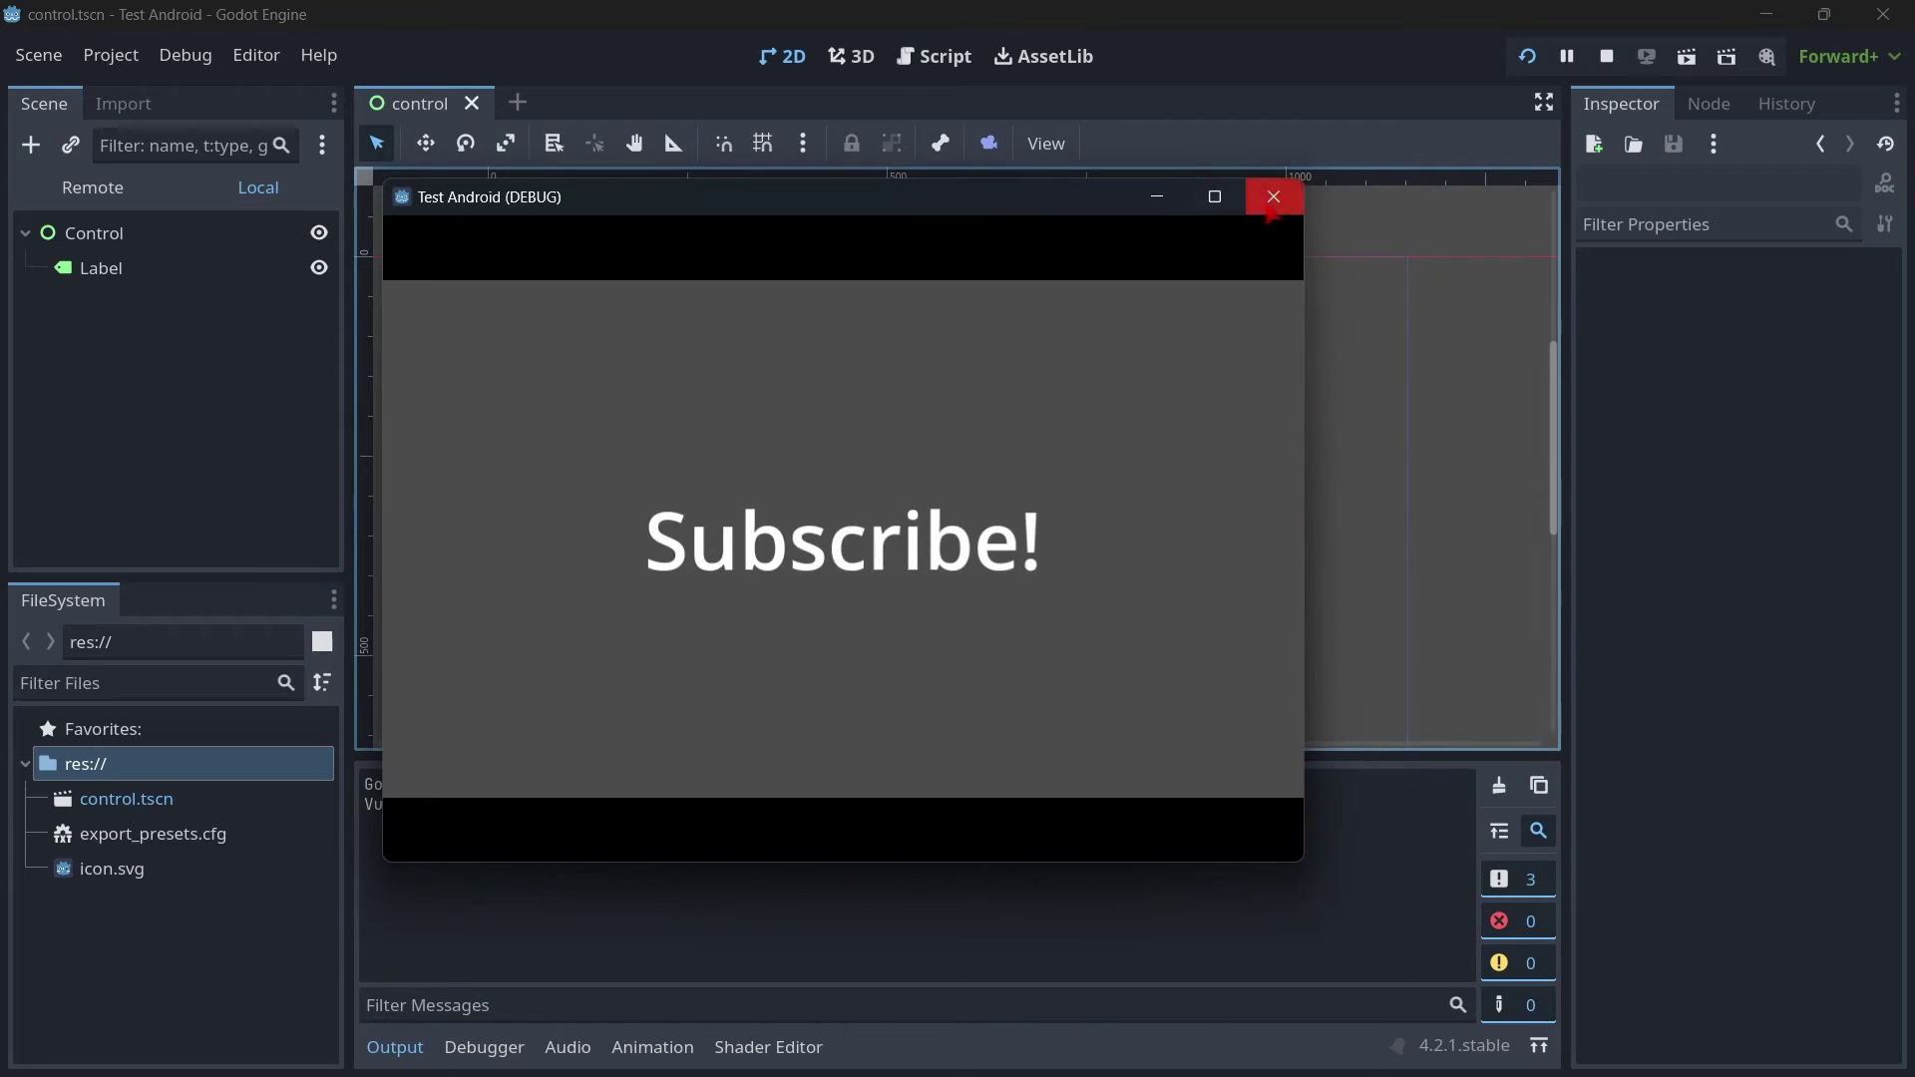
left_click(1270, 192)
left_click(111, 55)
left_click(121, 95)
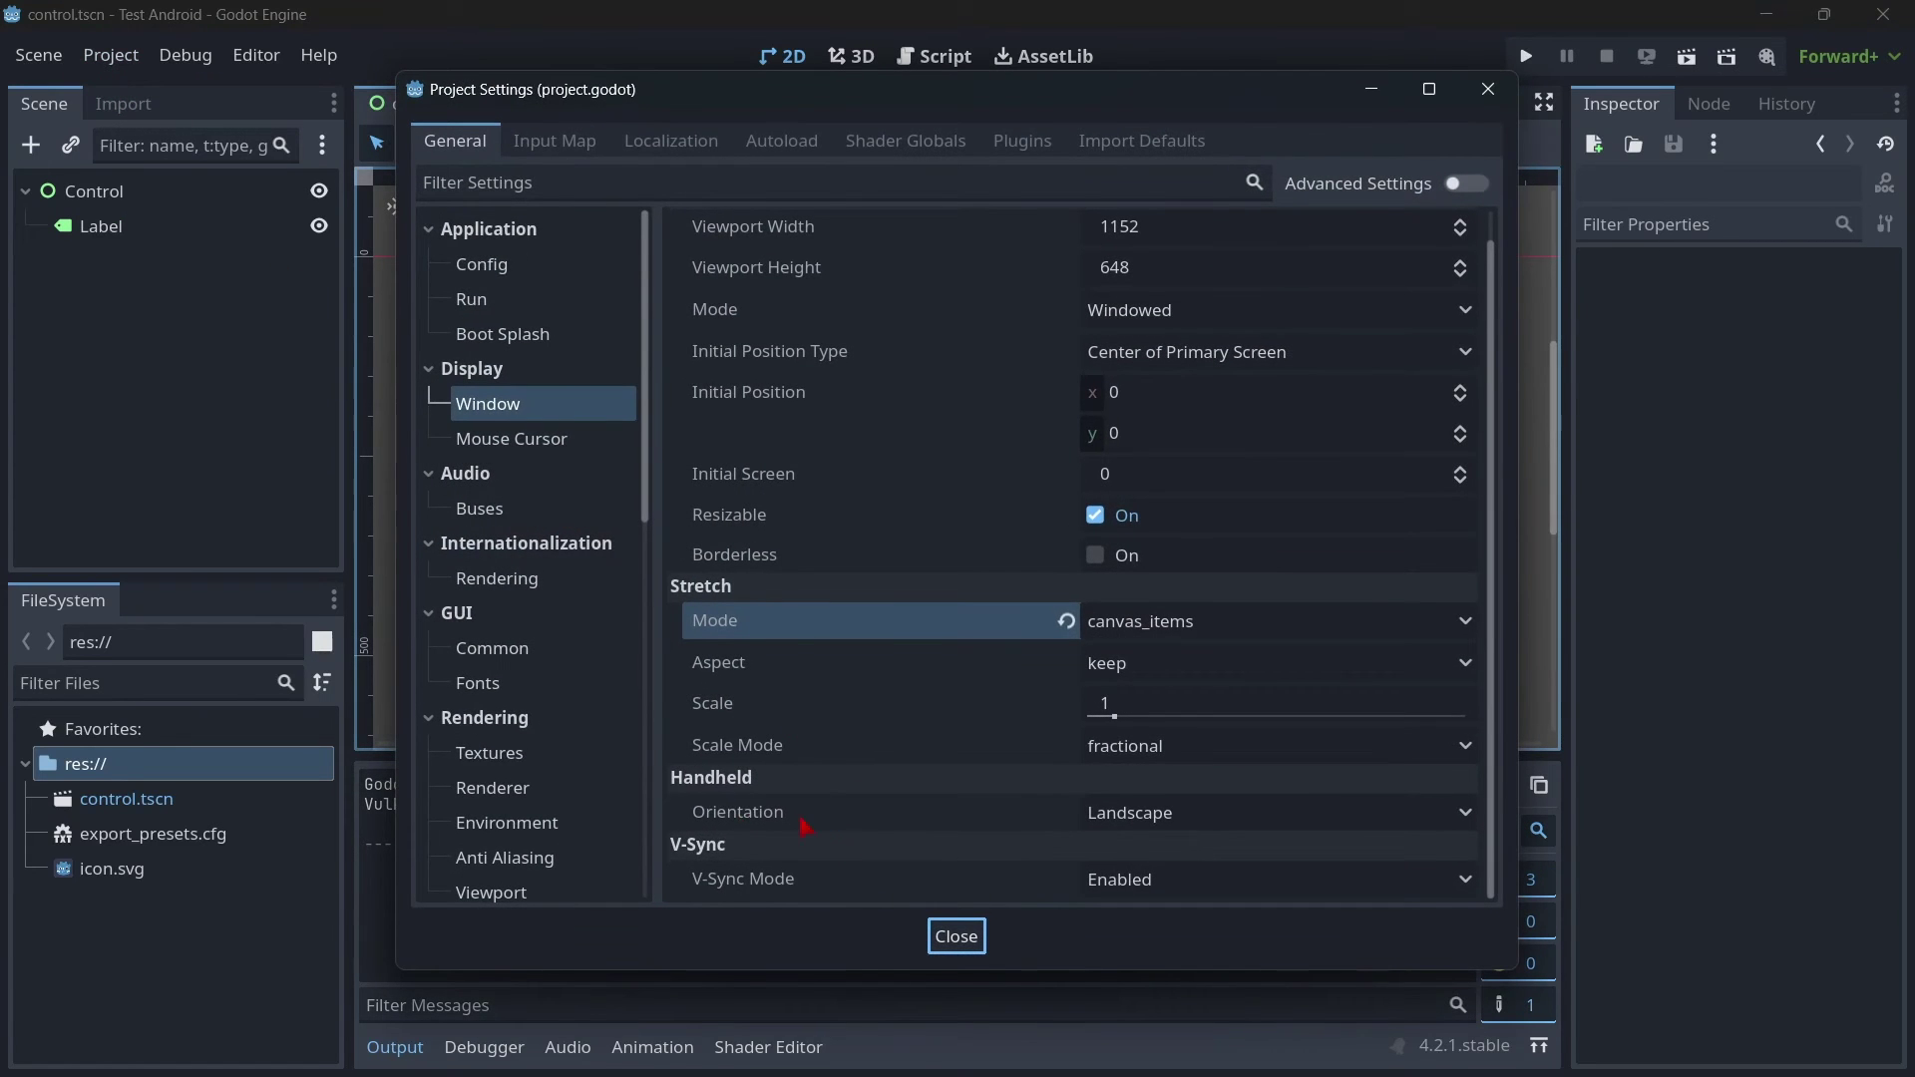
left_click(956, 936)
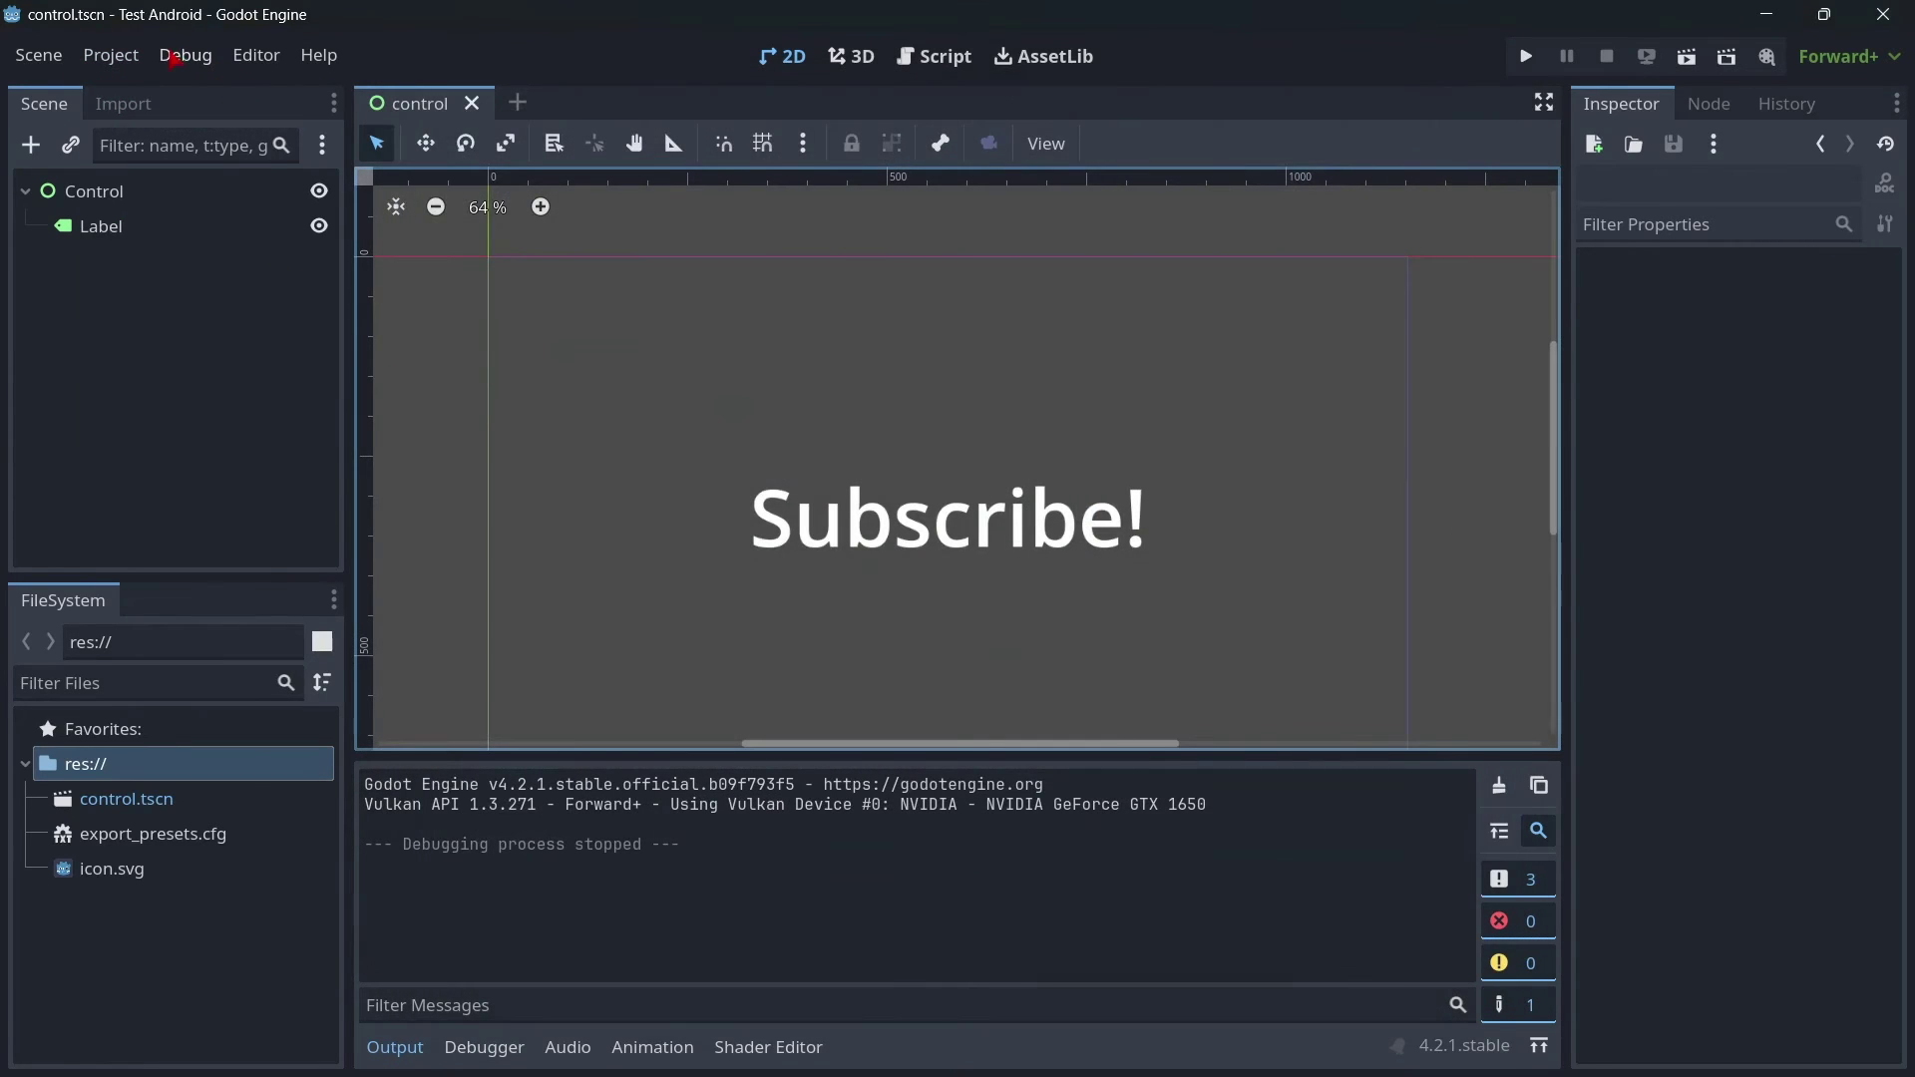
left_click(111, 55)
Step: Export the project with debug enabled as Test Android.apk
left_click(155, 185)
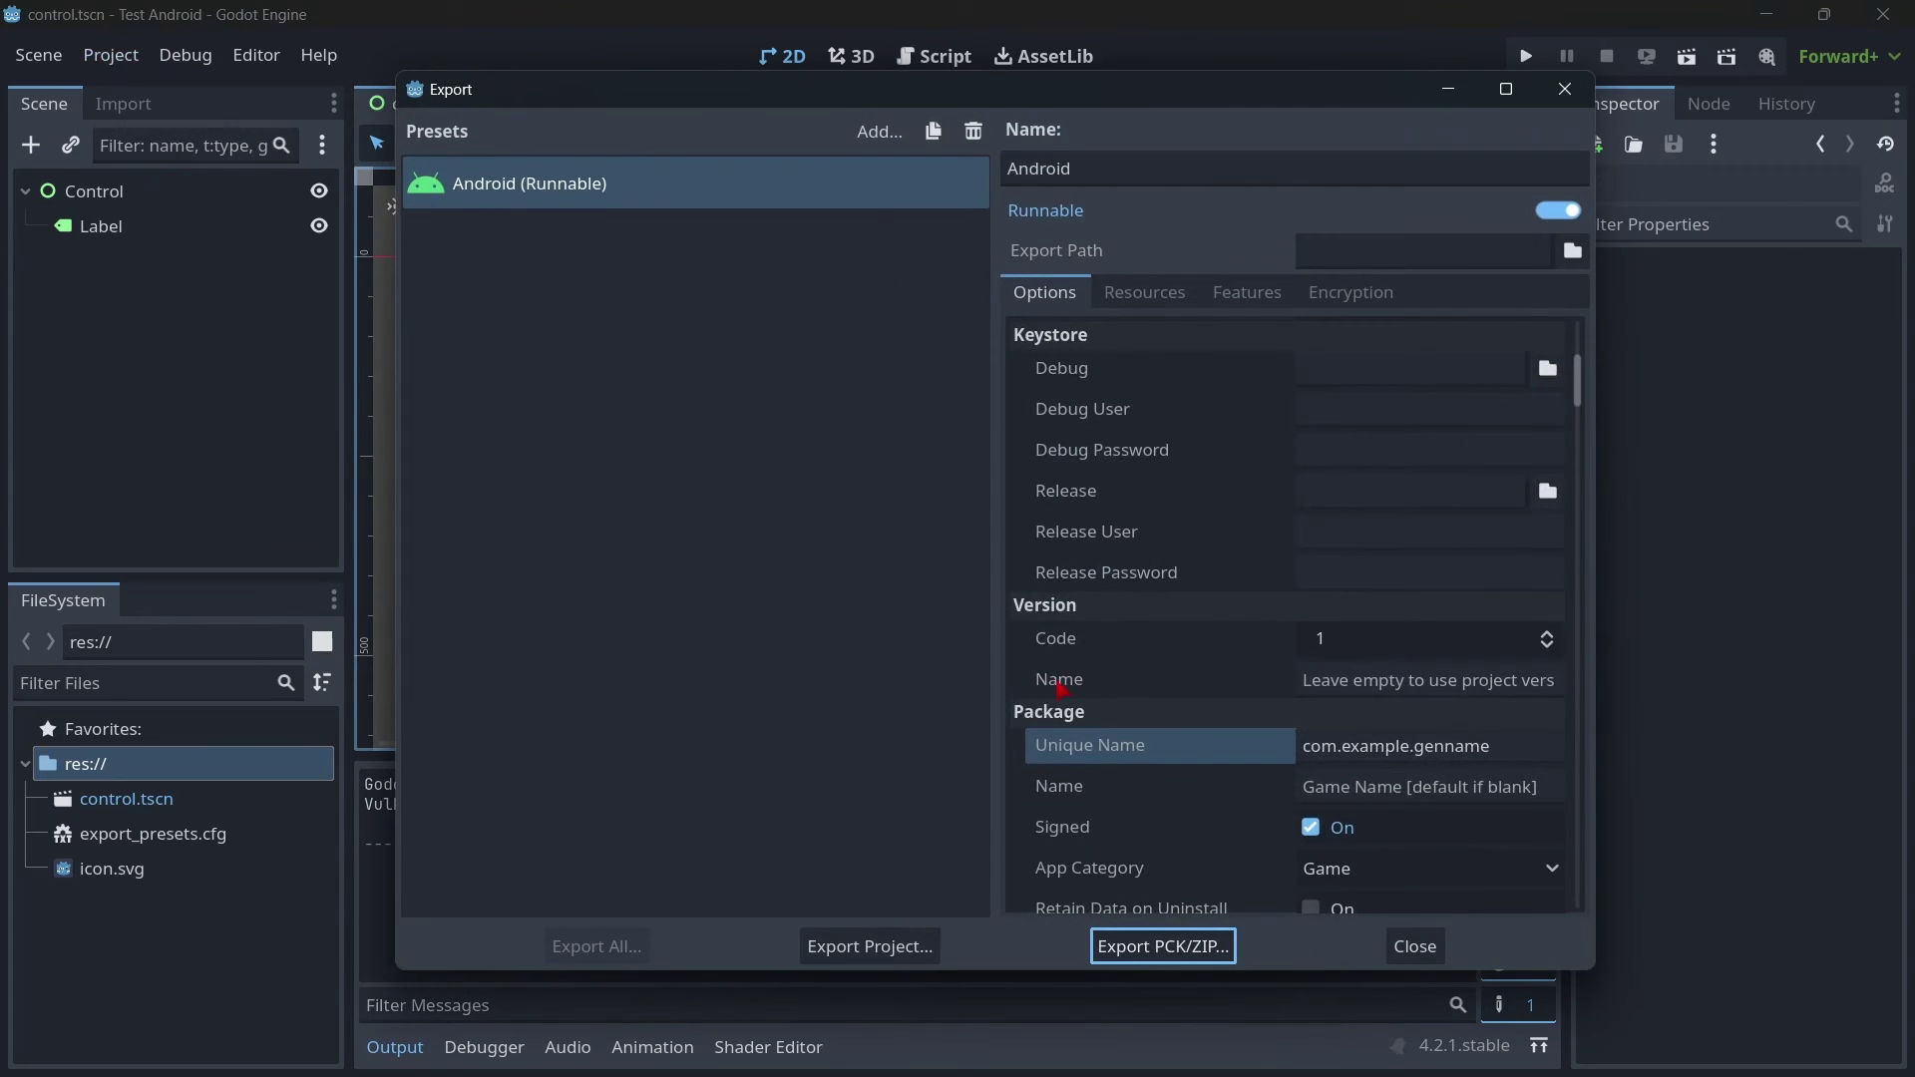
scroll(1061, 688, "up", 5)
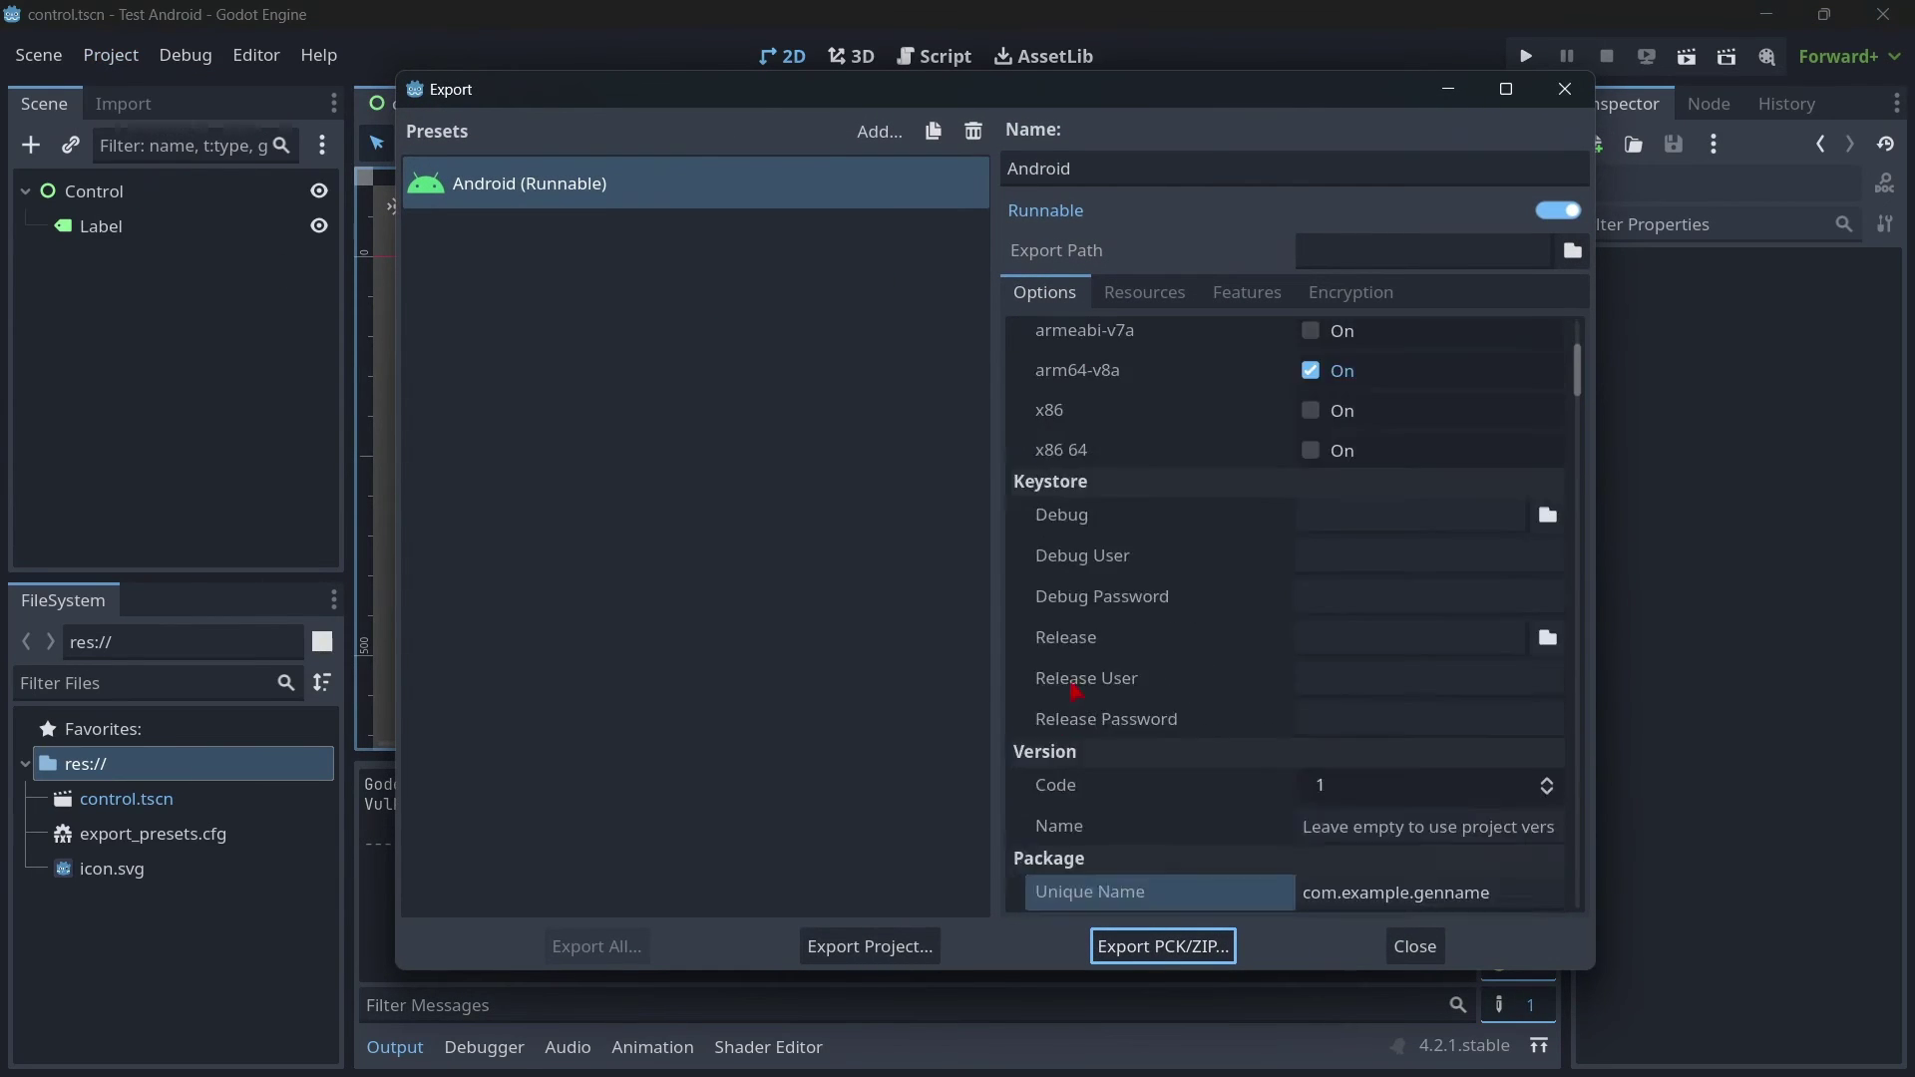
left_click(1440, 943)
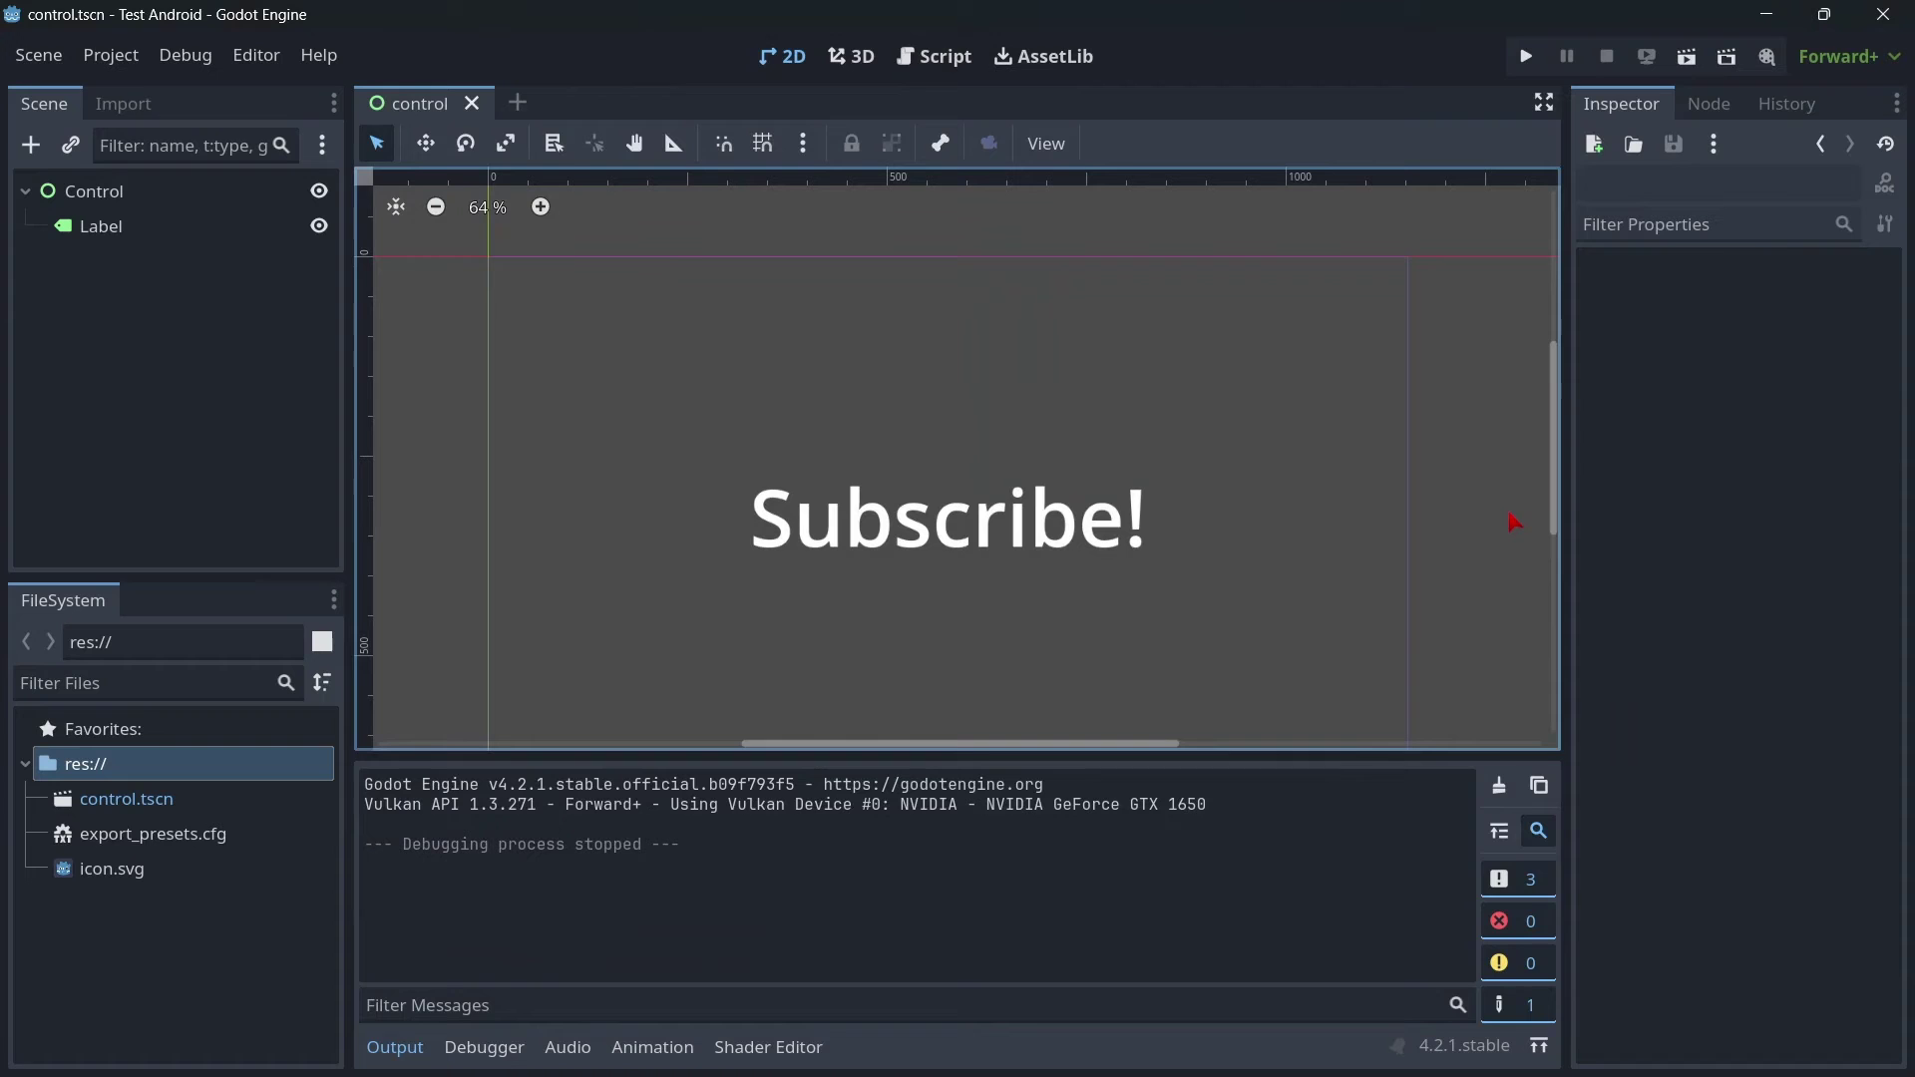
left_click(111, 55)
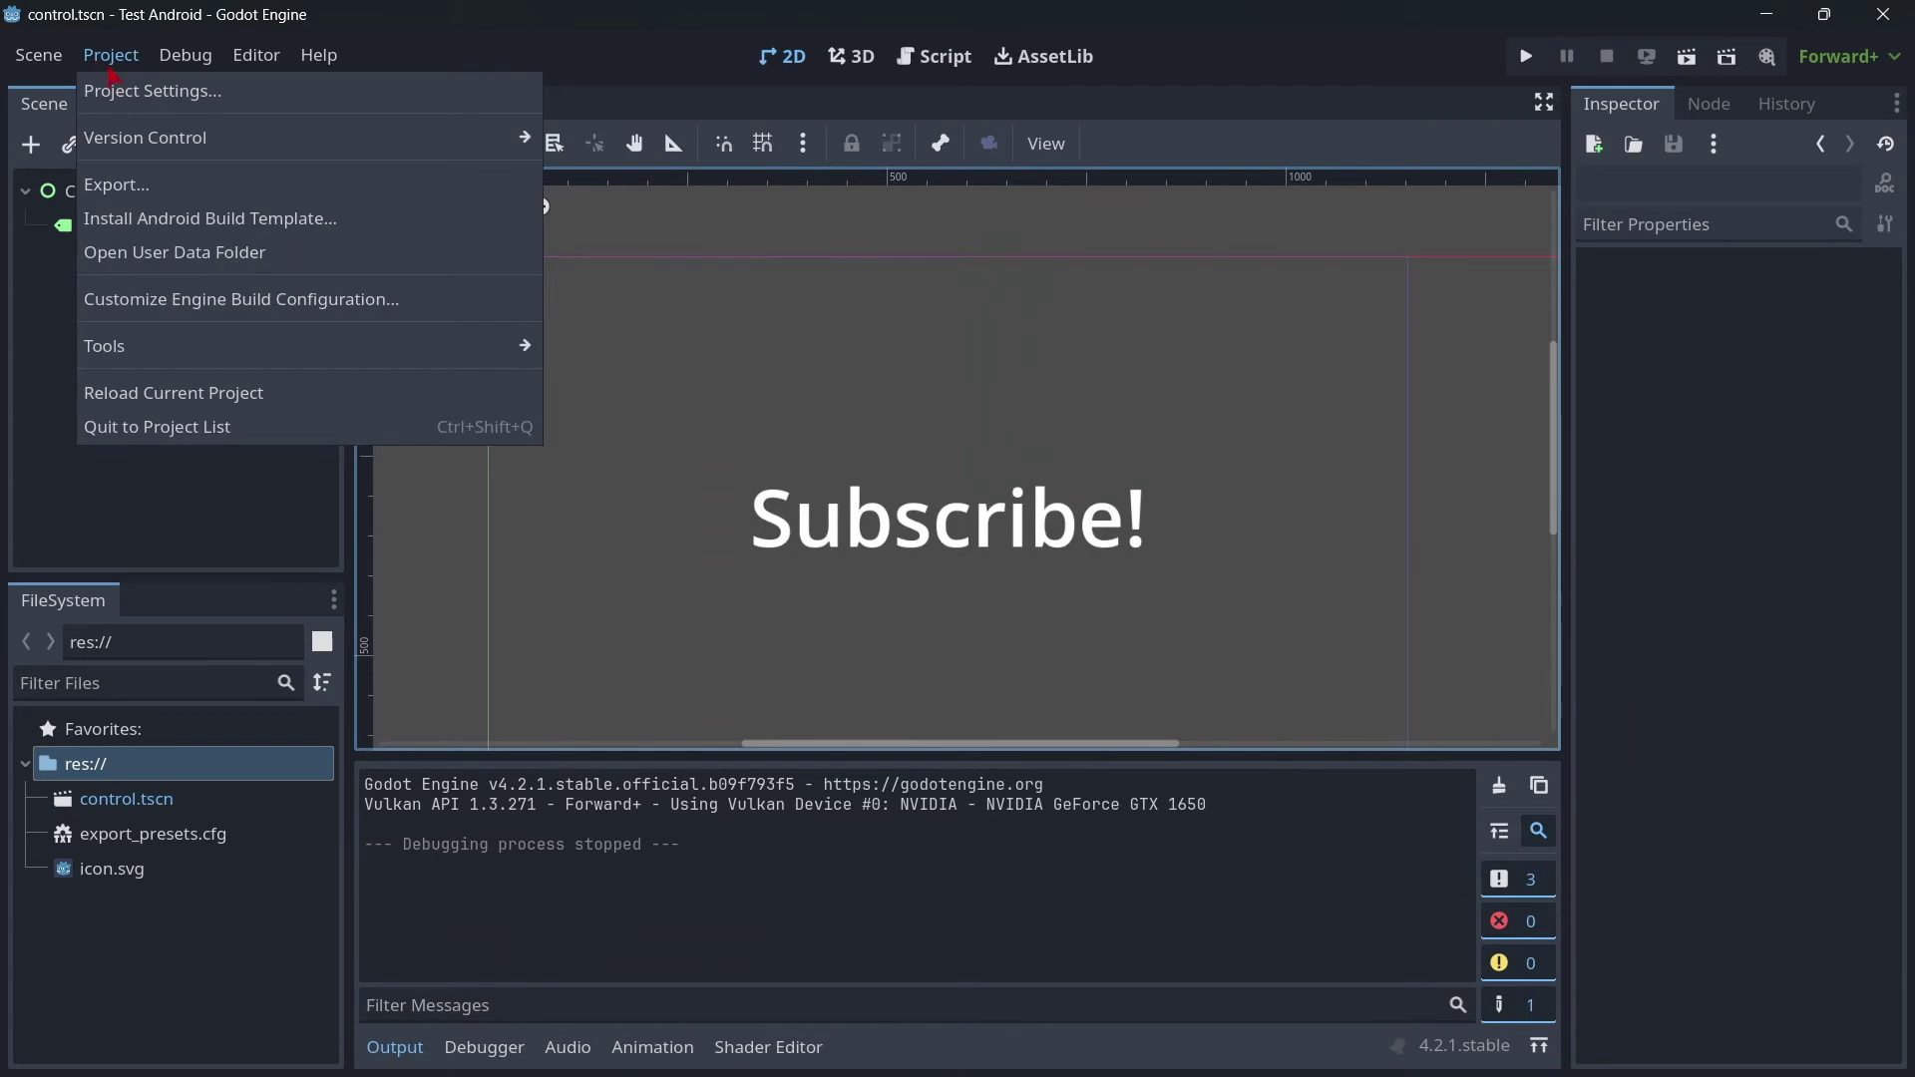
left_click(133, 190)
left_click(848, 949)
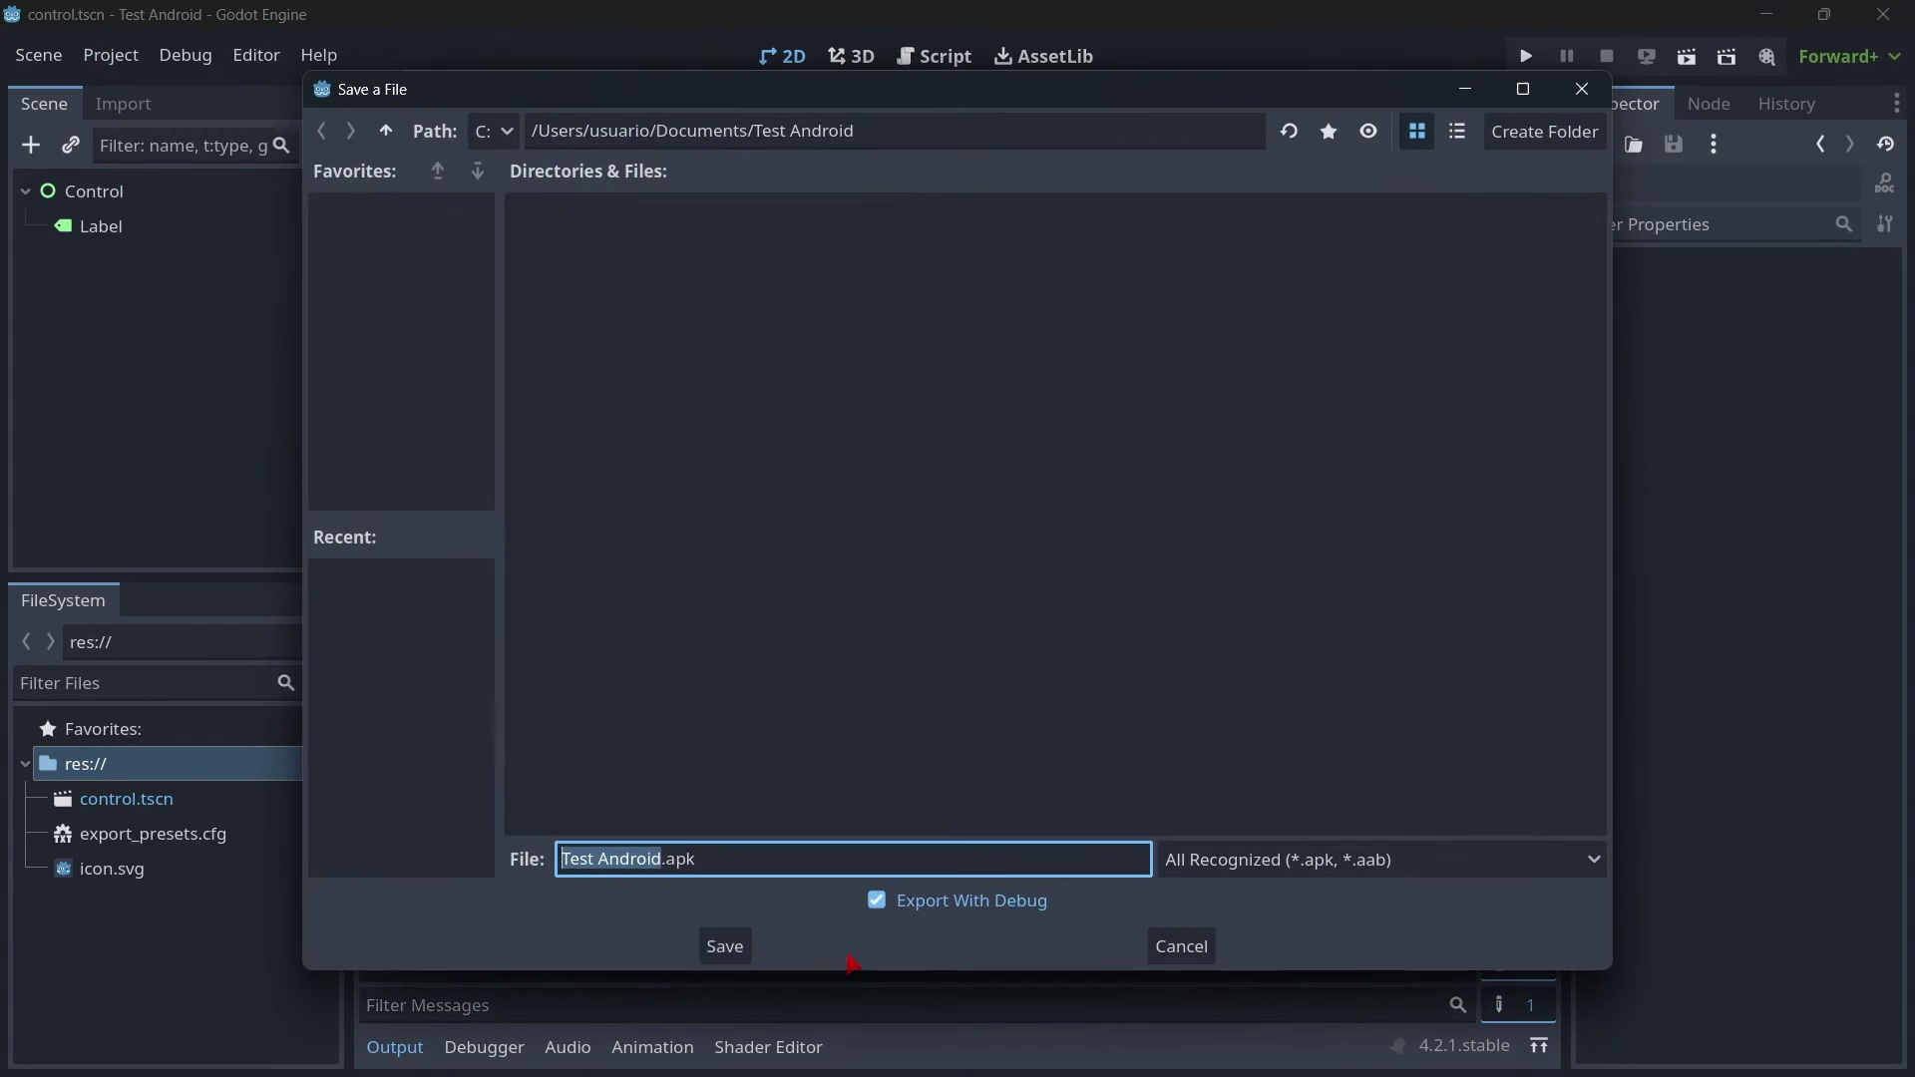
left_click(724, 948)
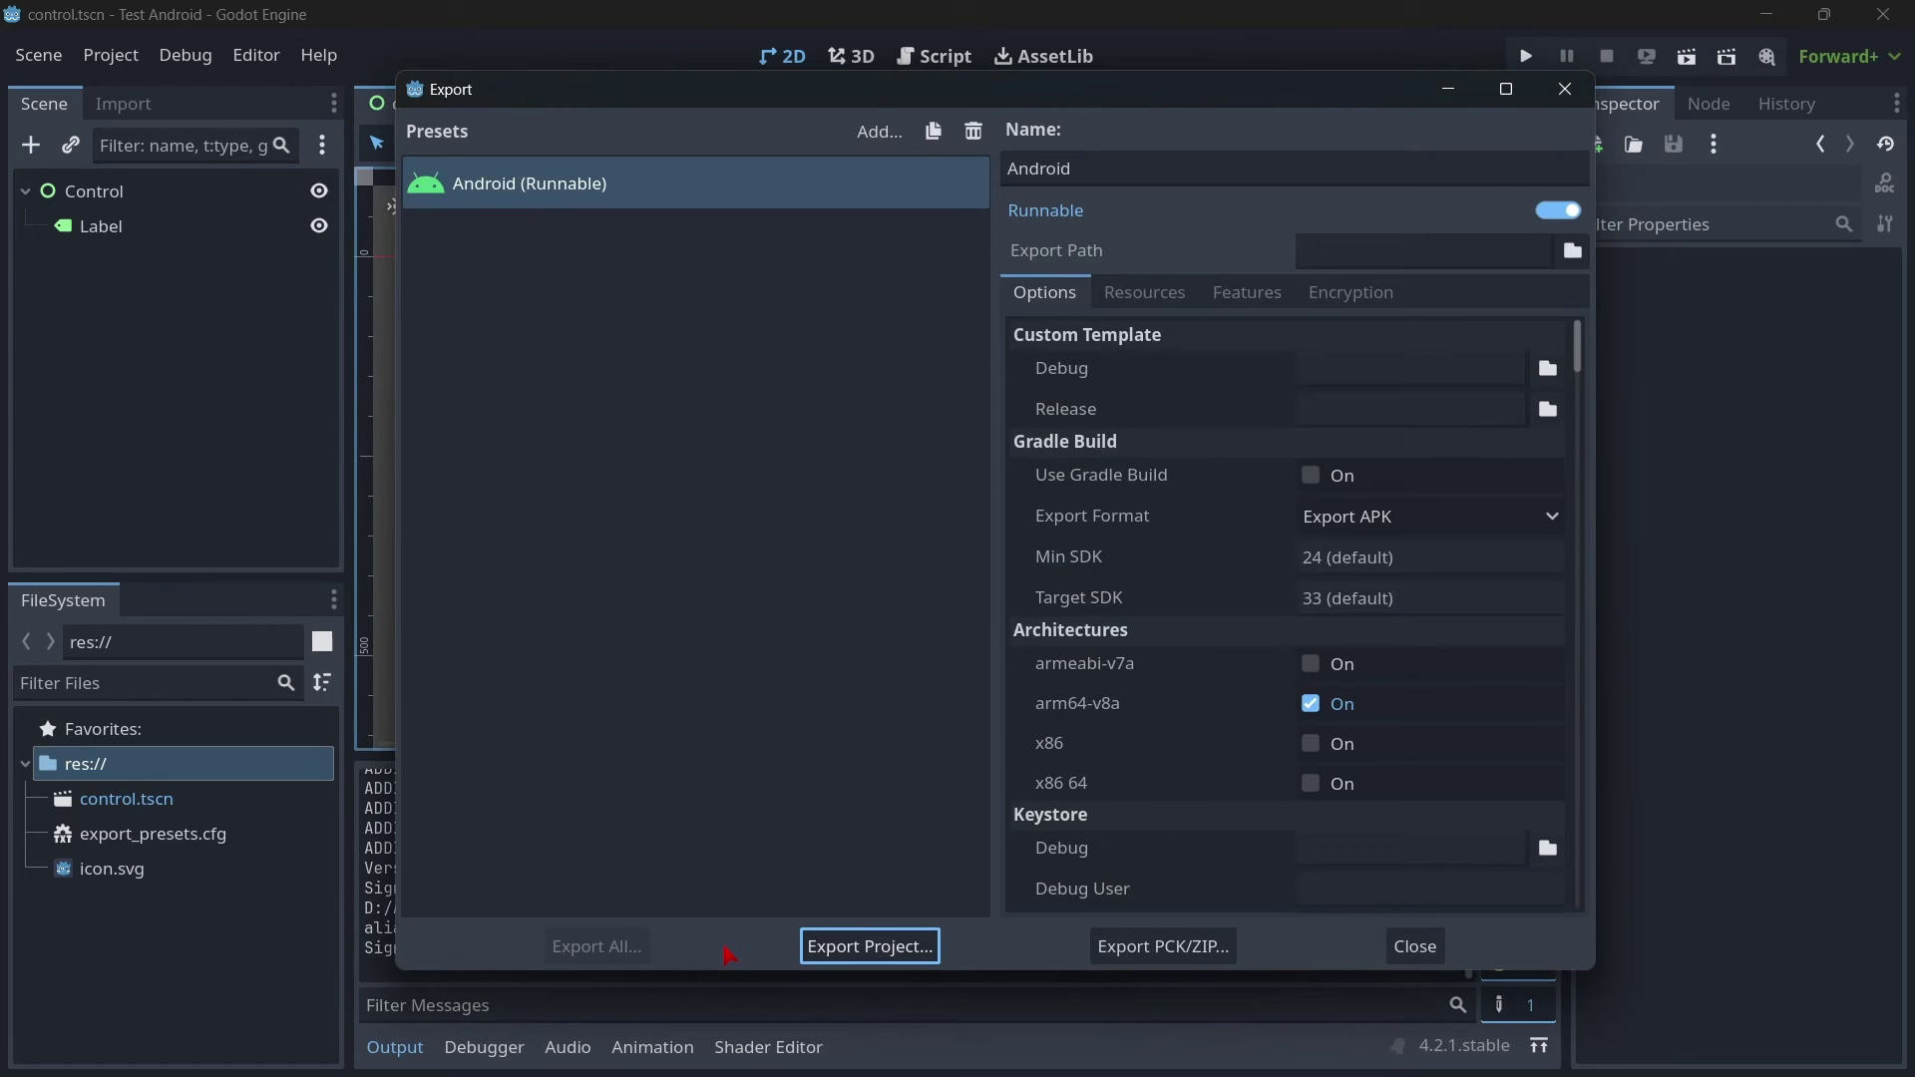
Step: Close the Export dialog and select the build-tools warning and signing line in the output log
left_click_drag(529, 119, 1161, 232)
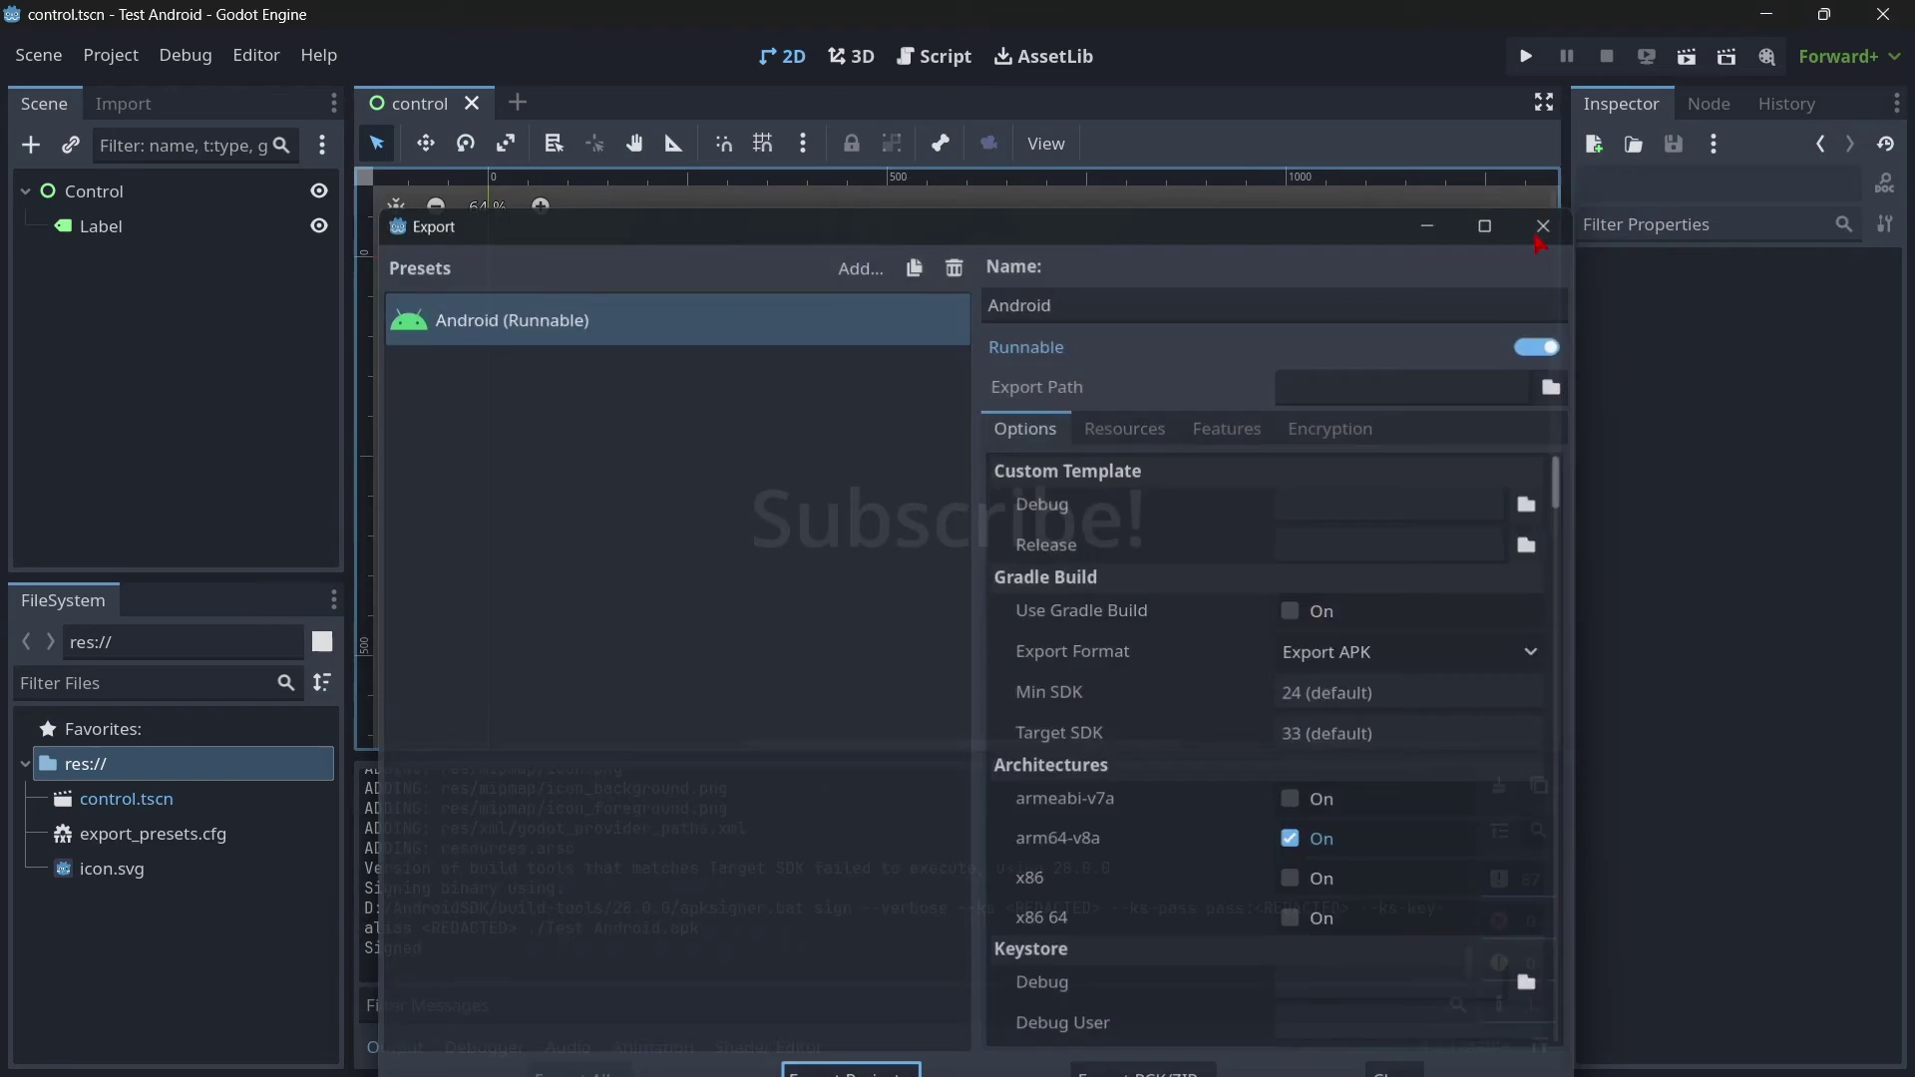
left_click(1543, 225)
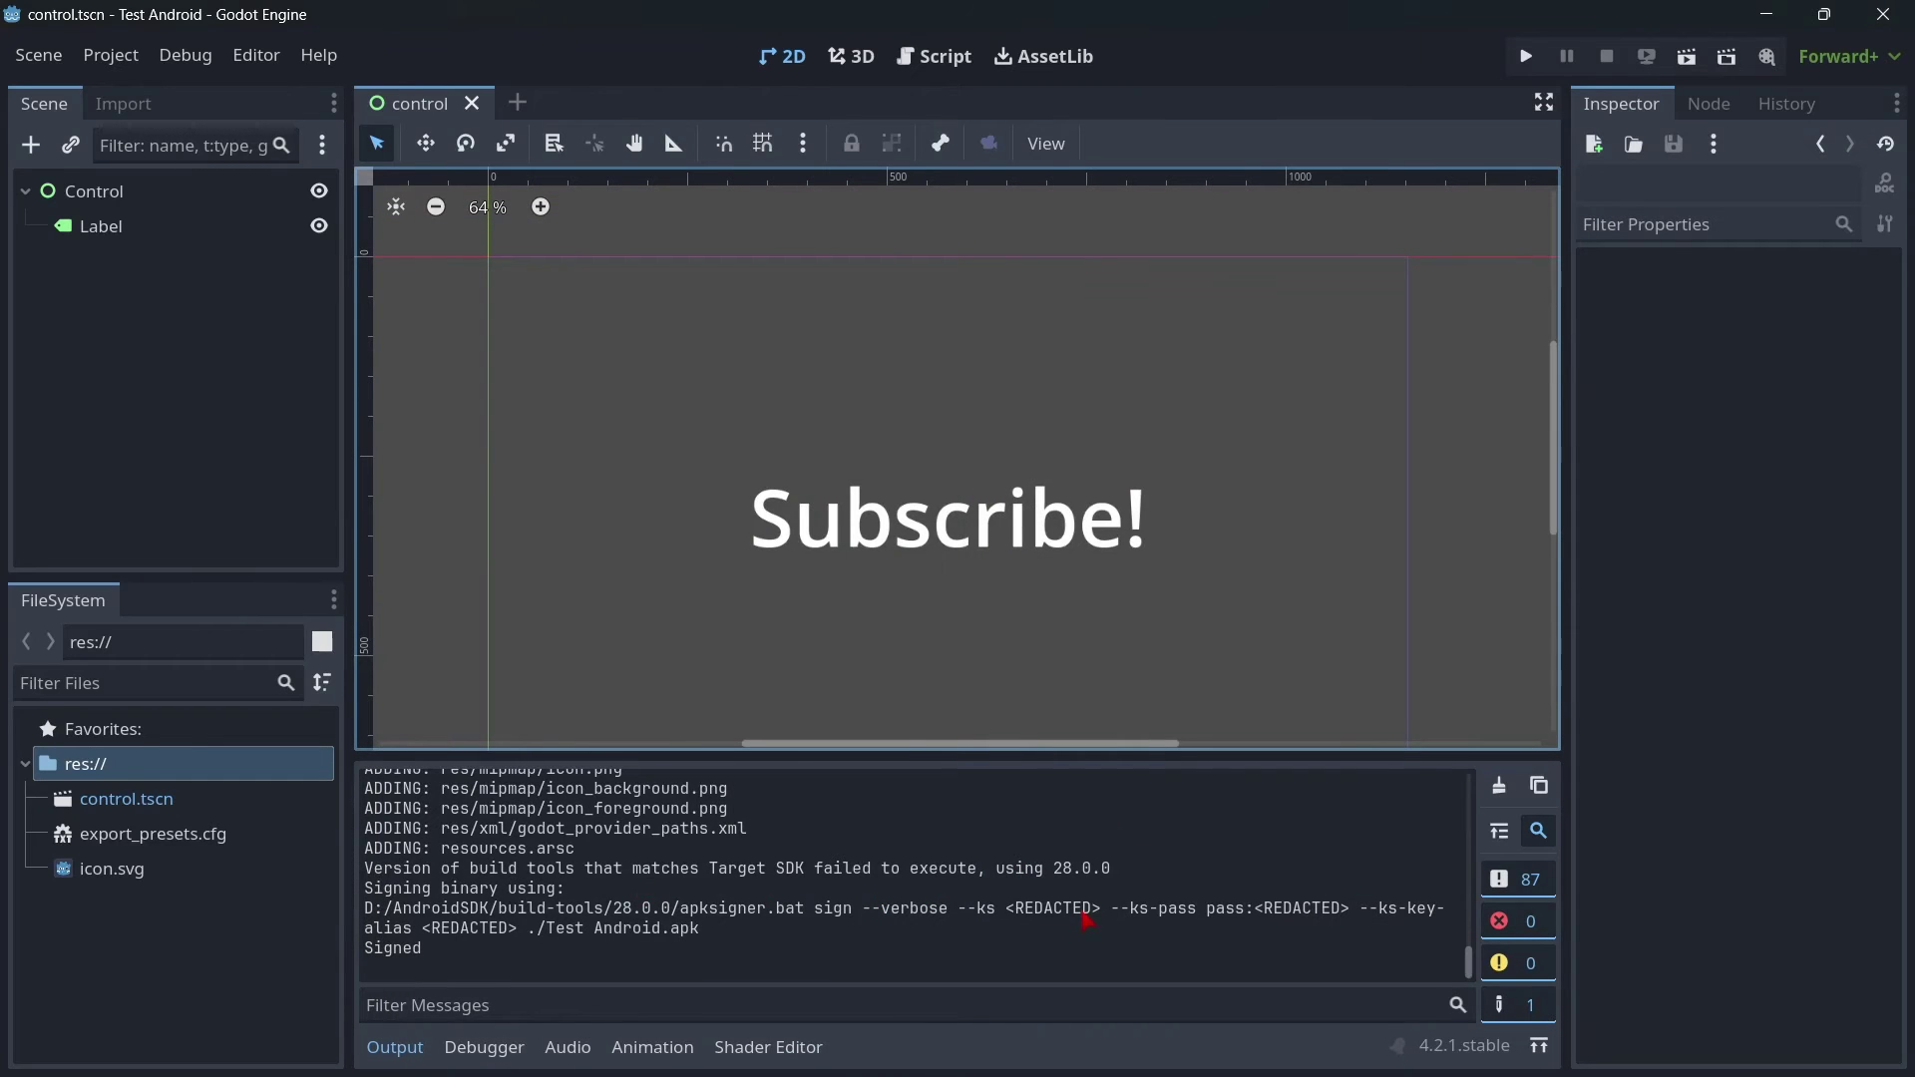
left_click_drag(441, 868, 976, 868)
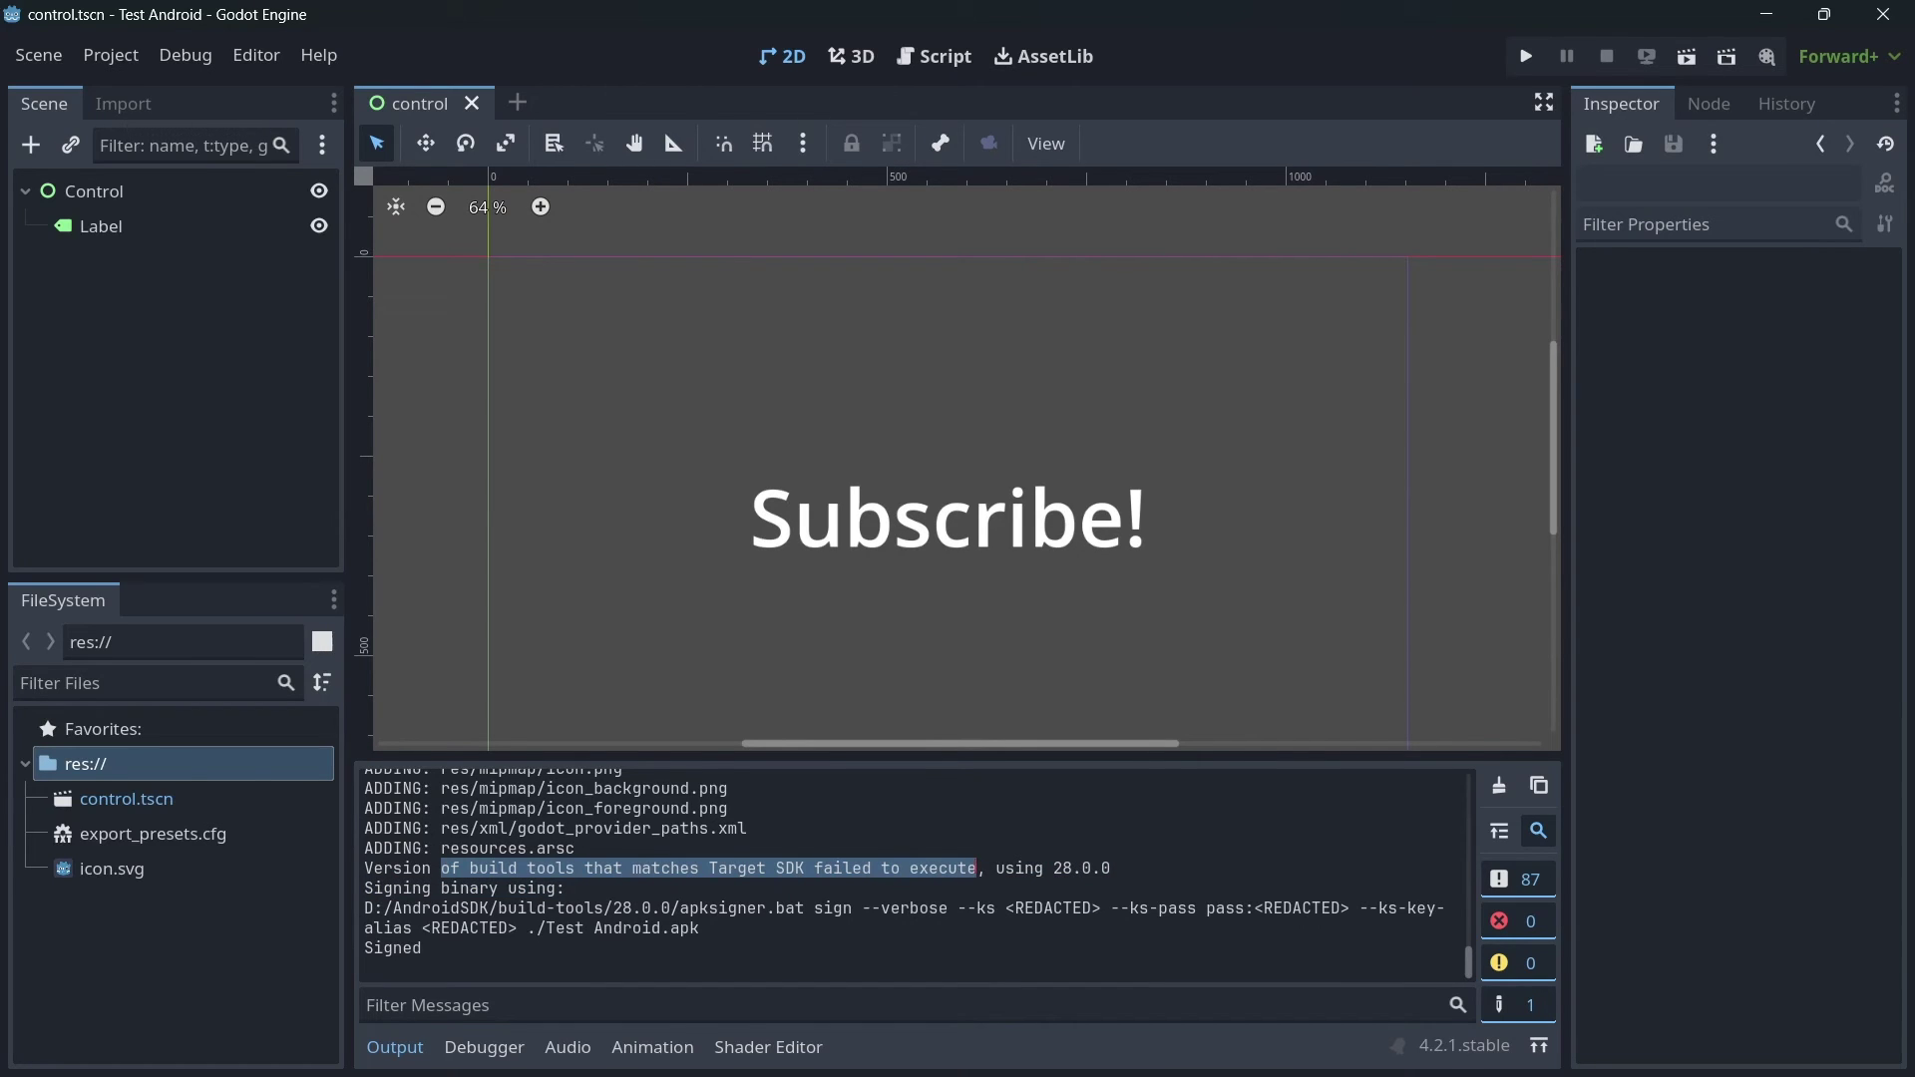
left_click_drag(976, 867, 1112, 868)
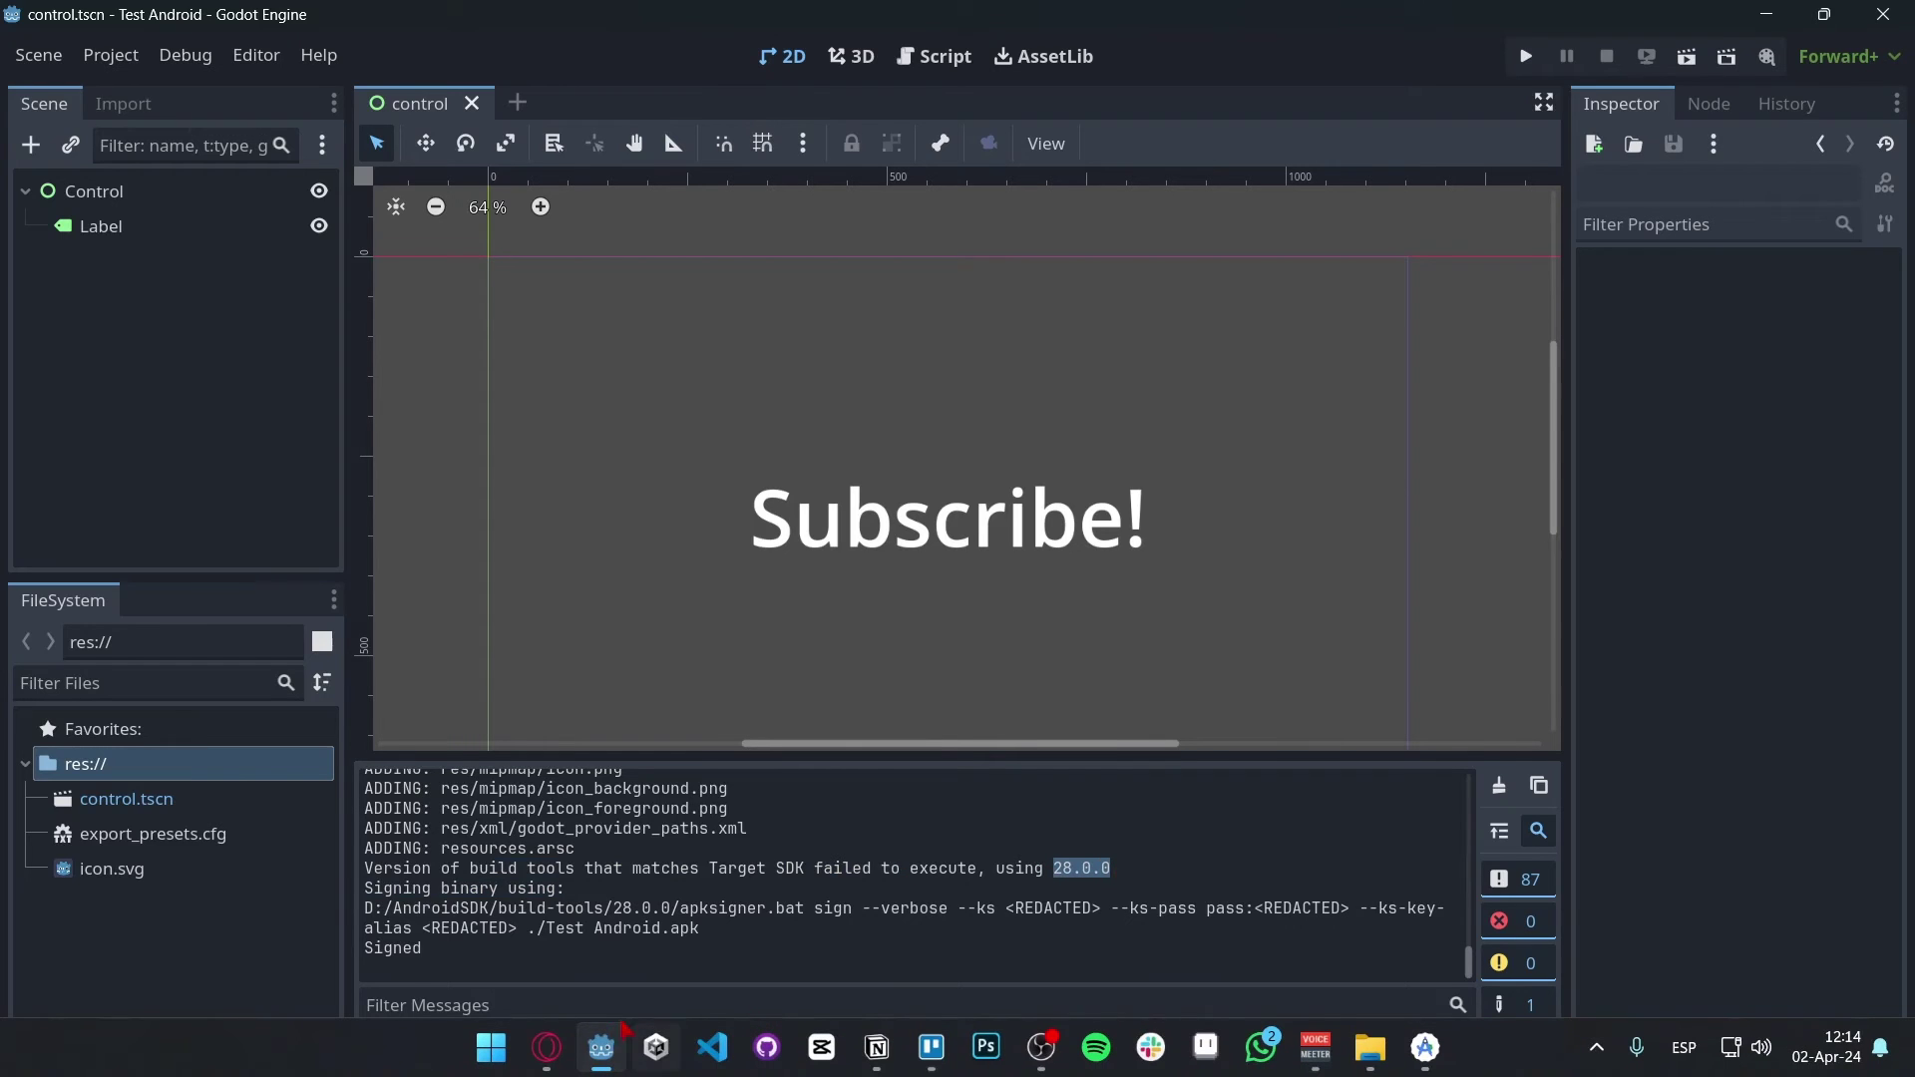
left_click(546, 1048)
scroll(943, 679, "up", 20)
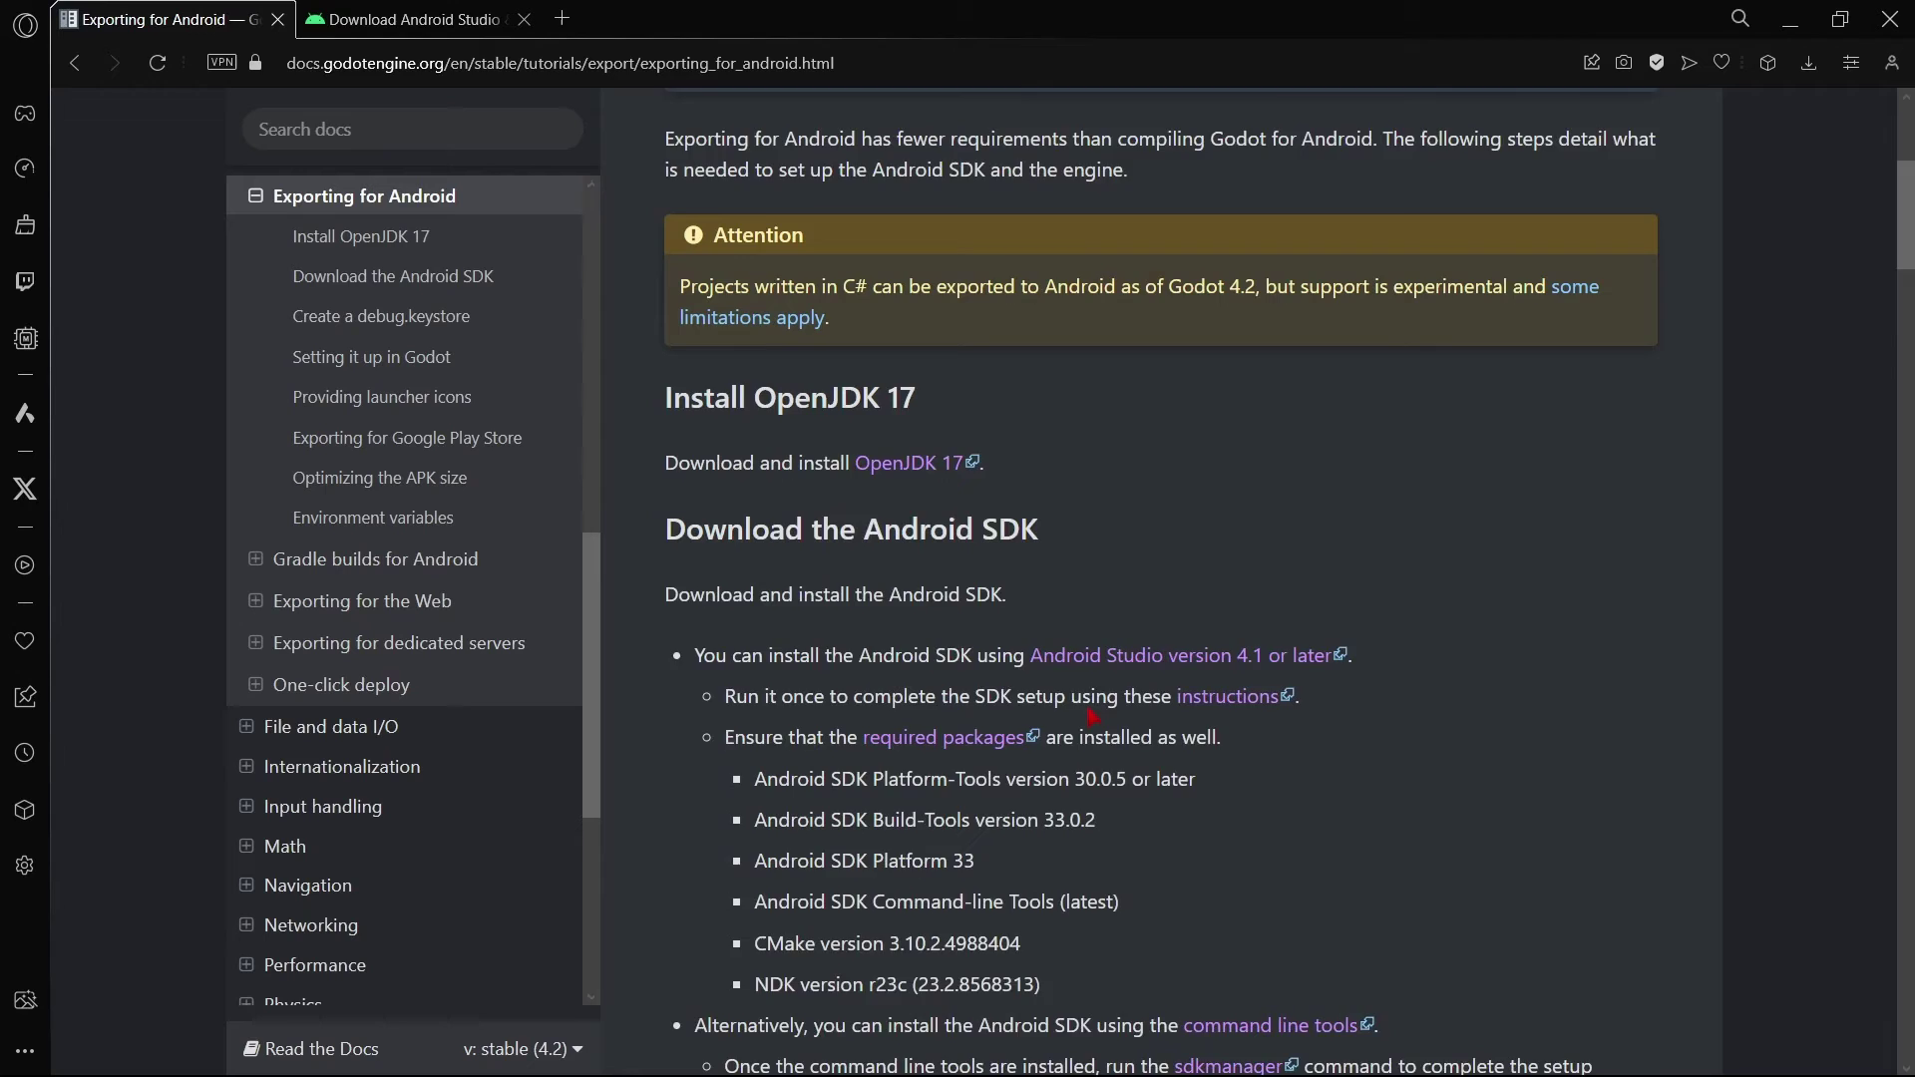
scroll(1049, 857, "down", 1)
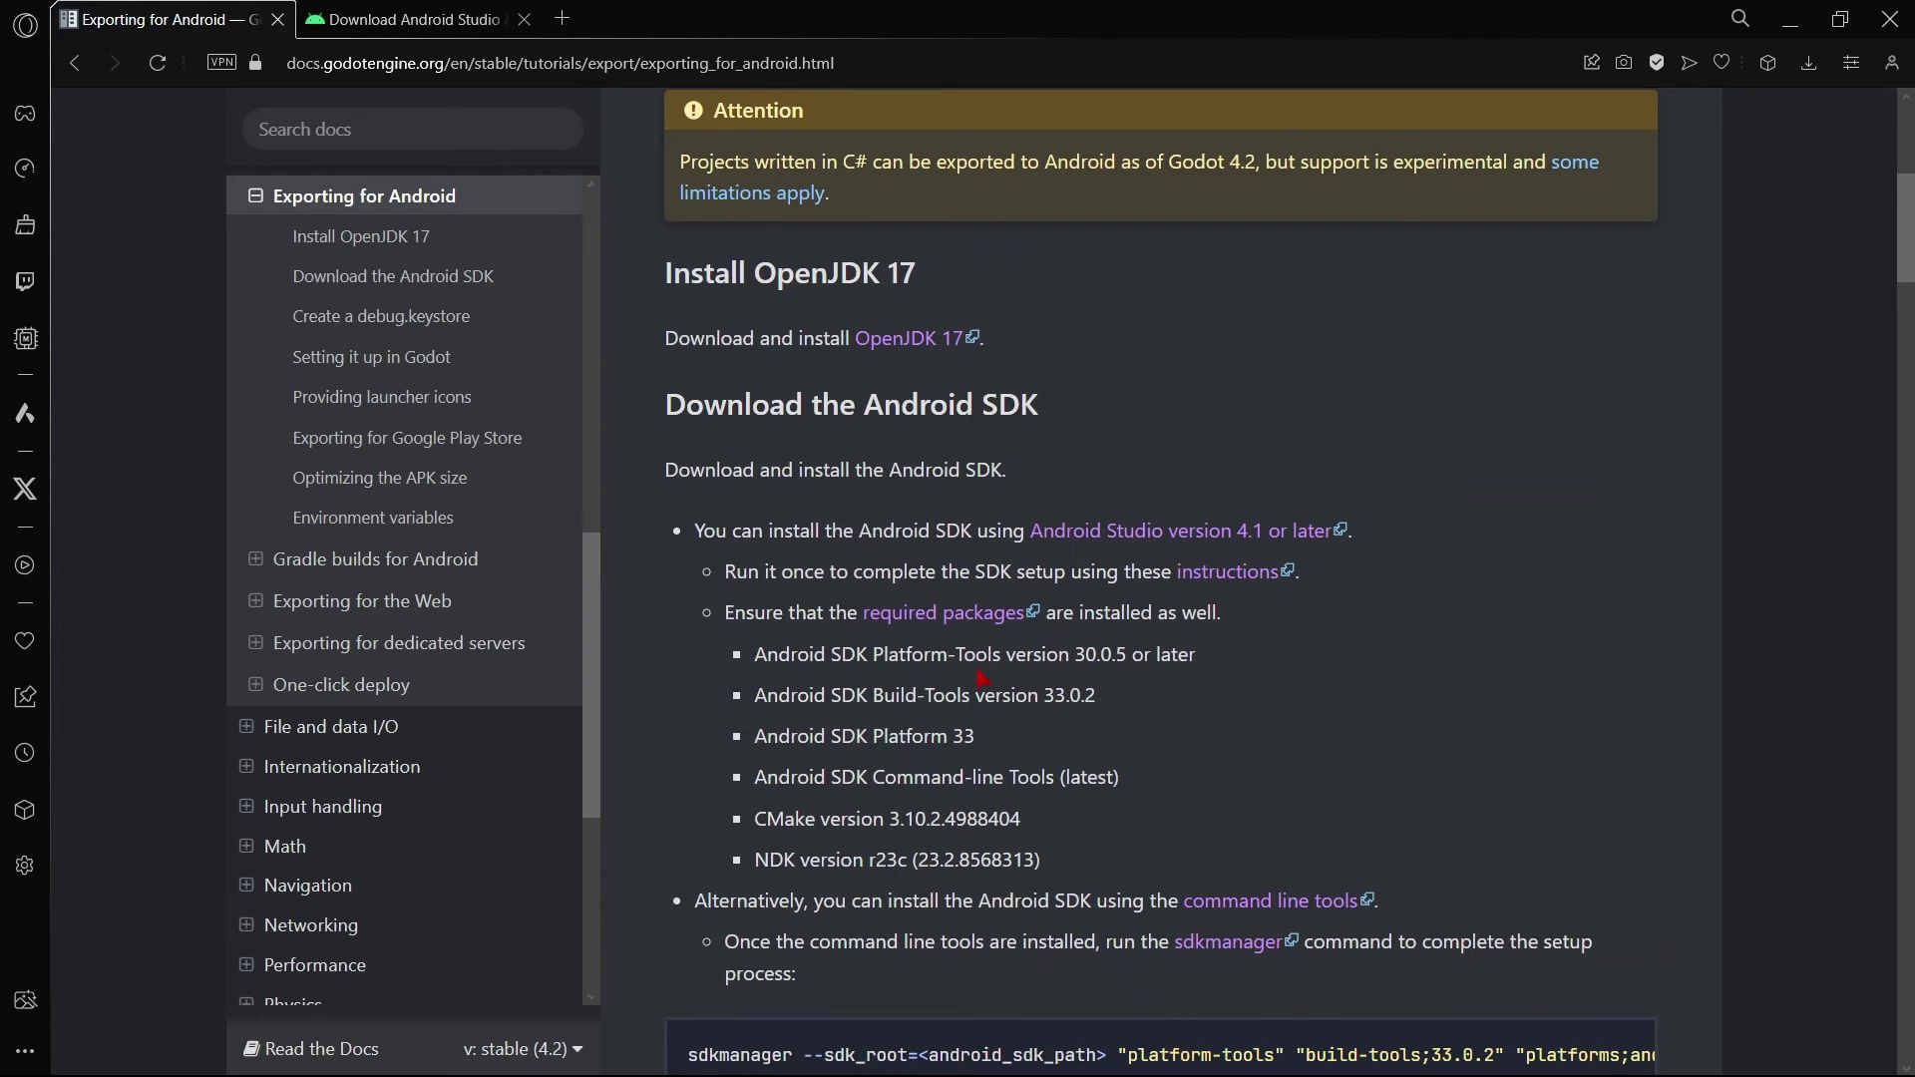
left_click_drag(931, 654, 1194, 654)
double_click(1095, 653)
left_click(809, 685)
double_click(1050, 695)
key("alt+Tab")
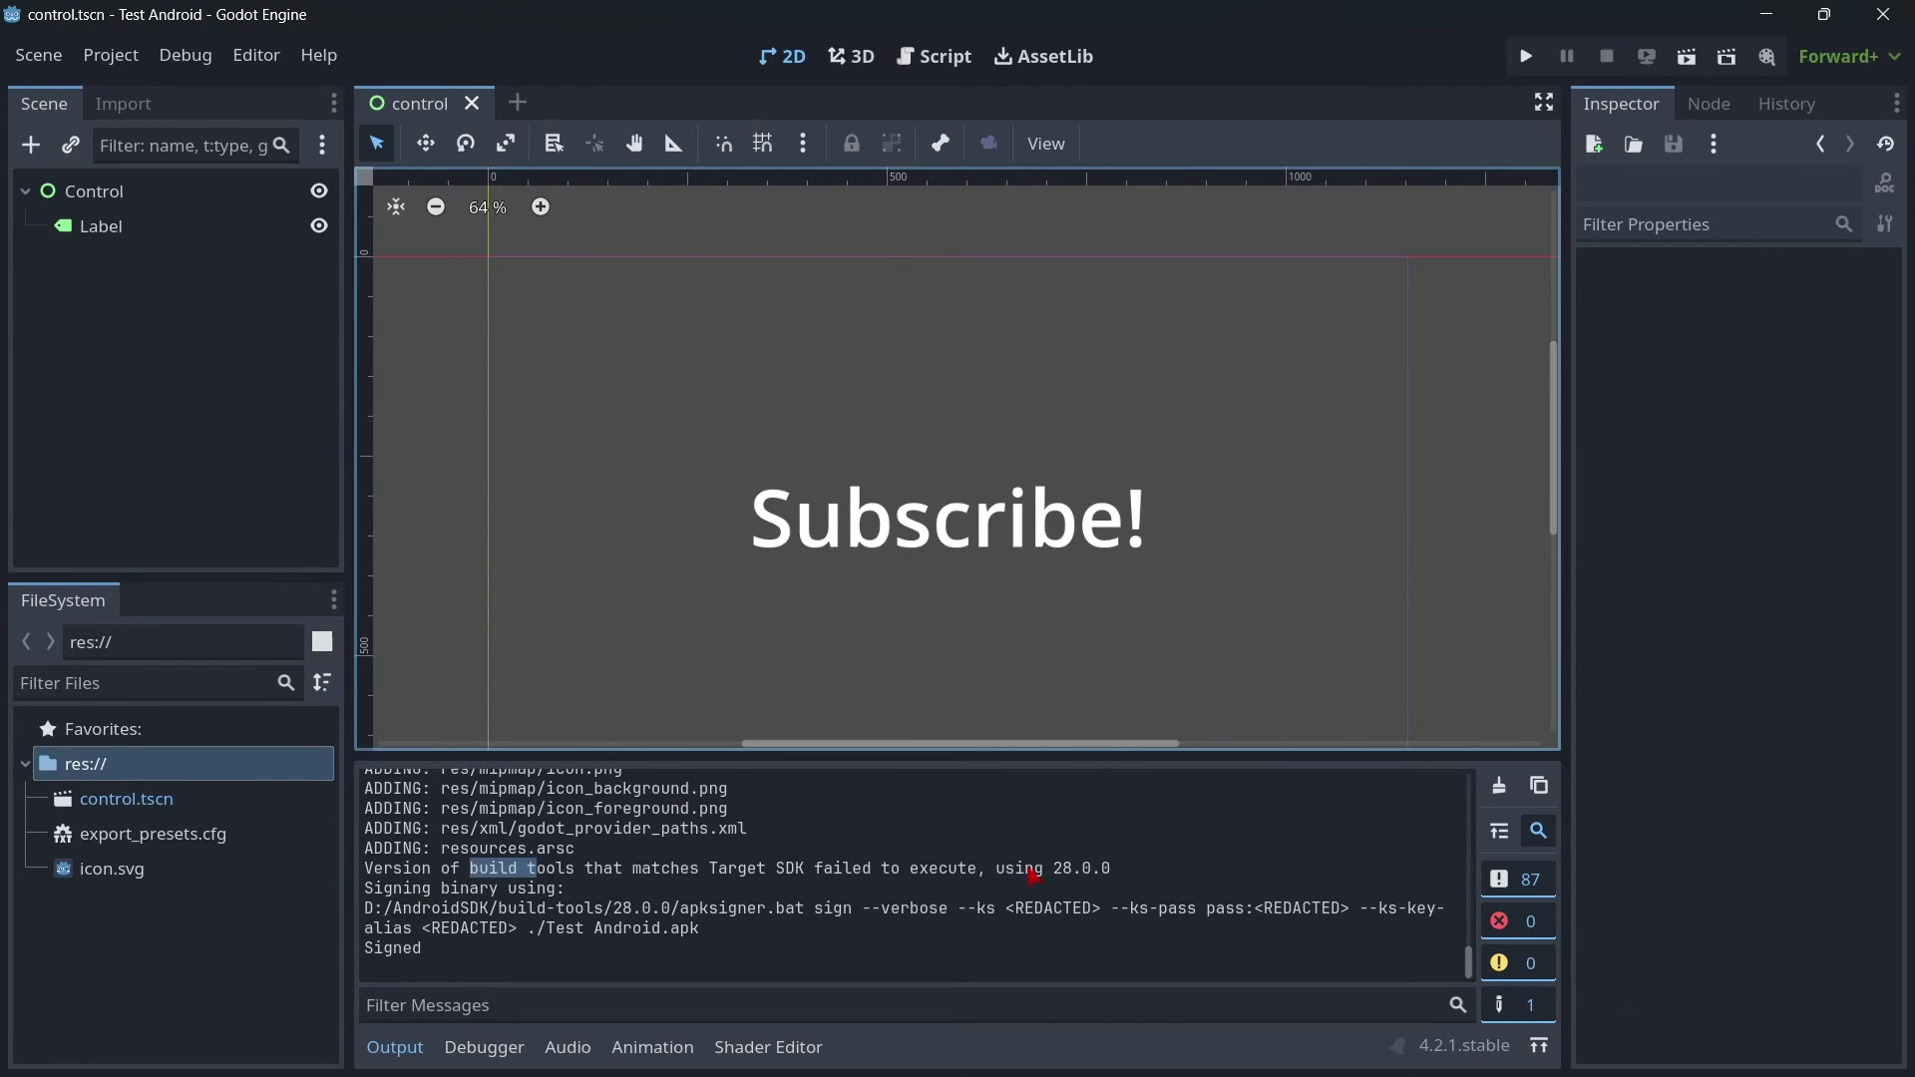
Step: Copy the build-tools version 28.0.0 from the output log
left_click_drag(1056, 872, 1110, 870)
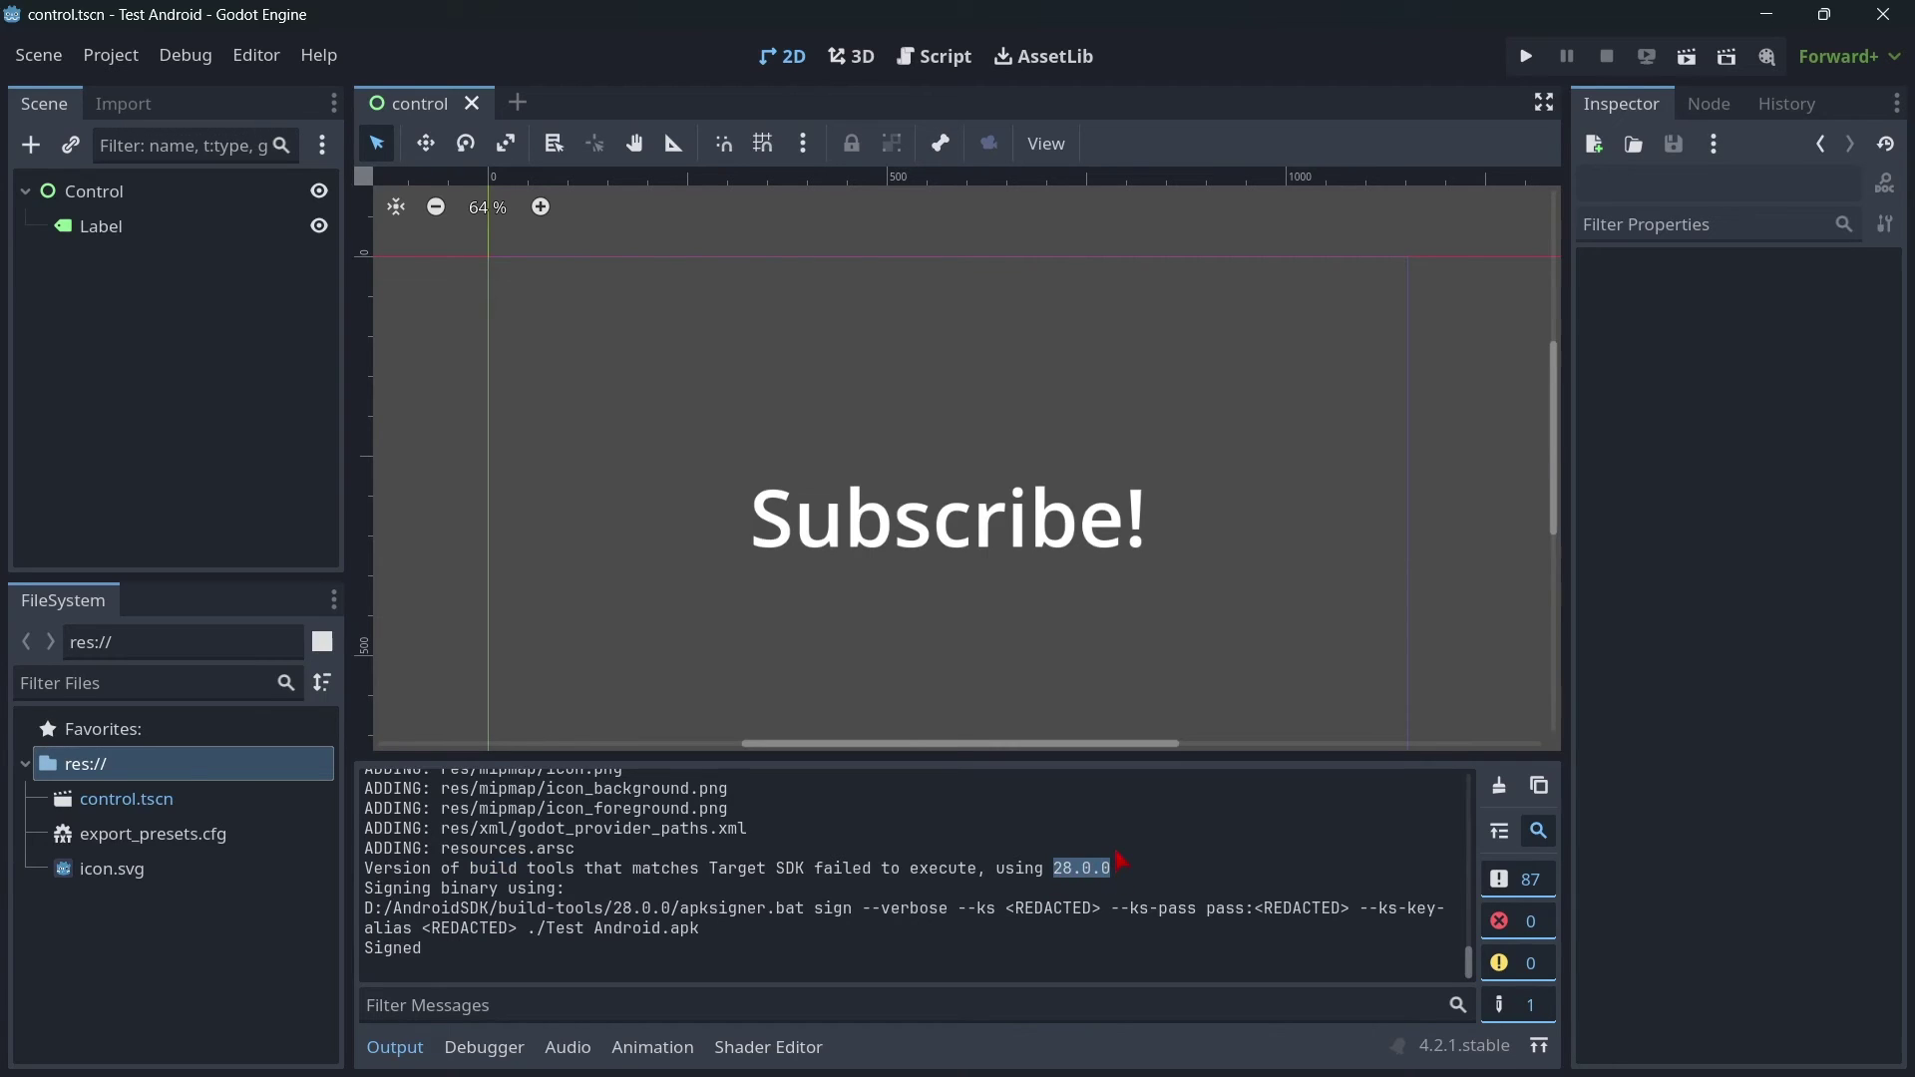
key("ctrl+c")
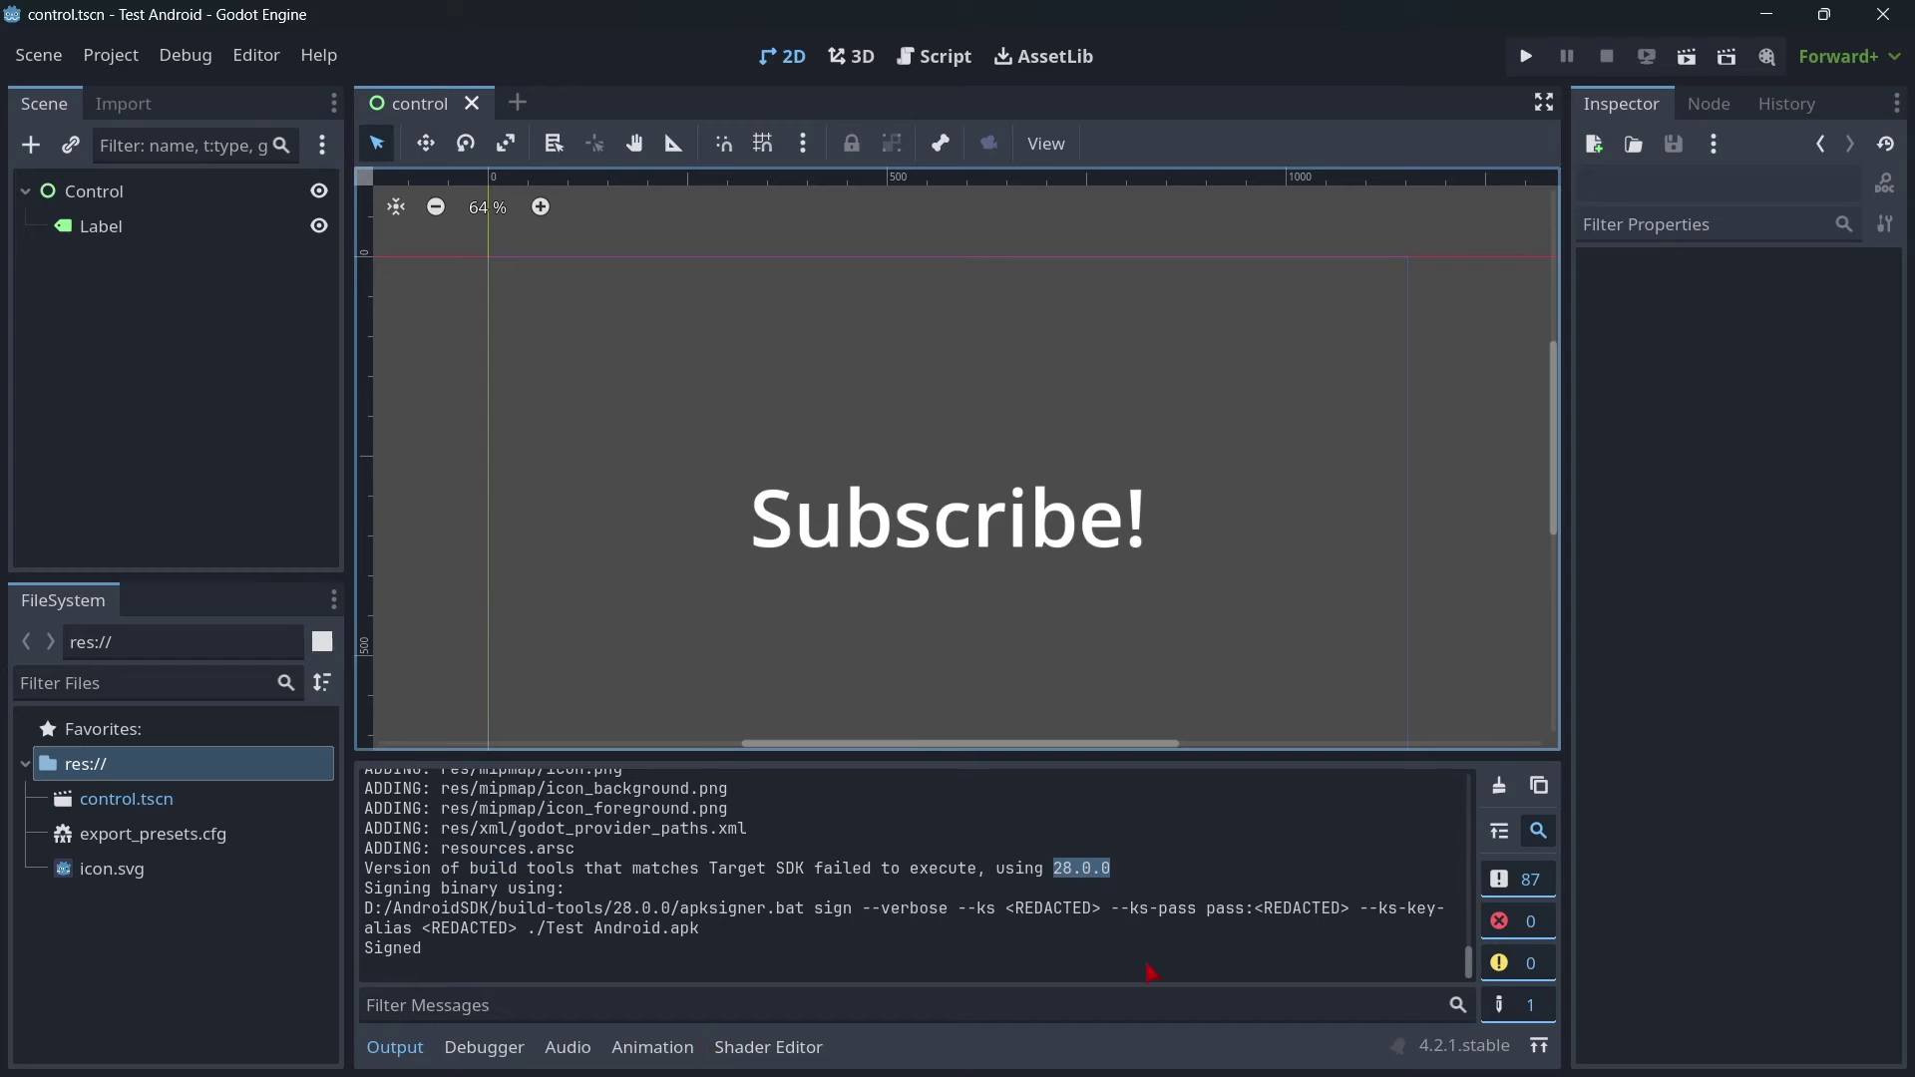
mouse_move(1349, 1049)
Step: Reopen the Export Project save dialog and select the export folder path
left_click(111, 55)
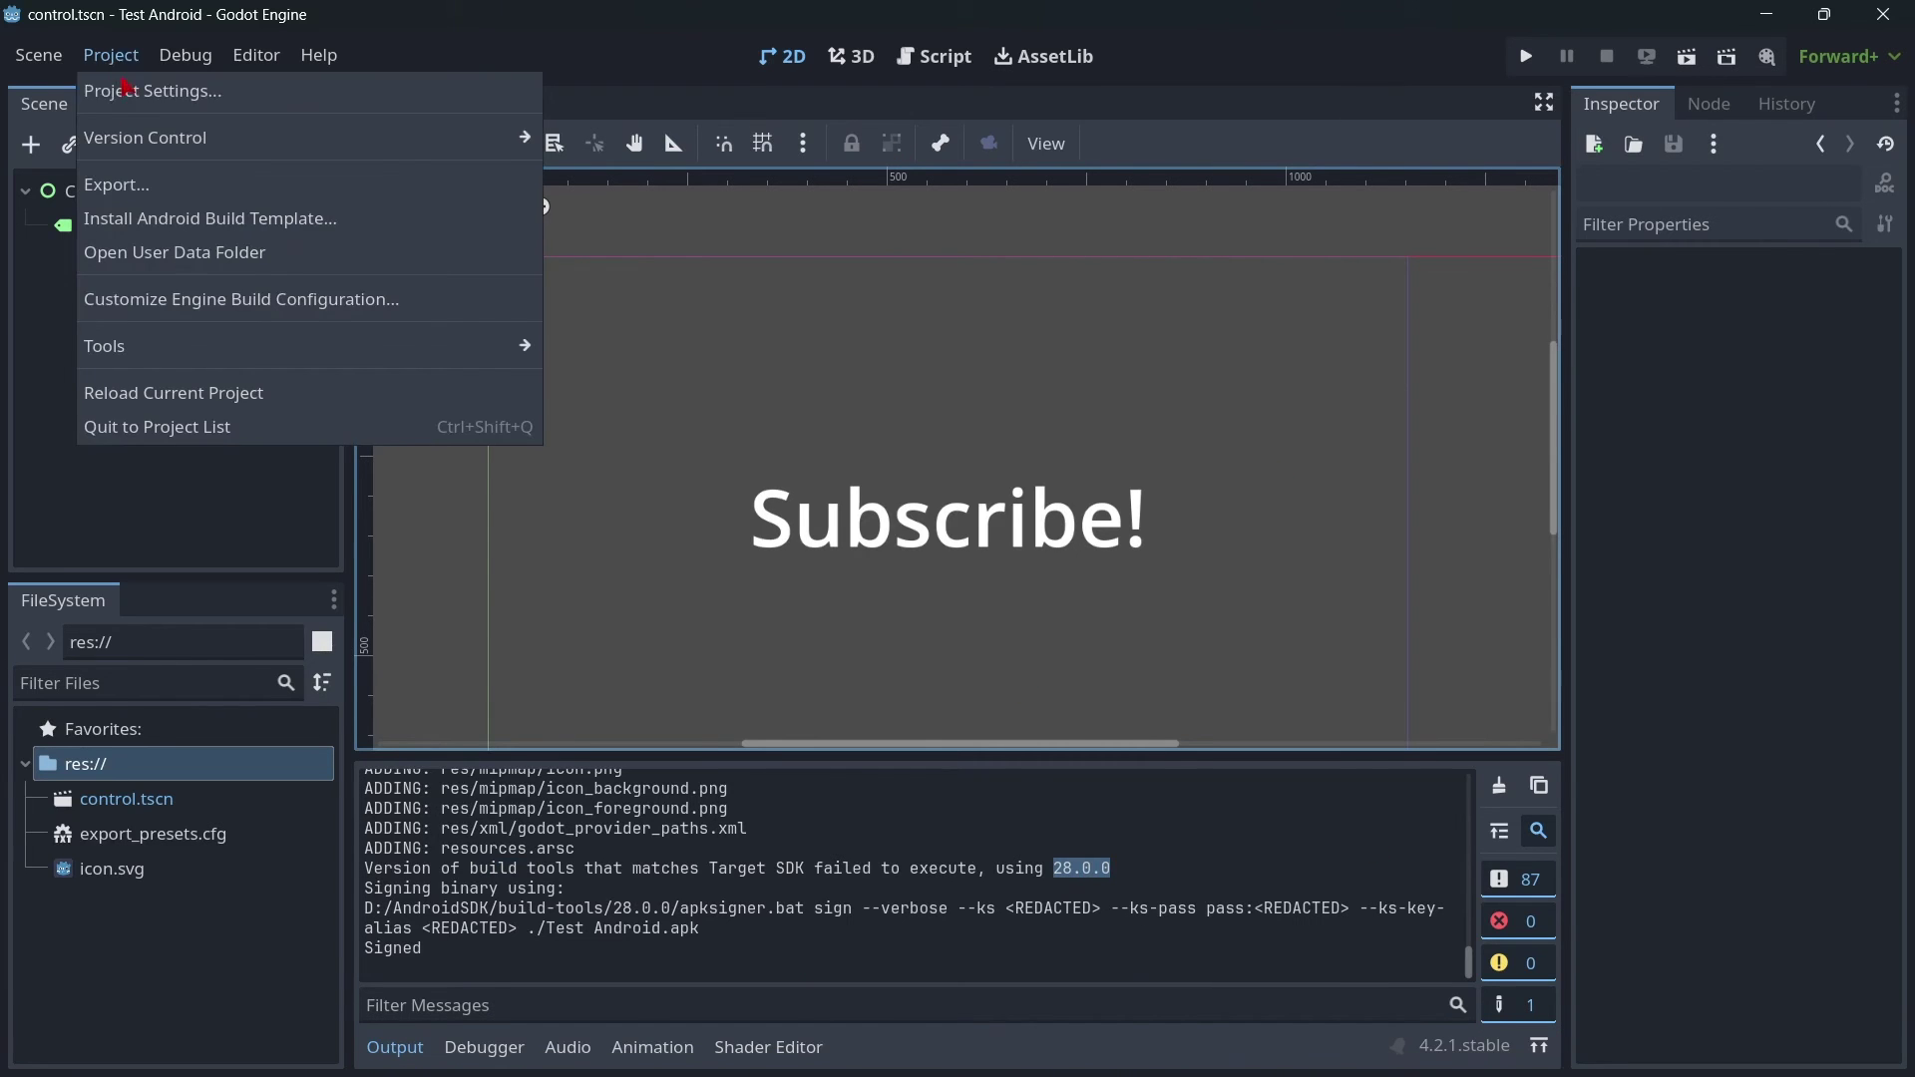
left_click(145, 188)
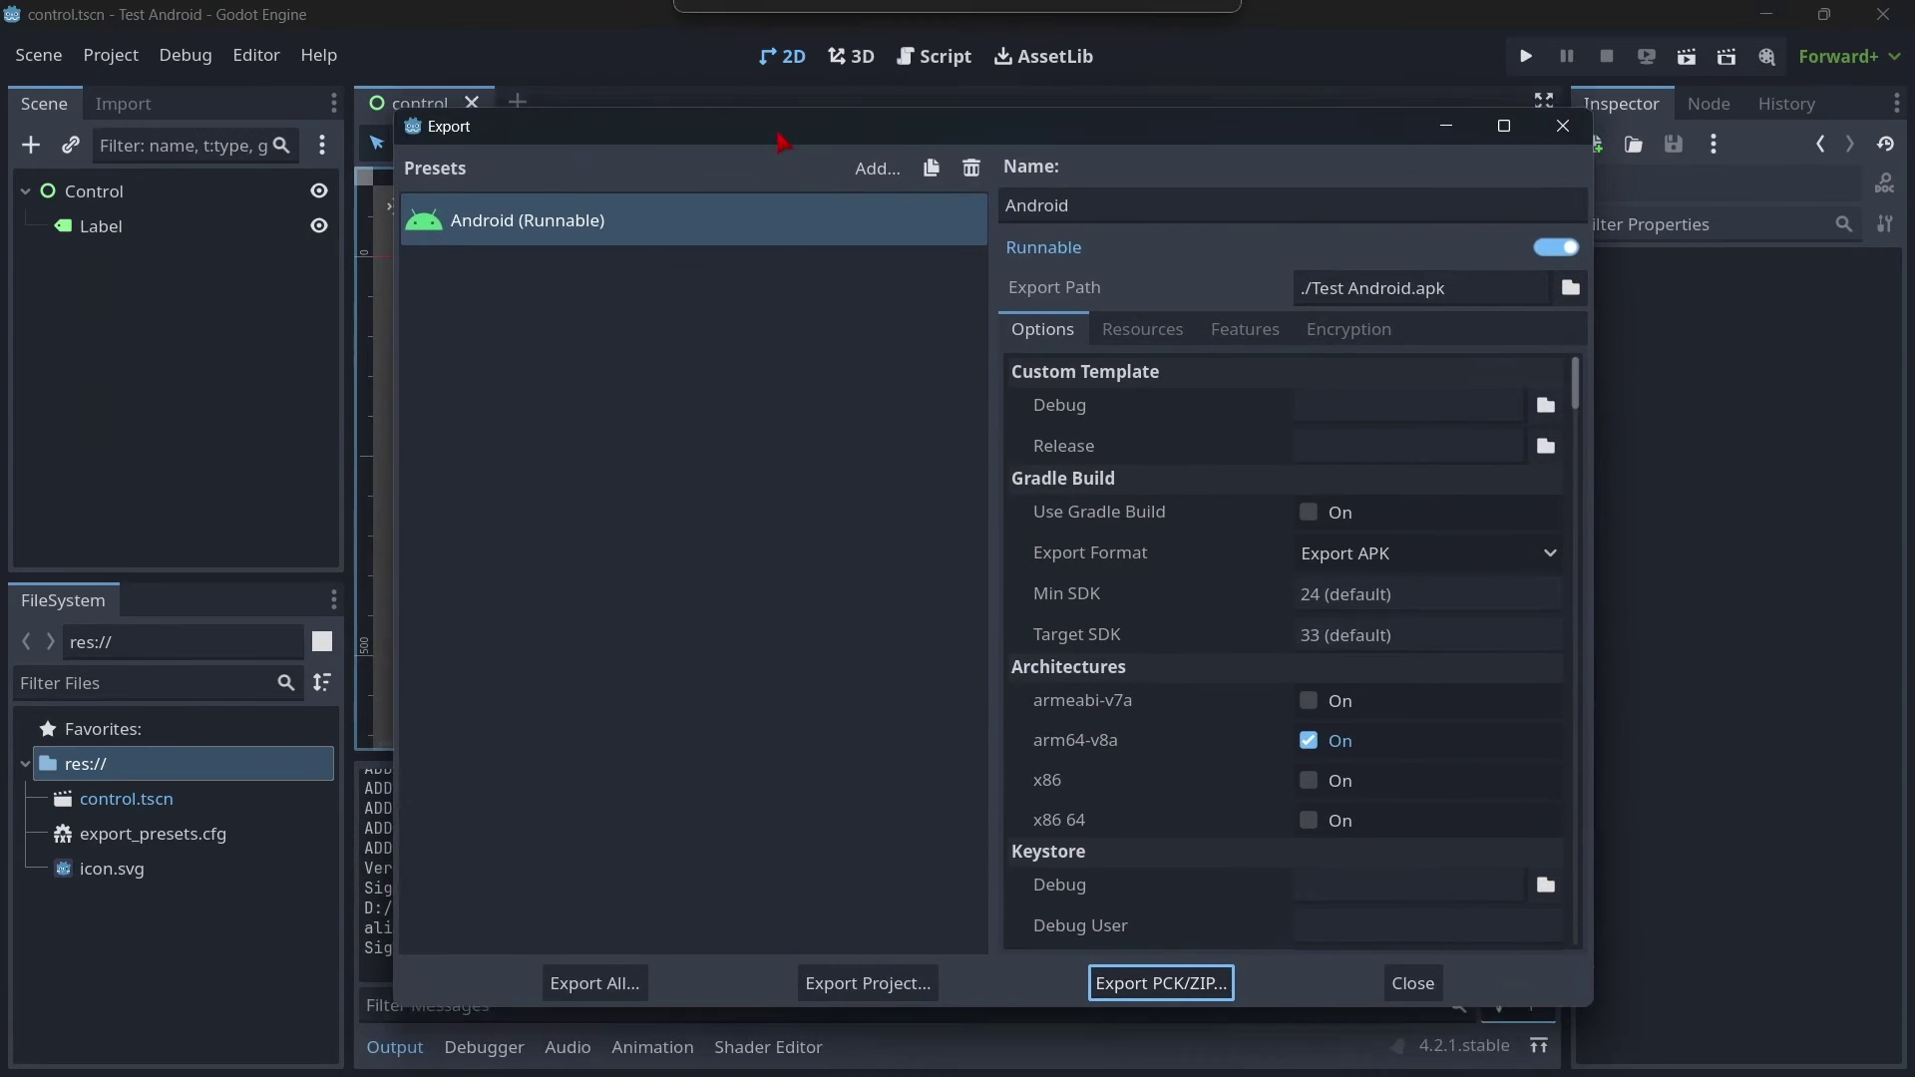
left_click(899, 972)
left_click_drag(883, 128, 325, 117)
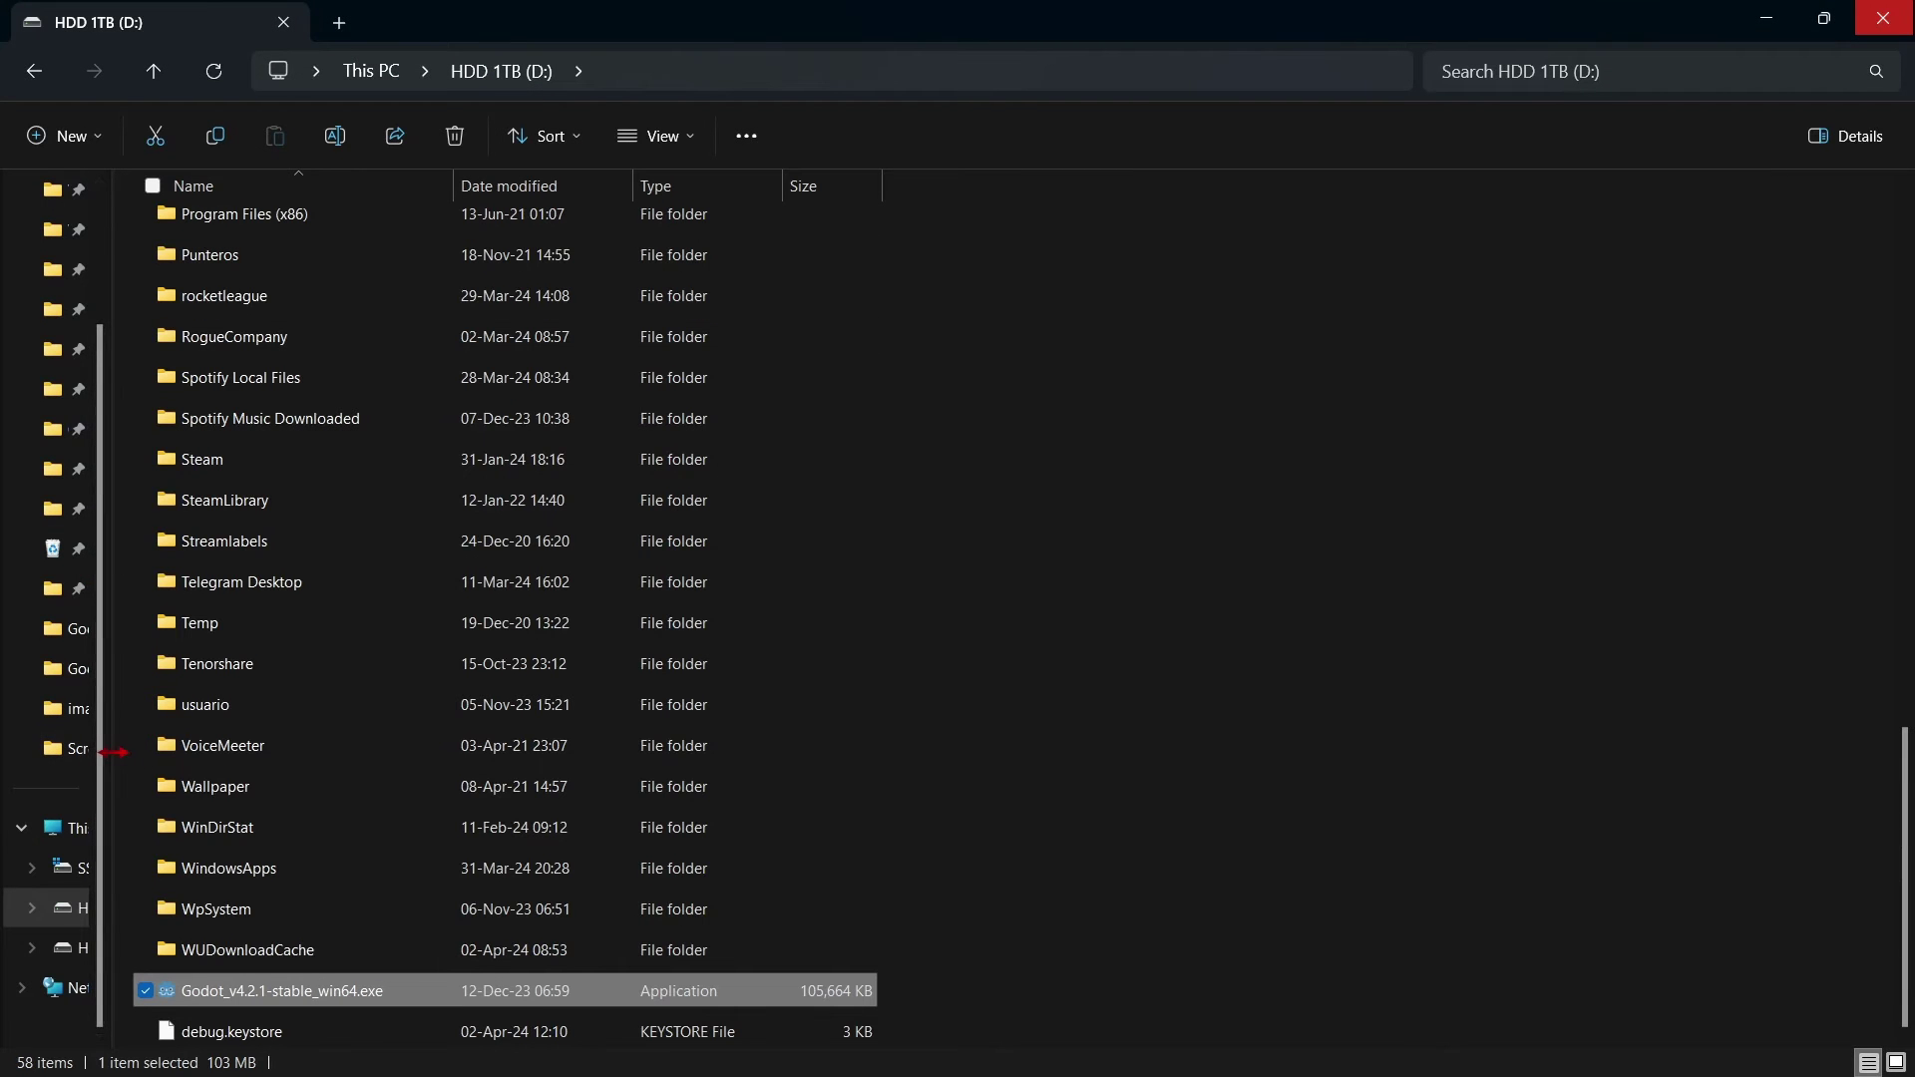
Step: Select Test Android.apk (20,716 KB) in Documents > Test Android, then search for wetransfer in a new tab
left_click_drag(93, 777, 201, 768)
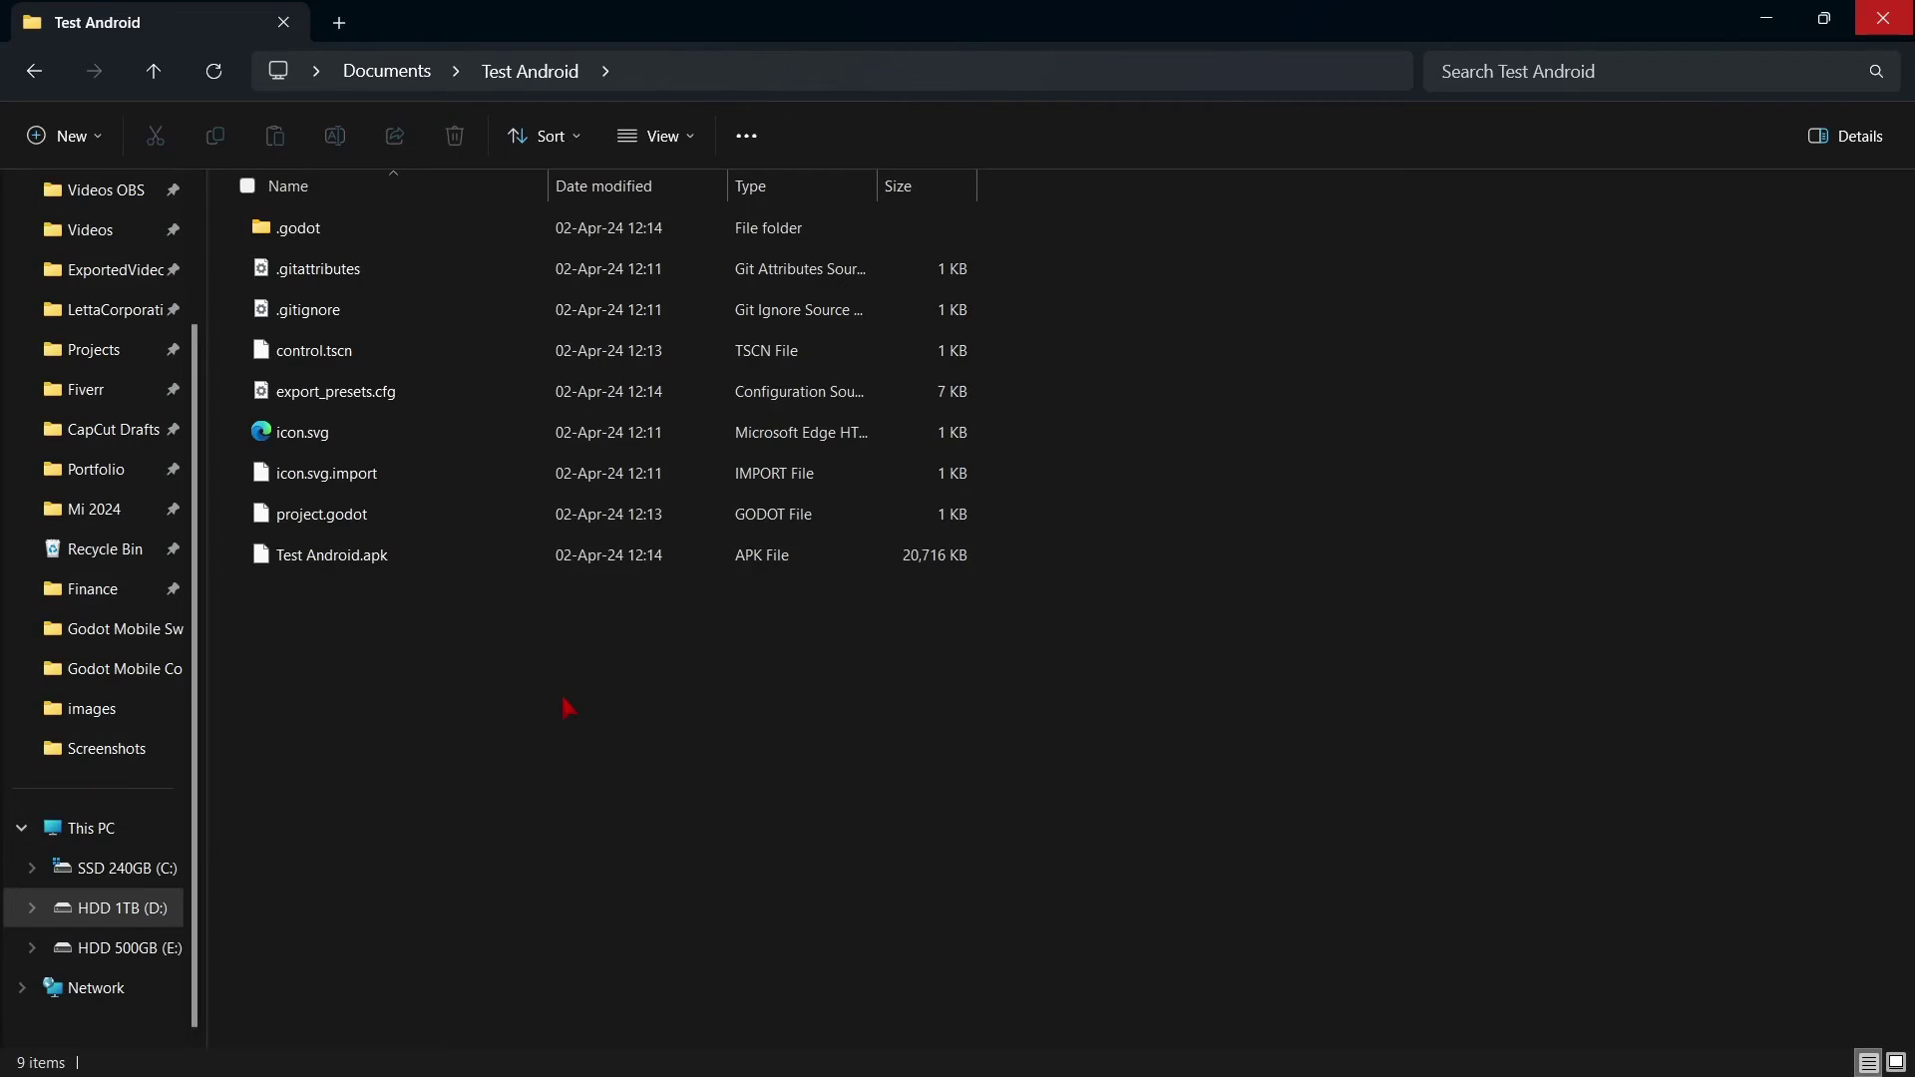
left_click(459, 556)
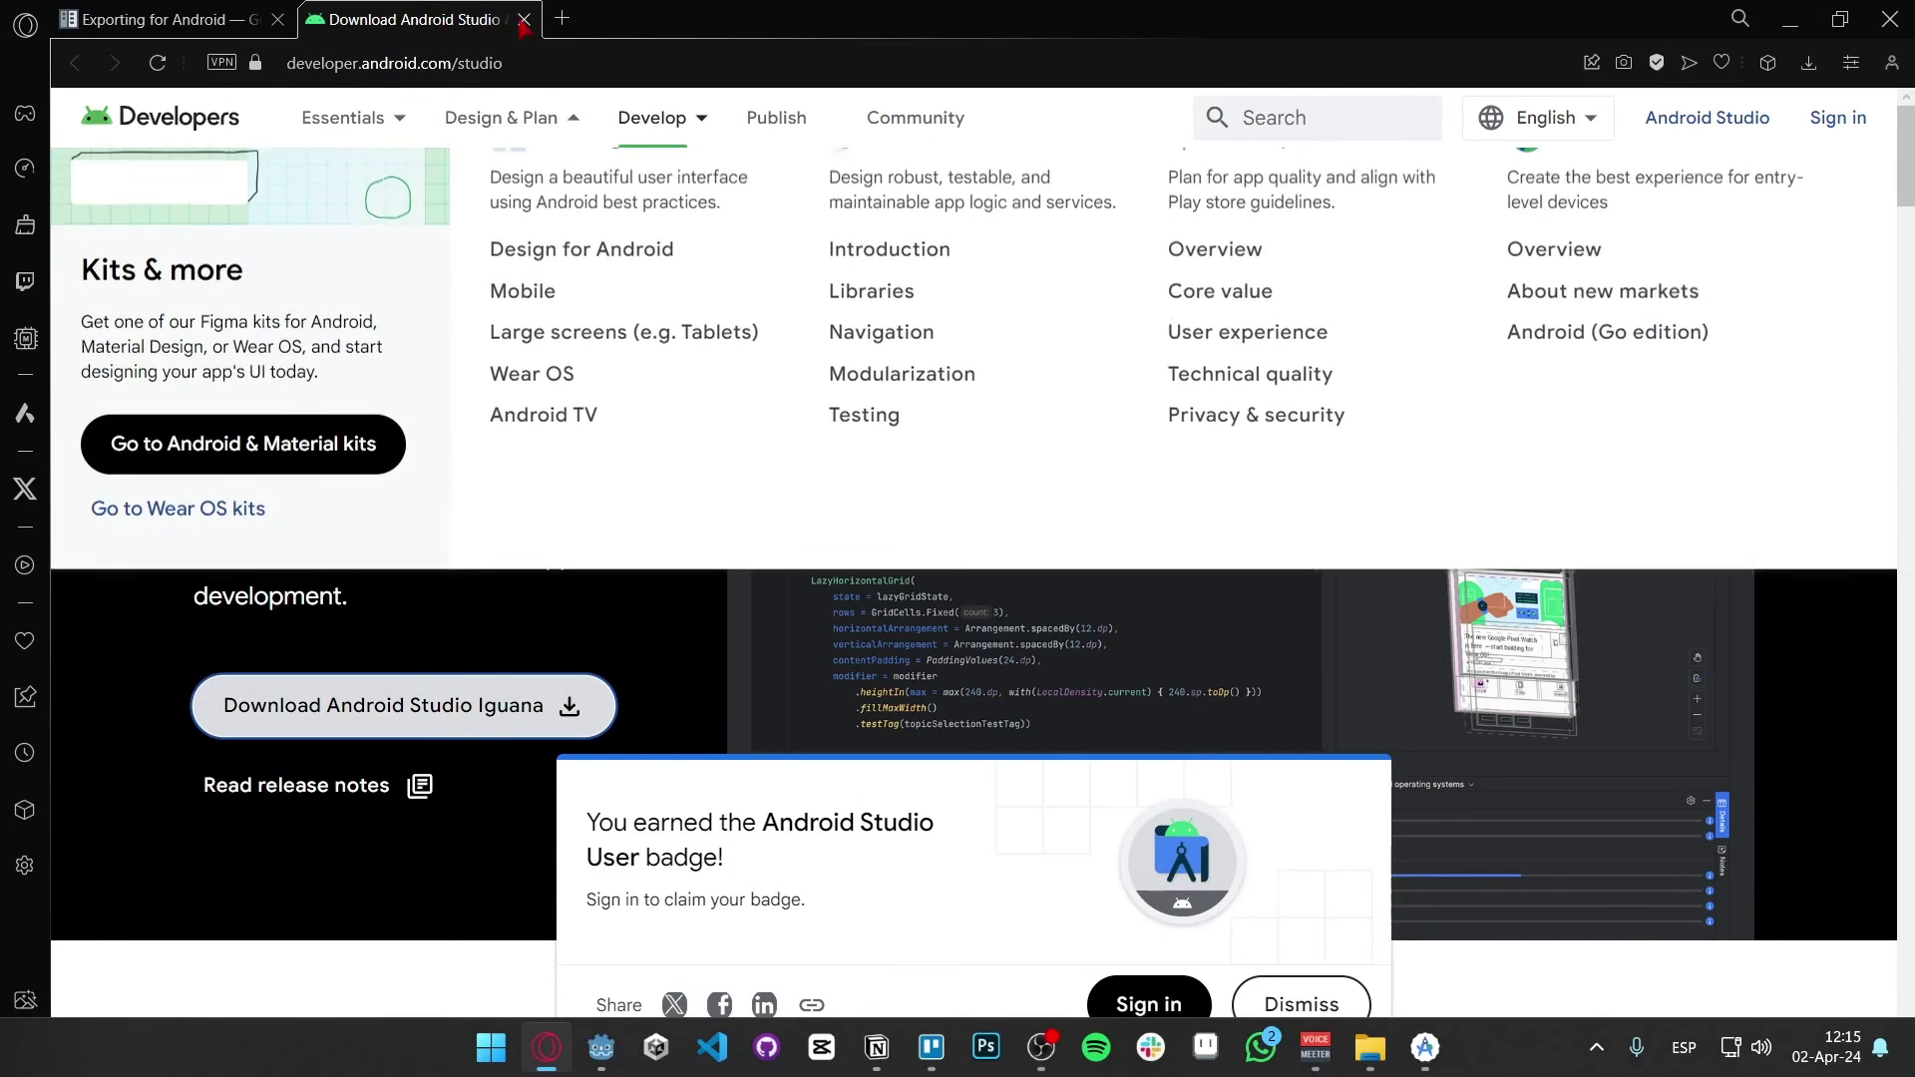
key("ctrl+t")
type("wetransfer.com")
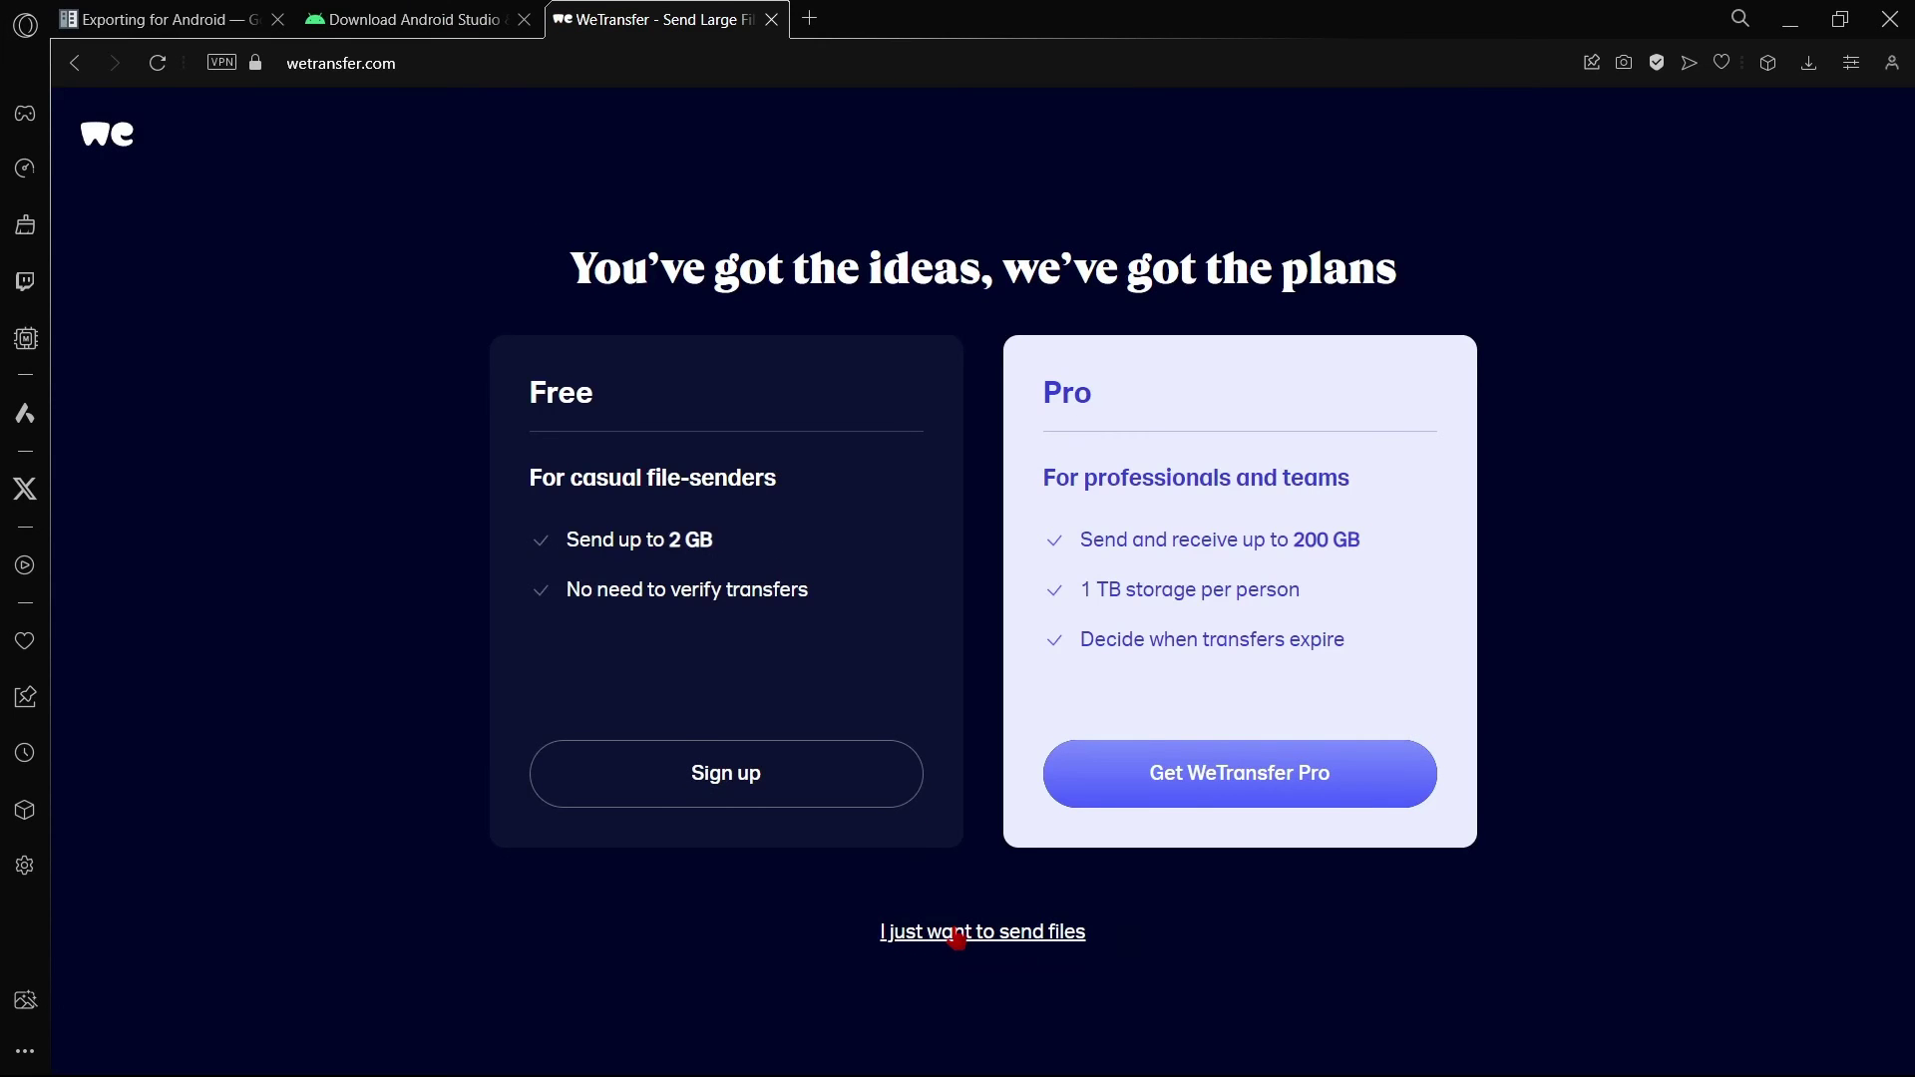
Step: Choose WeTransfer's 'I just want to send files' option, then return to Godot's export dialog
left_click(956, 932)
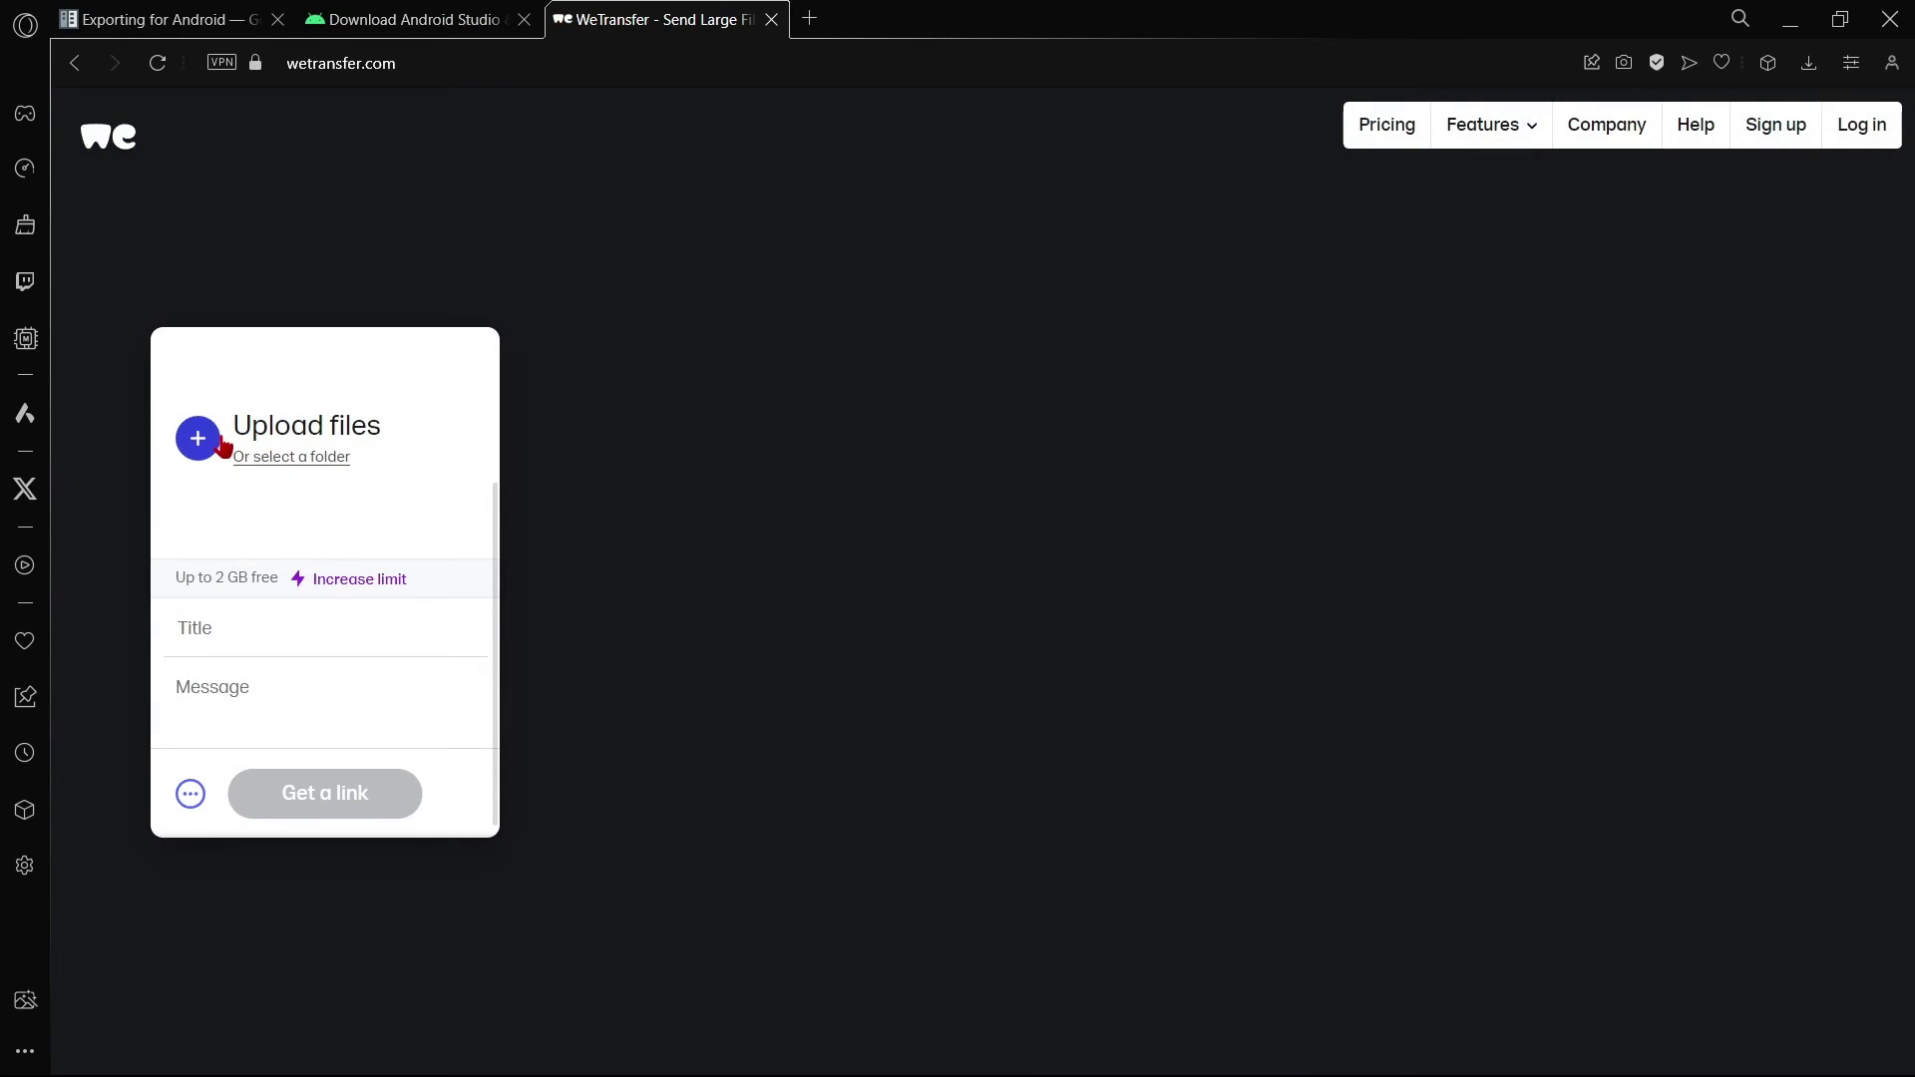
key("alt+Tab")
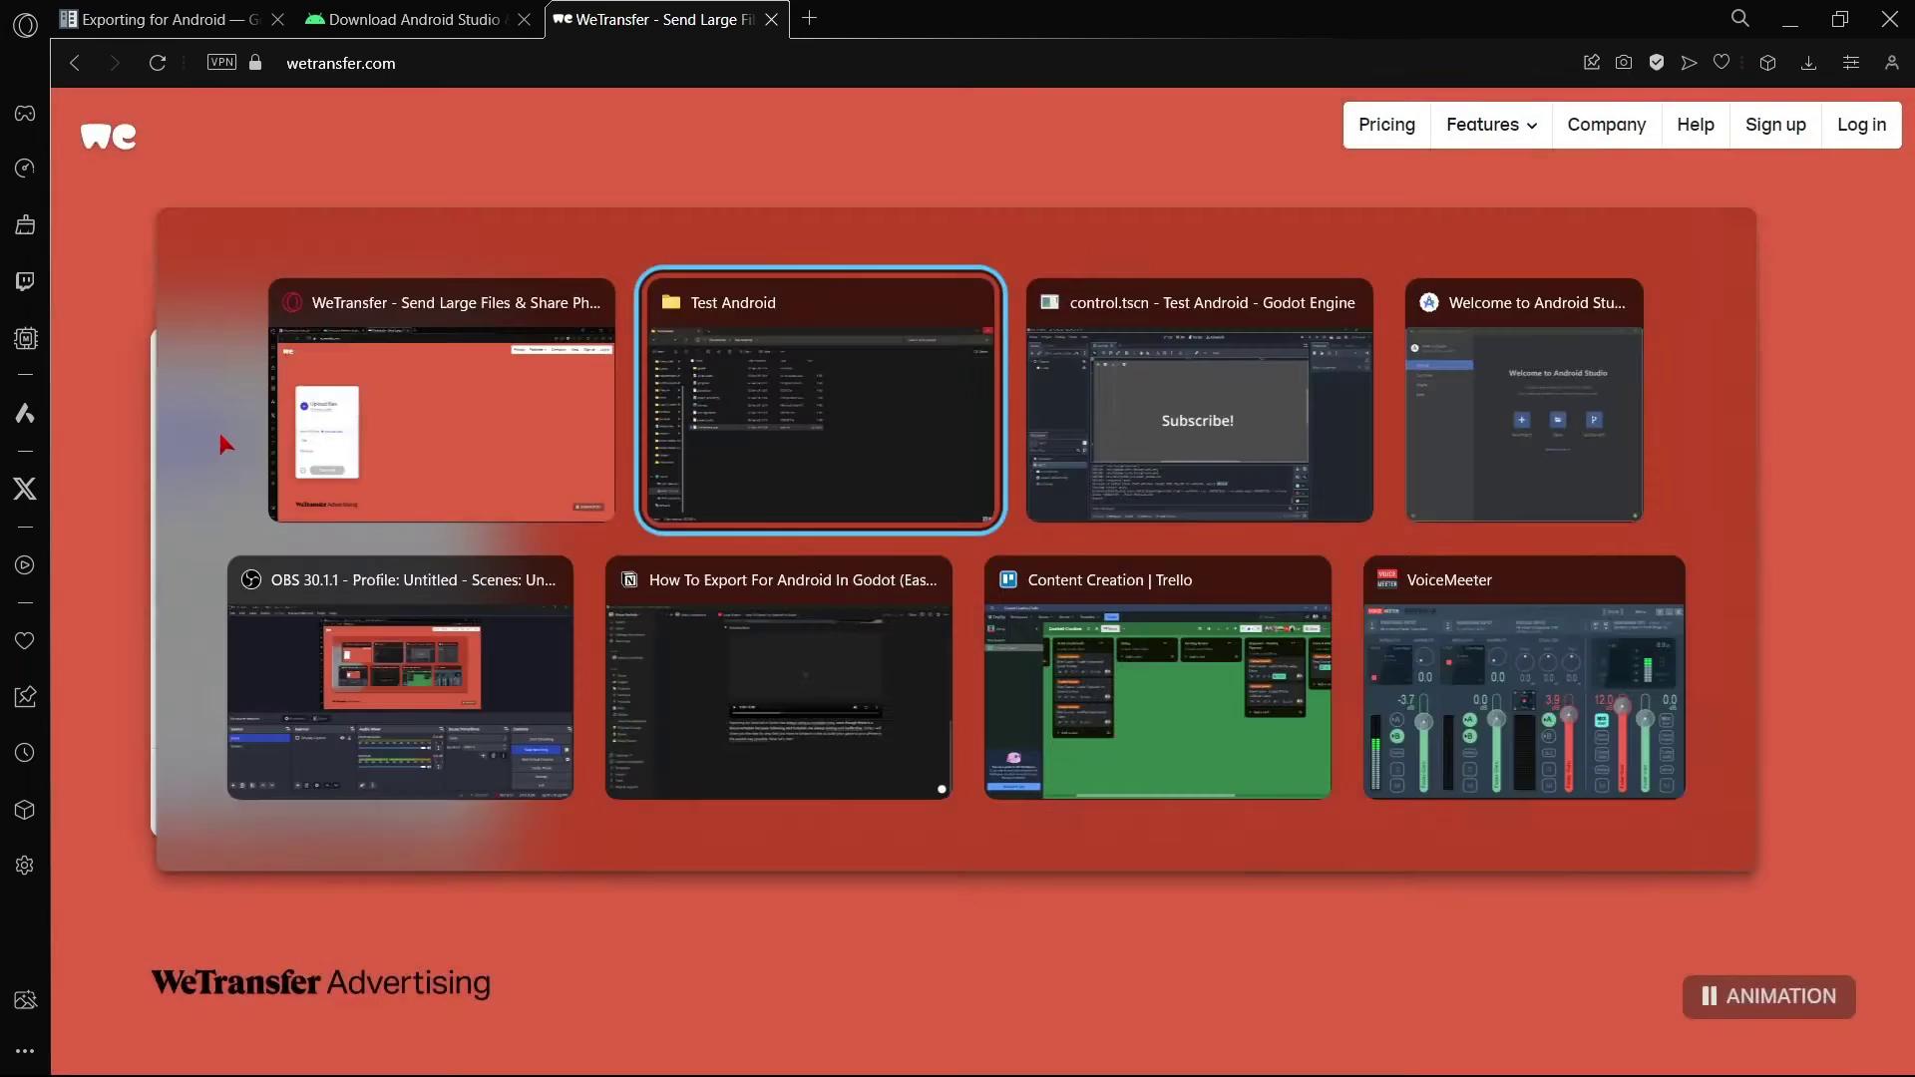
key("alt+Tab")
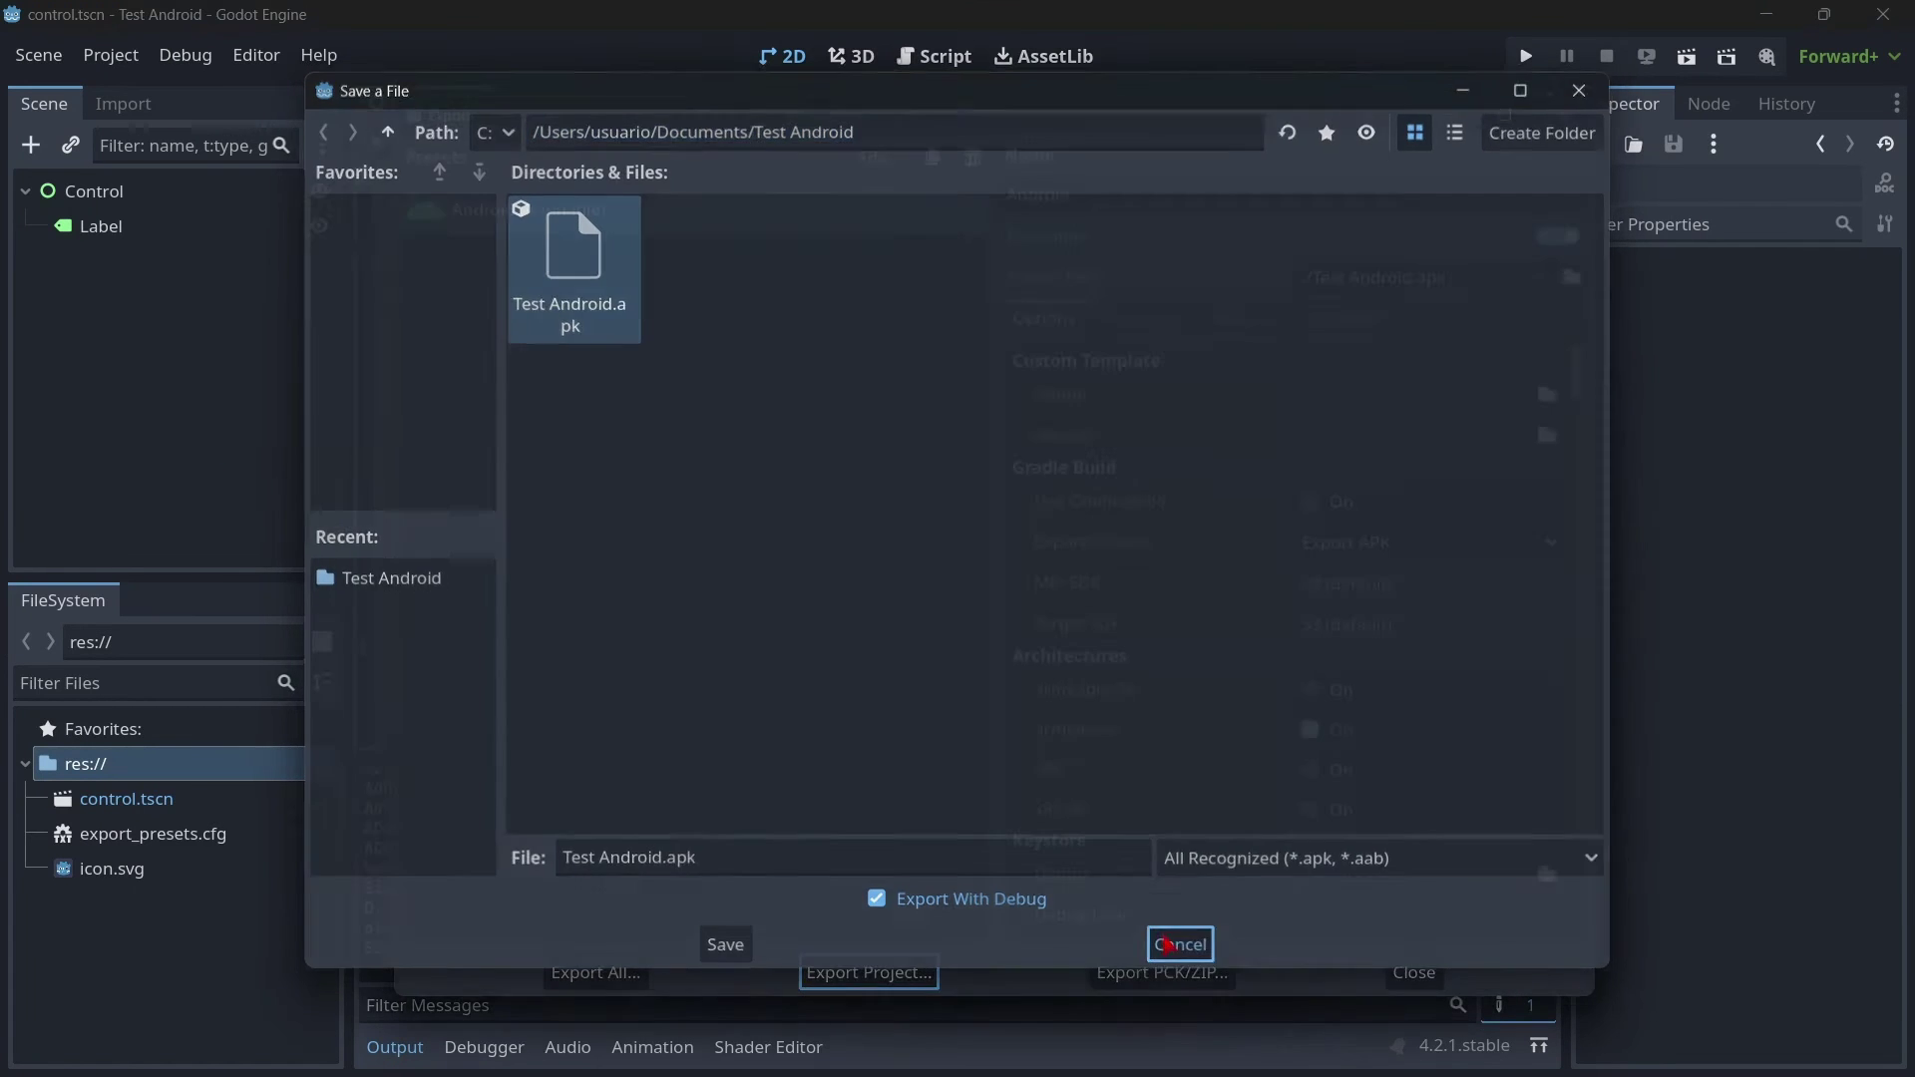
Step: Cancel the APK save-file dialog and close the Export window without exporting
left_click(1181, 946)
left_click(1413, 973)
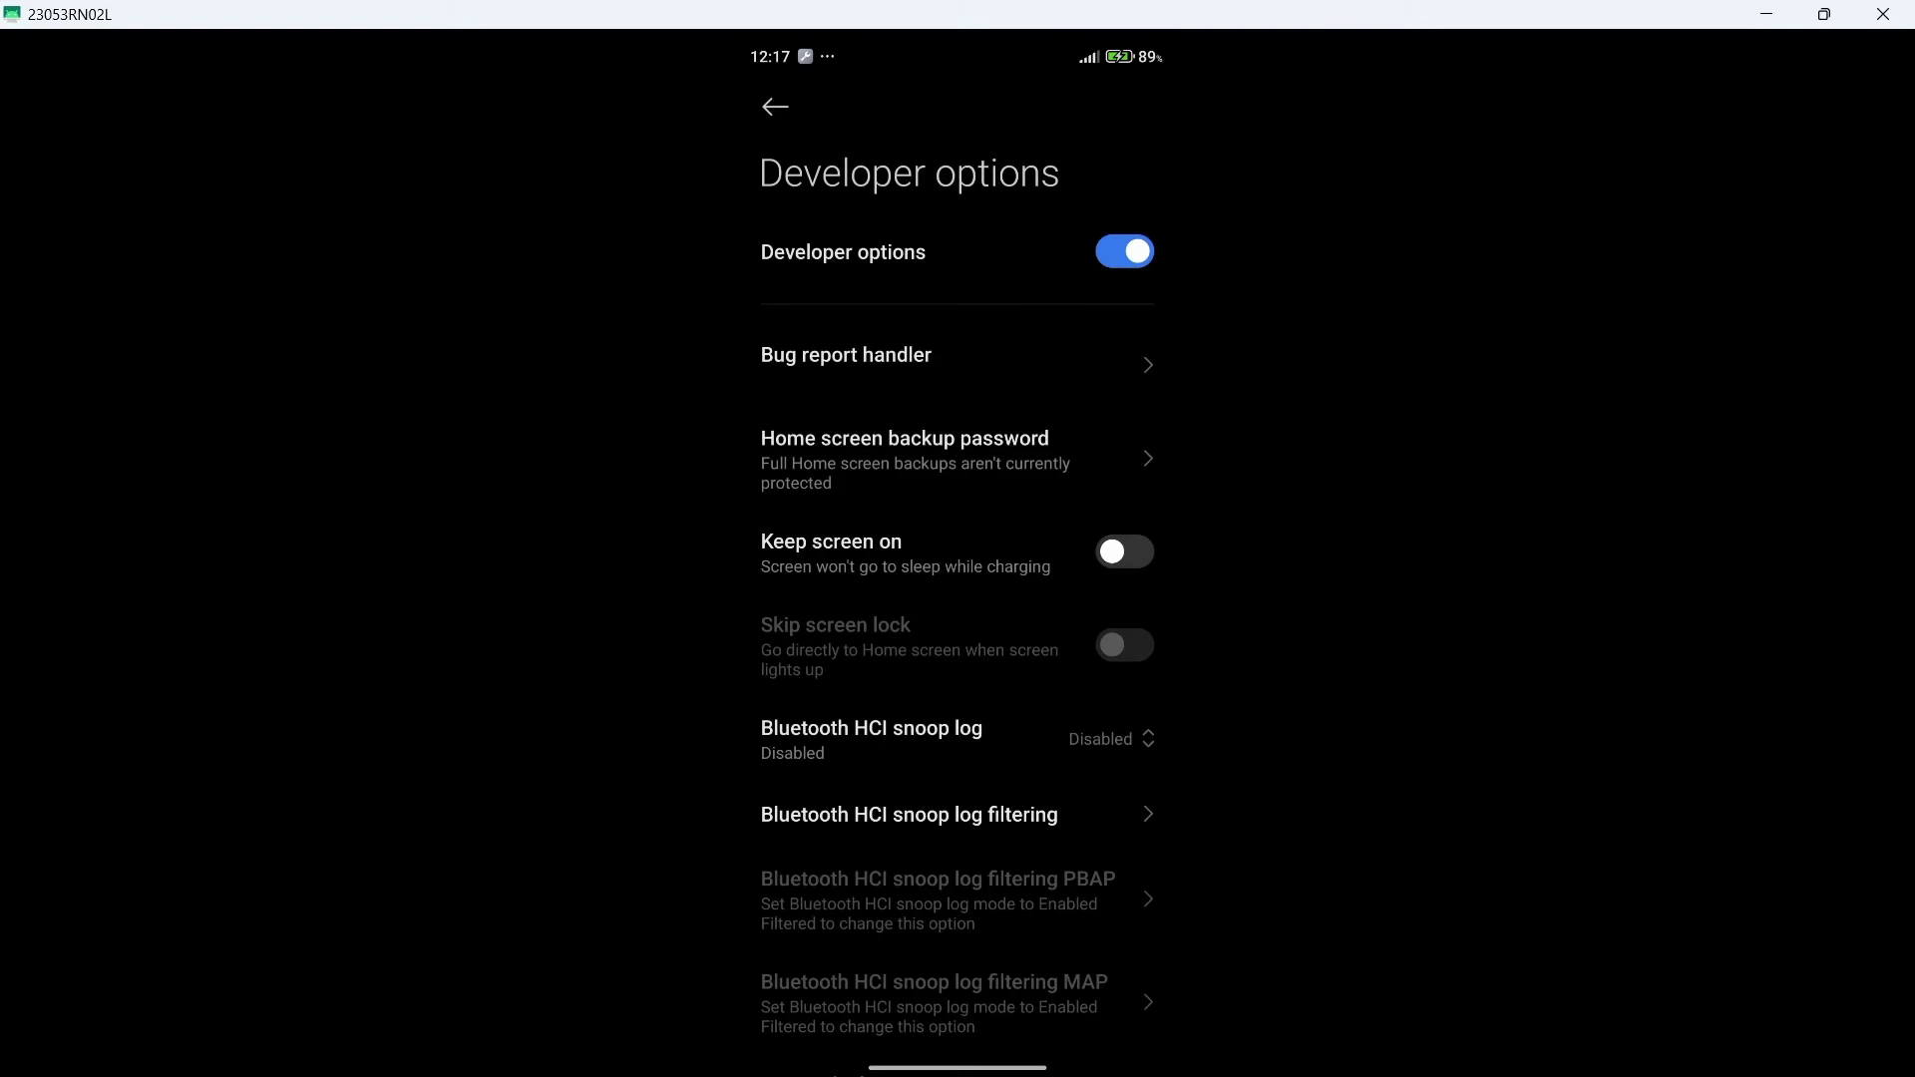
Step: Verify USB debugging and Install via USB are enabled in the phone's Developer options
scroll(958, 583, "down", 10)
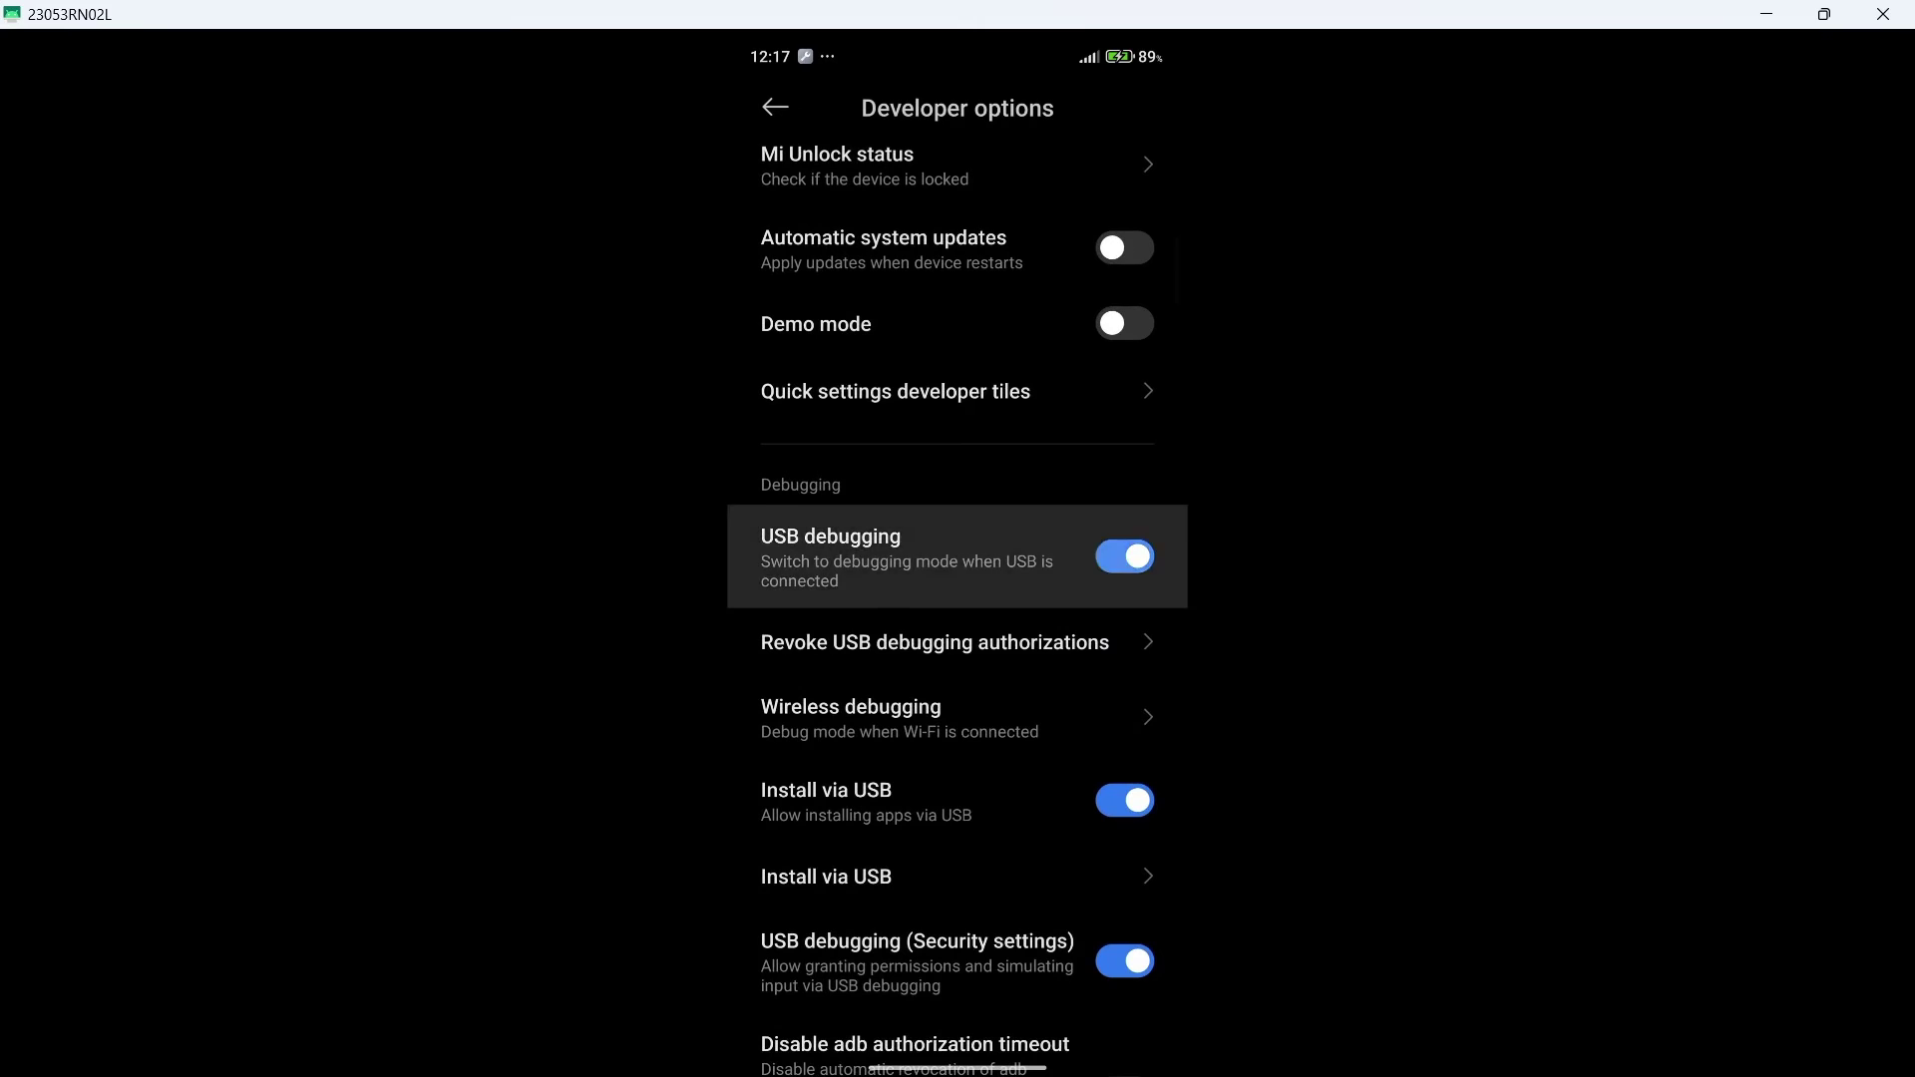
scroll(958, 608, "down", 1)
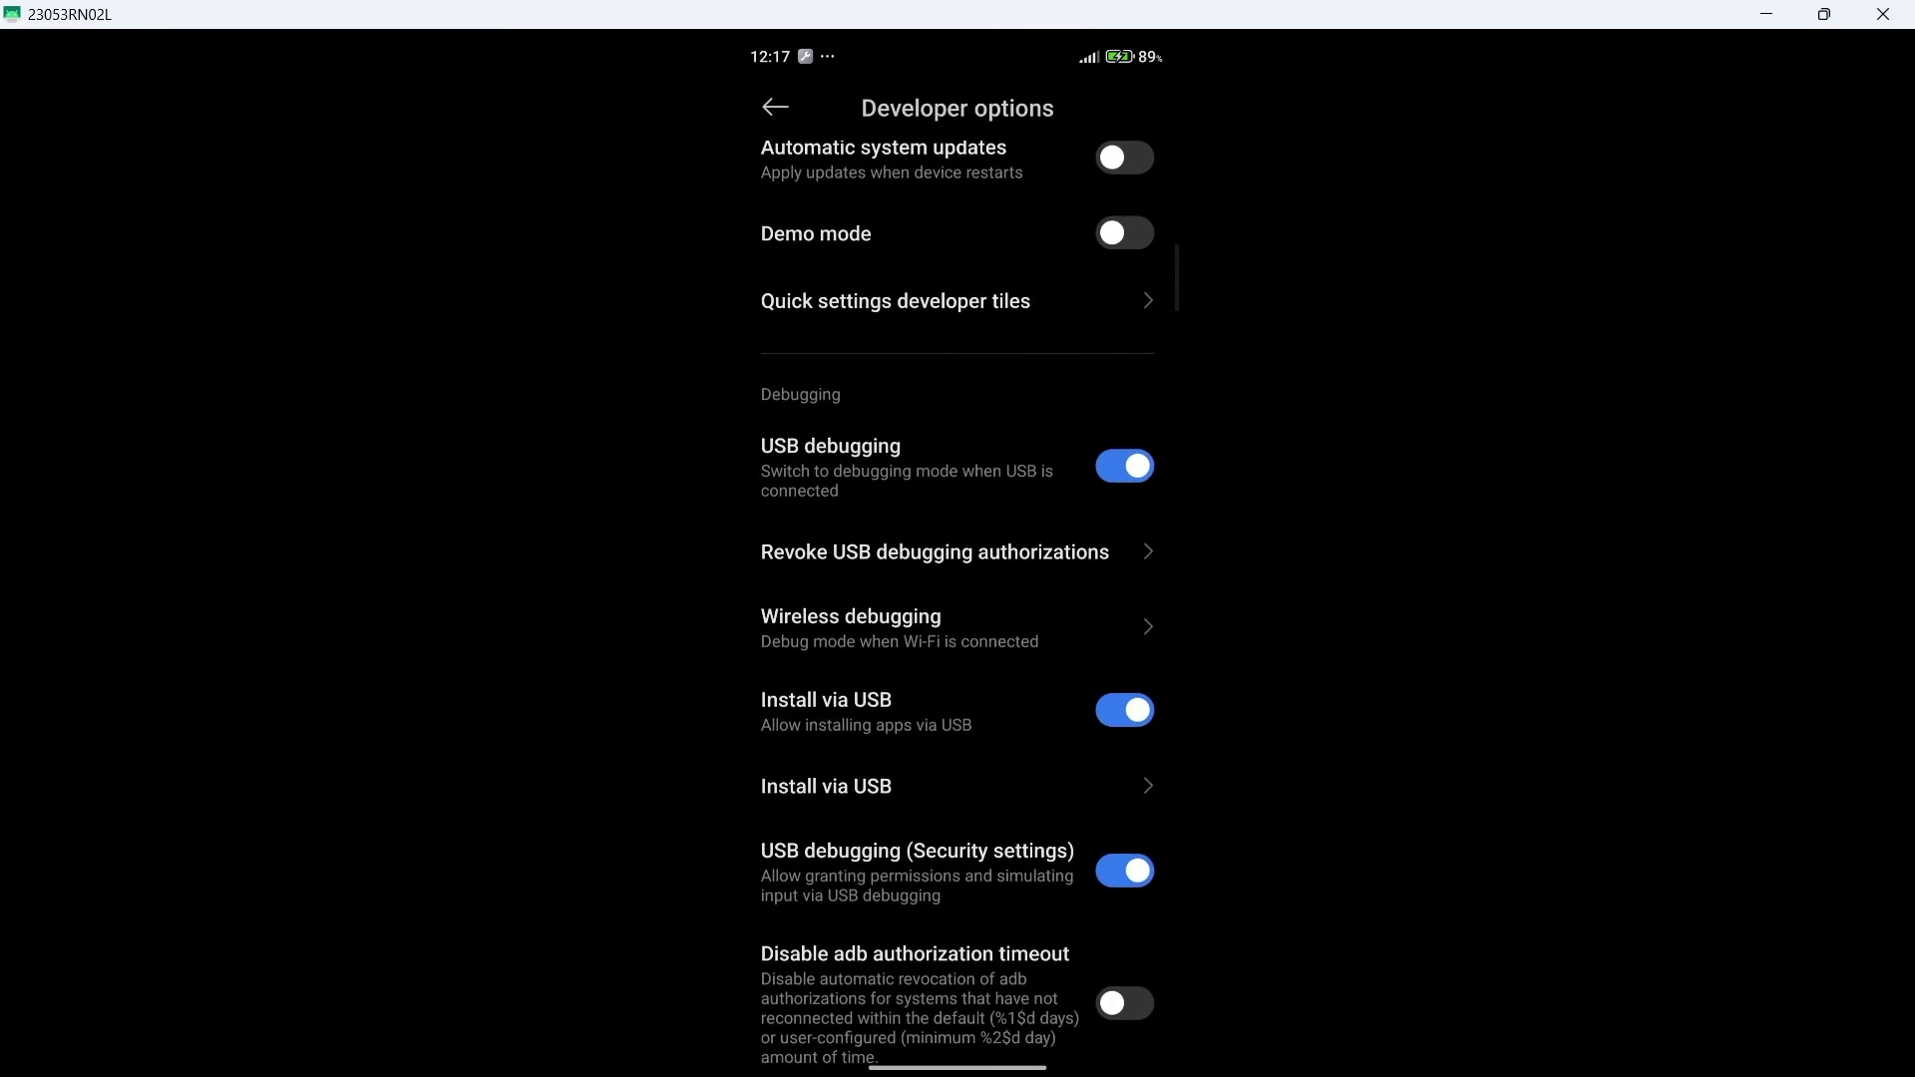
scroll(958, 599, "down", 1)
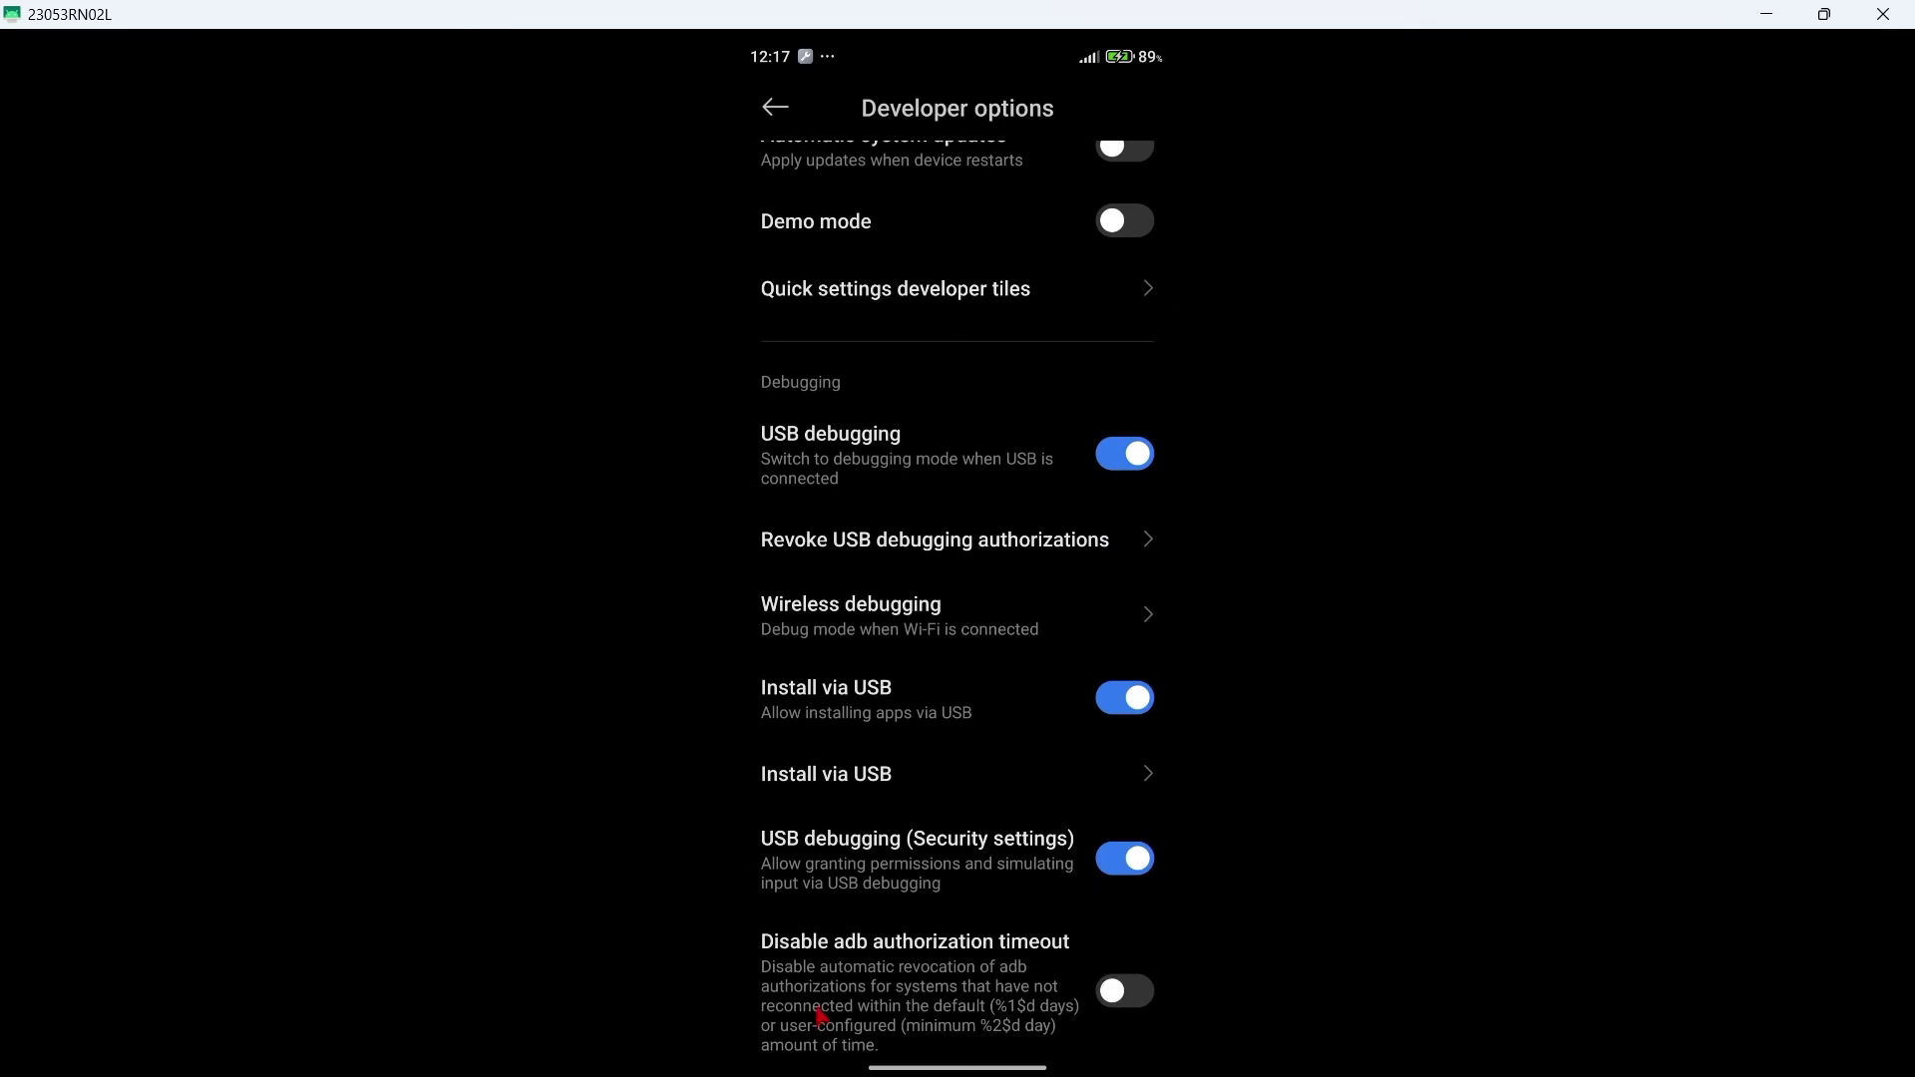
left_click(491, 1064)
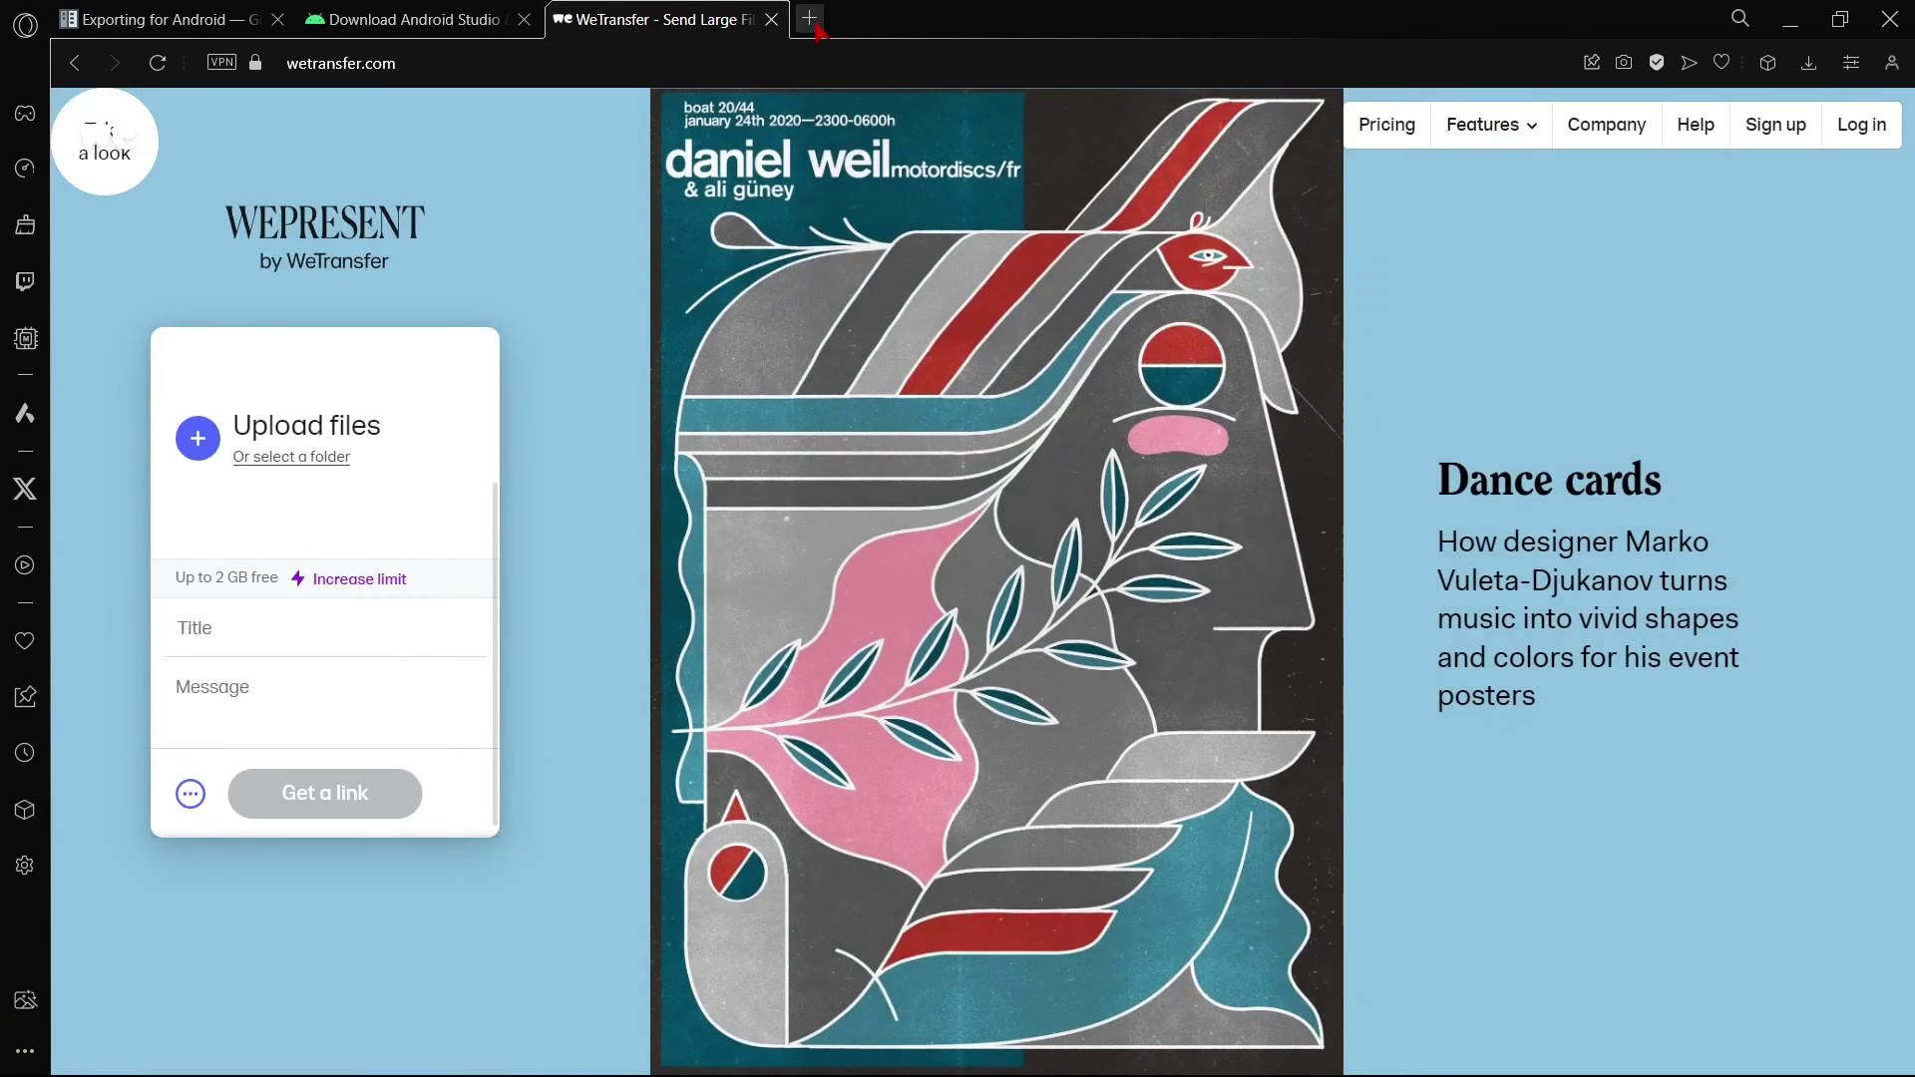
Step: Search Google in a new tab for 'how to turn on developer options redmi phone'
left_click(810, 19)
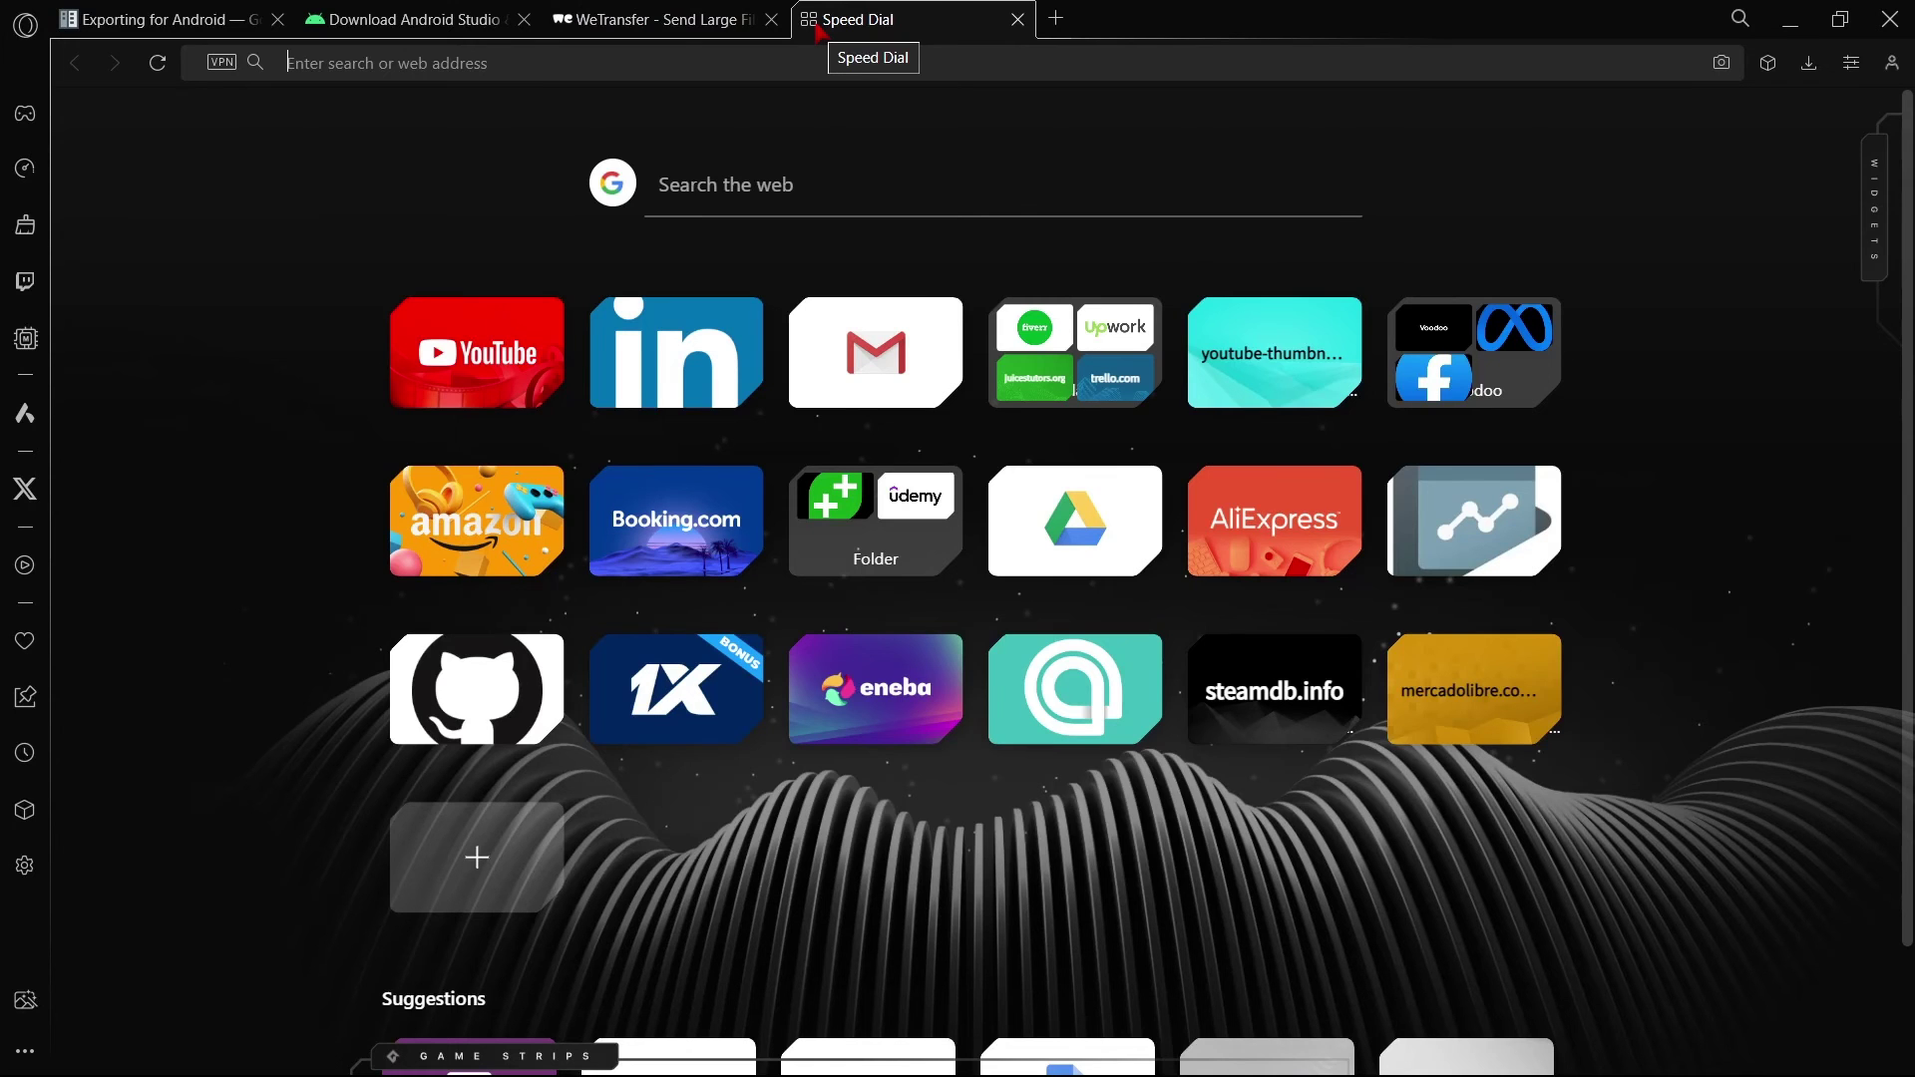
type("how to turn o")
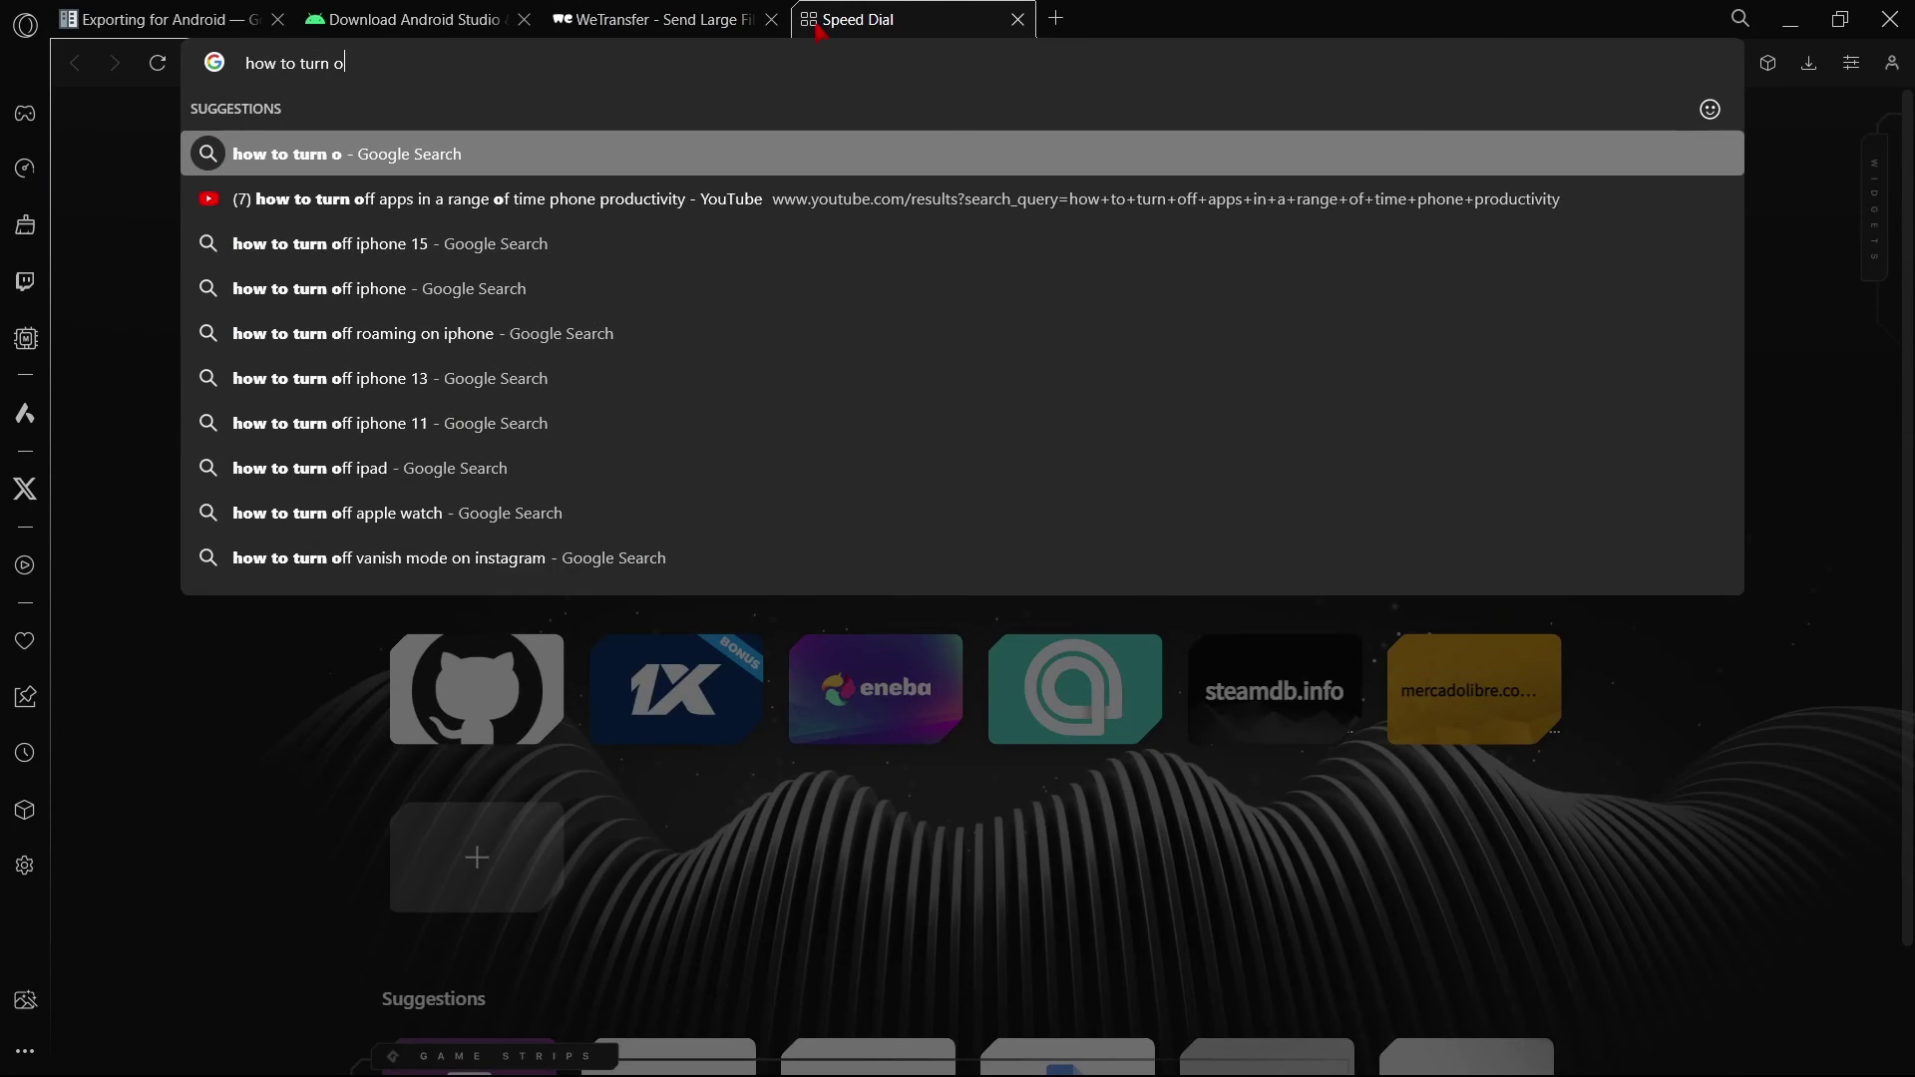
type("n develo")
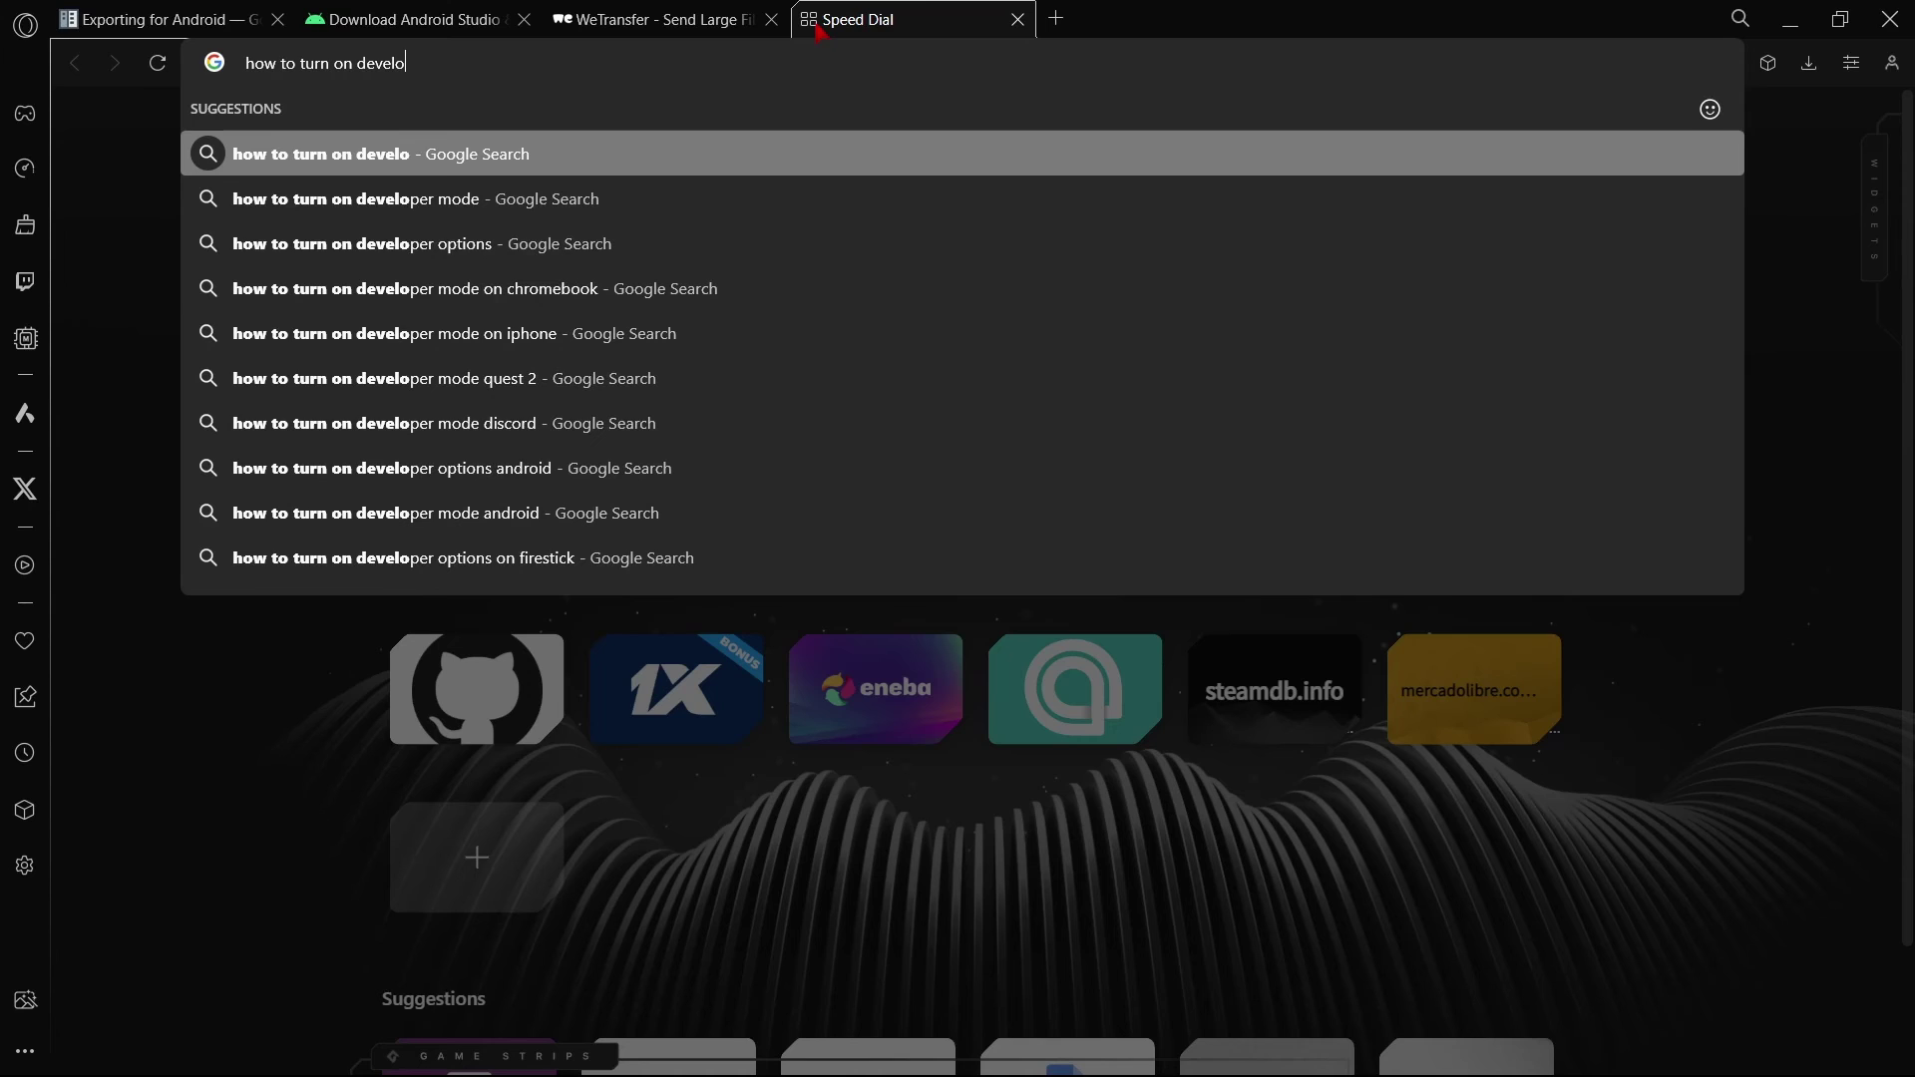
key("Down")
key("Down")
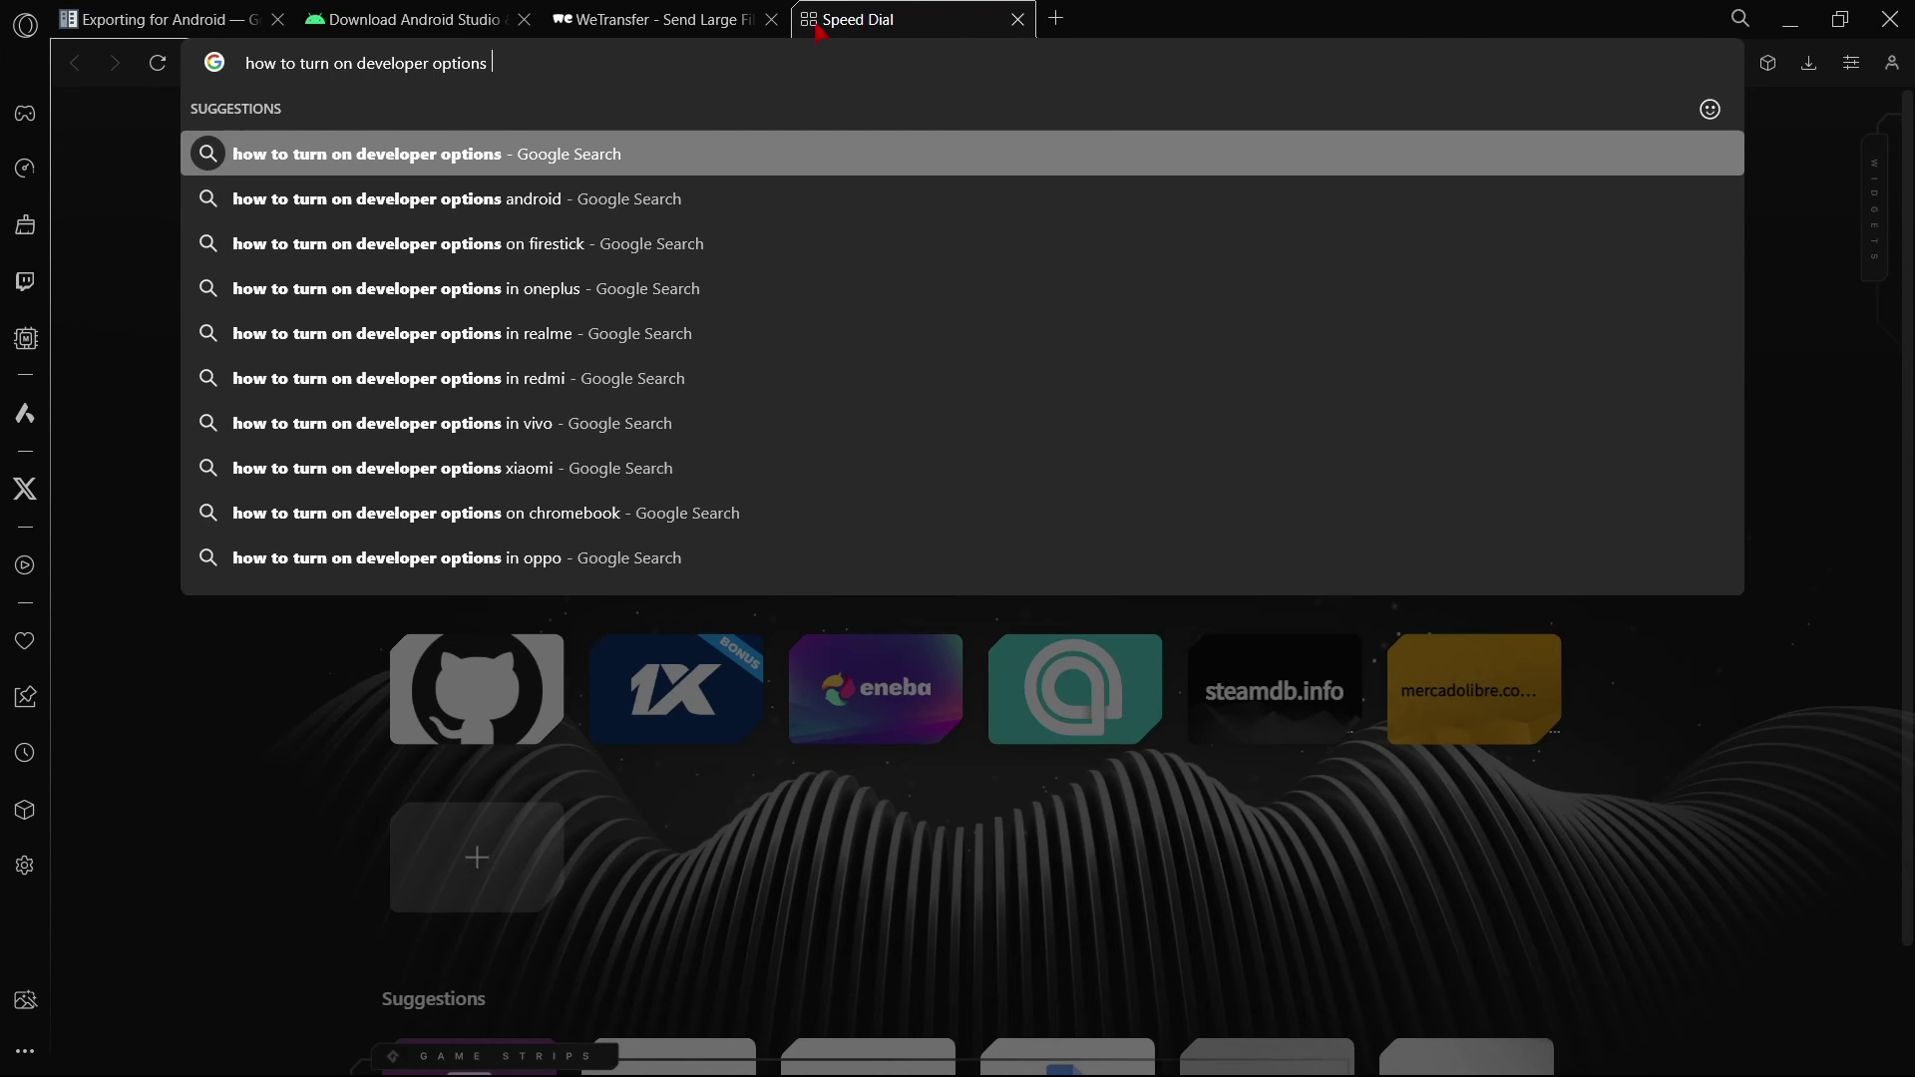
type("redmi phone")
key("Return")
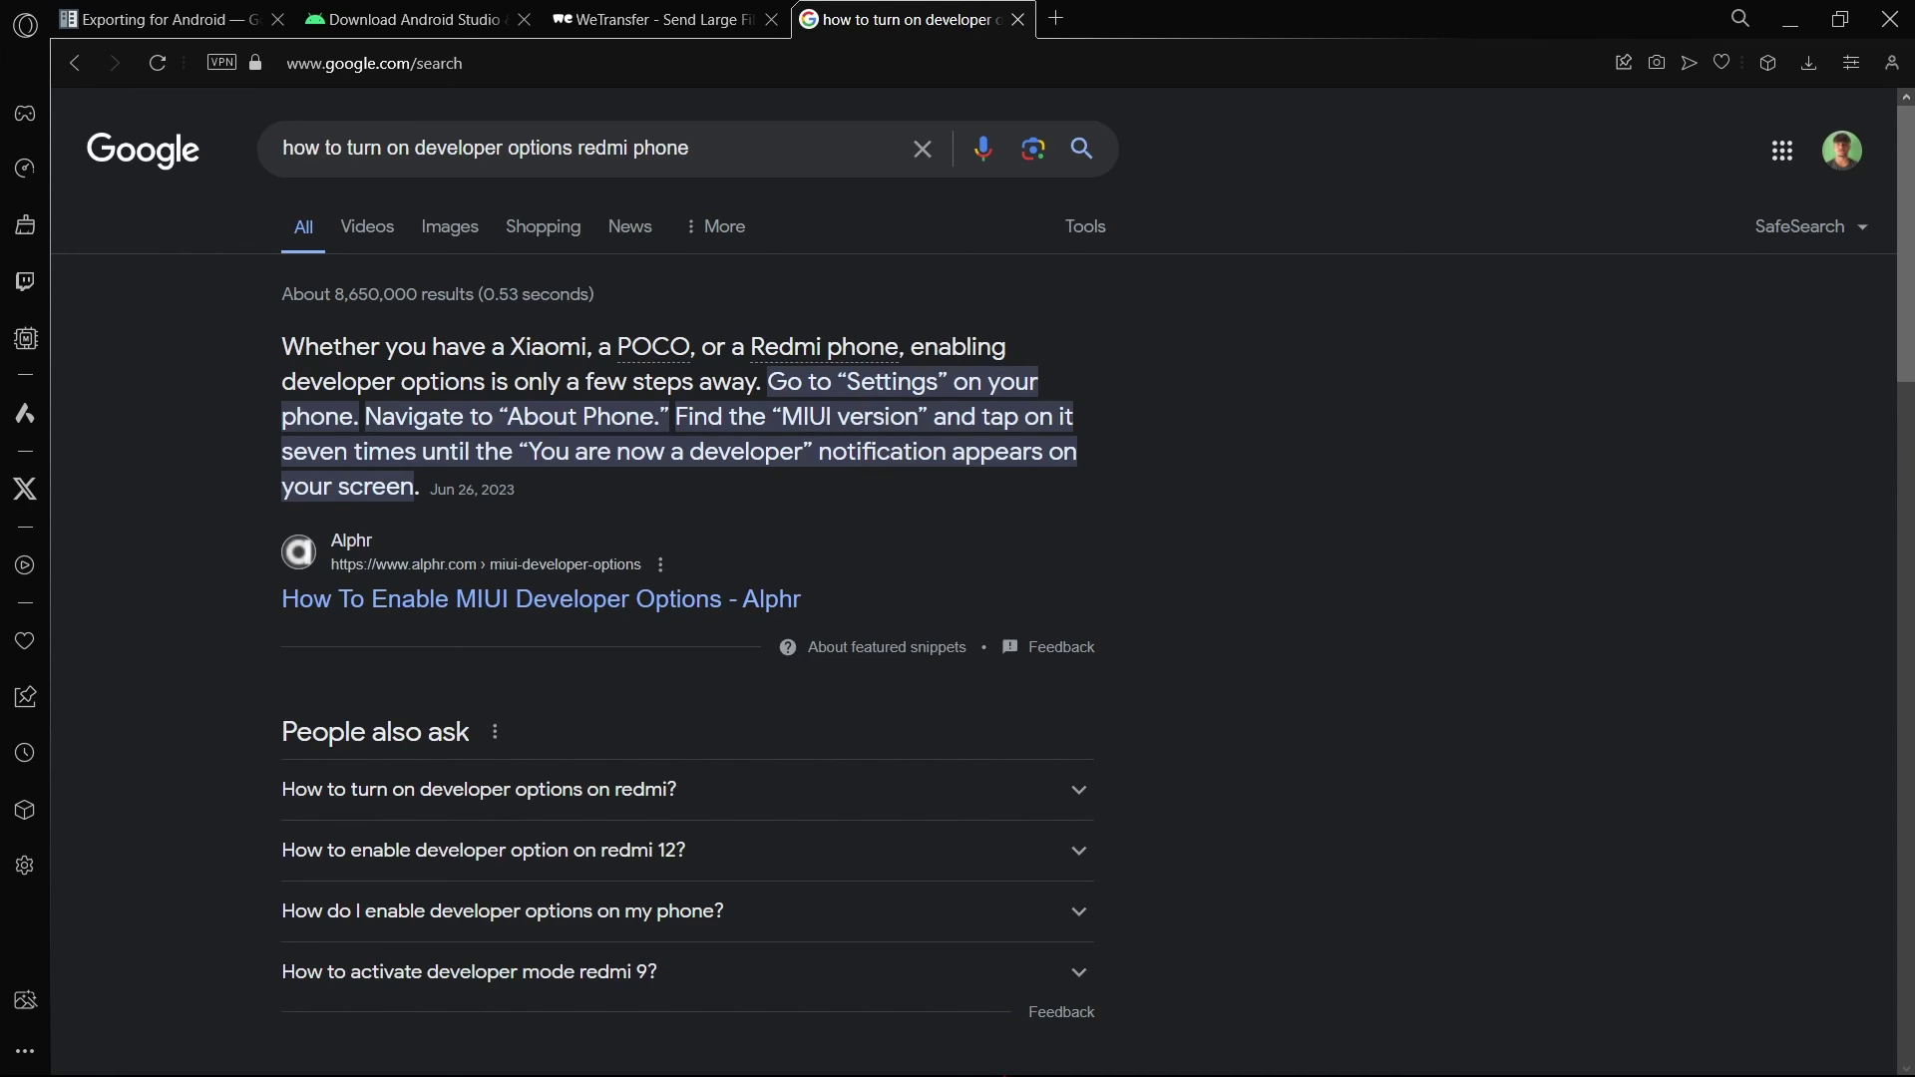
left_click(1474, 1047)
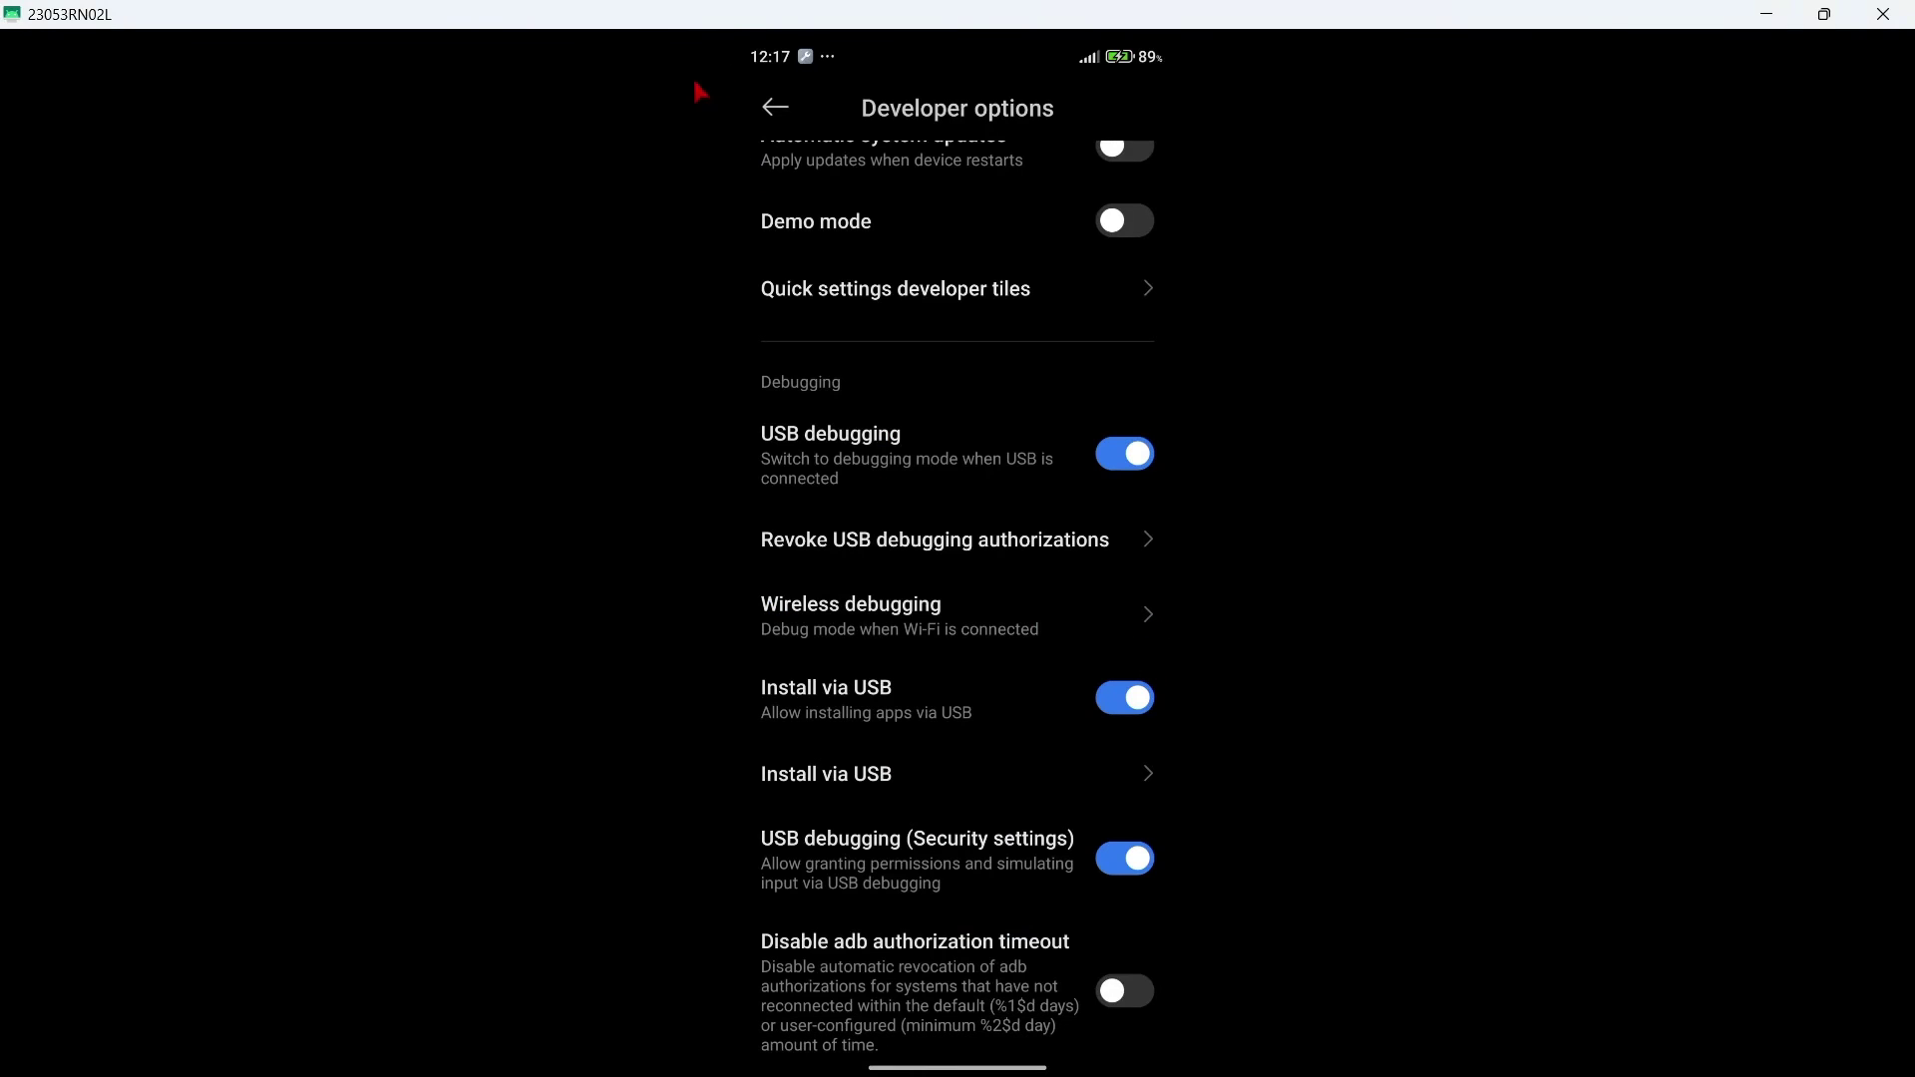
left_click_drag(1175, 756, 1107, 756)
left_click_drag(1177, 650, 1108, 649)
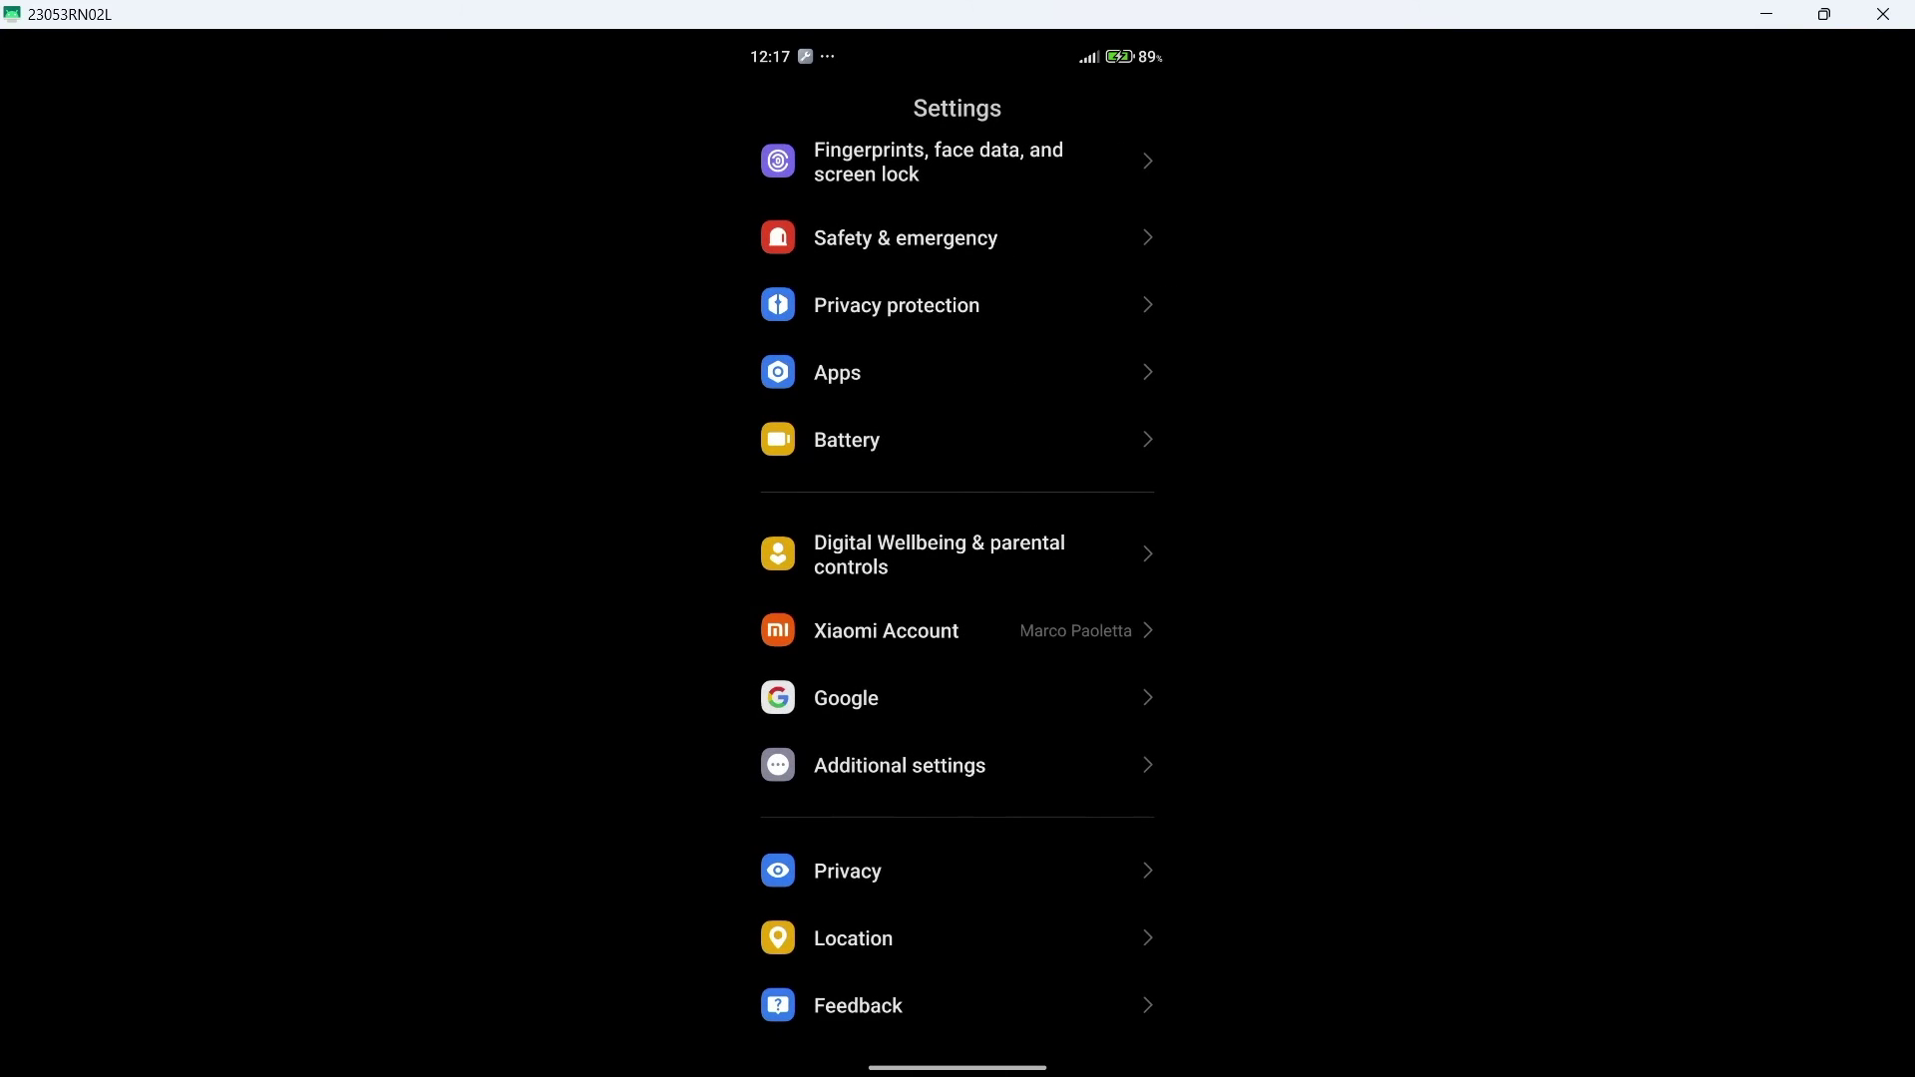
left_click_drag(958, 630, 958, 961)
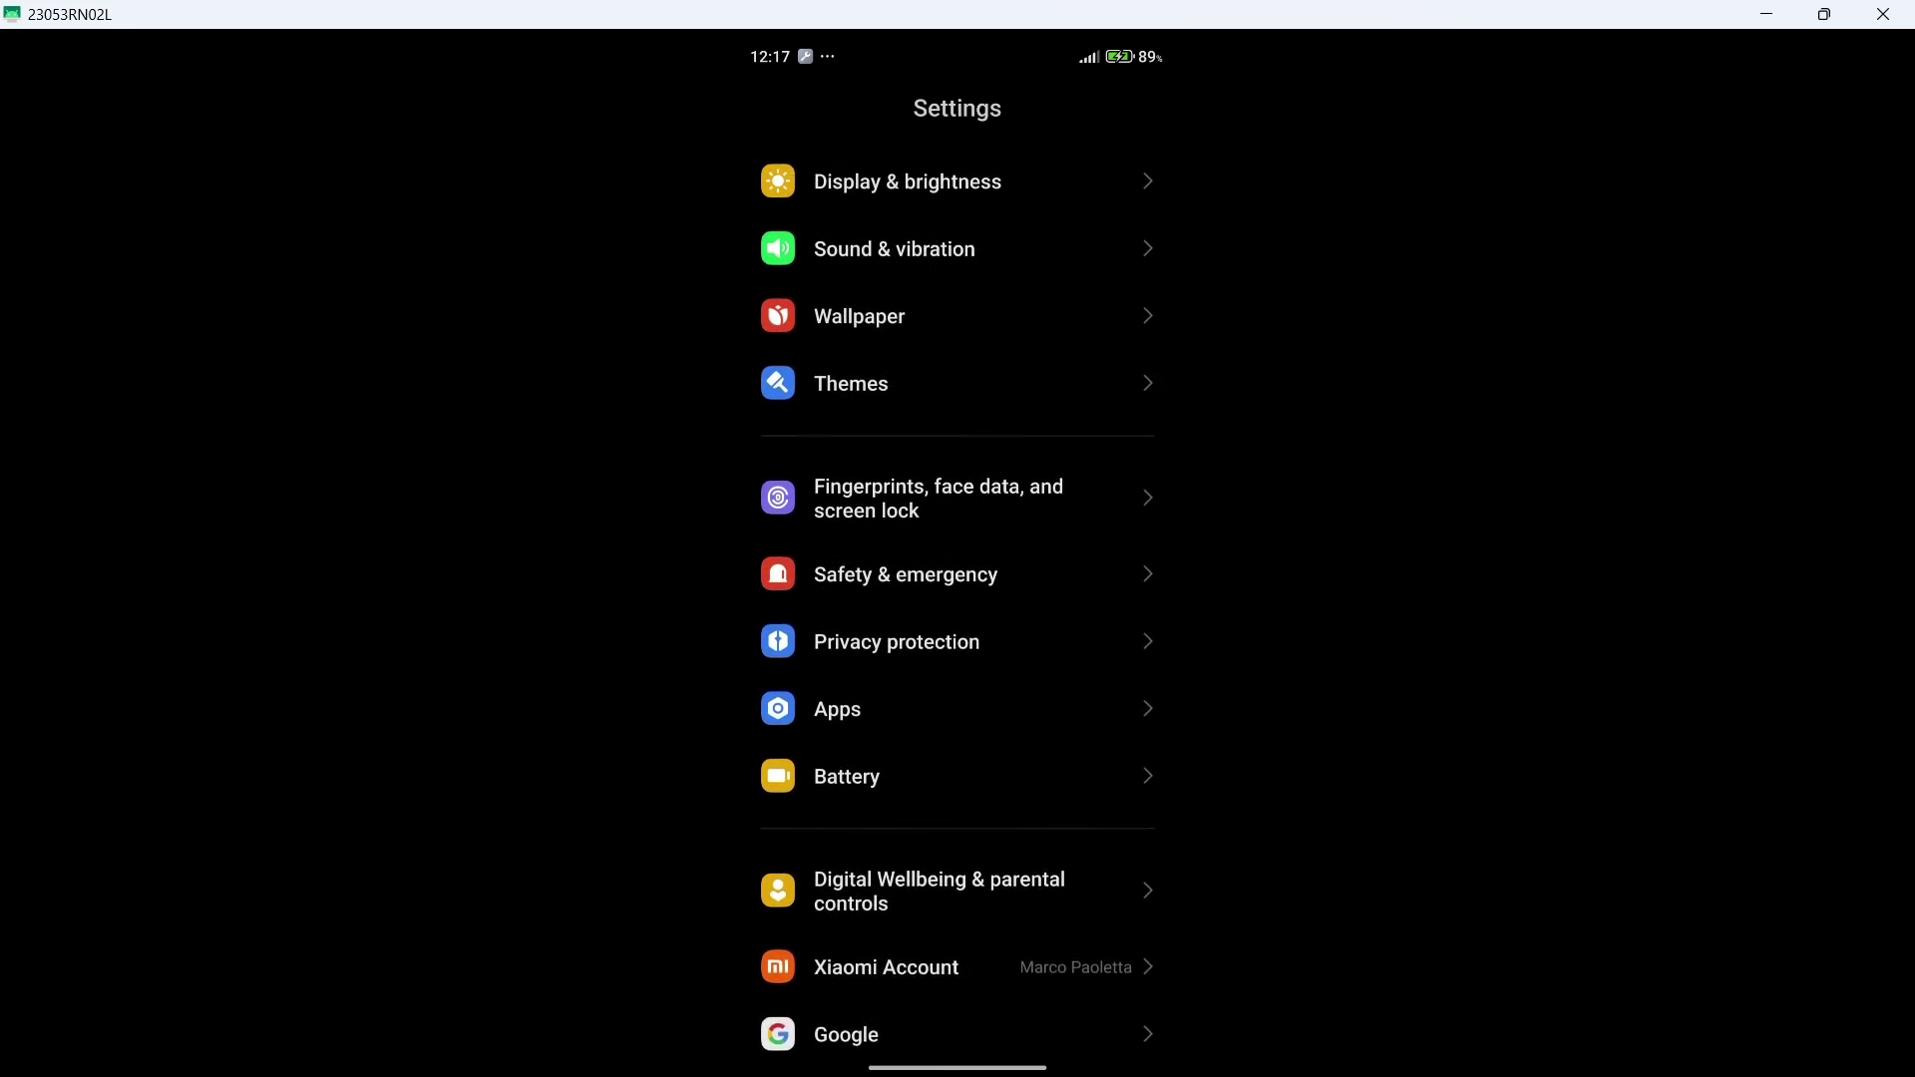
scroll(958, 599, "up", 10)
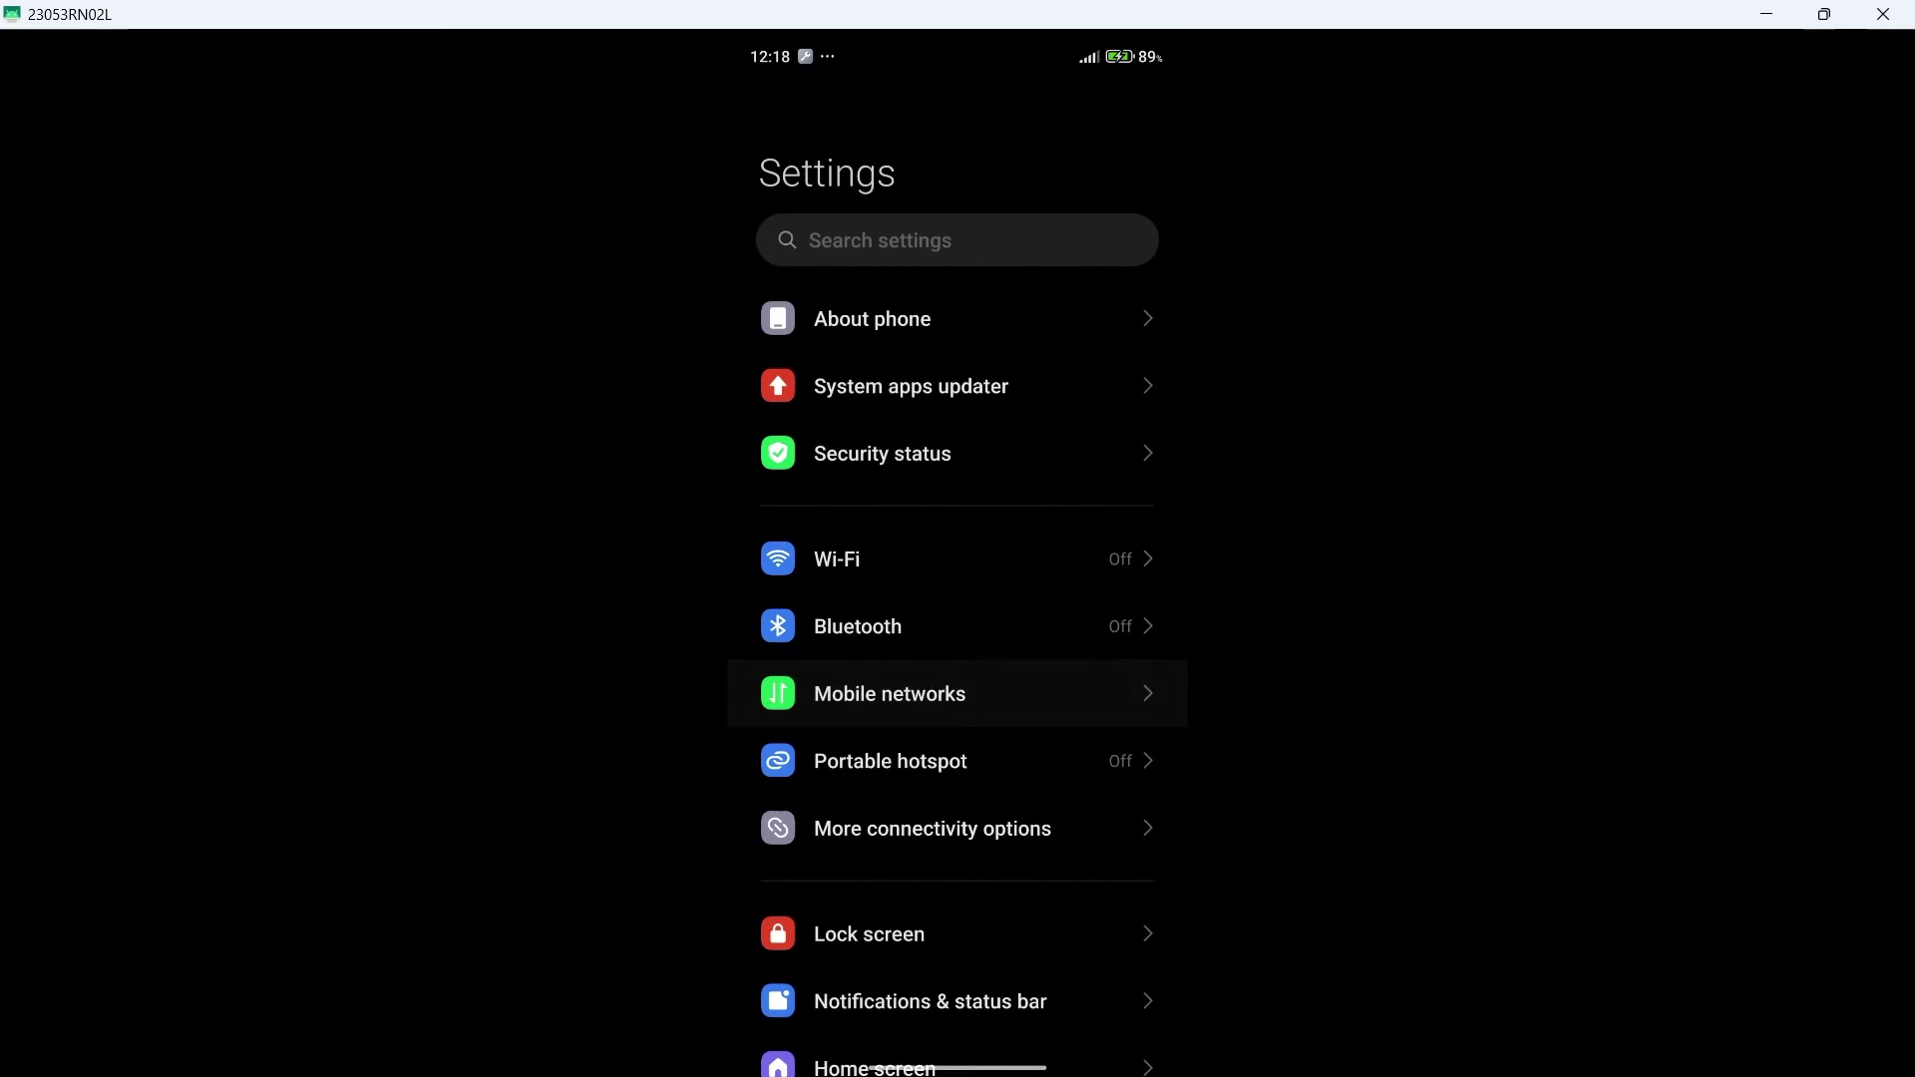
left_click(873, 319)
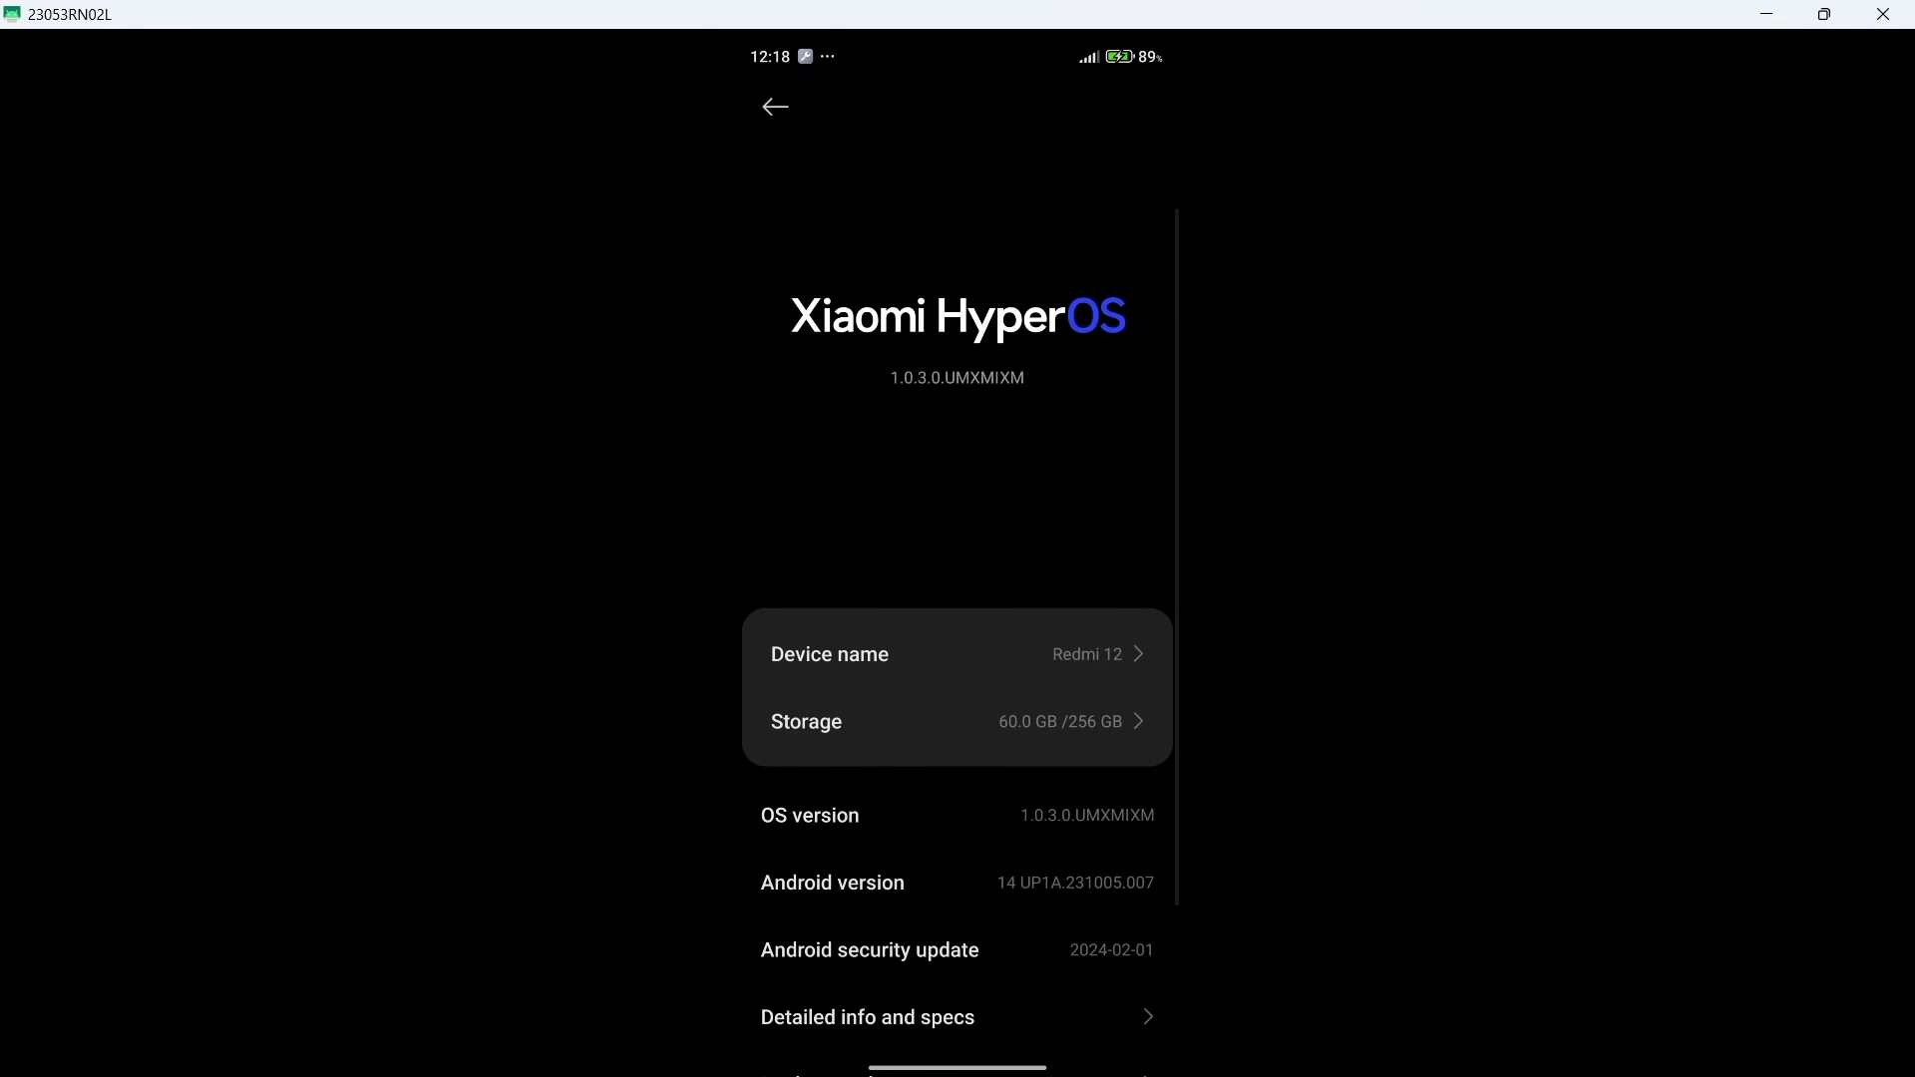
scroll(958, 599, "down", 2)
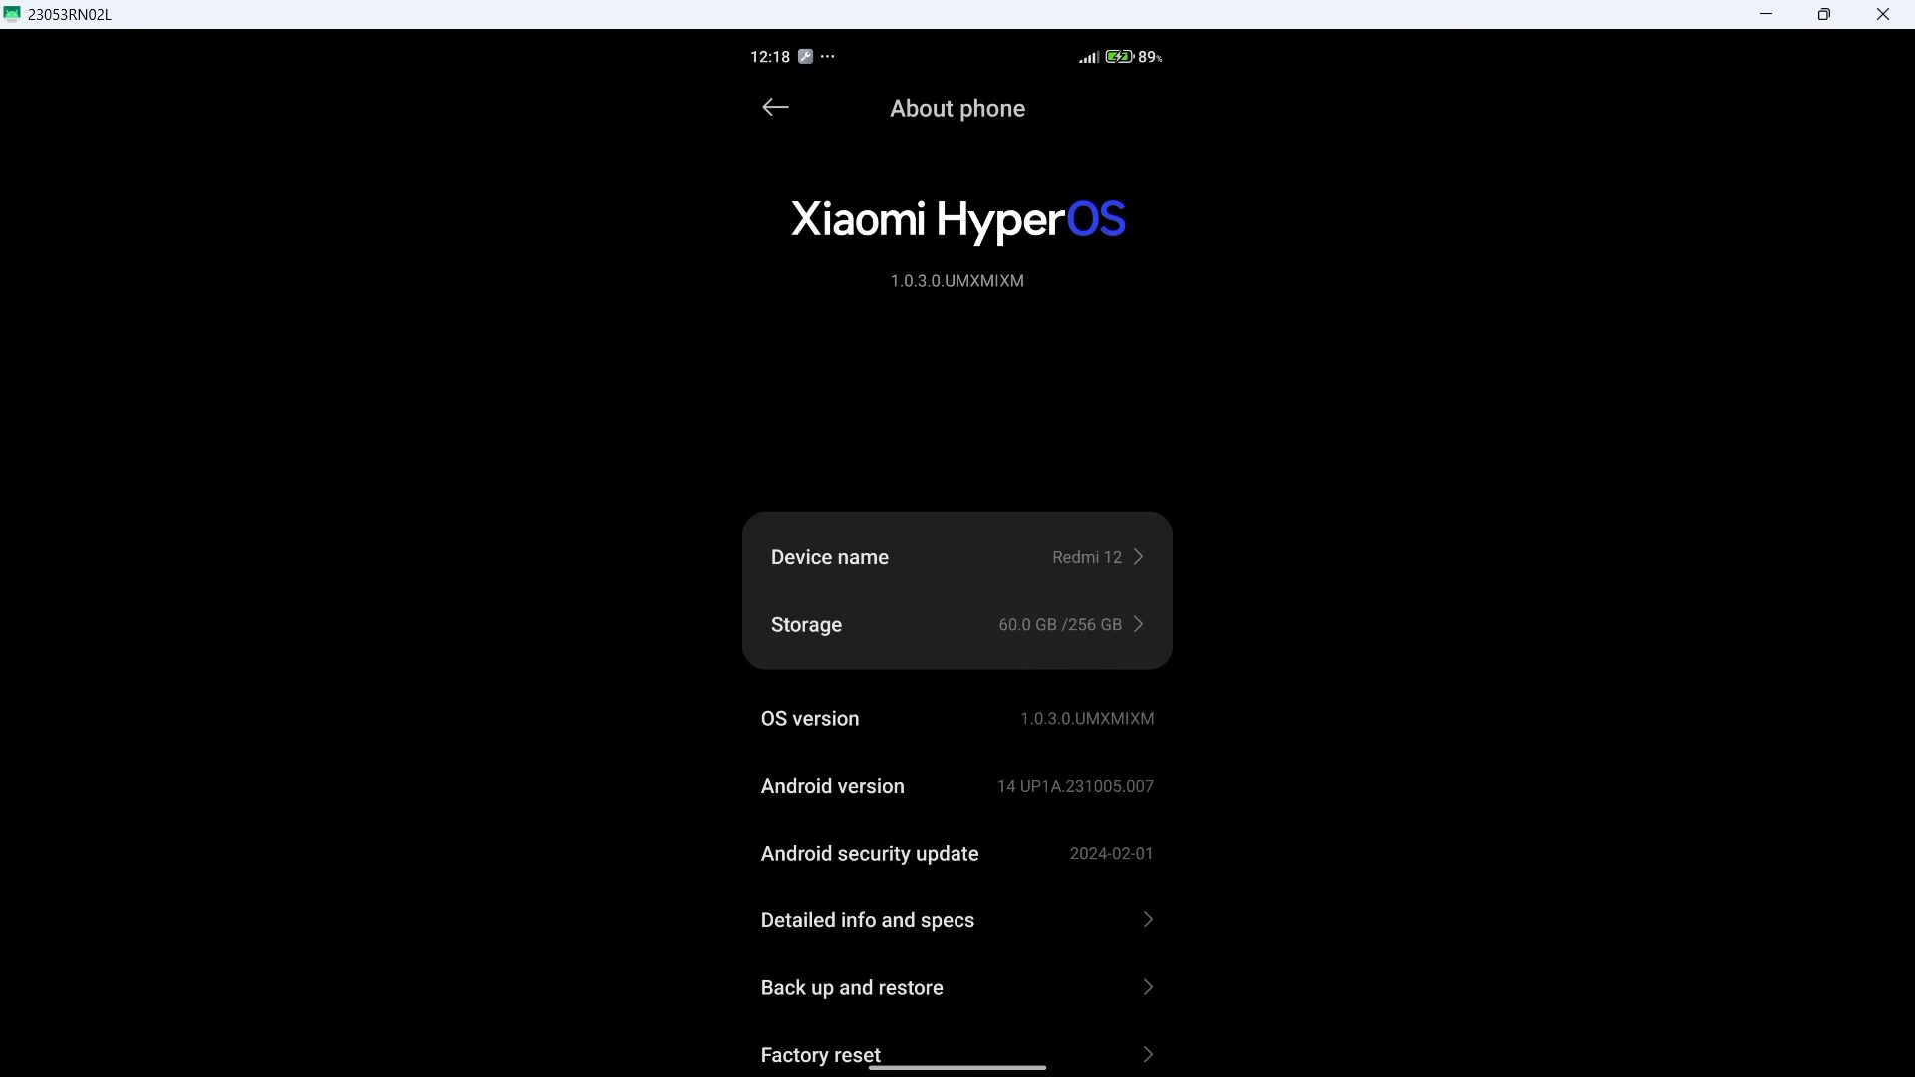
left_click(833, 786)
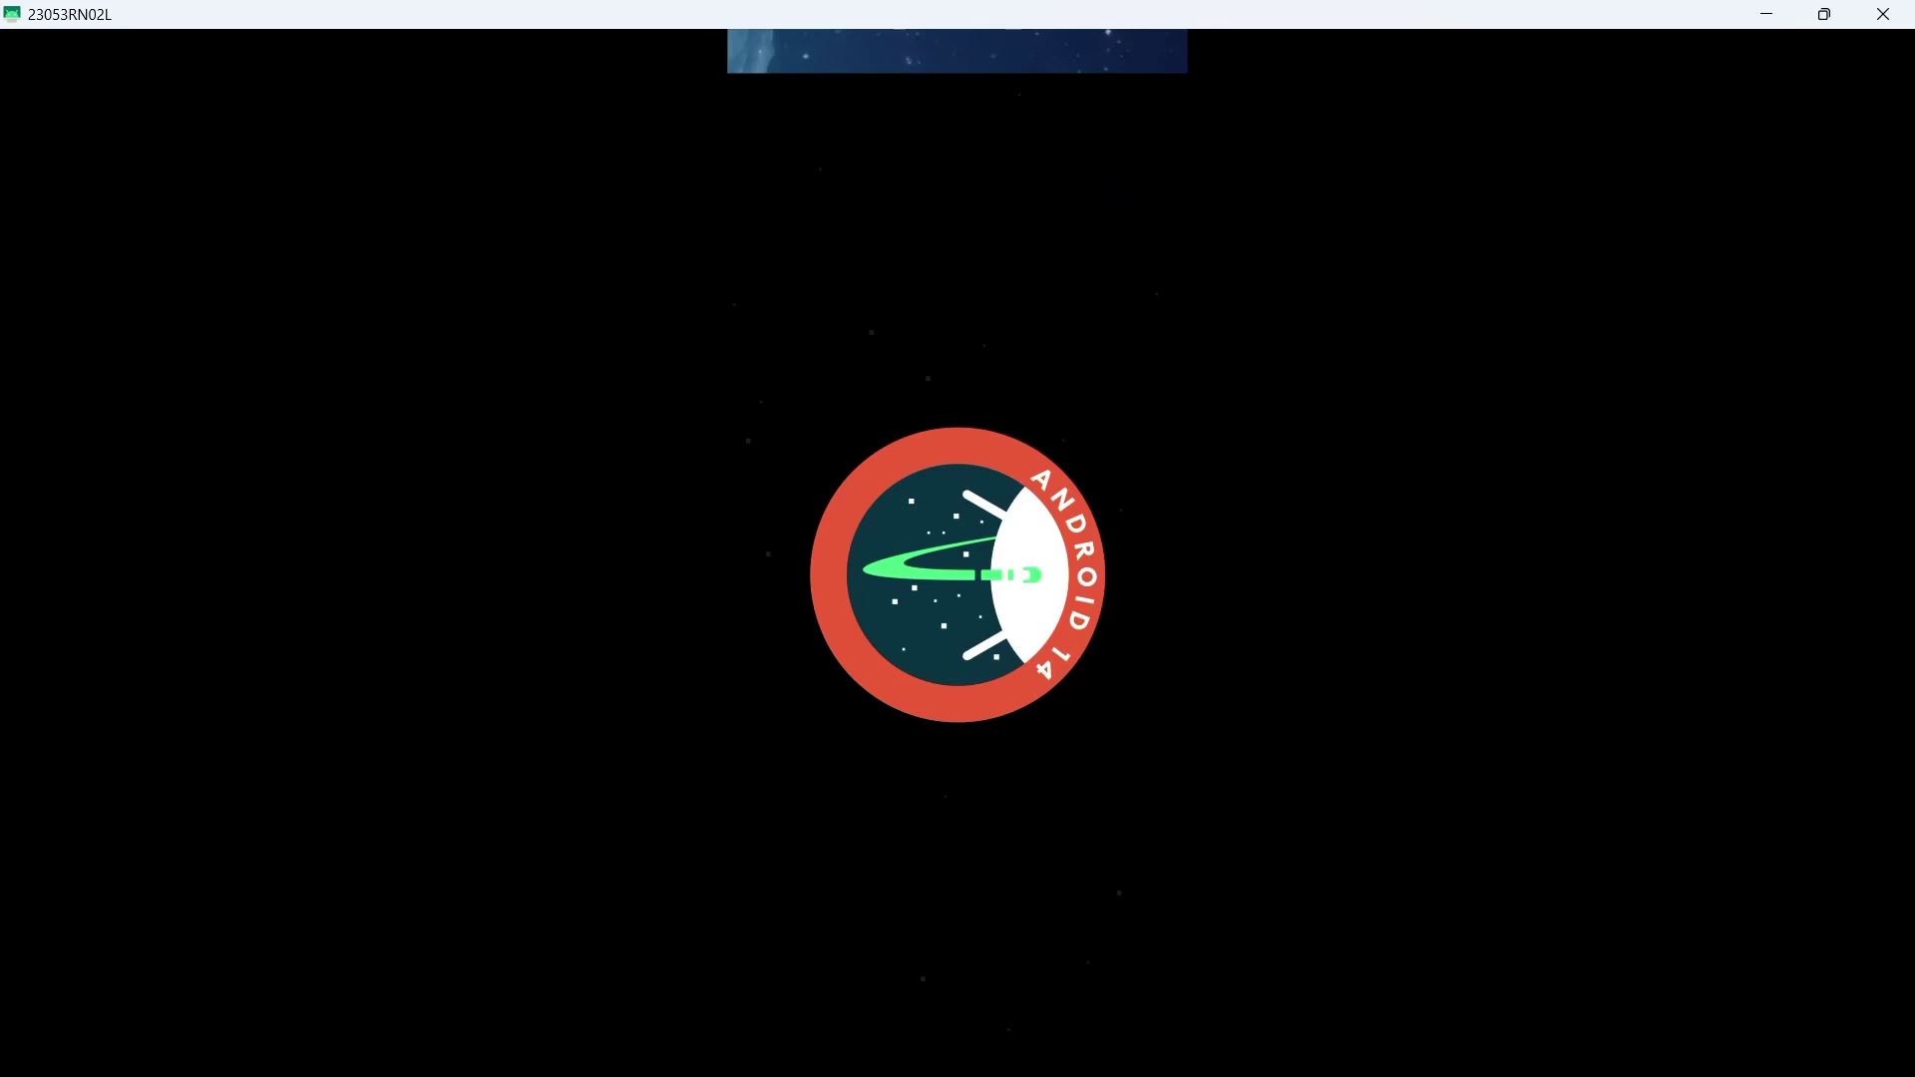
key("Escape")
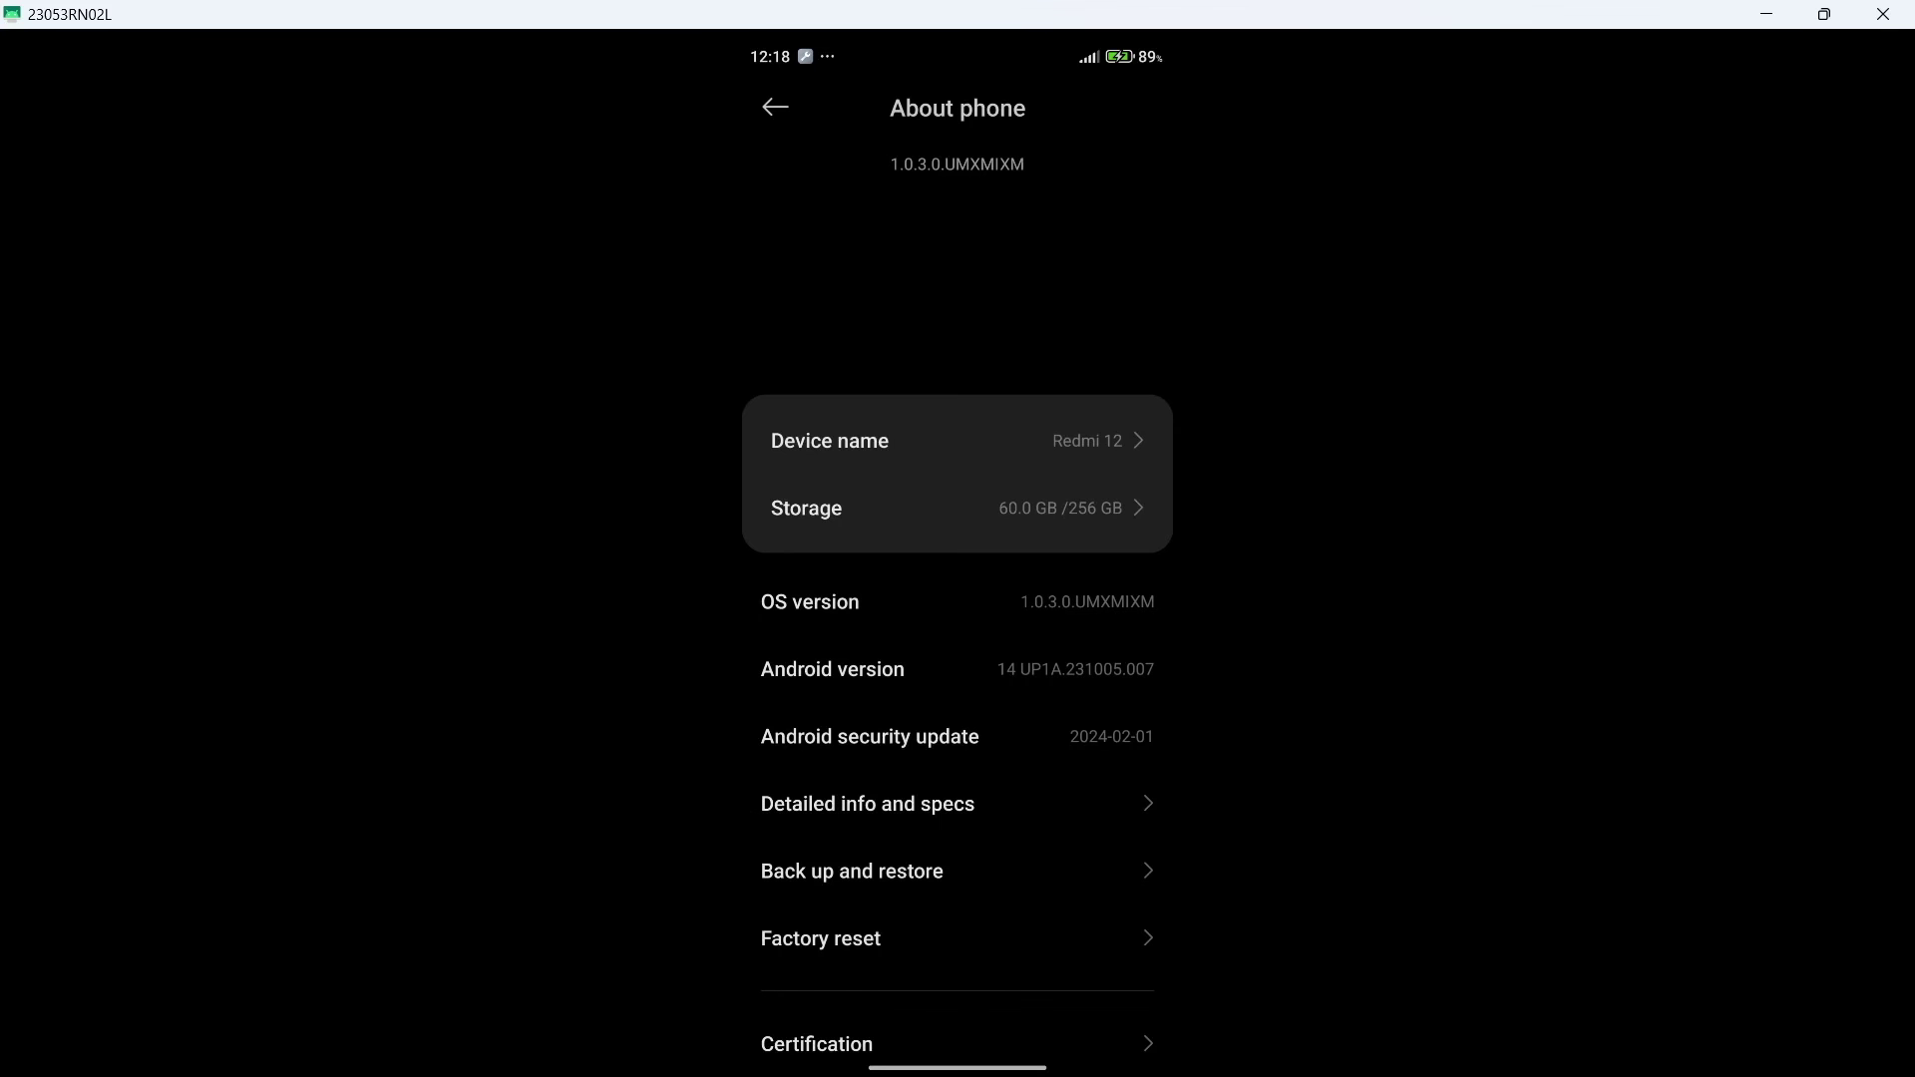
left_click(958, 601)
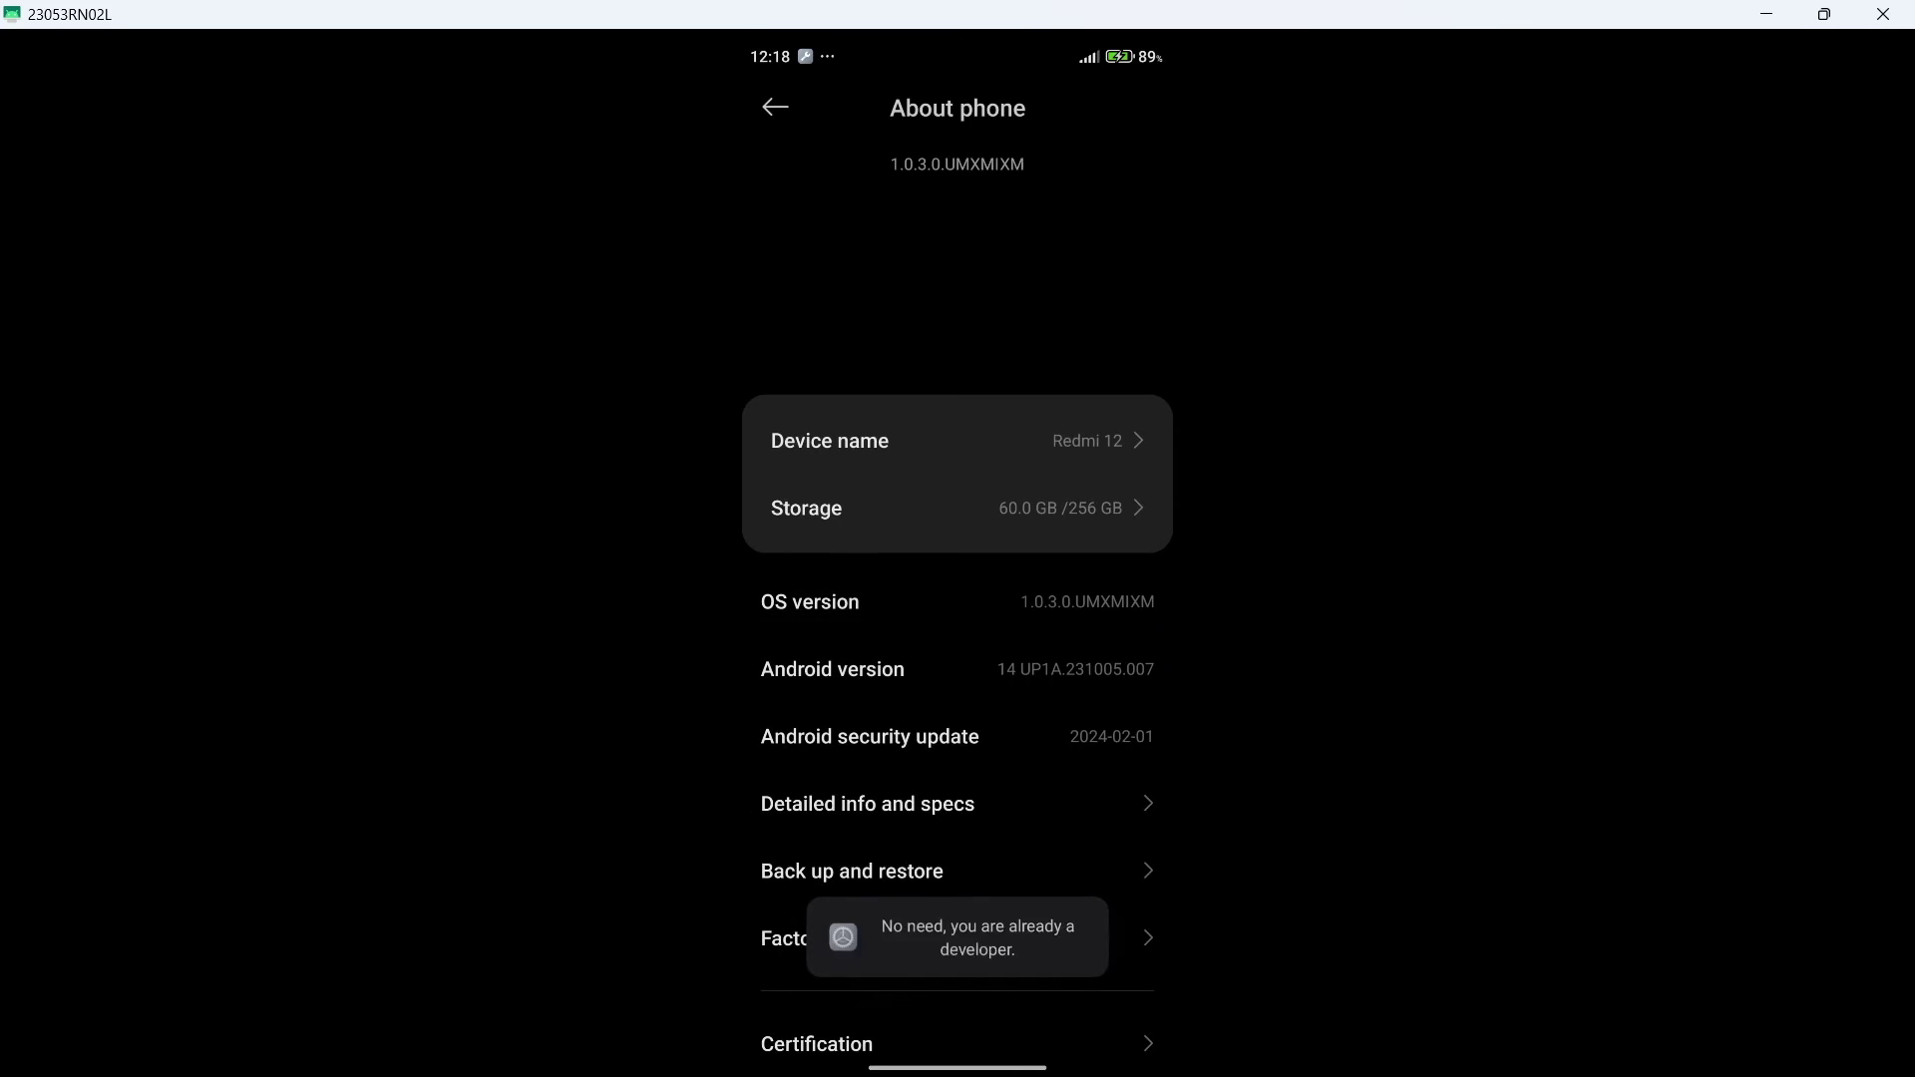
left_click(957, 602)
left_click(957, 601)
key("Escape")
scroll(958, 598, "down", 10)
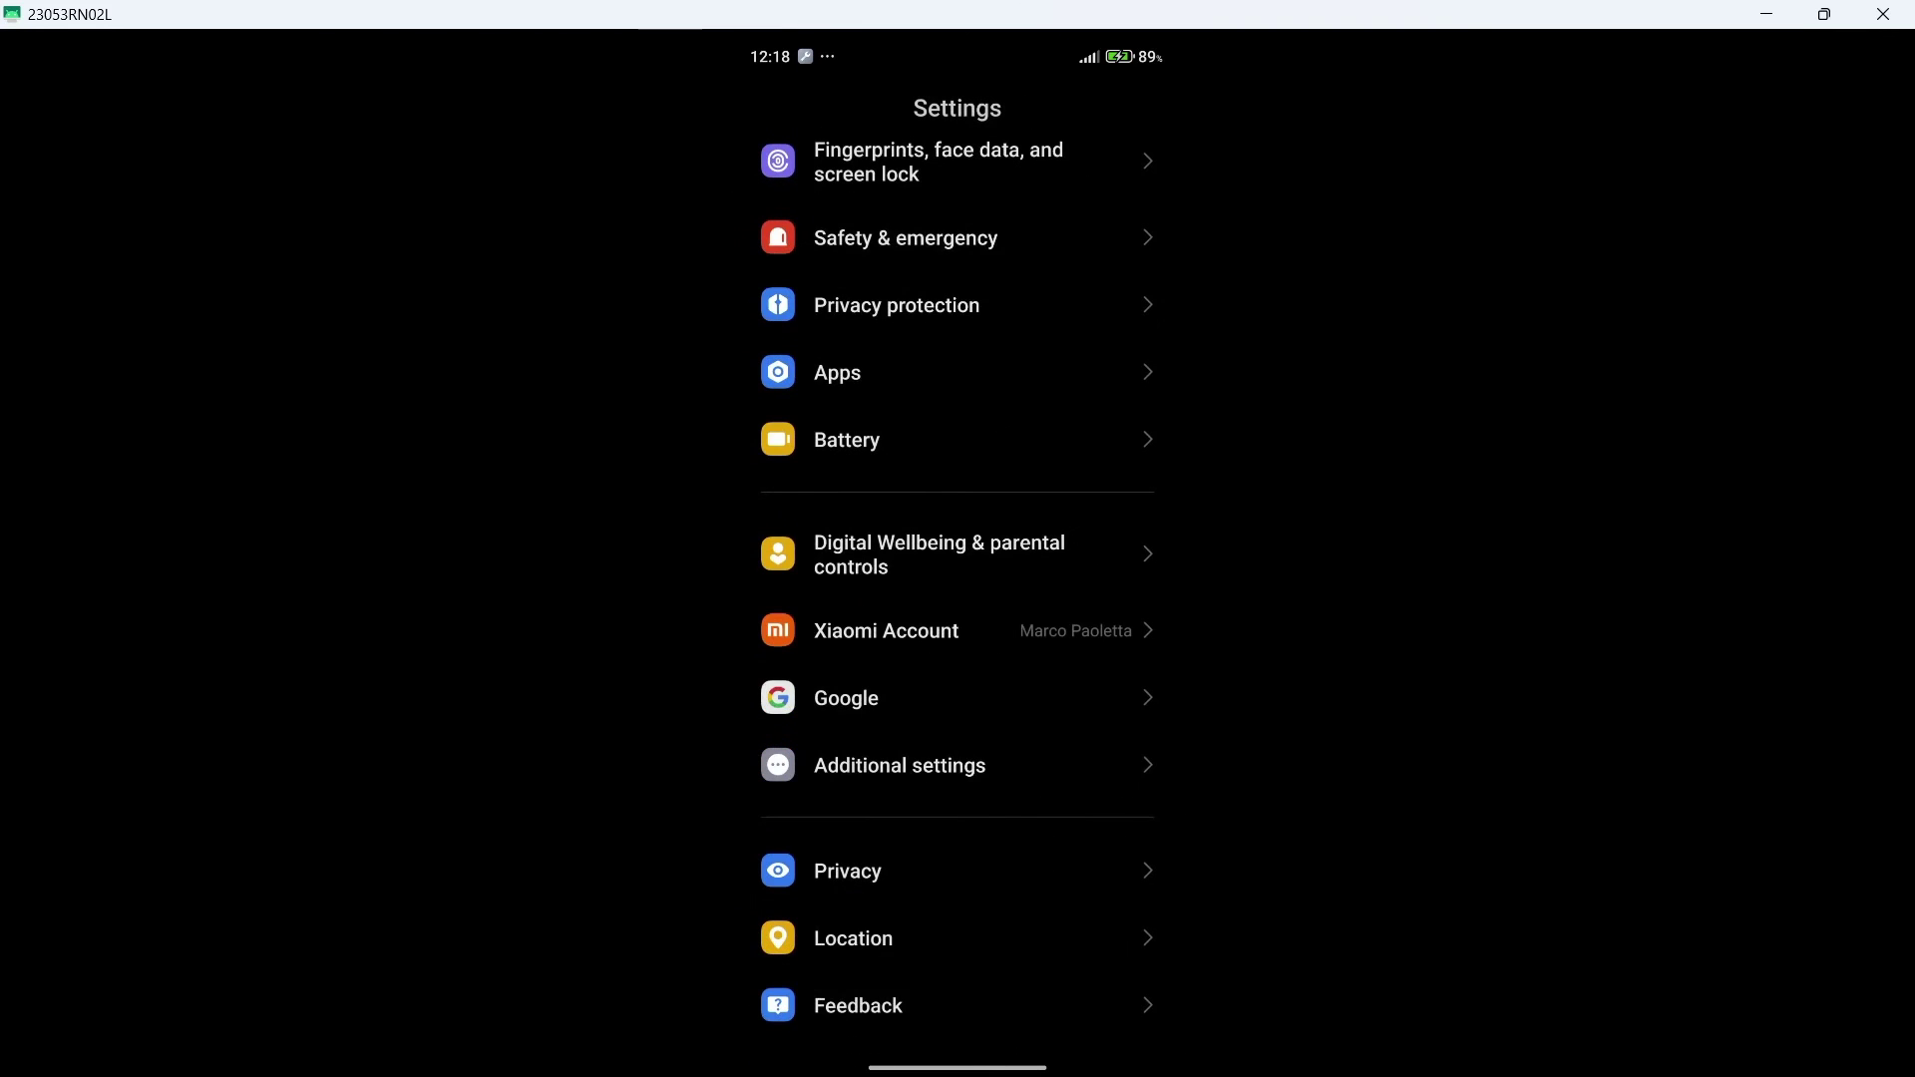
left_click(958, 765)
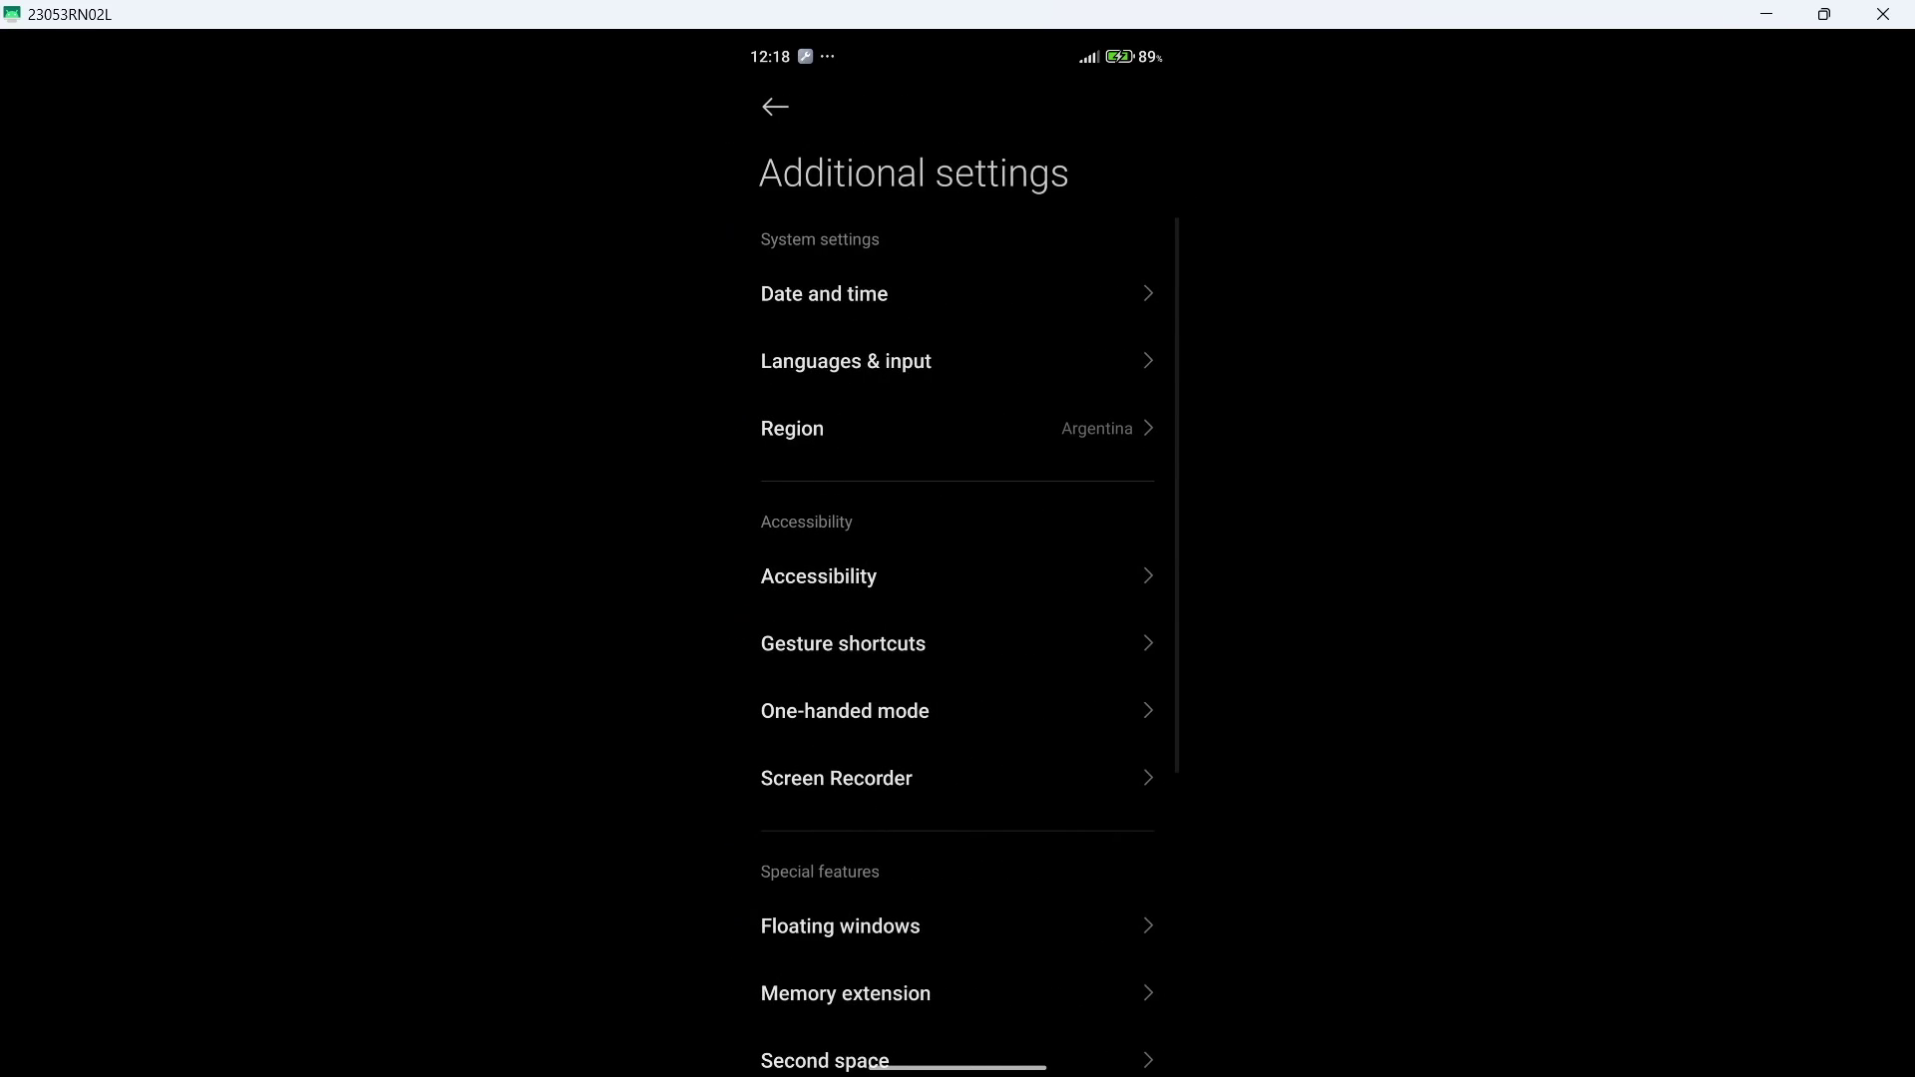
scroll(958, 599, "down", 5)
left_click(958, 671)
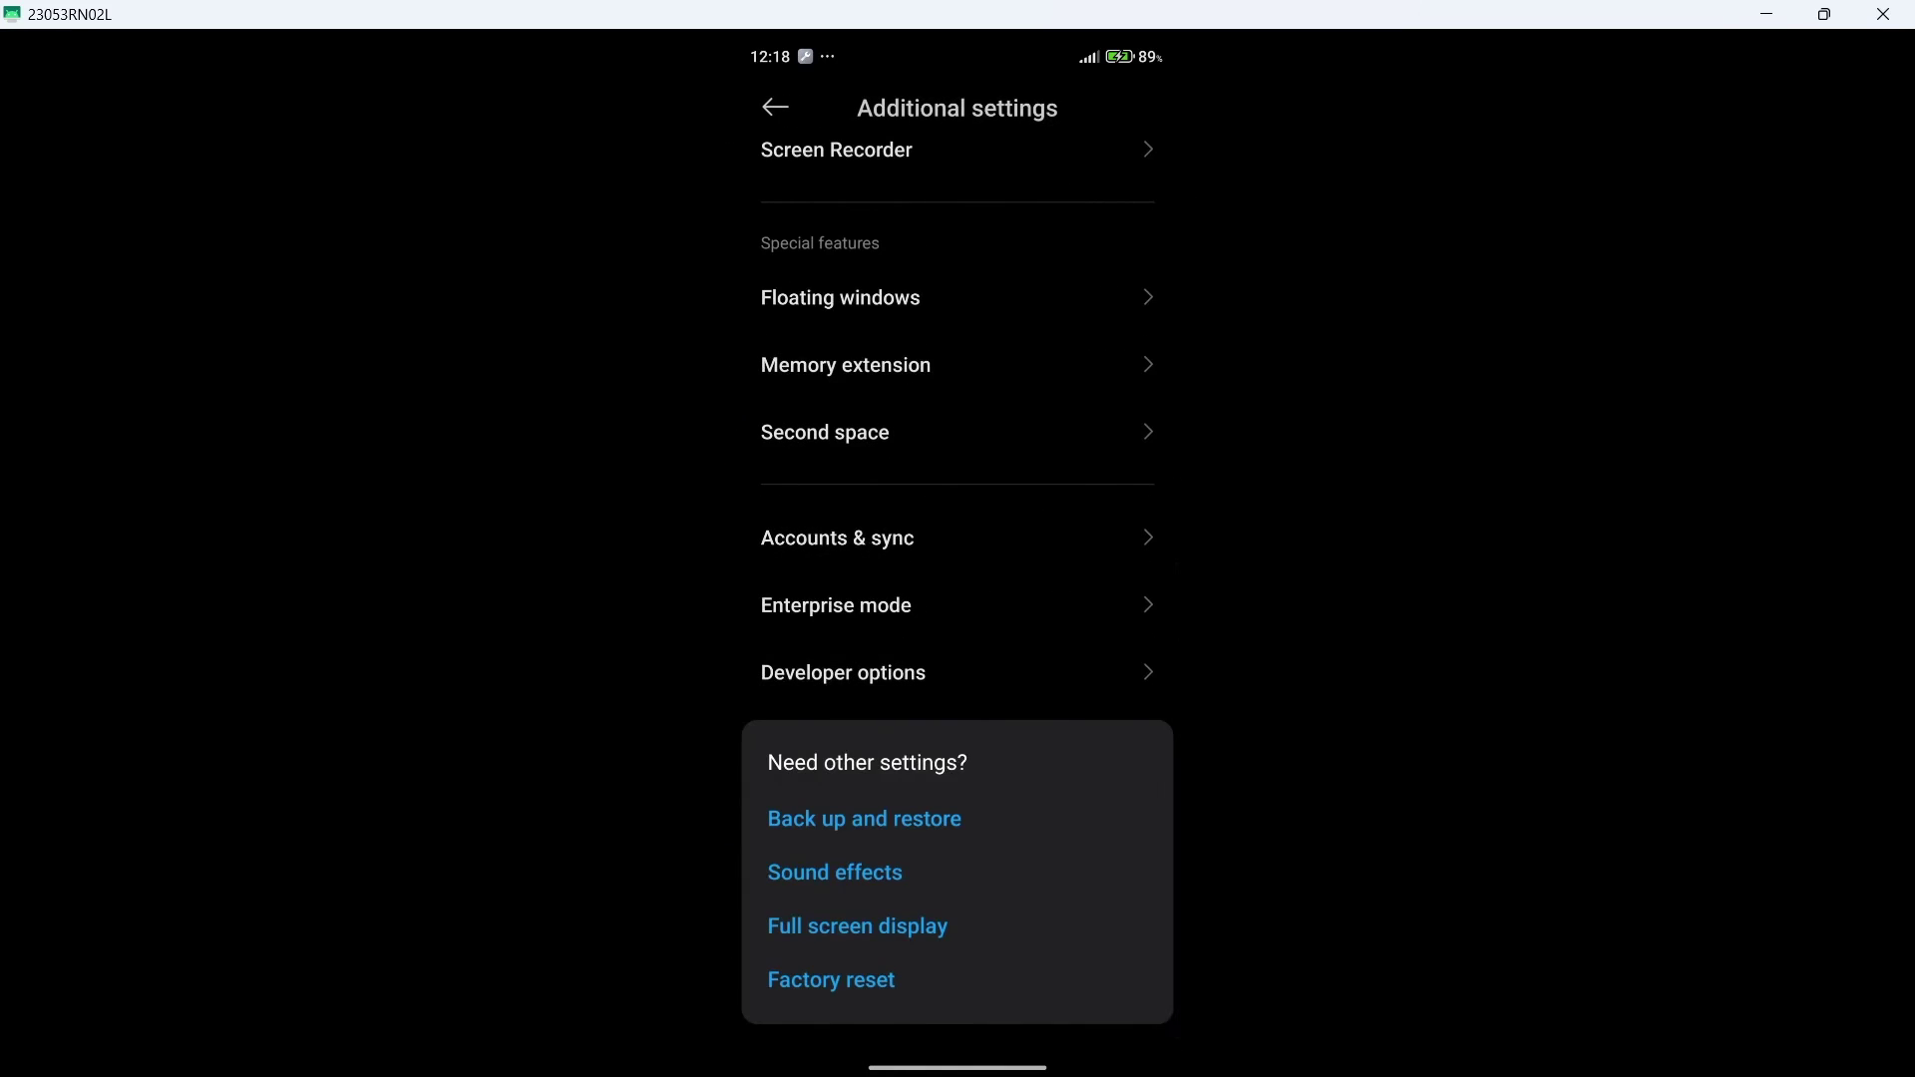
scroll(958, 599, "down", 10)
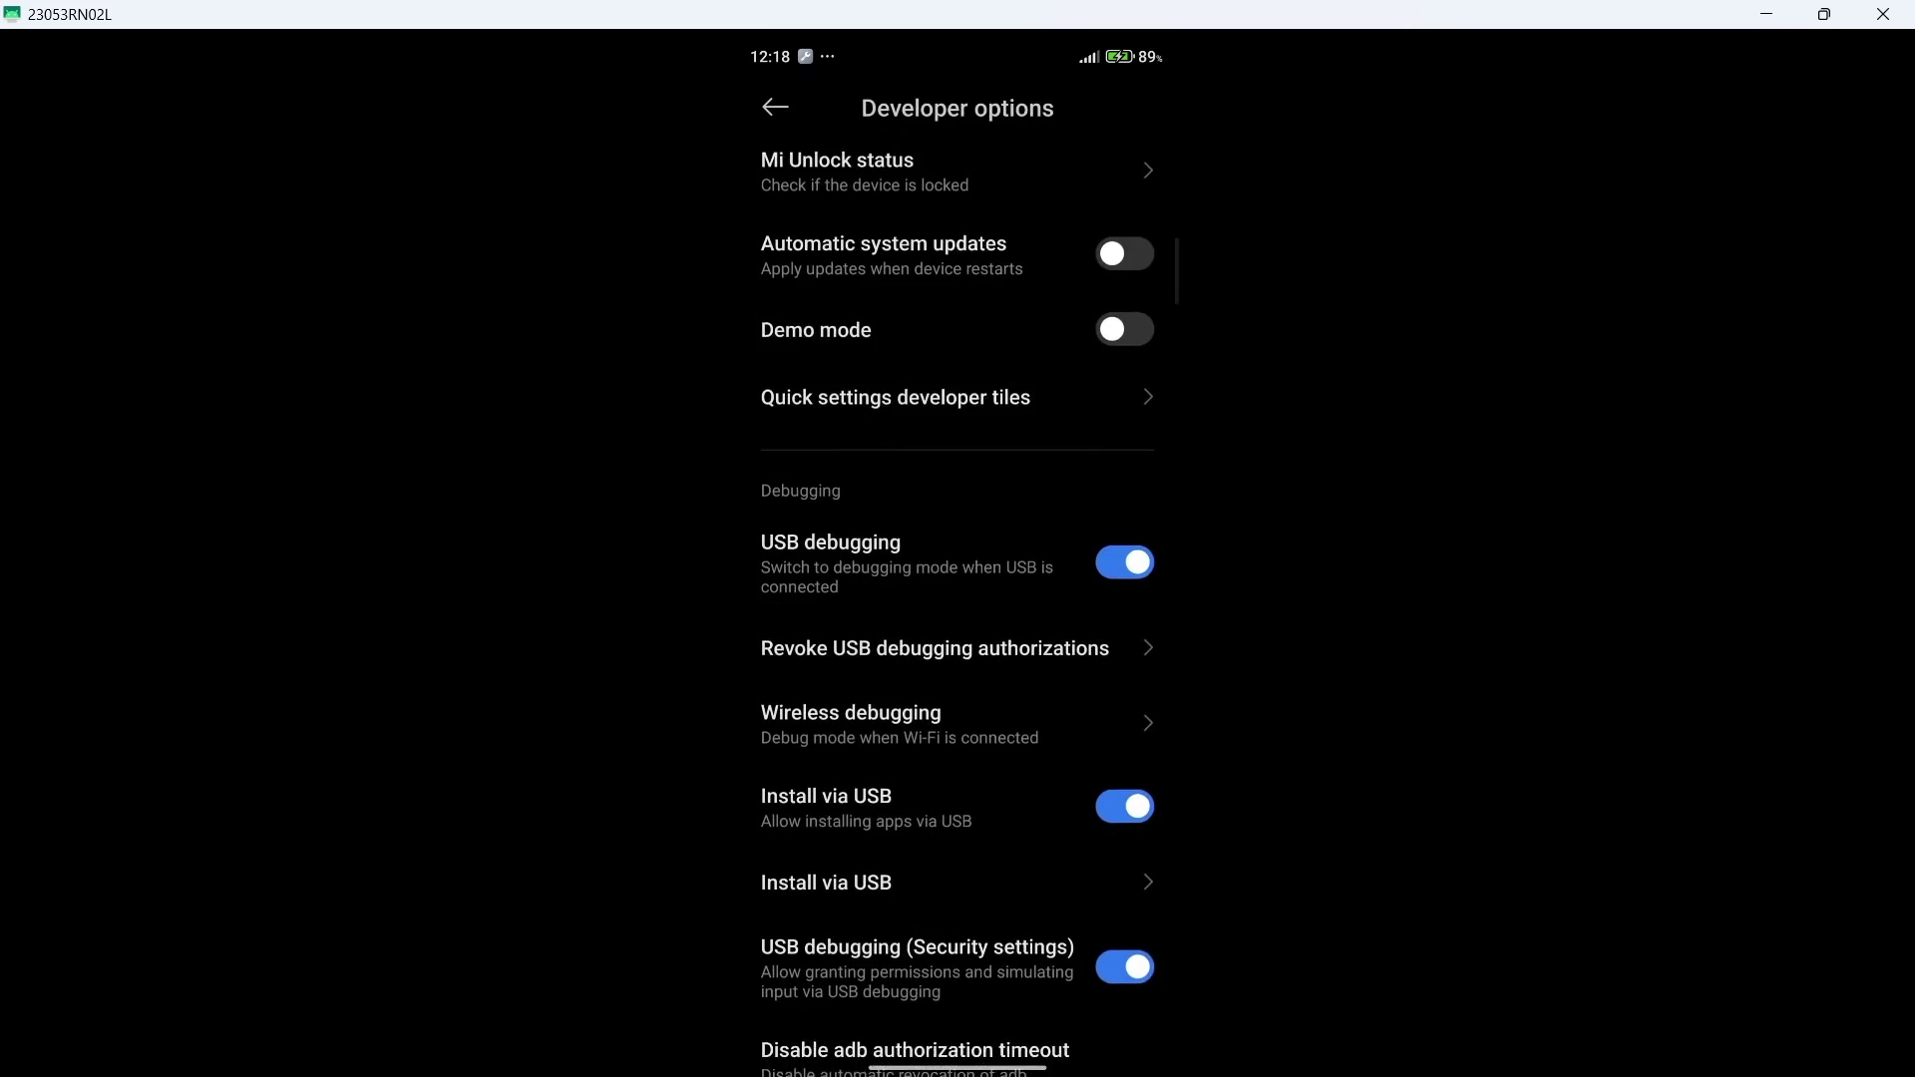
scroll(958, 599, "down", 1)
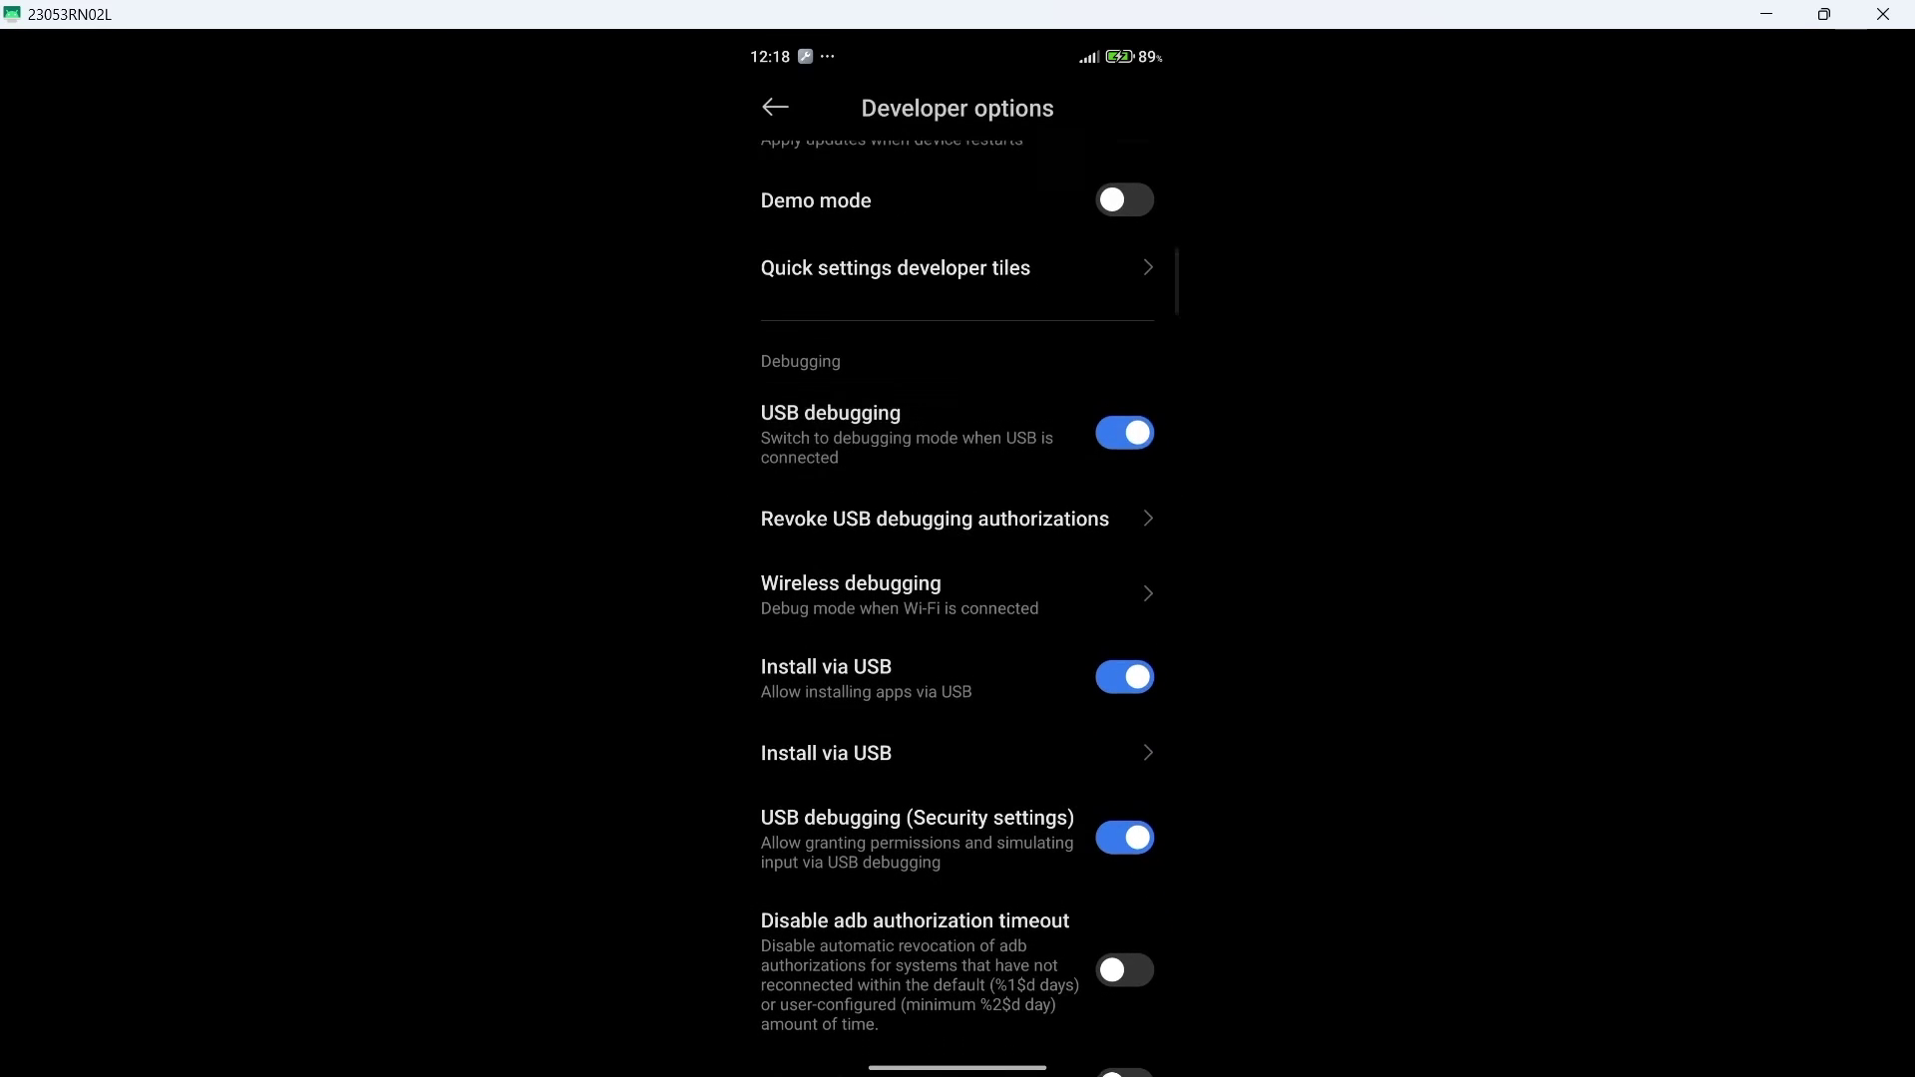
scroll(957, 599, "down", 1)
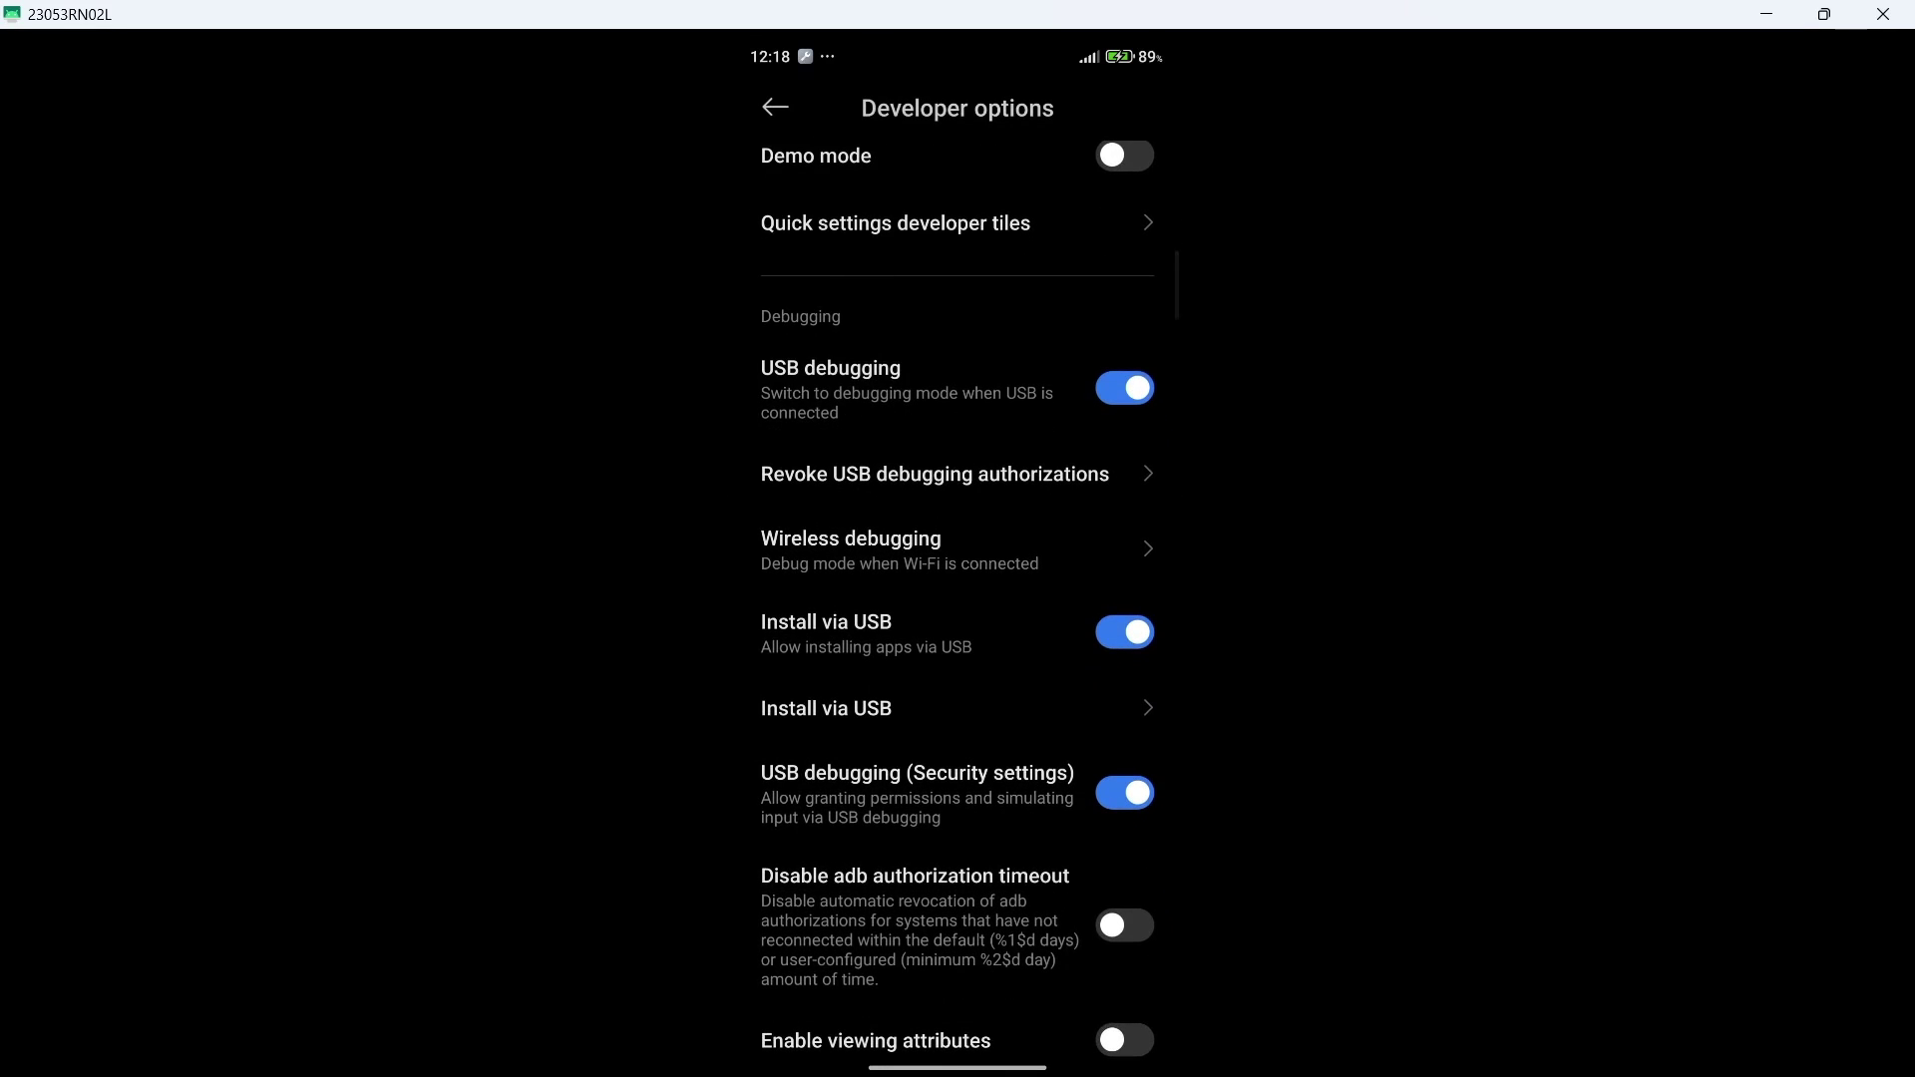
left_click(547, 1062)
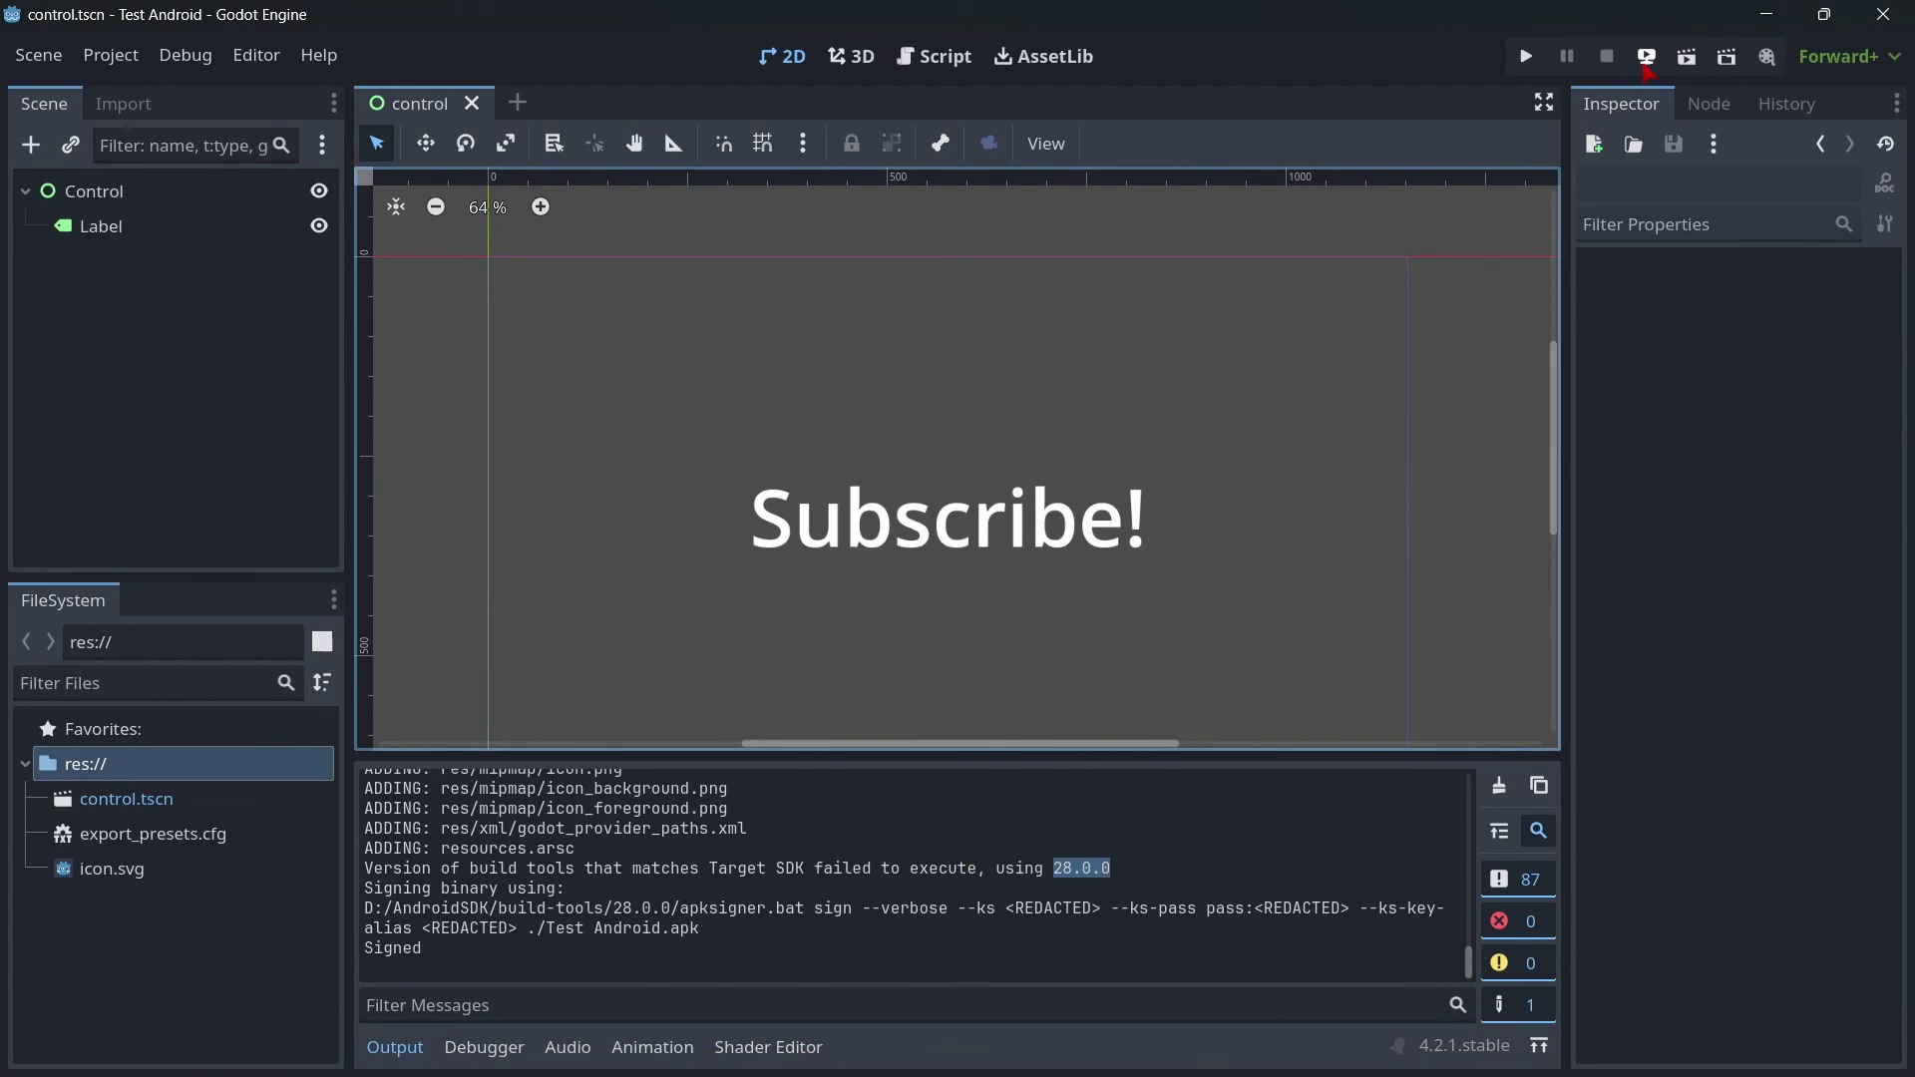
Step: Deploy the Test Android project through Remote Debug to the Redmi 23053RN02L phone
left_click(1647, 57)
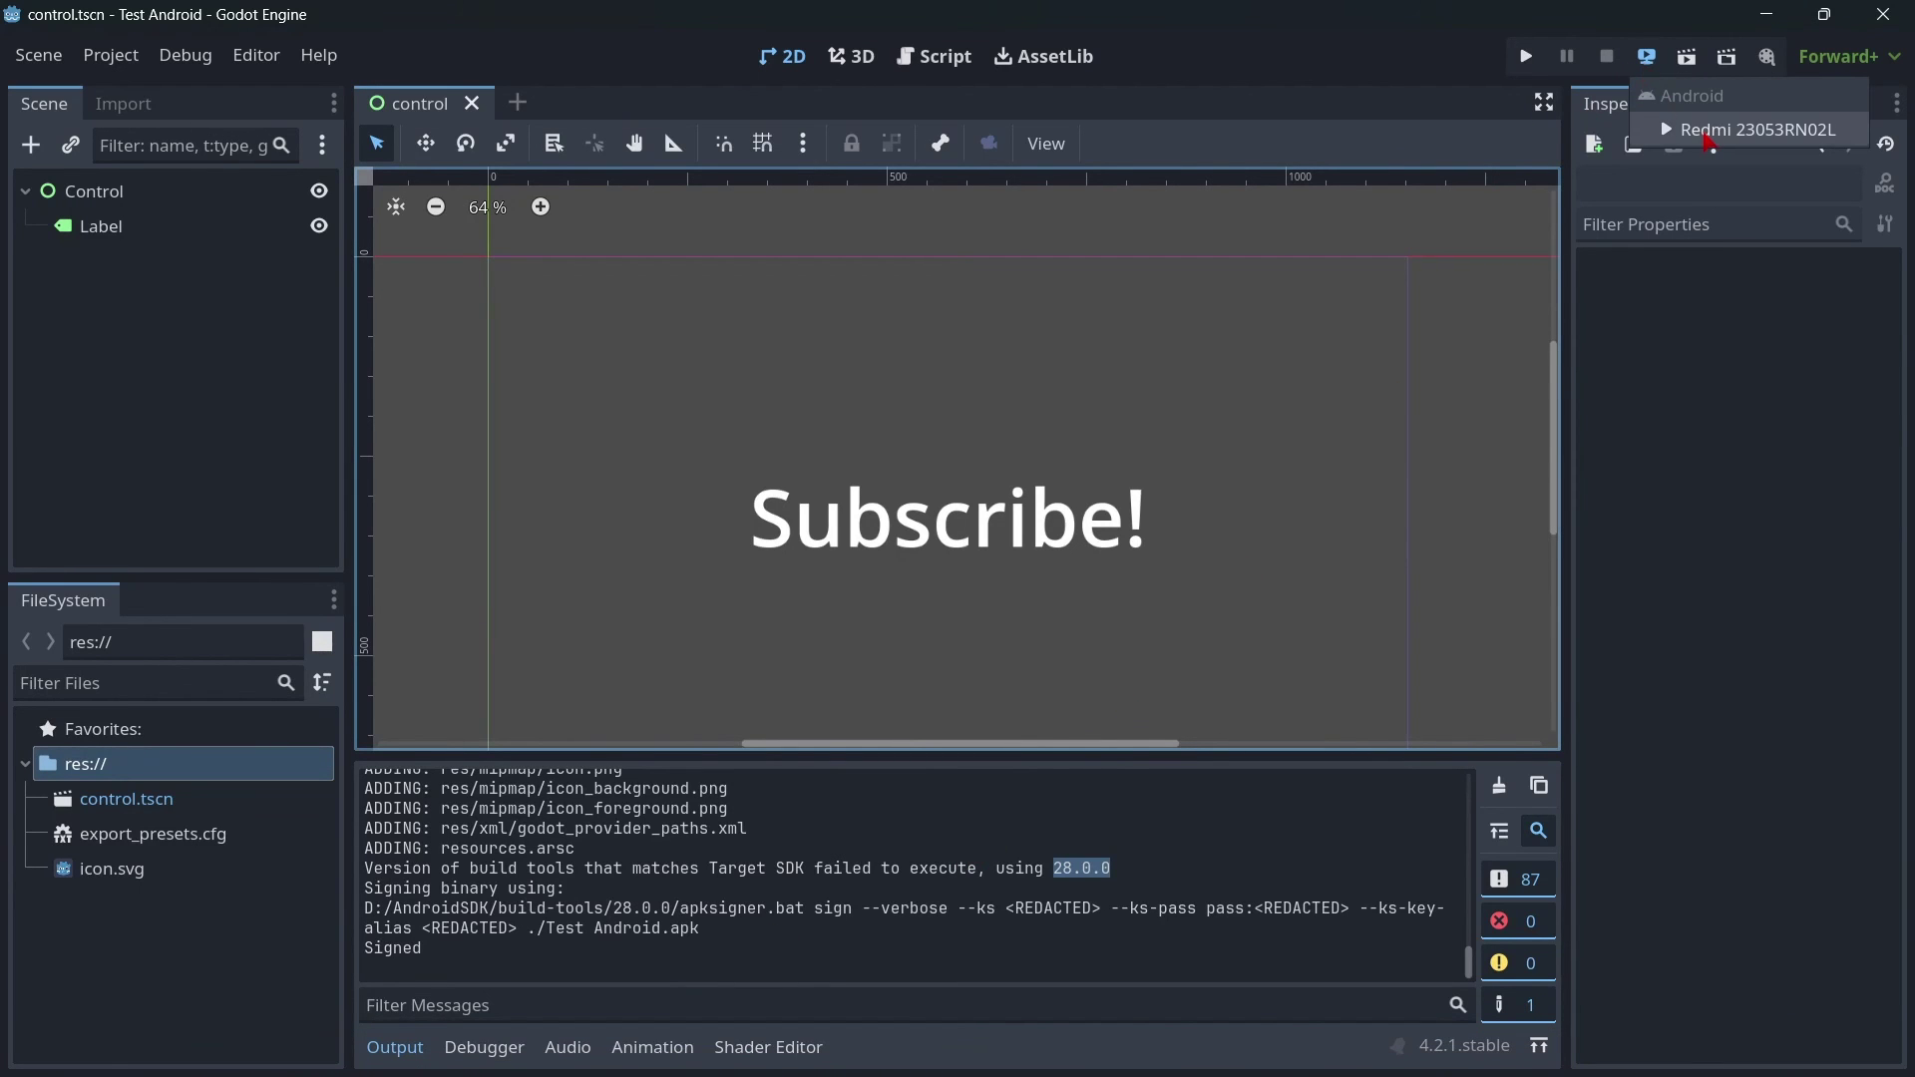
left_click(1712, 125)
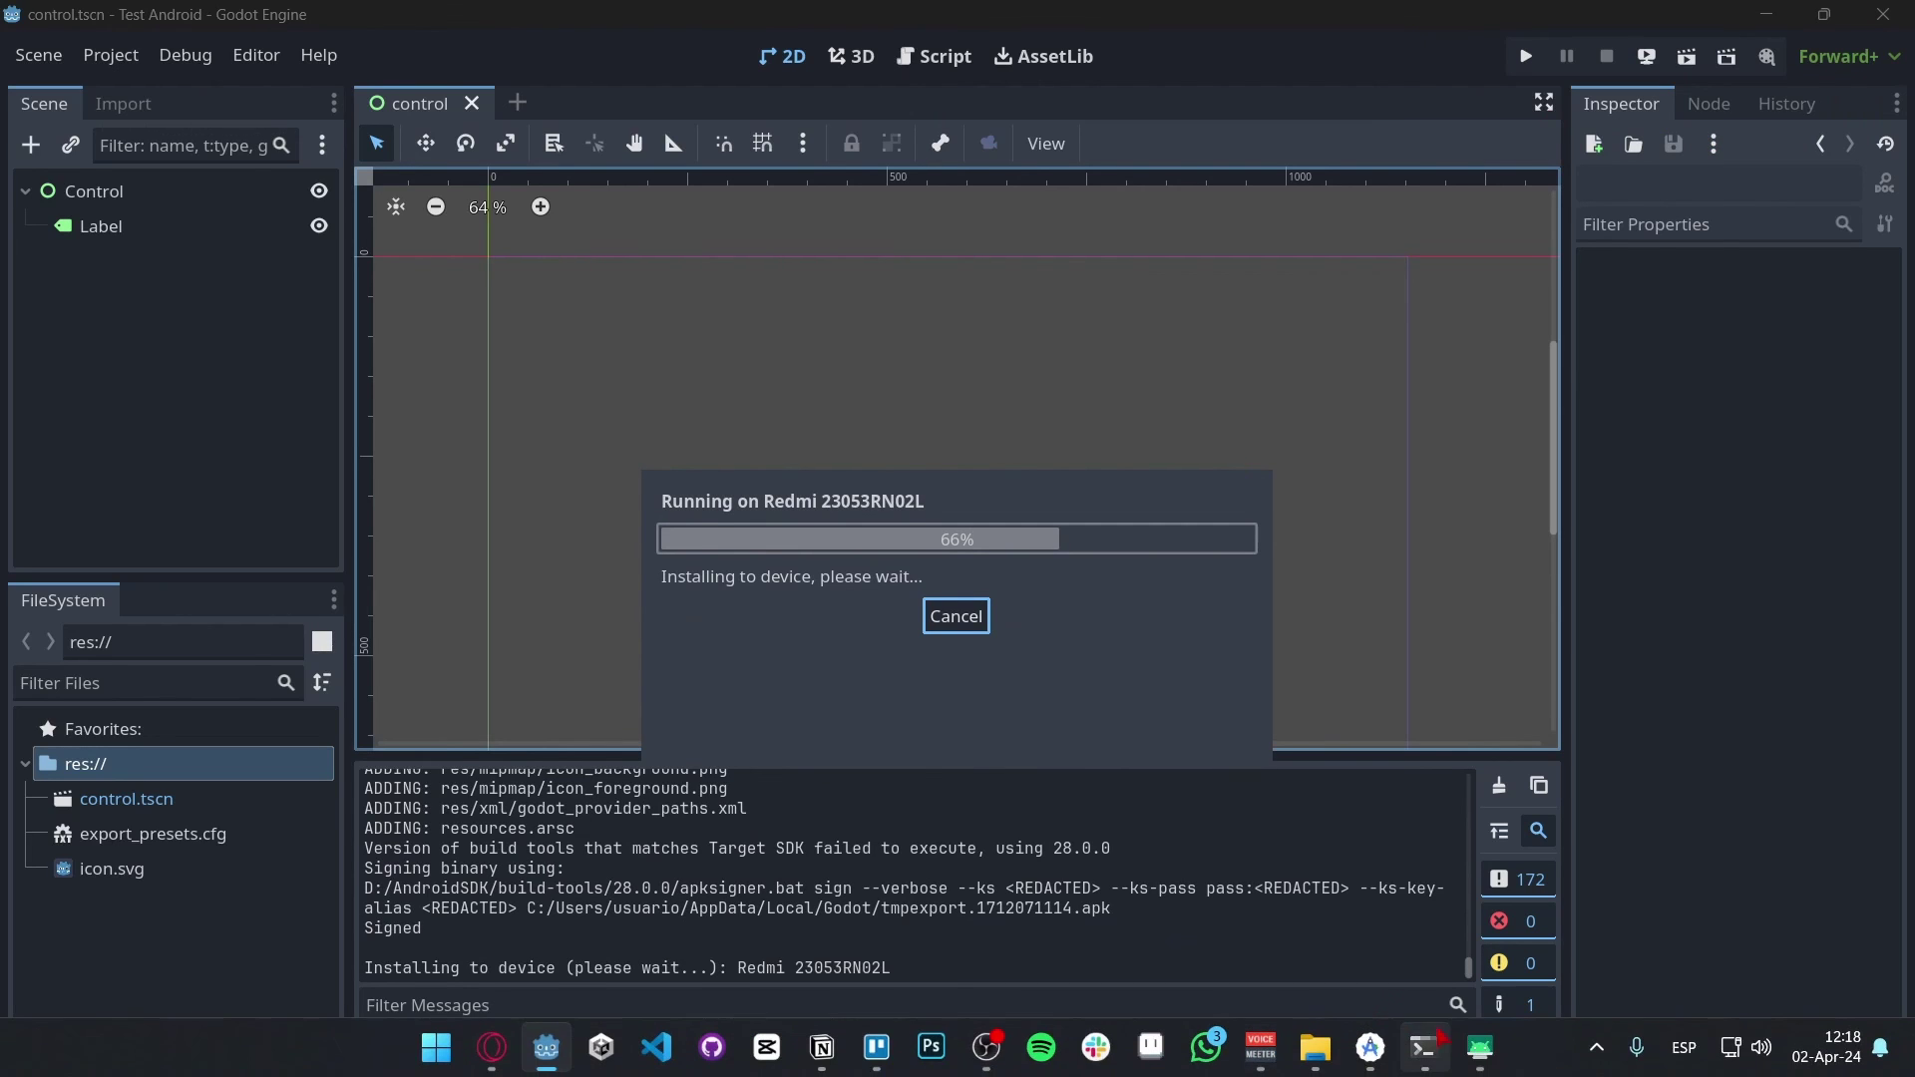
left_click(1480, 1052)
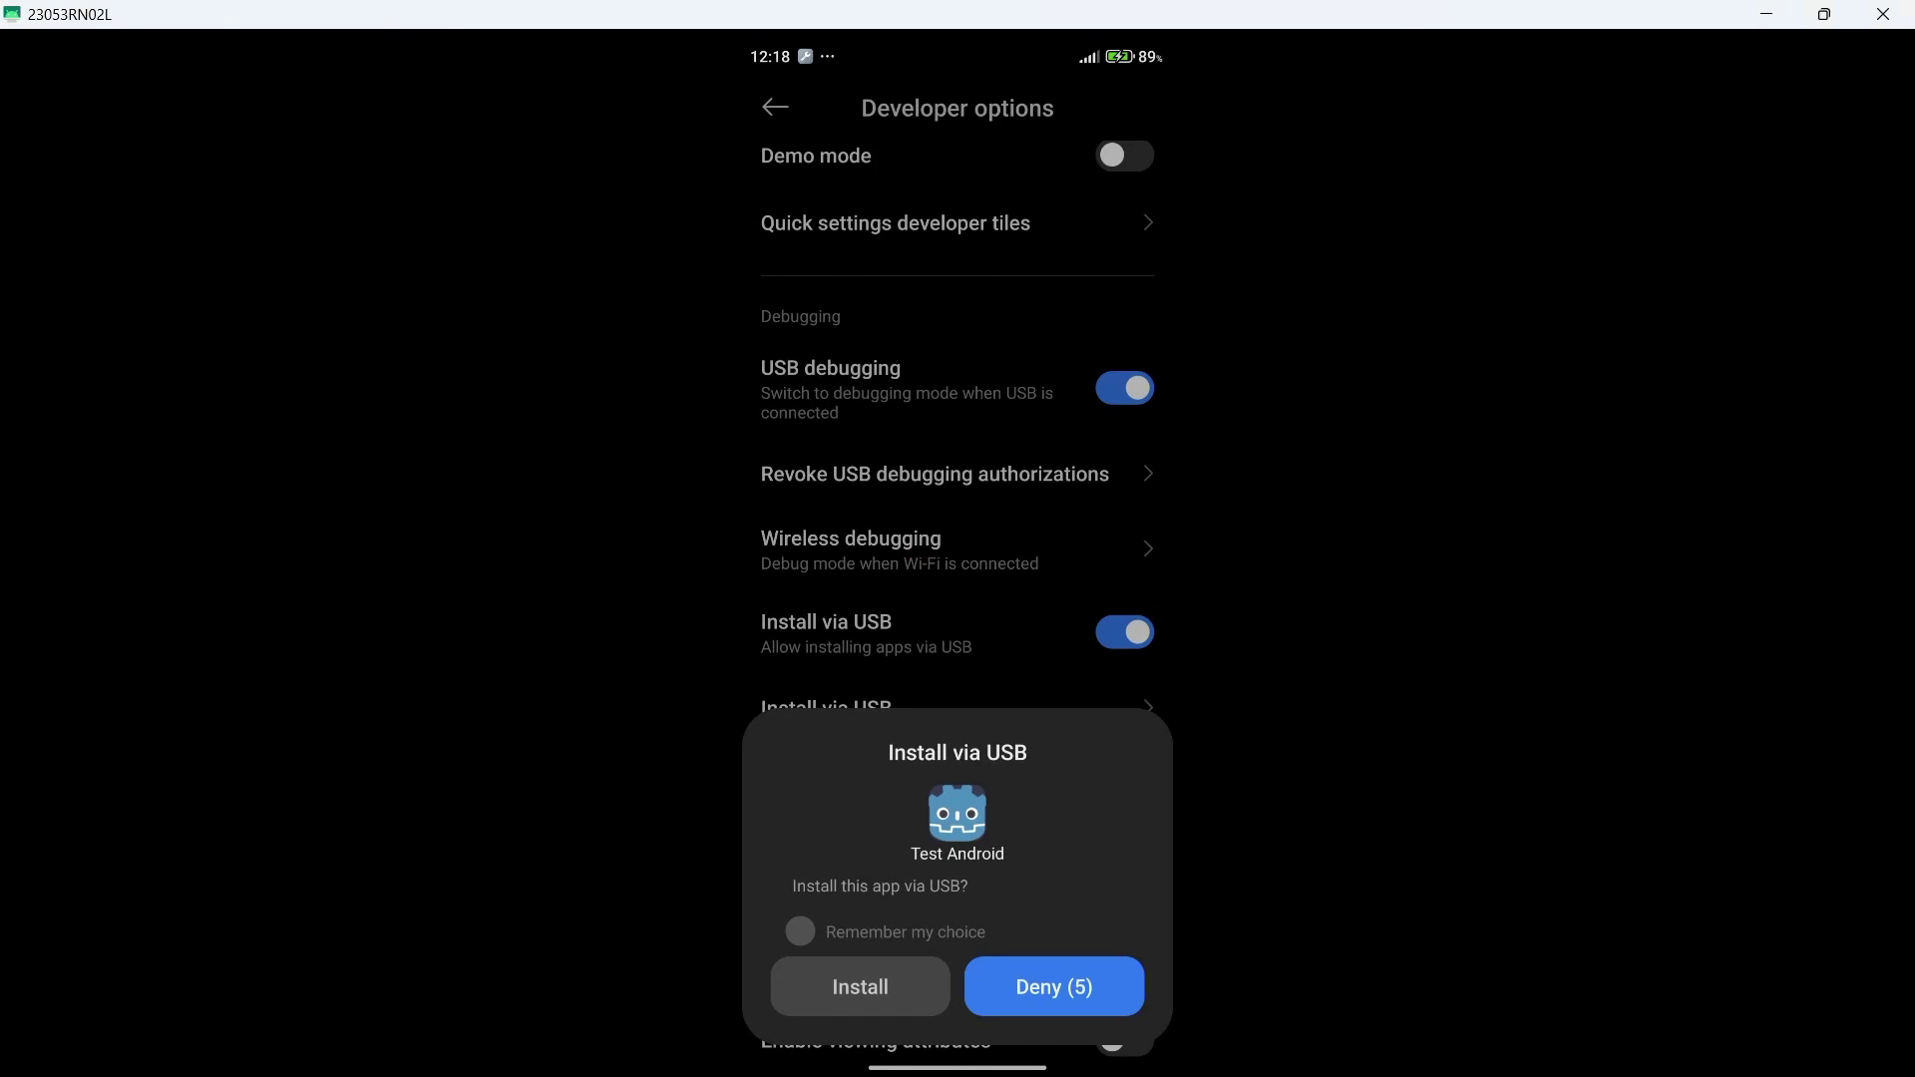
Step: Approve the 'Install via USB' prompt so Test Android installs and shows 'Subscribe!'
left_click(860, 987)
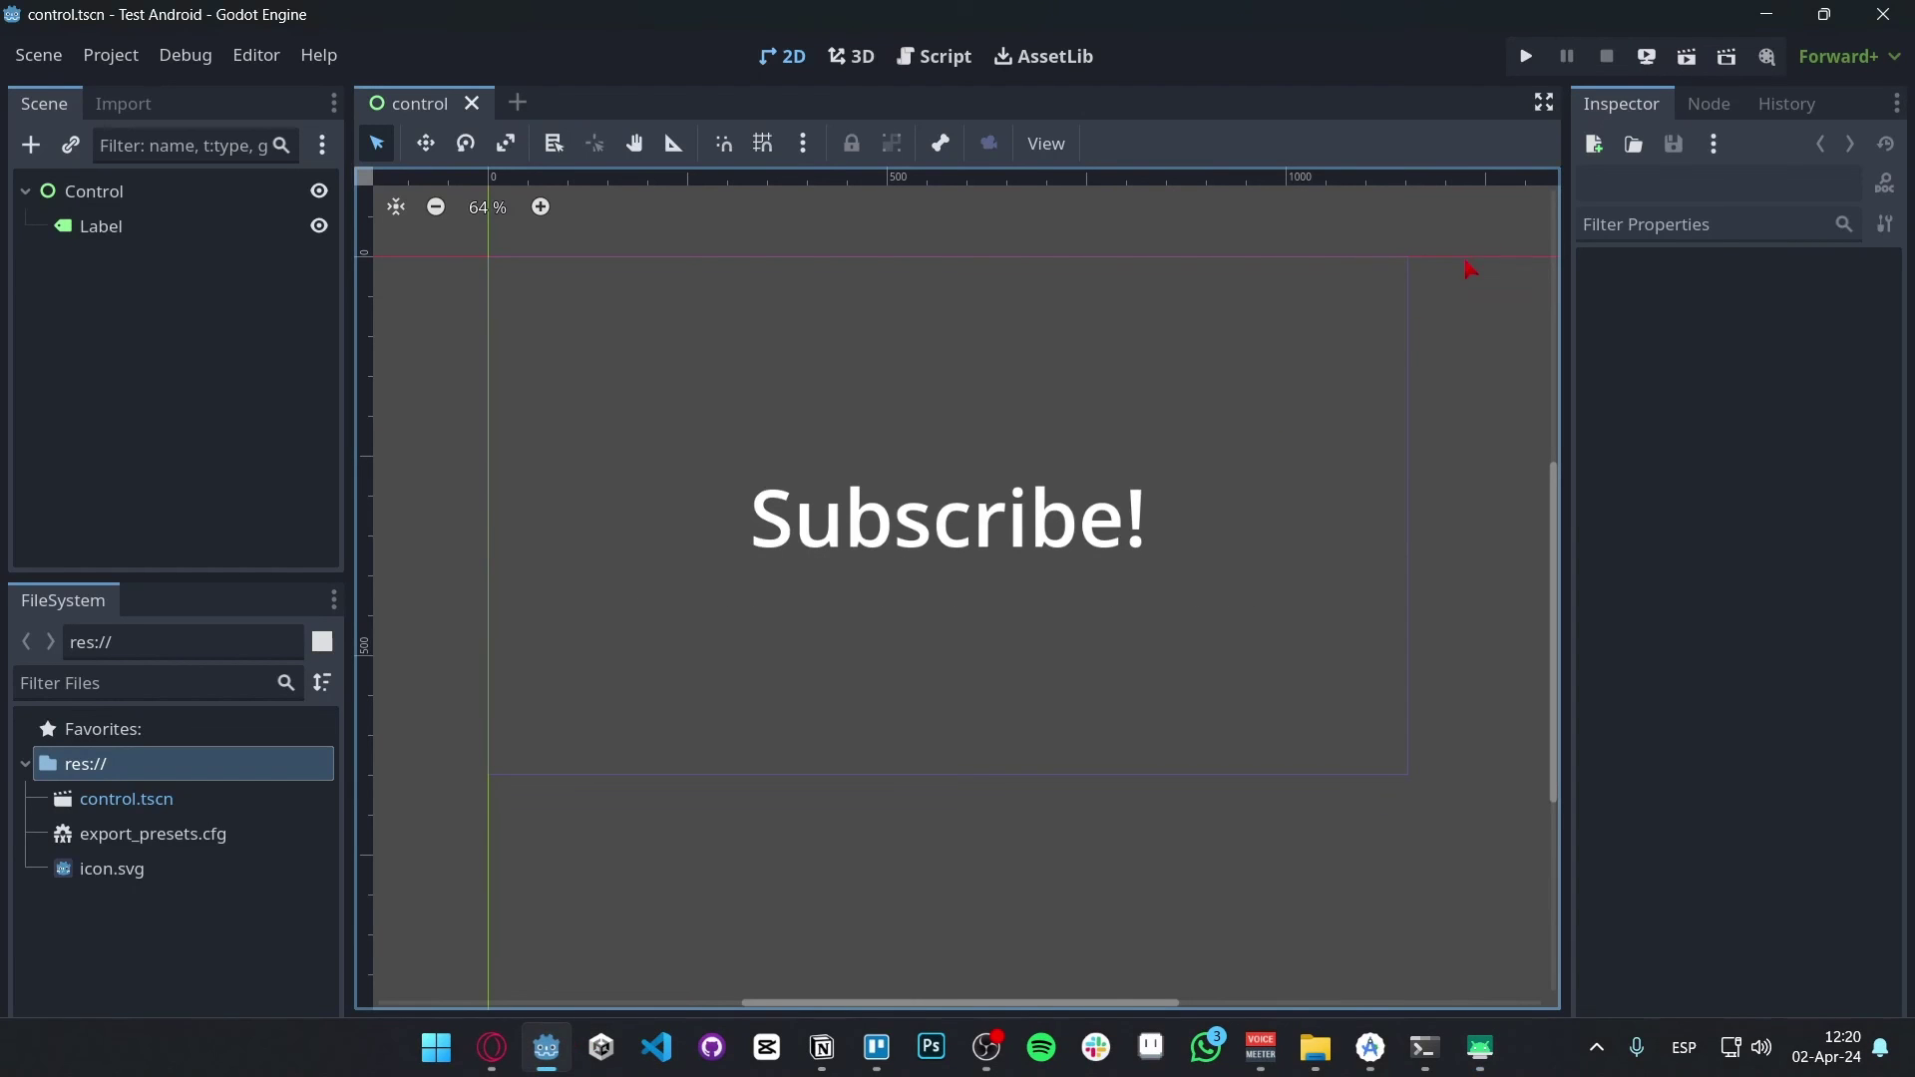
left_click(1647, 56)
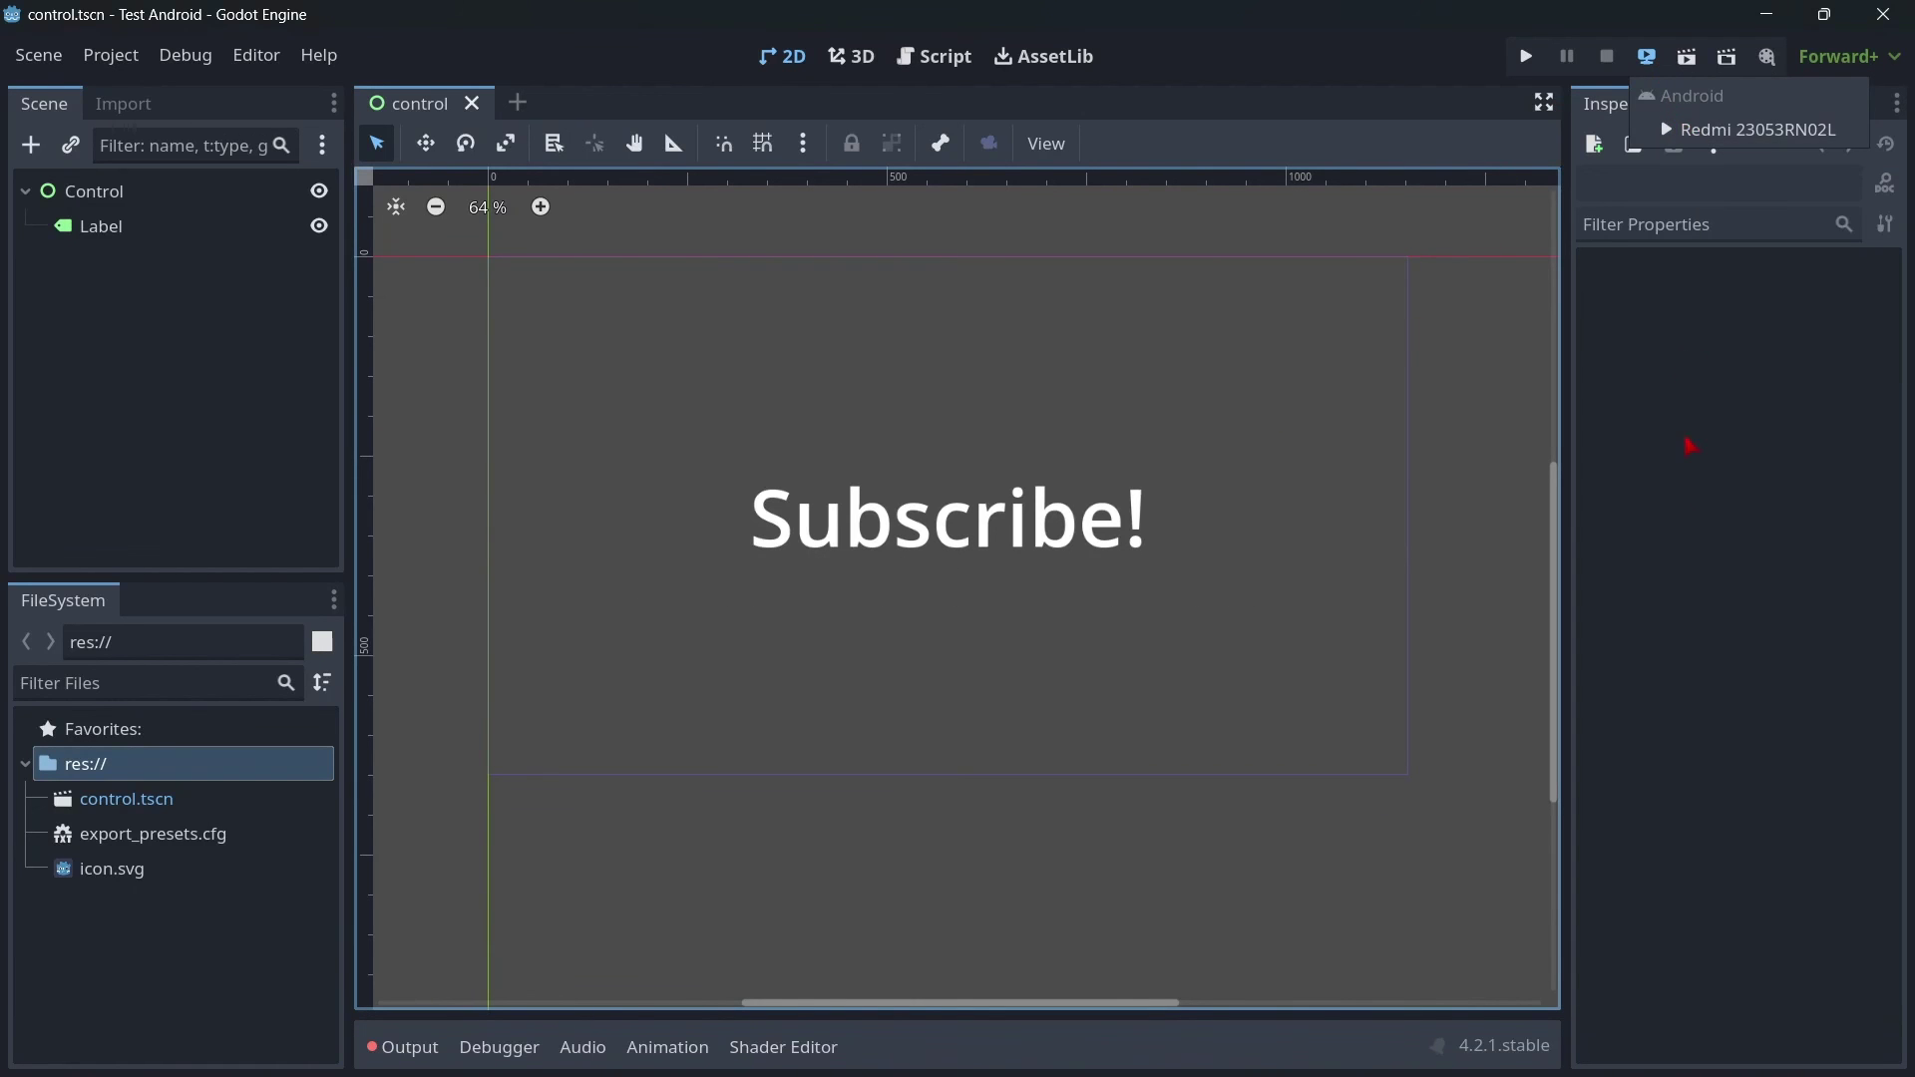
left_click(1687, 479)
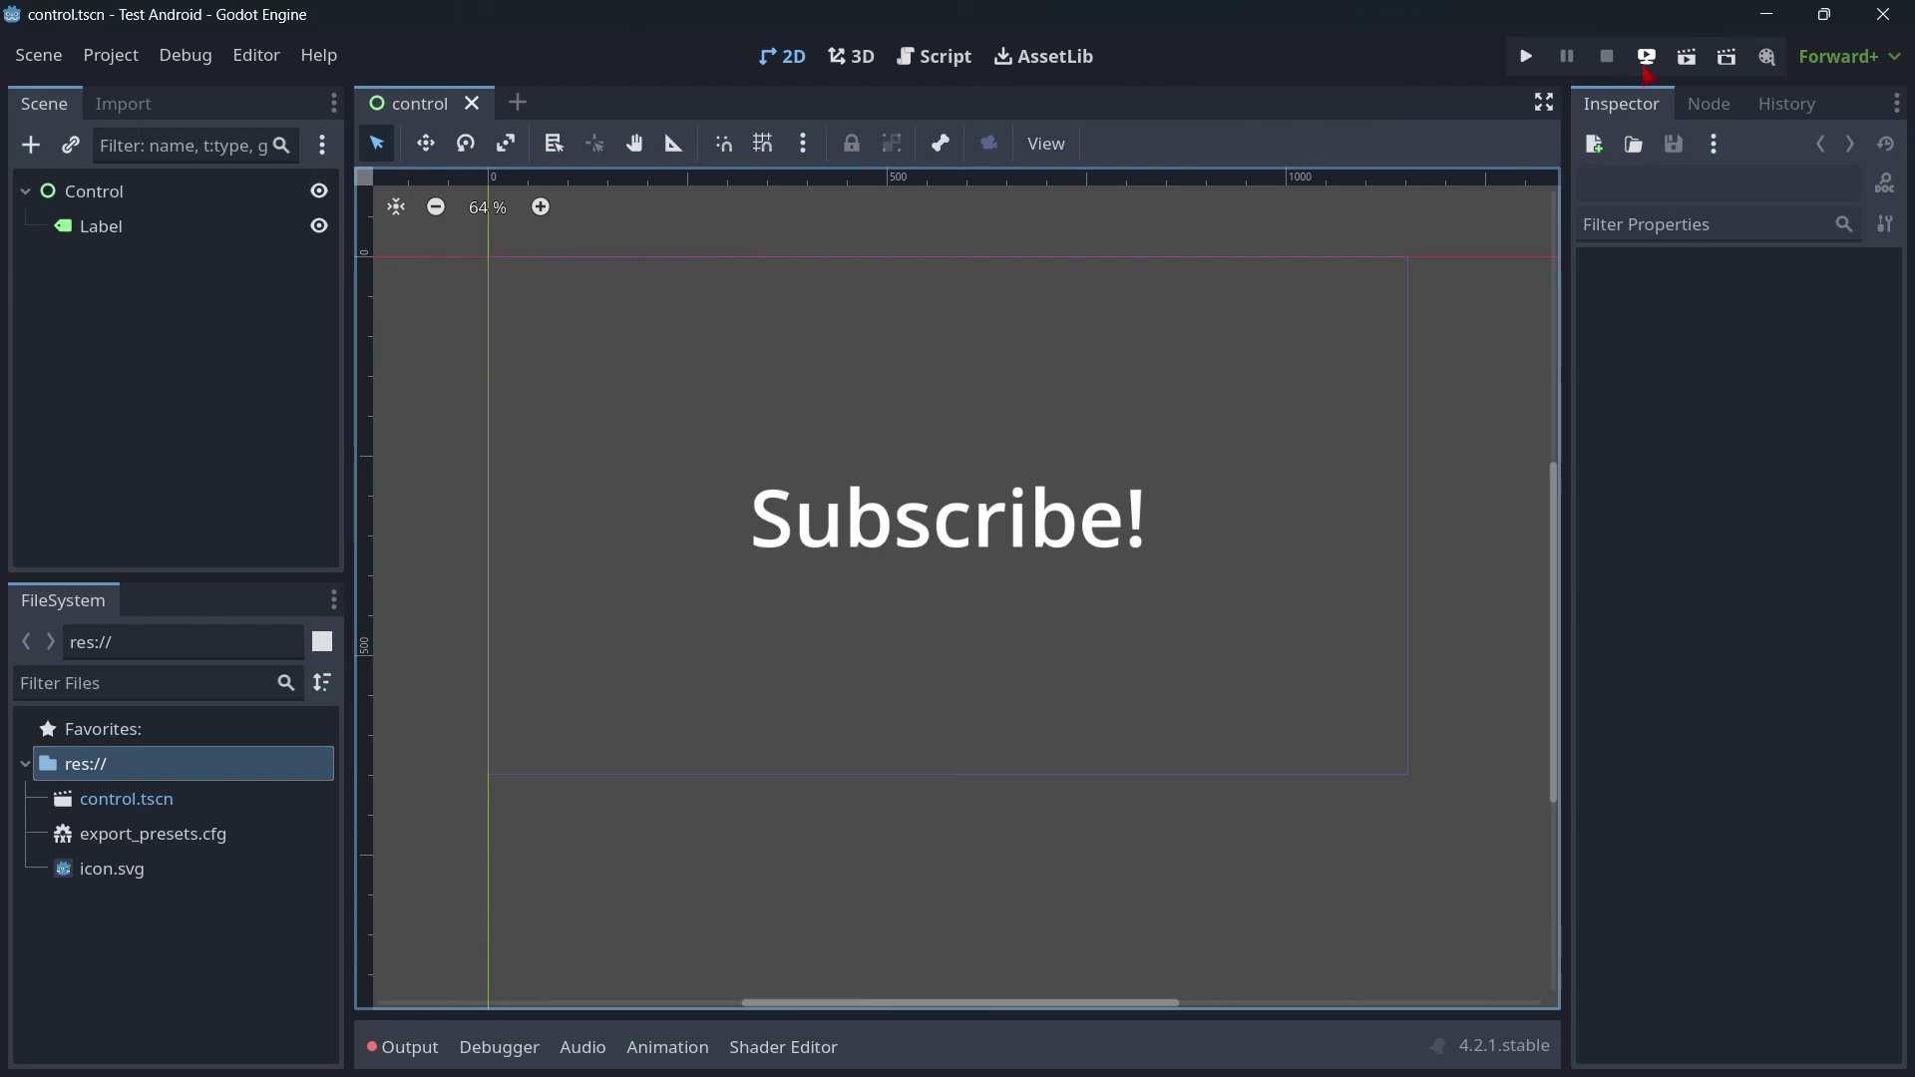
scroll(1240, 526, "down", 3)
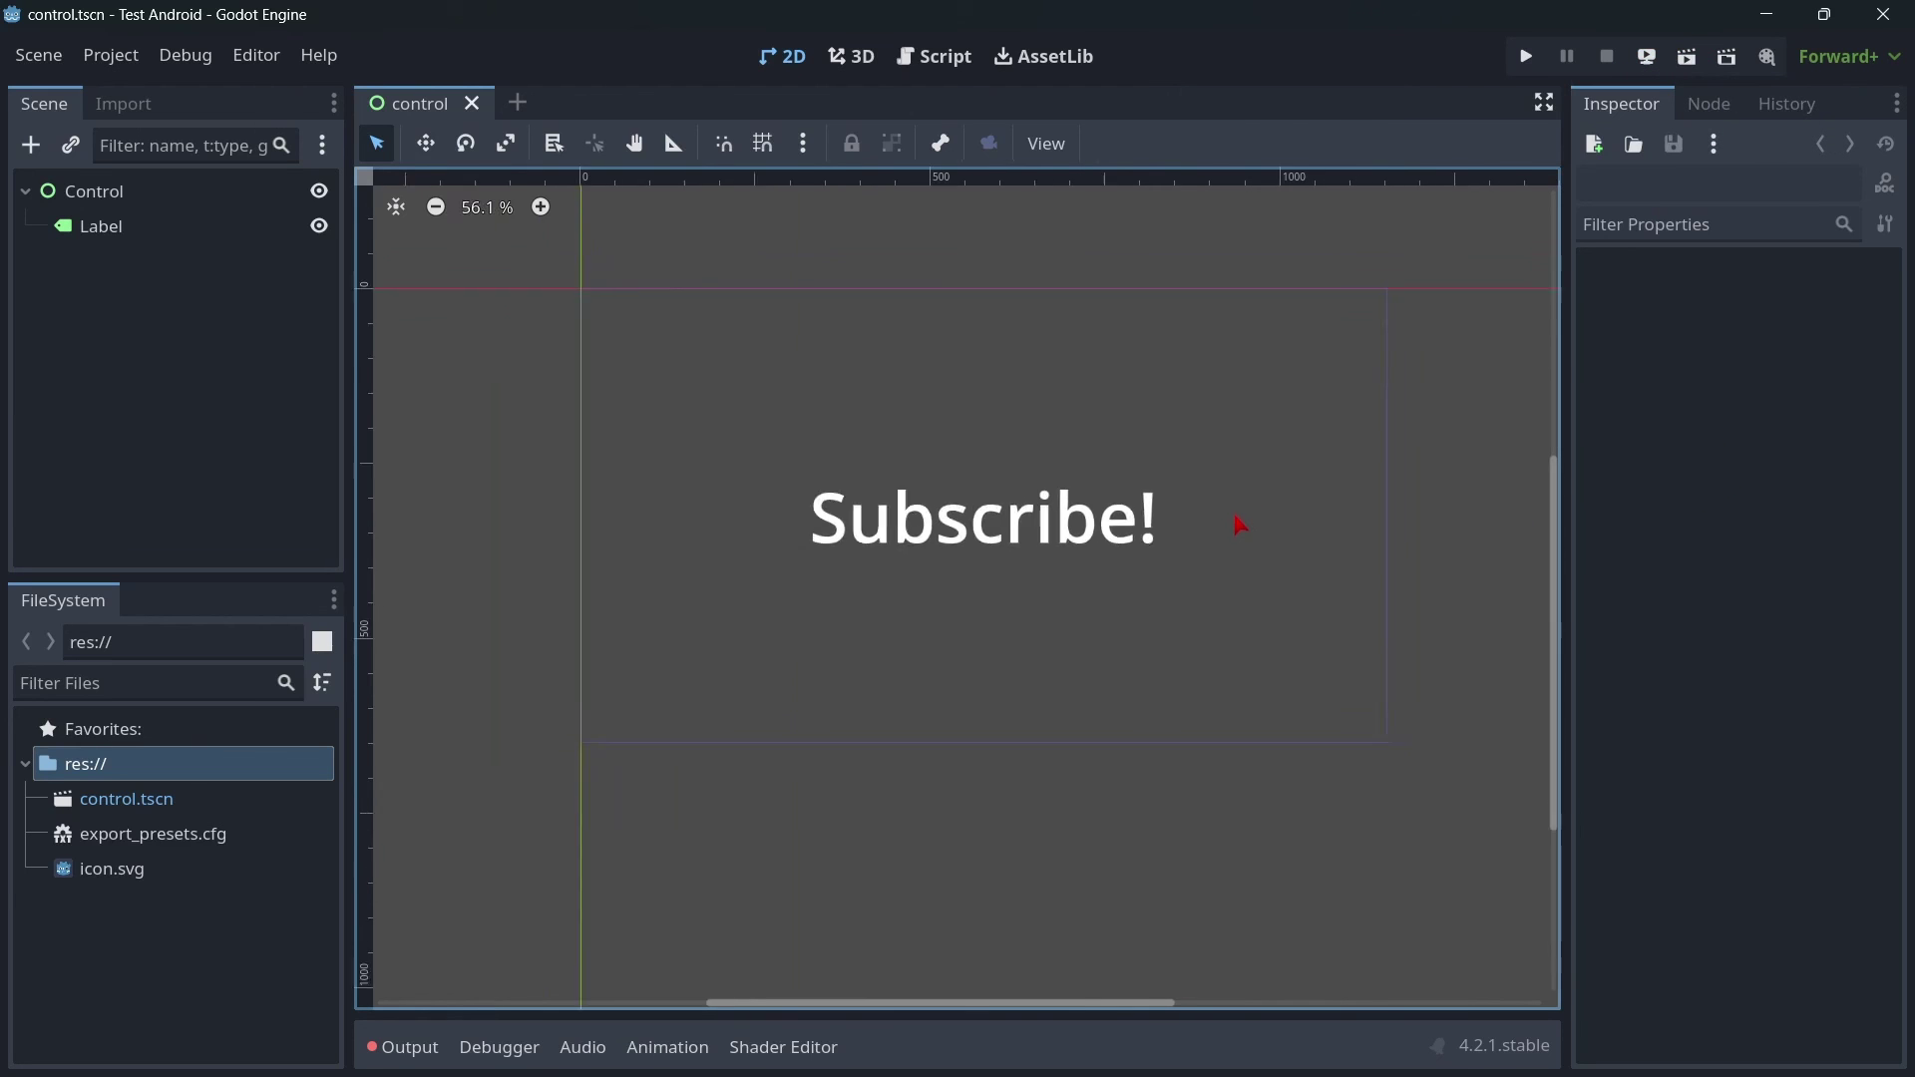